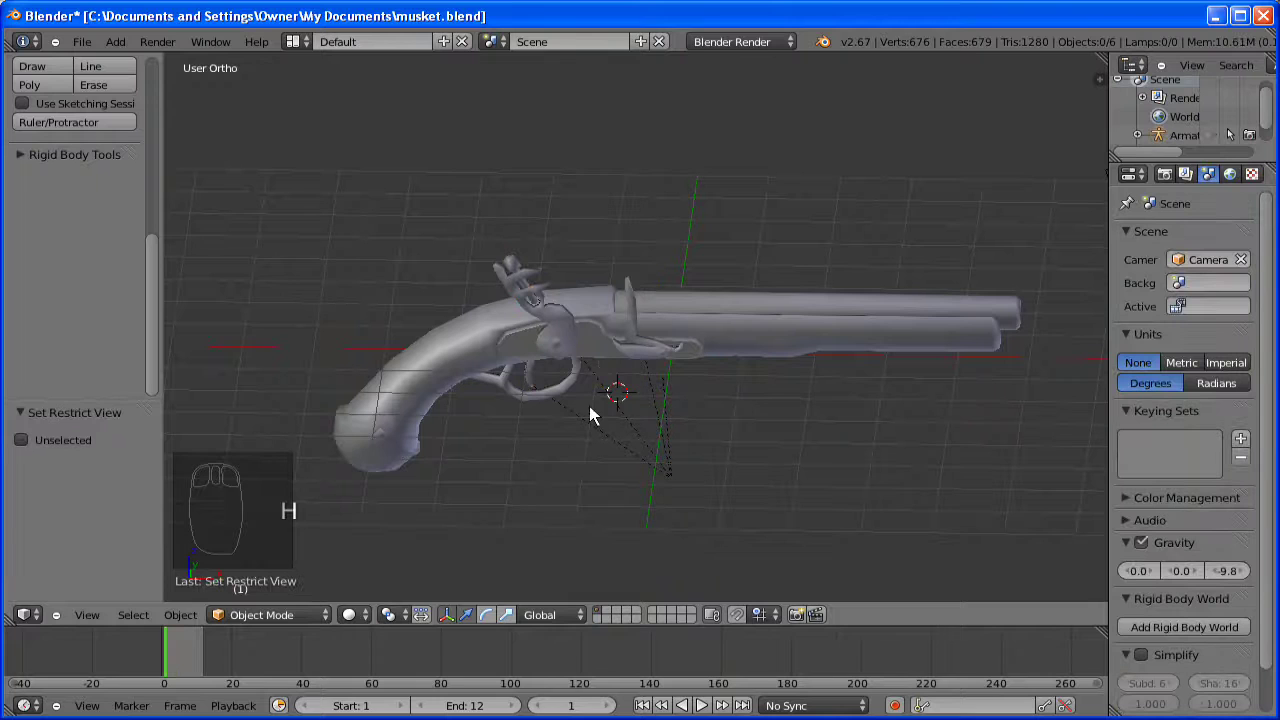
- Join the hammer, the frizzen, the gun body and the screw piece on the hammer into one mesh object
middle_click_drag(623, 386, 658, 384)
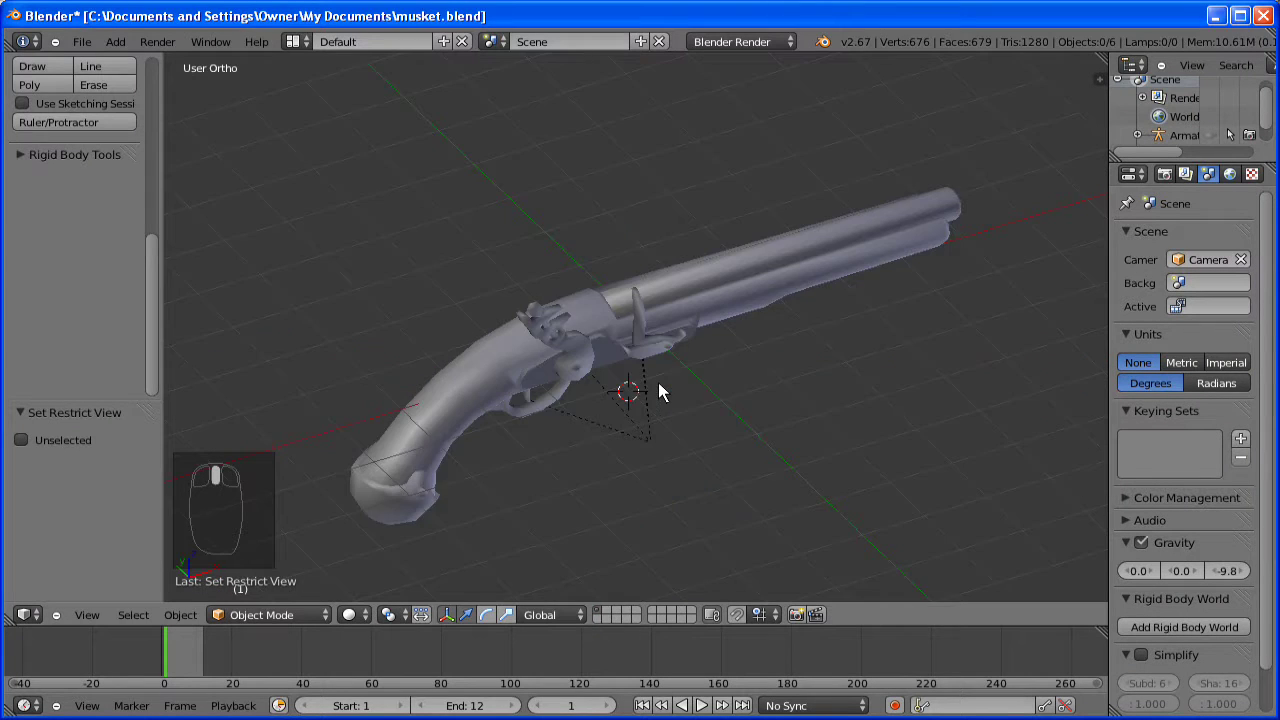
scroll(658, 390, "up", 2)
middle_click_drag(543, 343, 514, 334)
right_click(520, 338)
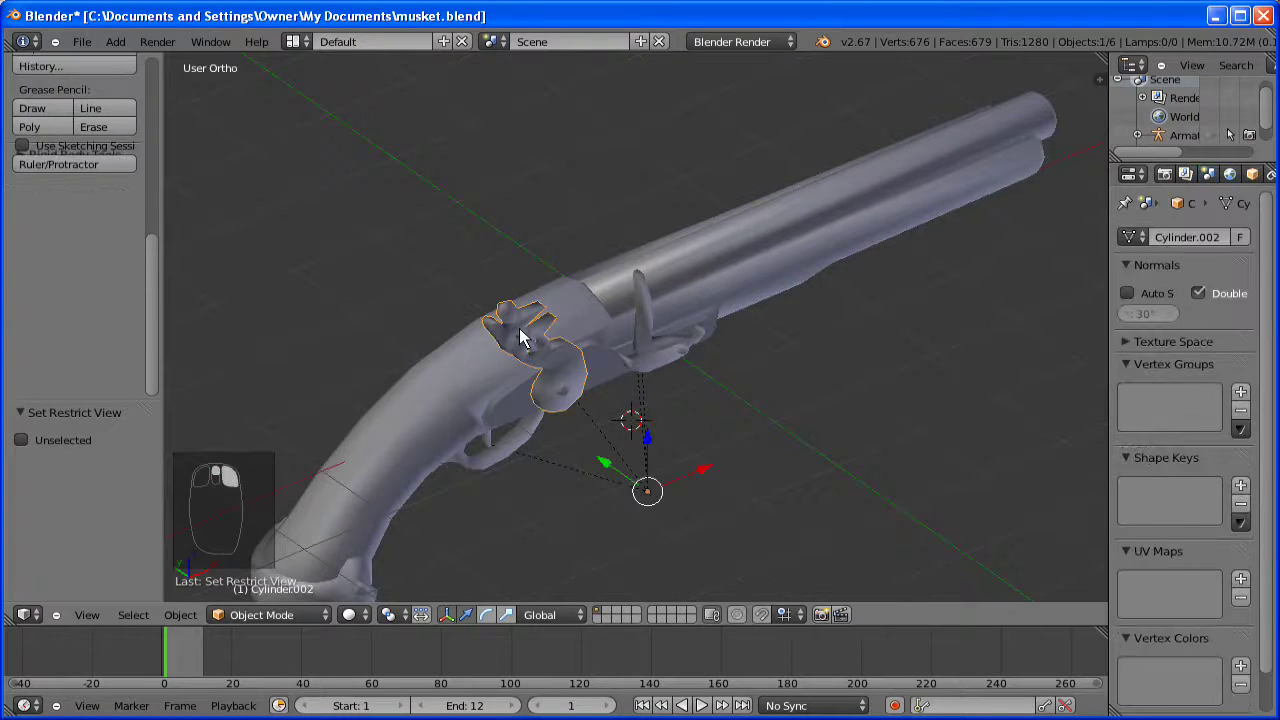
right_click(647, 310, "shift")
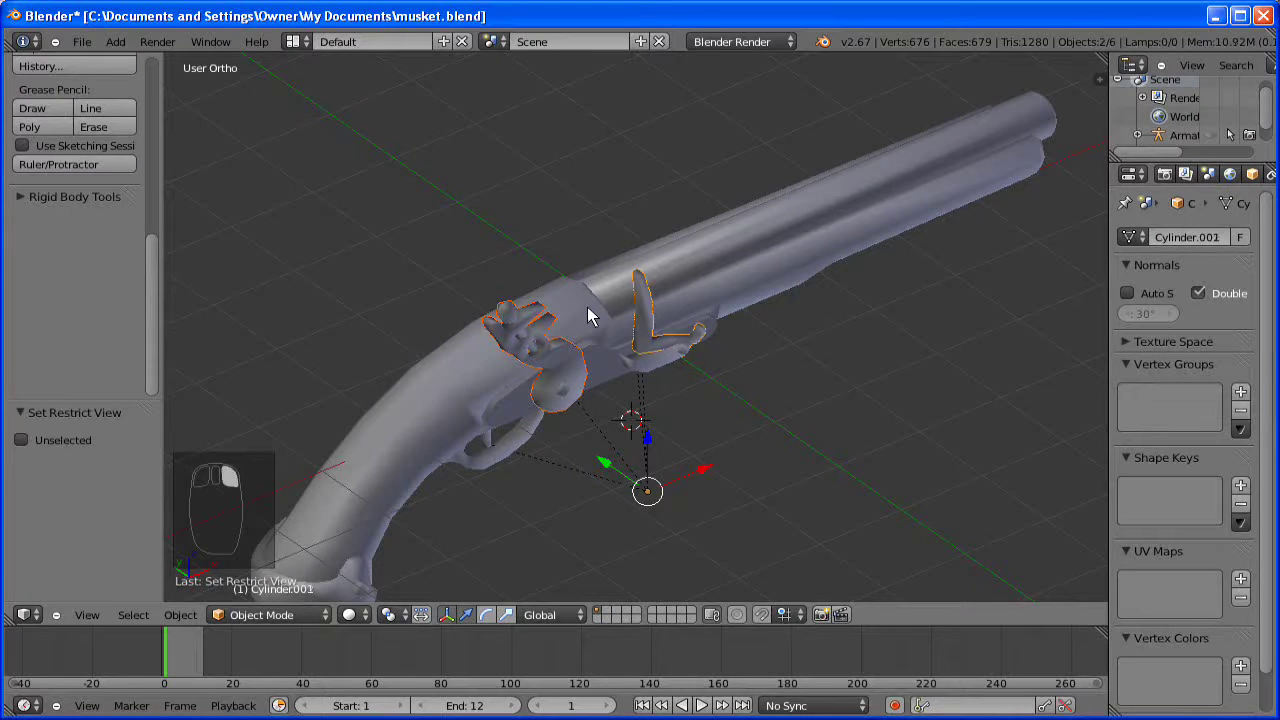
right_click(588, 310, "shift")
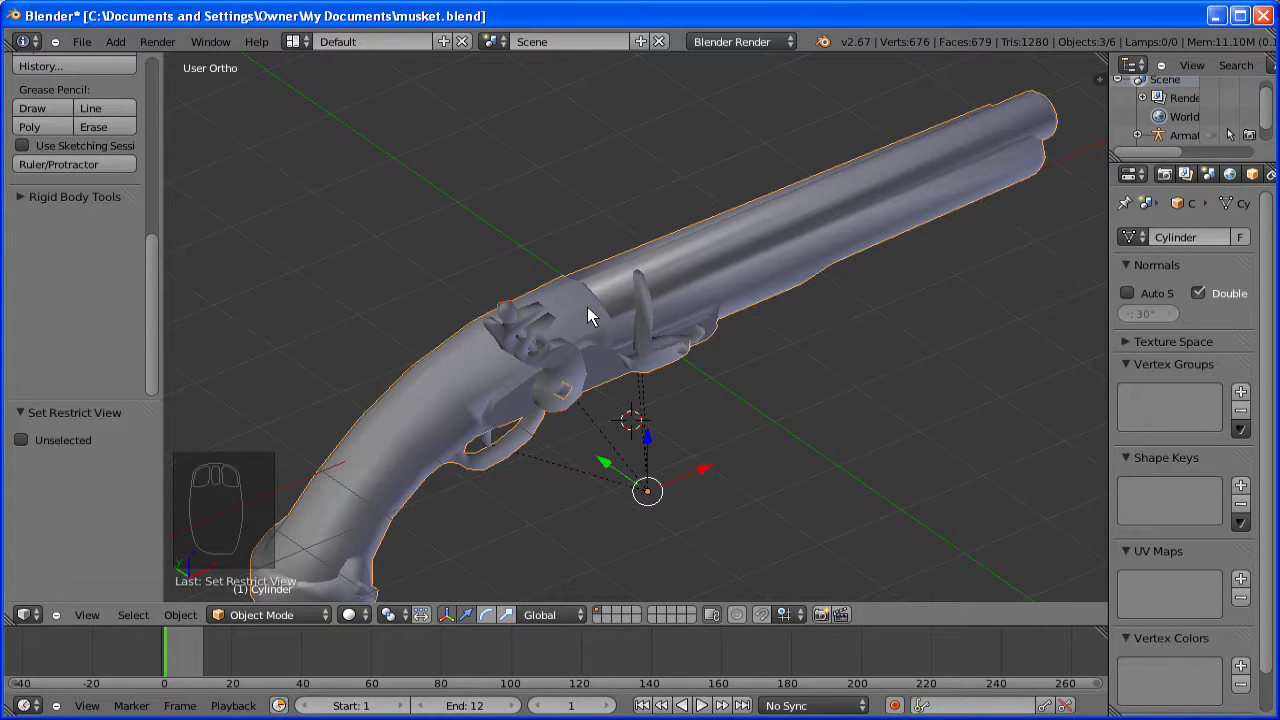
key("ctrl+j")
middle_click_drag(638, 353, 615, 322)
right_click(545, 368, "shift")
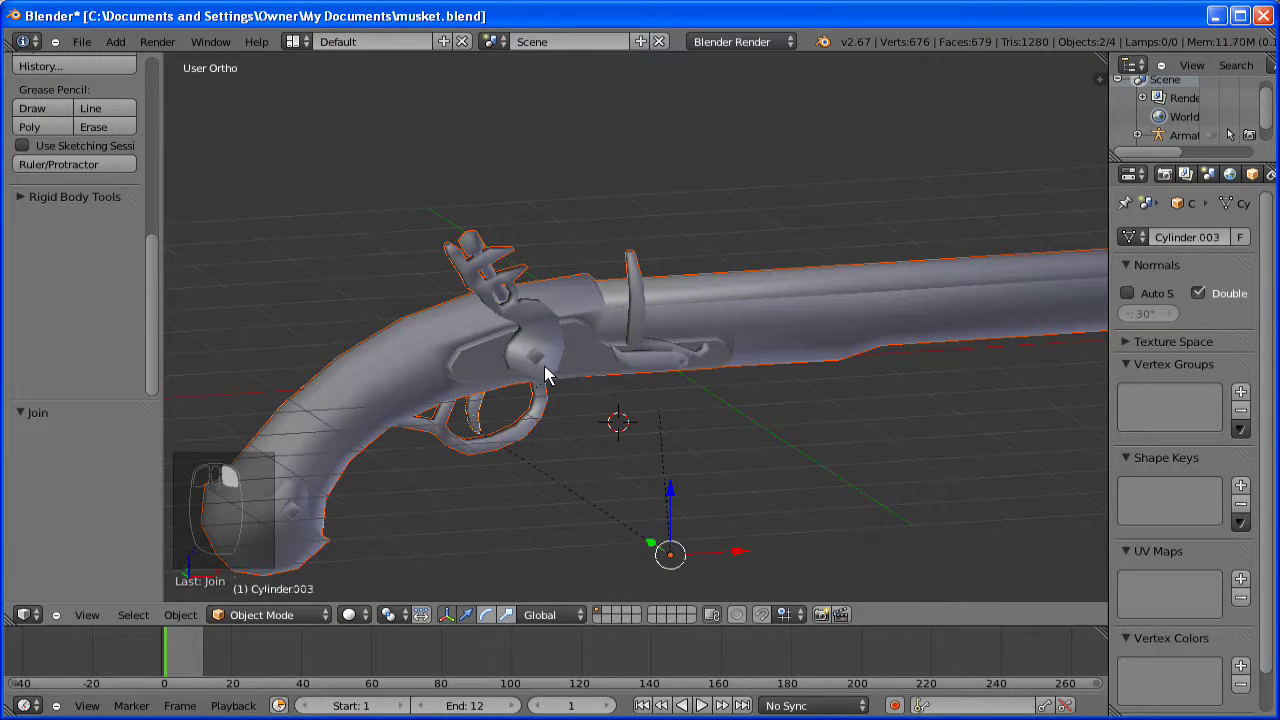
key("ctrl+j")
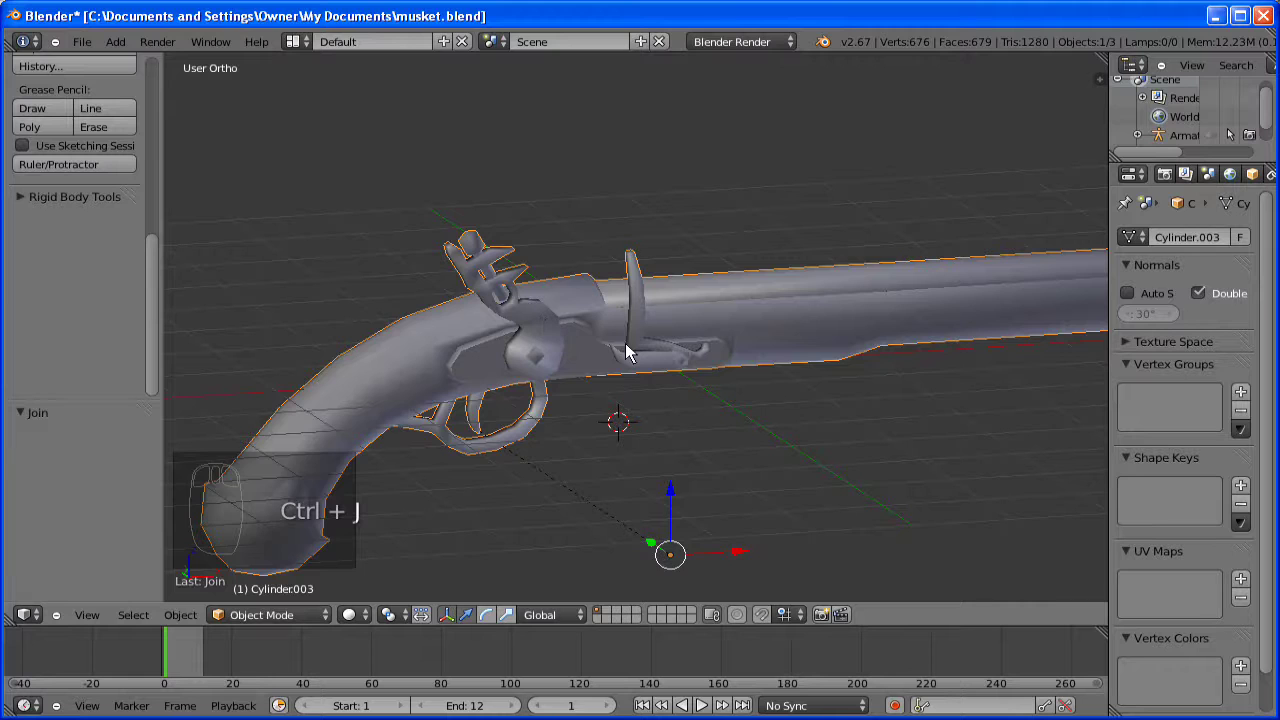
- Open the joined gun in Edit Mode with nothing selected, use edge selection and limit selection to visible geometry
key("a")
middle_click_drag(640, 354, 593, 343)
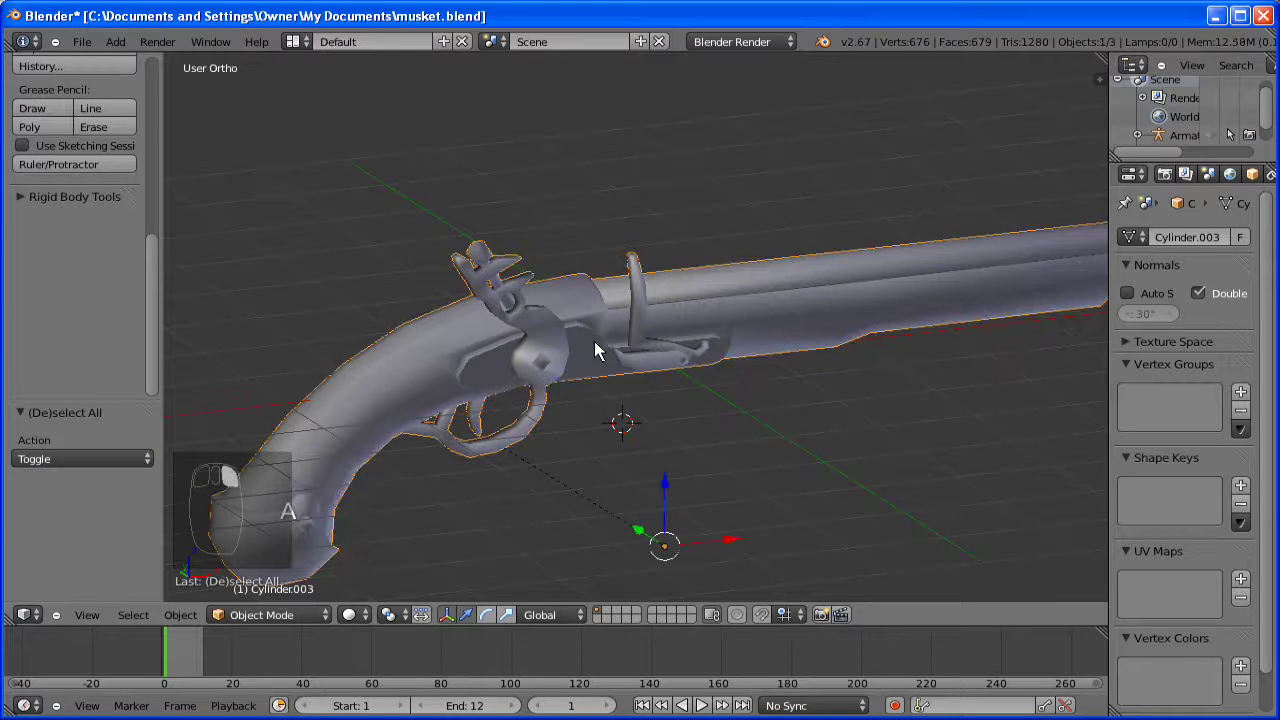
key("Tab")
key("a")
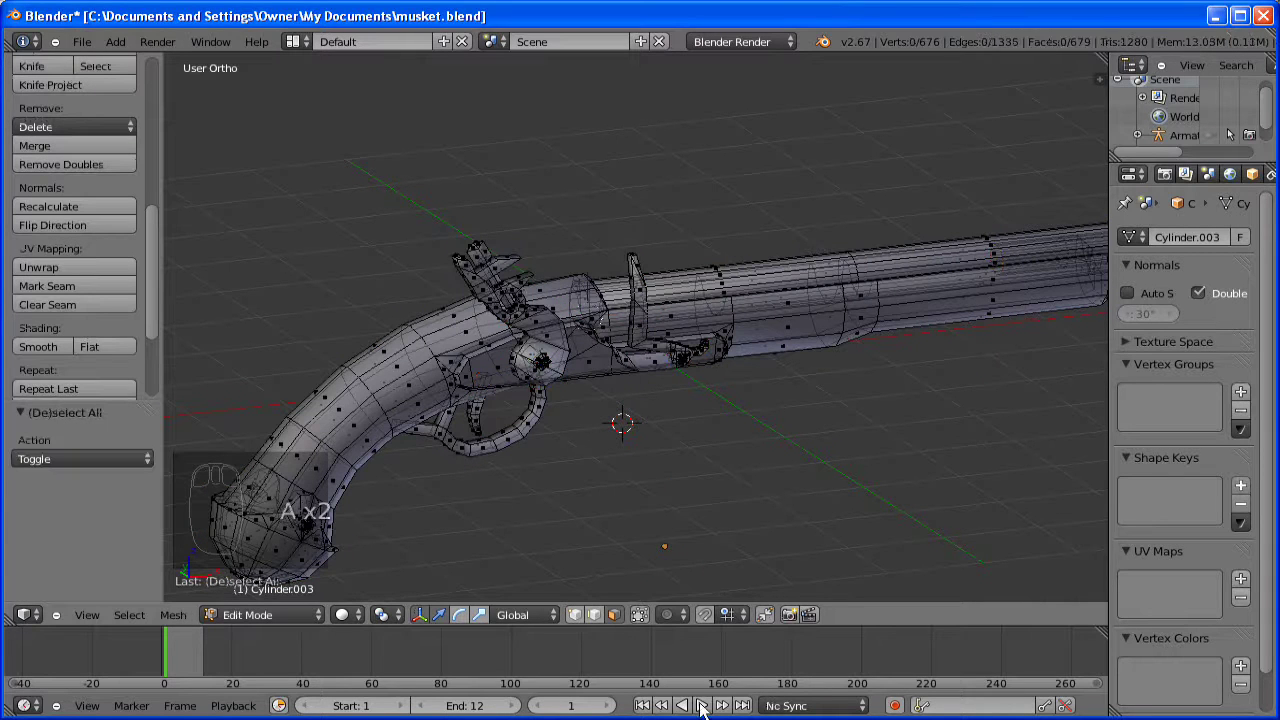
left_click(594, 614)
middle_click_drag(619, 465, 580, 546)
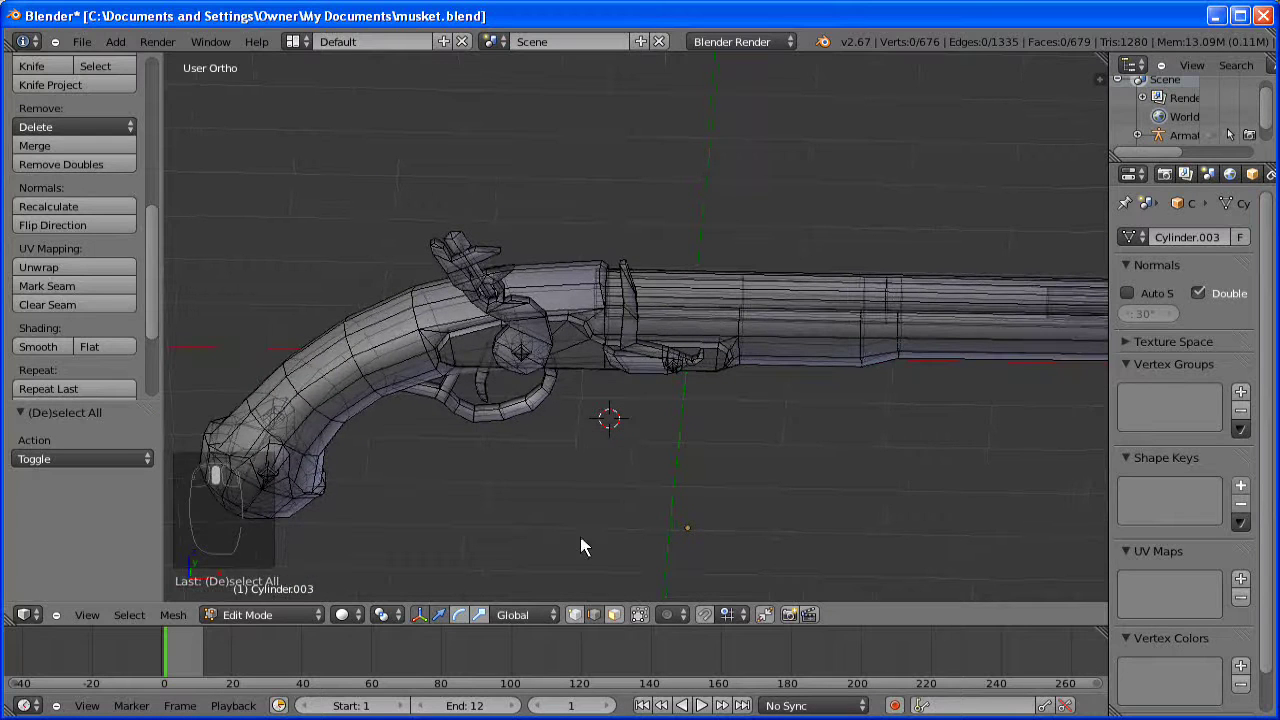
left_click(640, 614)
- Mark a seam along the lengthwise edge loop running down the middle of the grip and stock
middle_click_drag(866, 443, 837, 446)
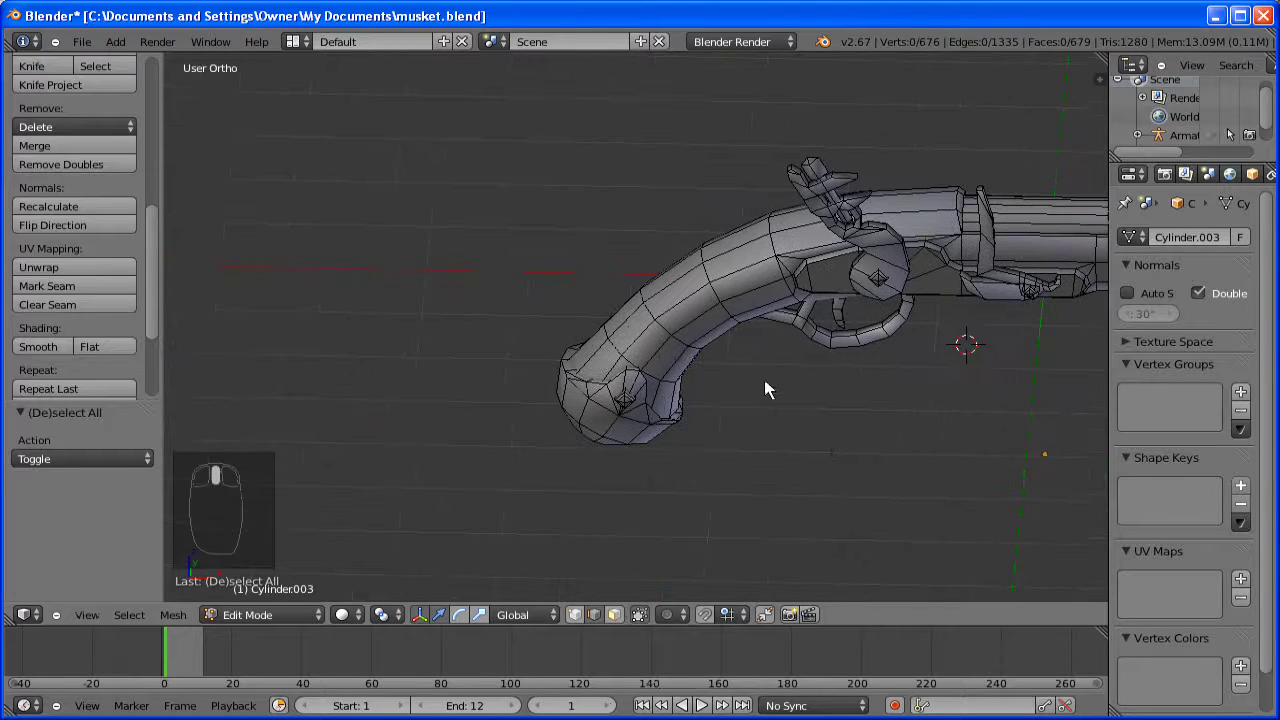
middle_click_drag(766, 389, 530, 297)
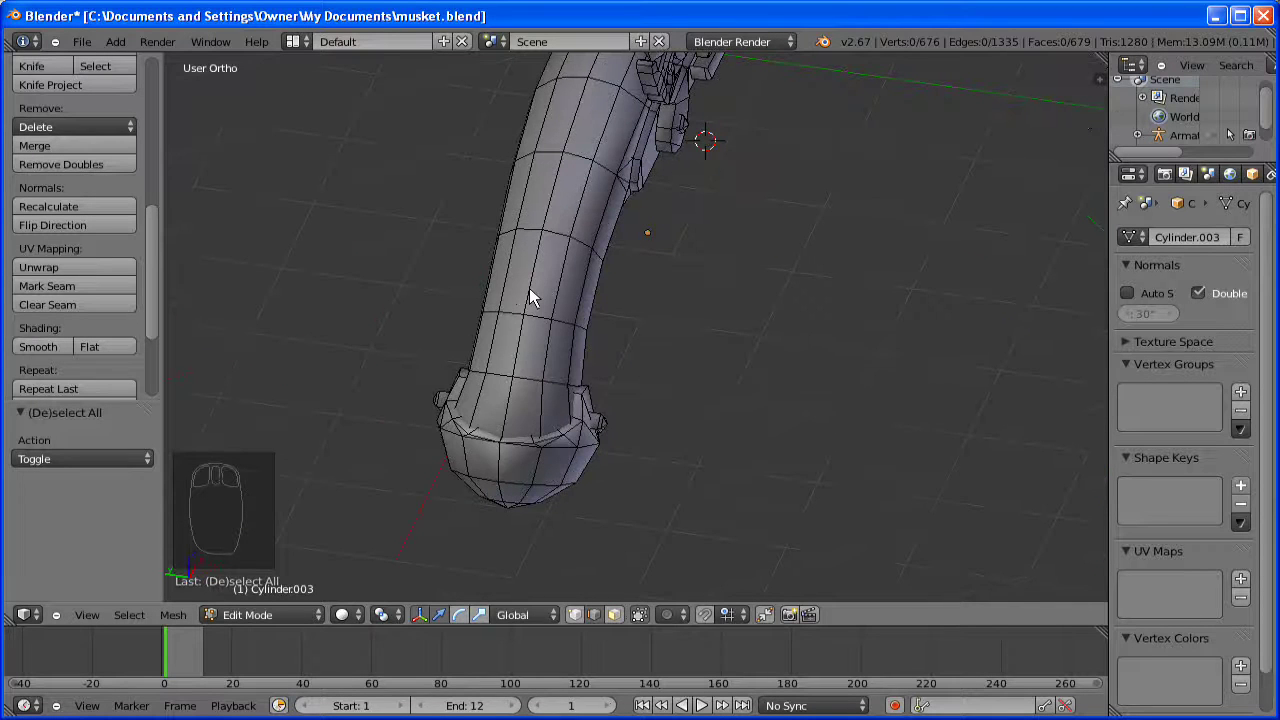
right_click(530, 297, "alt")
middle_click_drag(713, 447, 500, 361)
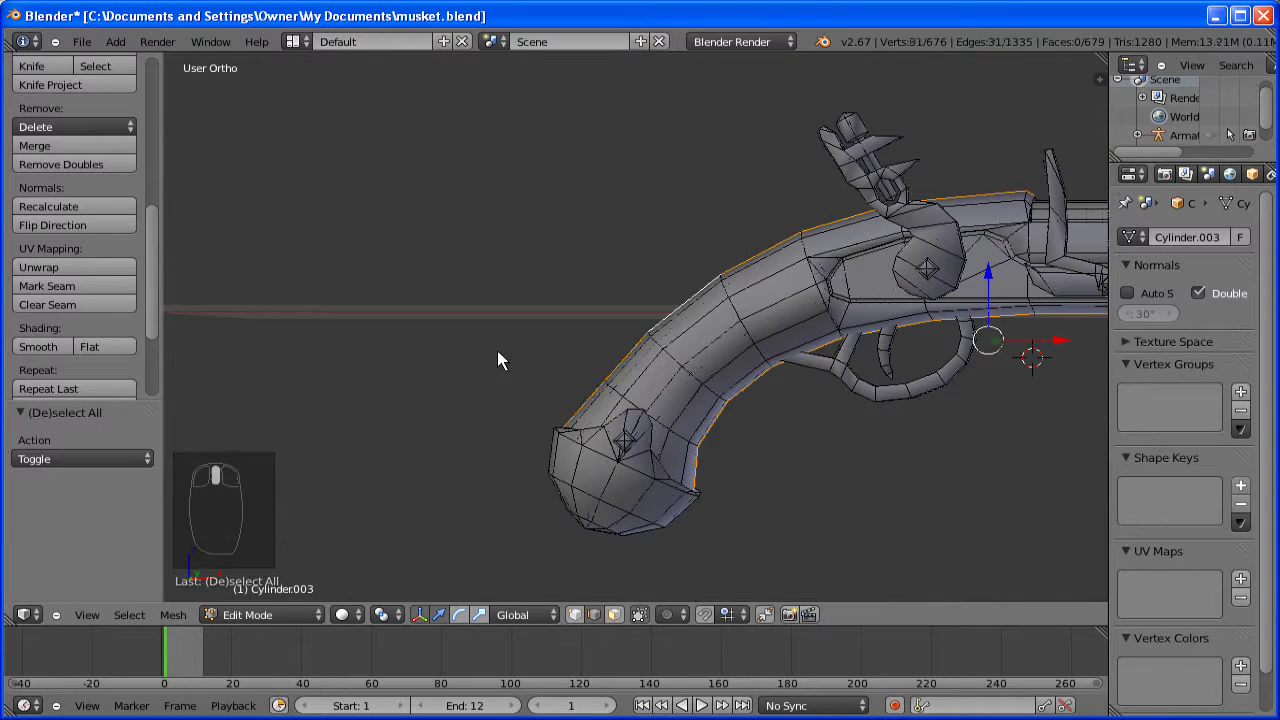
scroll(151, 330, "down", 4)
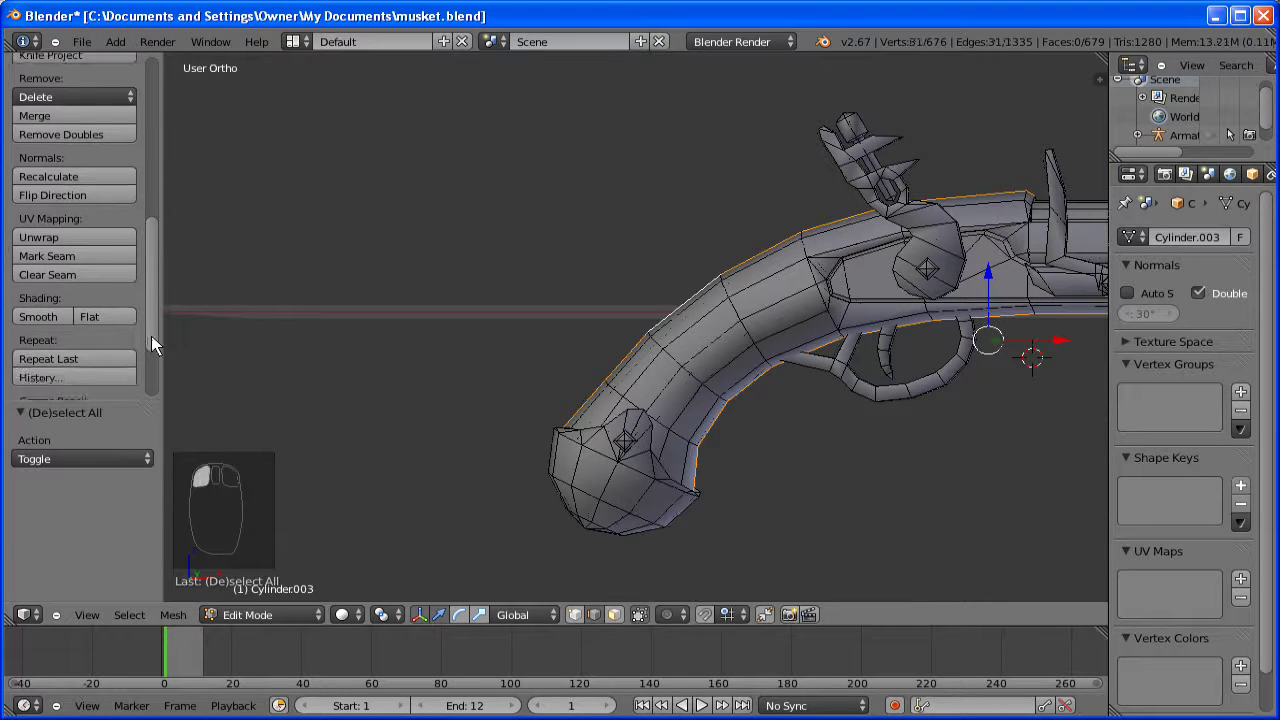
left_click(71, 186)
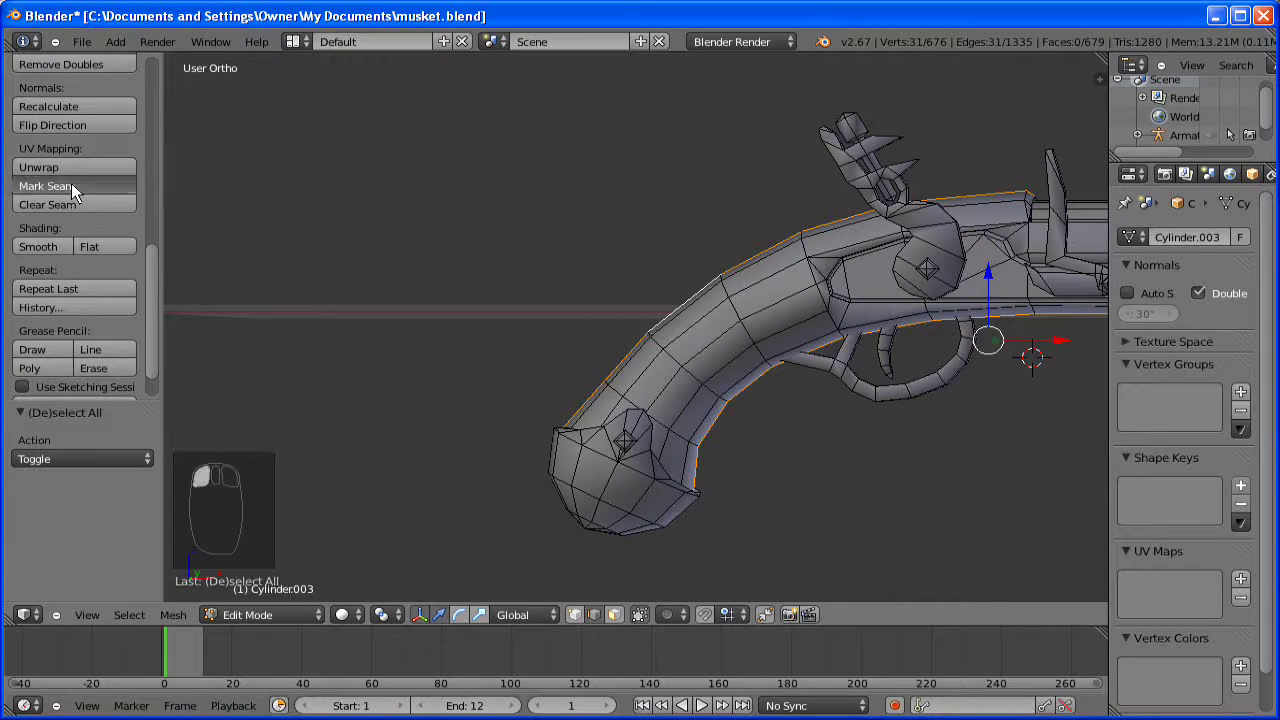
- Mark a seam along the centre-line edges of the pommel cap in line with the grip seam, and clear the selection
scroll(798, 427, "down", 4, "ctrl")
middle_click_drag(792, 398, 949, 335, "shift")
middle_click_drag(839, 488, 565, 370)
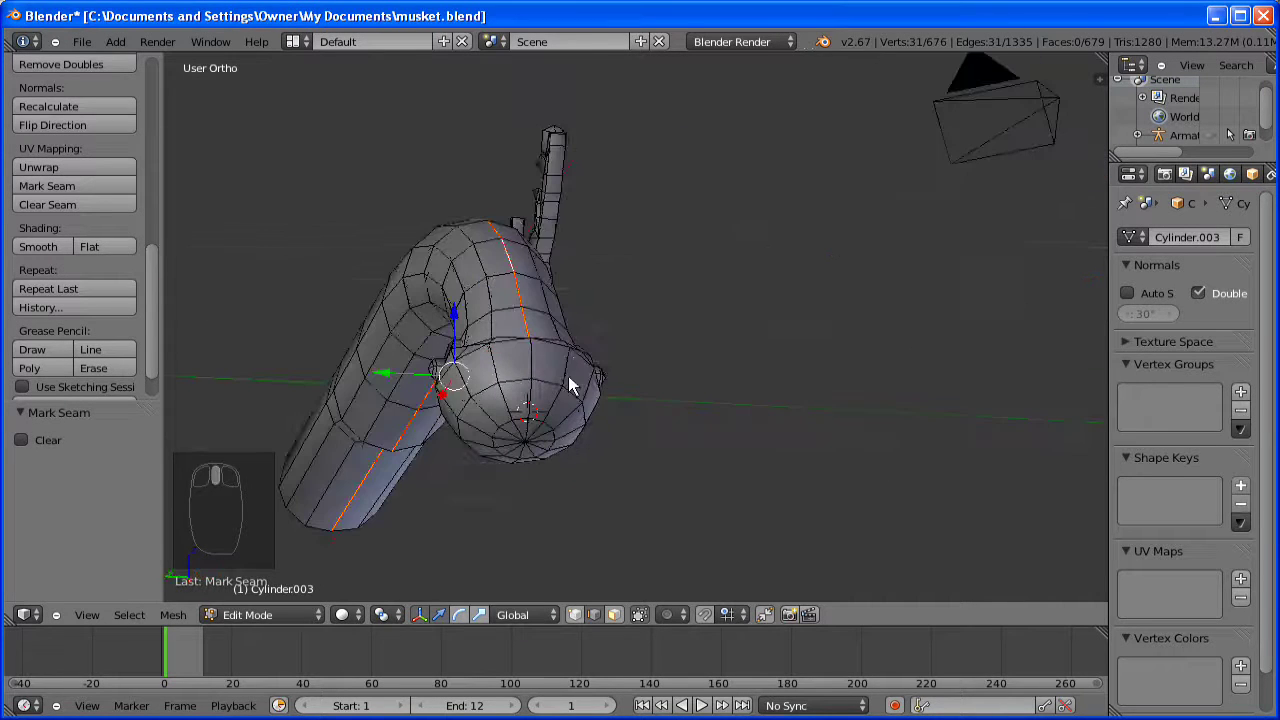
right_click(535, 386, "alt")
middle_click_drag(574, 432, 593, 548)
middle_click_drag(566, 395, 752, 345)
right_click(545, 435, "shift")
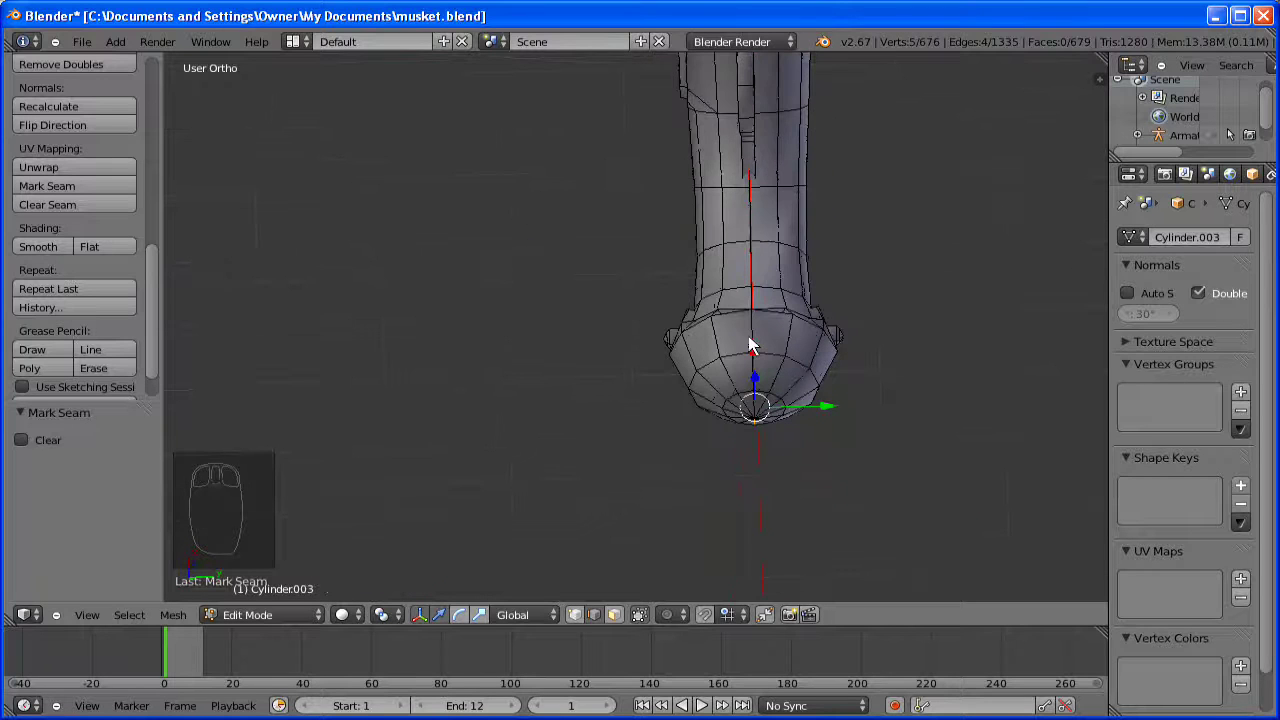
right_click(765, 304, "ctrl")
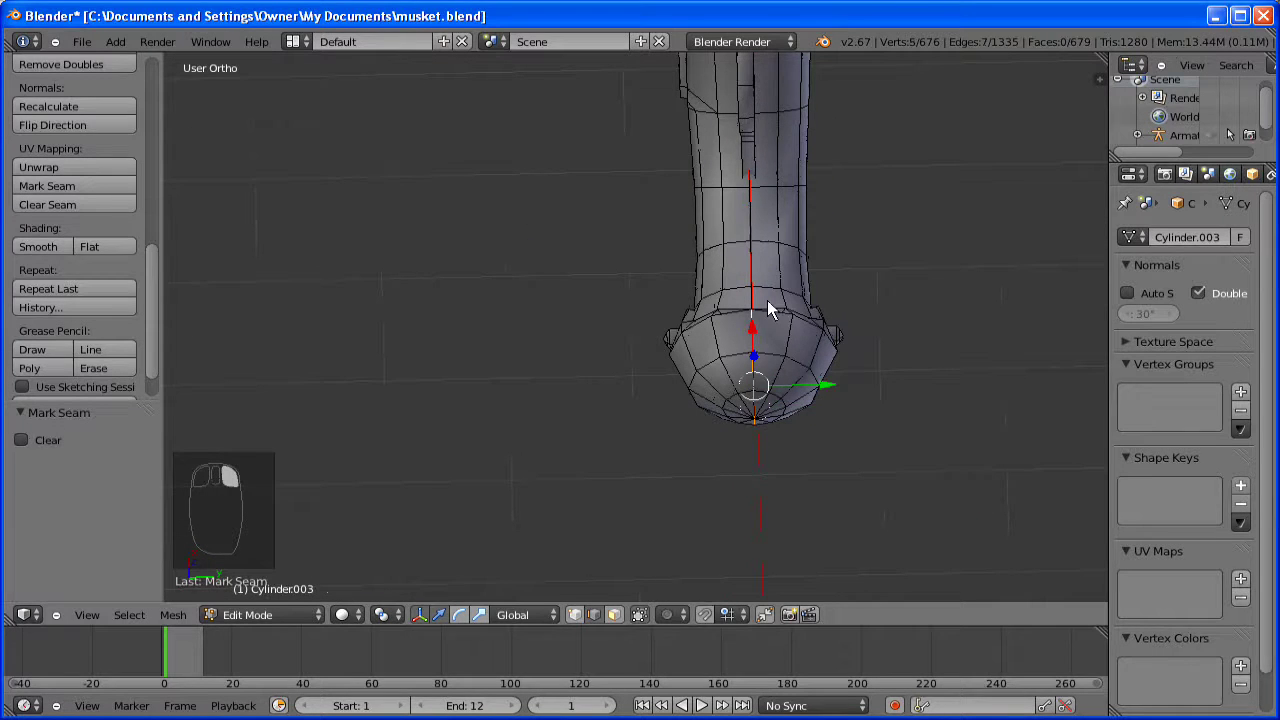
mouse_move(755, 441)
middle_mouse_down()
mouse_move(738, 474)
mouse_move(735, 453)
middle_mouse_up()
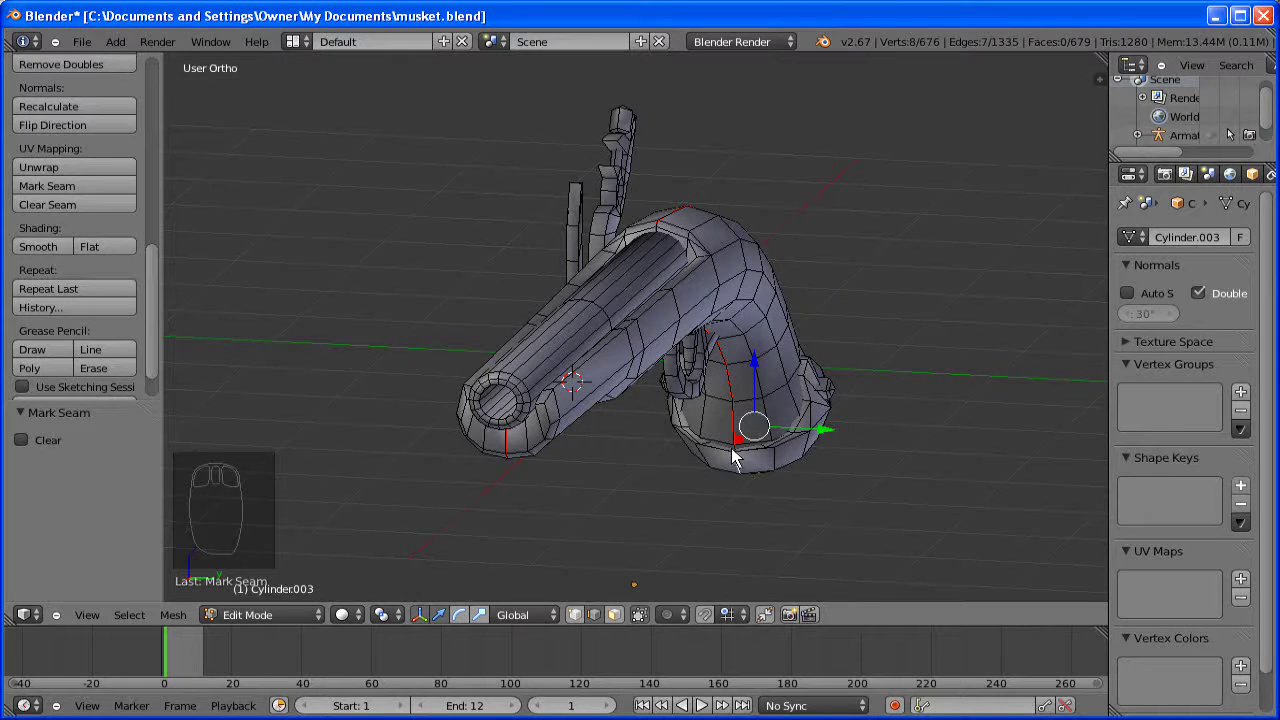
right_click(739, 471, "shift")
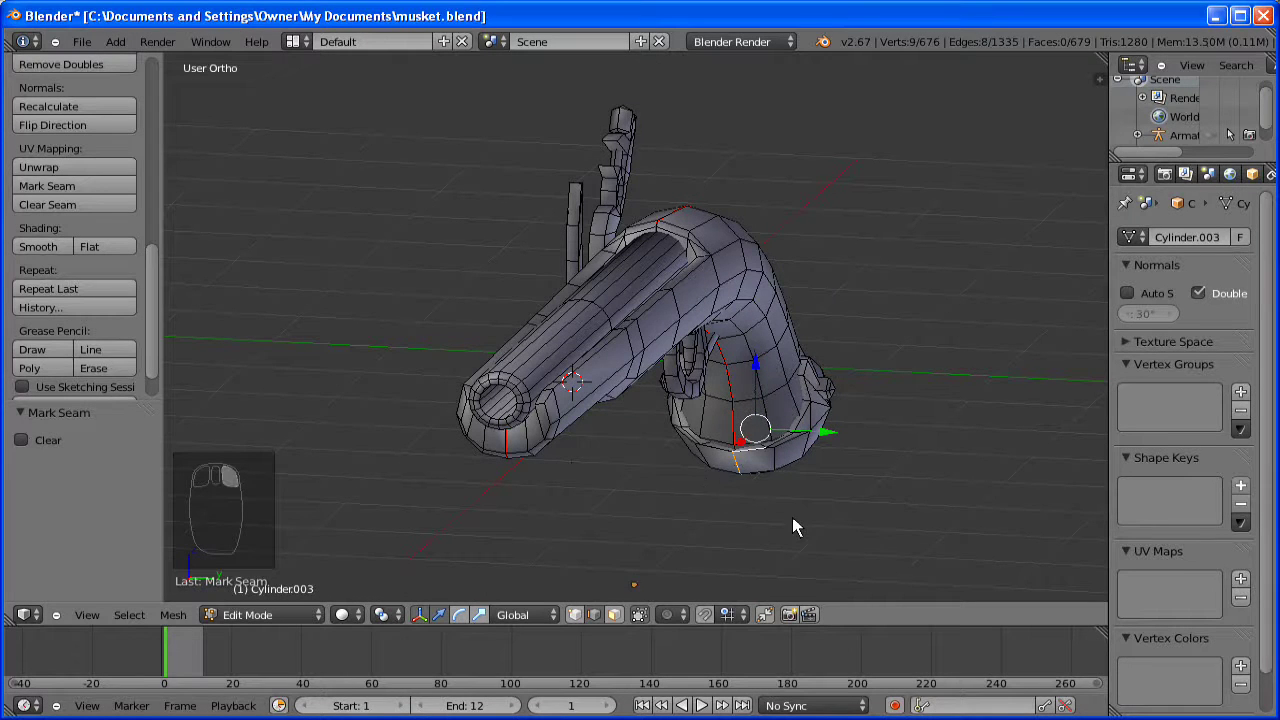
key("ctrl+z")
scroll(792, 517, "up", 3)
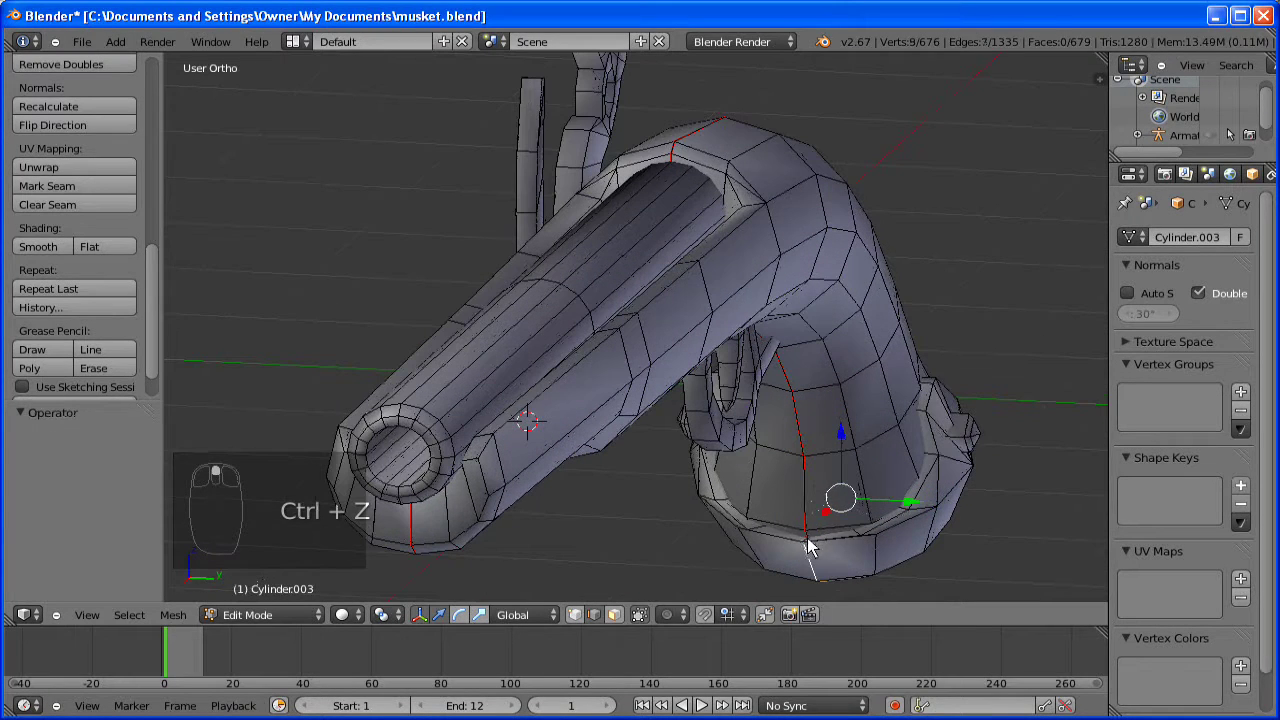
right_click(802, 447, "shift")
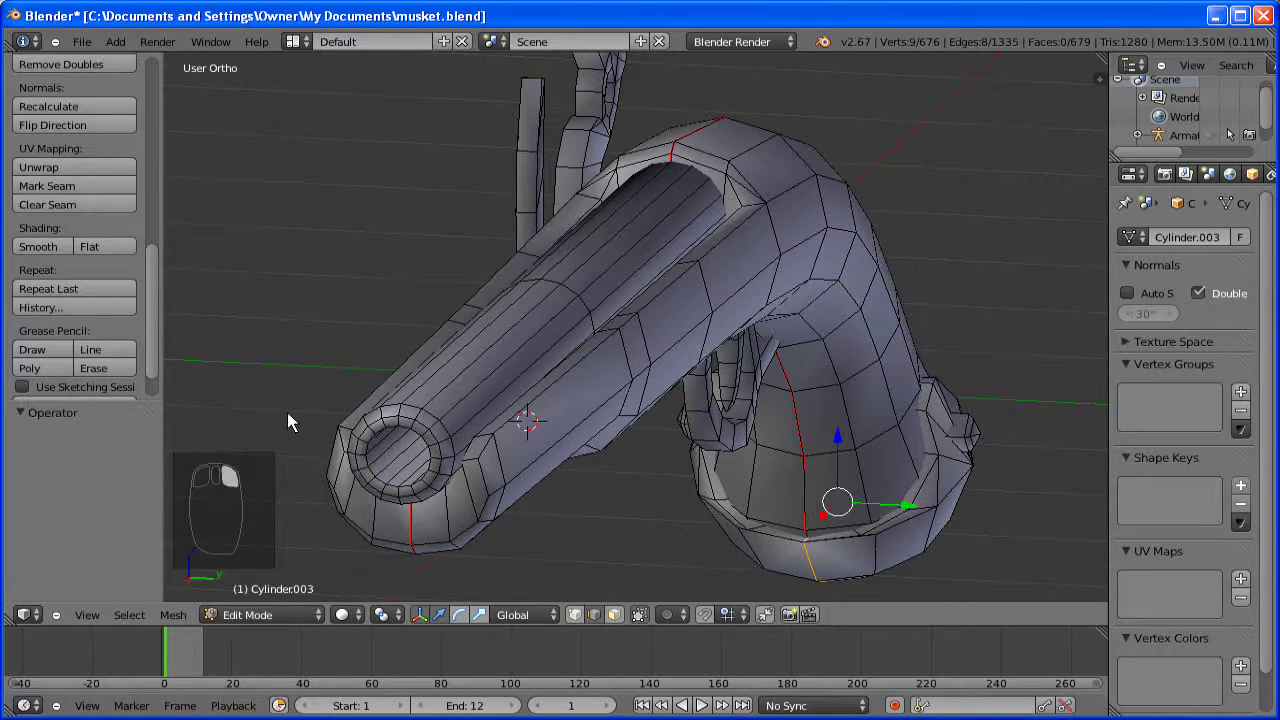
left_click_drag(154, 366, 80, 264)
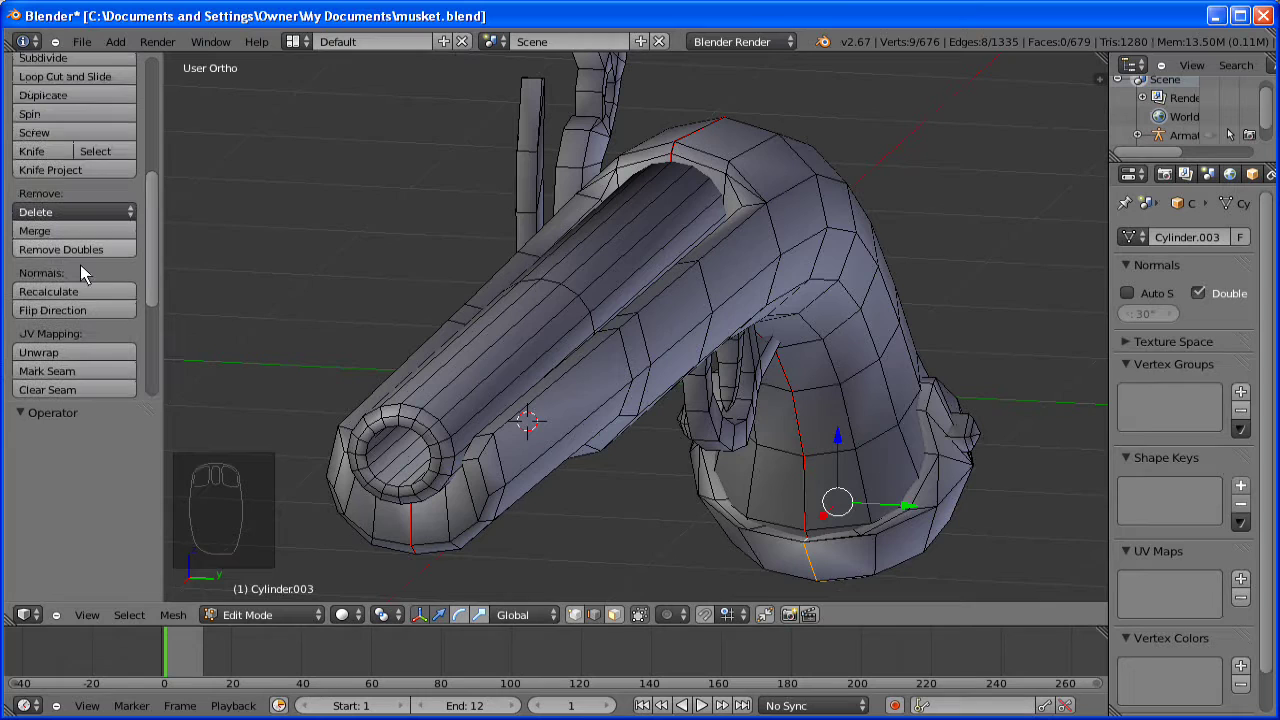
left_click(67, 373)
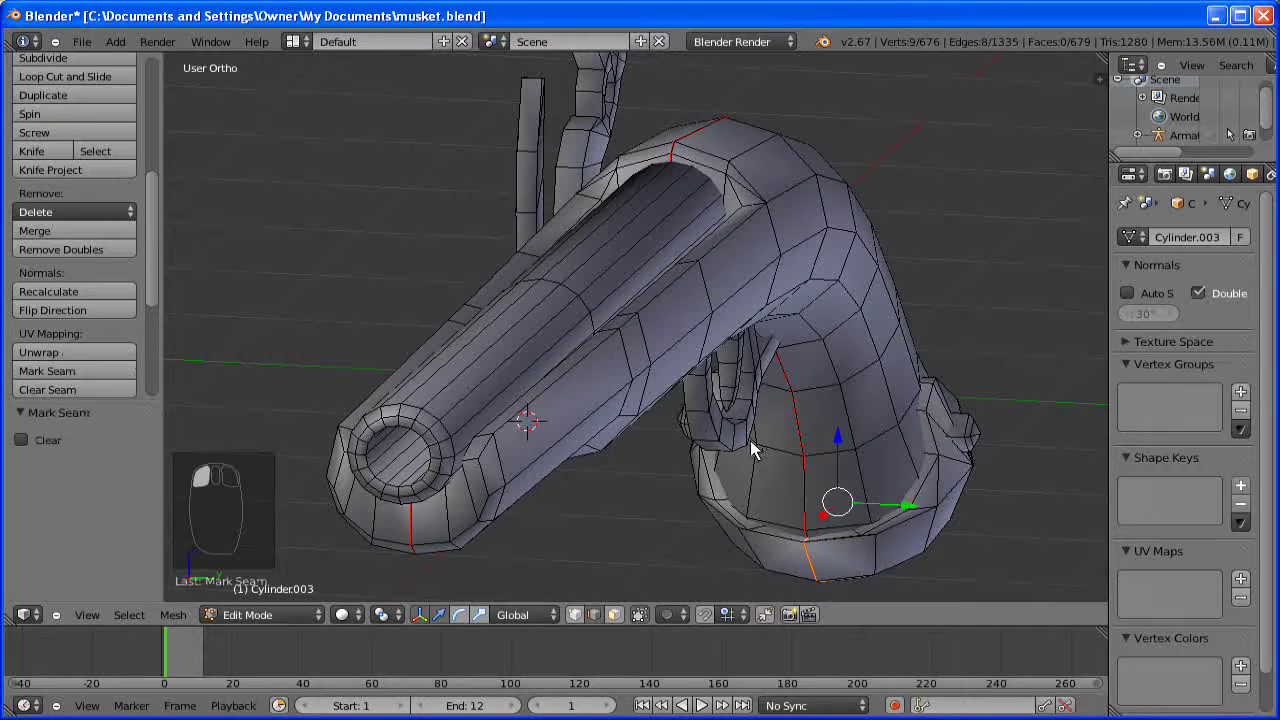
key("a")
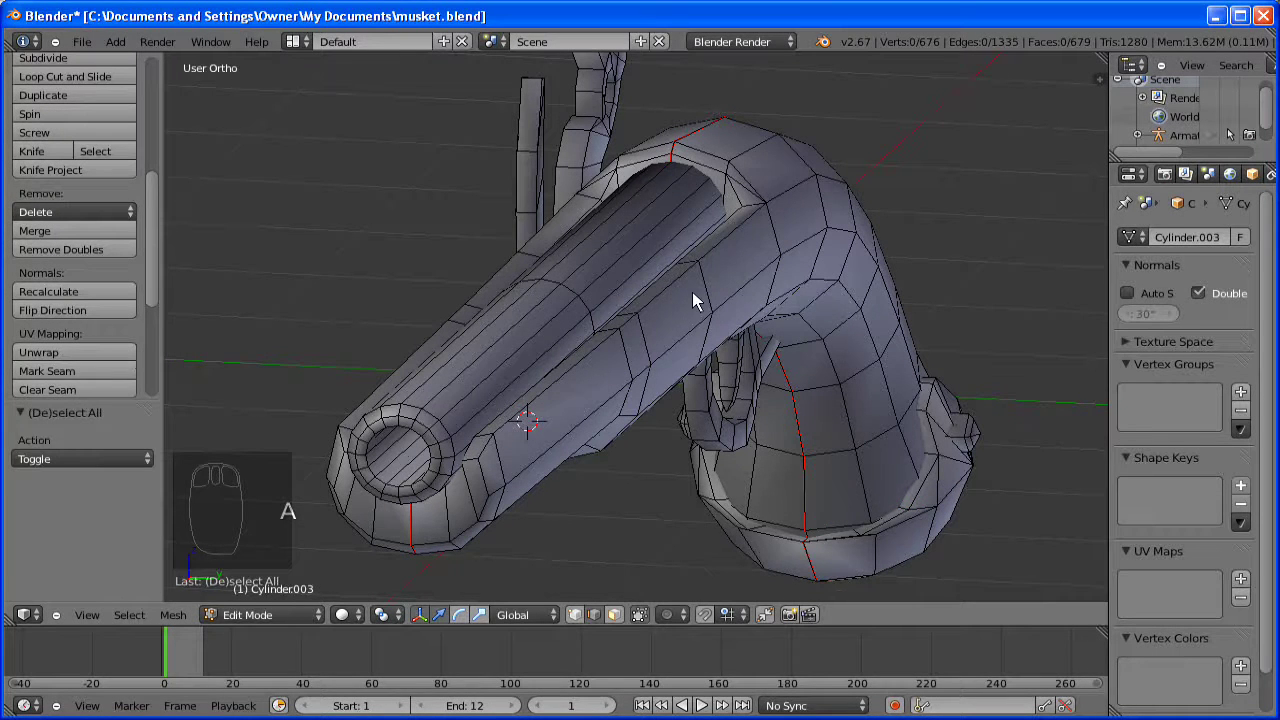
- Mark a seam along the barrel's lengthwise edge loop that continues the stock's centre seam
middle_click_drag(693, 293, 709, 313)
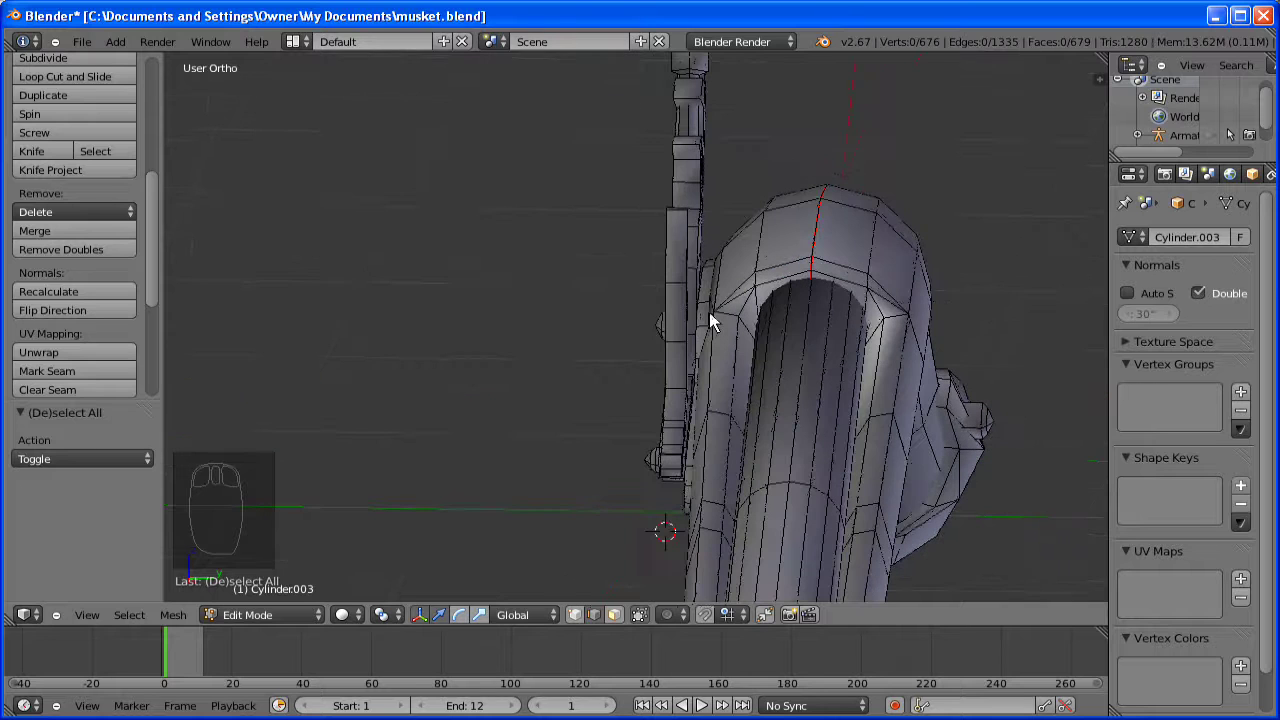
right_click(810, 316, "alt")
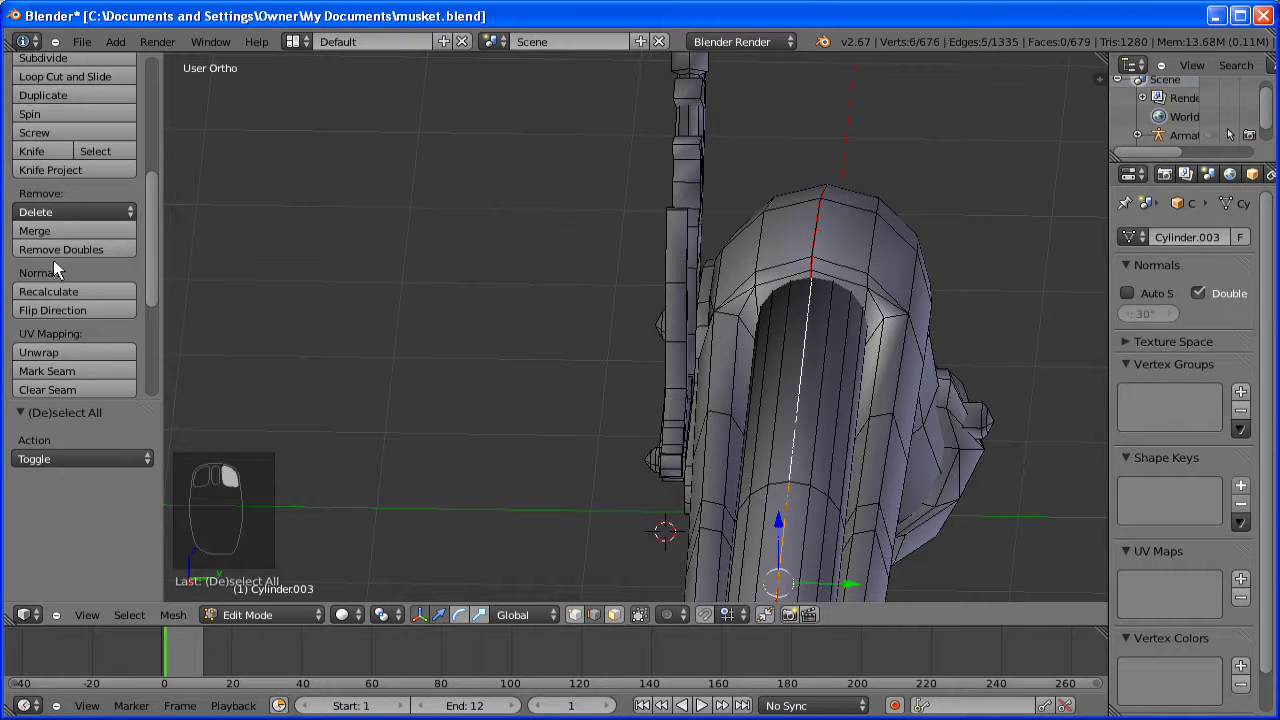
left_click(72, 370)
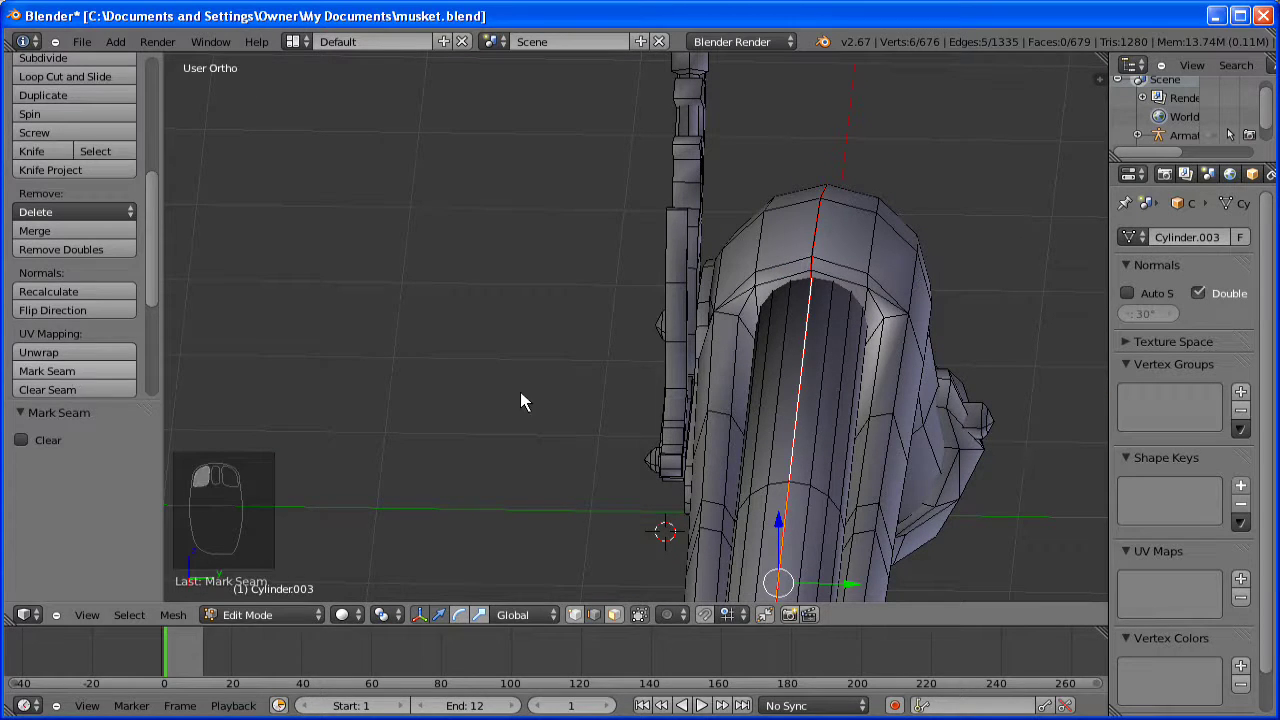
- Mark a seam around the edge loop at the inner end of the barrel bore
middle_click_drag(654, 260, 653, 298)
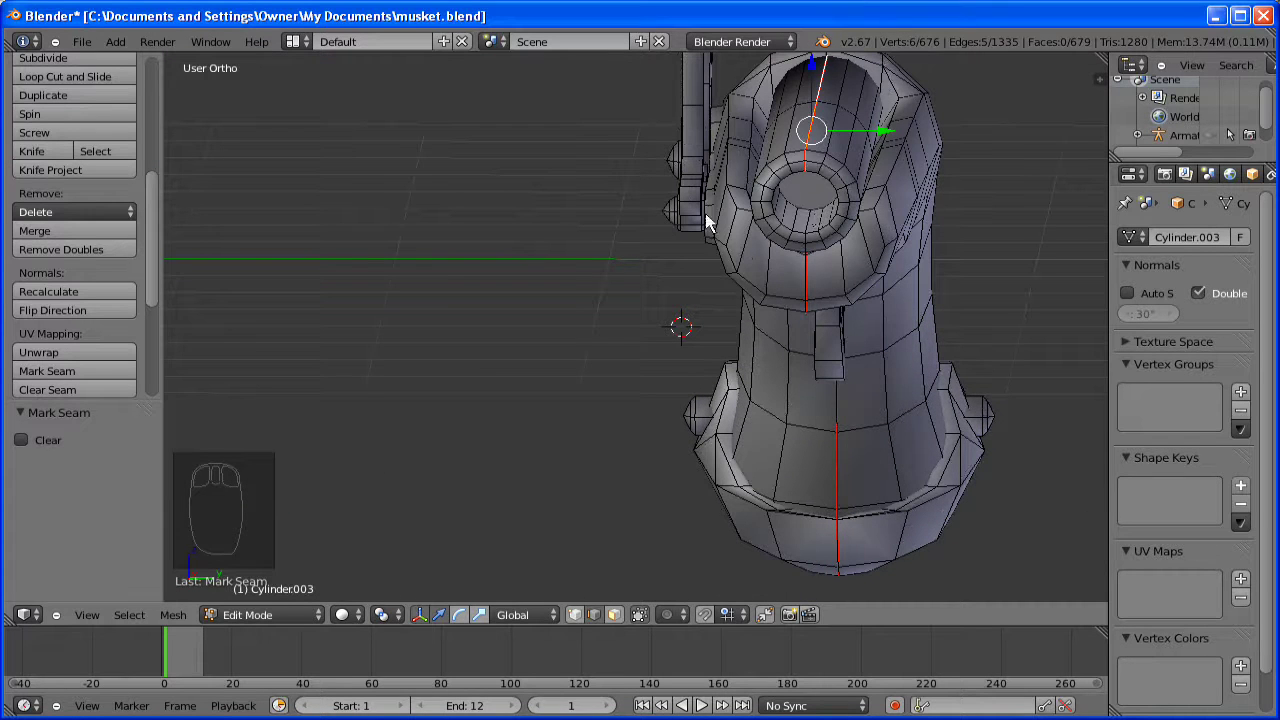
right_click(810, 216, "alt+shift")
left_click(48, 371)
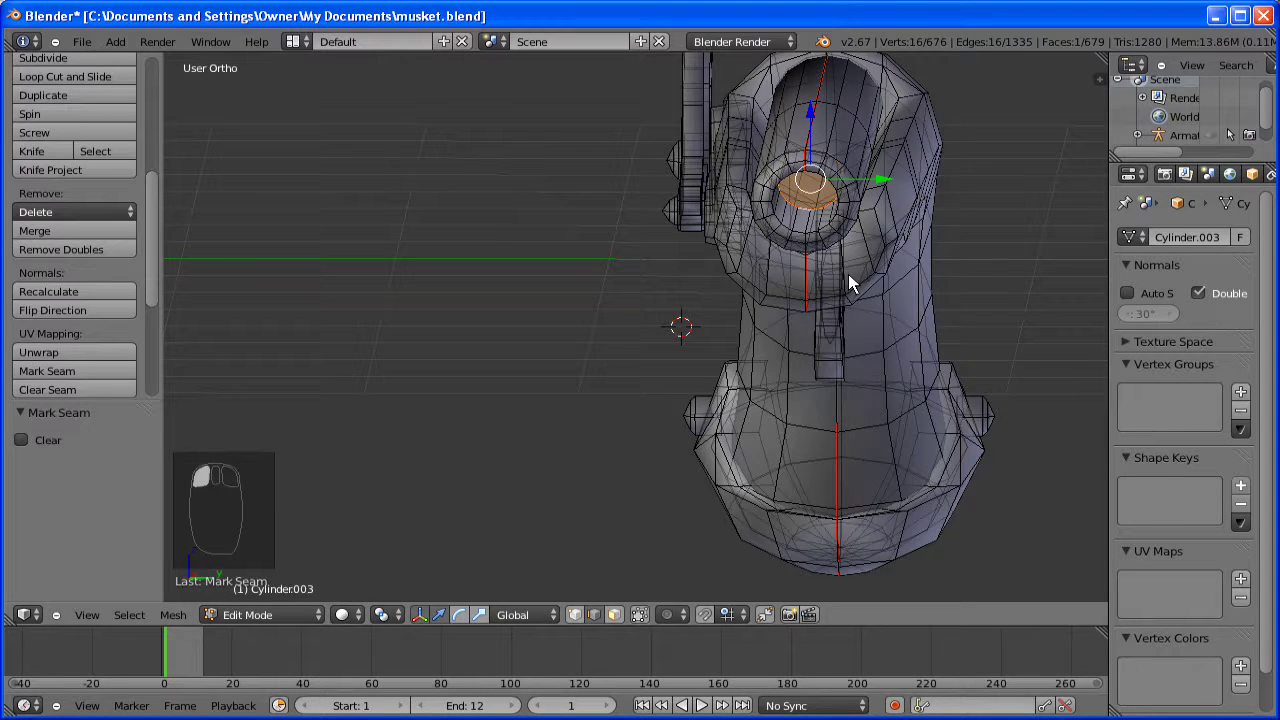
- Delete the hidden cap face closing the rear end of the barrel, using face selection
middle_click_drag(849, 280, 596, 622)
left_click(613, 614)
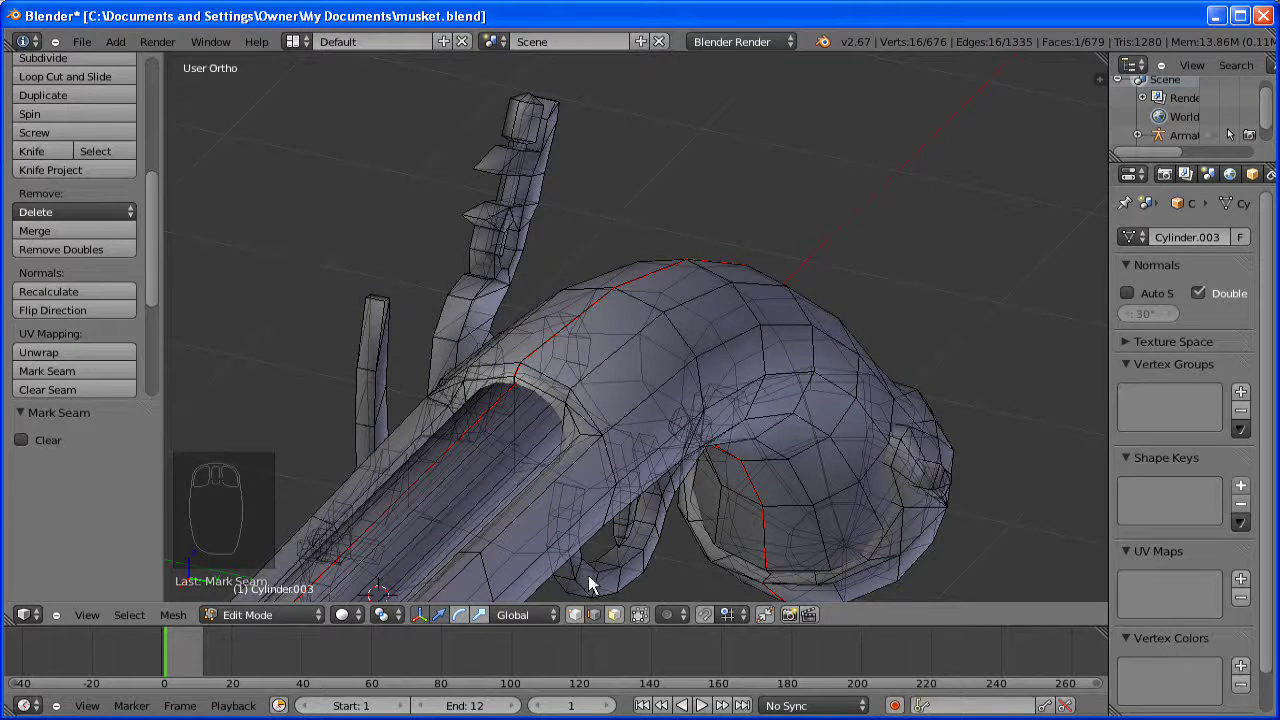
key("a")
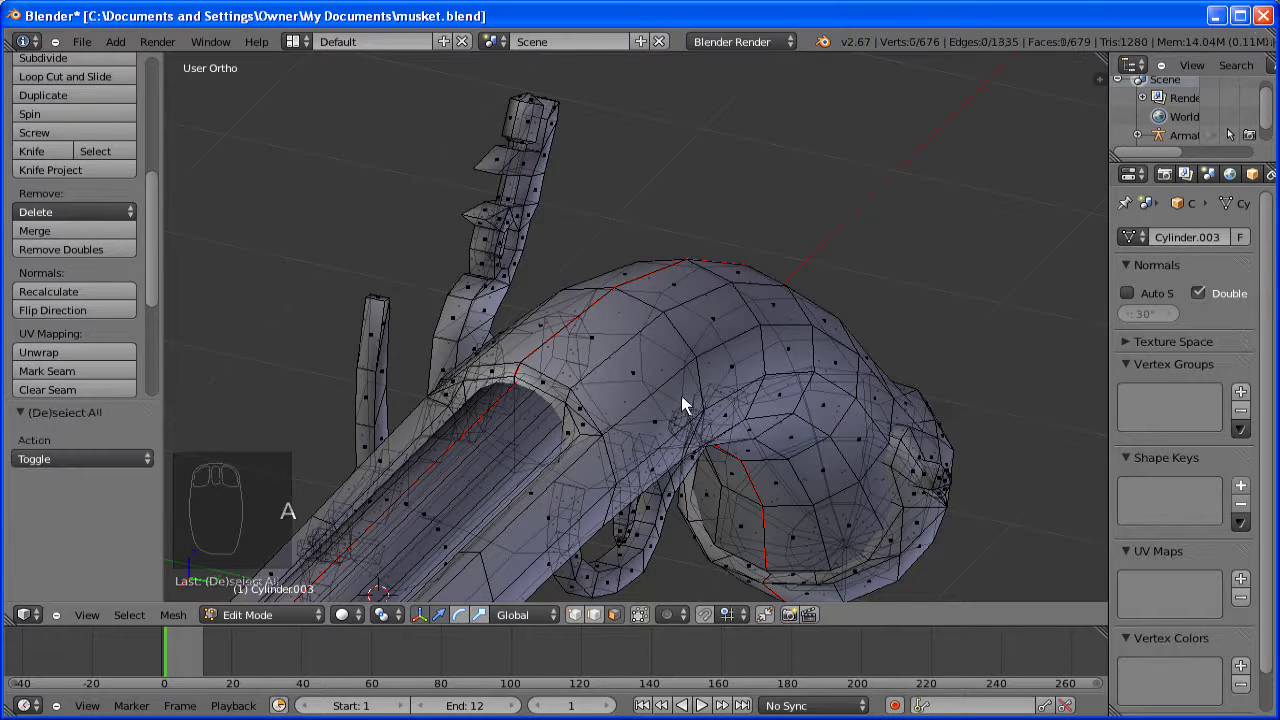
middle_click_drag(681, 395, 697, 381)
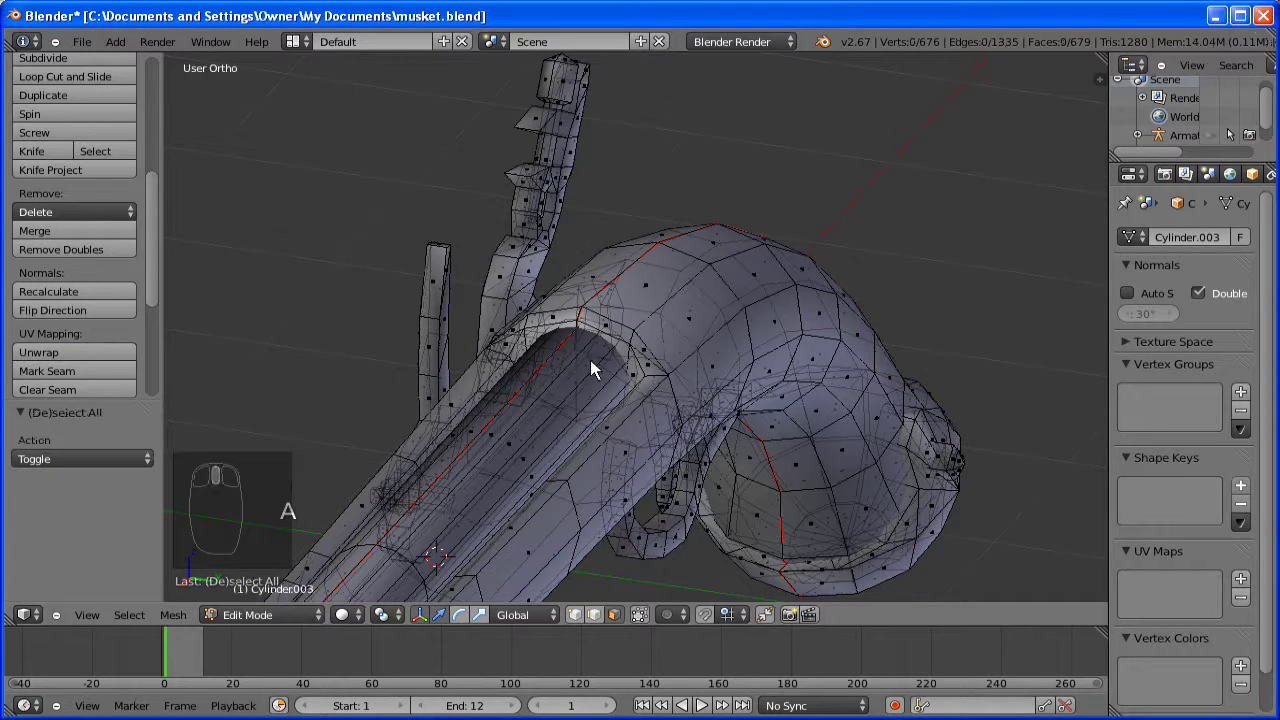
right_click(592, 366)
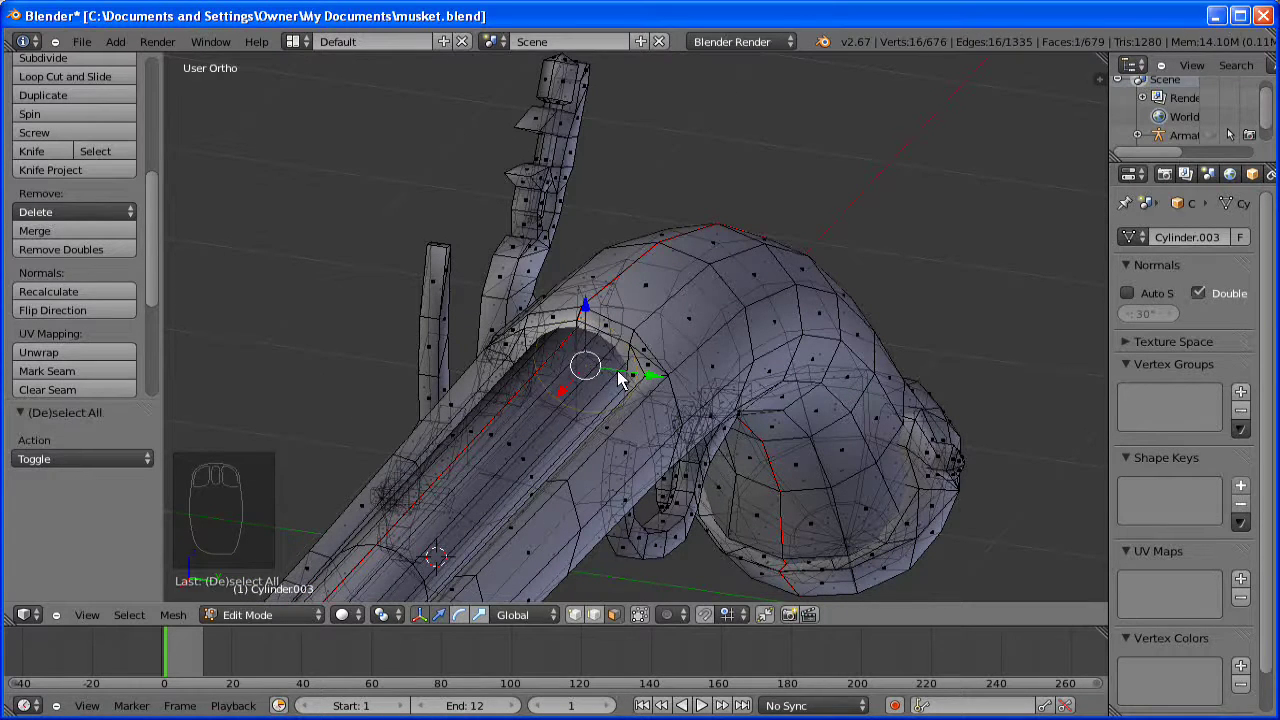
key("Delete")
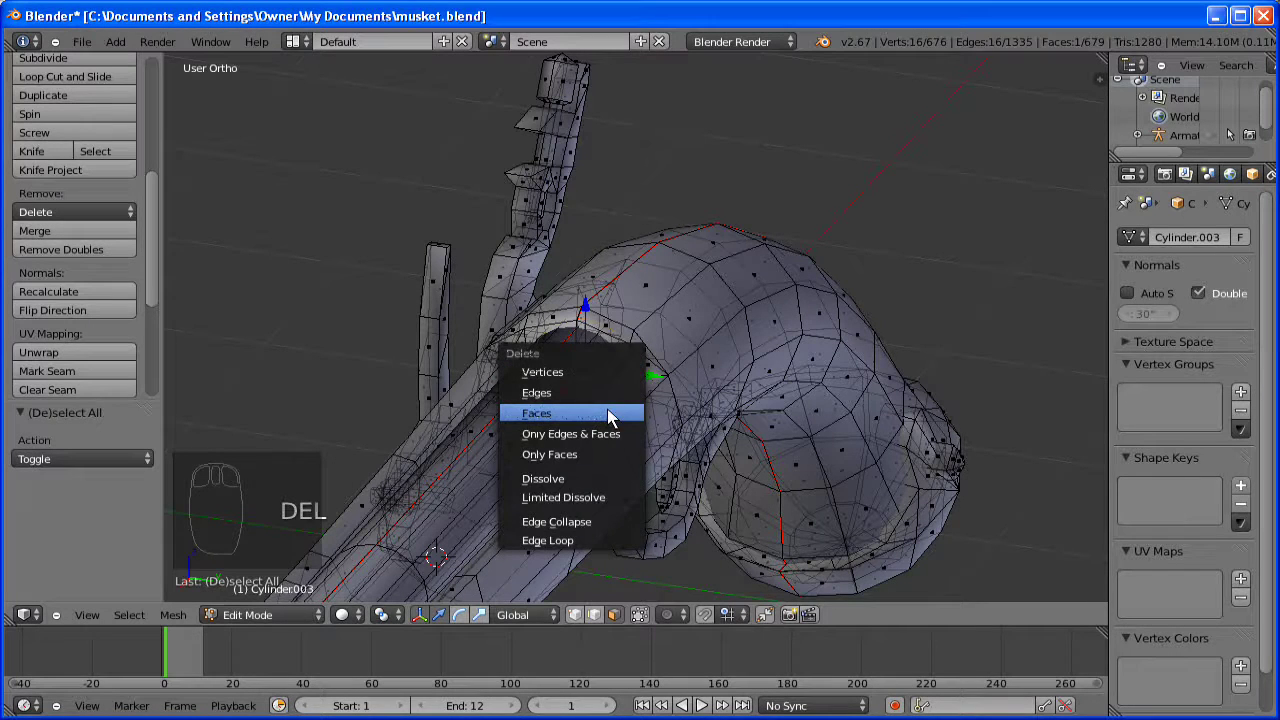
left_click(610, 416)
- Delete the hidden inner cap face of the near-side screw sunk into the pommel
middle_click_drag(777, 466, 813, 342)
scroll(786, 297, "up", 2)
right_click(776, 358)
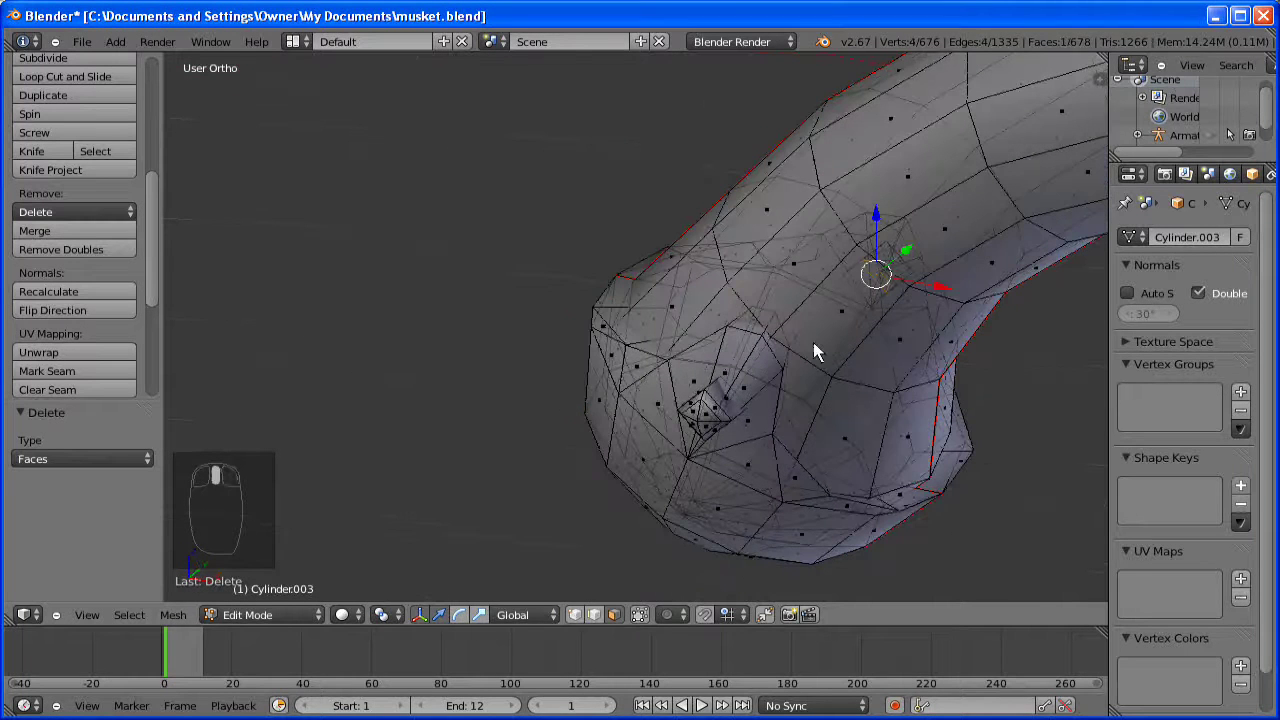
right_click(727, 407)
key("x")
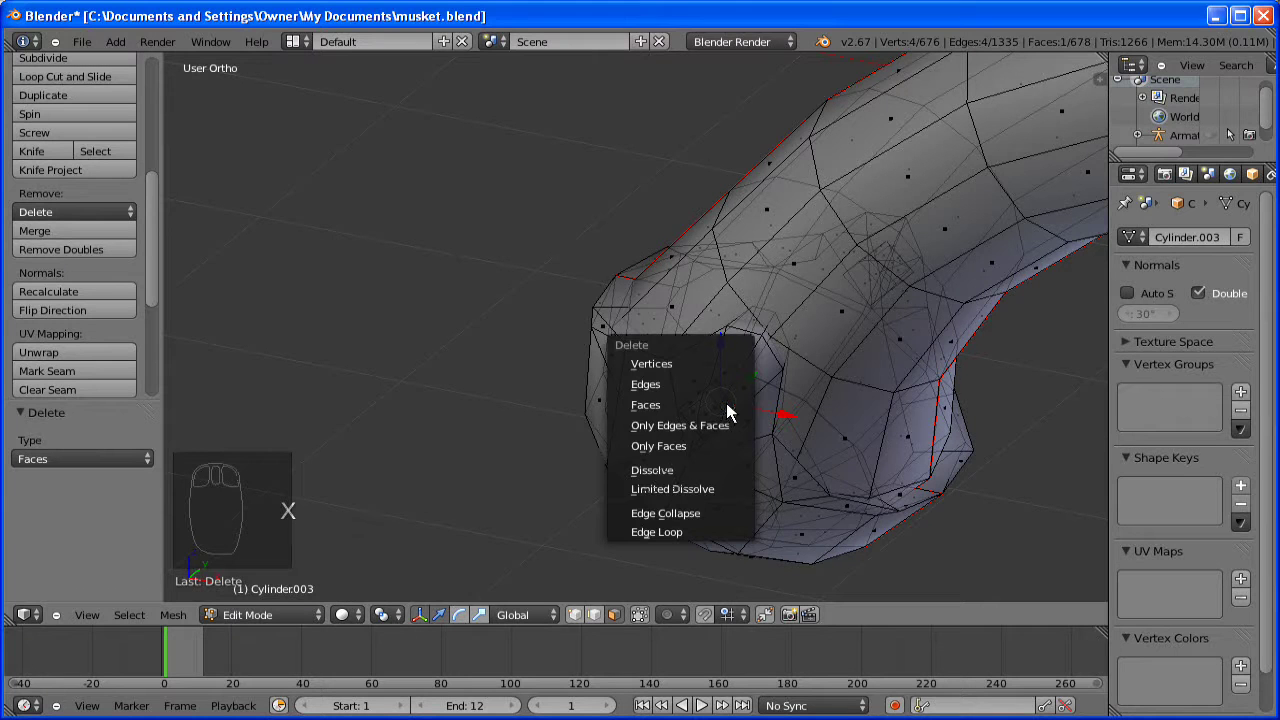
key("Return")
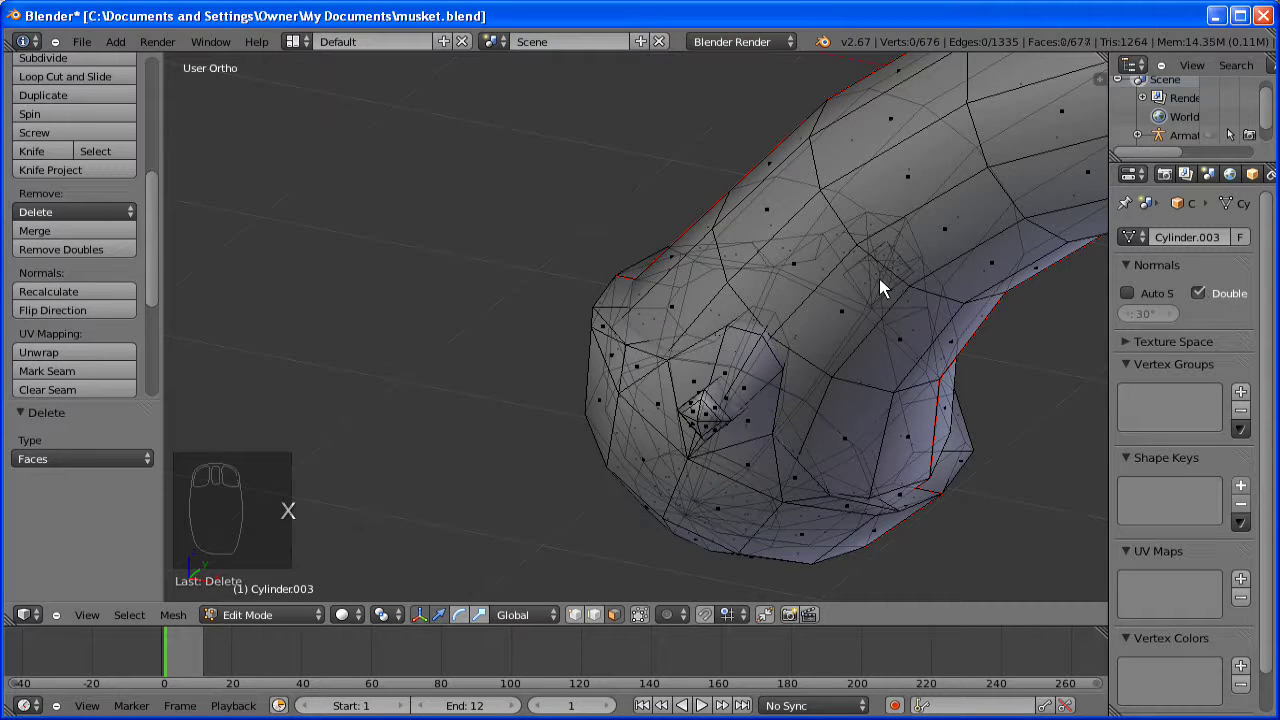
- Delete the hidden inner cap face of the screw on the opposite side of the pommel
right_click(877, 278)
middle_click_drag(872, 290, 814, 232)
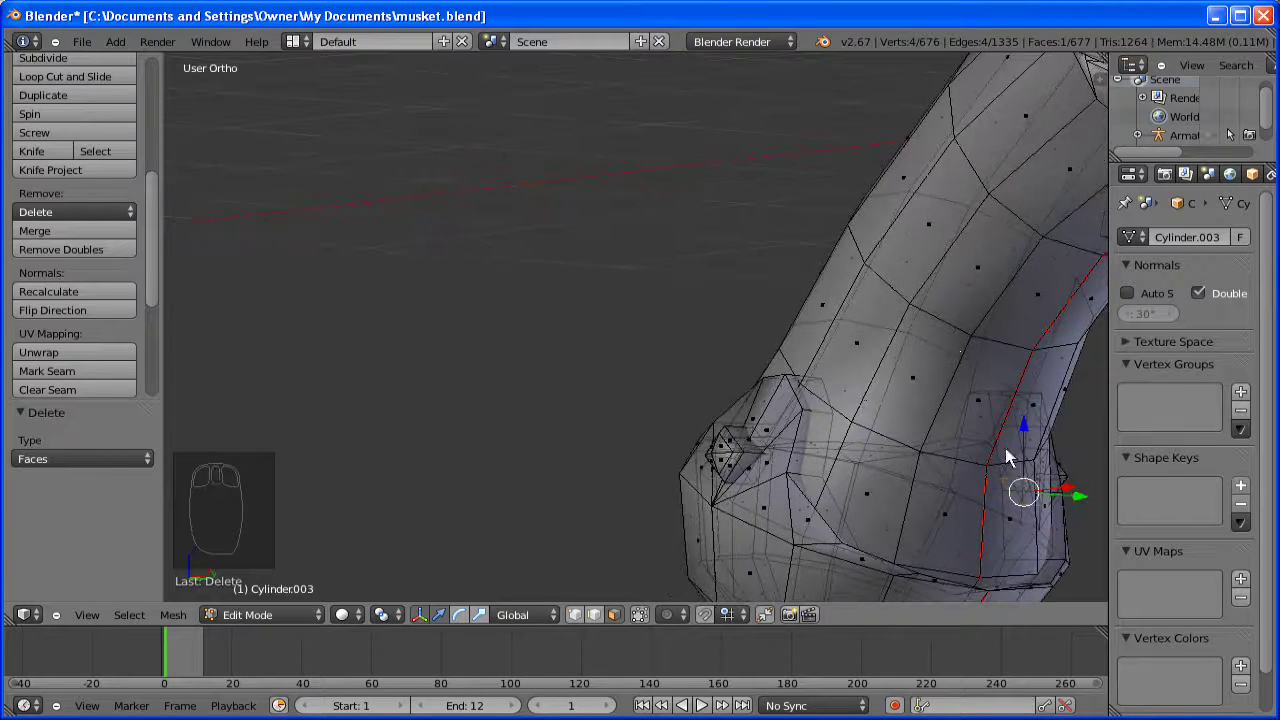
right_click(1020, 480)
key("x")
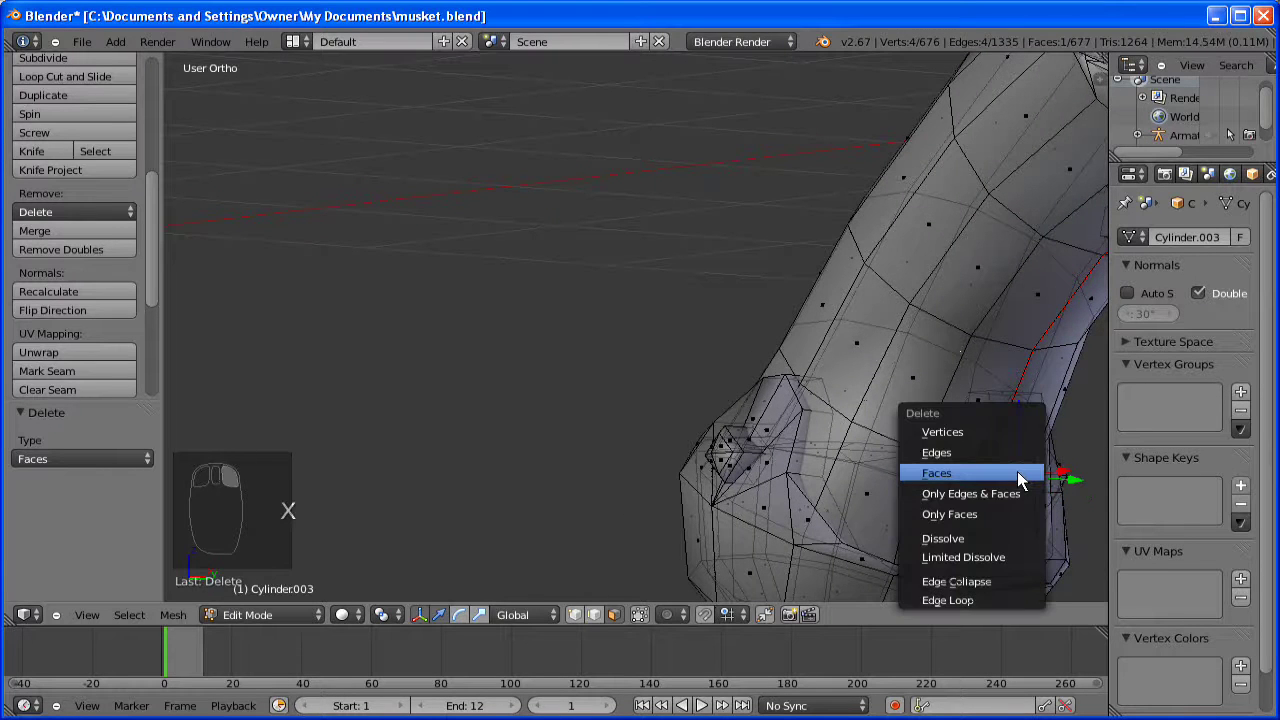
left_click(1017, 474)
- Delete the hidden cap face where the front end of the trigger guard sits inside the stock
middle_click_drag(870, 389, 1024, 363)
scroll(837, 286, "up", 4)
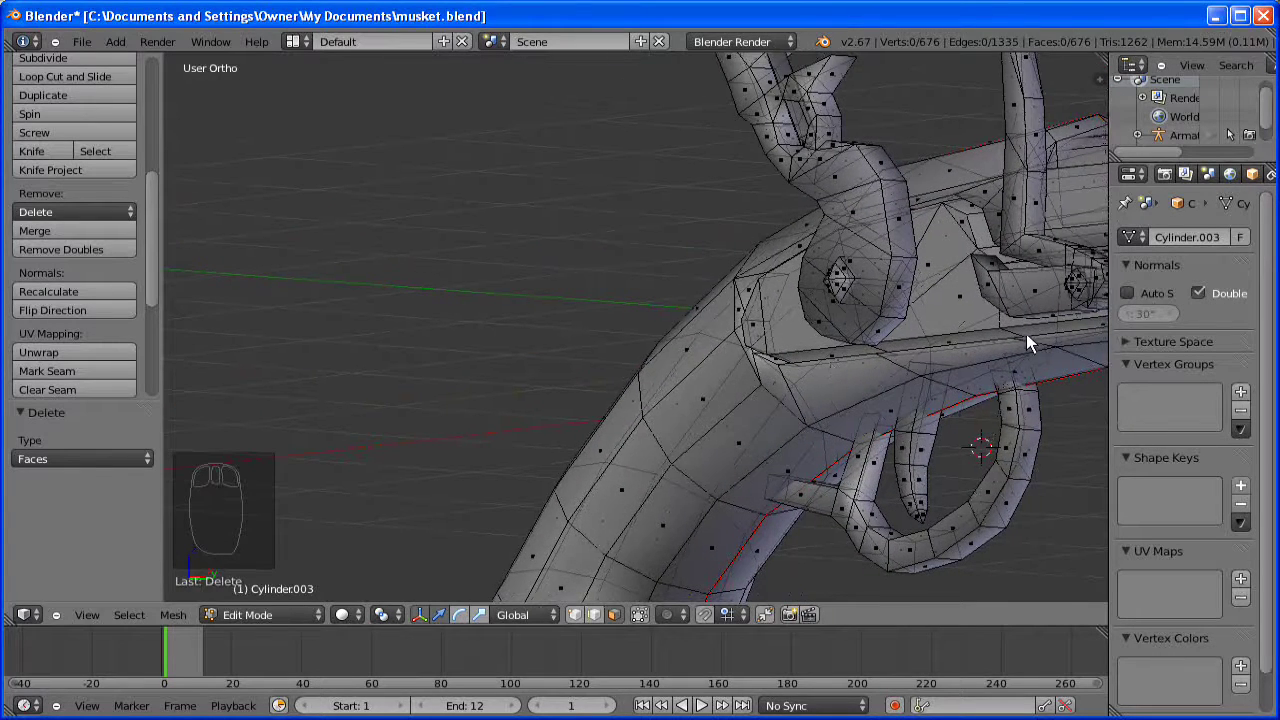
right_click(1026, 337)
key("x")
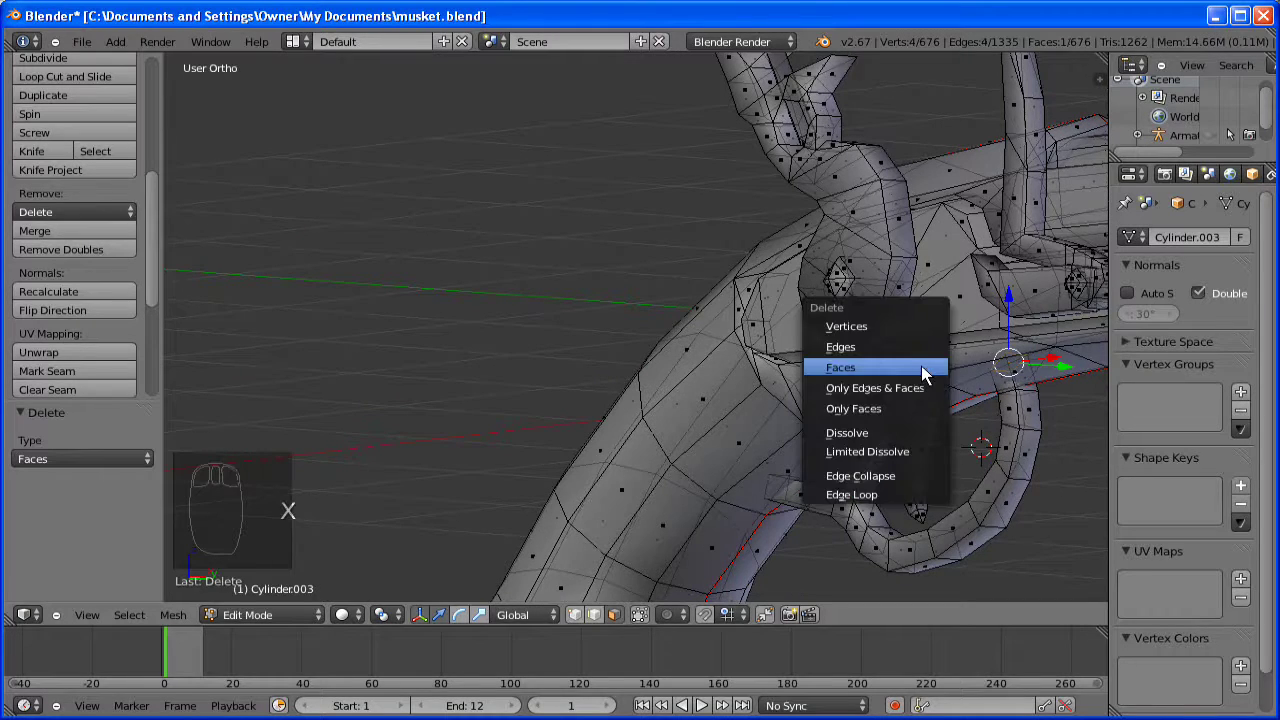
left_click(922, 370)
- Delete the hidden inner cap face of the screw that runs through the base of the hammer
scroll(963, 344, "up", 3)
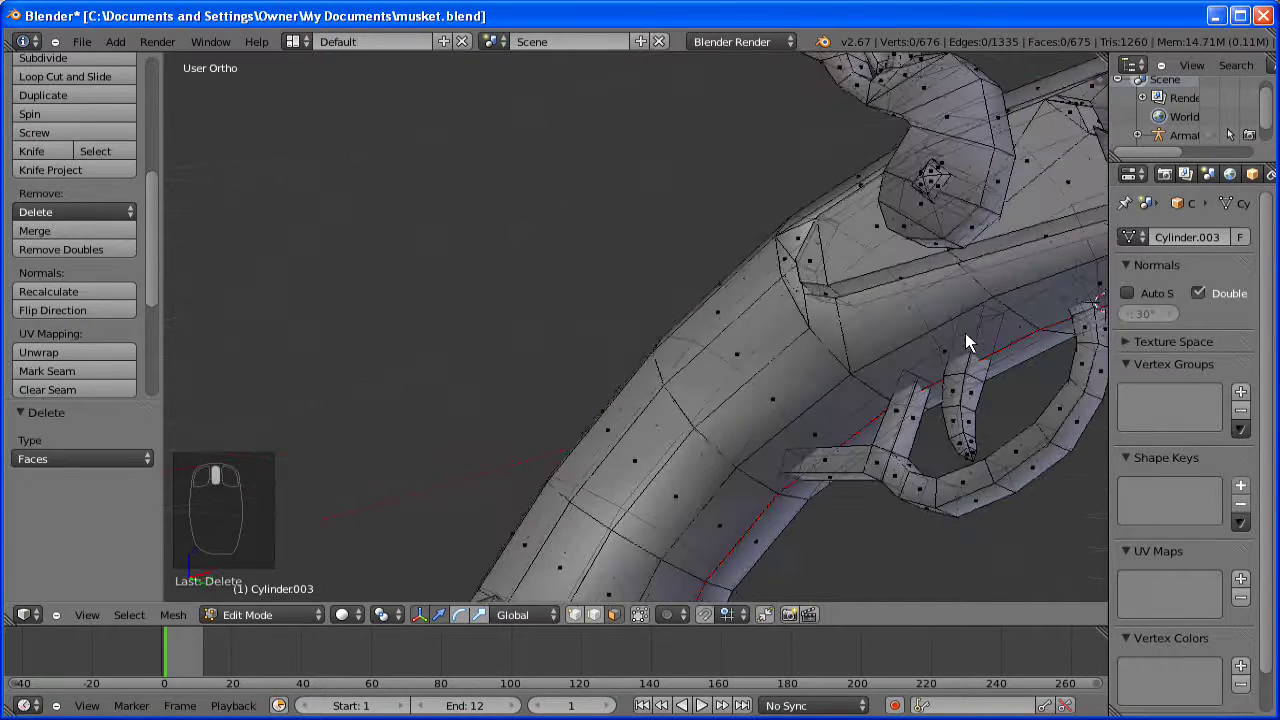
middle_click_drag(966, 335, 955, 289)
right_click(943, 262)
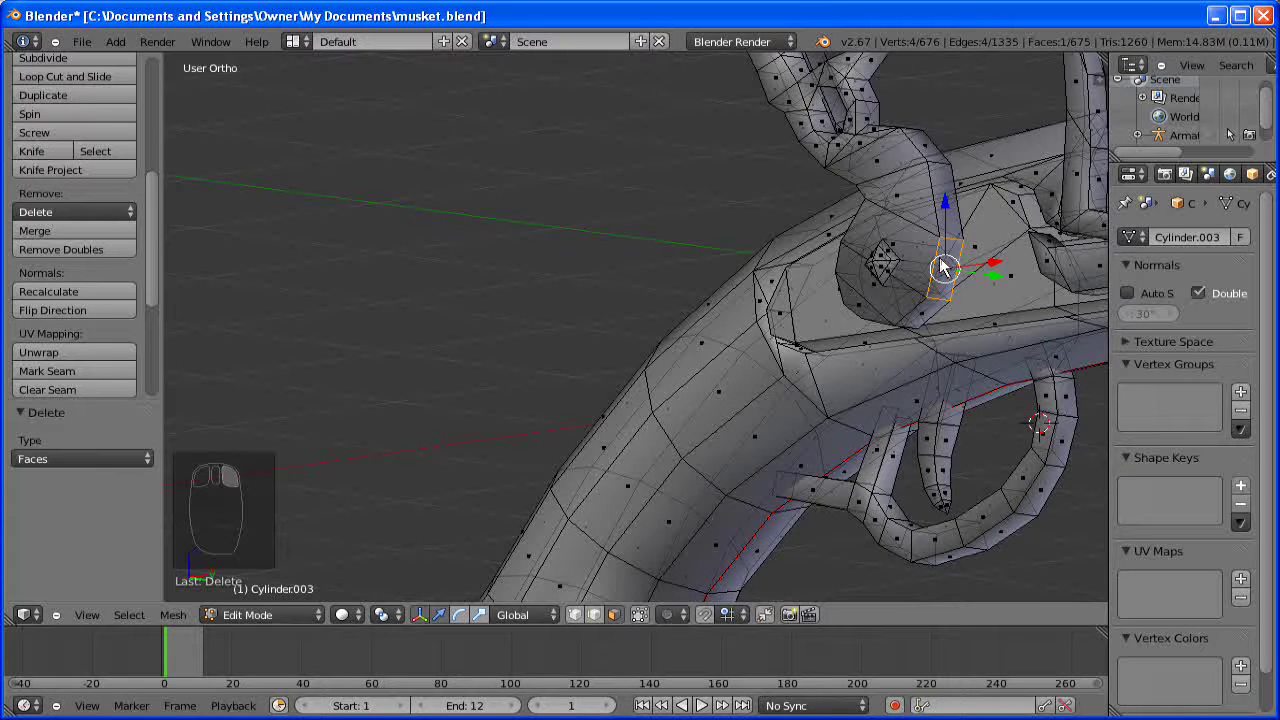
right_click(941, 270)
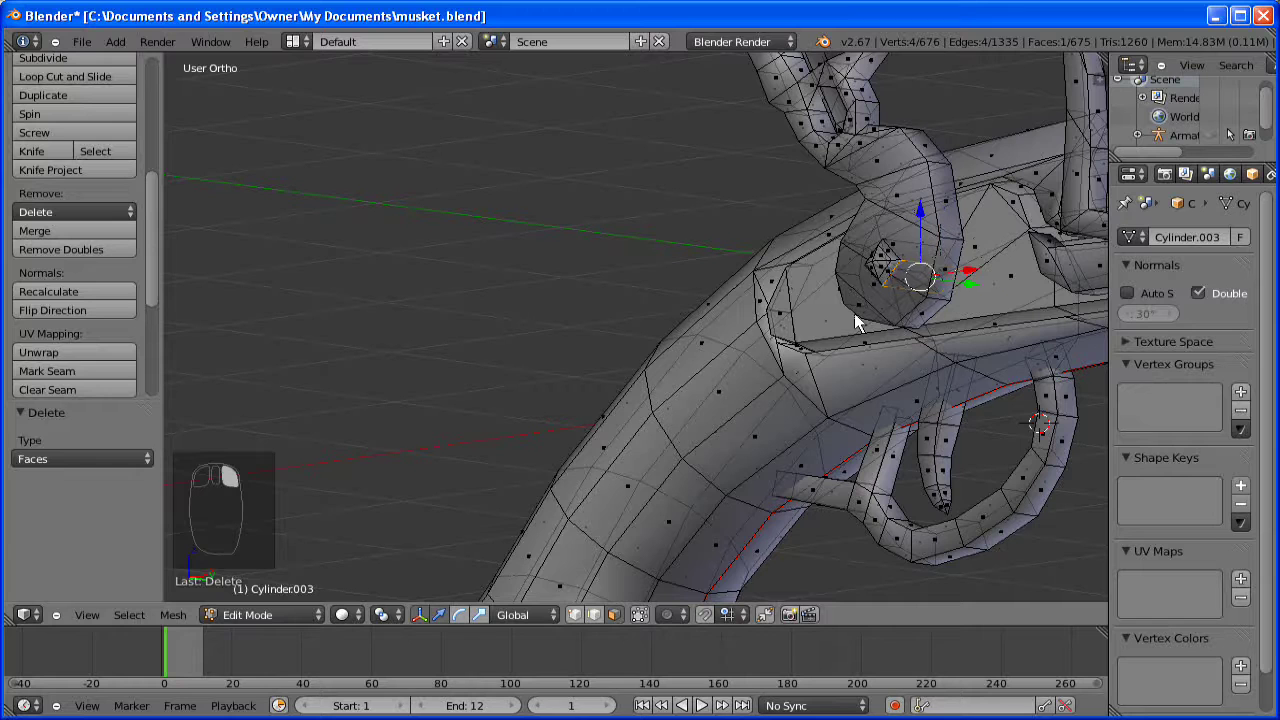
key("x")
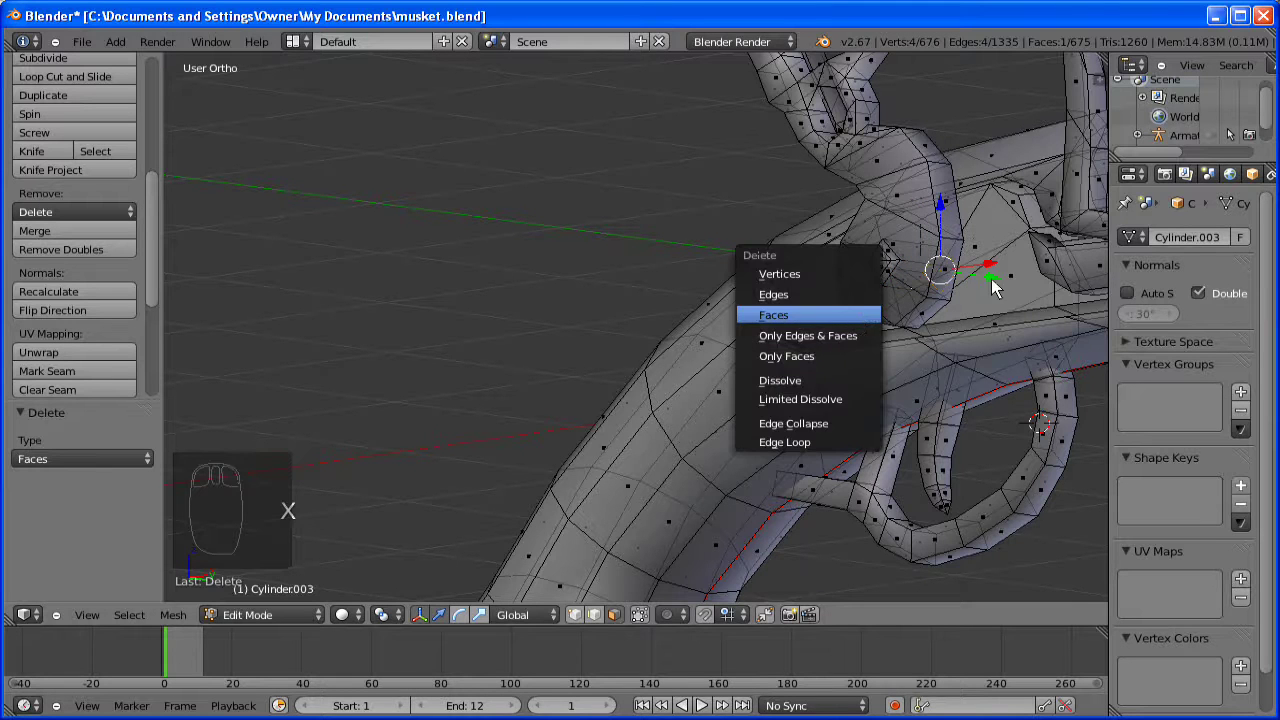
left_click(830, 315)
- Delete the hidden inner cap face of the screw beneath the frizzen, beside the pan
middle_click_drag(827, 348, 943, 382)
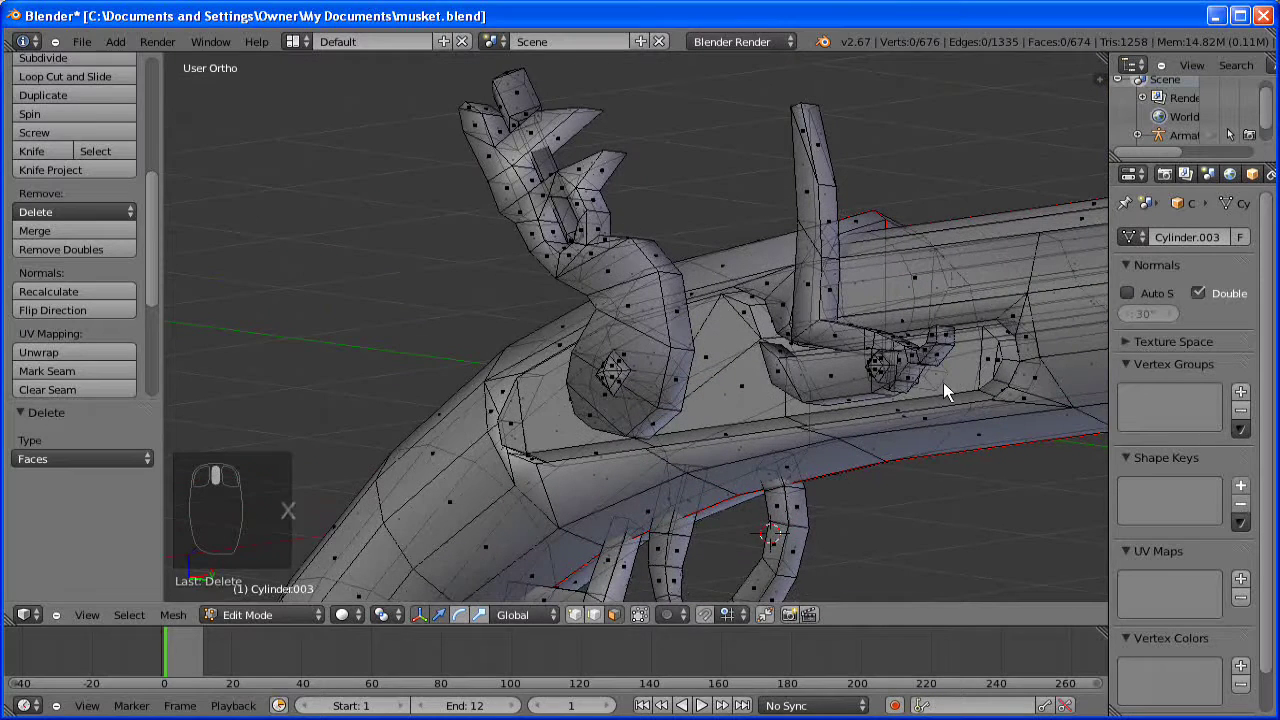
right_click(936, 408)
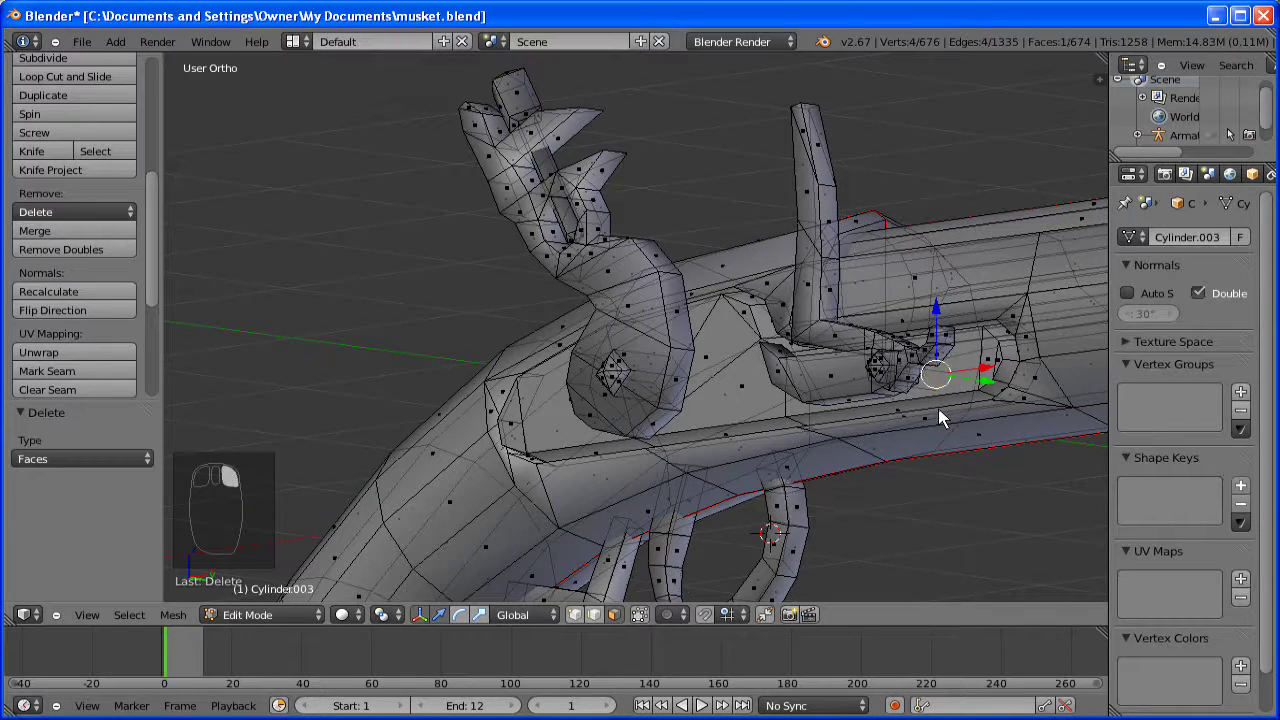
key("x")
left_click(924, 412)
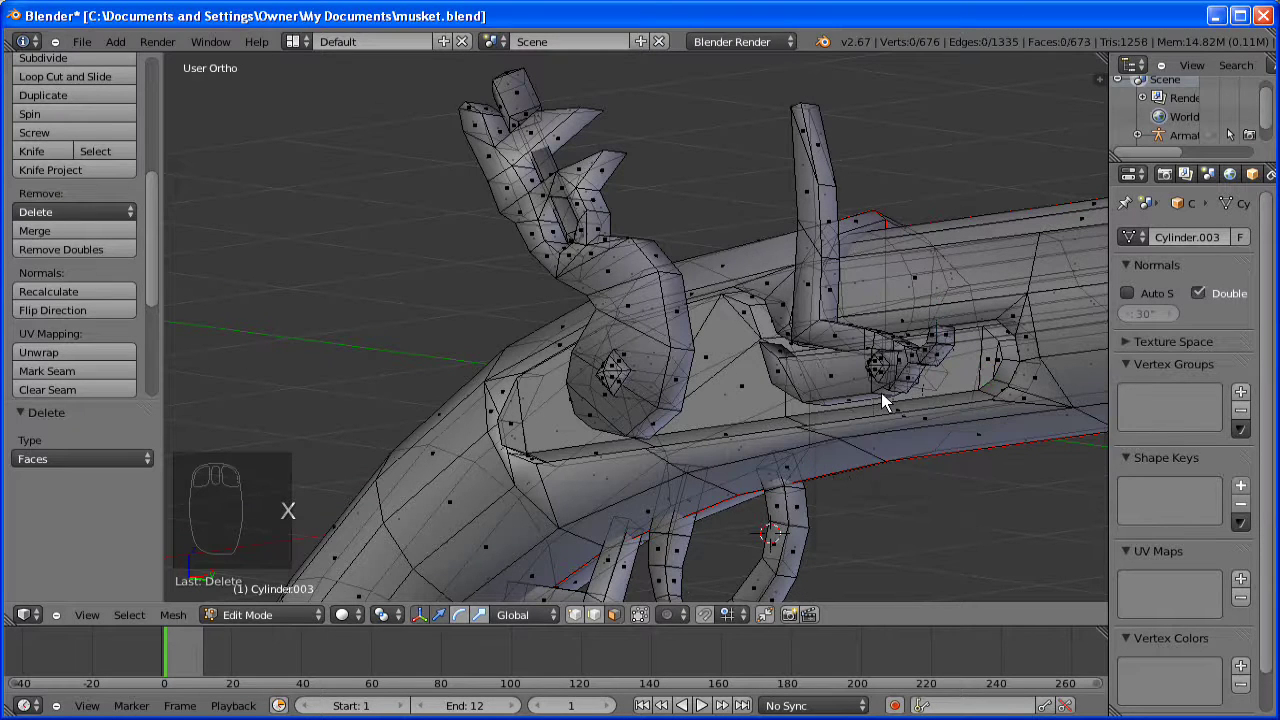
- Switch to edge selection and limit selection to visible geometry, with the hammer in close side view
middle_click_drag(881, 392, 875, 490)
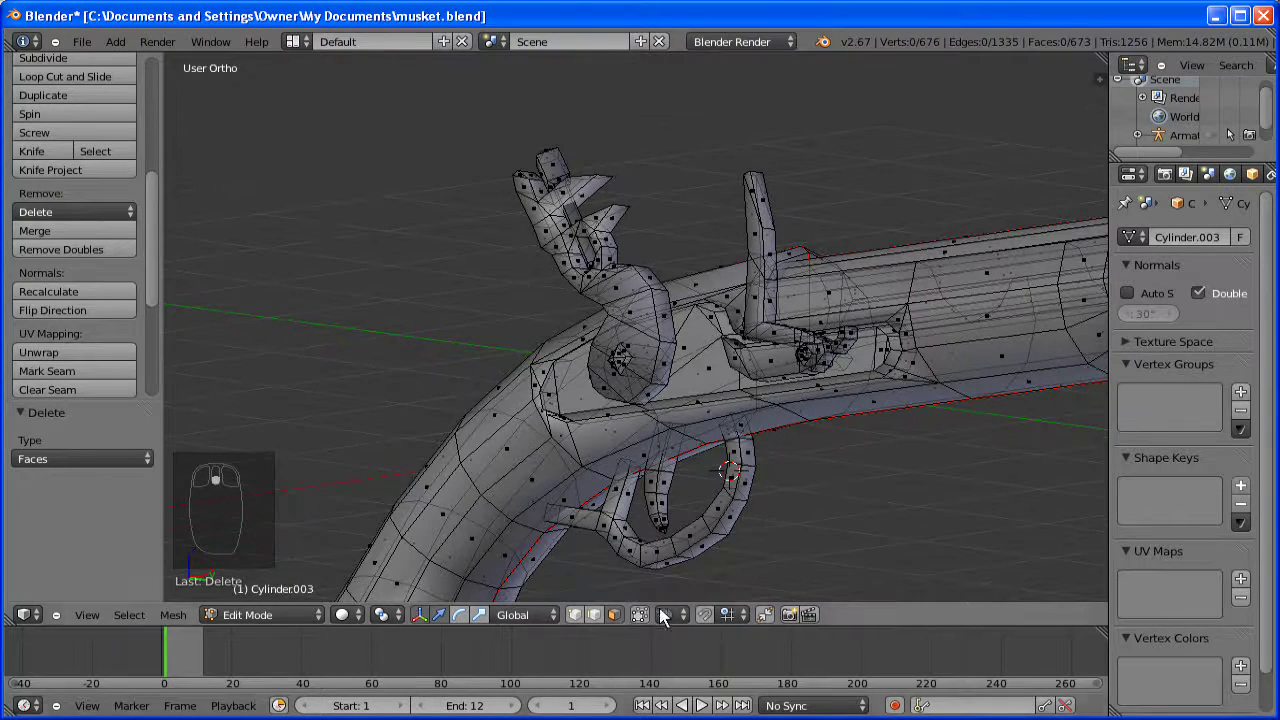
left_click(594, 613)
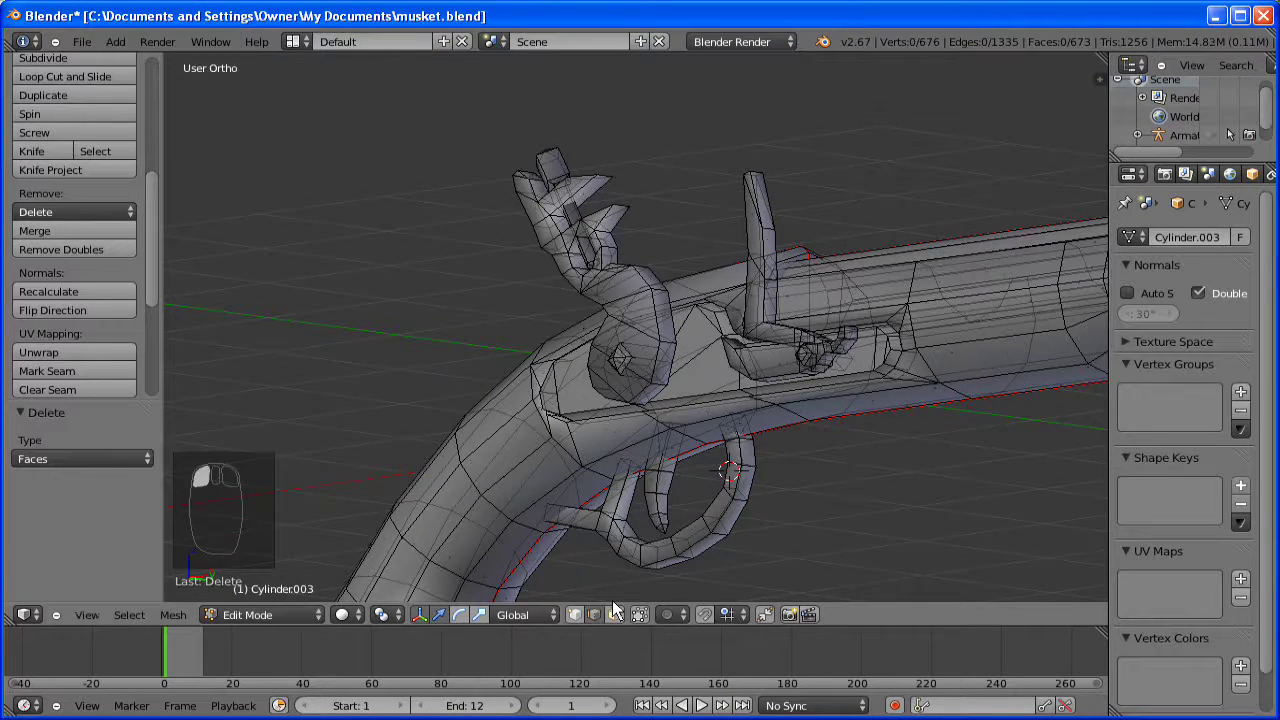
middle_click_drag(834, 452, 577, 448)
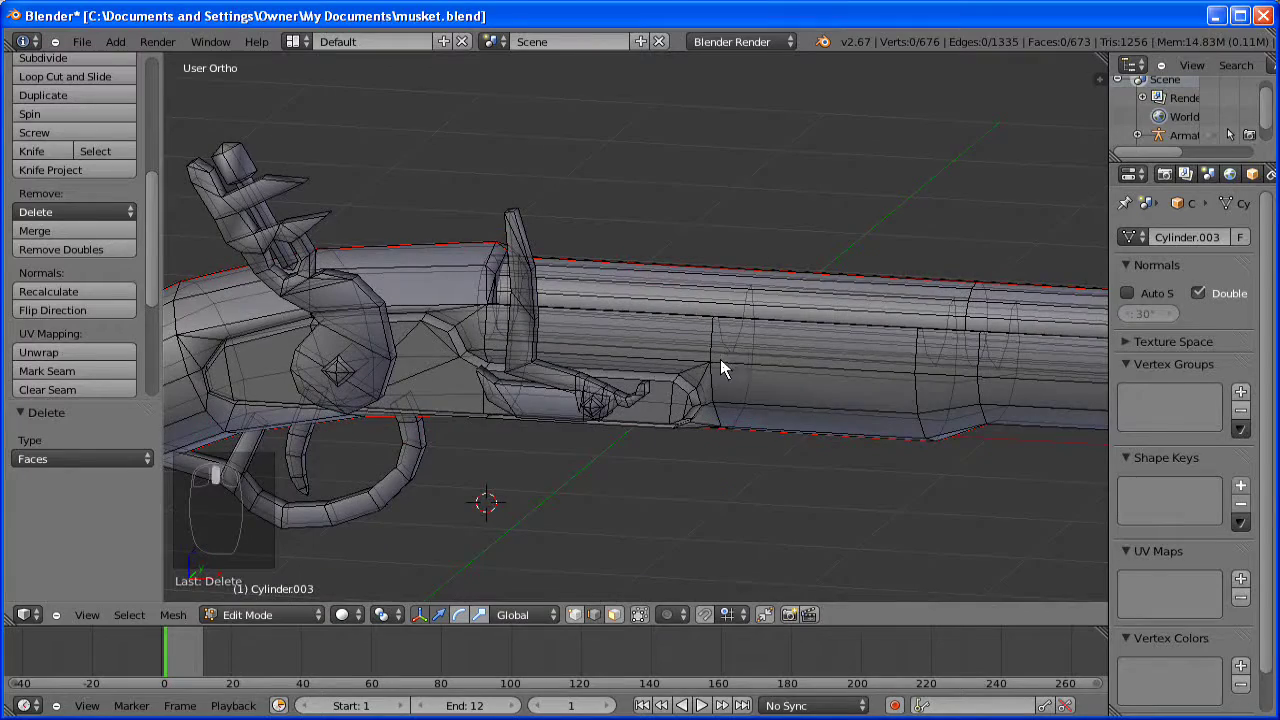
middle_click_drag(720, 361, 534, 334)
scroll(860, 358, "up", 4)
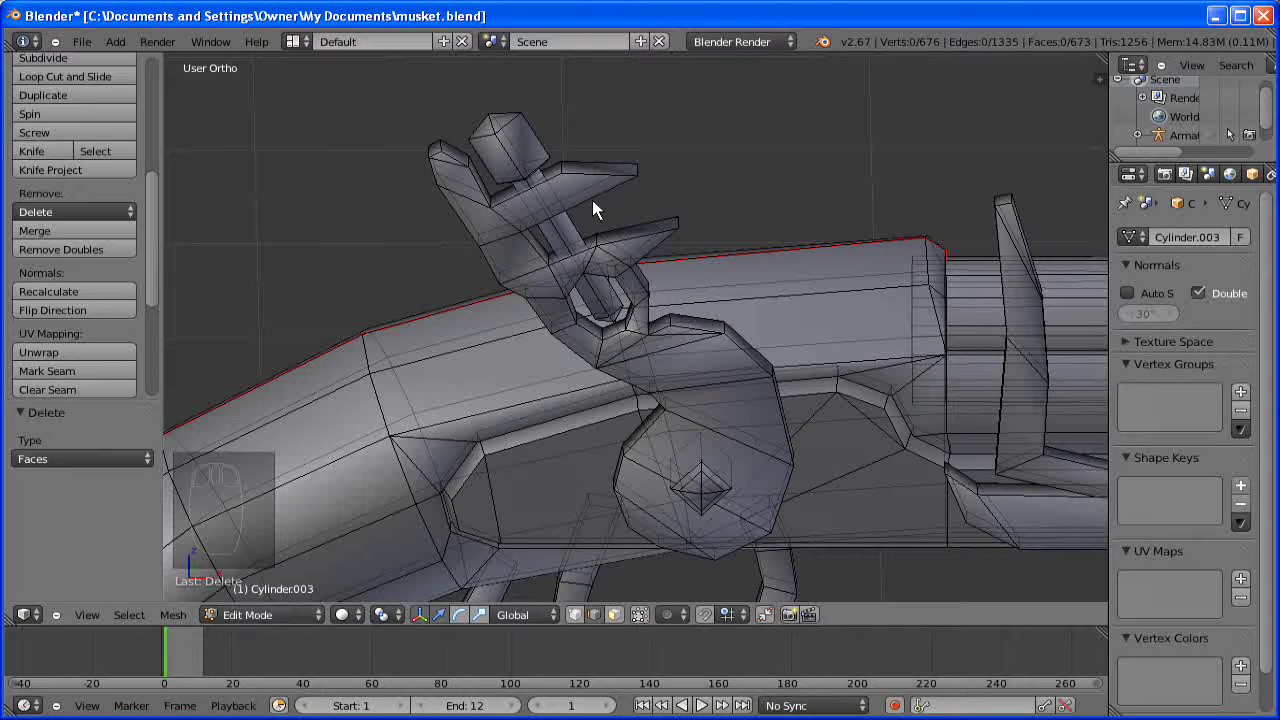
left_click(579, 168)
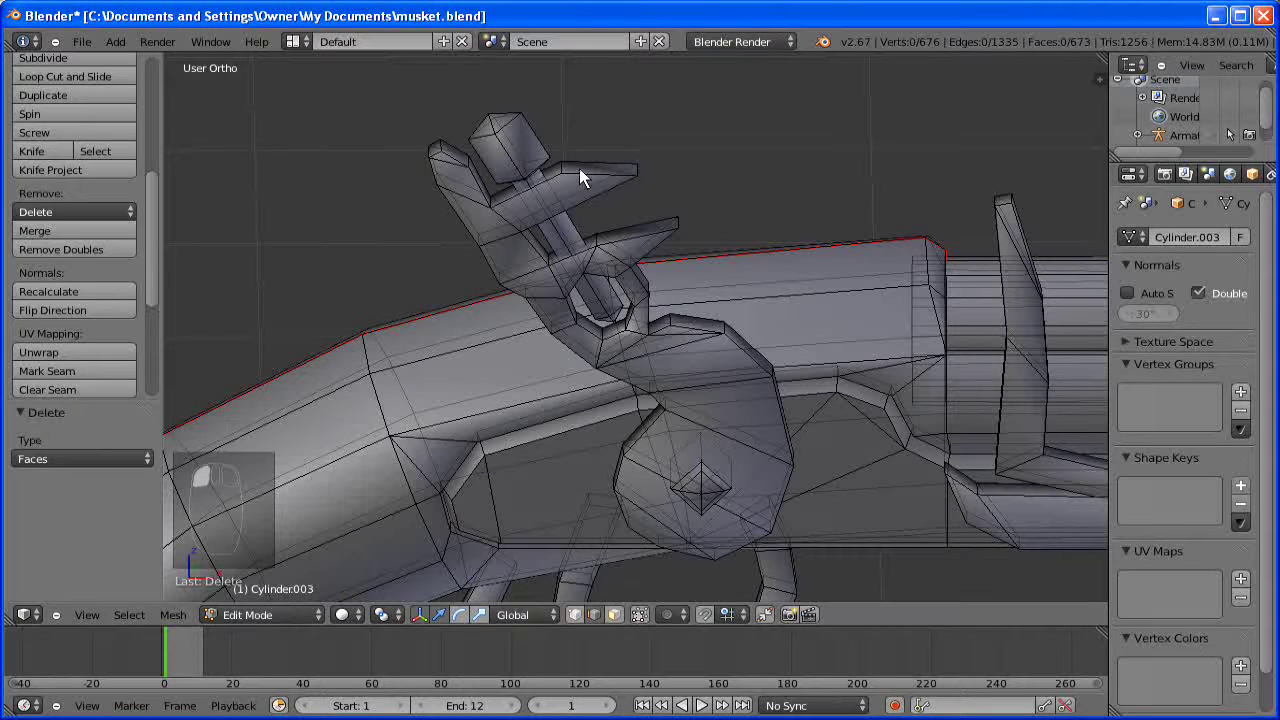
left_click(641, 617)
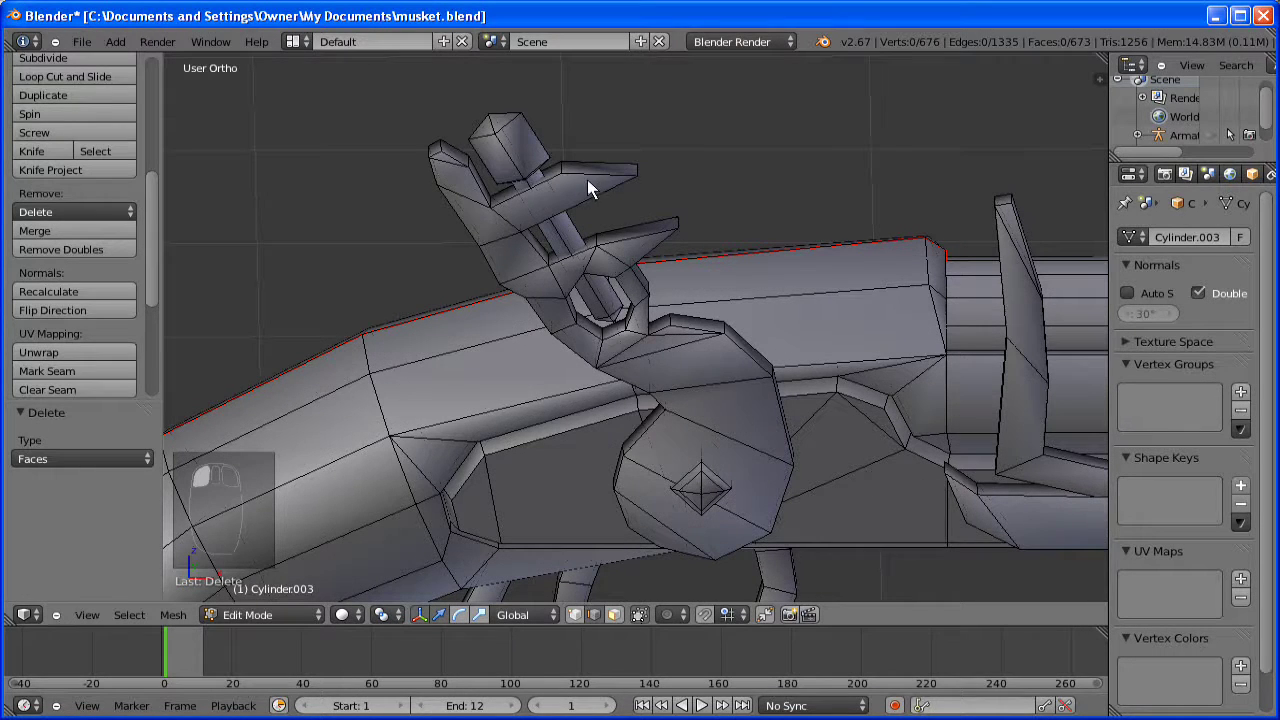
- Mark a seam along the hammer's near-side outline, covering both jaws, the neck, the round base and the slot edge between the jaws
right_click(588, 180)
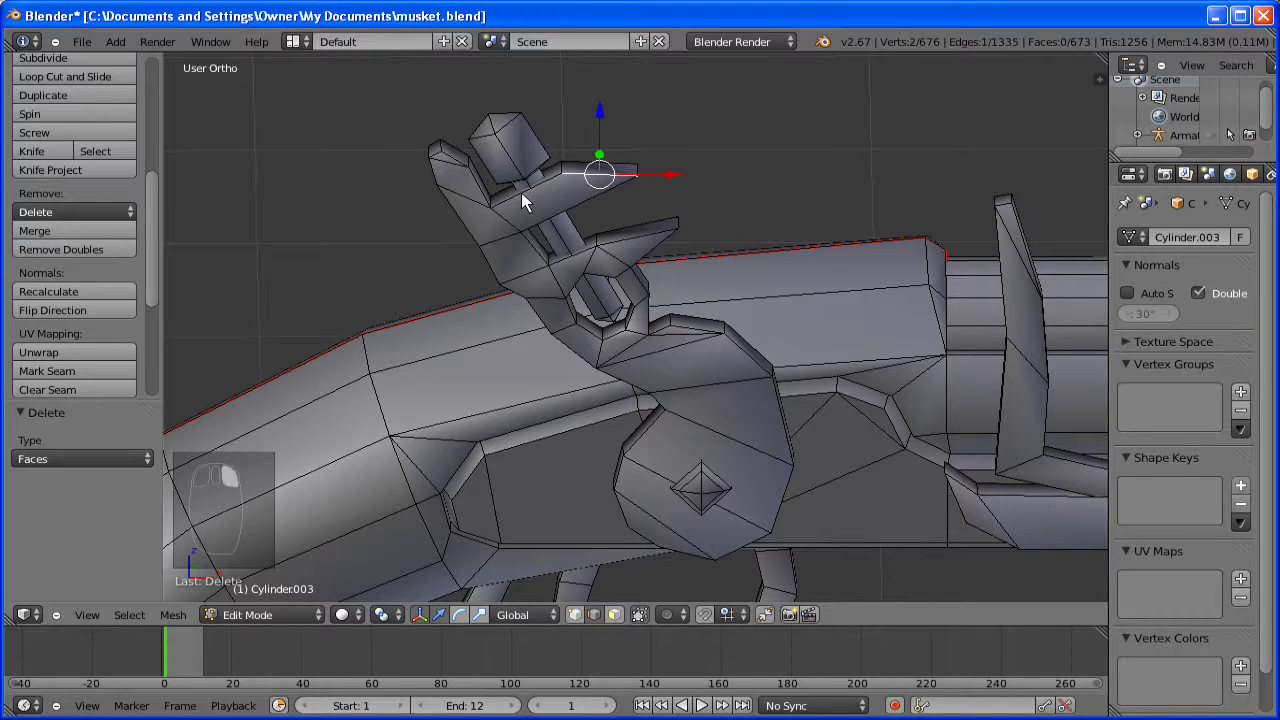
right_click(480, 188, "shift")
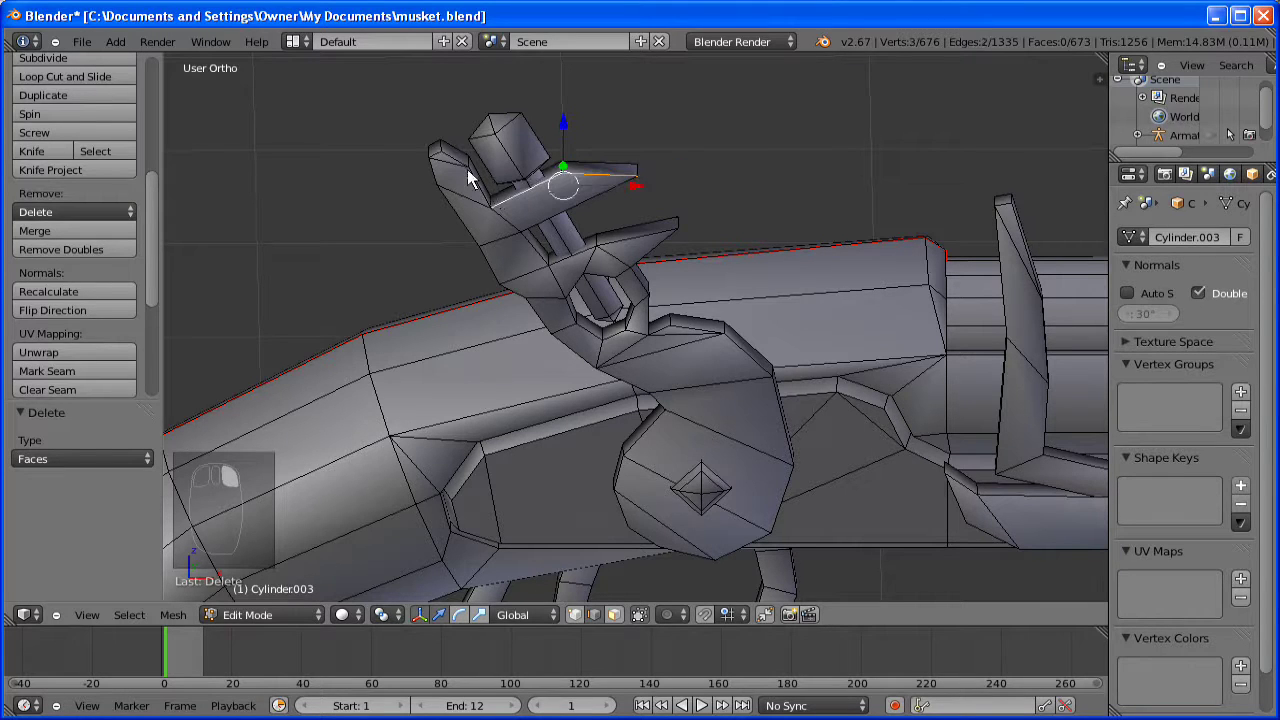
right_click(446, 153, "shift")
right_click(436, 149, "shift")
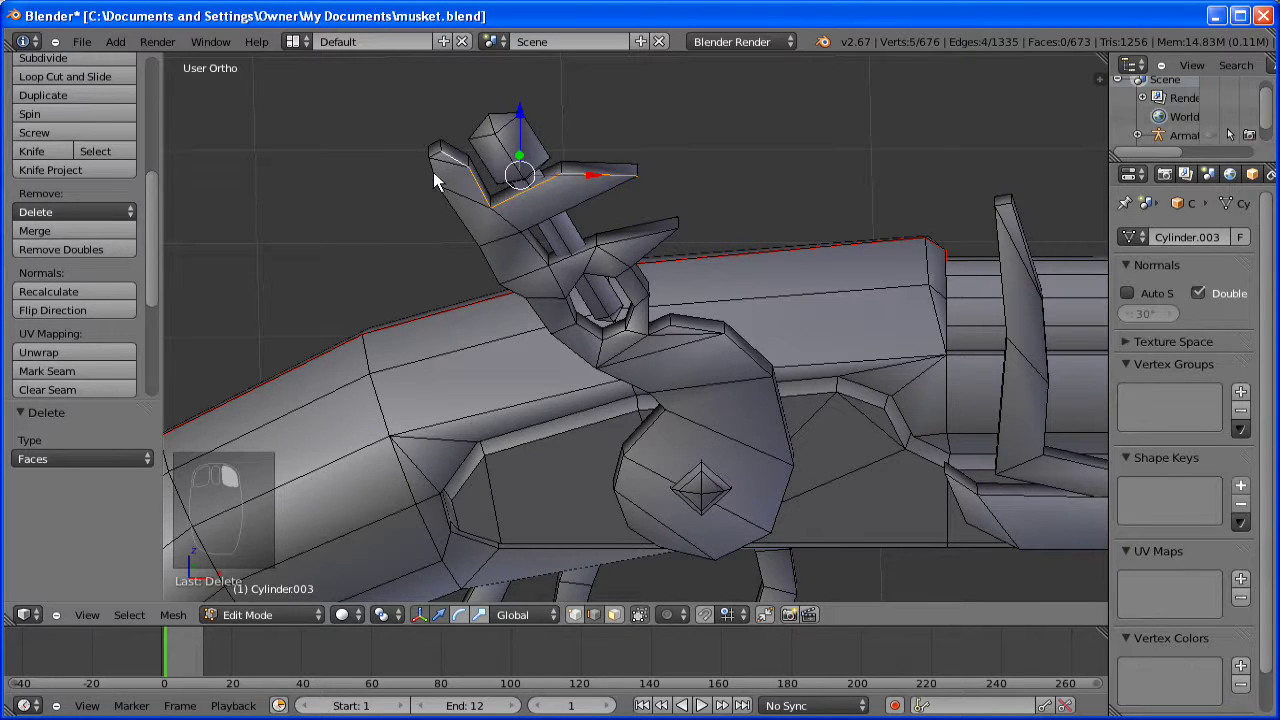
right_click(433, 172, "shift")
right_click(433, 172, "alt+shift")
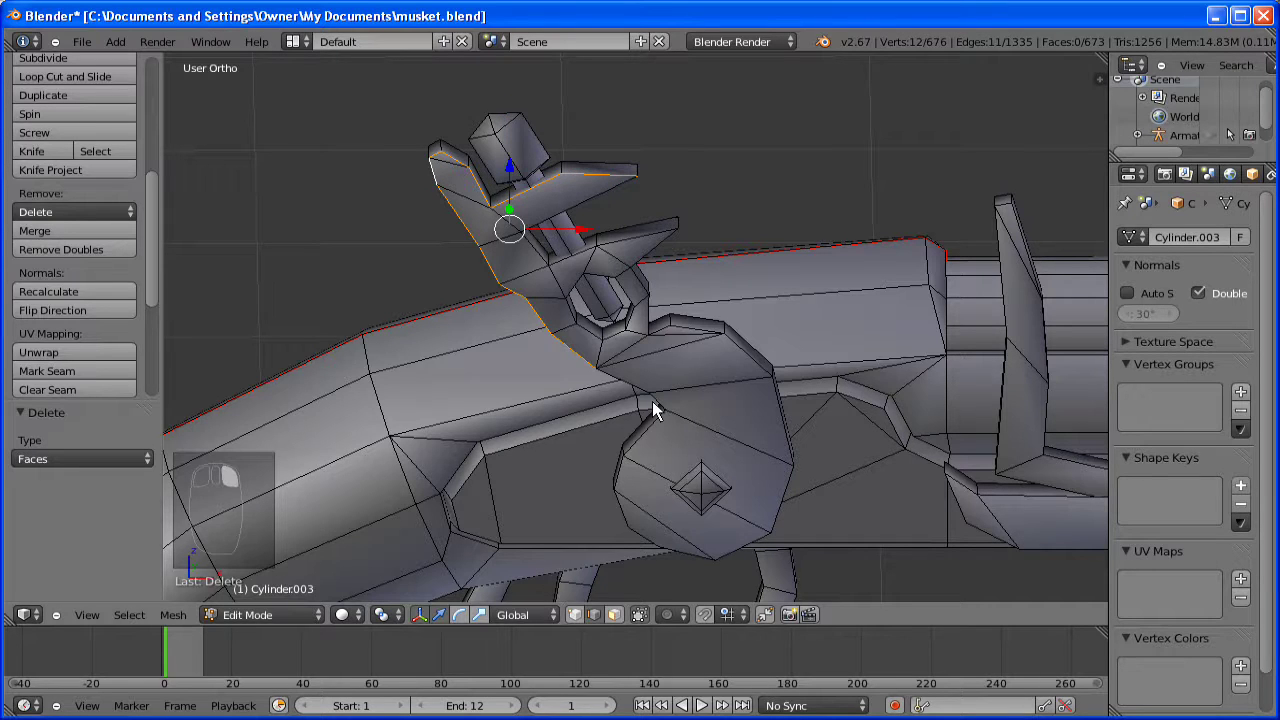
right_click(630, 382, "alt+shift")
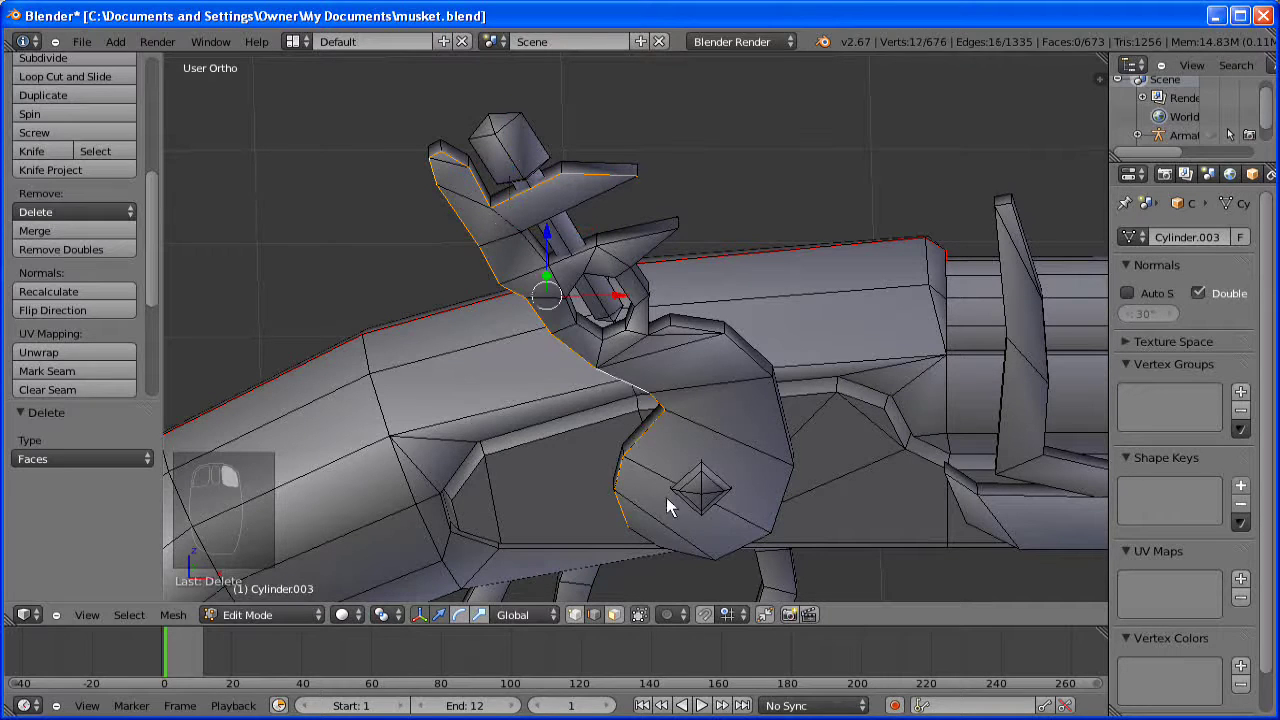
right_click(700, 553, "alt+shift")
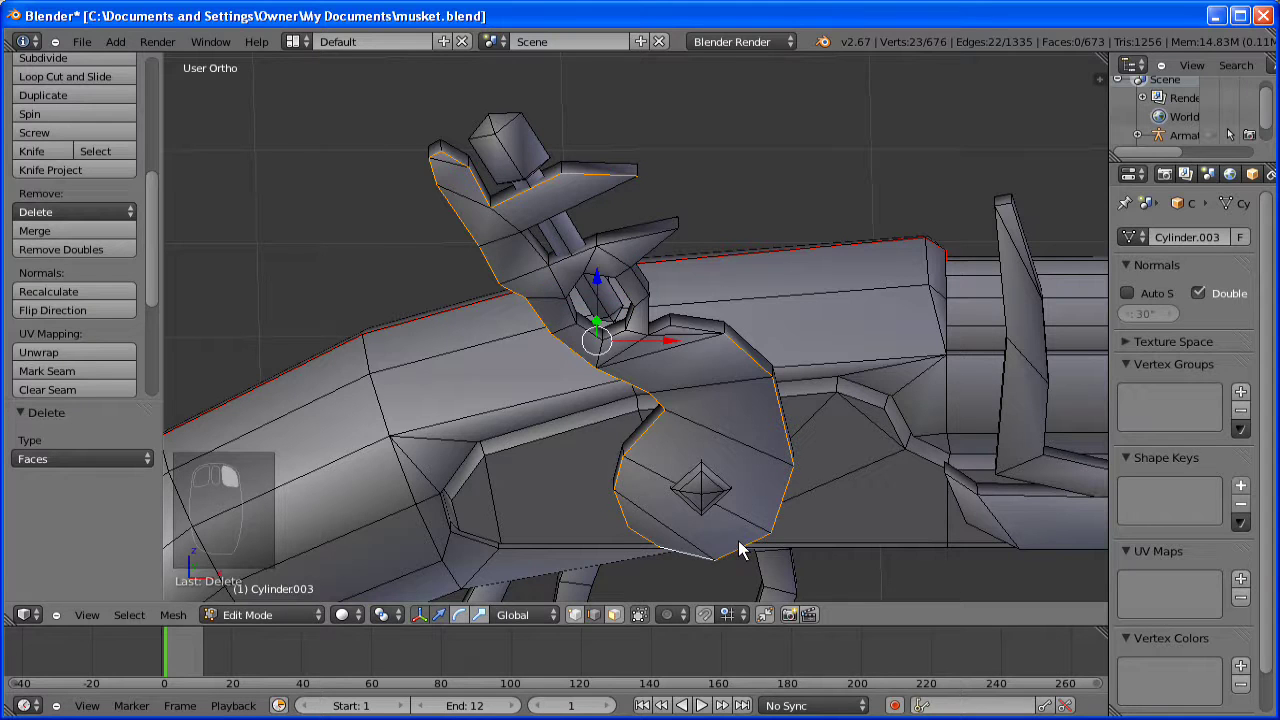
right_click(660, 340, "shift")
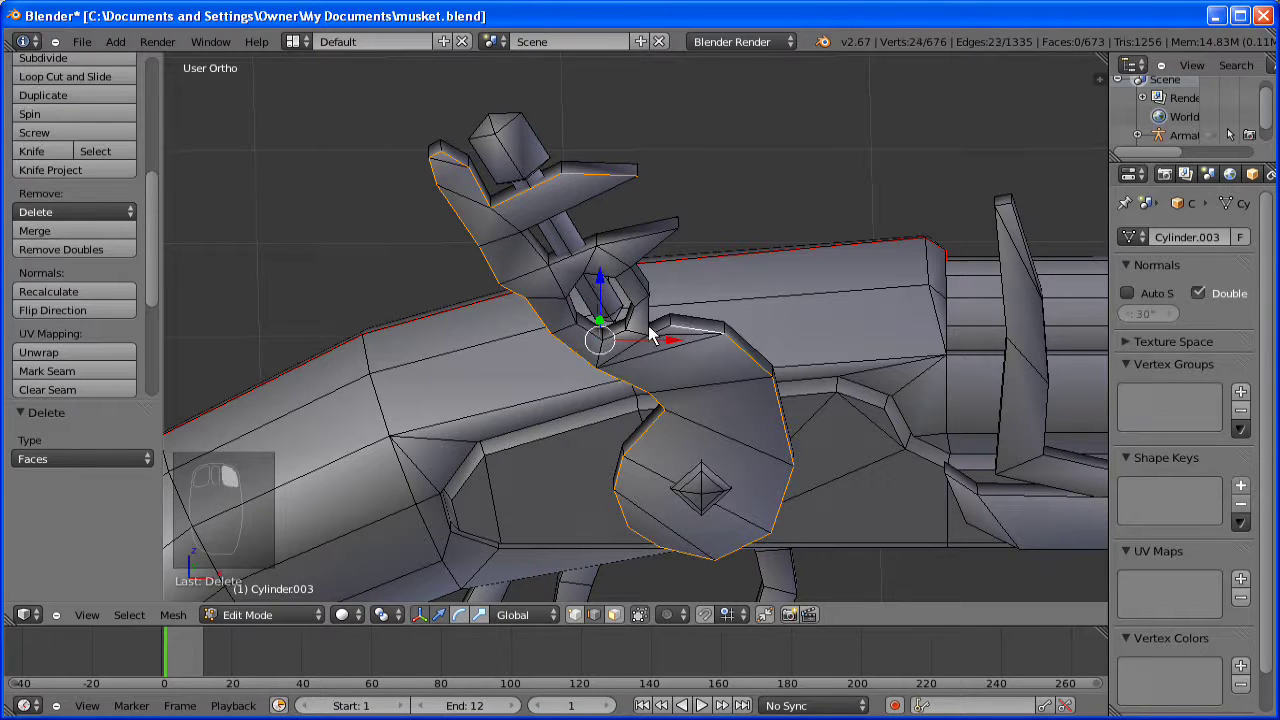
right_click(648, 325, "shift")
right_click(640, 268, "shift")
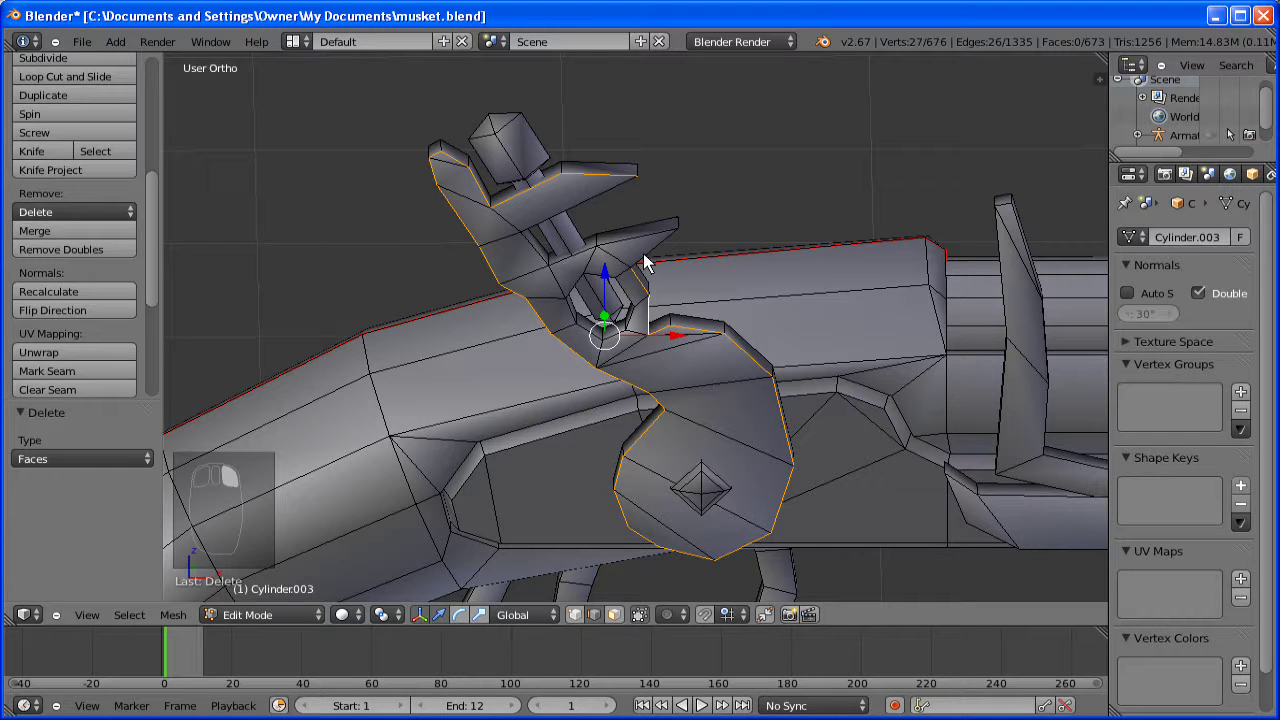
right_click(630, 245, "shift")
right_click(628, 247, "shift")
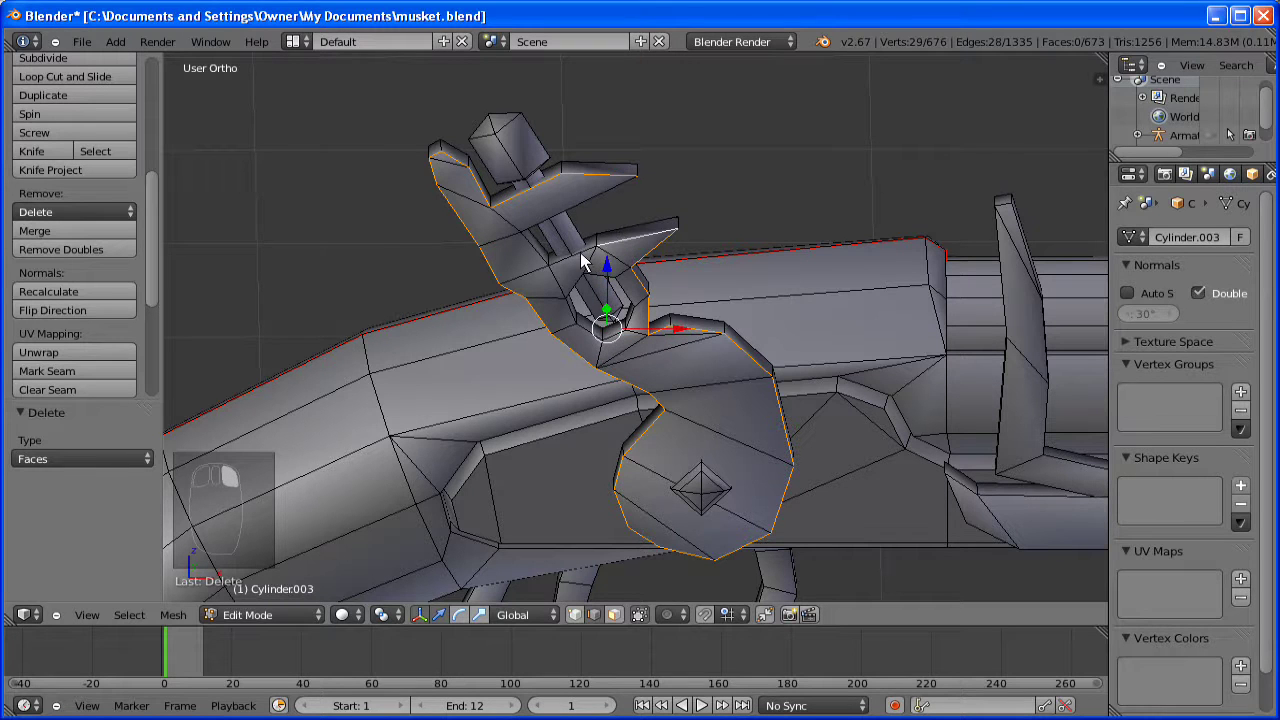
right_click(540, 257, "shift")
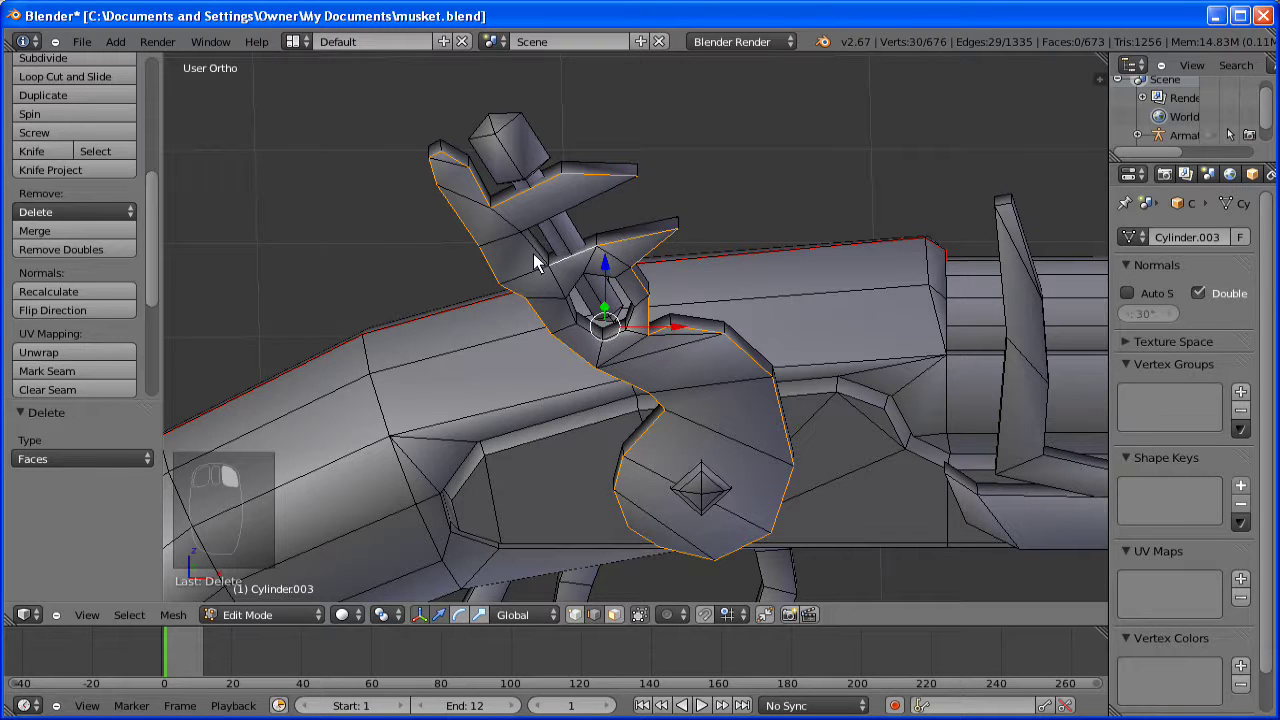
right_click(690, 322, "shift")
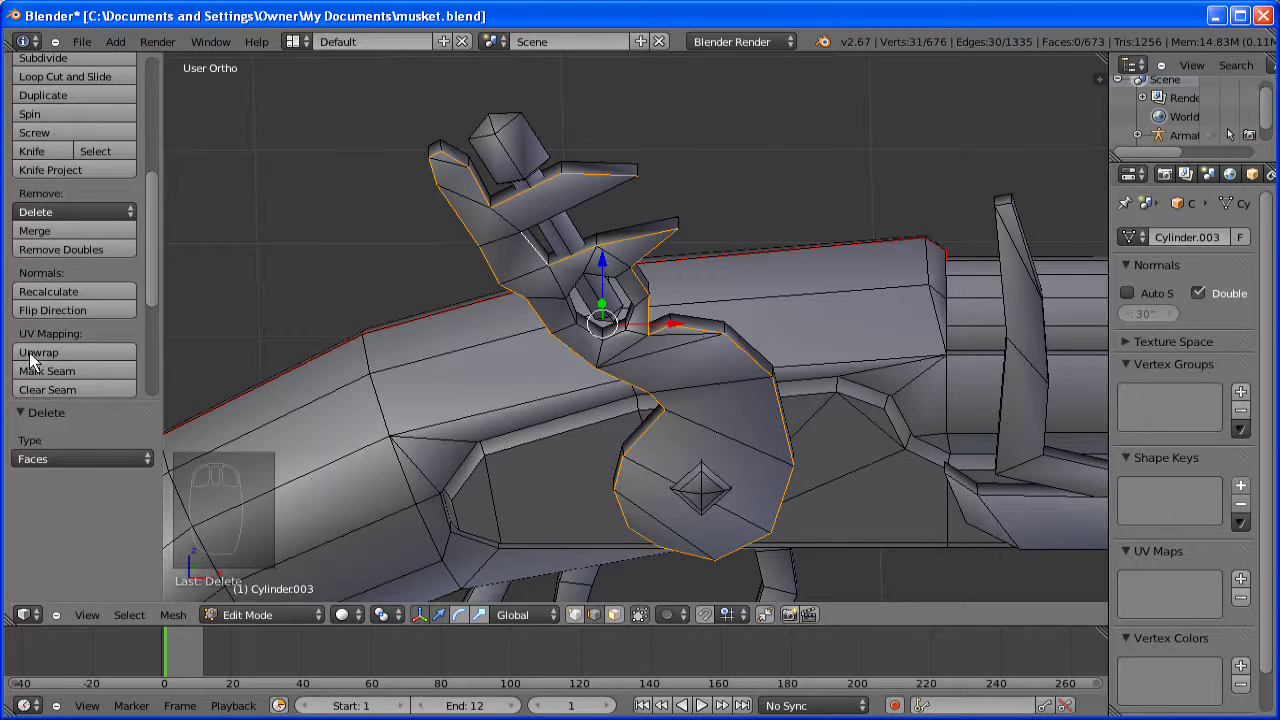
left_click(55, 371)
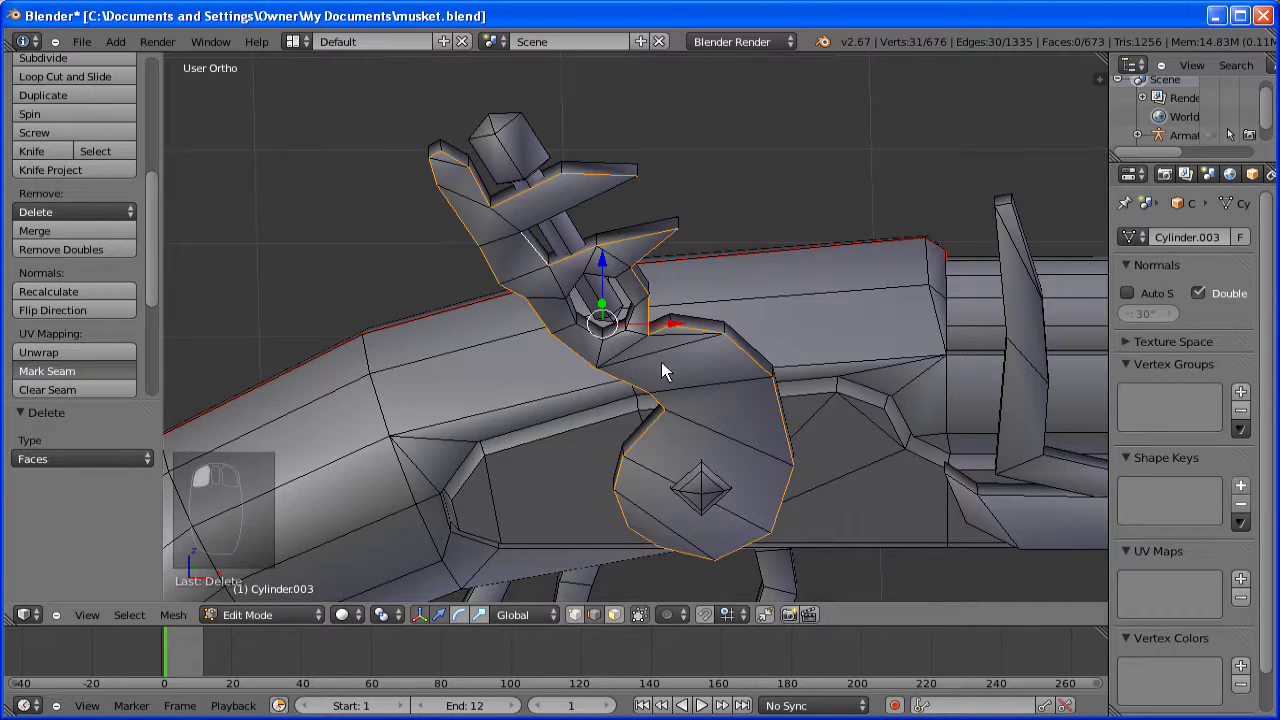
- Mark a seam around the edge loop of the hole in the hammer's neck, and clear the selection
left_click(612, 338, "alt")
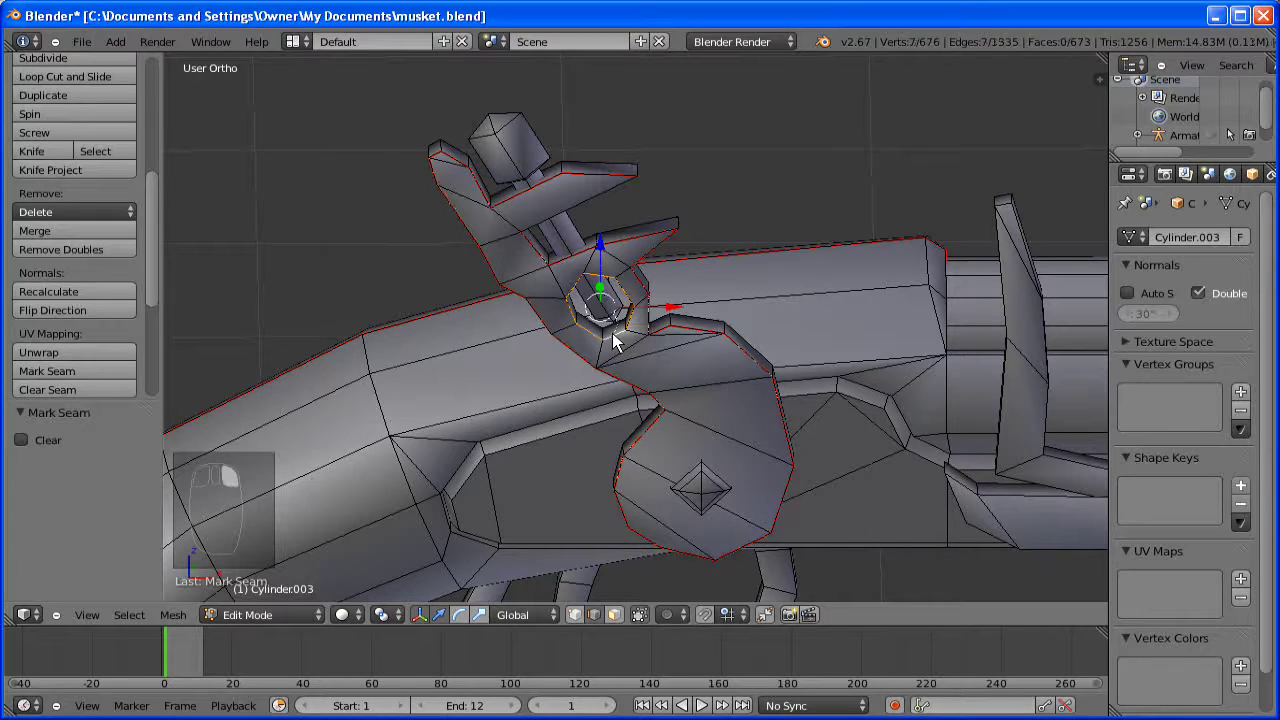
left_click(62, 372)
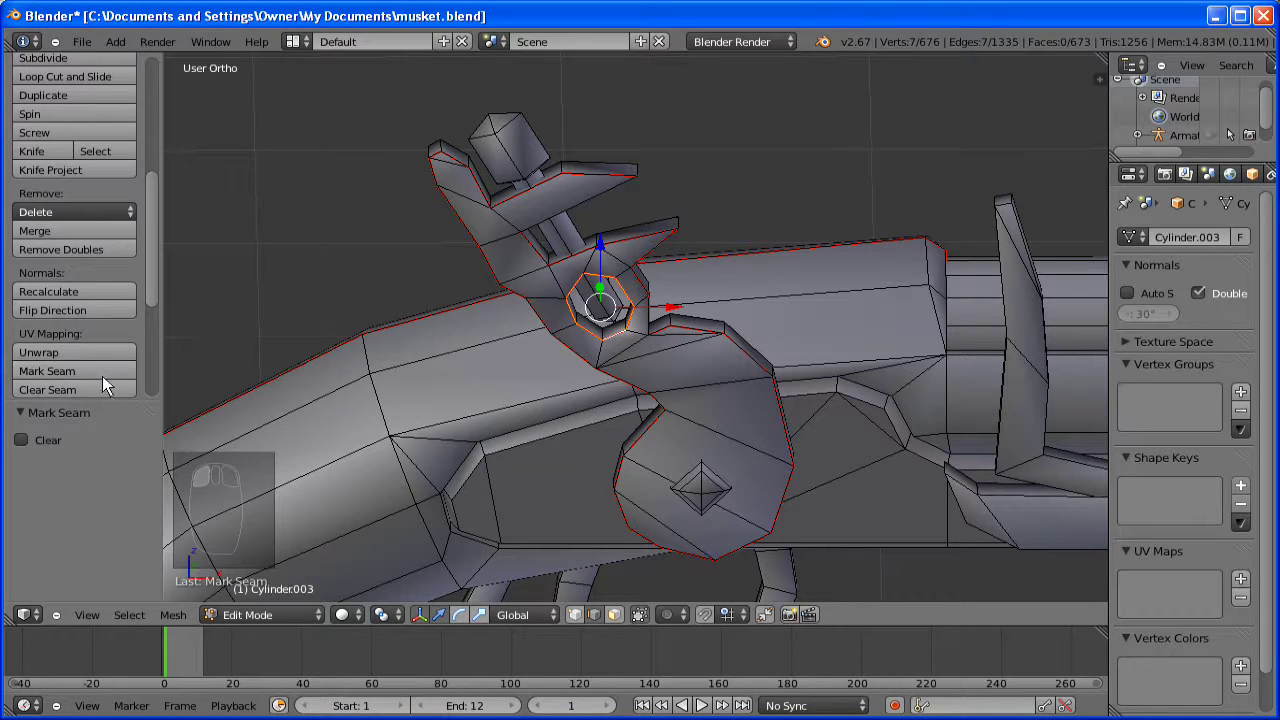
key("a")
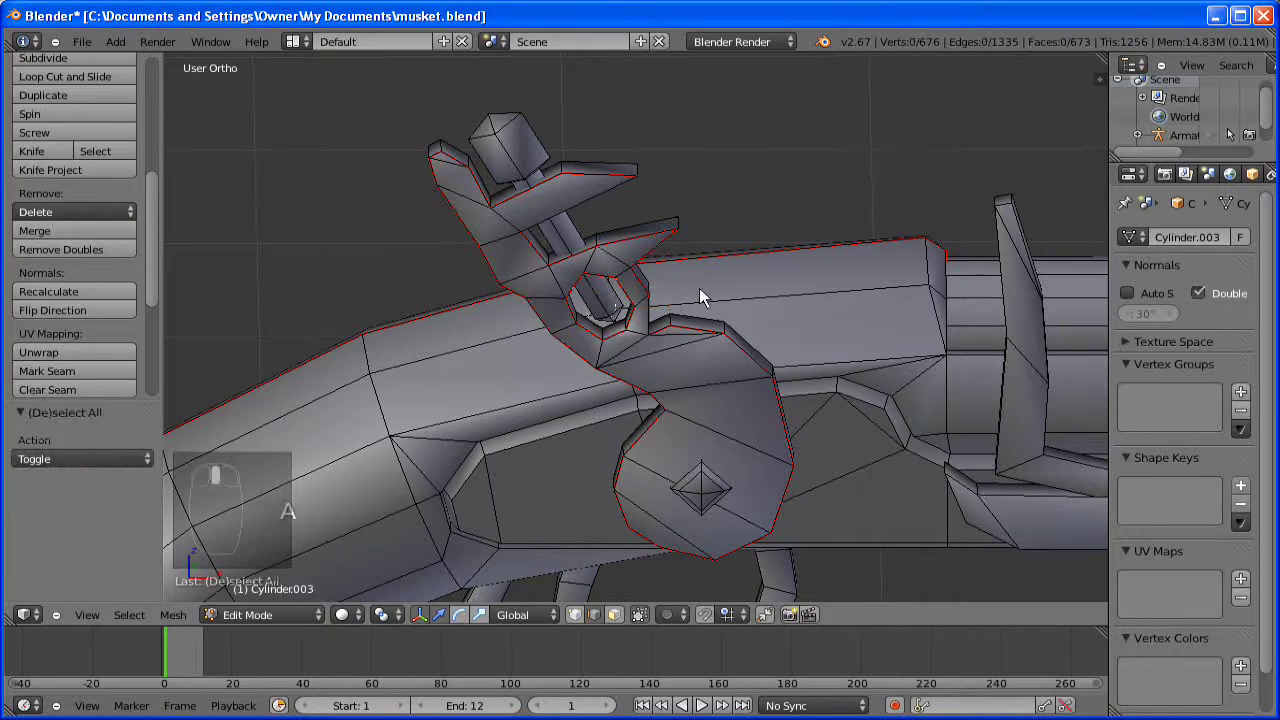
- Mark a seam along the lengthwise edge loop of the hammer's jaw screw, from its head down the shaft, and clear the selection
middle_click_drag(699, 288, 717, 318)
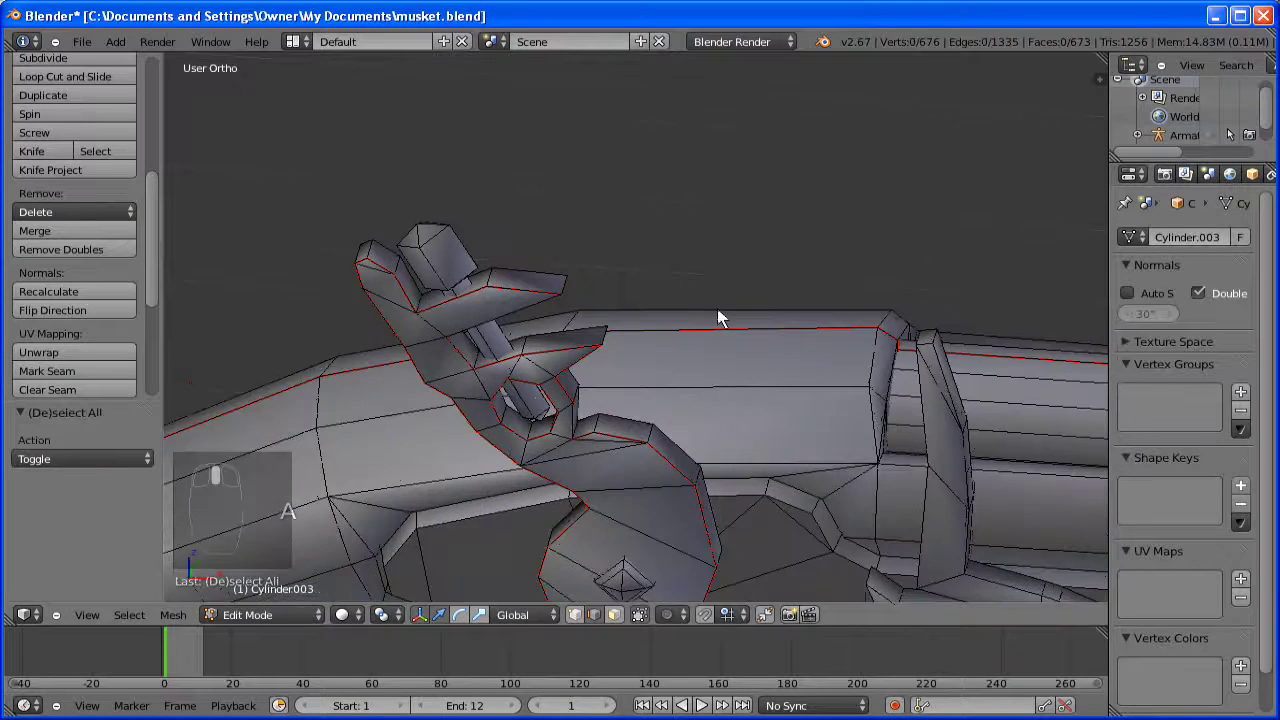
right_click(424, 254, "alt")
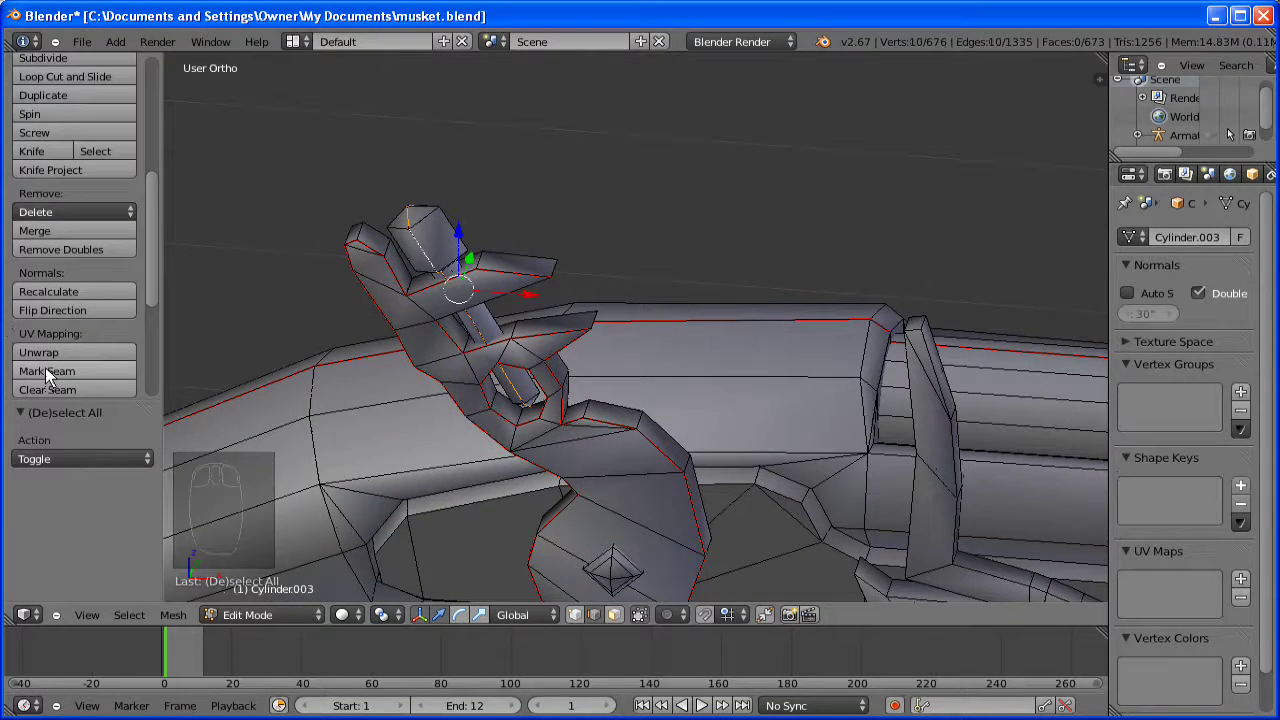
right_click(446, 226, "alt")
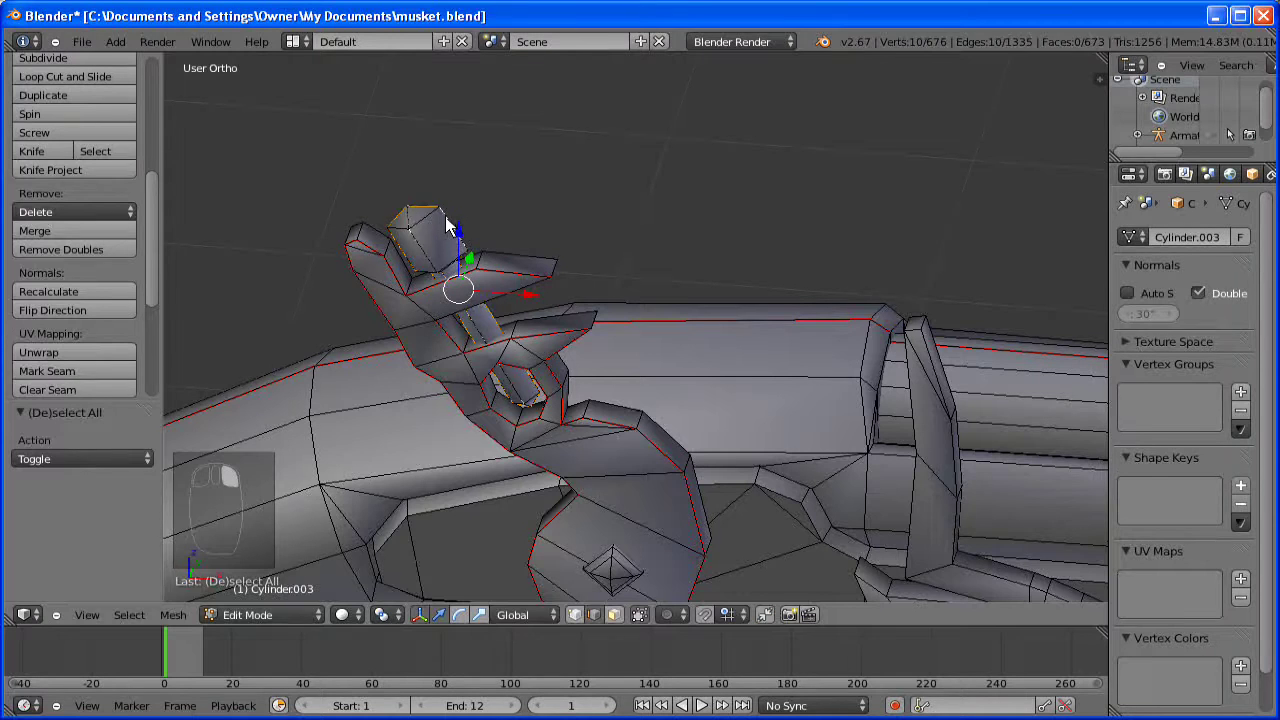
left_click(47, 371)
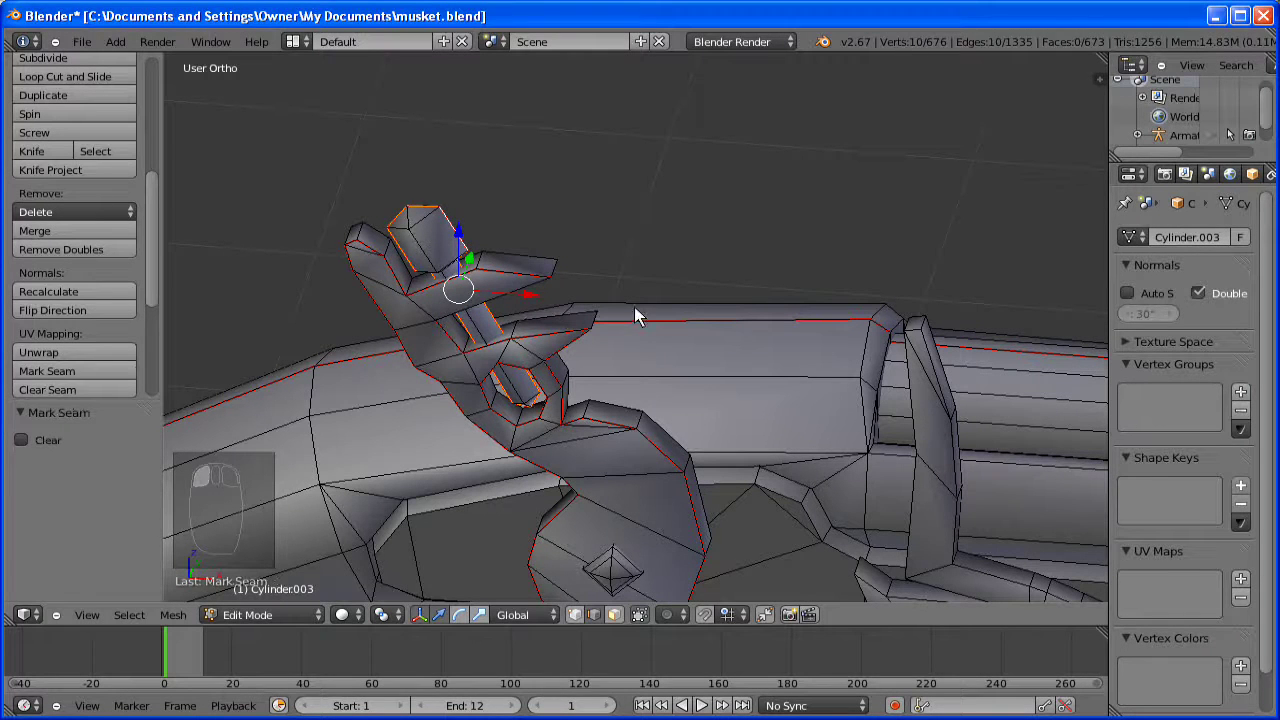
key("a")
- Select the whole linked hammer mesh, move it up 2 units along the Z axis away from the pistol, and deselect it
middle_click_drag(598, 333, 530, 275)
key("l")
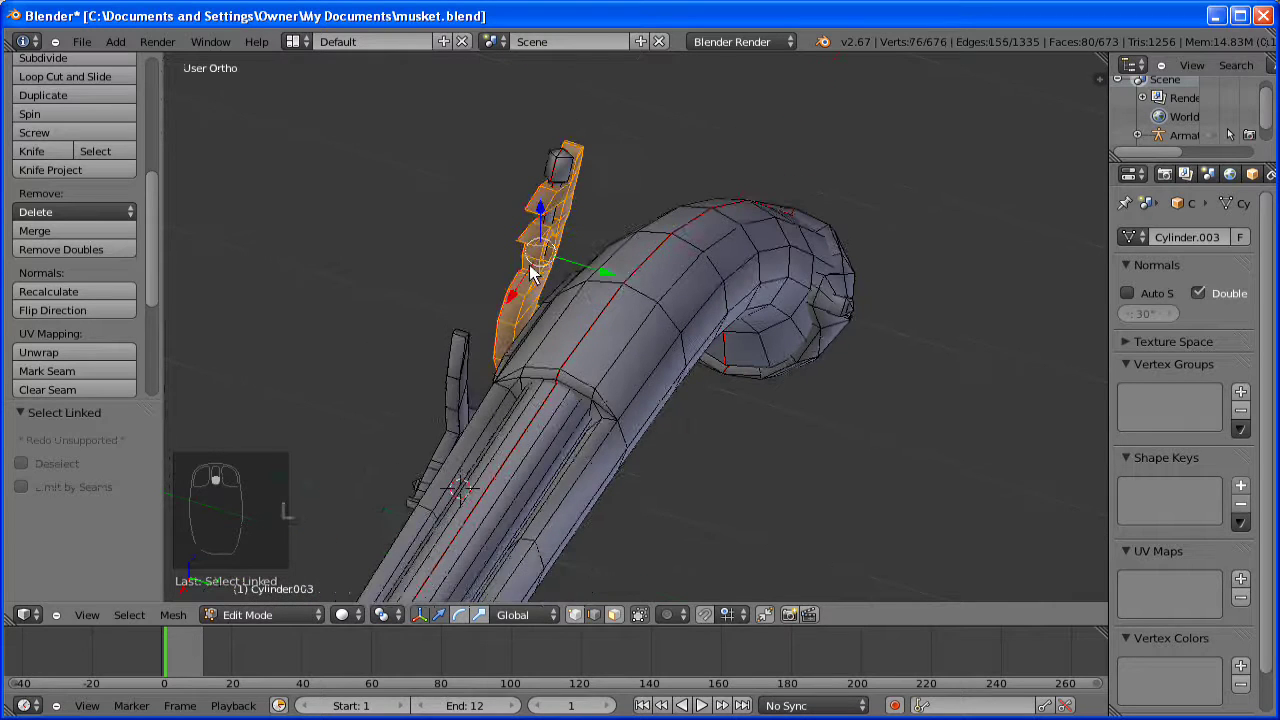
key("g")
key("z")
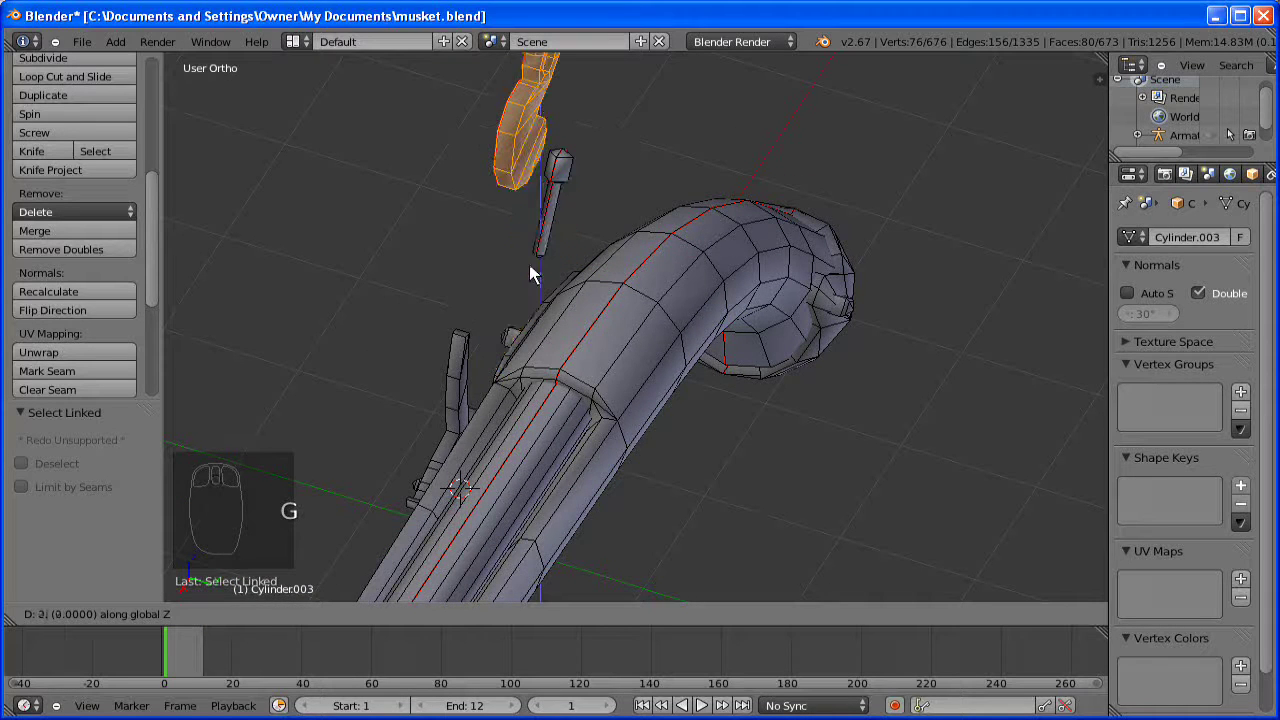
left_click(786, 240)
middle_click_drag(808, 463, 655, 290)
key("a")
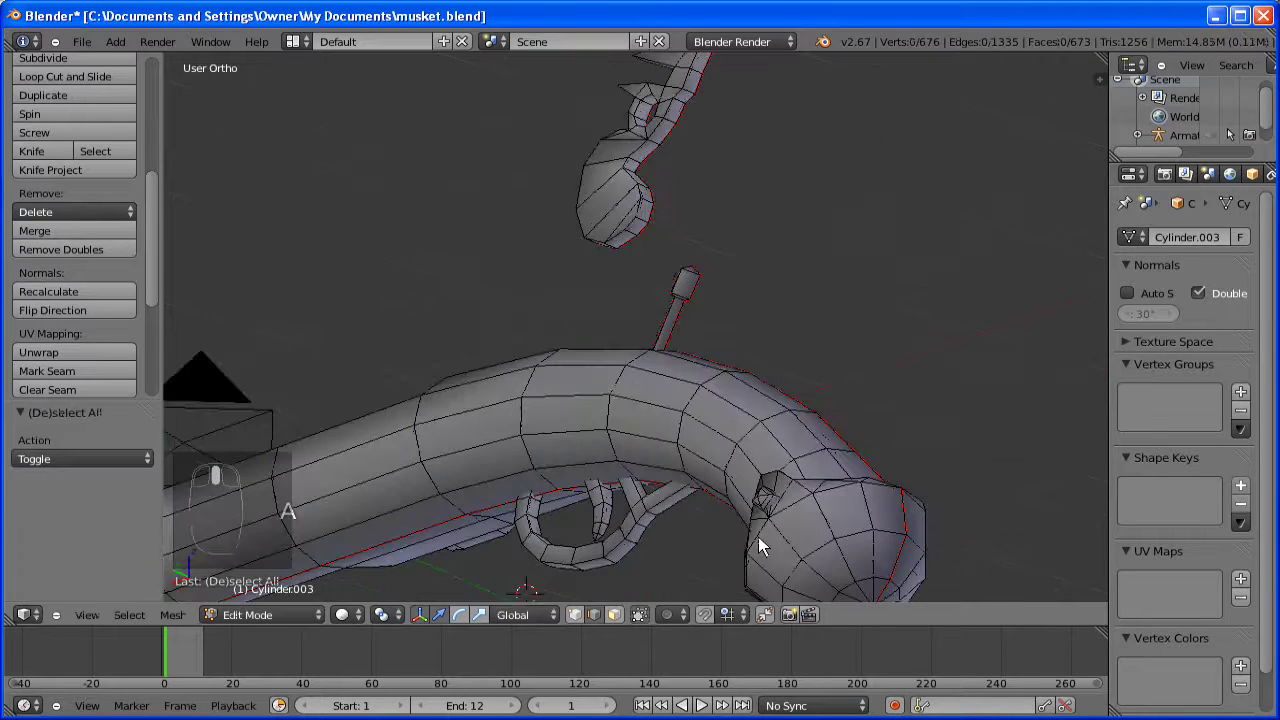
- Mark a seam along the raised hammer's far-side outline, covering the round base, neck ring, both jaws, upper tip and rear edge, and clear the selection
middle_click_drag(735, 308, 945, 545, "shift")
scroll(673, 414, "up", 2)
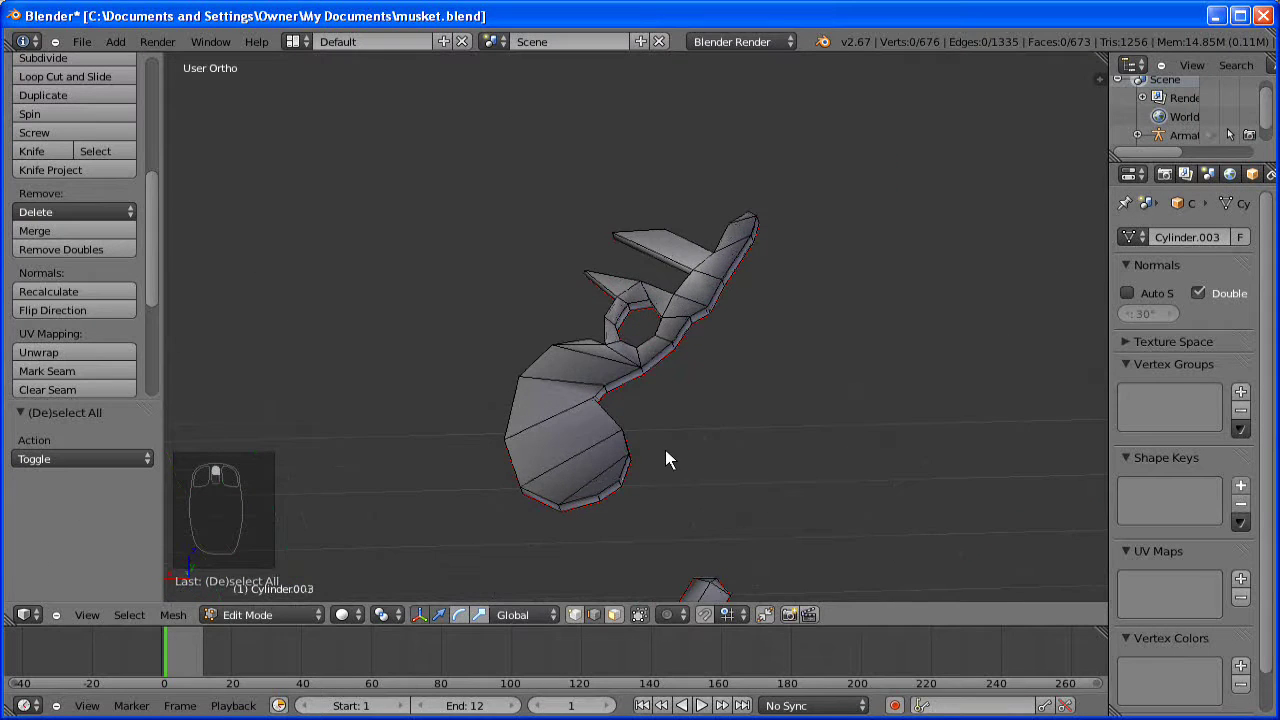
middle_click_drag(665, 450, 662, 508)
right_click(494, 347, "alt")
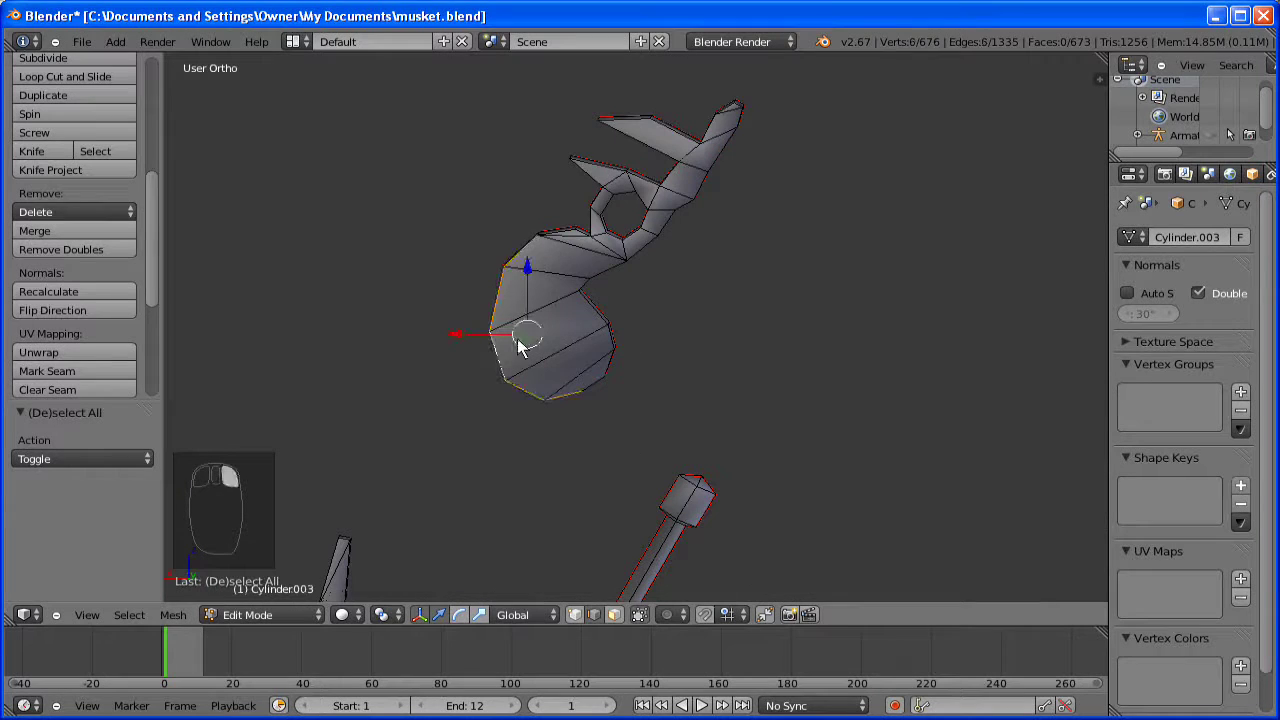
middle_click_drag(572, 256, 537, 297)
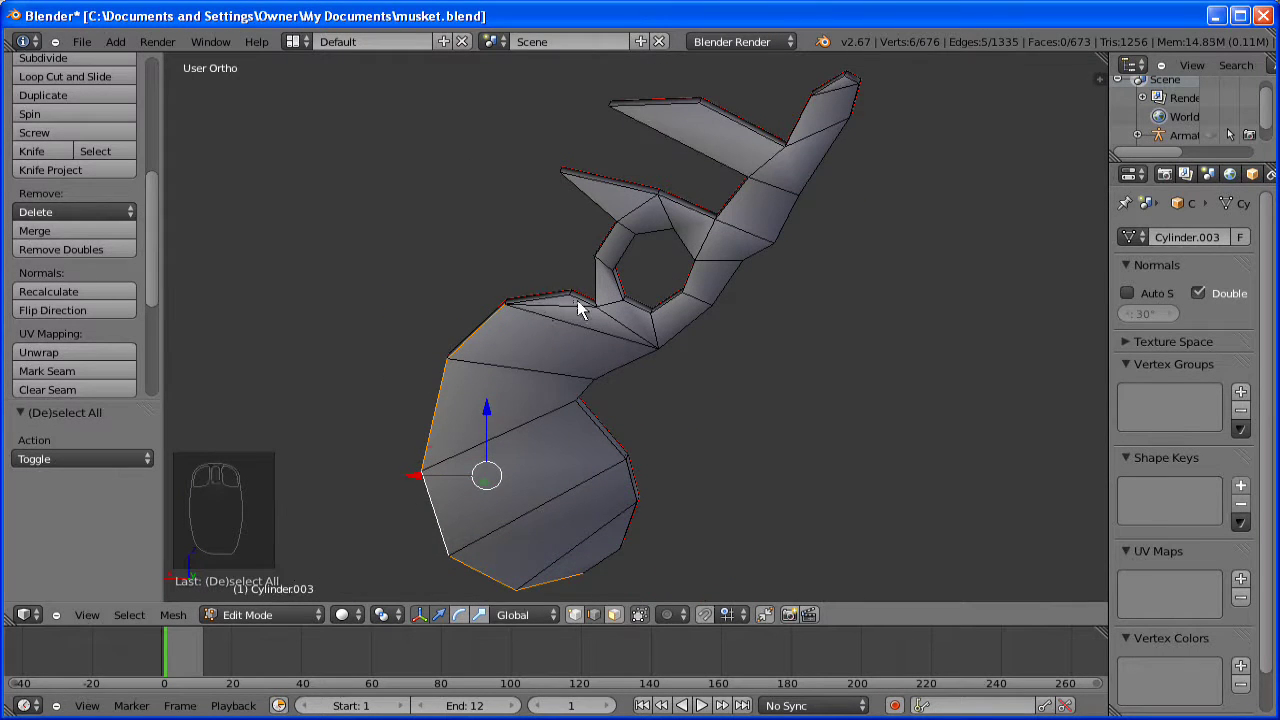
right_click(577, 300, "alt+shift")
right_click(597, 283, "alt+shift")
right_click(597, 264, "alt+shift")
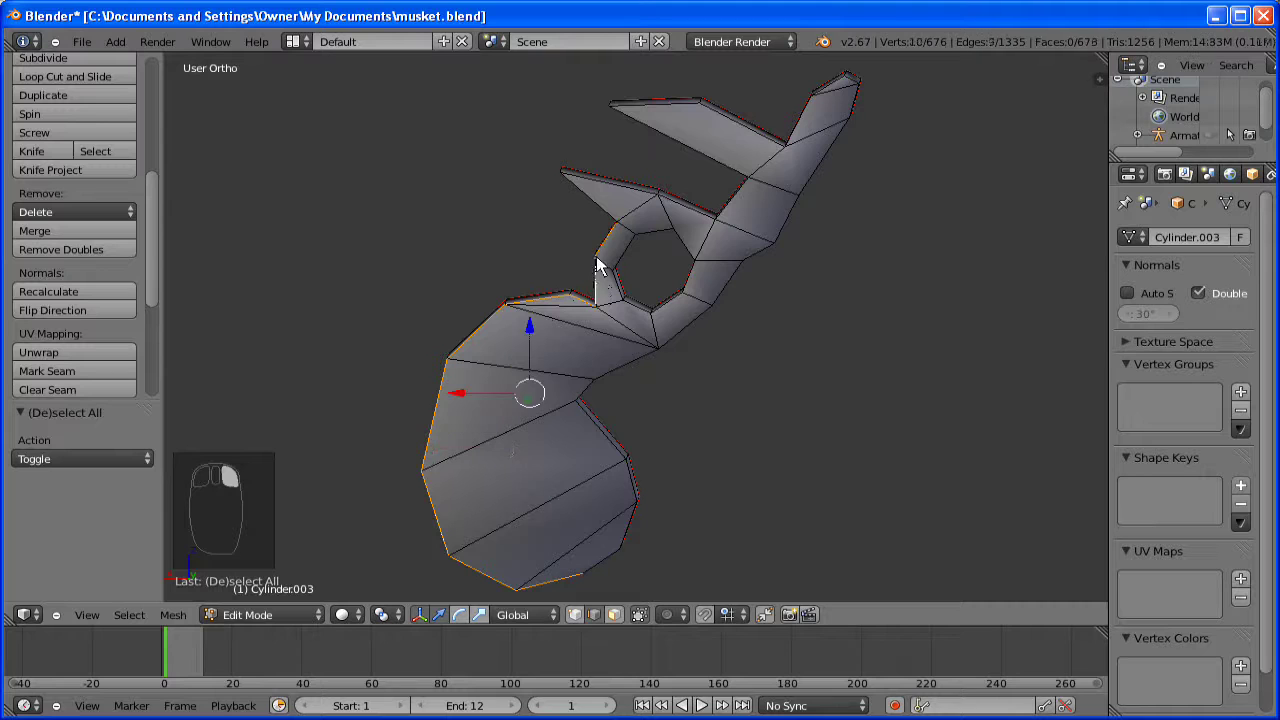
right_click(600, 190, "alt+shift")
right_click(686, 207, "alt+shift")
right_click(733, 209, "alt+shift")
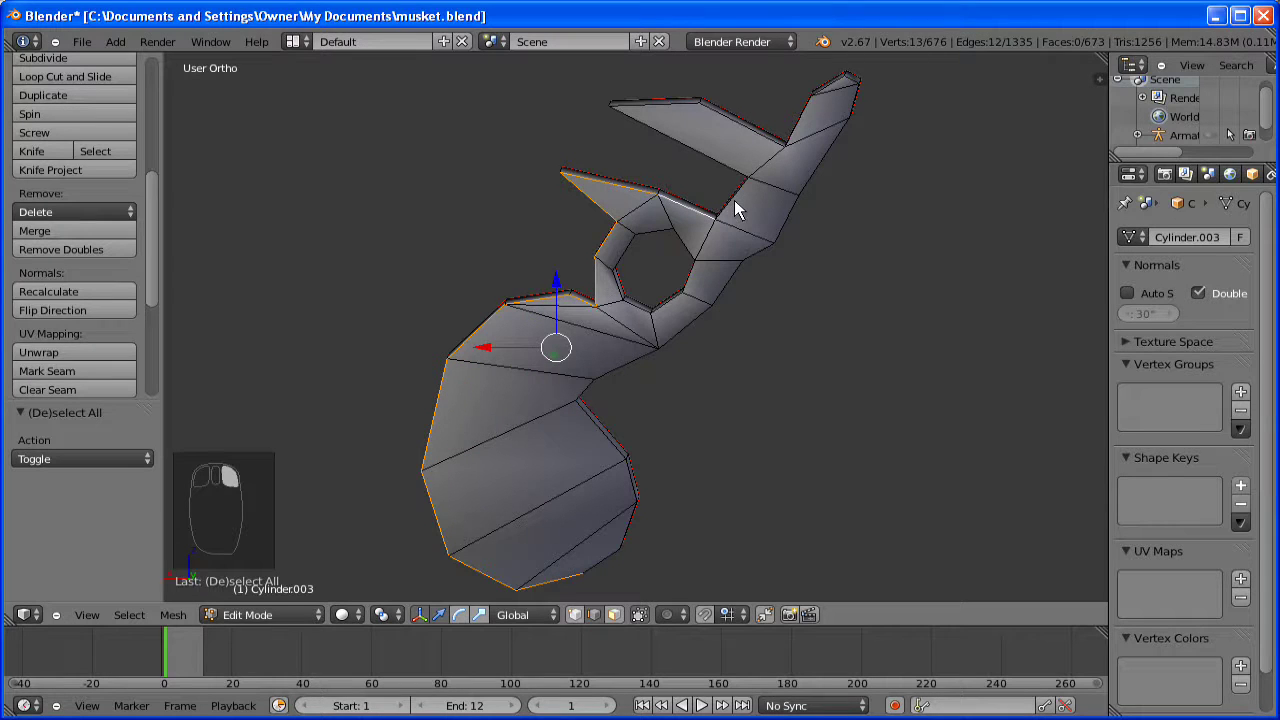
right_click(704, 217, "alt+shift")
right_click(701, 150, "alt+shift")
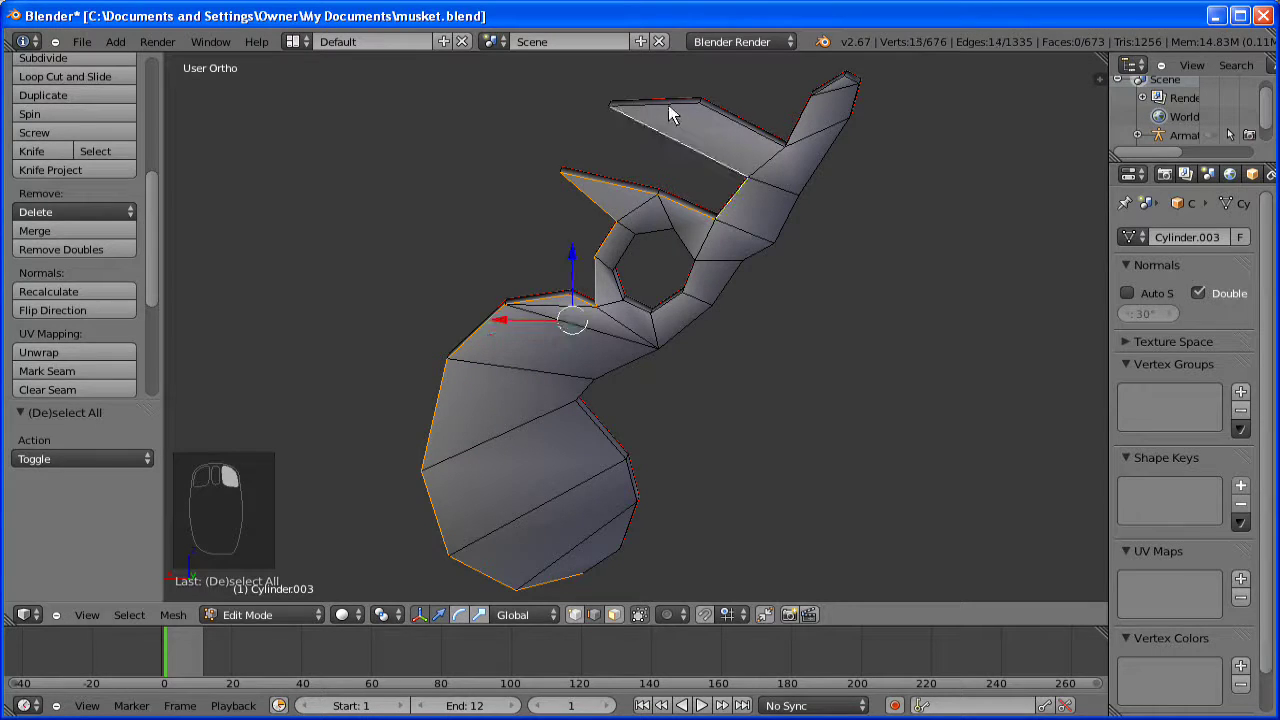
right_click(813, 118, "alt+shift")
right_click(806, 120, "alt+shift")
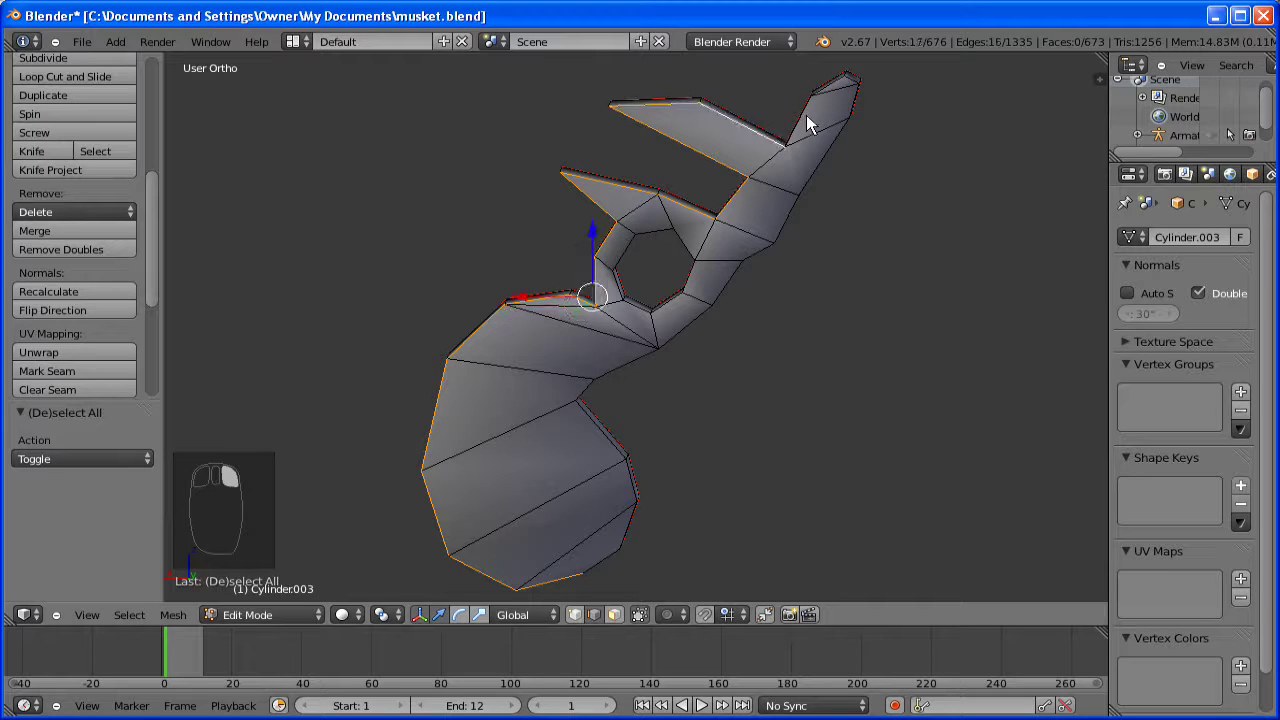
right_click(837, 94, "alt+shift")
right_click(849, 88, "alt+shift")
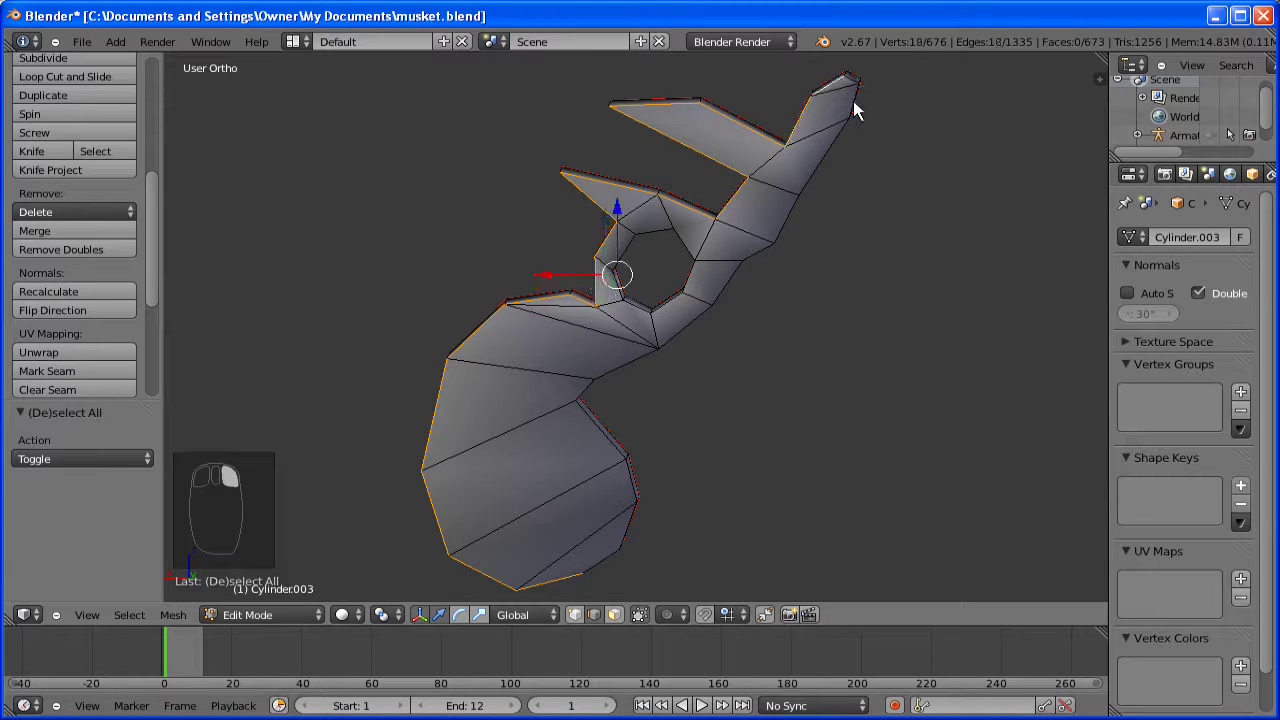
right_click(851, 106, "alt+shift")
right_click(779, 218, "alt+shift")
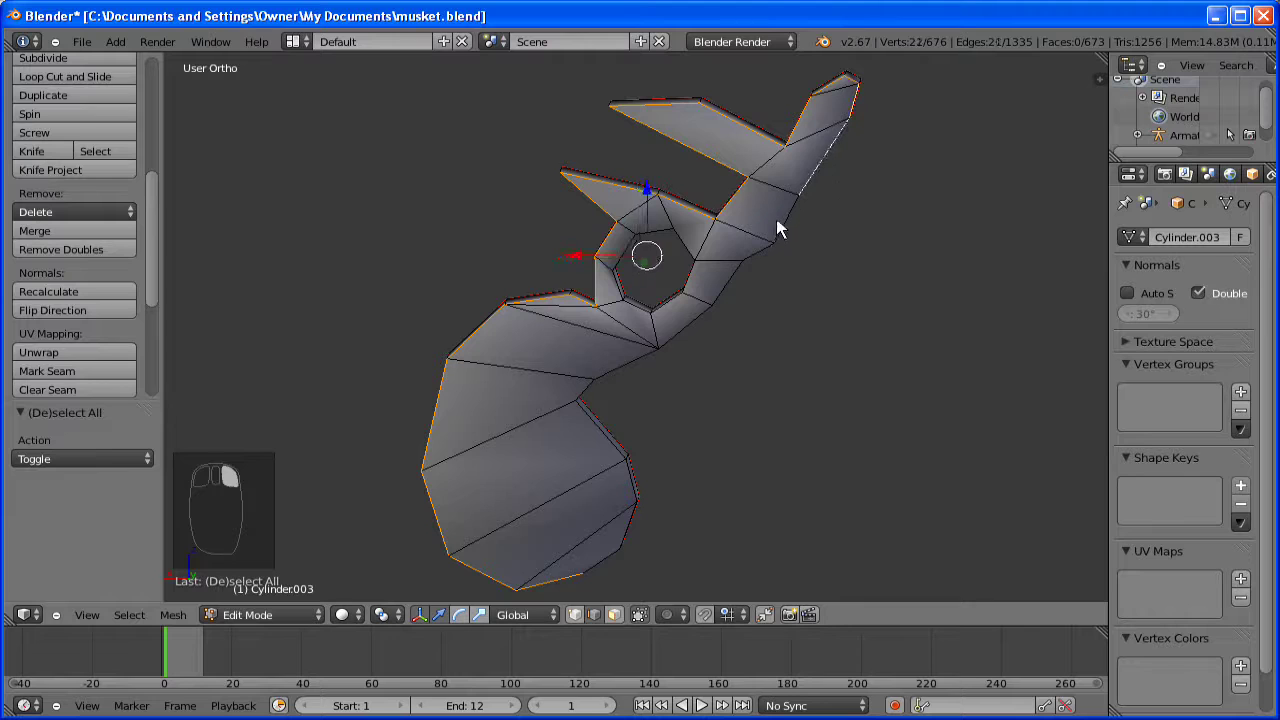
right_click(702, 322, "alt+shift")
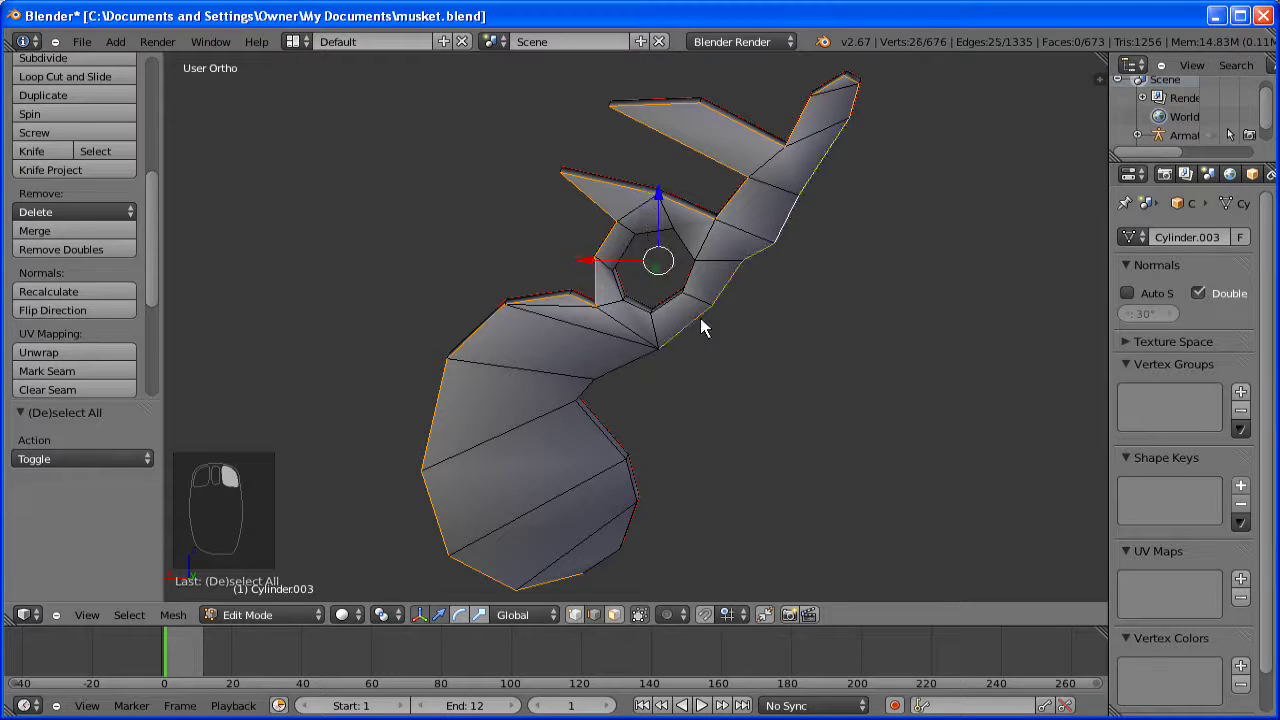
right_click(606, 371, "alt+shift")
right_click(621, 566, "alt+shift")
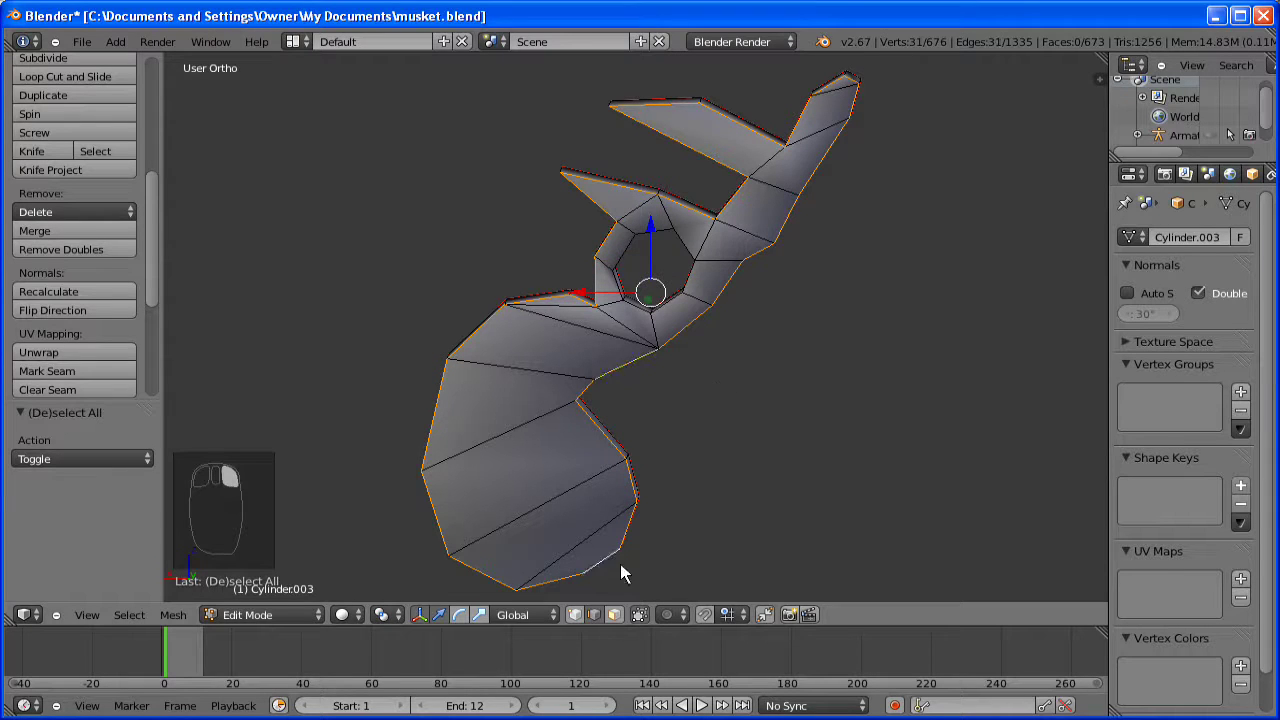
right_click(683, 233, "alt+shift")
right_click(627, 247, "alt")
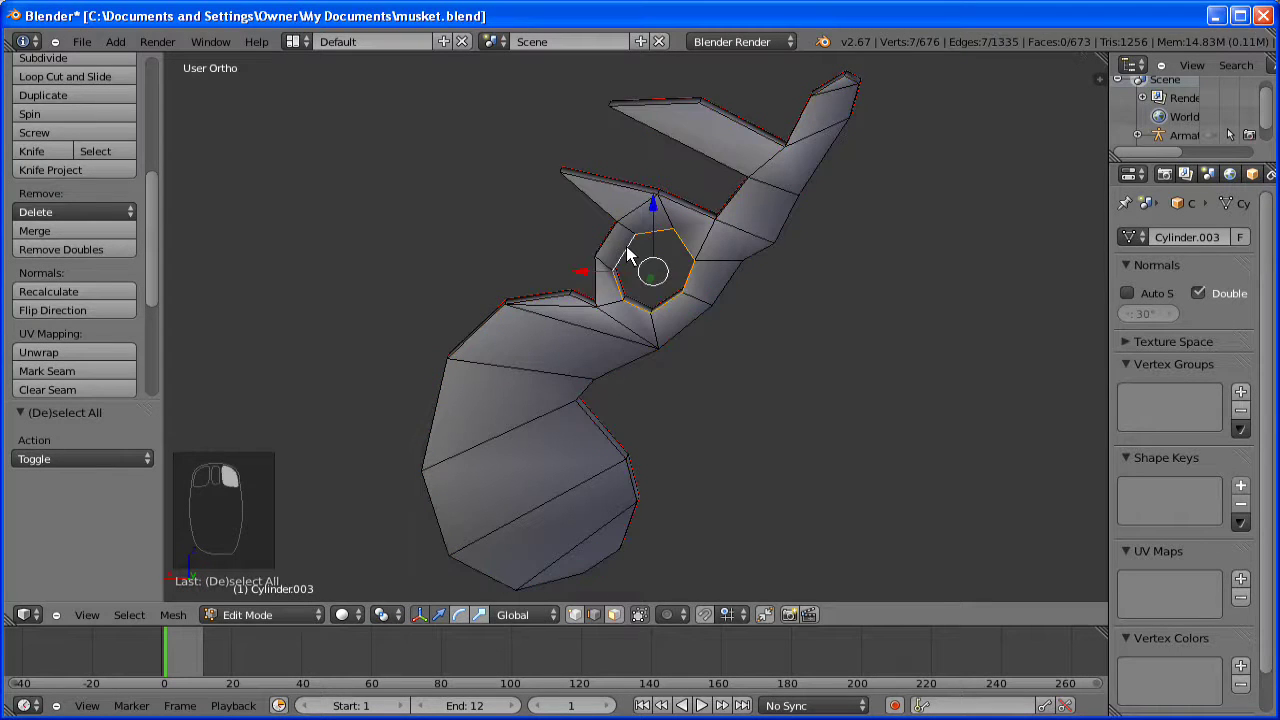
key("ctrl+z")
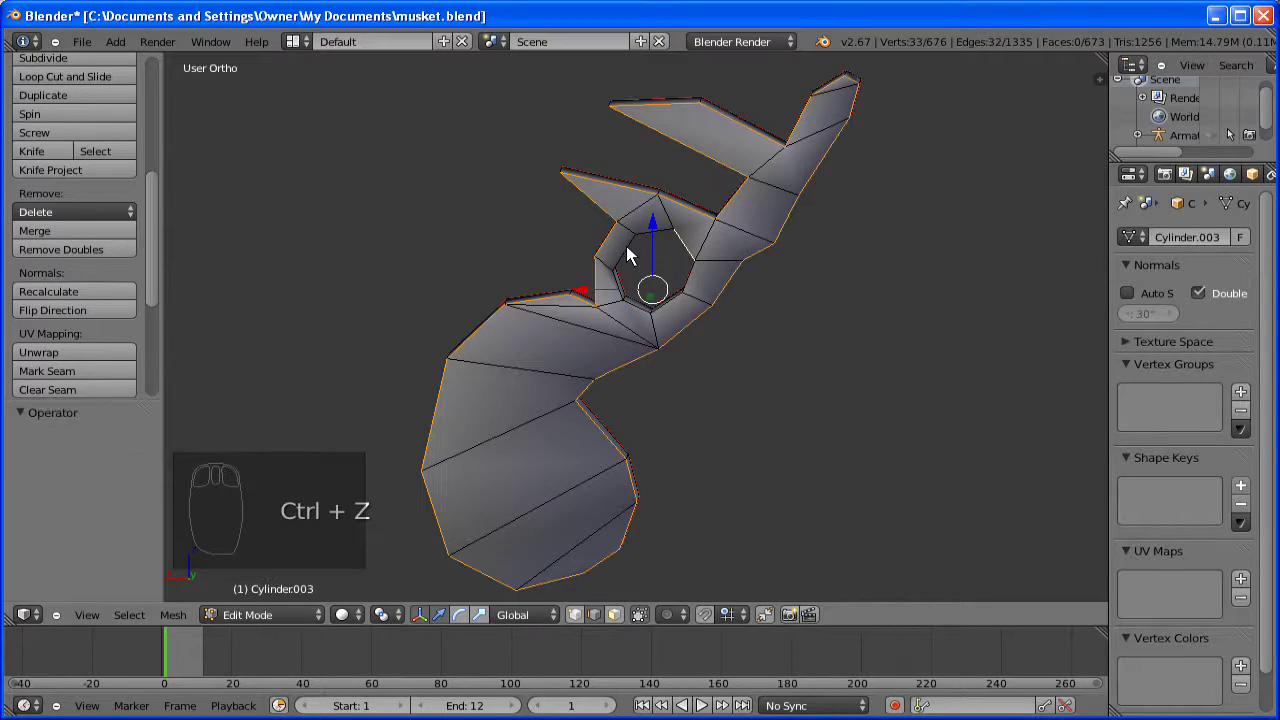
left_click(72, 369)
key("a")
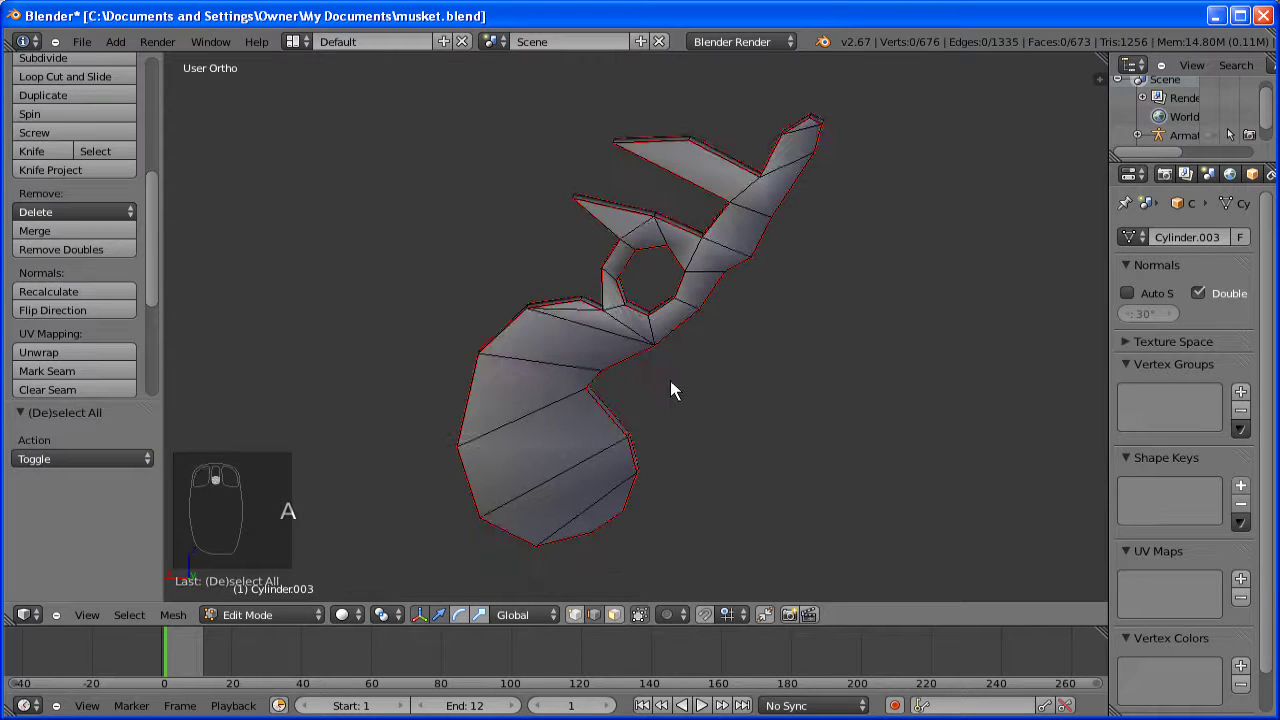
- Mark a seam on the short edge crossing the hammer's rim at the corner above the round base
middle_click_drag(702, 446, 606, 380)
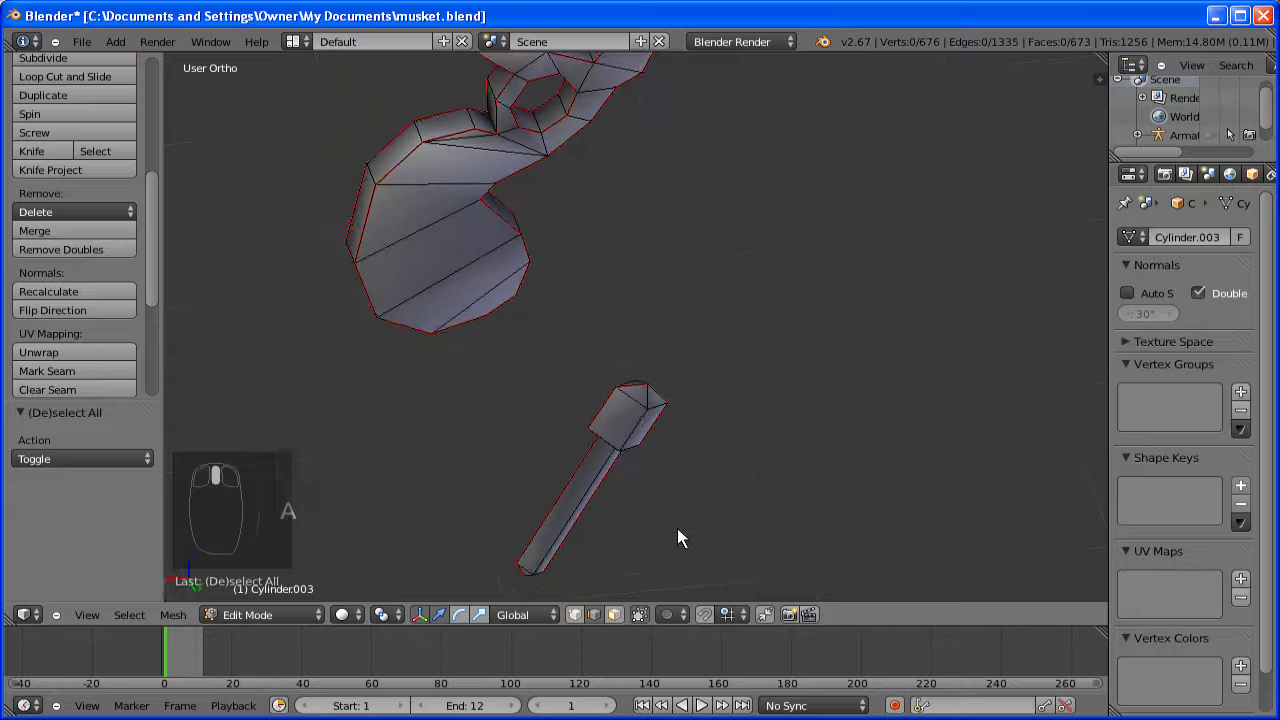
middle_click_drag(680, 534, 830, 229)
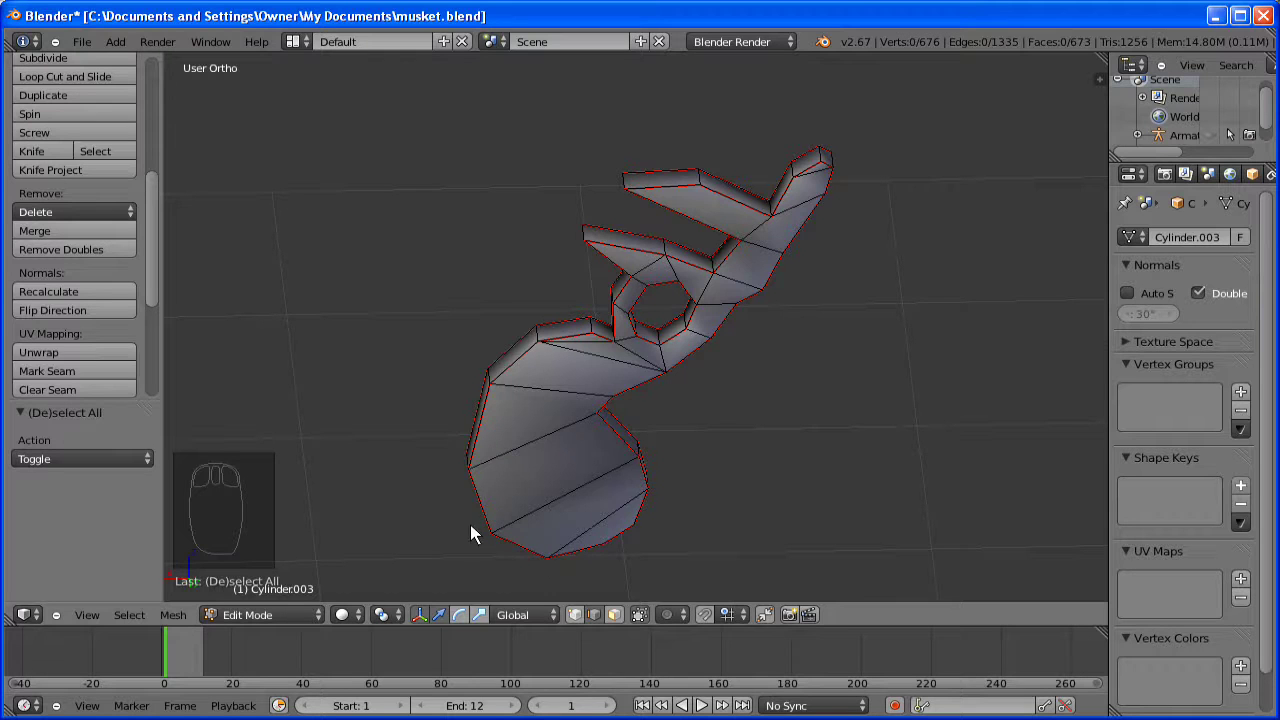
middle_click_drag(522, 473, 523, 473)
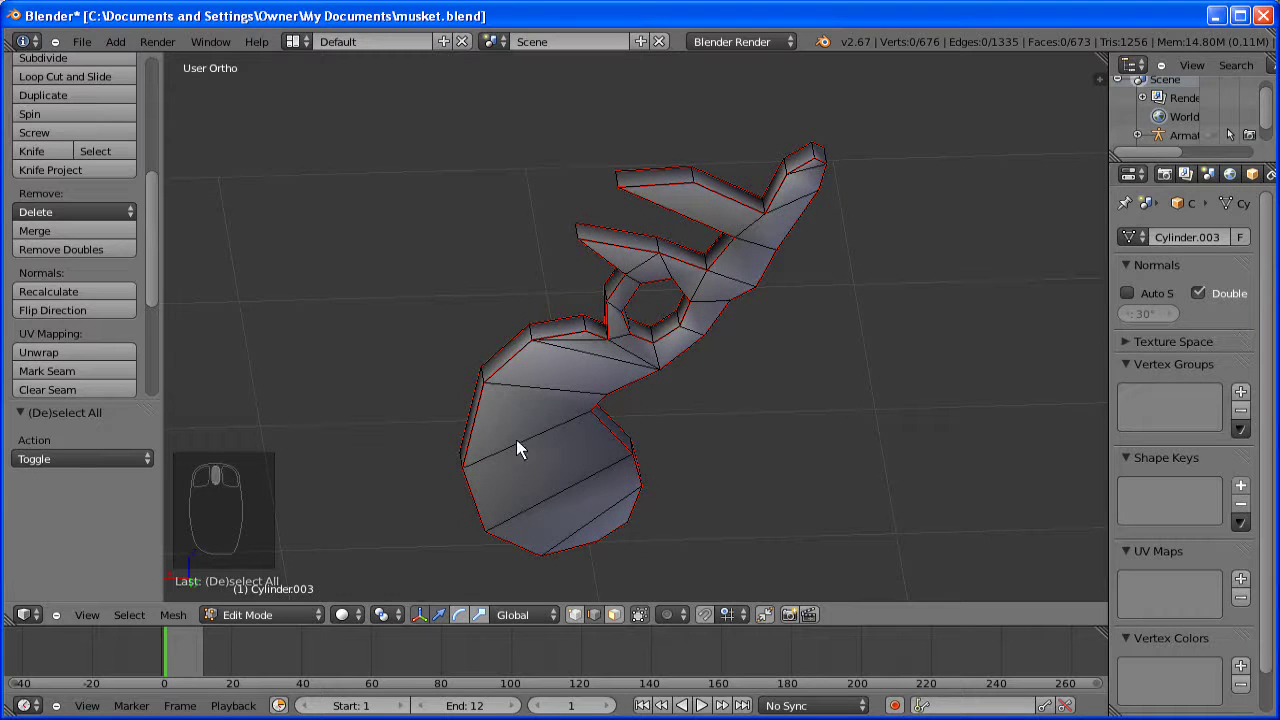
right_click(528, 337)
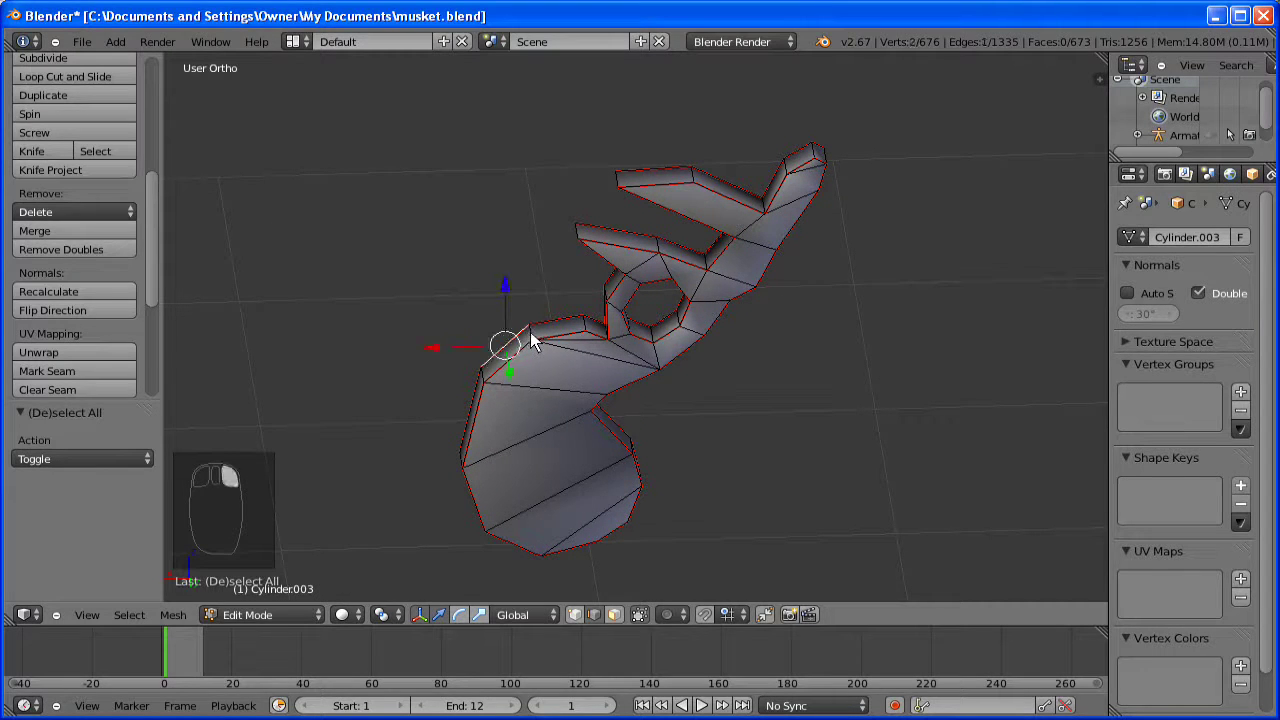
right_click(530, 334)
left_click(80, 367)
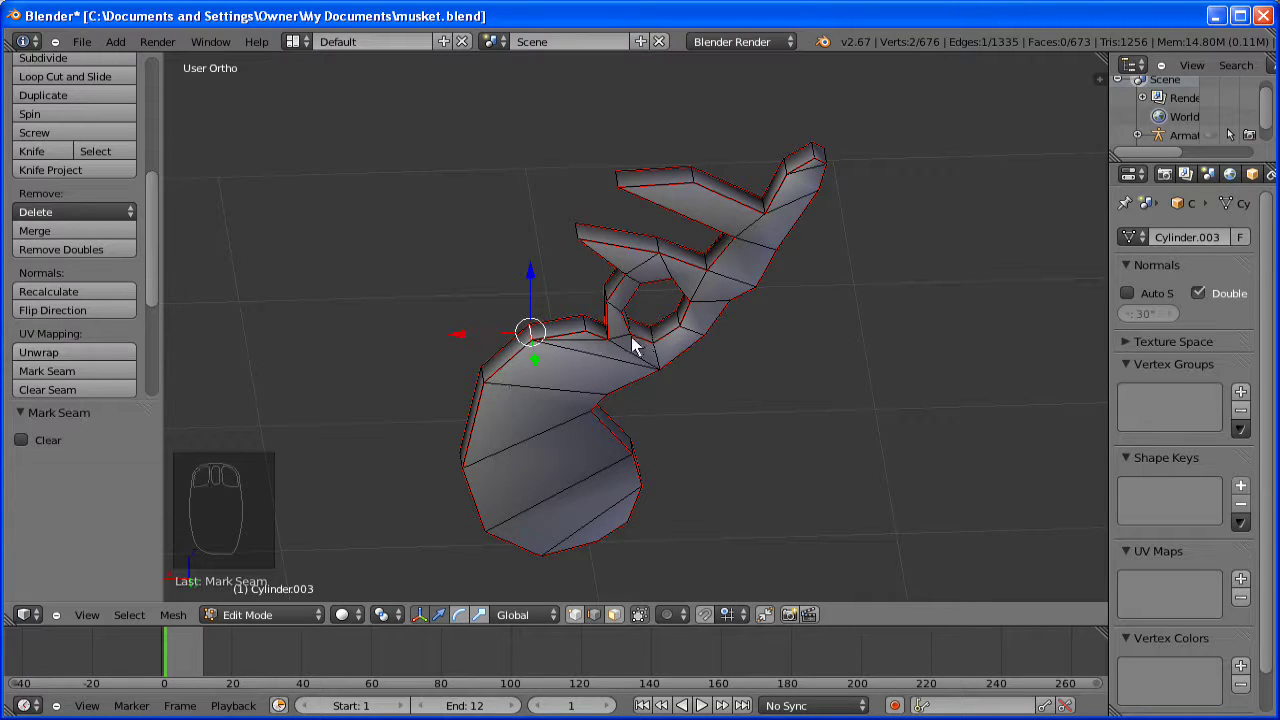
- Select the whole linked hammer and move it -2 units along the Z axis, back onto the pistol
key("l")
type("gz")
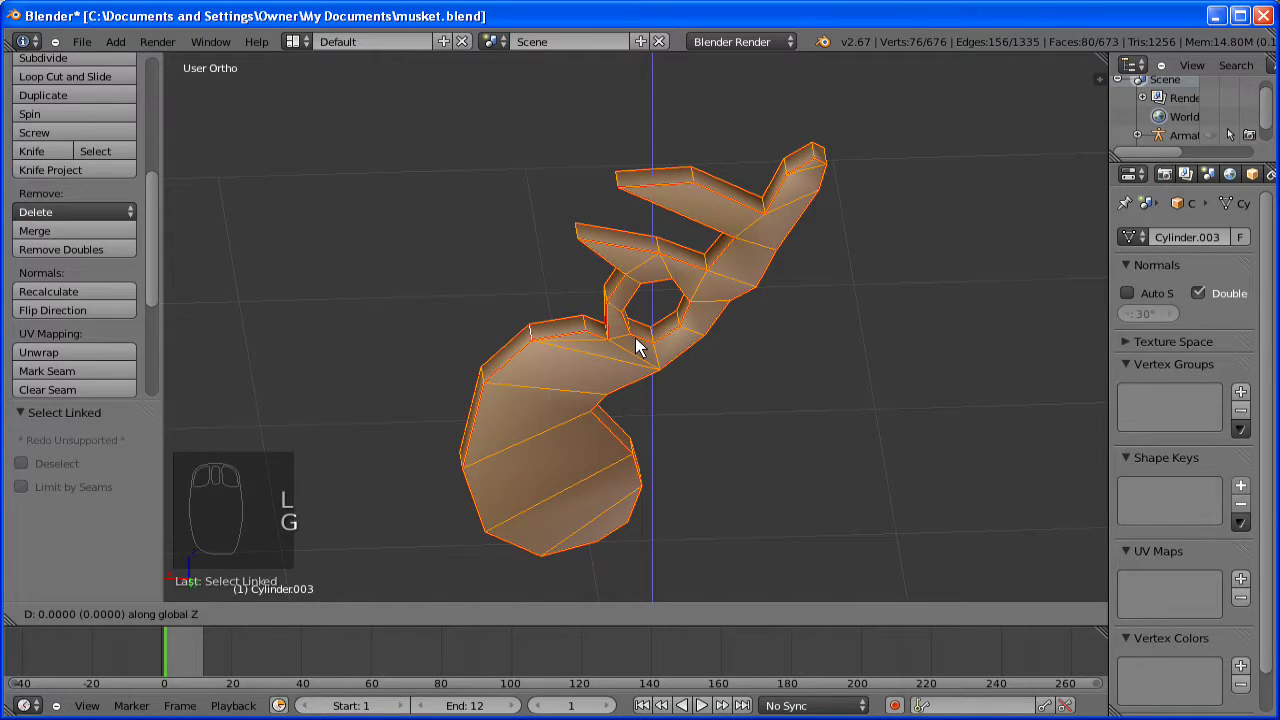
type("-2")
left_click(638, 338)
scroll(624, 384, "down", 3)
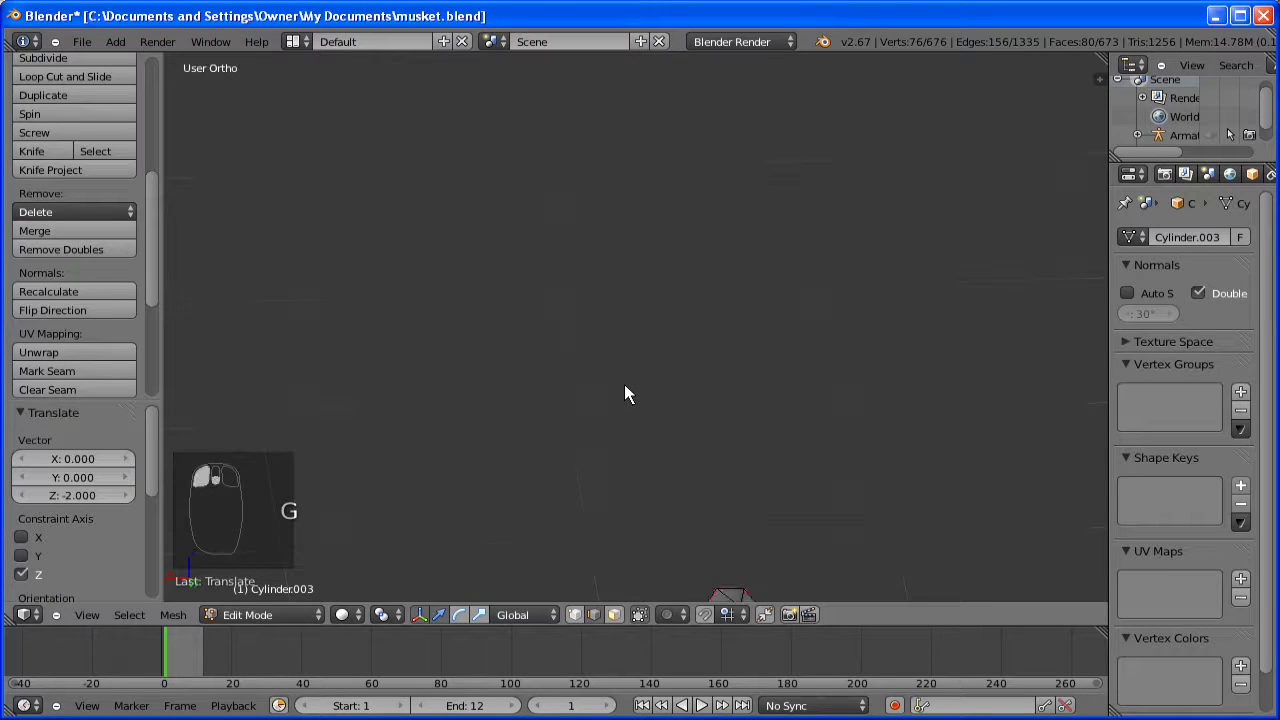
- Select the whole linked frizzen in front of the hammer, move it up 1 unit along the Z axis, and deselect it
middle_click_drag(619, 397, 451, 383)
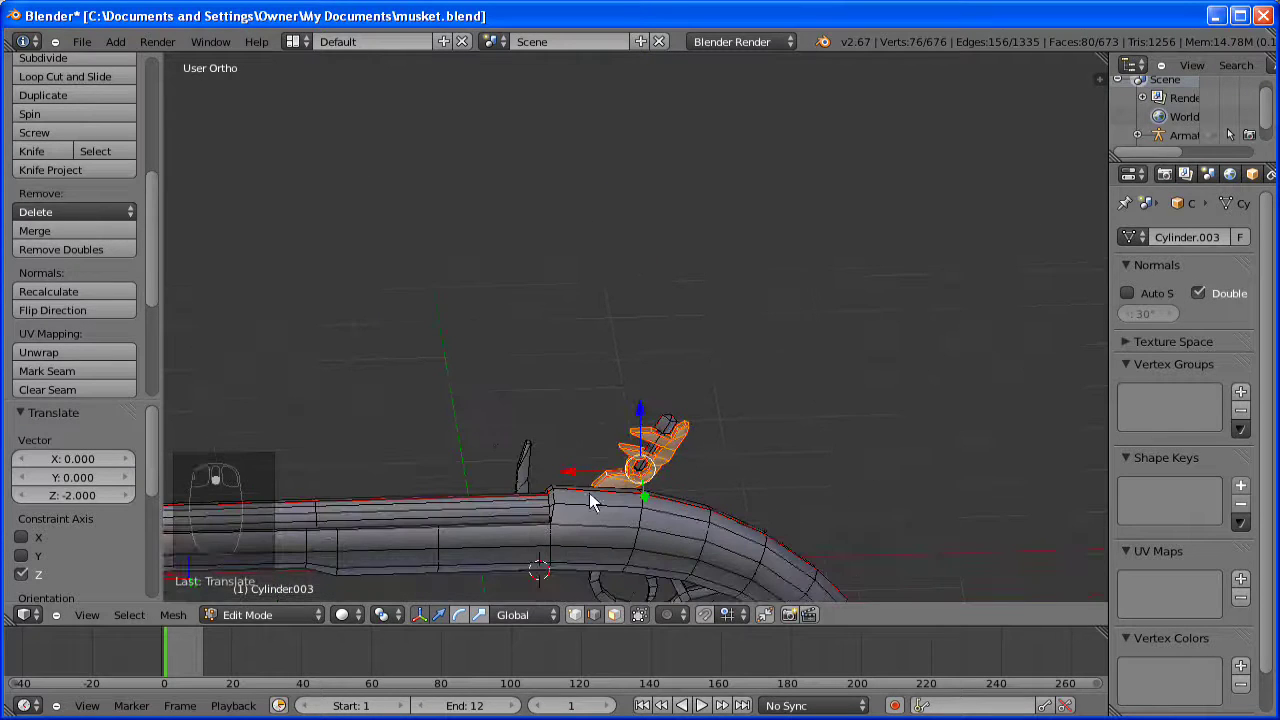
middle_click_drag(596, 504, 445, 413)
scroll(420, 400, "up", 2)
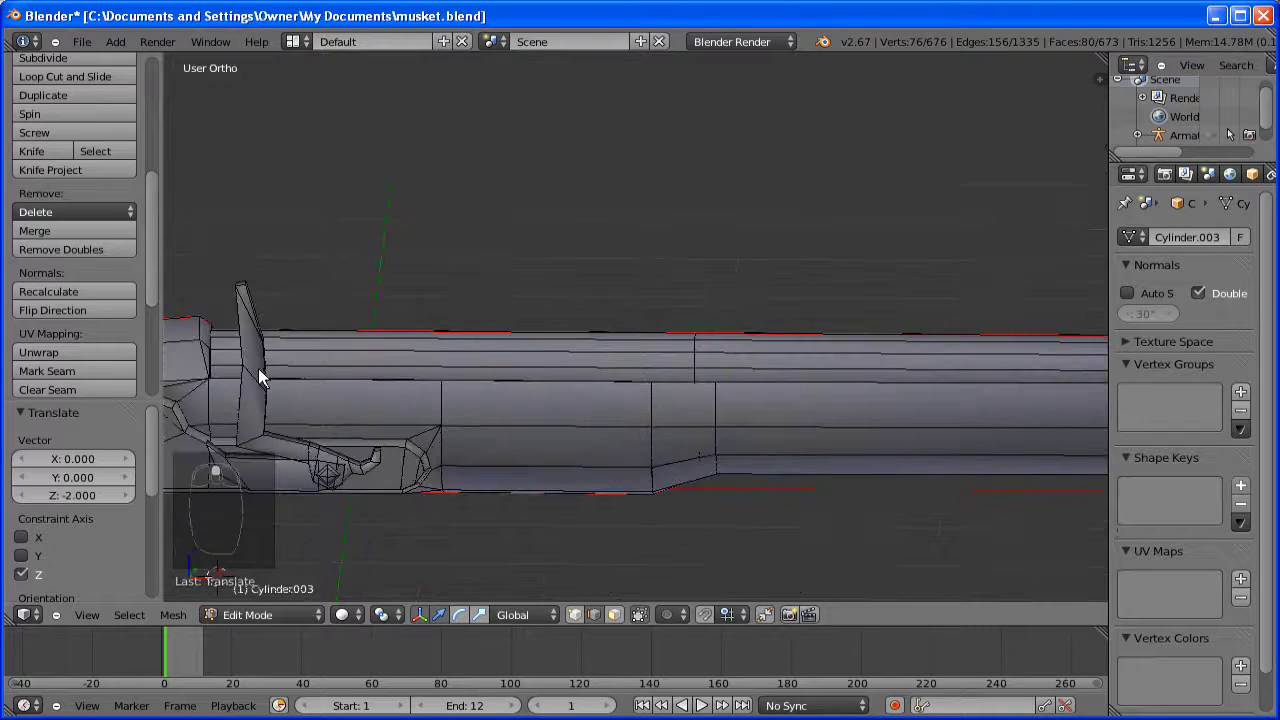
key("a")
key("l")
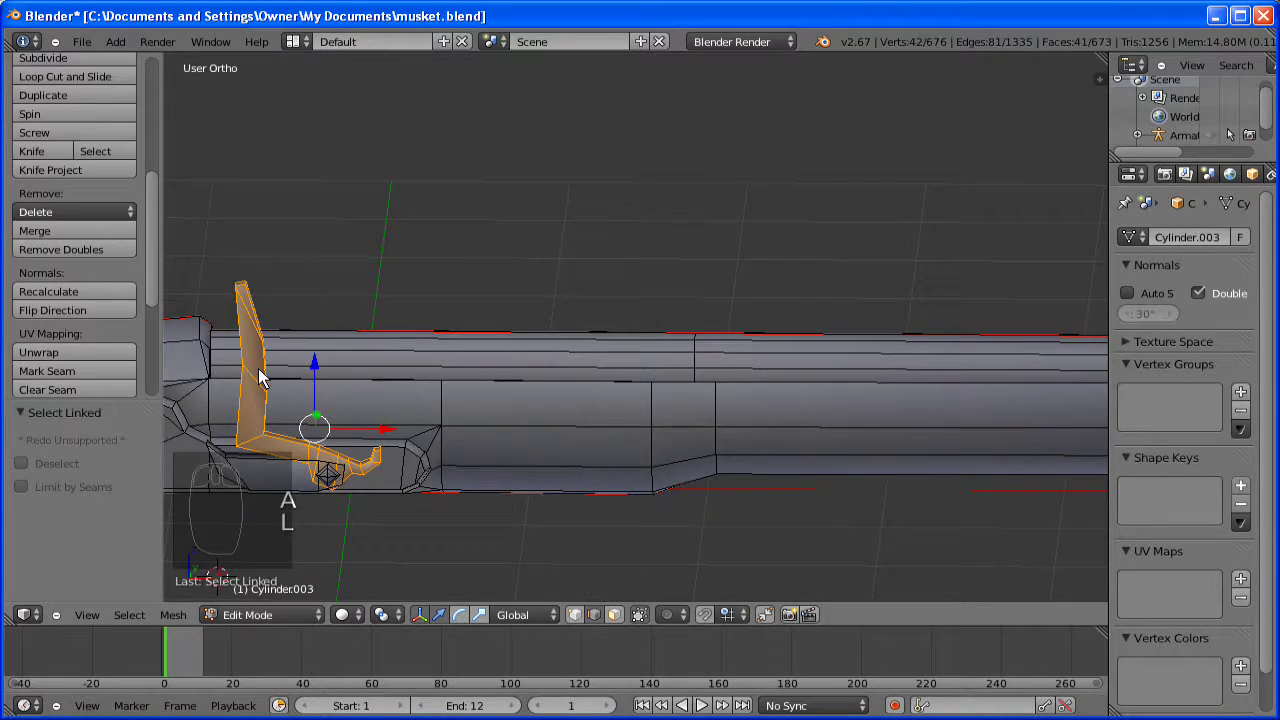
key("g")
key("z")
key("1")
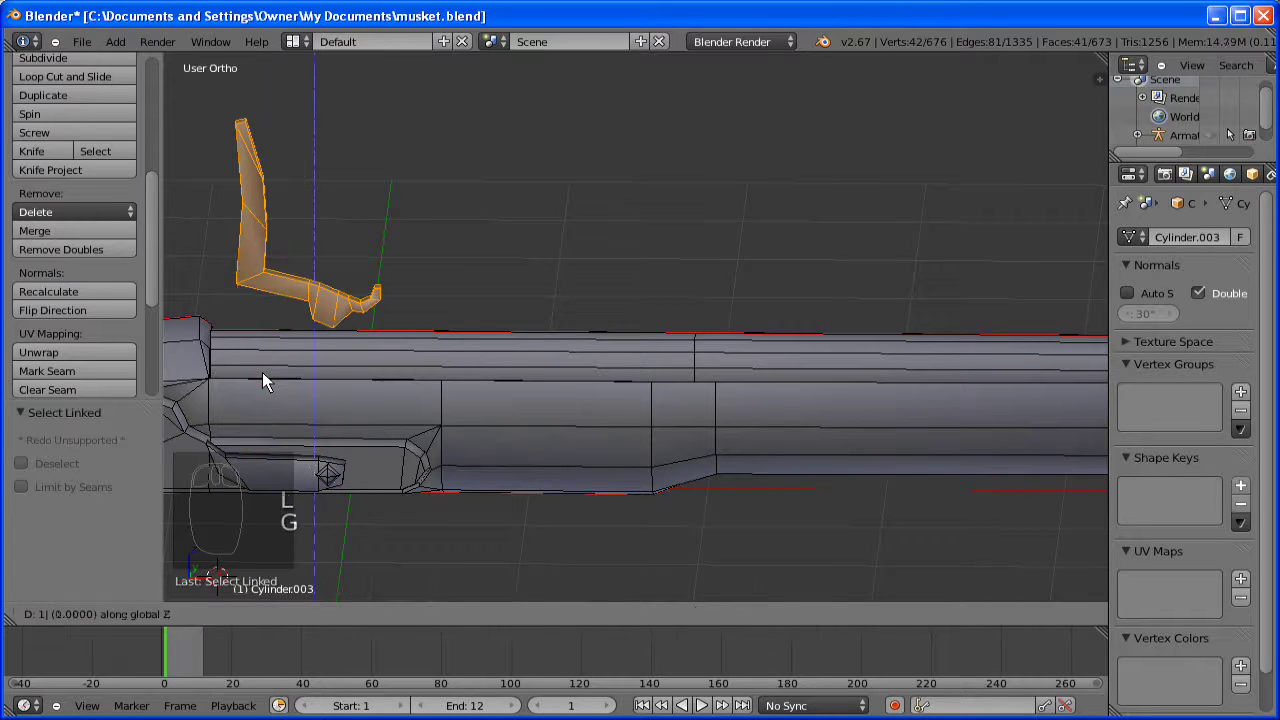
left_click(346, 390)
middle_click_drag(352, 393, 611, 469, "shift")
key("a")
- Mark a seam along the raised frizzen's near-side outline, including the edge at its curled foot, and clear the selection
scroll(507, 392, "up", 2)
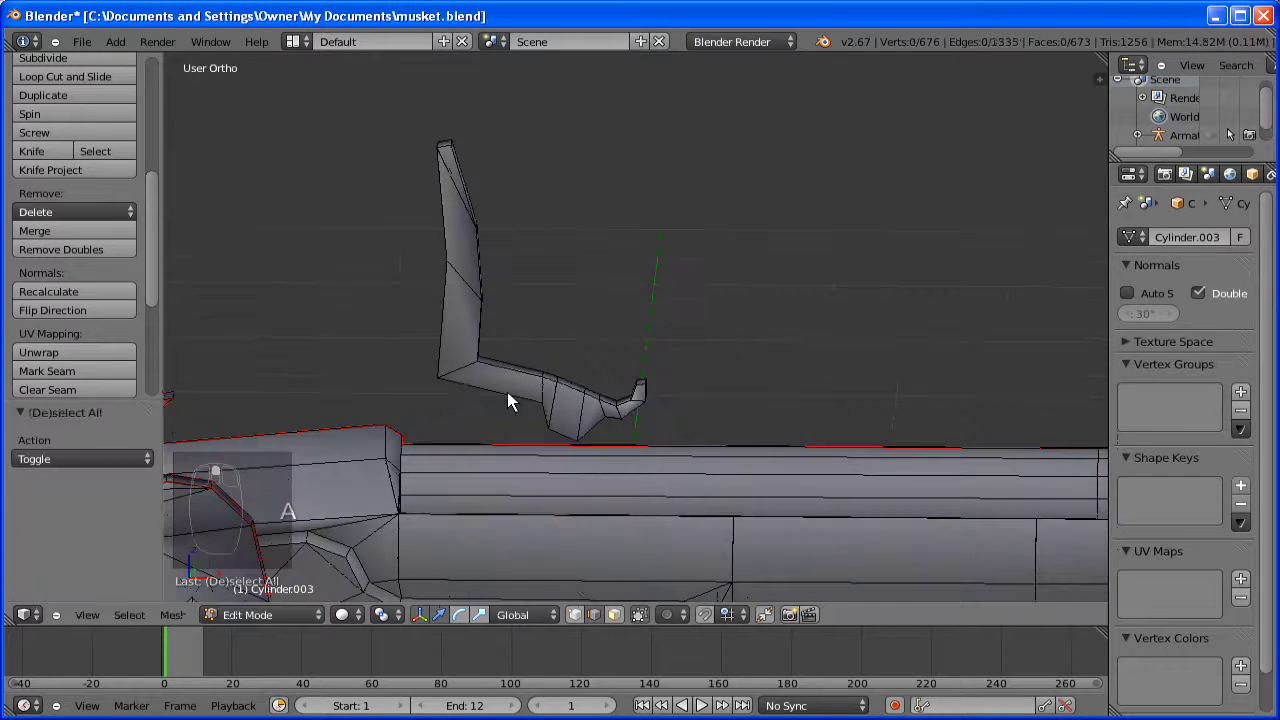
right_click(497, 387, "alt")
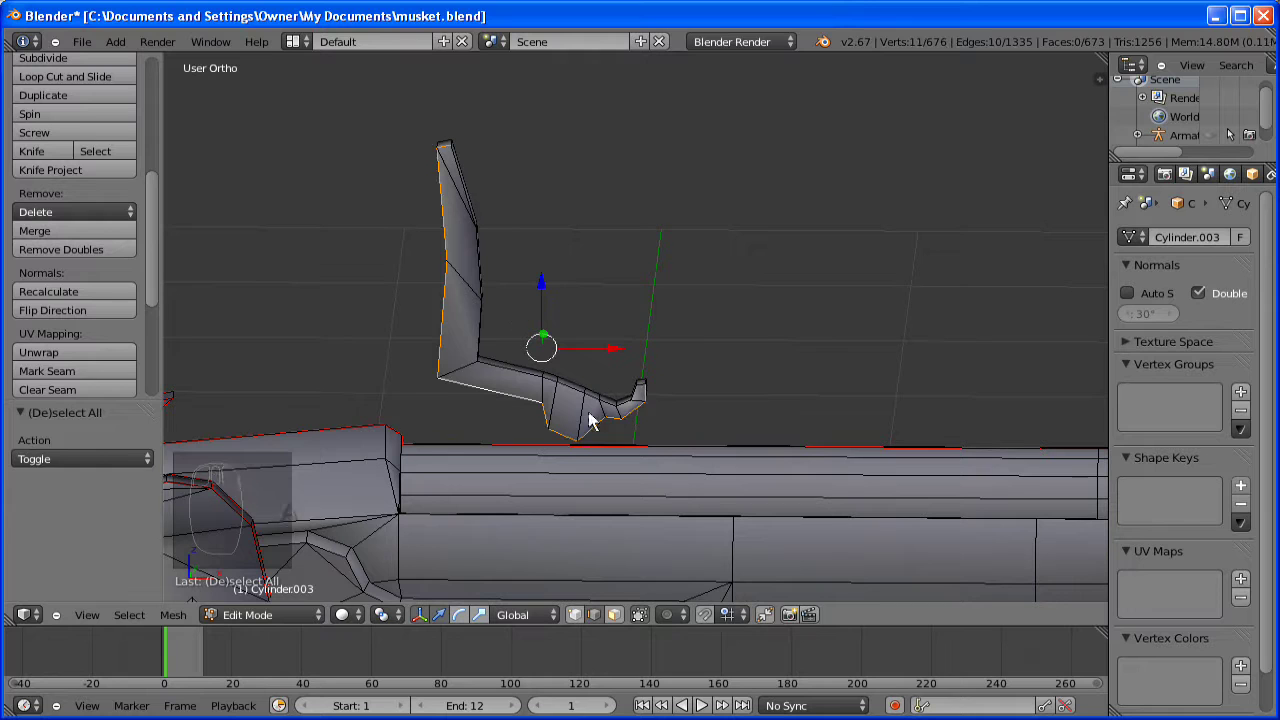
right_click(514, 390, "alt+shift")
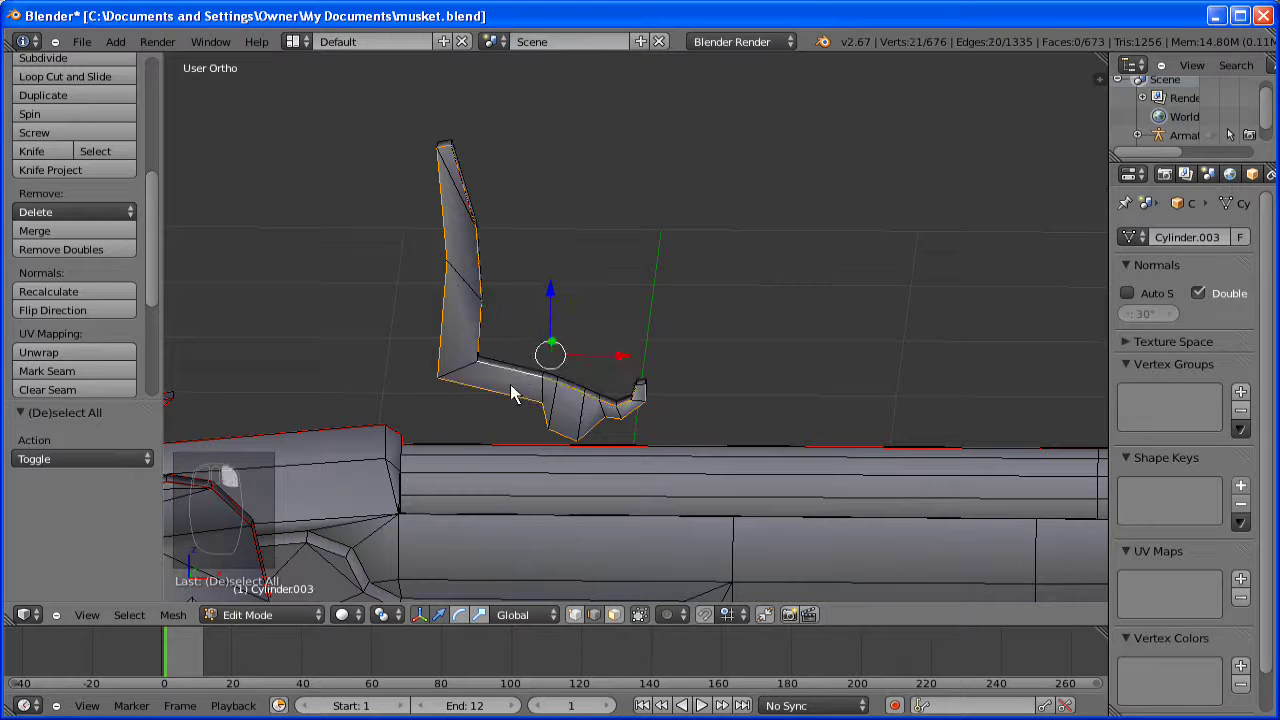
right_click(543, 446, "alt+shift")
key("ctrl+z")
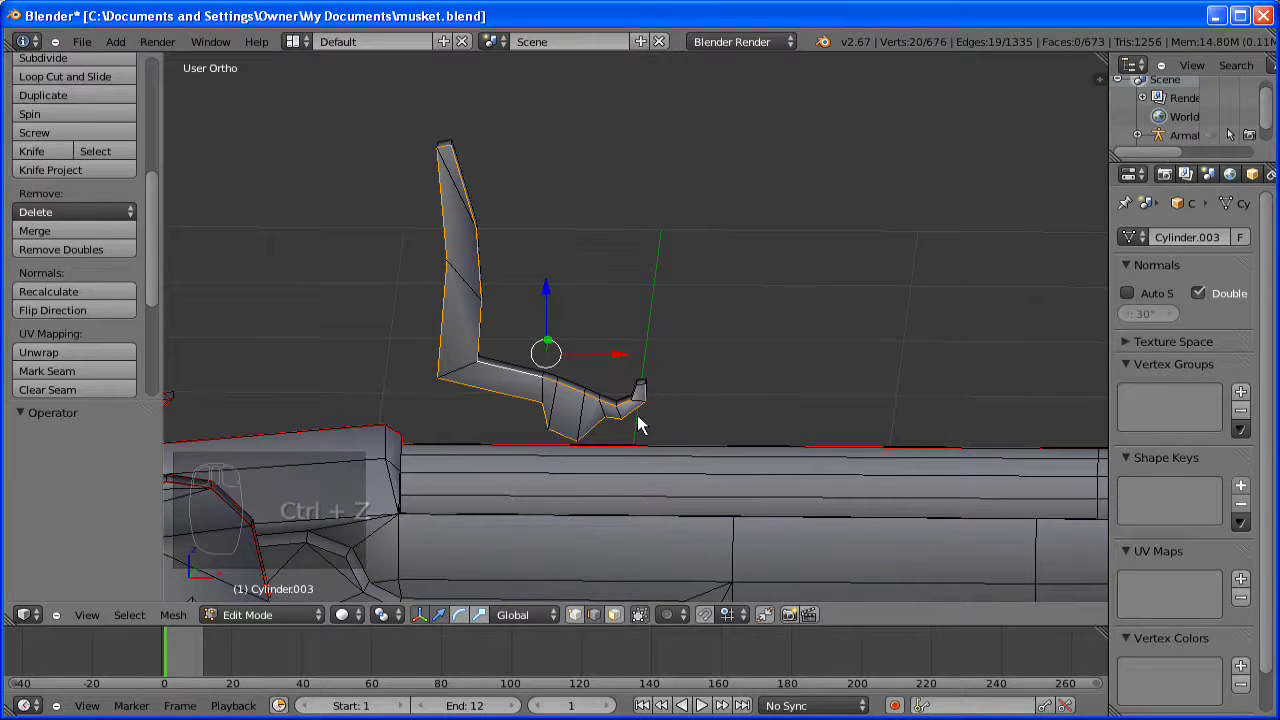
scroll(637, 414, "up", 1)
right_click(636, 408, "shift")
right_click(705, 366, "shift")
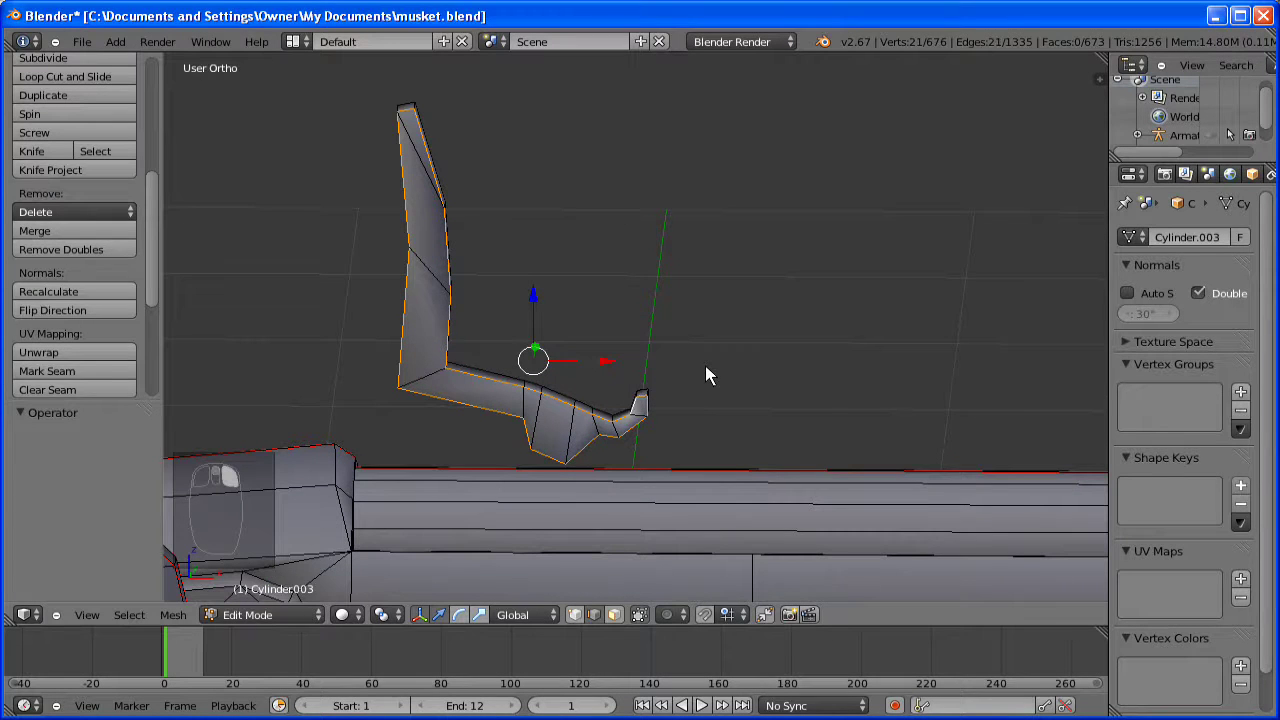
left_click(82, 372)
key("a")
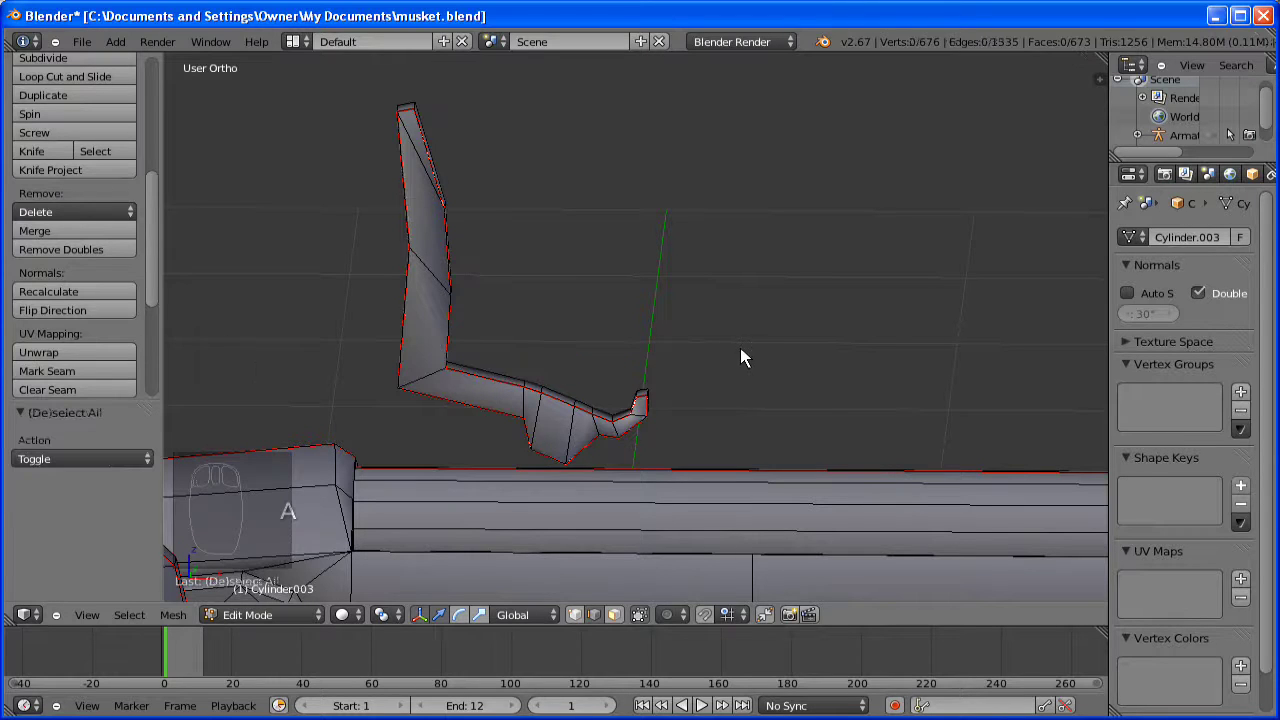
- Mark a seam along the frizzen's far-side outline, covering the upright blade, the lower arm and the curled foot
middle_click_drag(746, 313, 307, 329)
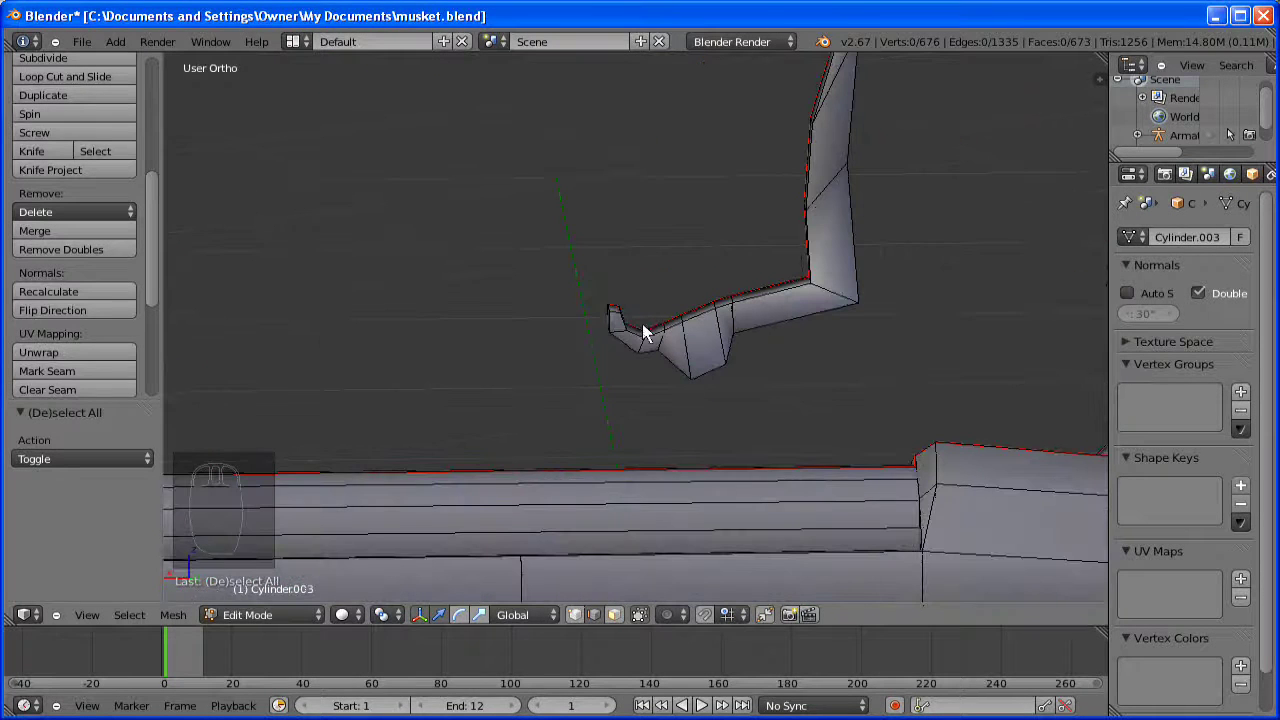
right_click(791, 318, "alt")
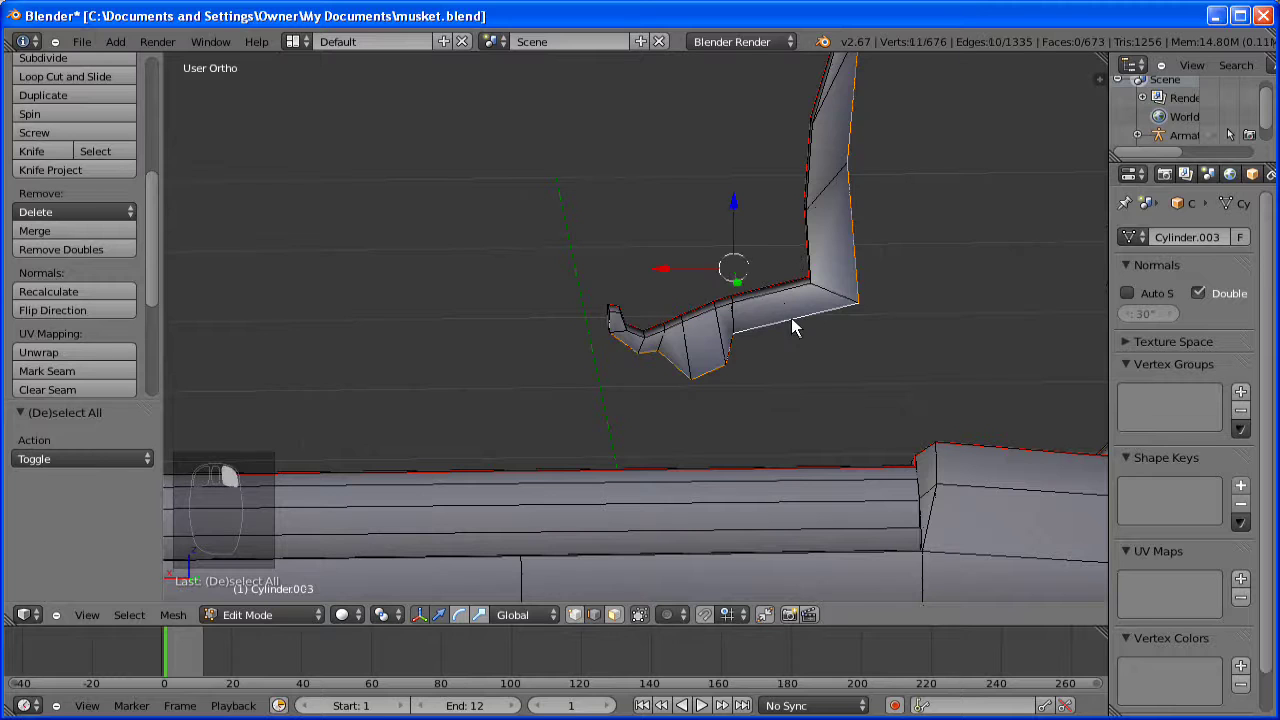
right_click(614, 311, "alt+shift")
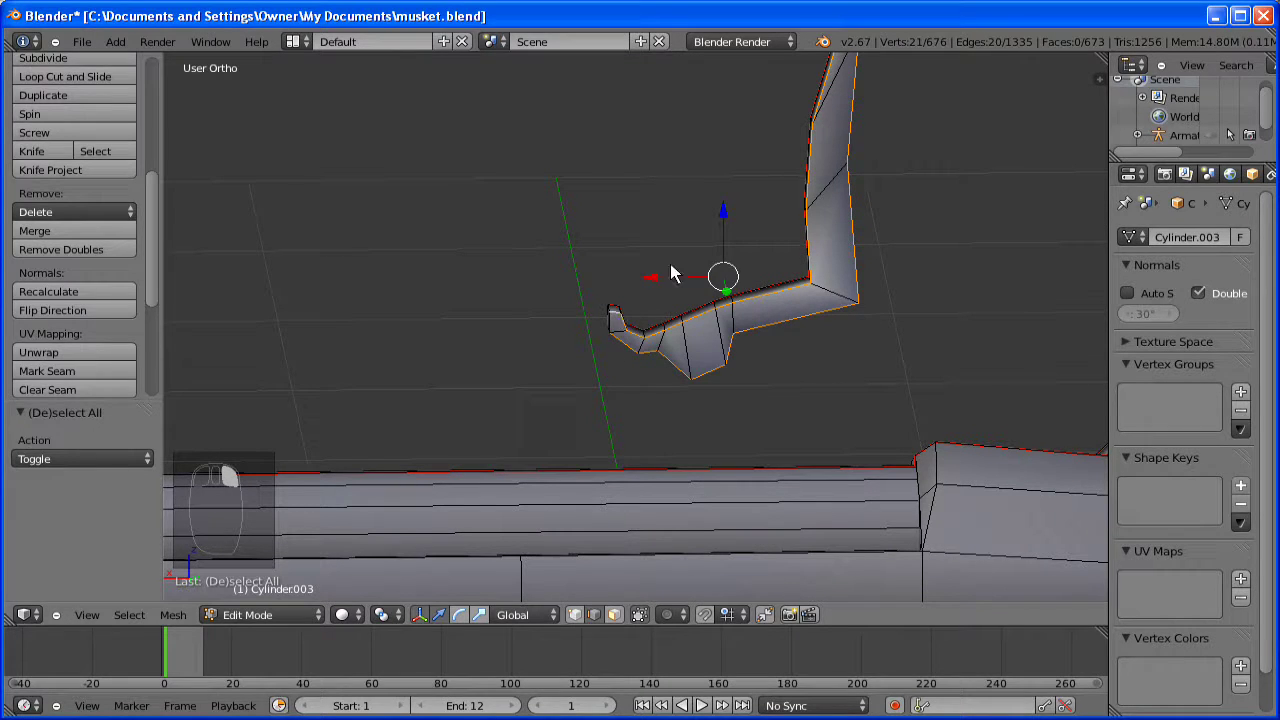
left_click(51, 369)
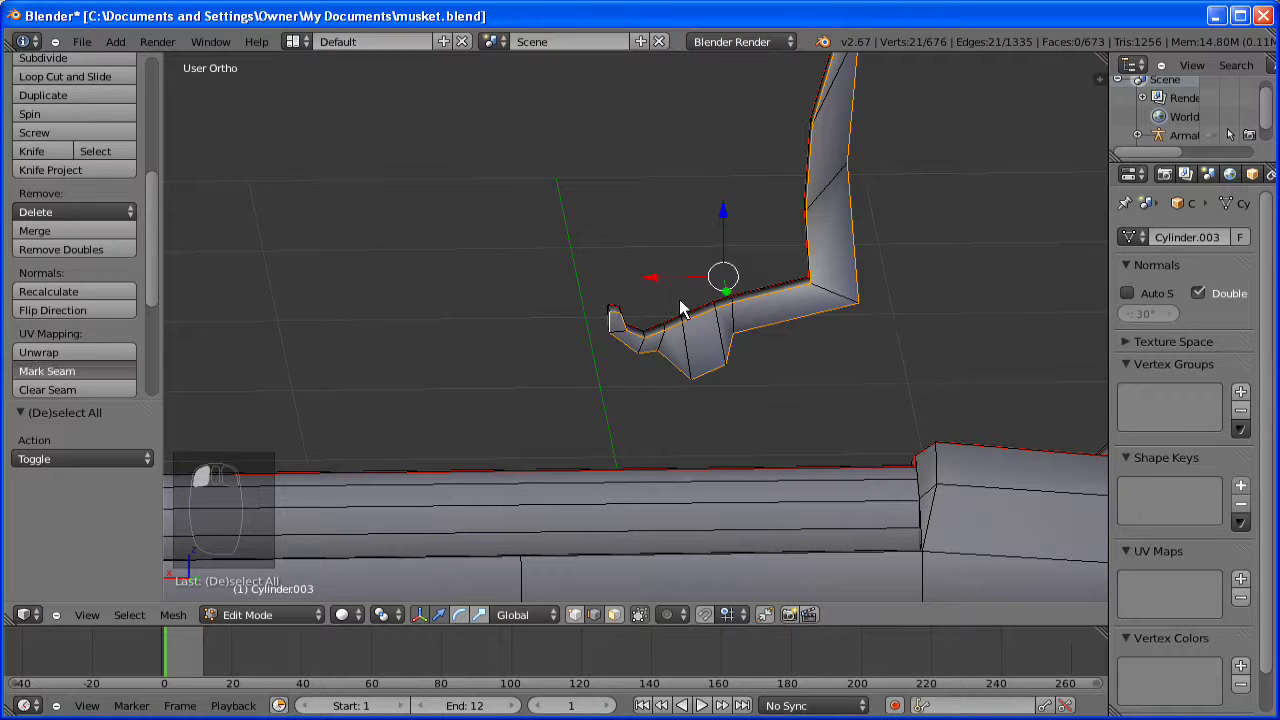
middle_click_drag(737, 334, 666, 277)
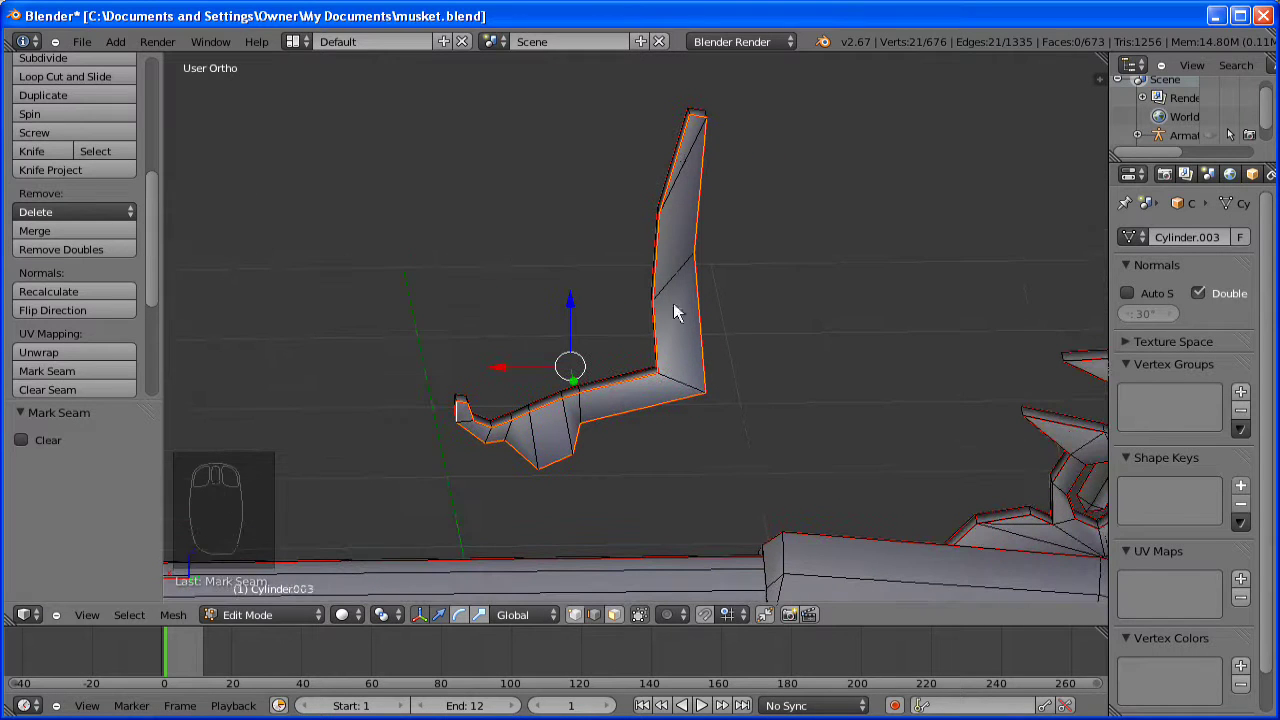
middle_click_drag(735, 150, 649, 182)
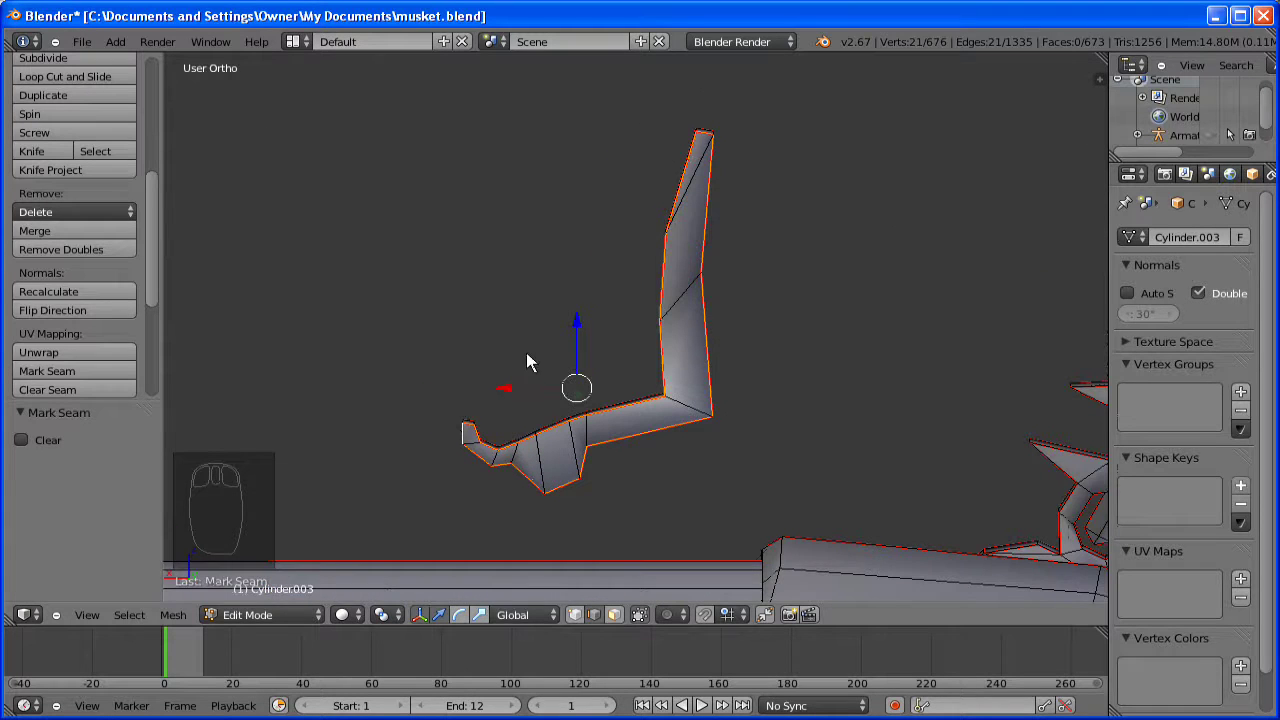
- Mark a seam on two short edges crossing the frizzen's rim, one at the blade's tip and one by the curled foot, and clear the selection
middle_click_drag(480, 434, 717, 514)
right_click(521, 213)
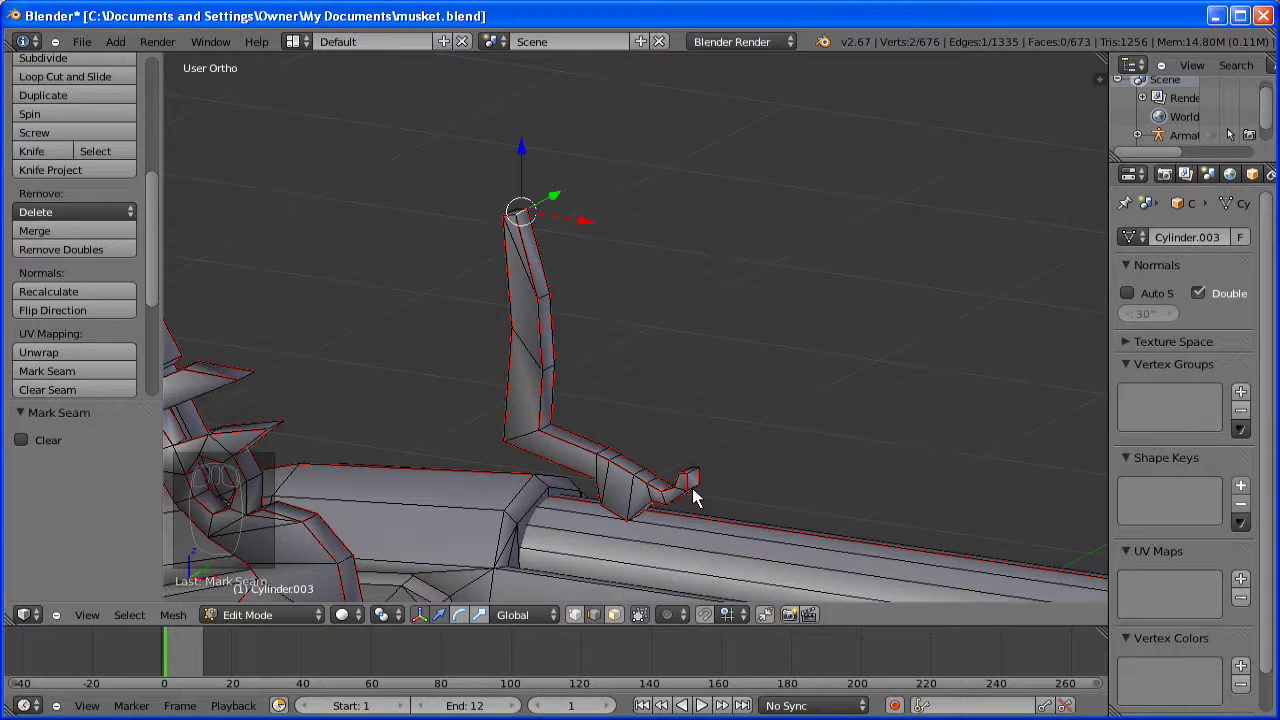
middle_click_drag(677, 497, 600, 393)
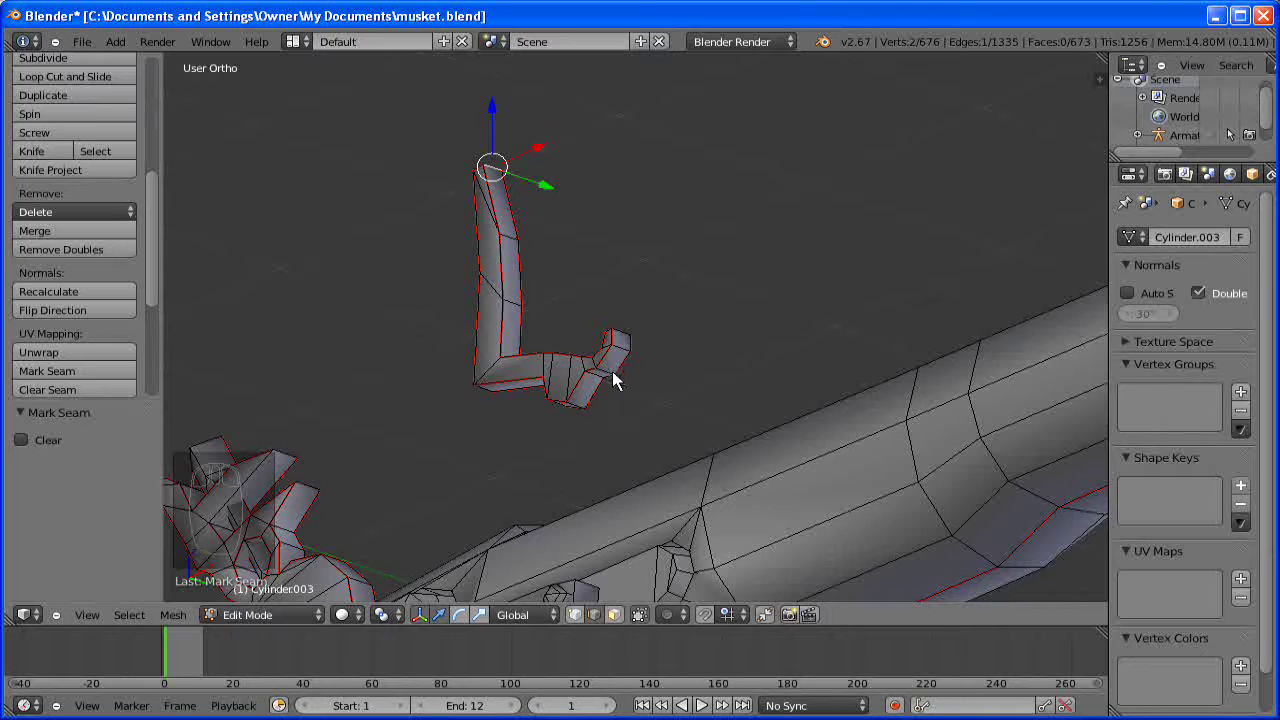
key("shift+s")
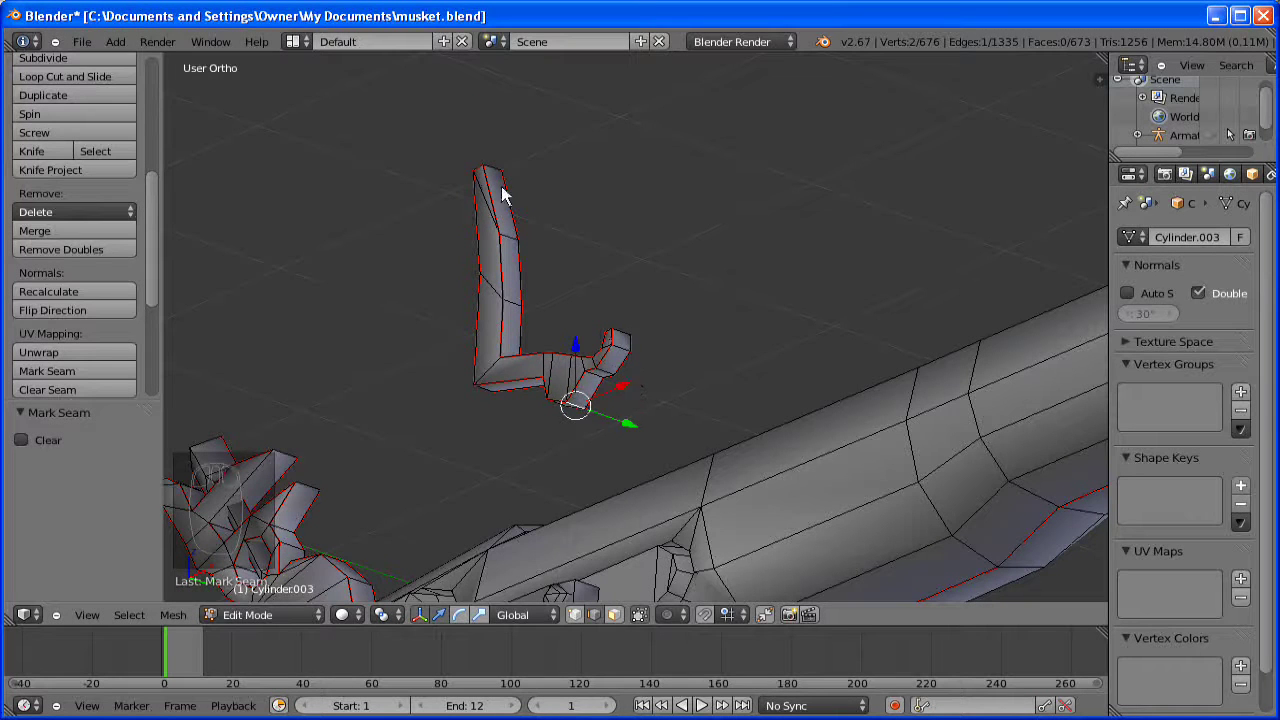
right_click(488, 178, "shift")
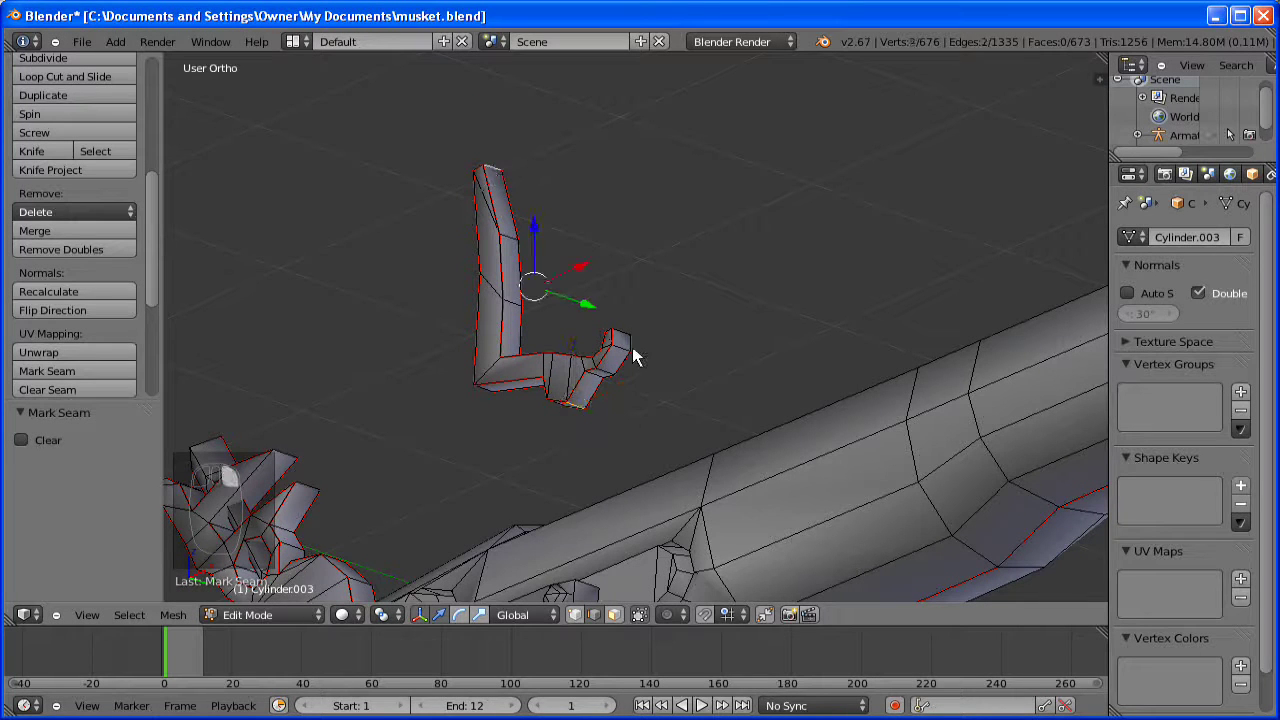
right_click(582, 403)
right_click(490, 177, "shift")
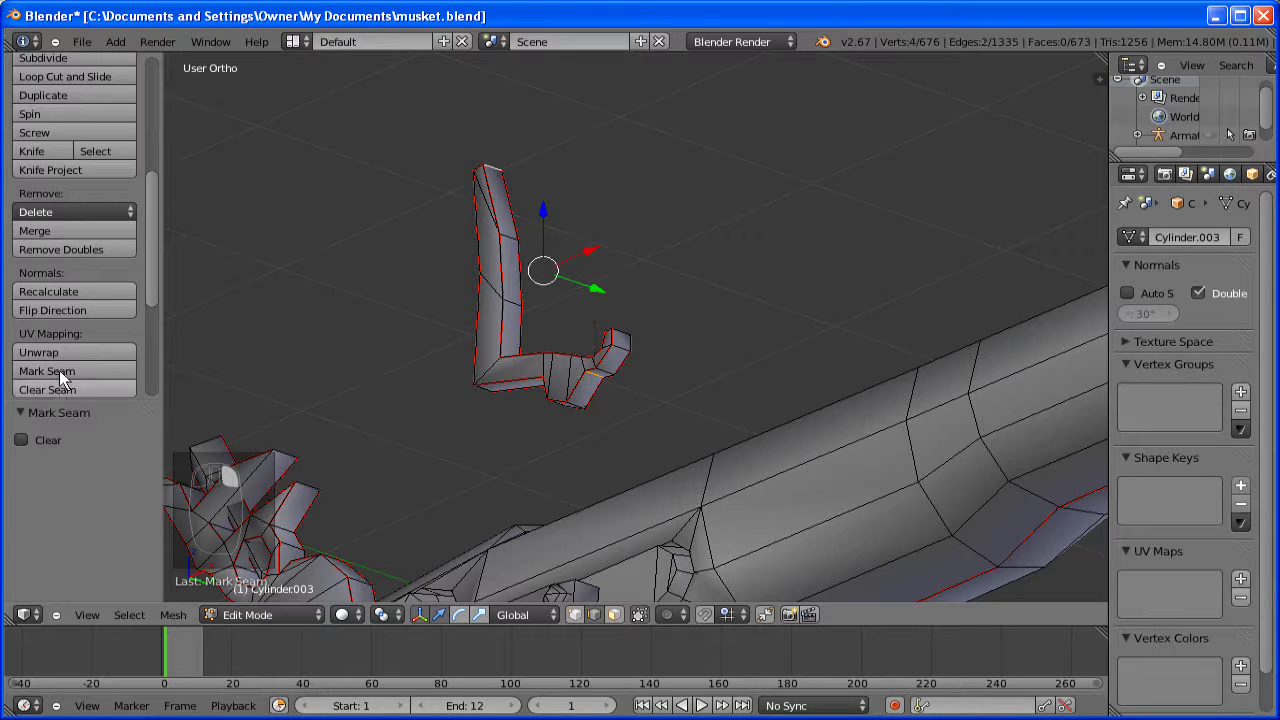
left_click(60, 376)
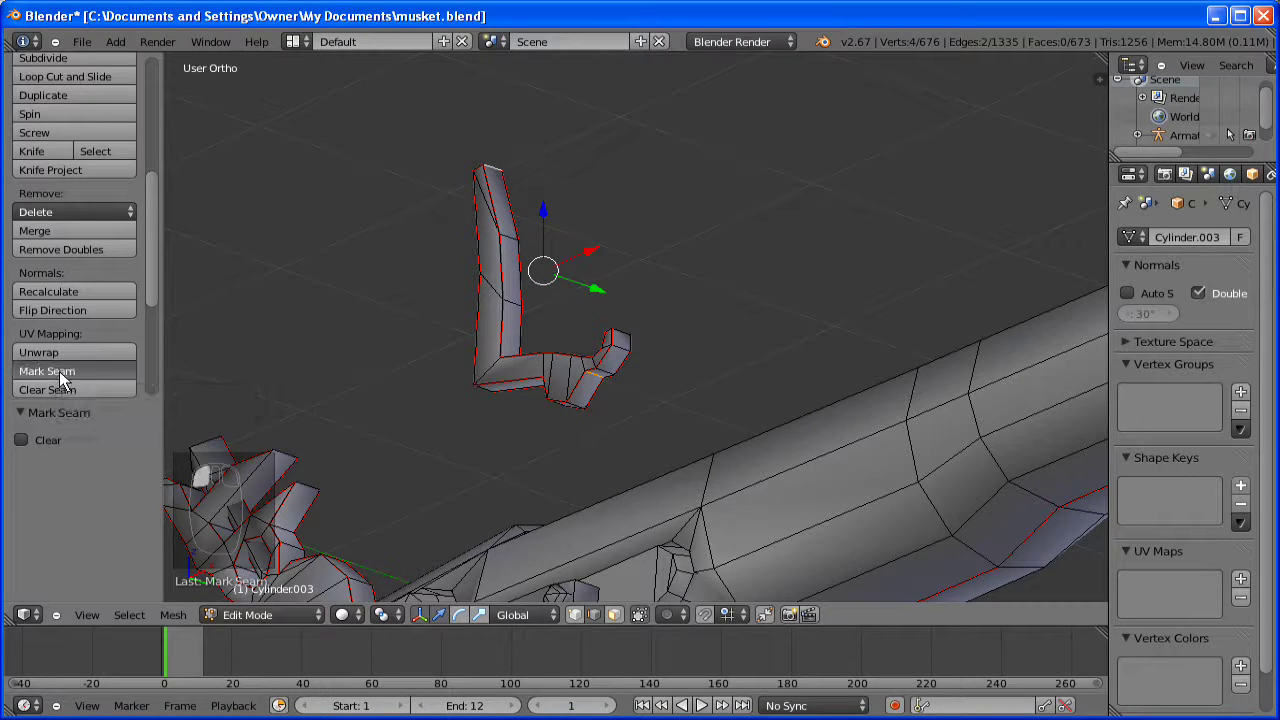
key("a")
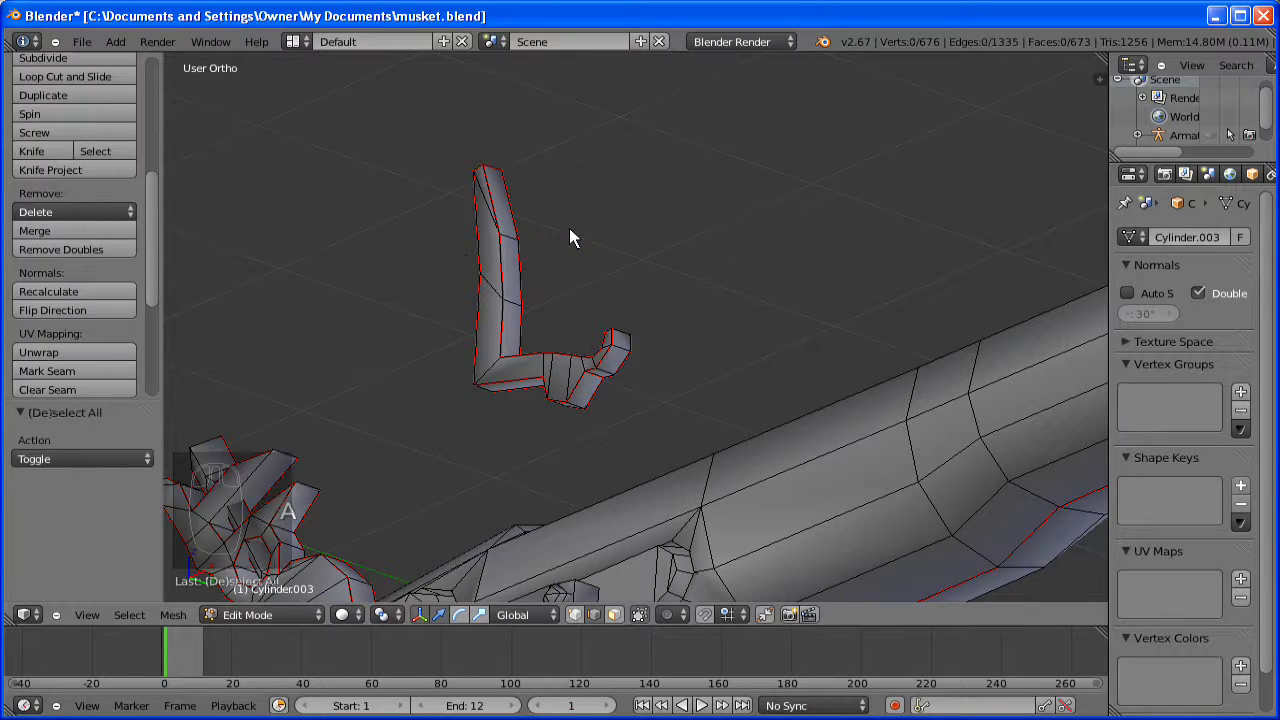
- Mark a seam along the horizontal edge loops through the pointed screw heads on the hammer and the pan, and clear the selection
scroll(569, 228, "down", 5)
middle_click_drag(700, 433, 646, 371)
scroll(660, 385, "up", 6)
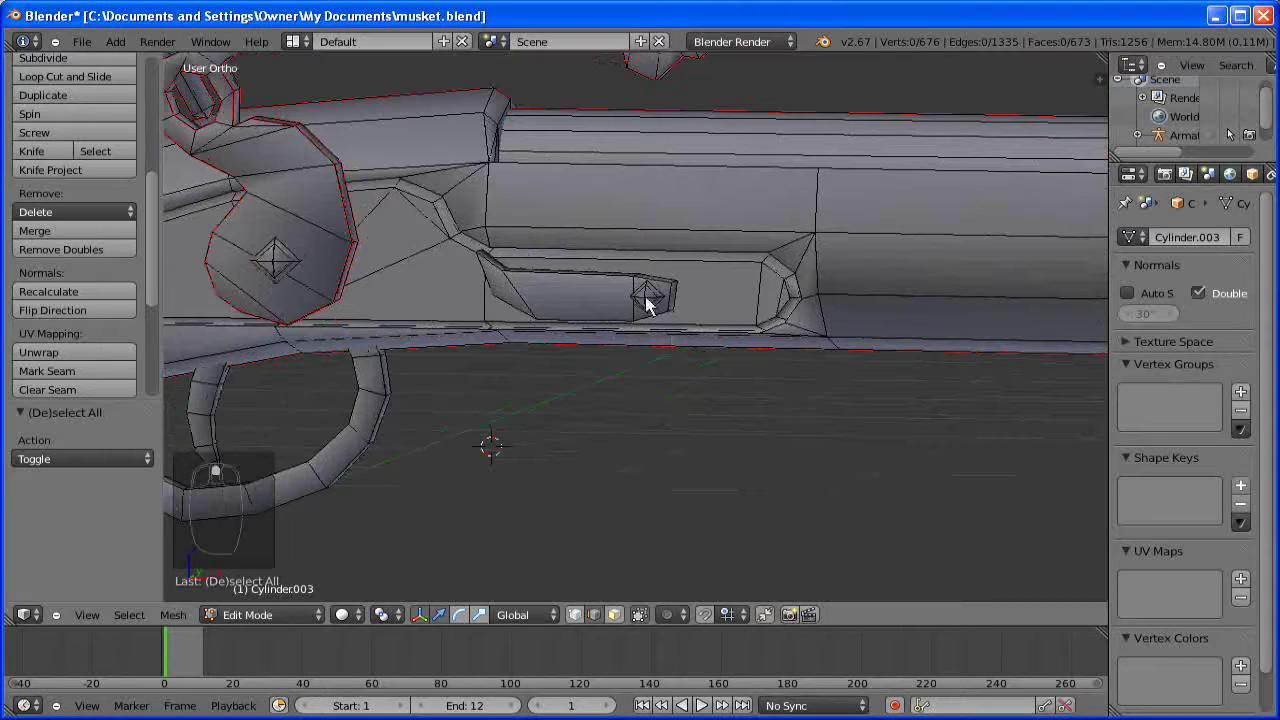
scroll(649, 303, "up", 1)
key("a")
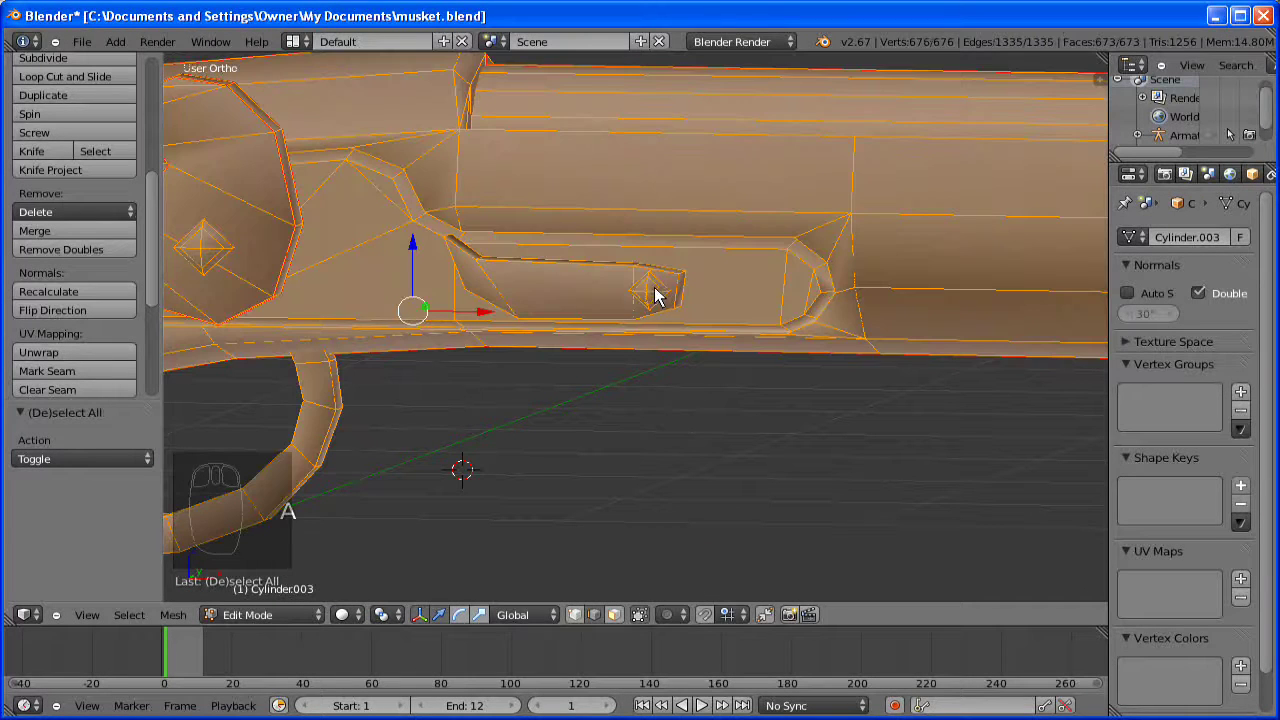
key("a")
right_click(655, 293)
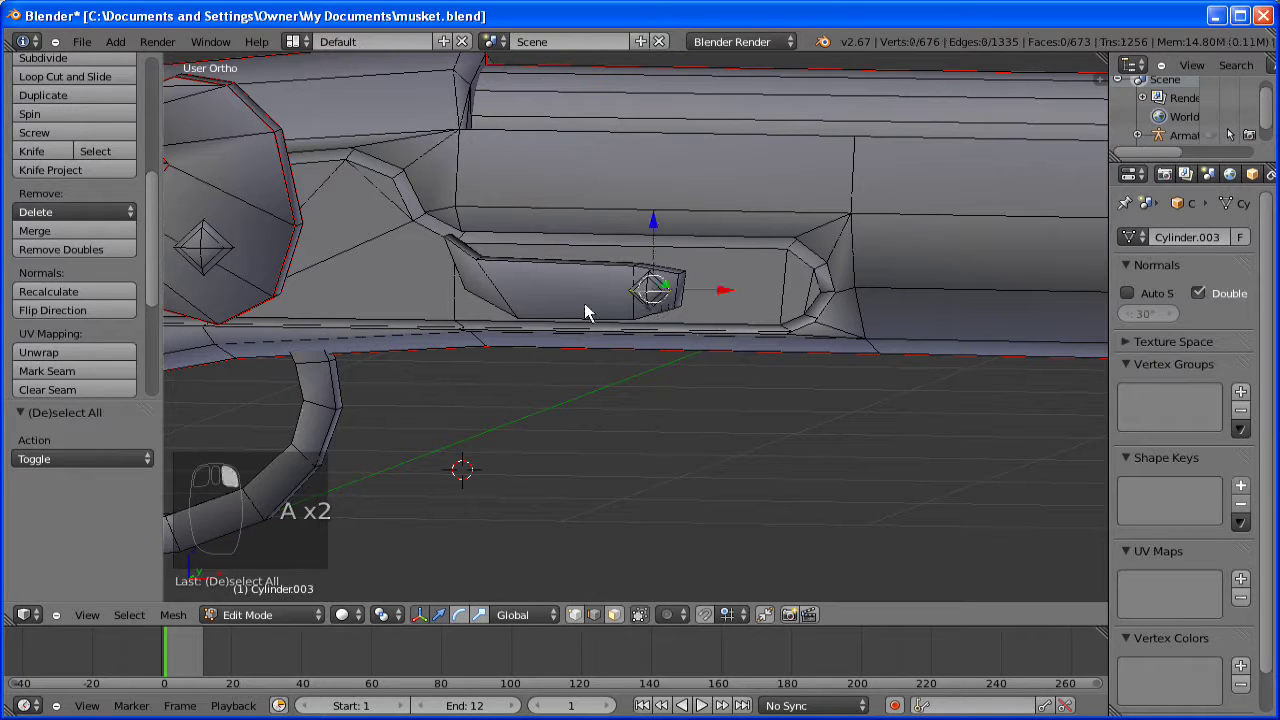
right_click(208, 250)
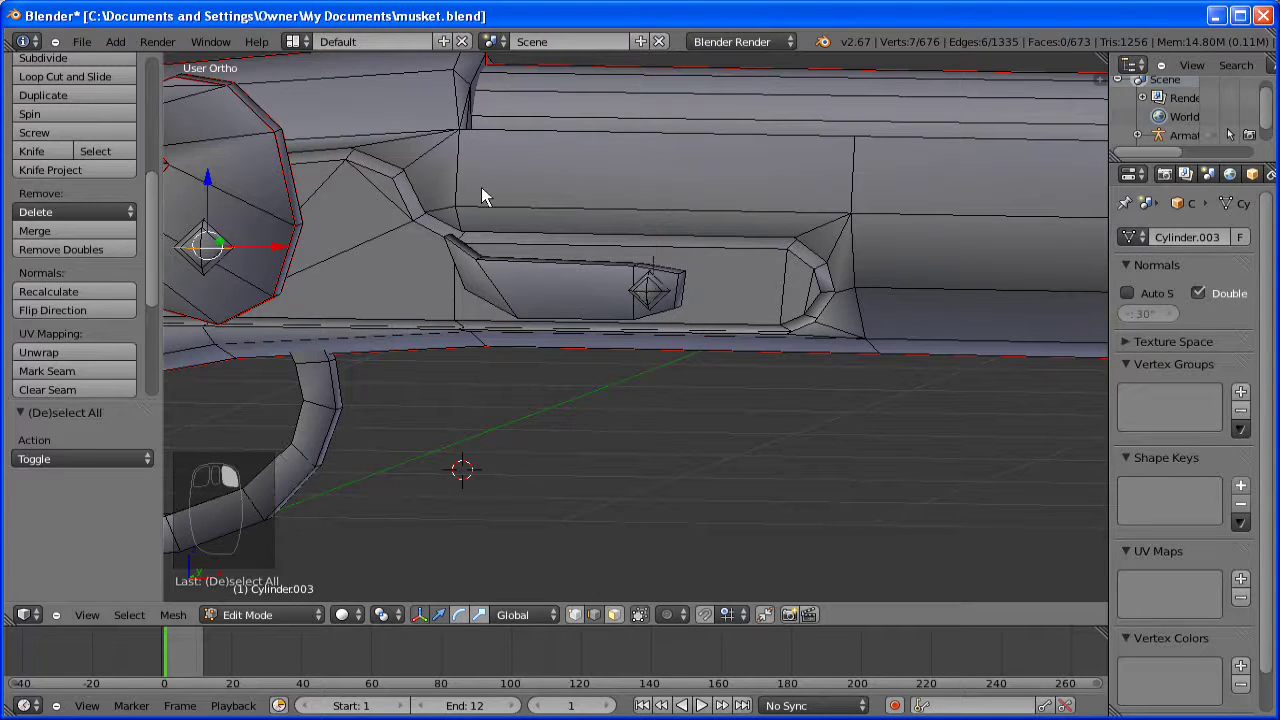
right_click(656, 300, "shift")
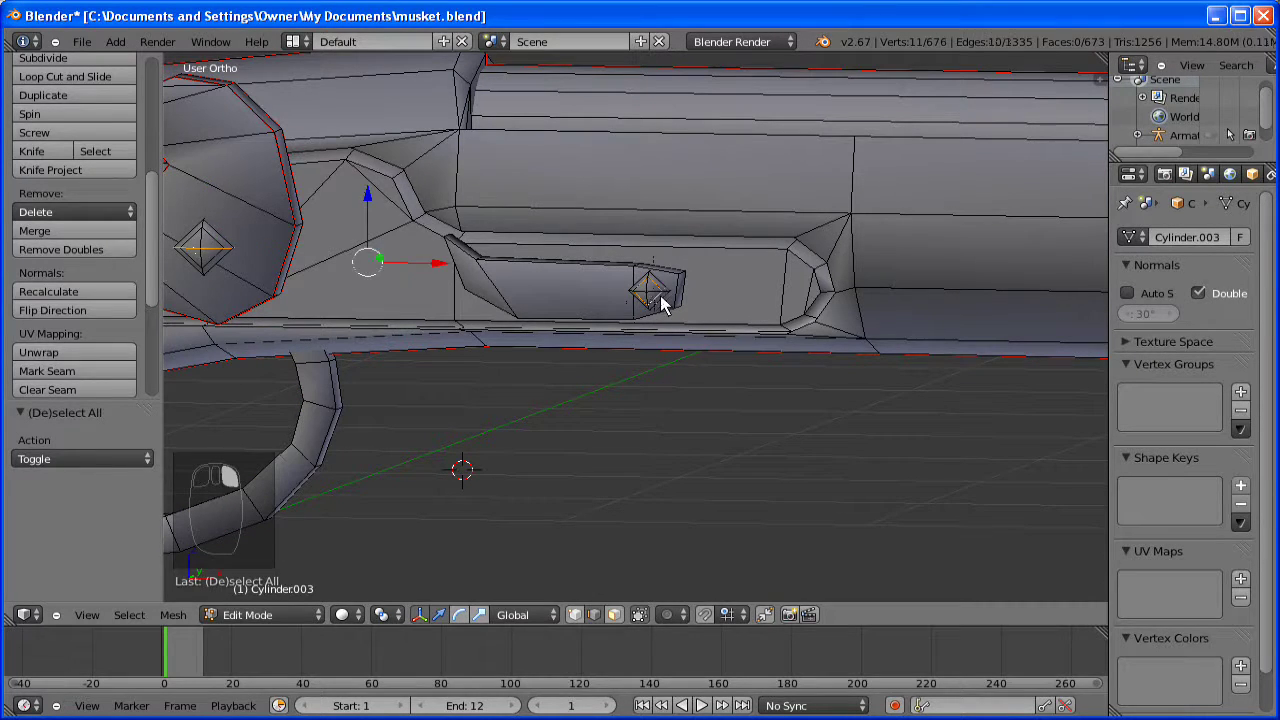
key("ctrl+z")
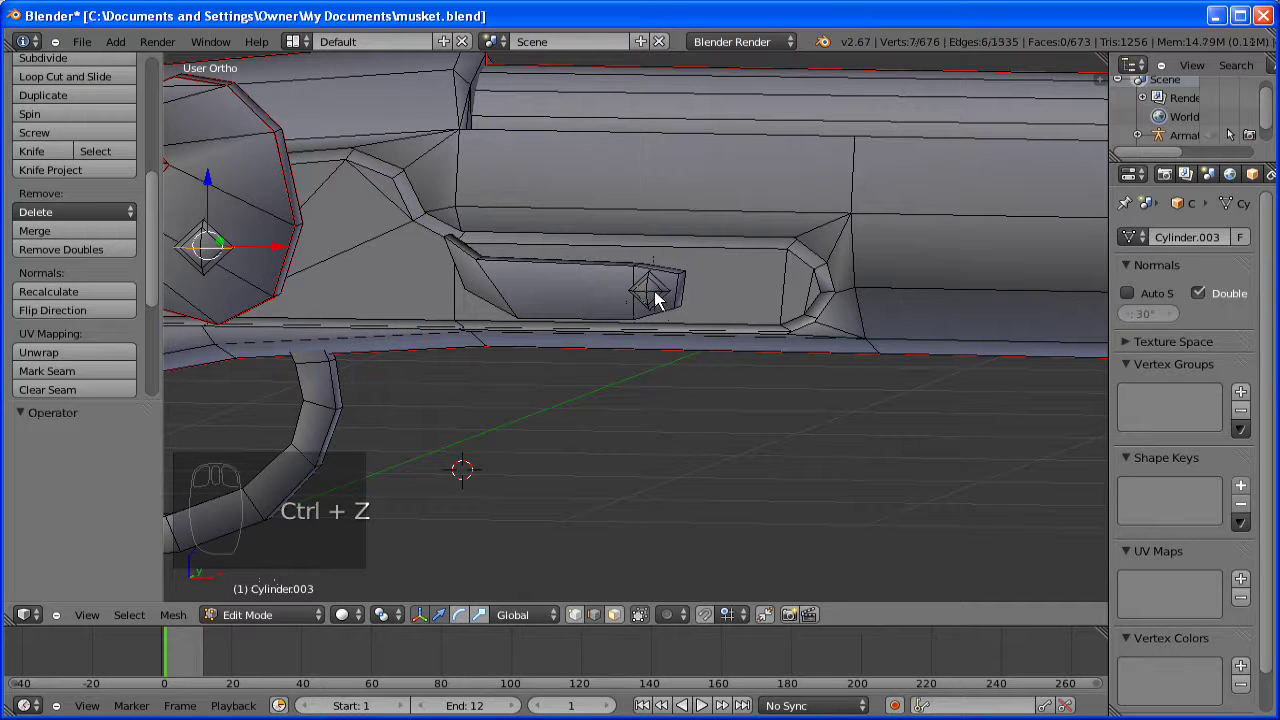
right_click(645, 296, "shift")
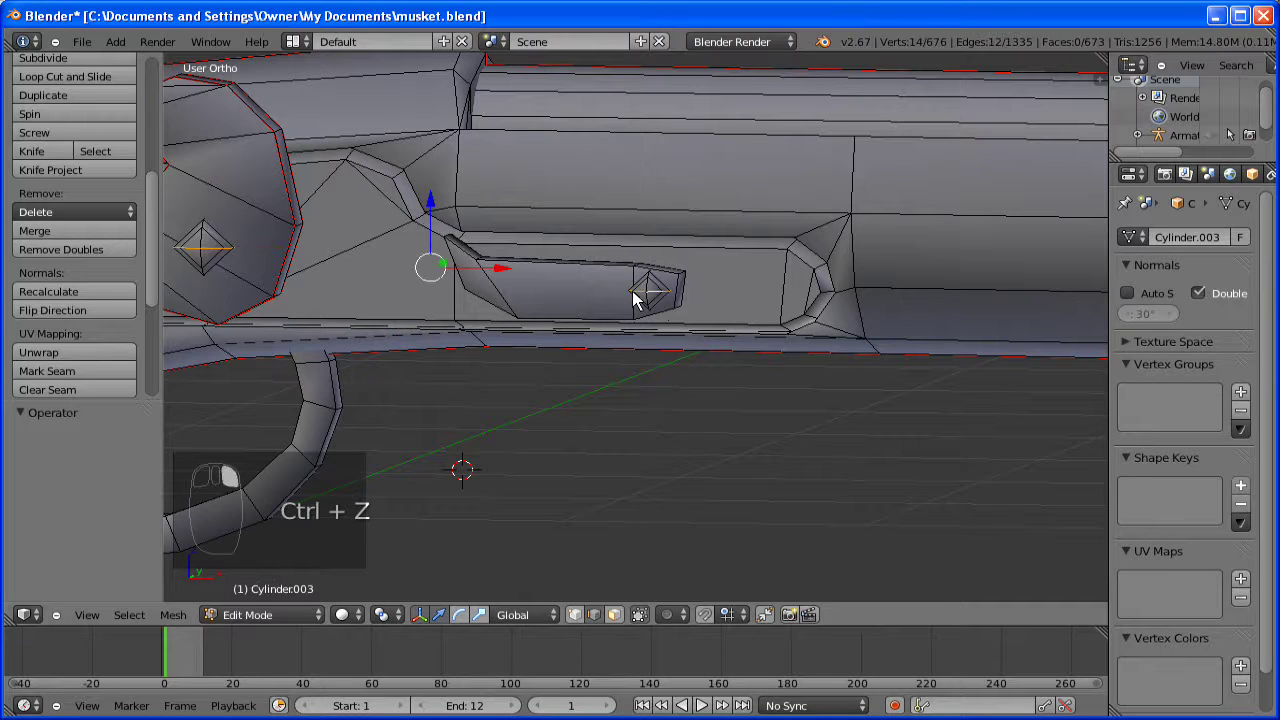
left_click(57, 371)
key("a")
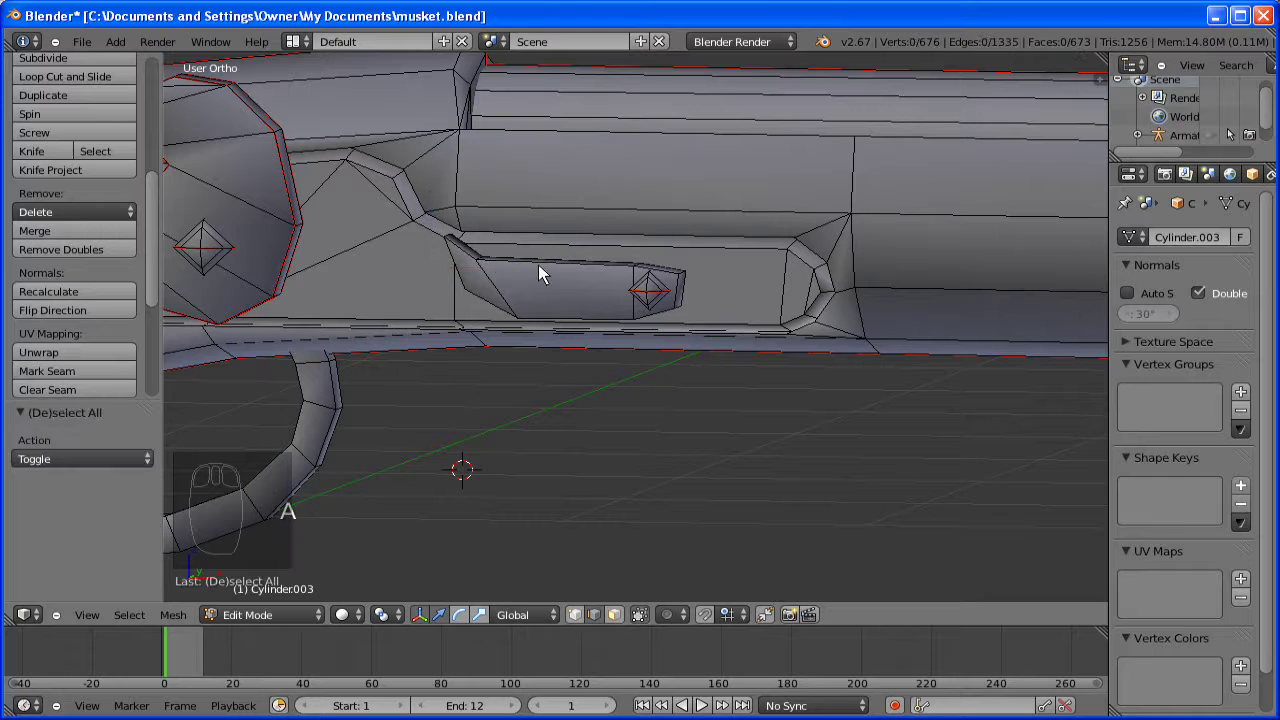
- Mark a seam around the outer face outline of the pan beside the barrel, including both short end edges, and clear the selection
right_click(538, 275, "alt")
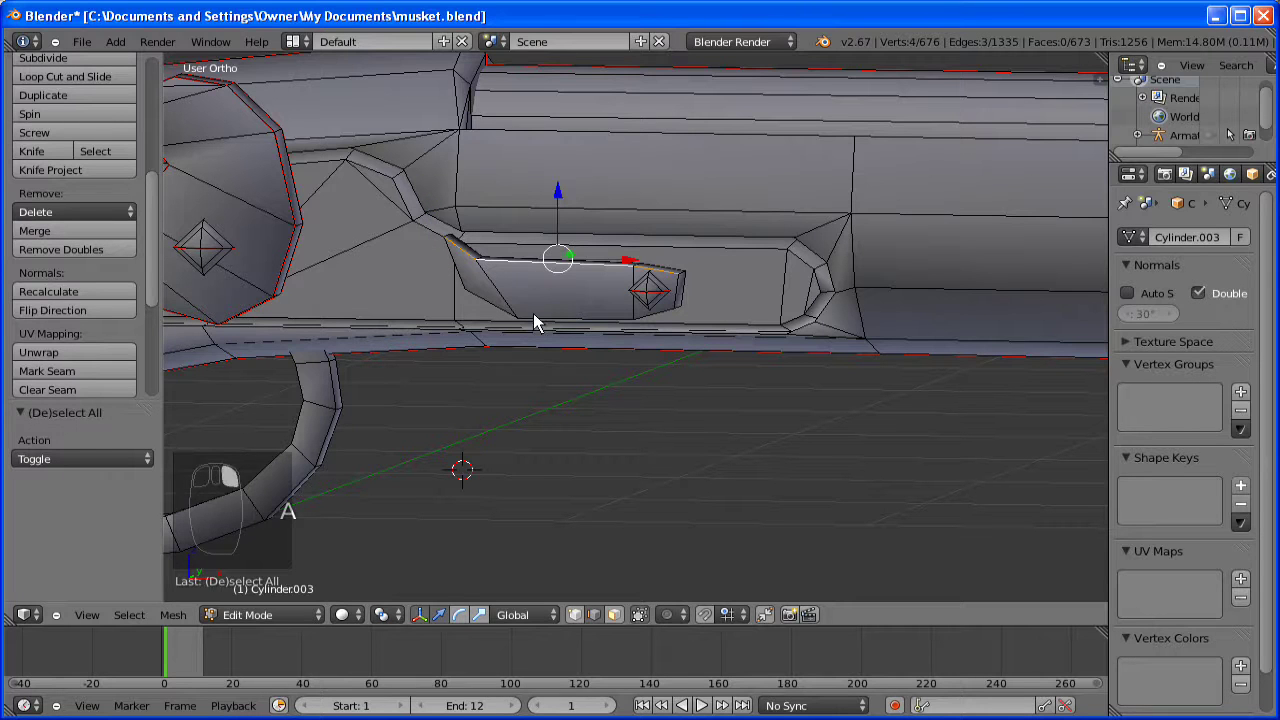
right_click(628, 283, "alt+shift")
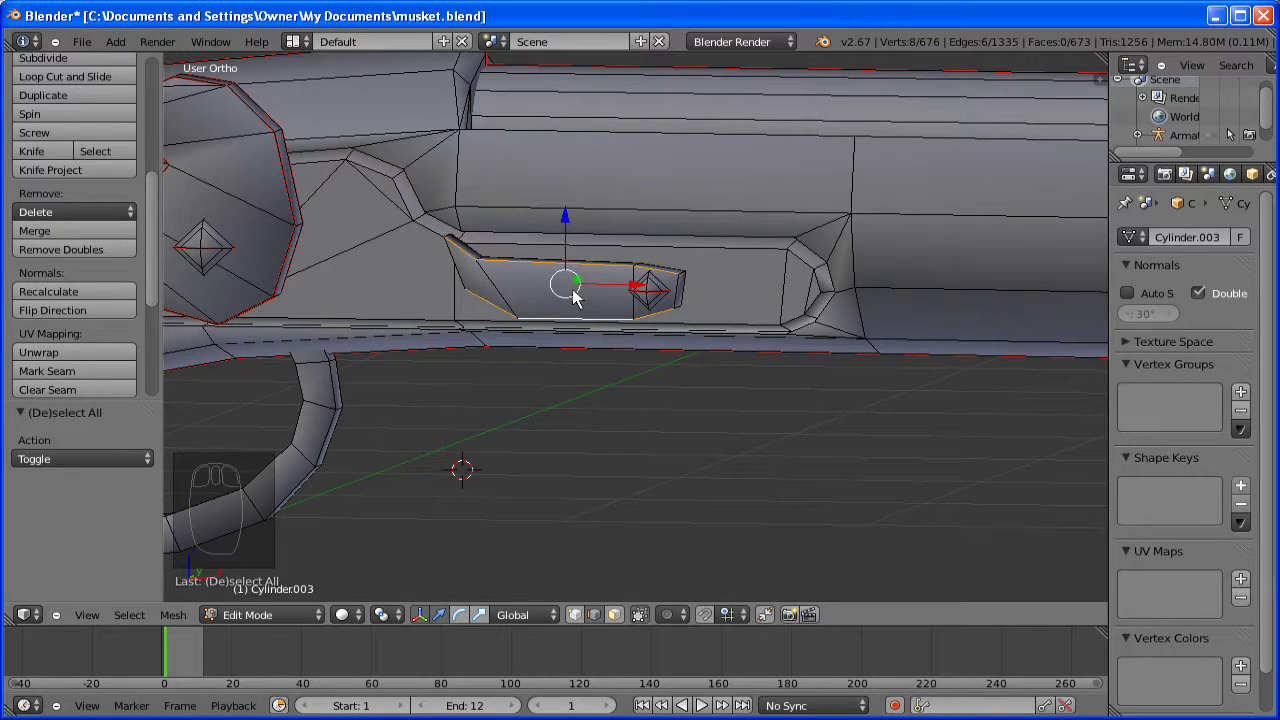
right_click(451, 240, "shift")
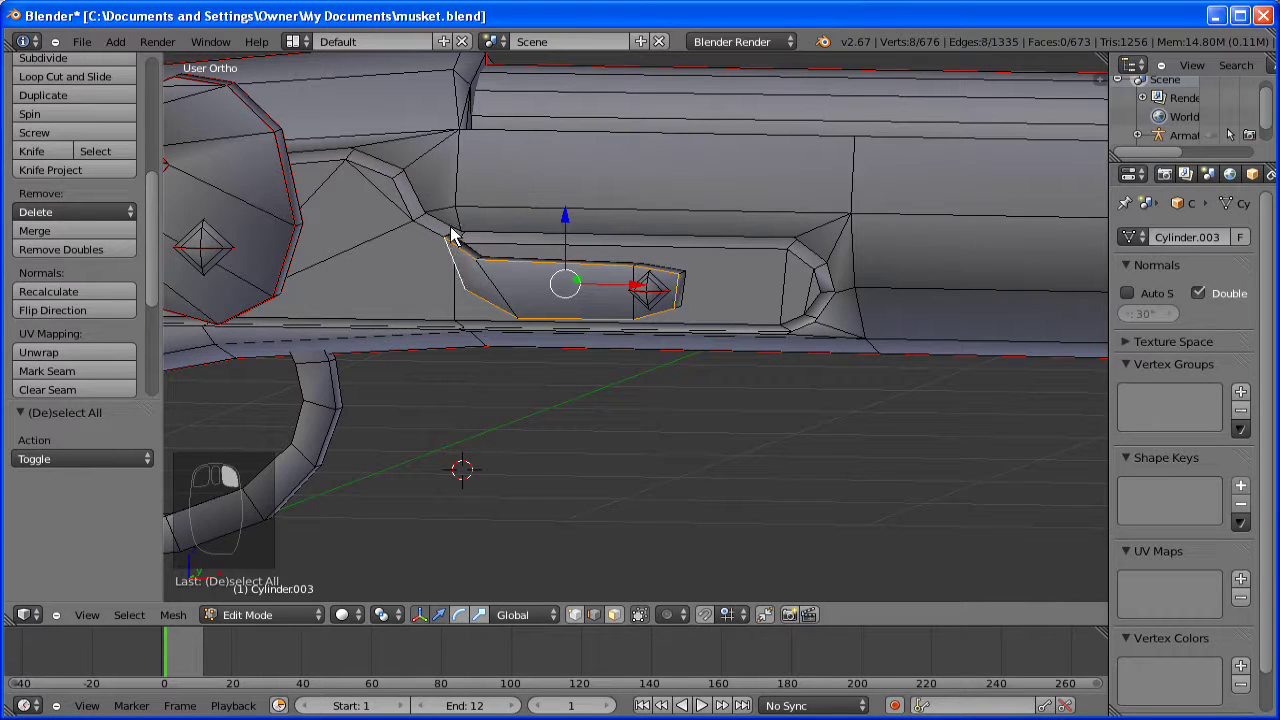
left_click(95, 380)
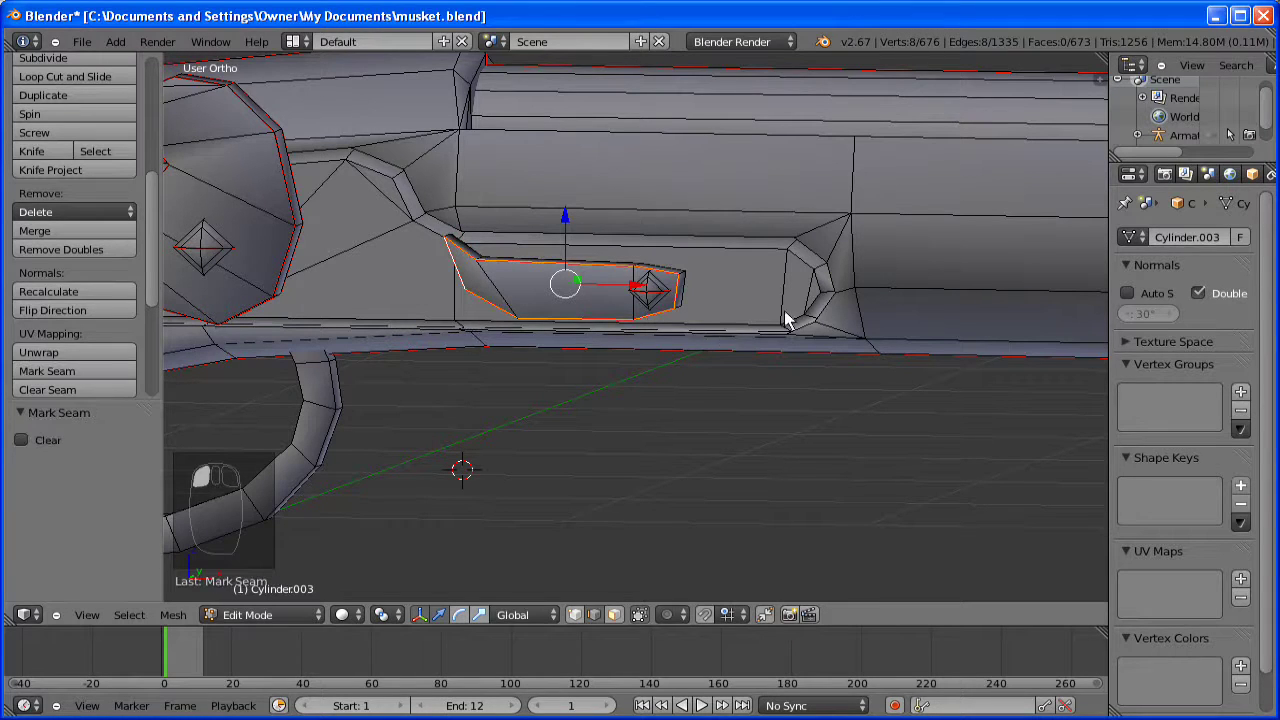
key("a")
- Mark a seam around the pan's inner outline where it meets the lock plate, along its upper, lower and end edges, and clear the selection
middle_click_drag(760, 360, 617, 352)
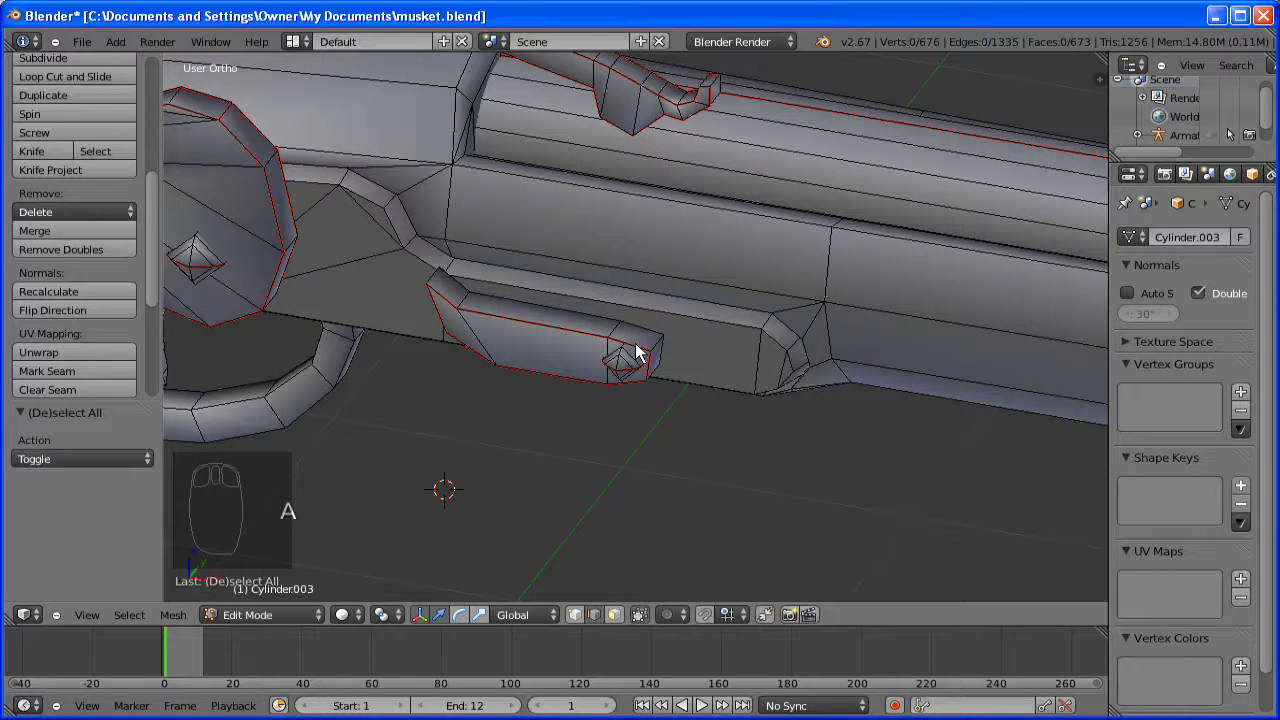
right_click(630, 340, "alt")
middle_click_drag(597, 420, 640, 208)
right_click(781, 214, "alt+shift")
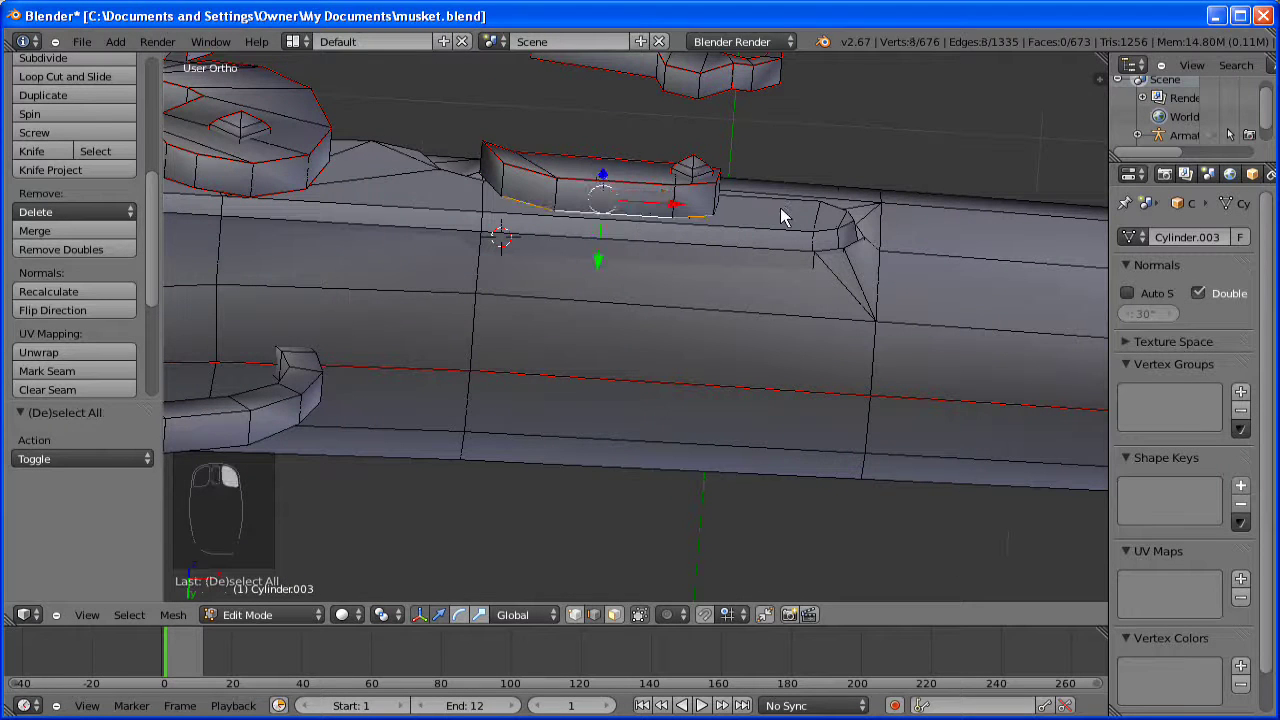
middle_click_drag(634, 323, 634, 323)
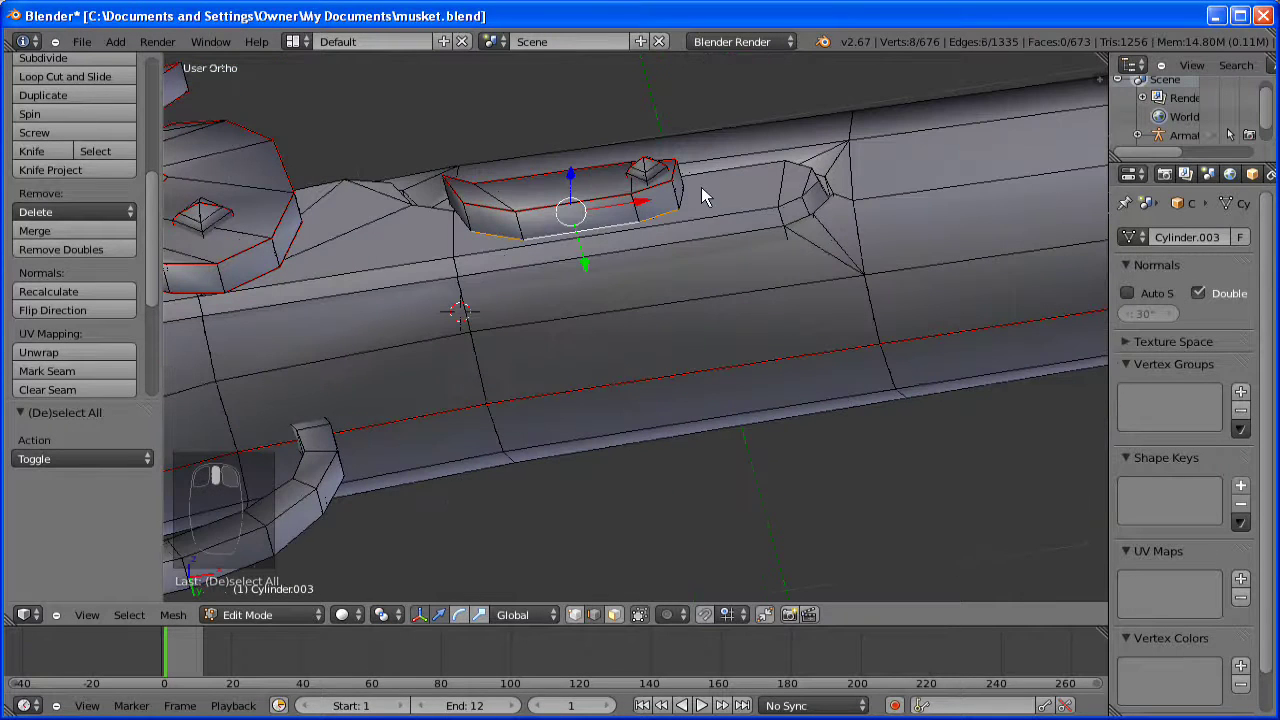
right_click(590, 245, "shift")
middle_click_drag(616, 251, 571, 171)
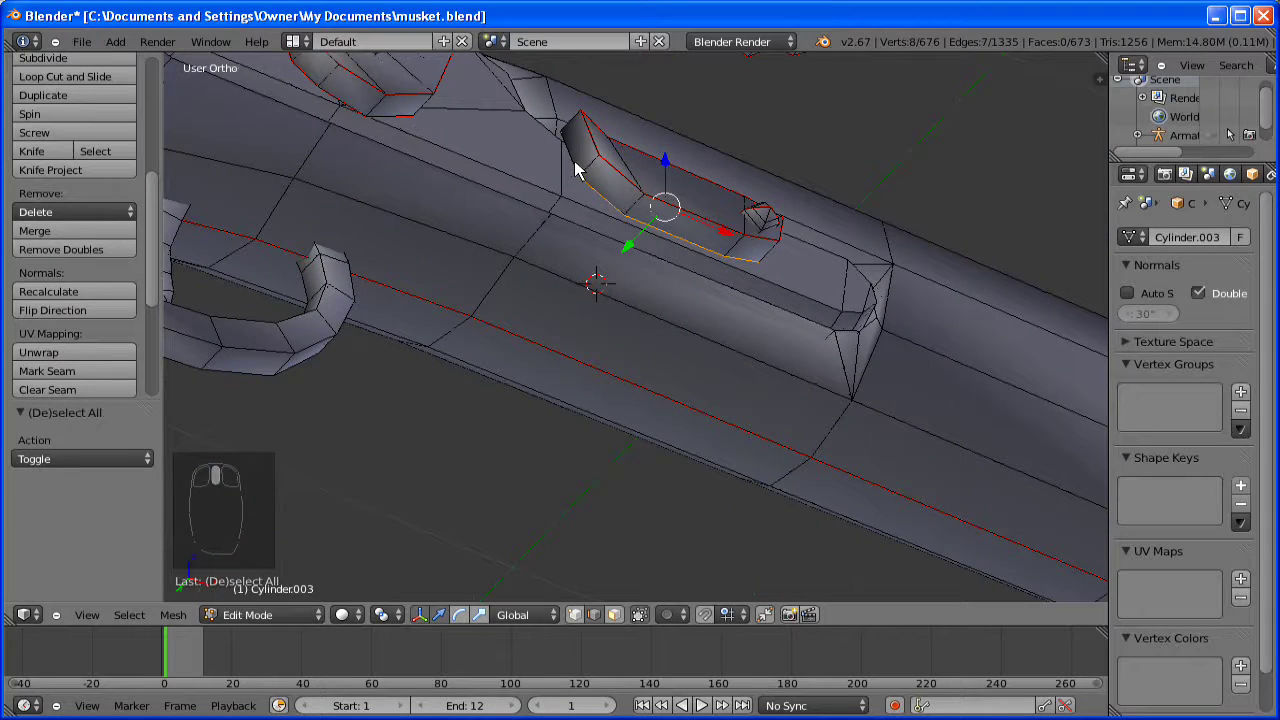
right_click(572, 172, "shift")
middle_click_drag(625, 247, 498, 414)
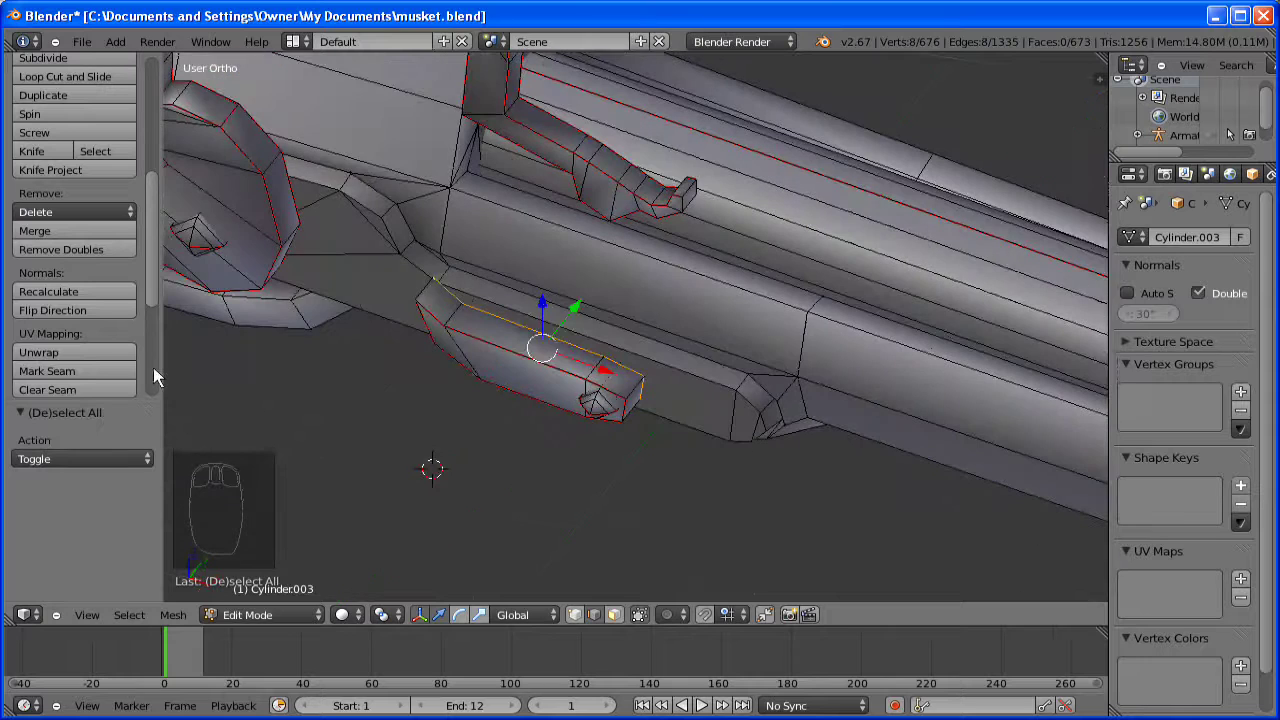
left_click(91, 371)
key("a")
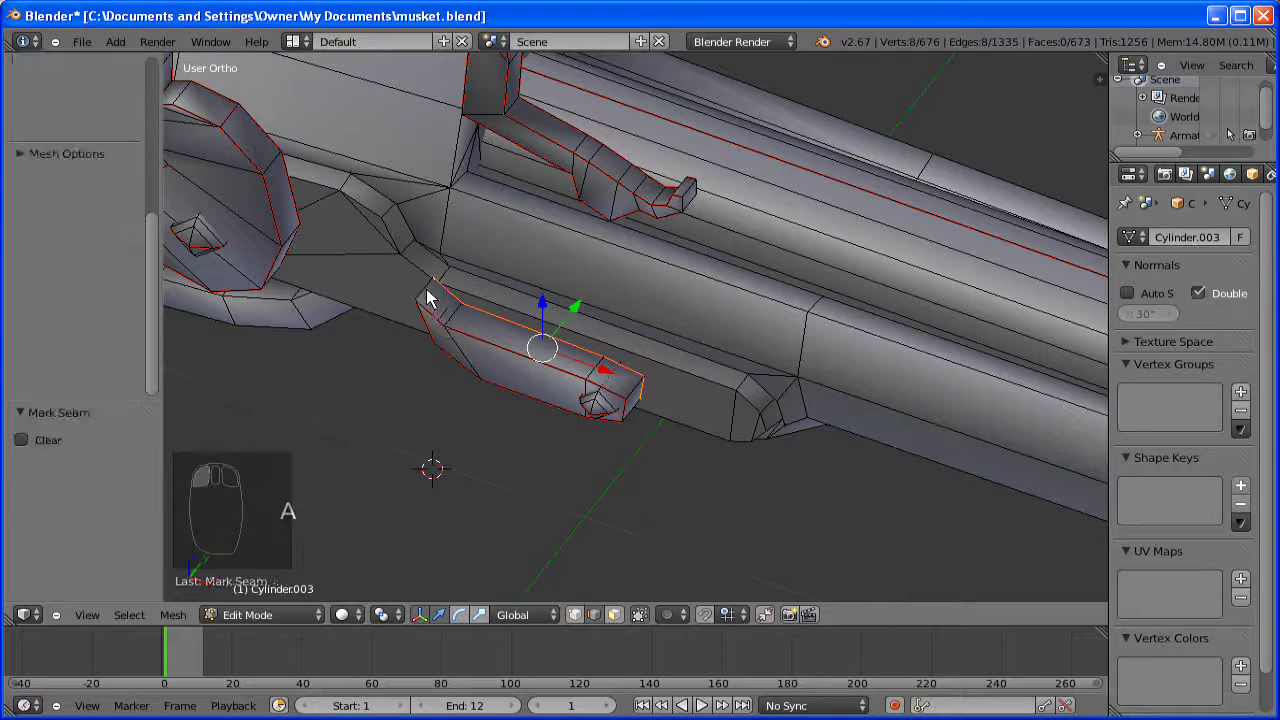
- Mark a seam on the short edge crossing the pan's rim at the pointed end nearest the hammer, and clear the selection
right_click(400, 305)
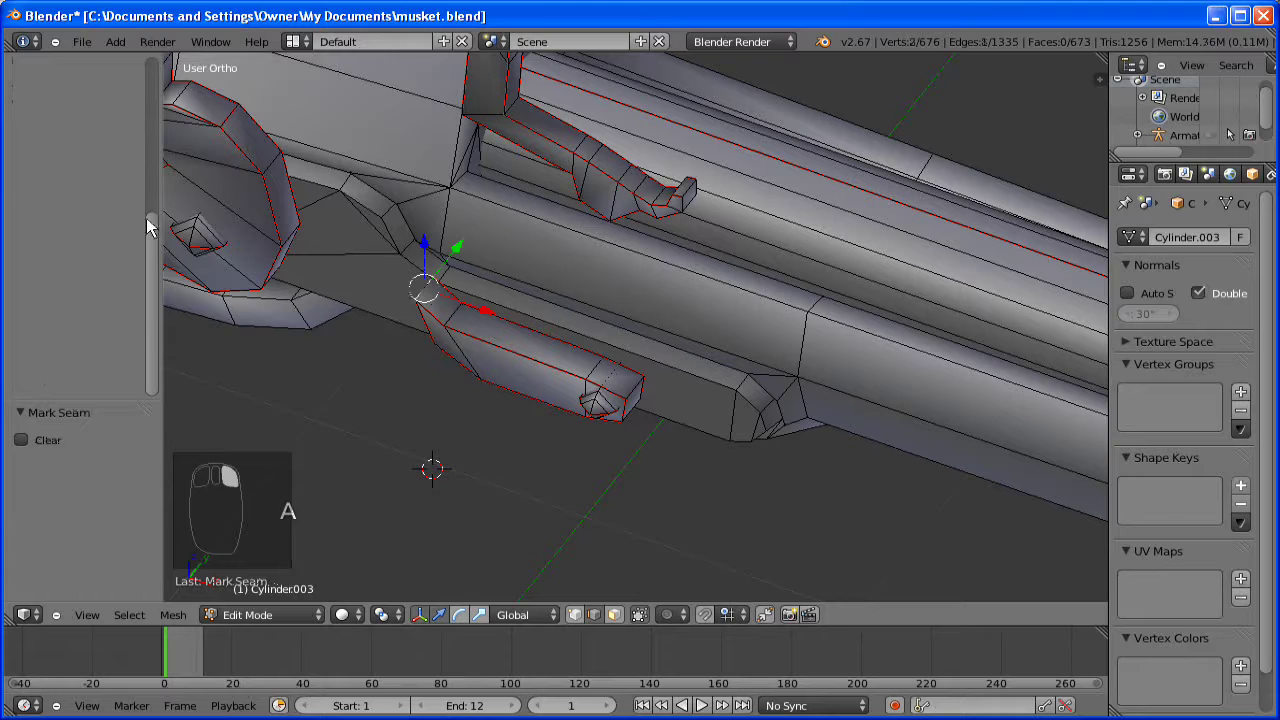
left_click_drag(149, 217, 149, 98)
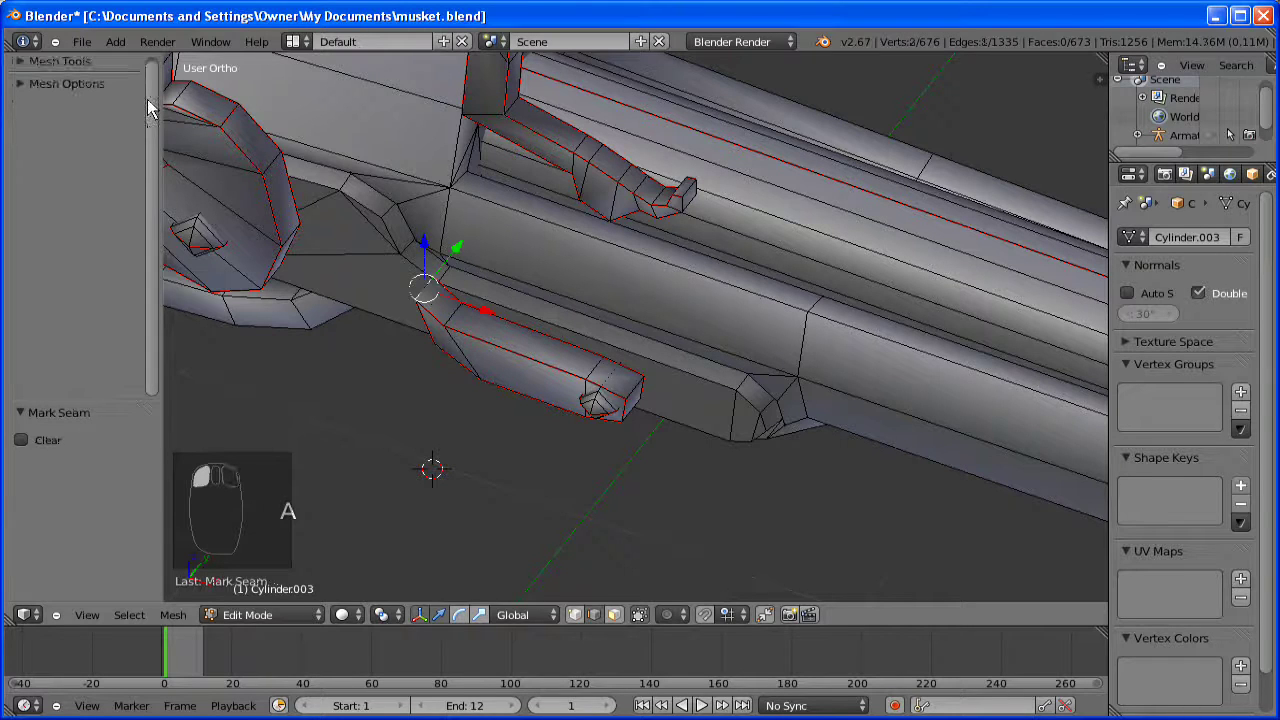
left_click(27, 64)
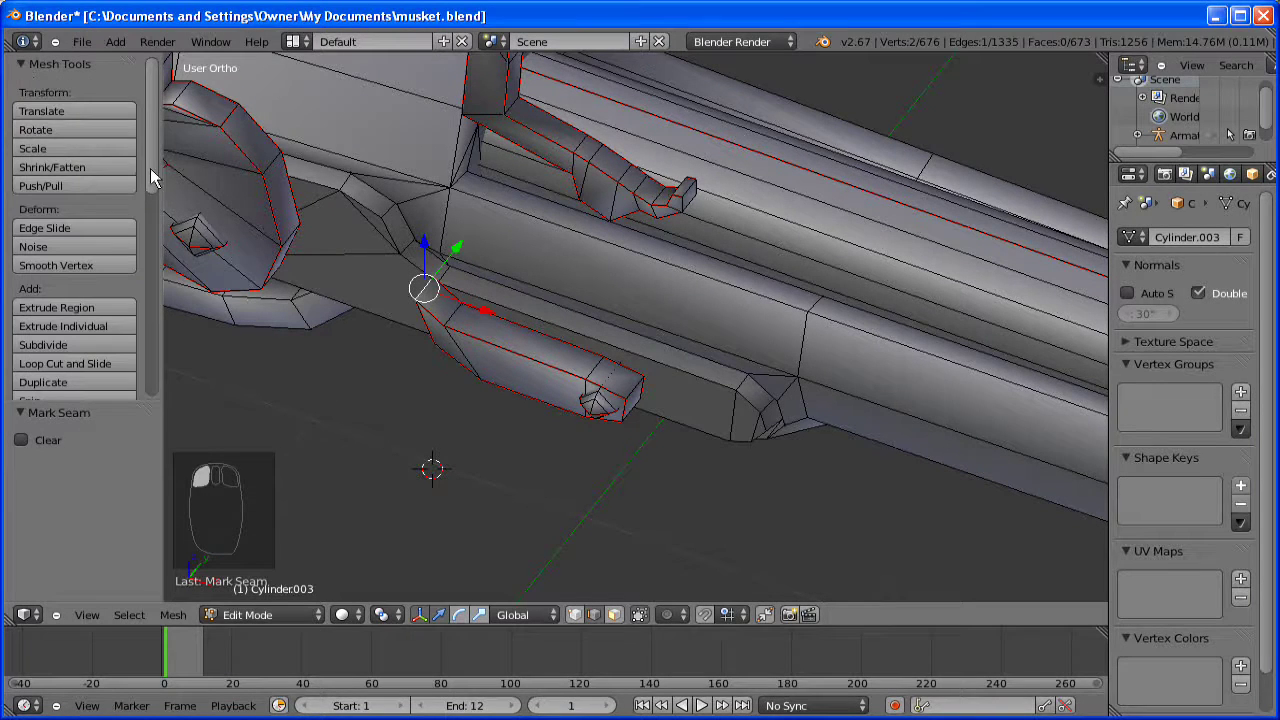
left_click_drag(164, 286, 158, 284)
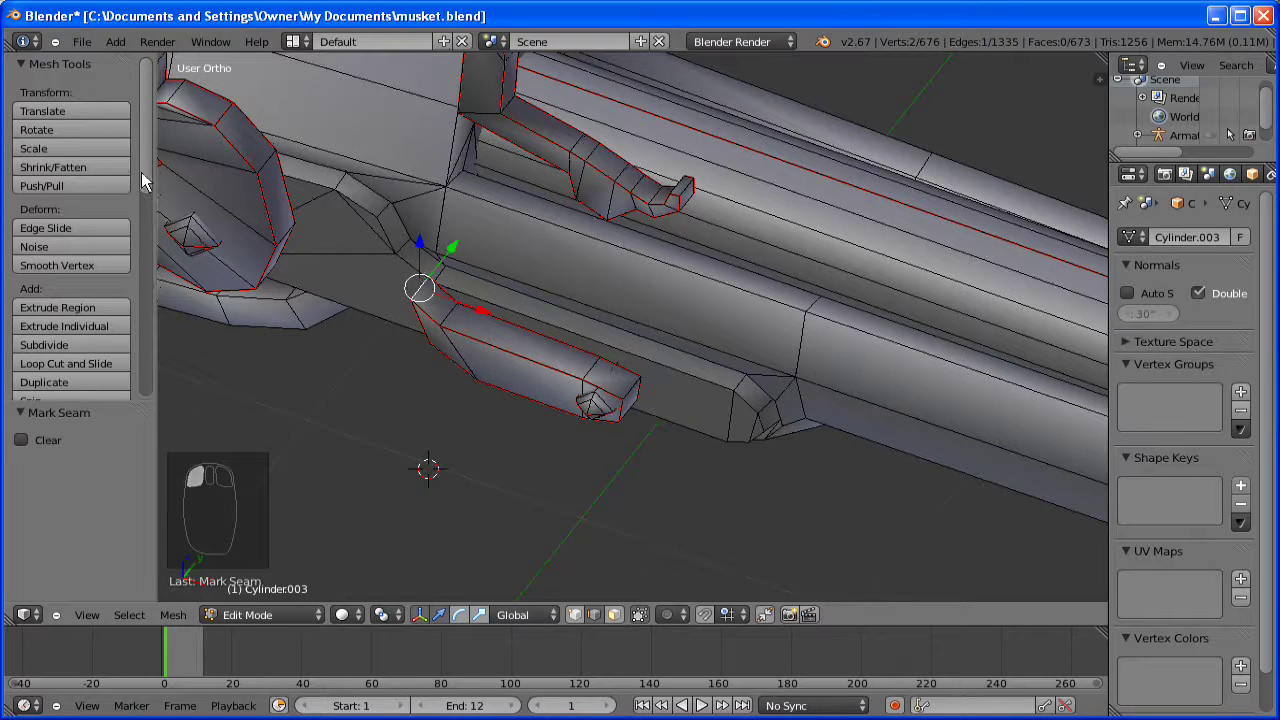
scroll(145, 285, "down", 5)
scroll(145, 288, "down", 1)
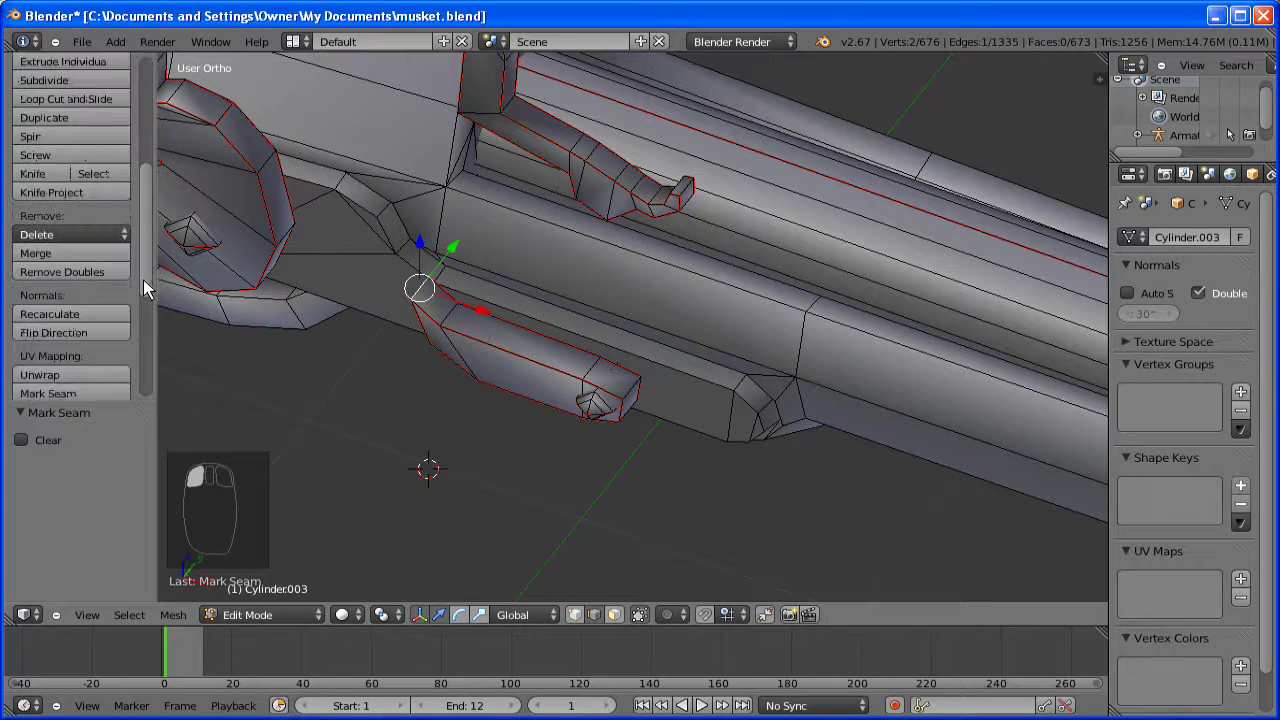
scroll(145, 320, "down", 2)
scroll(145, 320, "down", 1)
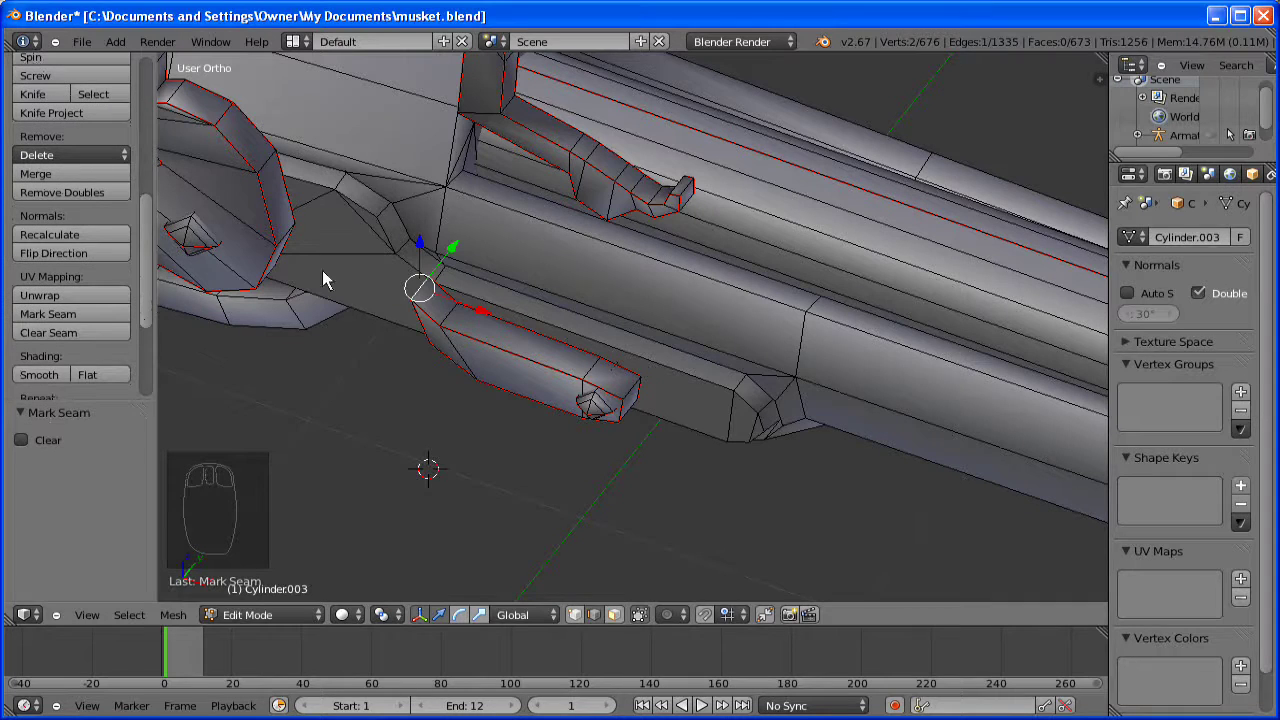
left_click(110, 314)
key("a")
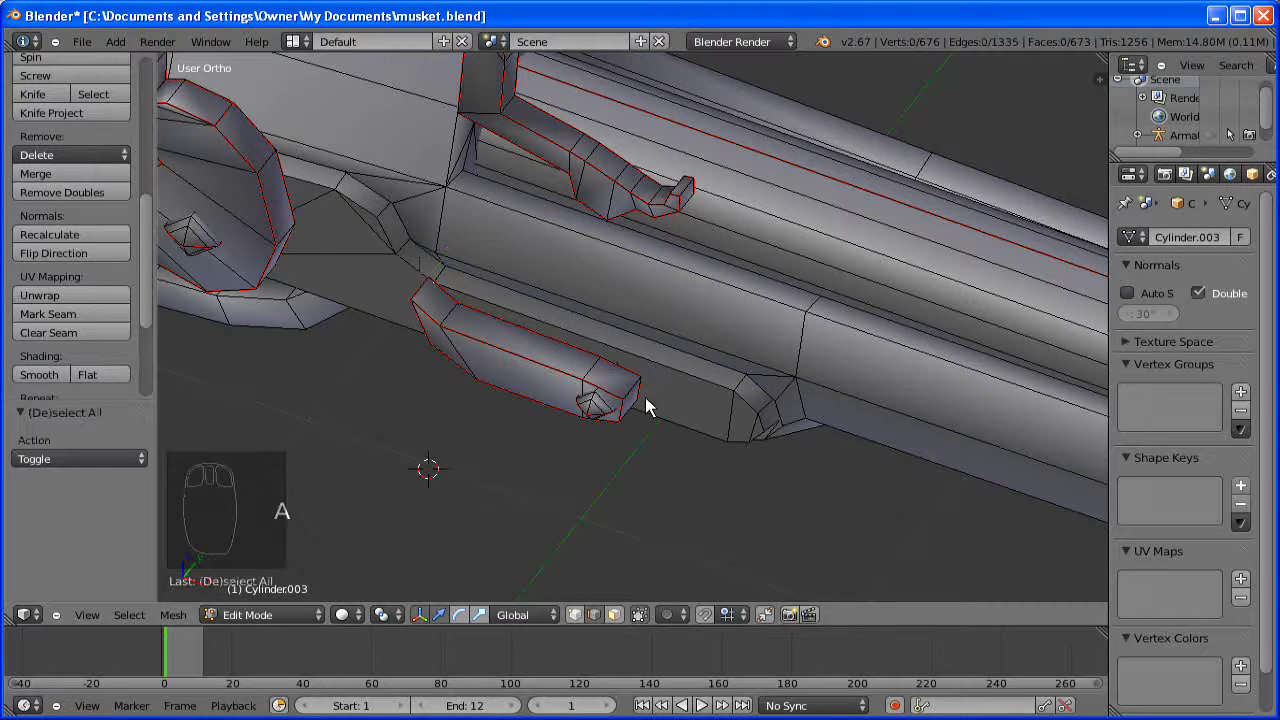
- Mark a seam on the short lower edge crossing the pan's rim at the screw-head end, and clear the selection
middle_click_drag(610, 362, 608, 354)
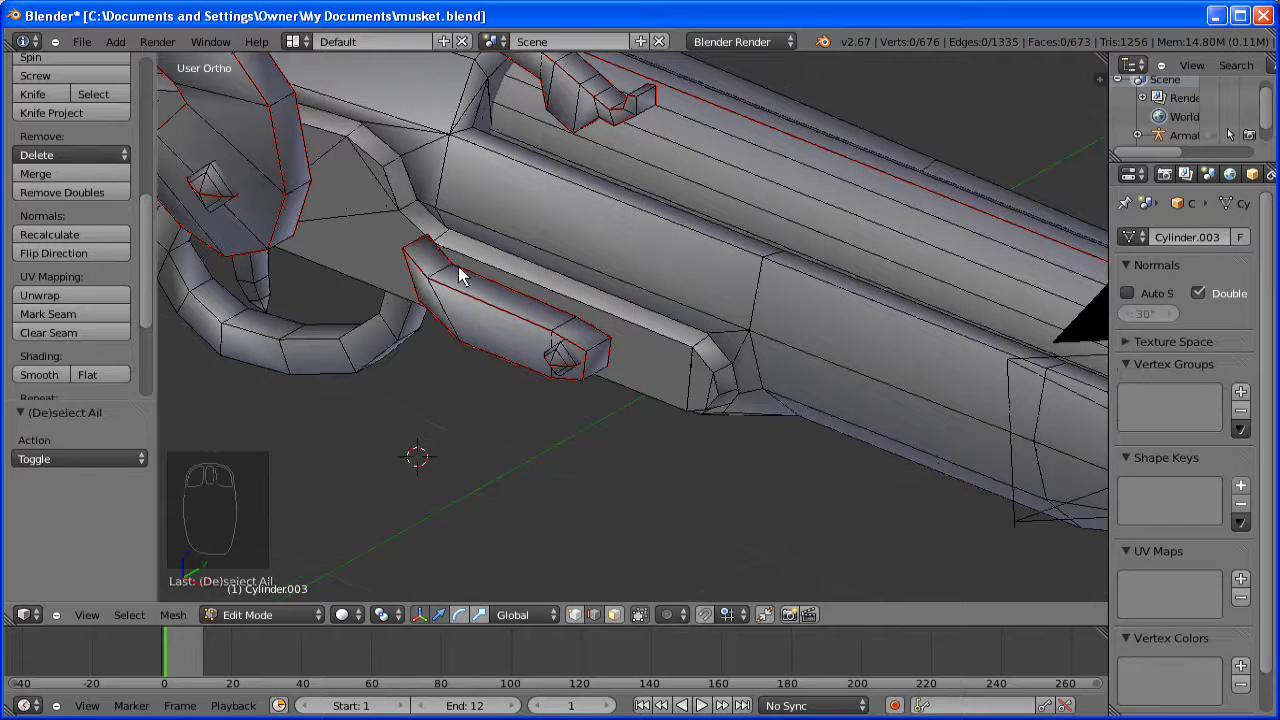
scroll(460, 268, "down", 1)
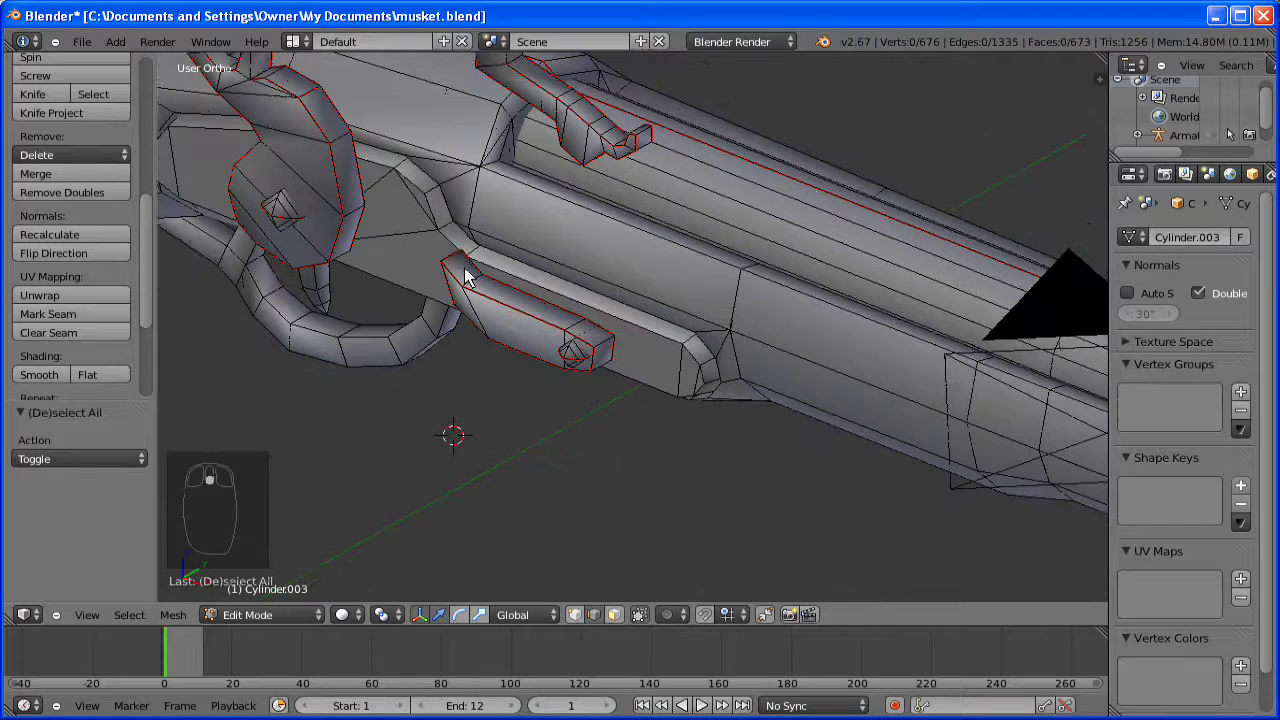
right_click(601, 366)
left_click(45, 314)
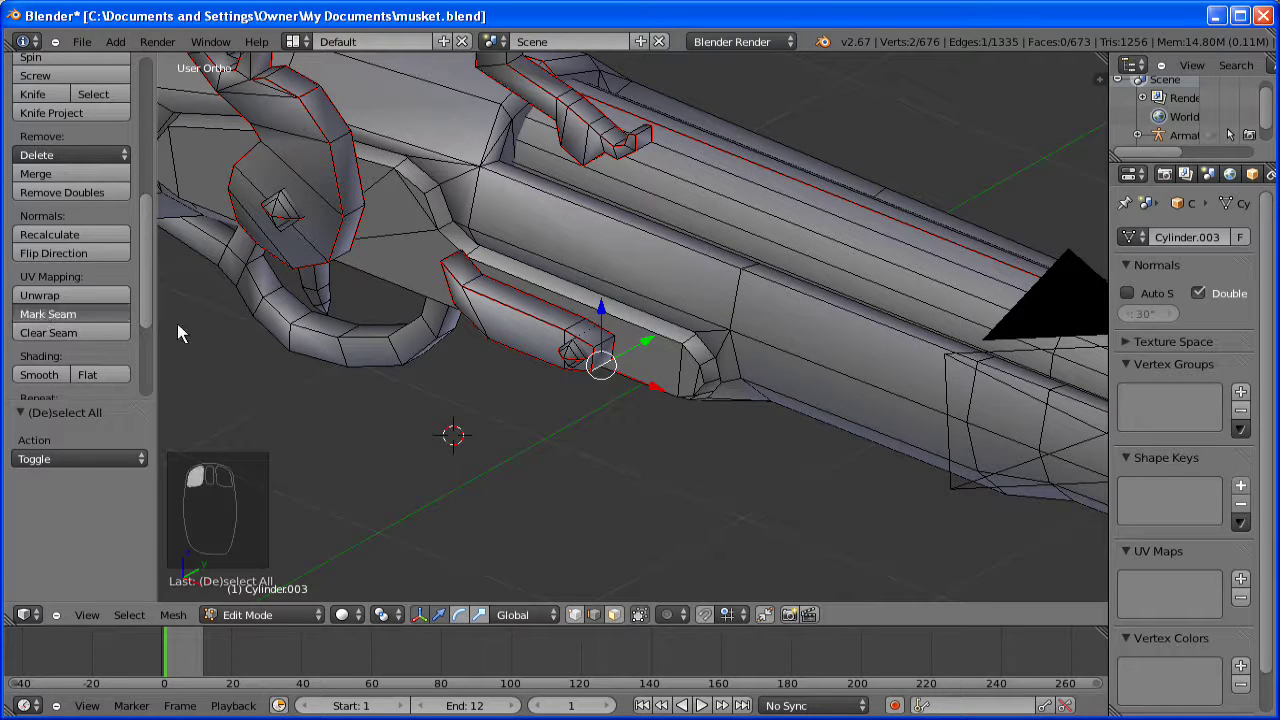
key("a")
- Mark a seam along the lock plate's embedded outline loop, allowing hidden edges to be selected only while picking it
middle_click_drag(604, 362, 886, 214, "shift")
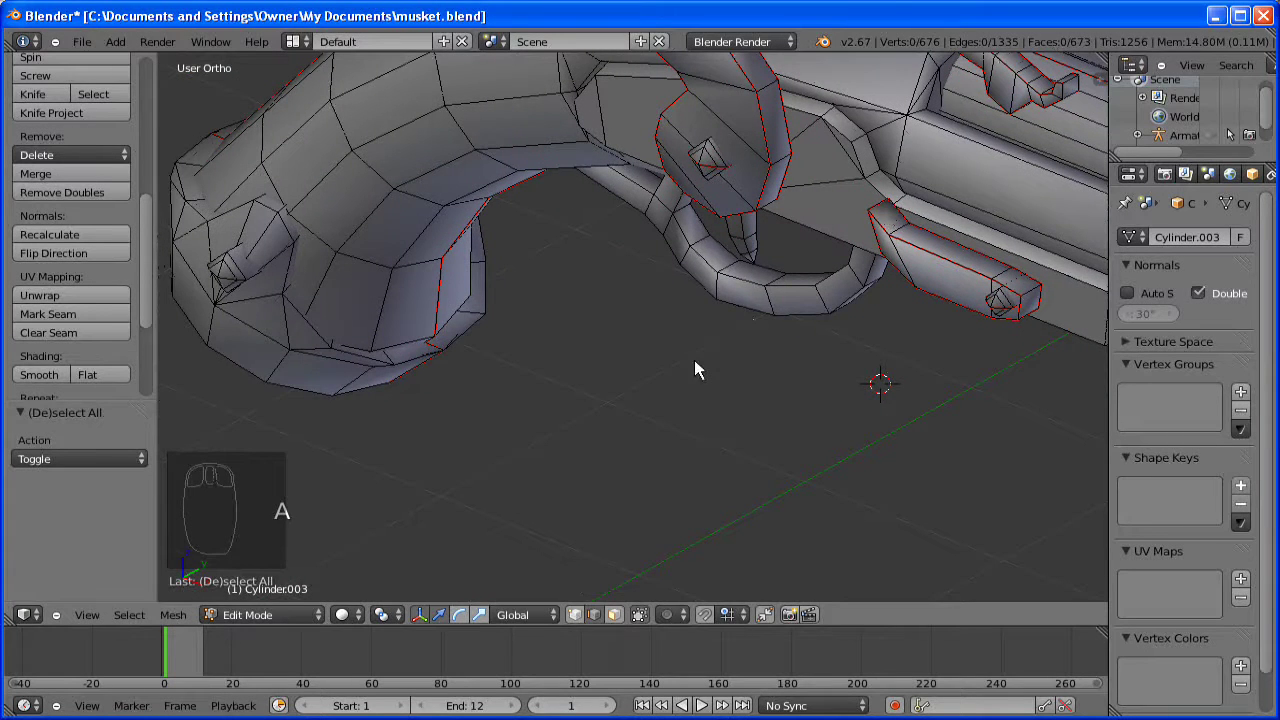
middle_click_drag(694, 360, 577, 404, "shift")
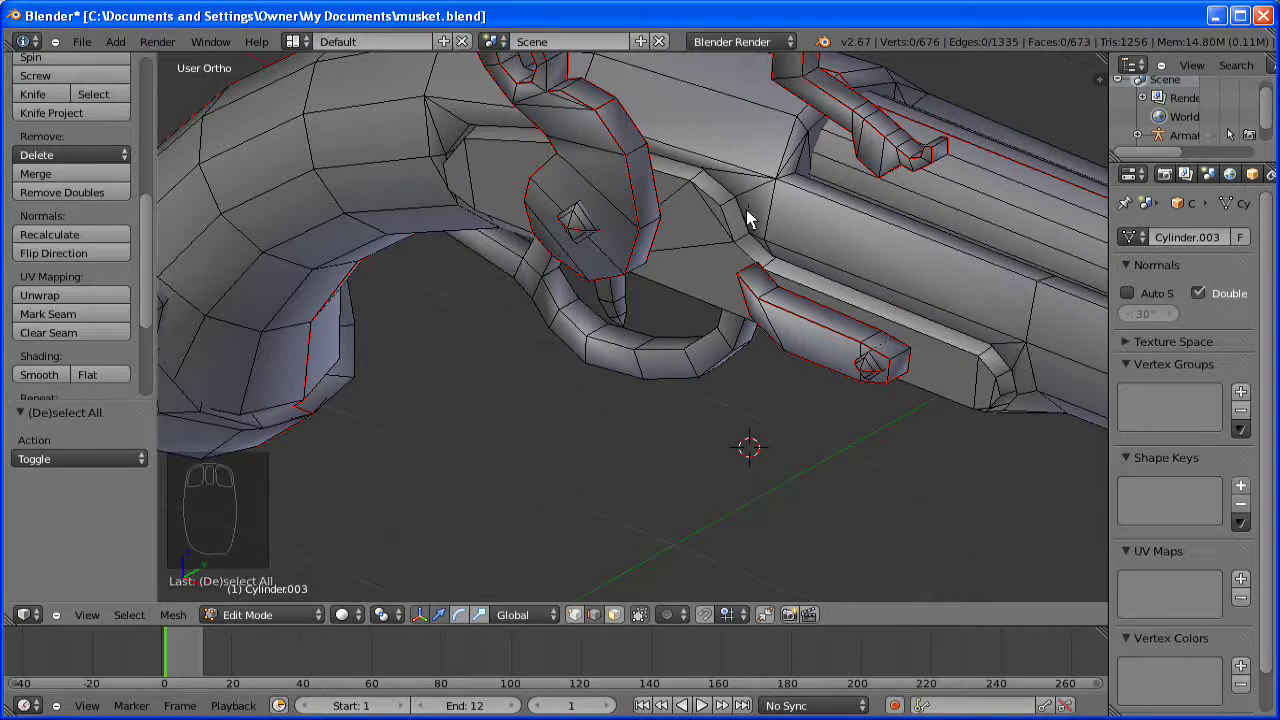
scroll(810, 230, "up", 1)
mouse_move(877, 177)
middle_mouse_down()
mouse_move(910, 144)
mouse_move(893, 190)
middle_mouse_up()
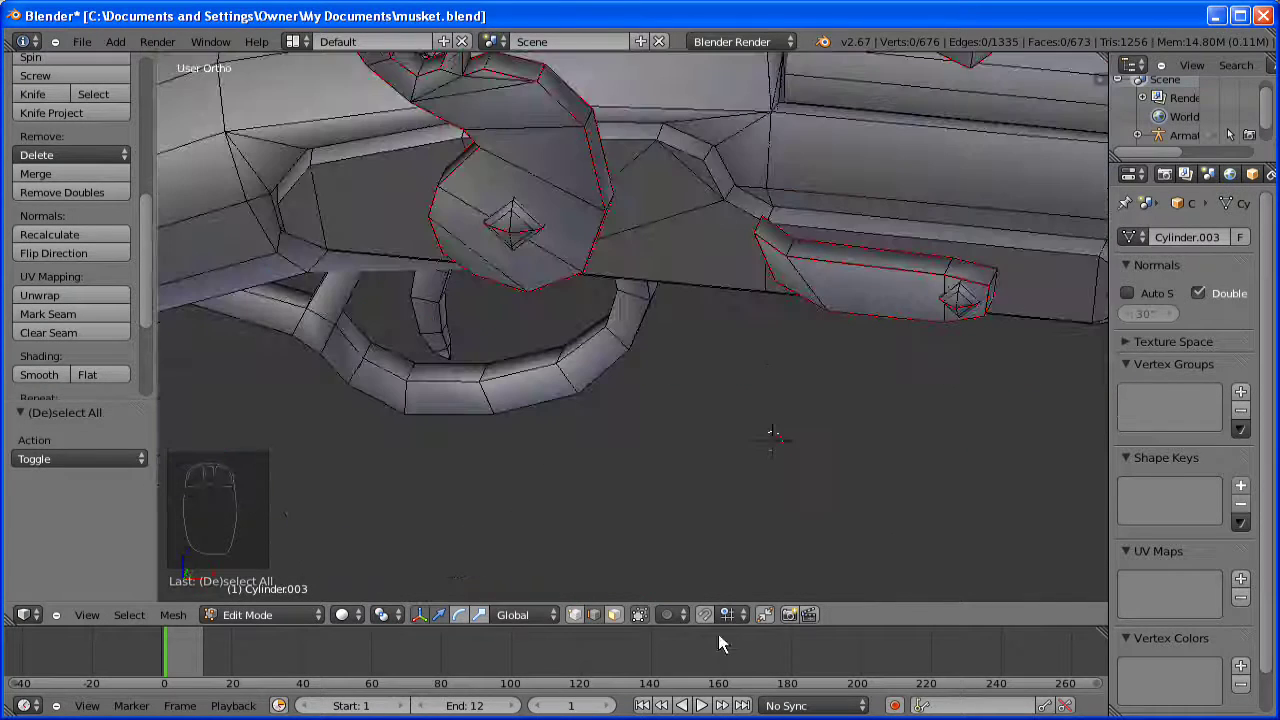
left_click(638, 614)
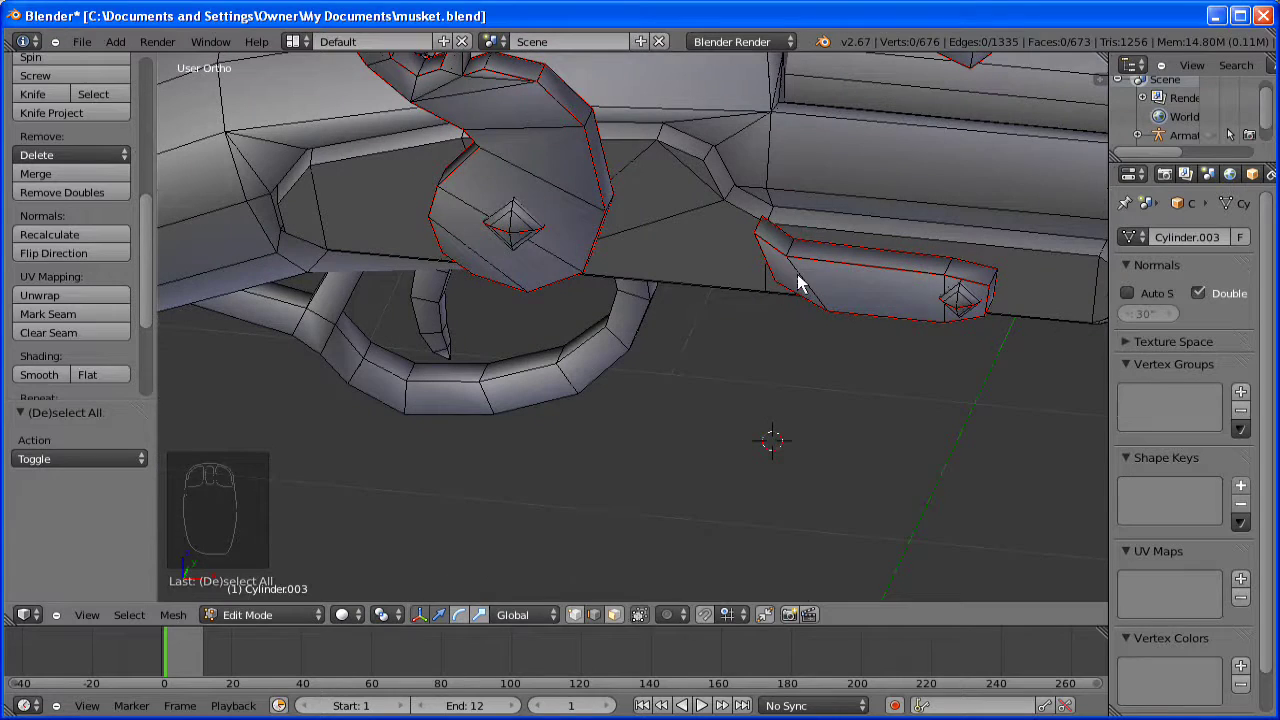
right_click(738, 158, "alt")
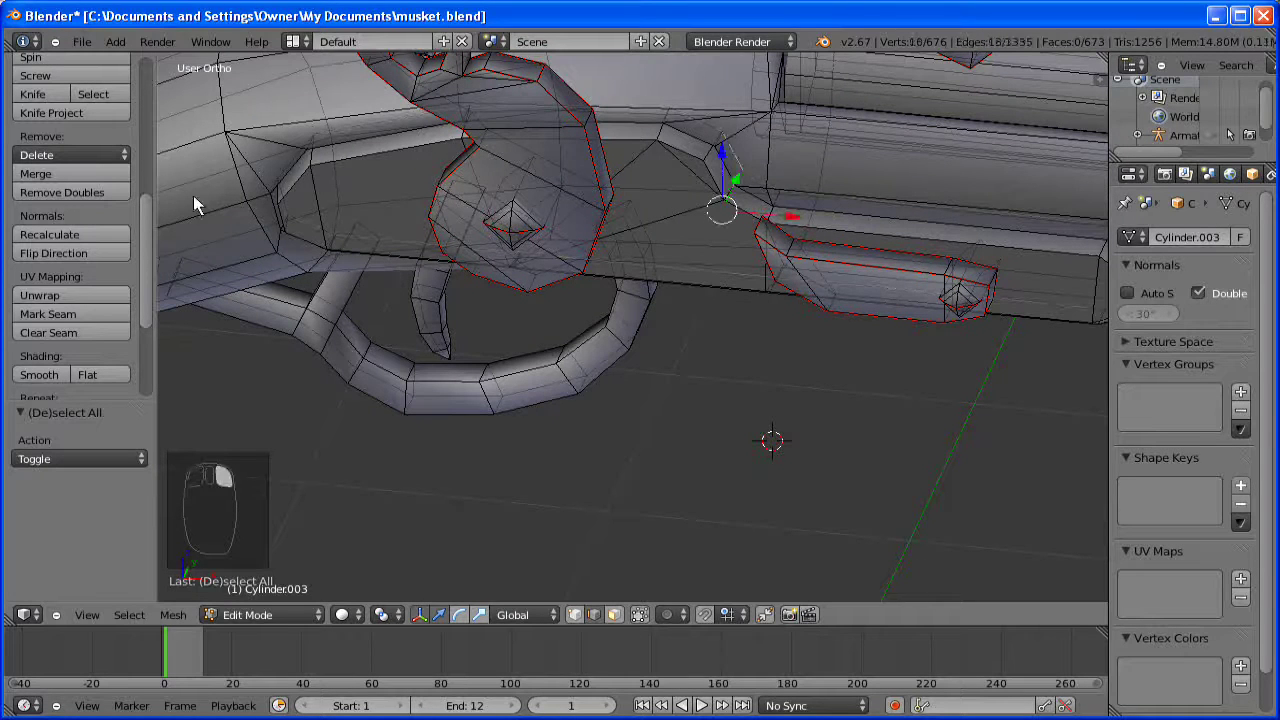
left_click(68, 316)
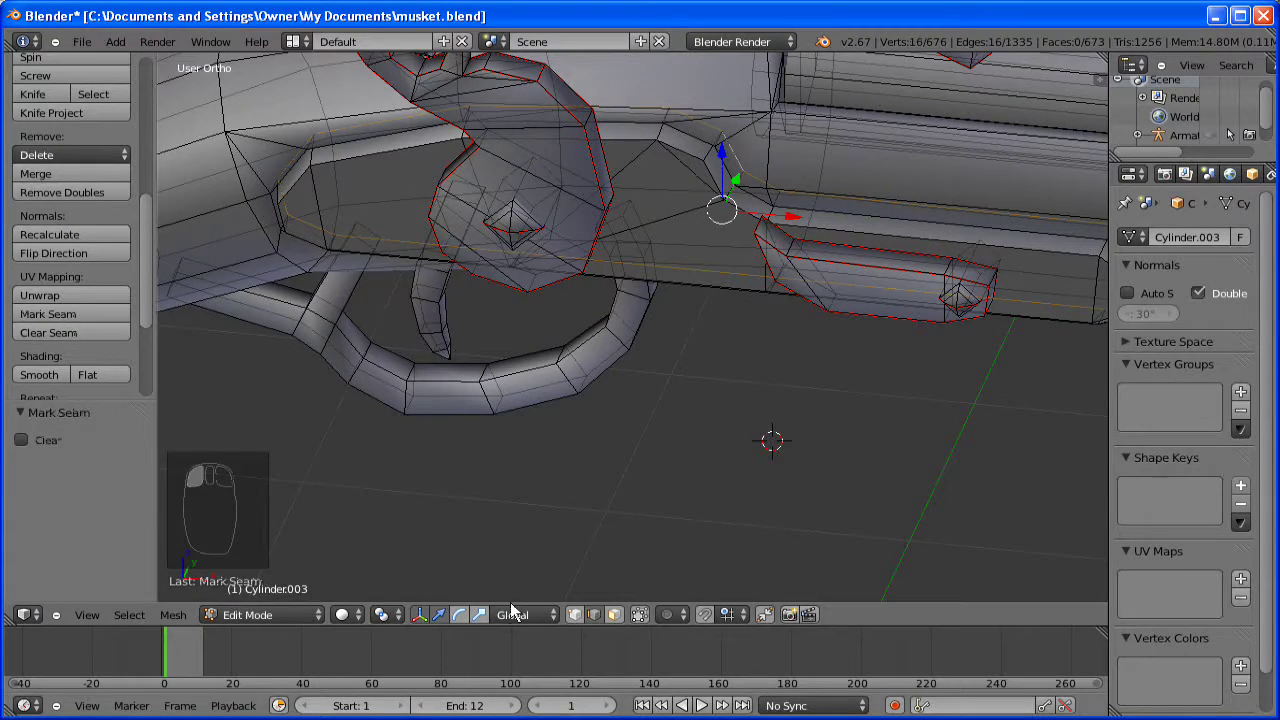
left_click(640, 615)
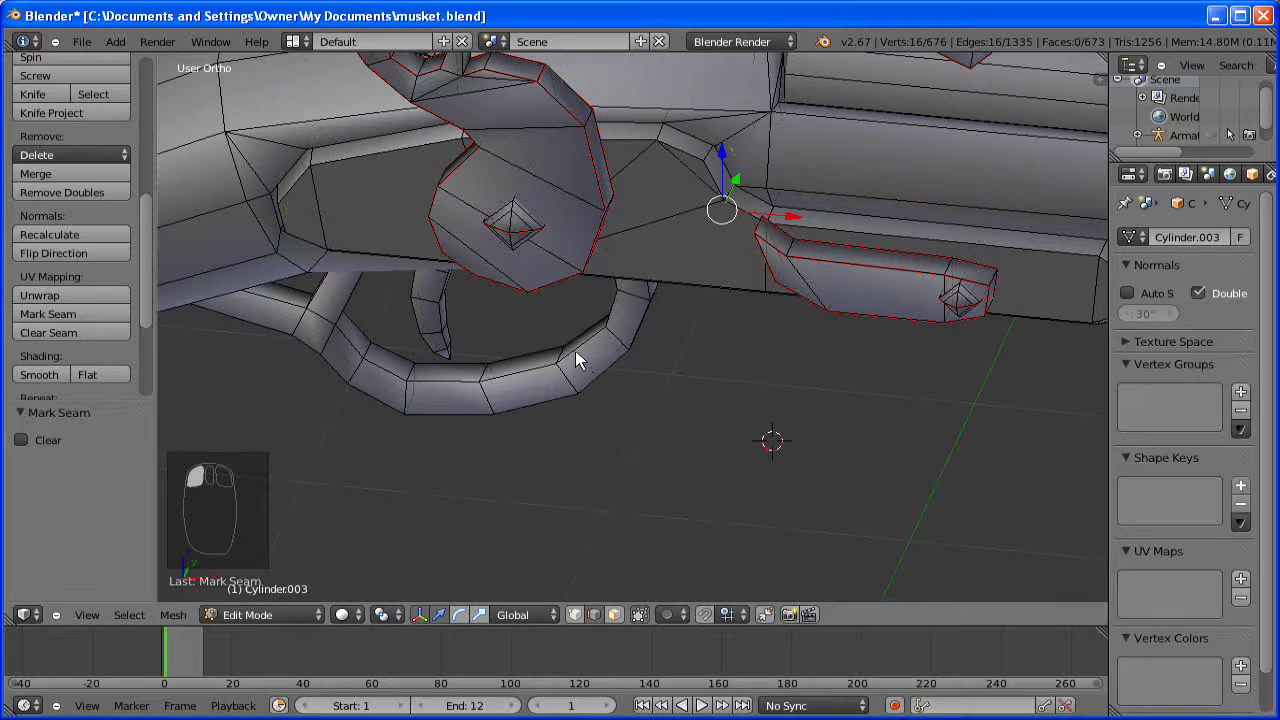
middle_click_drag(566, 322, 588, 303)
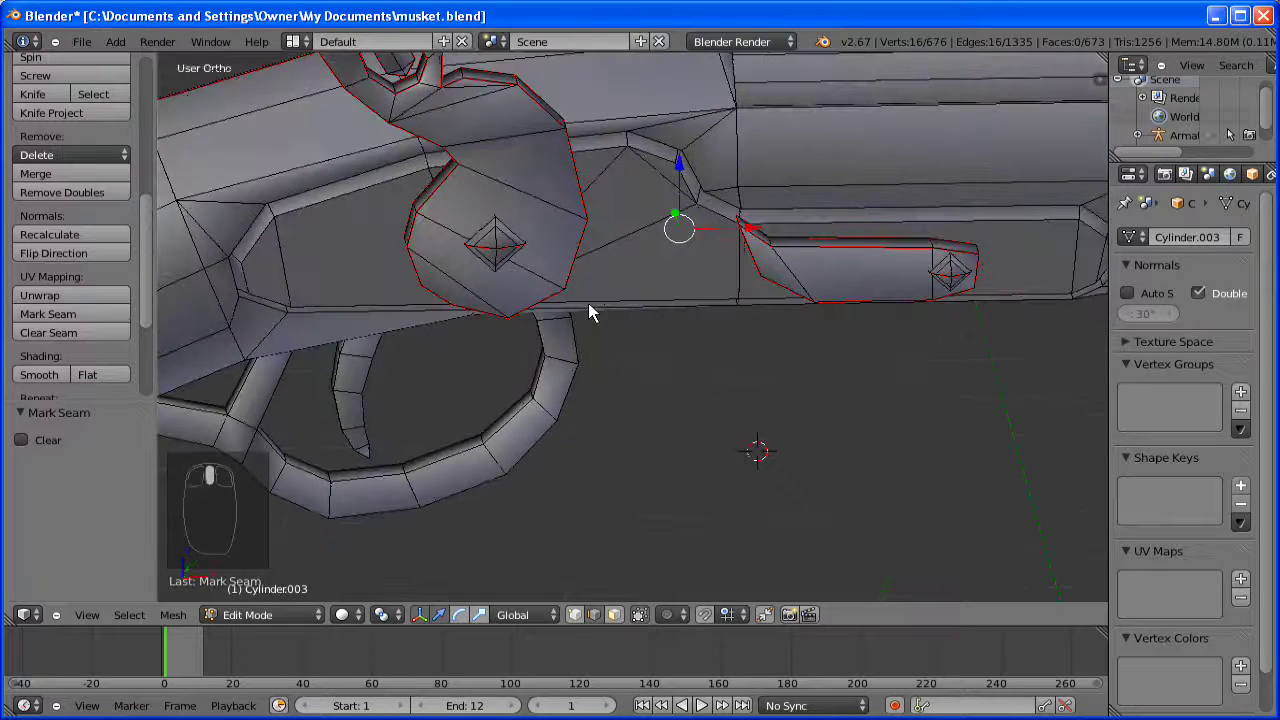
- With hidden edges selectable, mark a seam around the trigger guard's near-side outline, including the rear arm, brace and three end edges, and clear the selection
middle_click_drag(777, 486, 651, 434)
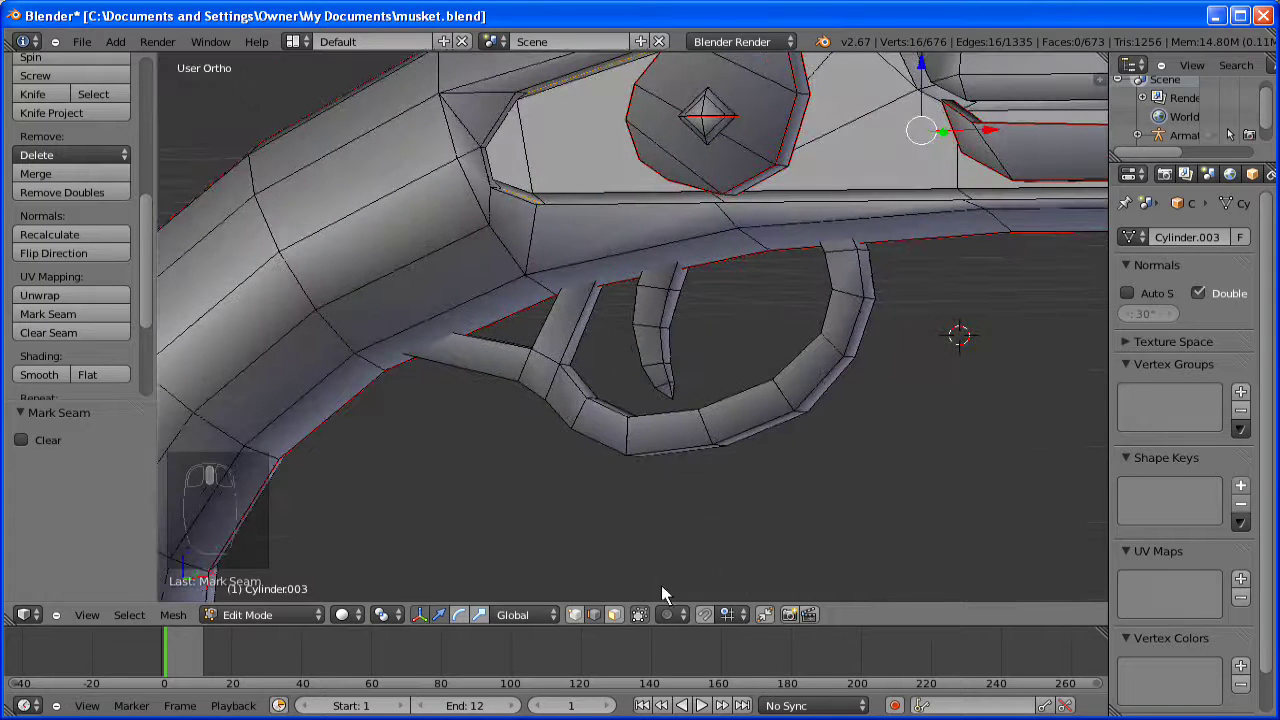
left_click(640, 614)
right_click(588, 438, "alt")
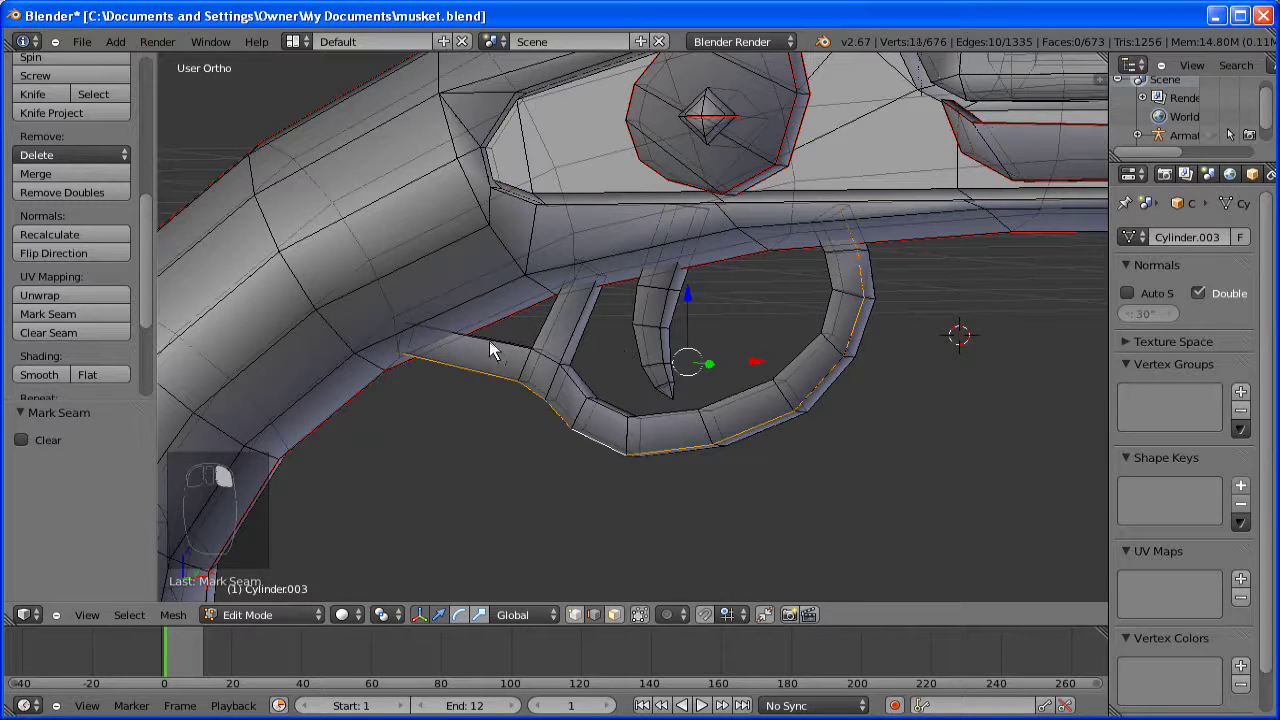
right_click(489, 341, "alt+shift")
middle_click_drag(605, 425, 590, 280)
right_click(611, 391)
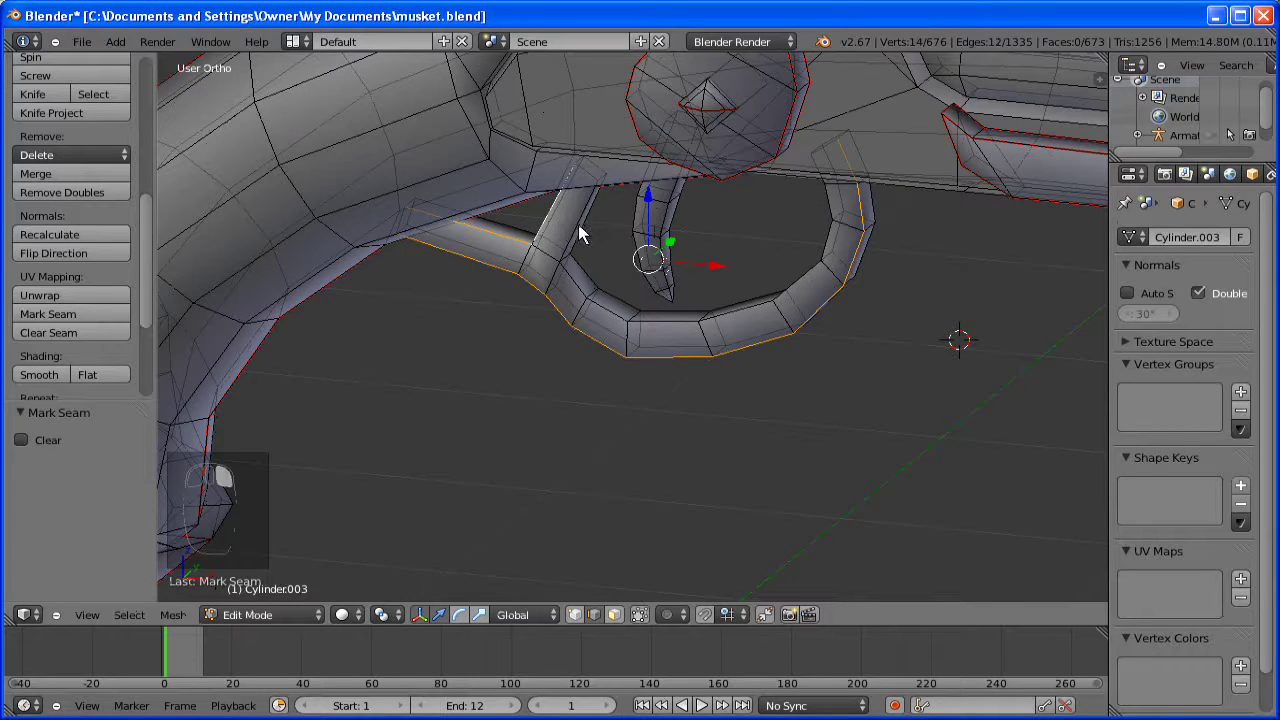
right_click(578, 224, "alt+shift")
right_click(569, 277, "alt+shift")
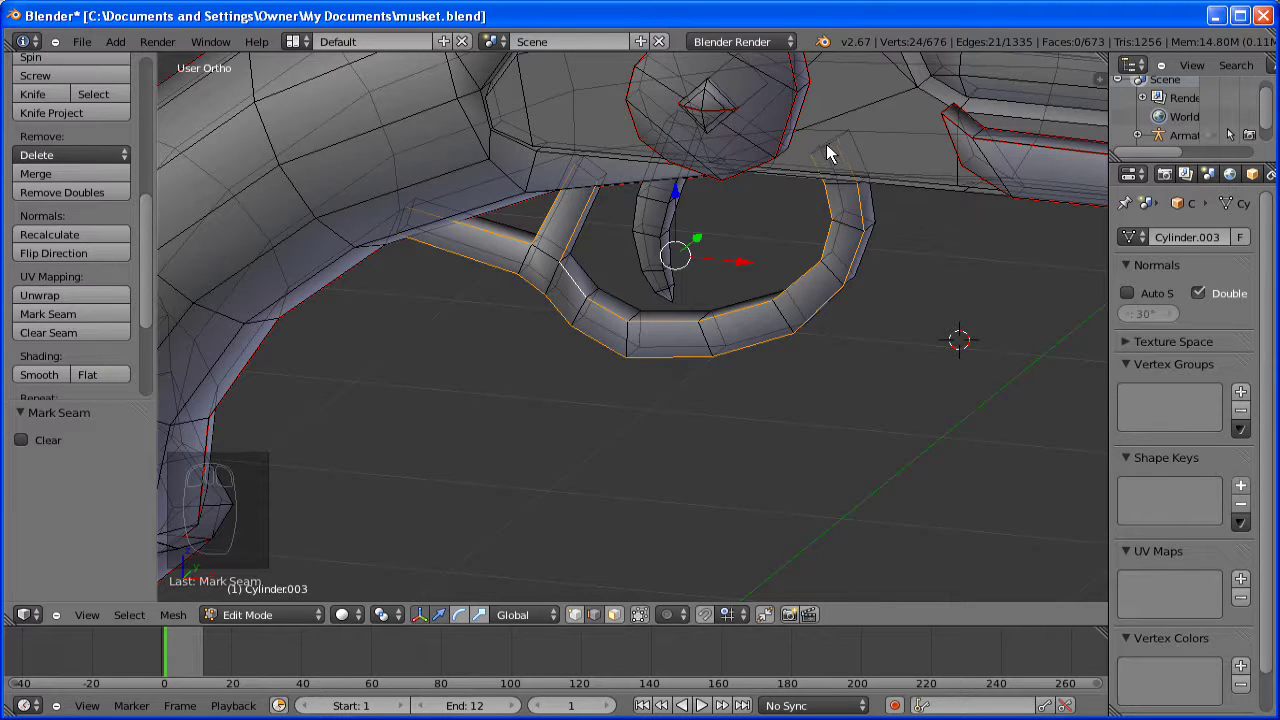
right_click(800, 165, "shift")
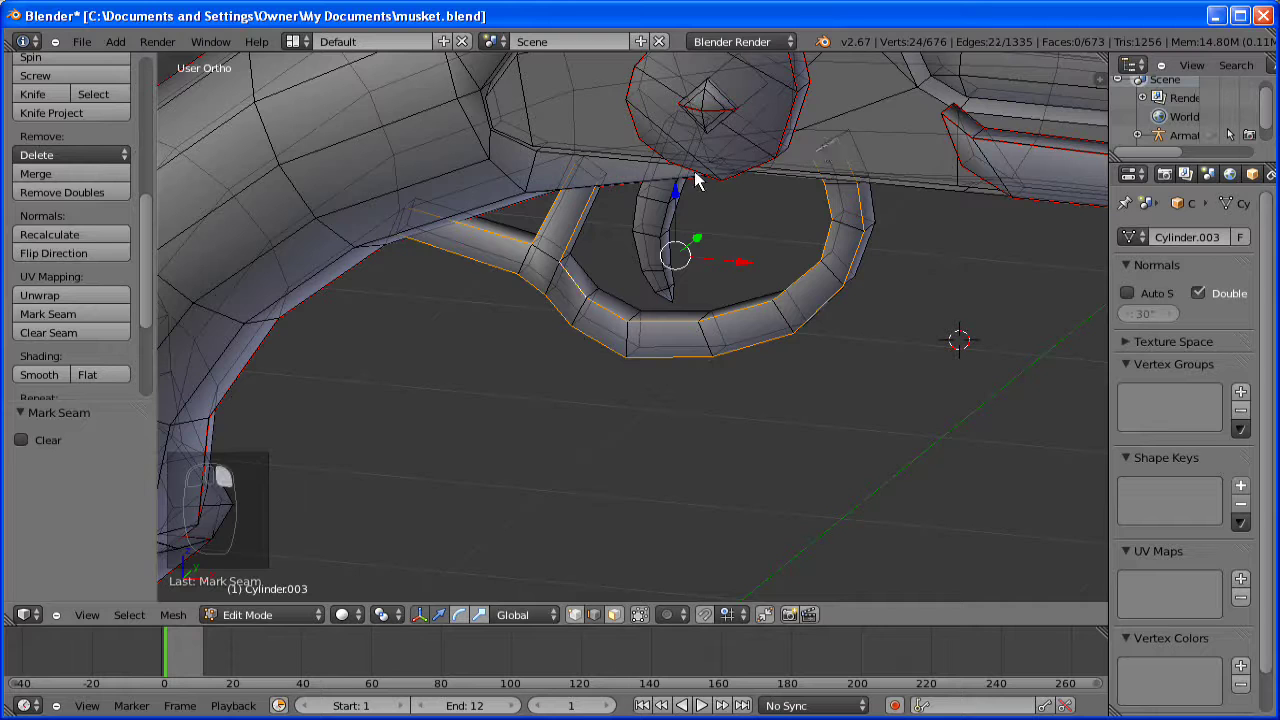
right_click(586, 171, "shift")
right_click(406, 224, "shift")
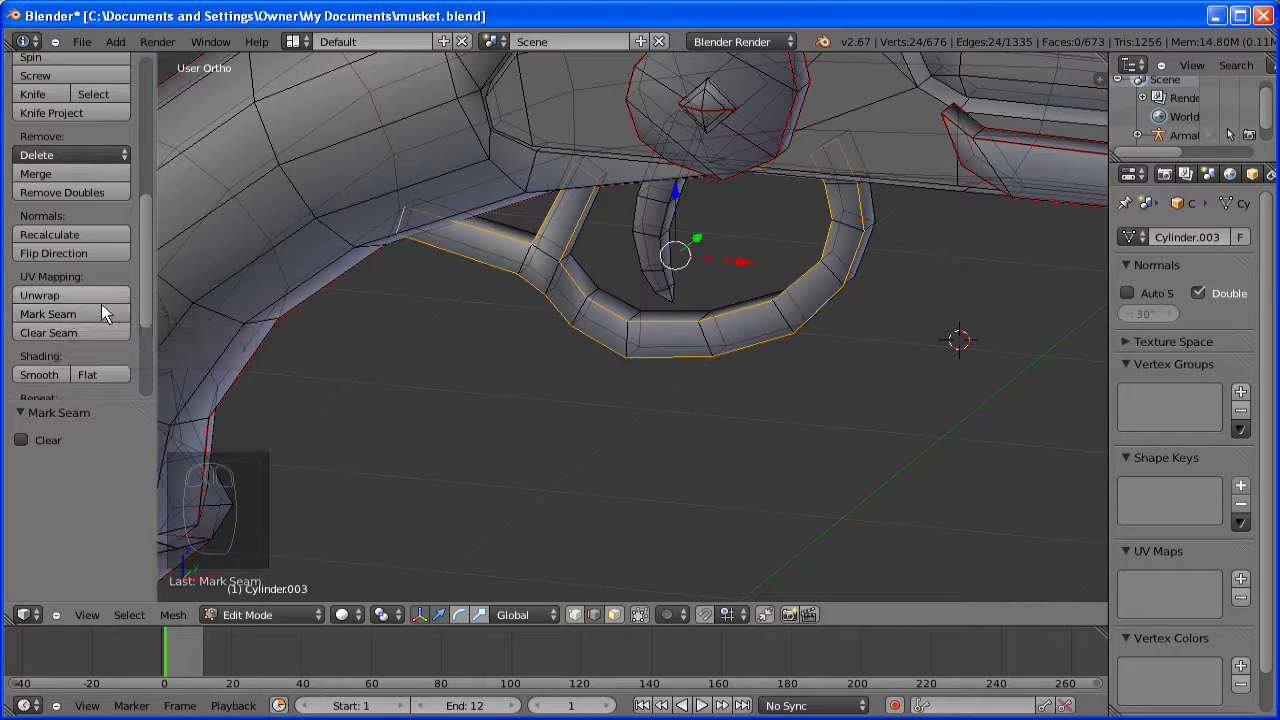
left_click(108, 316)
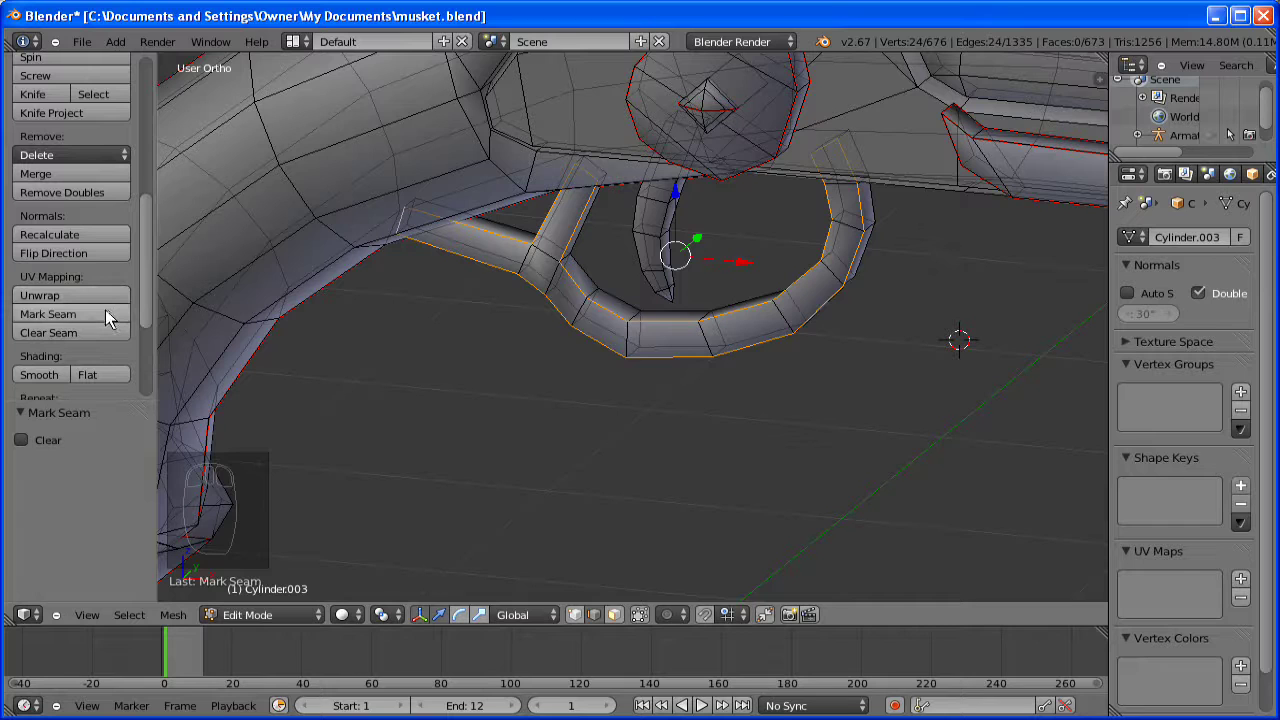
left_click(106, 311)
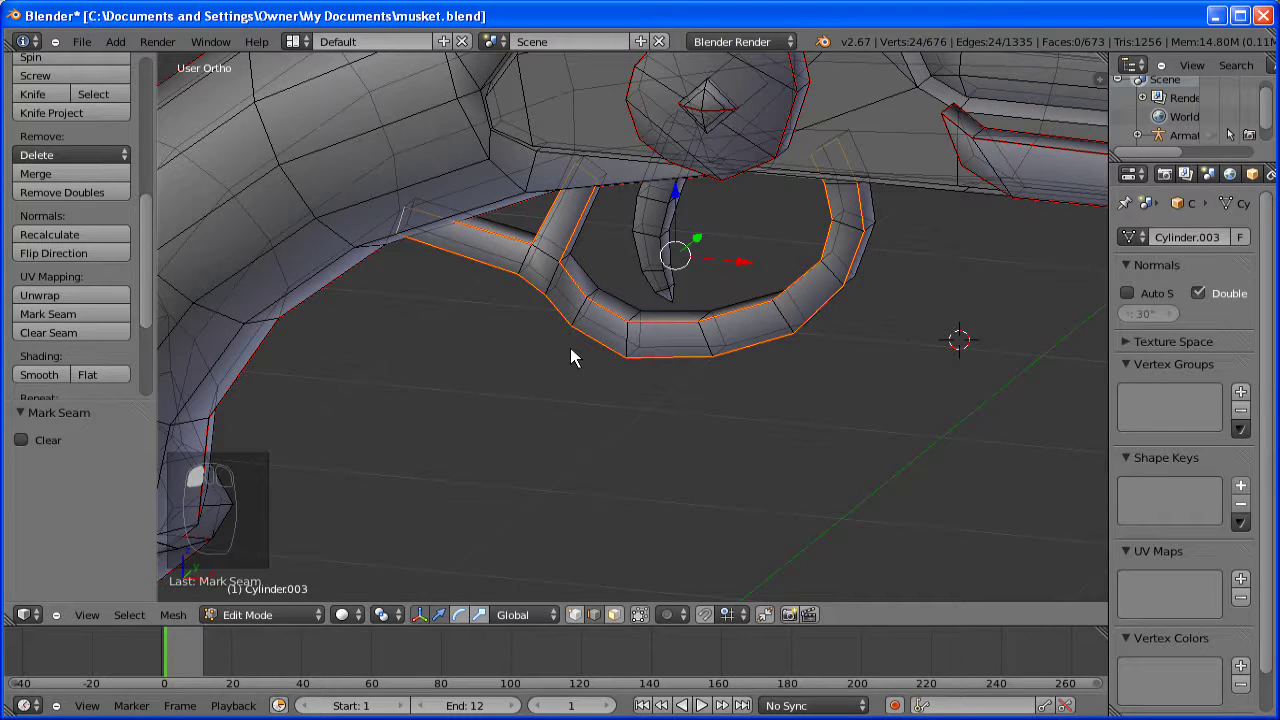
key("a")
- Mark a seam around the trigger guard's opposite-side outline, including its outer and inner loops, brace and rear arm, and clear the selection
middle_click_drag(723, 380, 529, 320)
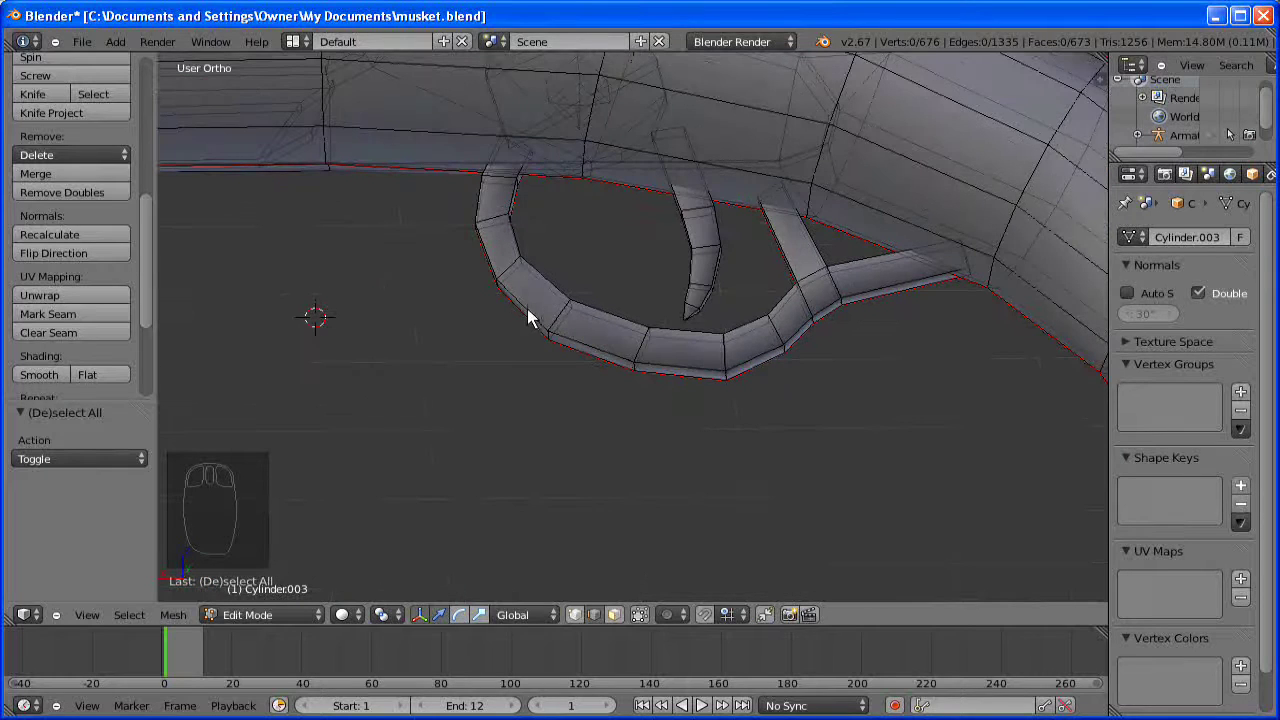
right_click(527, 298, "alt")
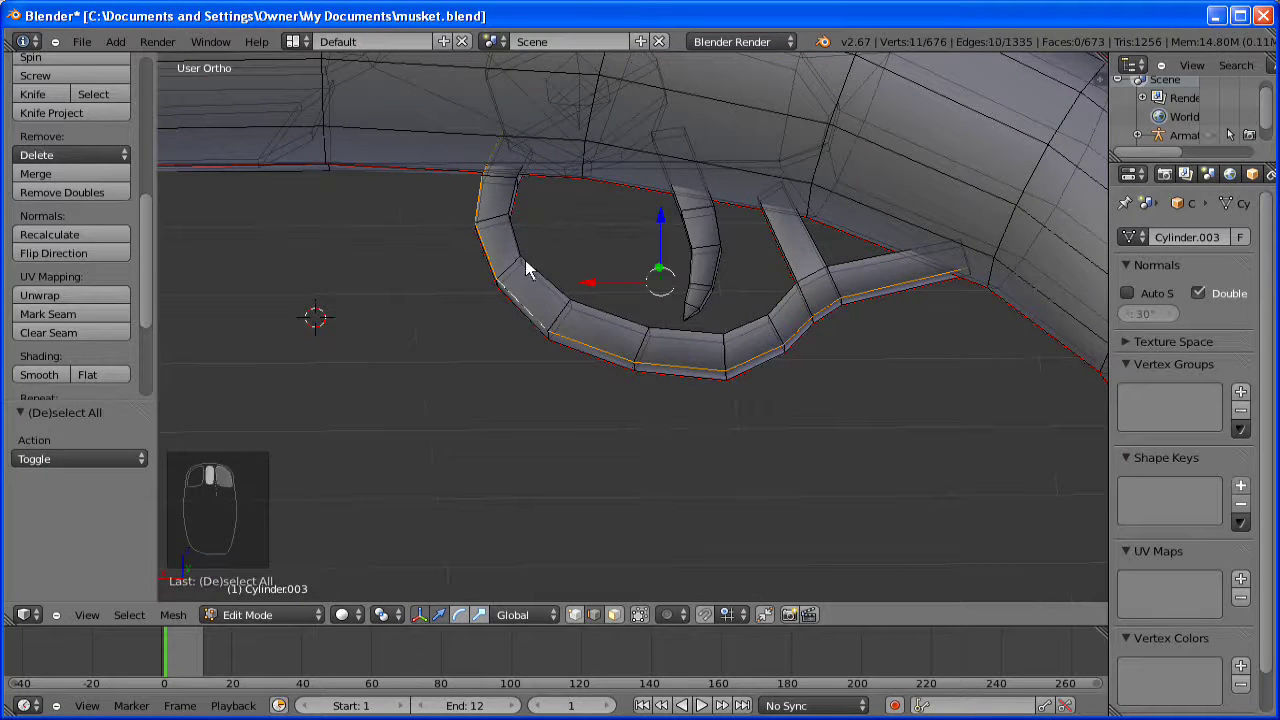
middle_click_drag(525, 260, 534, 357)
right_click(508, 470, "shift")
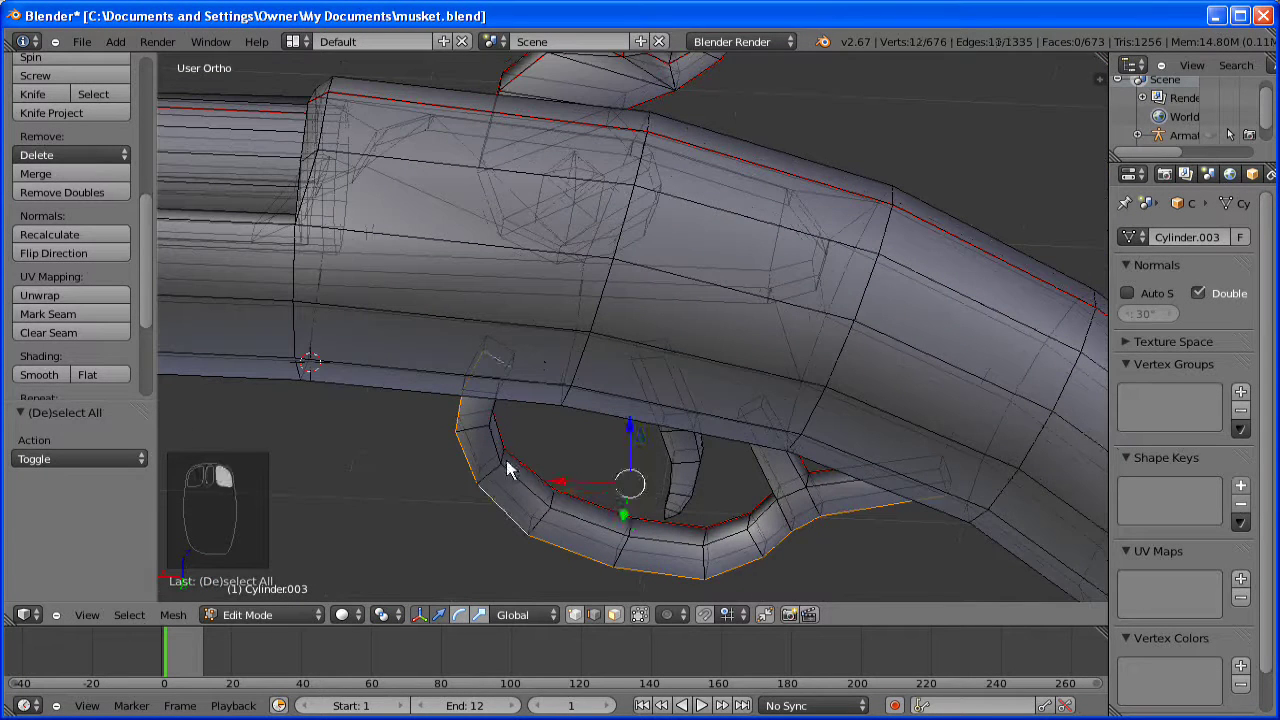
right_click(514, 478, "alt+shift")
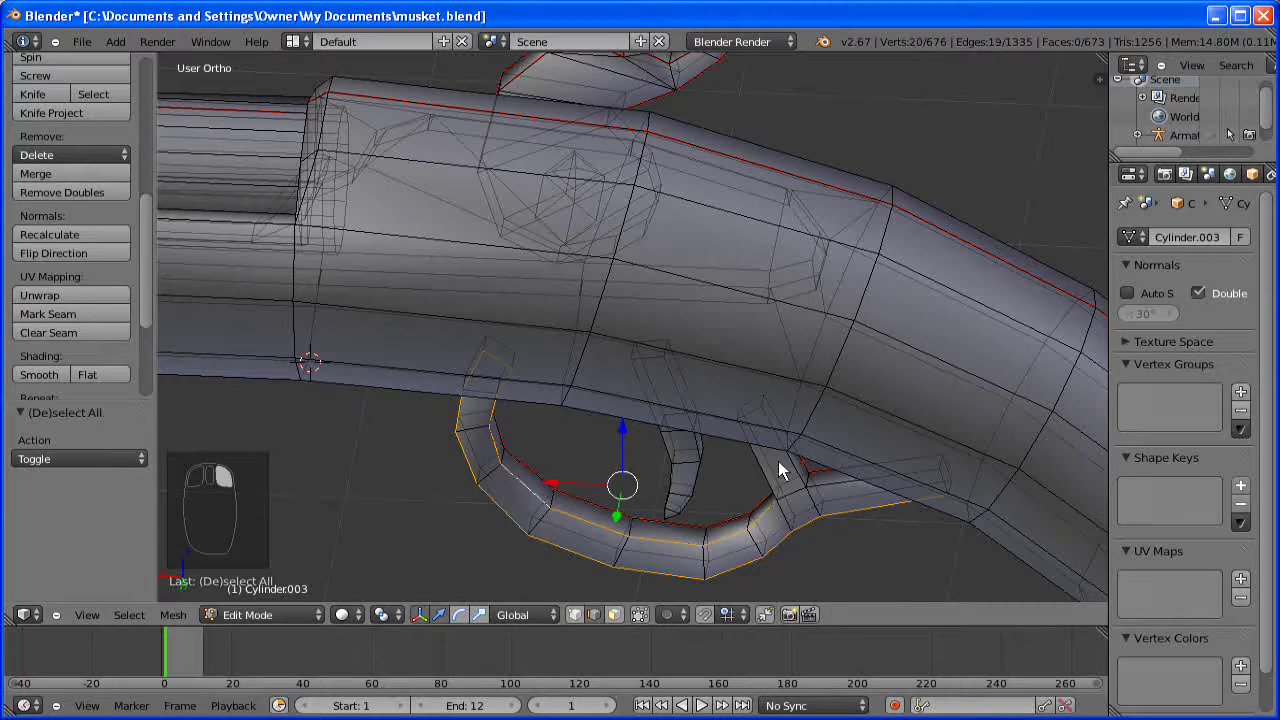
right_click(755, 420, "alt+shift")
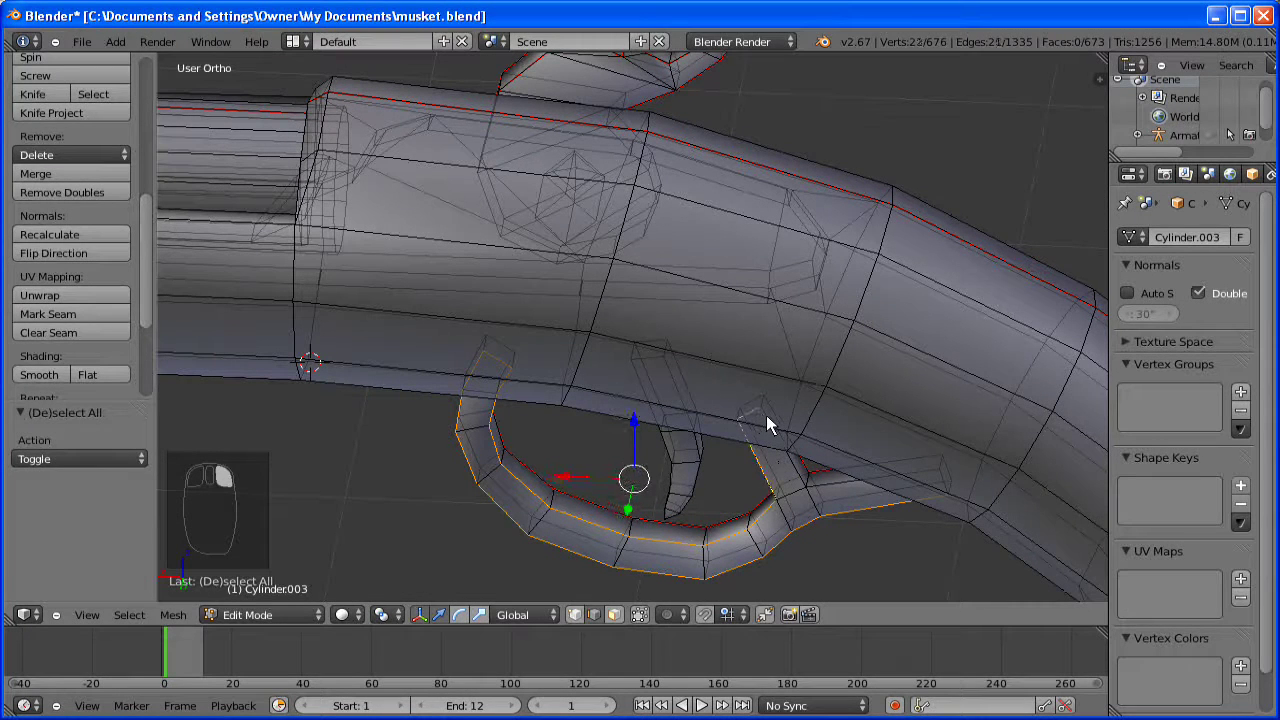
right_click(845, 493, "shift")
right_click(939, 477, "shift")
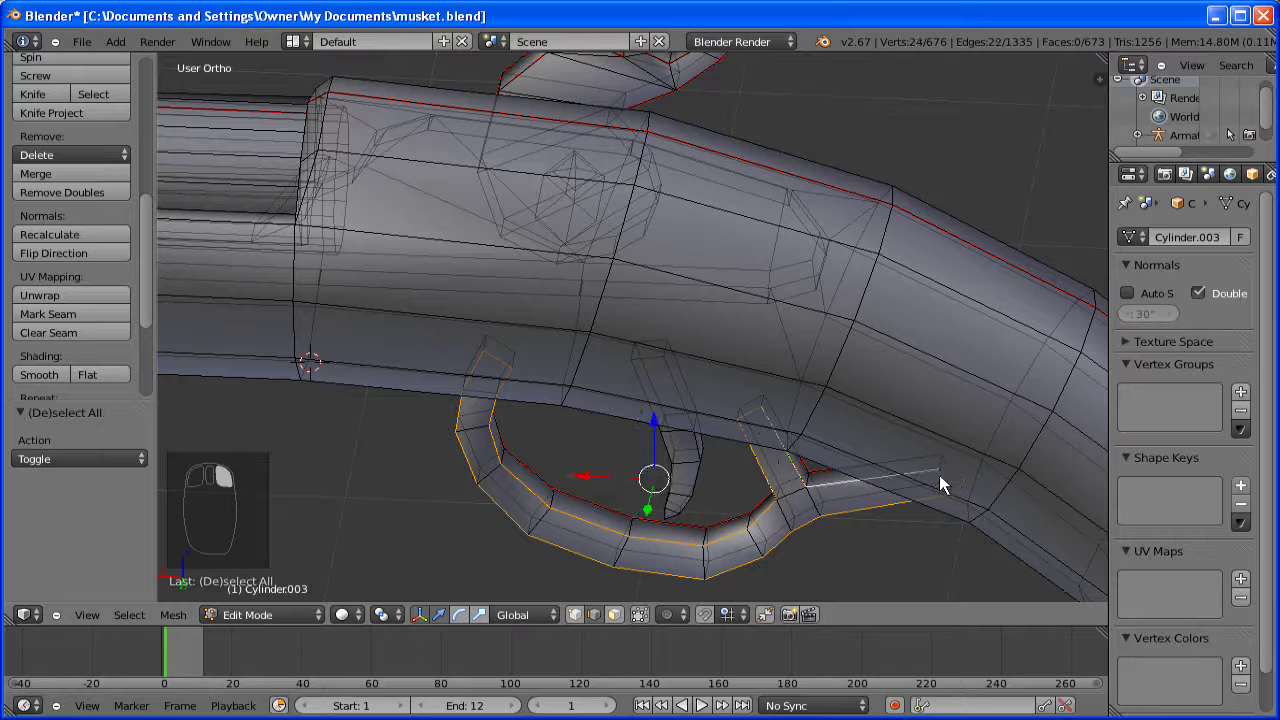
right_click(941, 477, "shift")
left_click(40, 316)
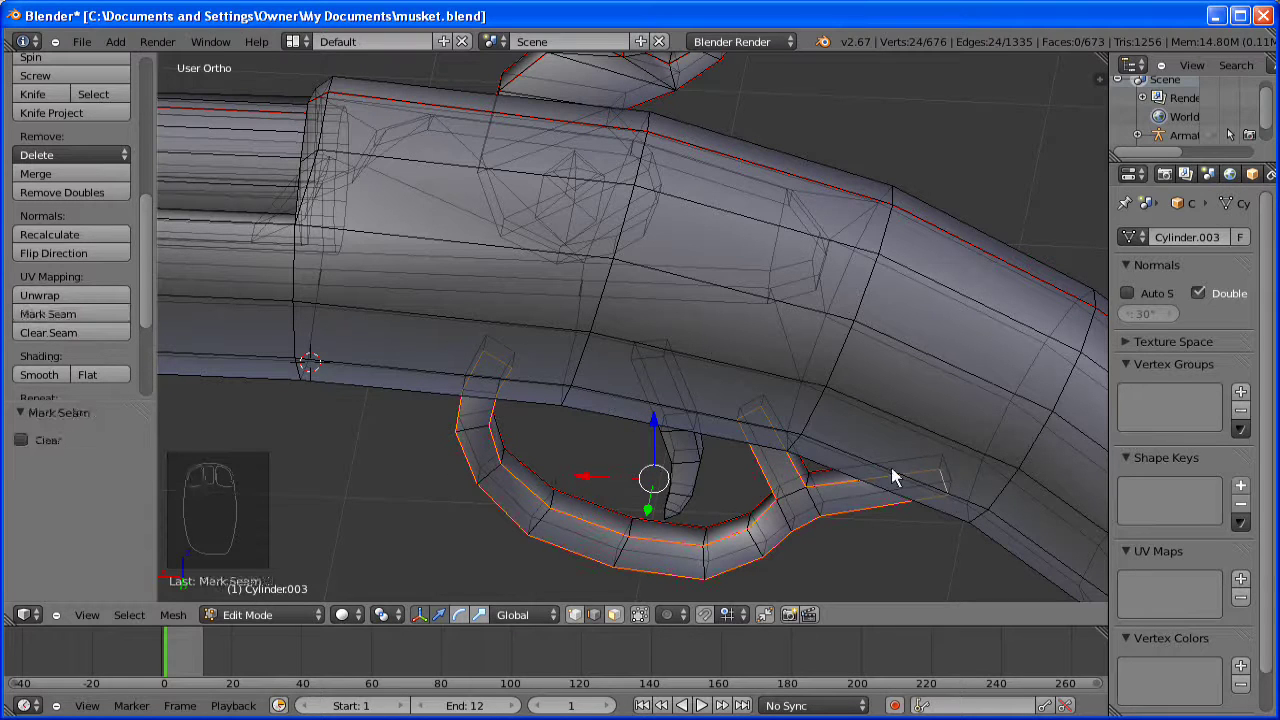
key("a")
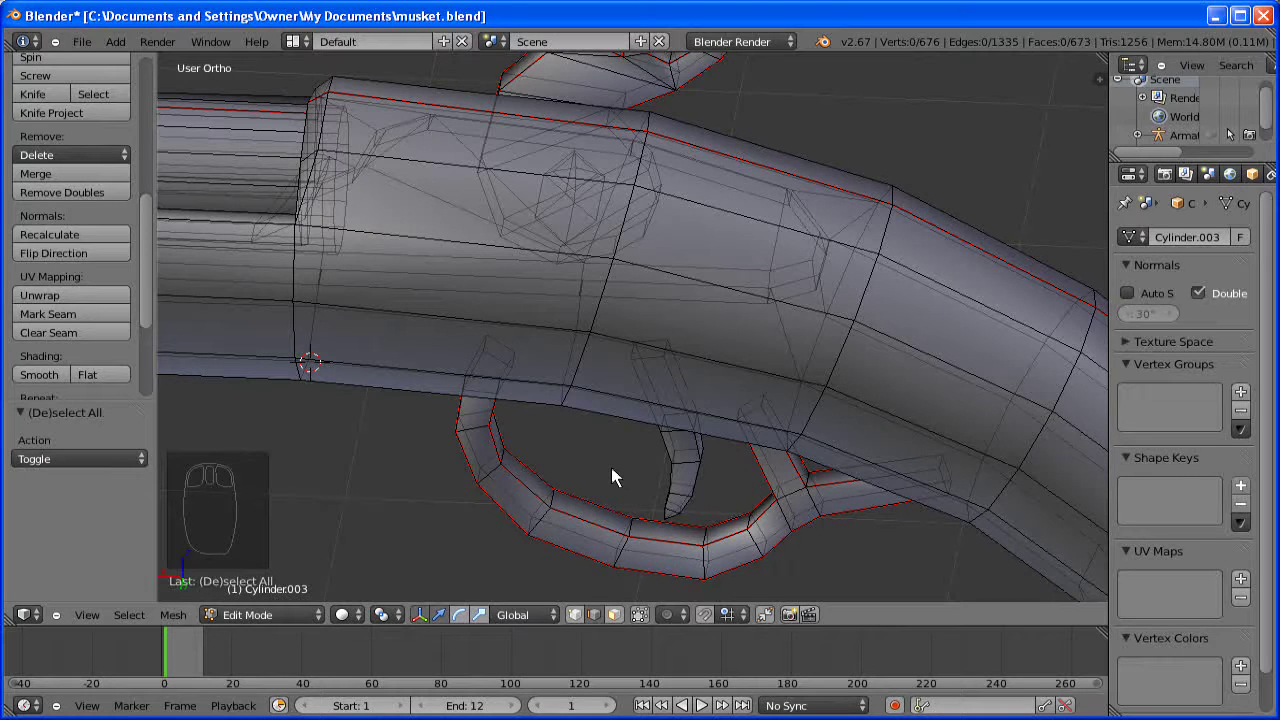
- Mark seams around the trigger guard's three end faces embedded in the stock, and clear the selection
right_click(511, 360, "alt")
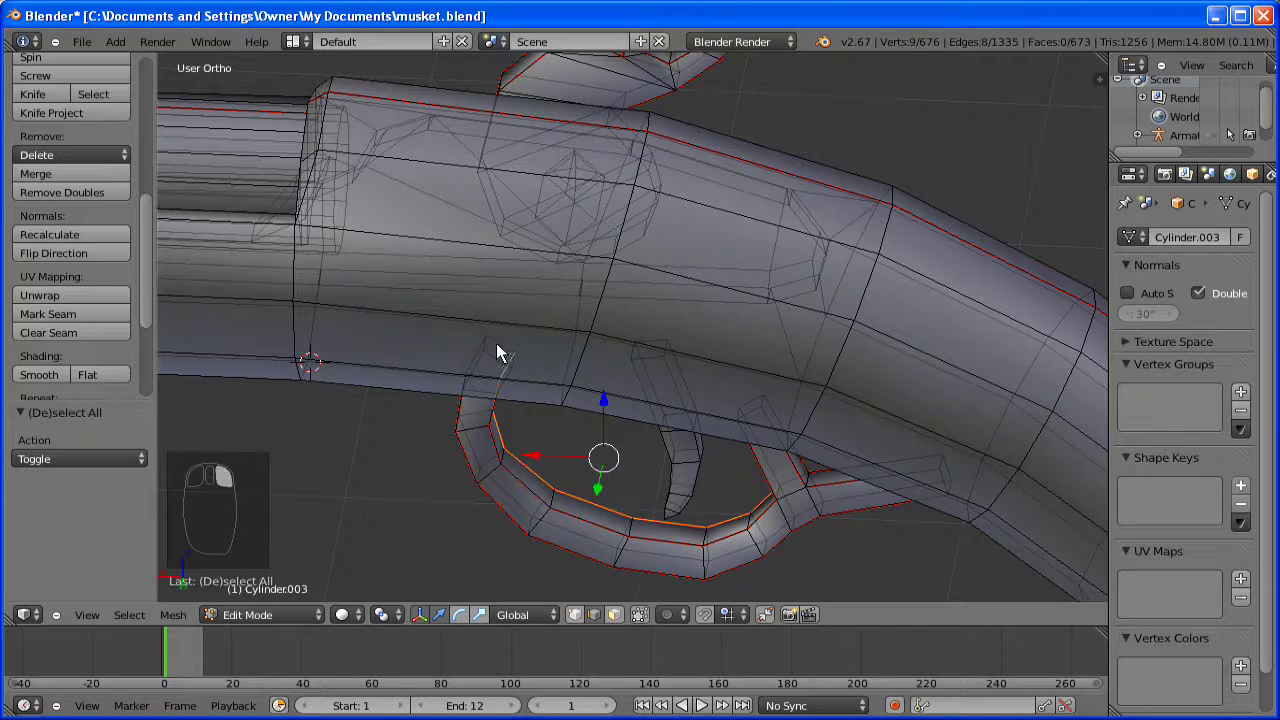
right_click(500, 352, "alt")
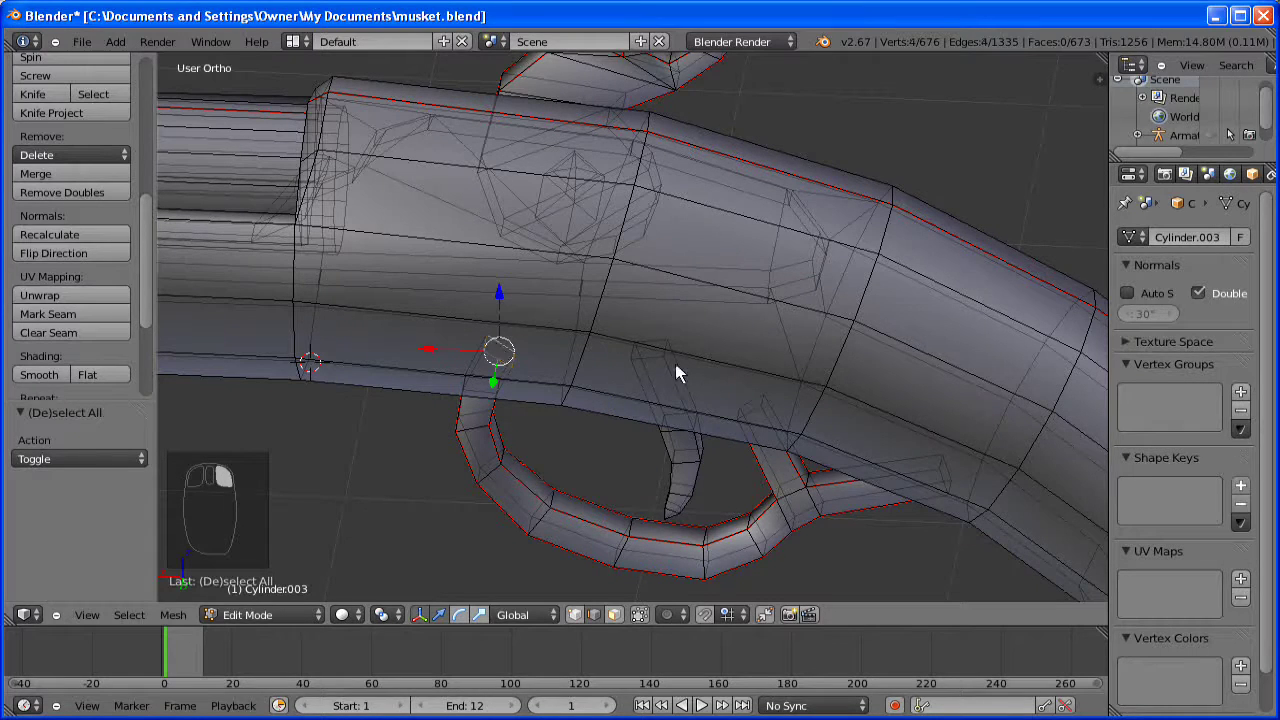
right_click(760, 406, "alt+shift")
right_click(946, 465, "alt+shift")
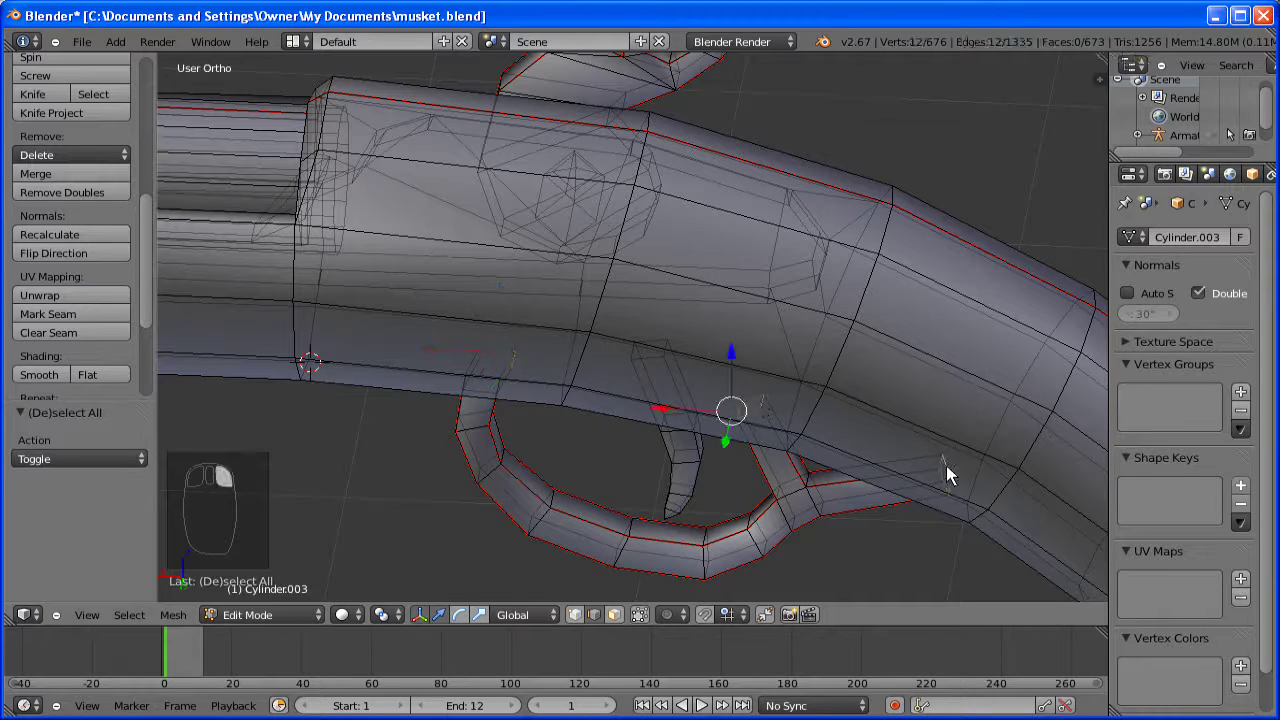
left_click(50, 314)
key("a")
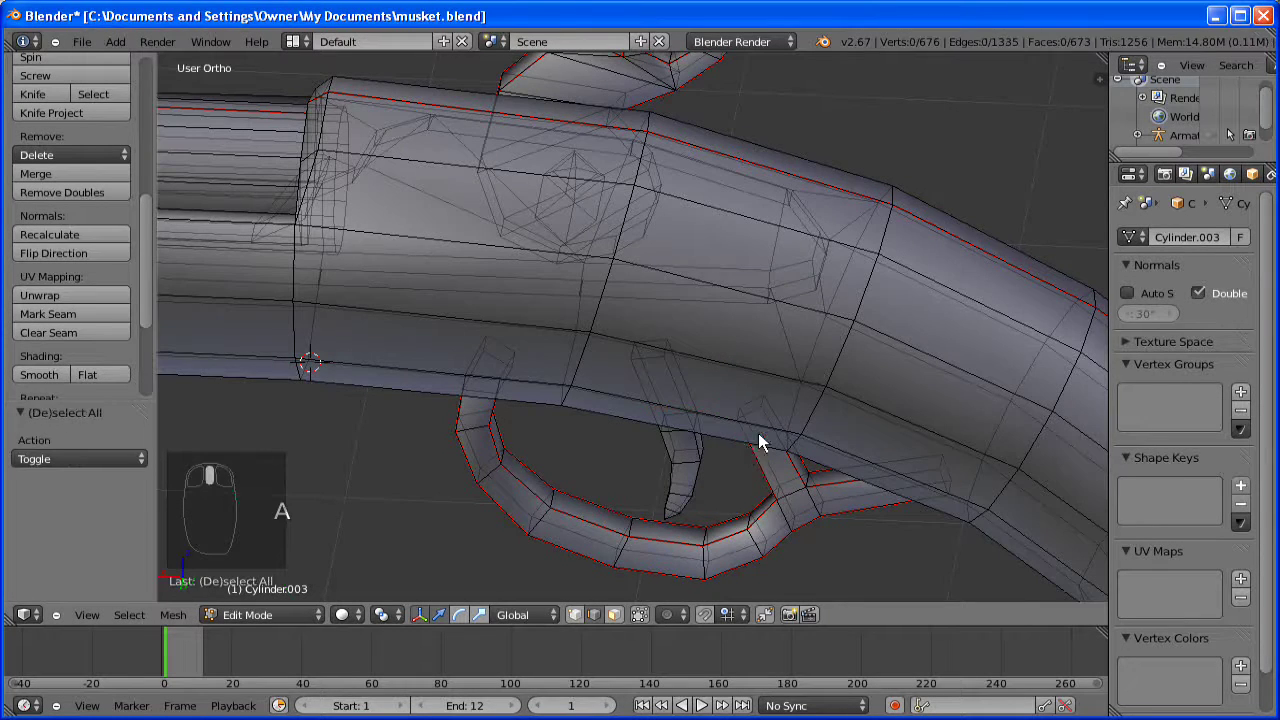
middle_click_drag(766, 437, 763, 423)
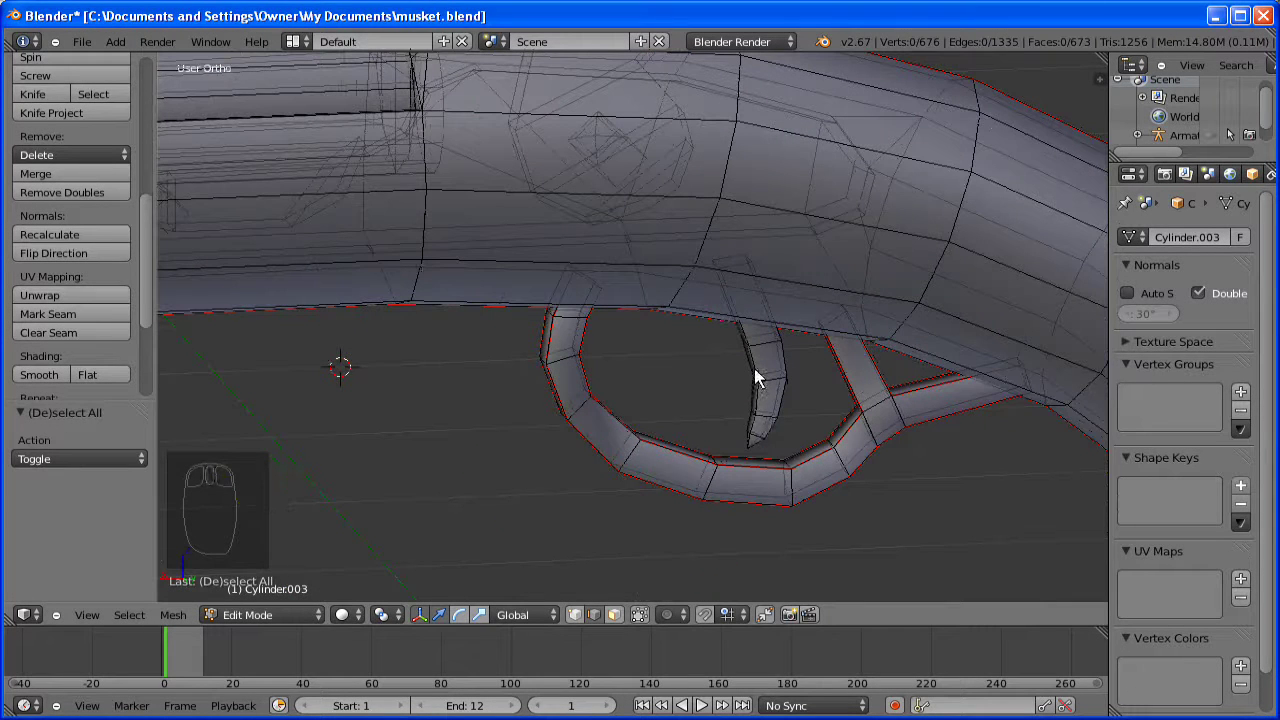
middle_click_drag(764, 436, 736, 470)
scroll(736, 472, "up", 2)
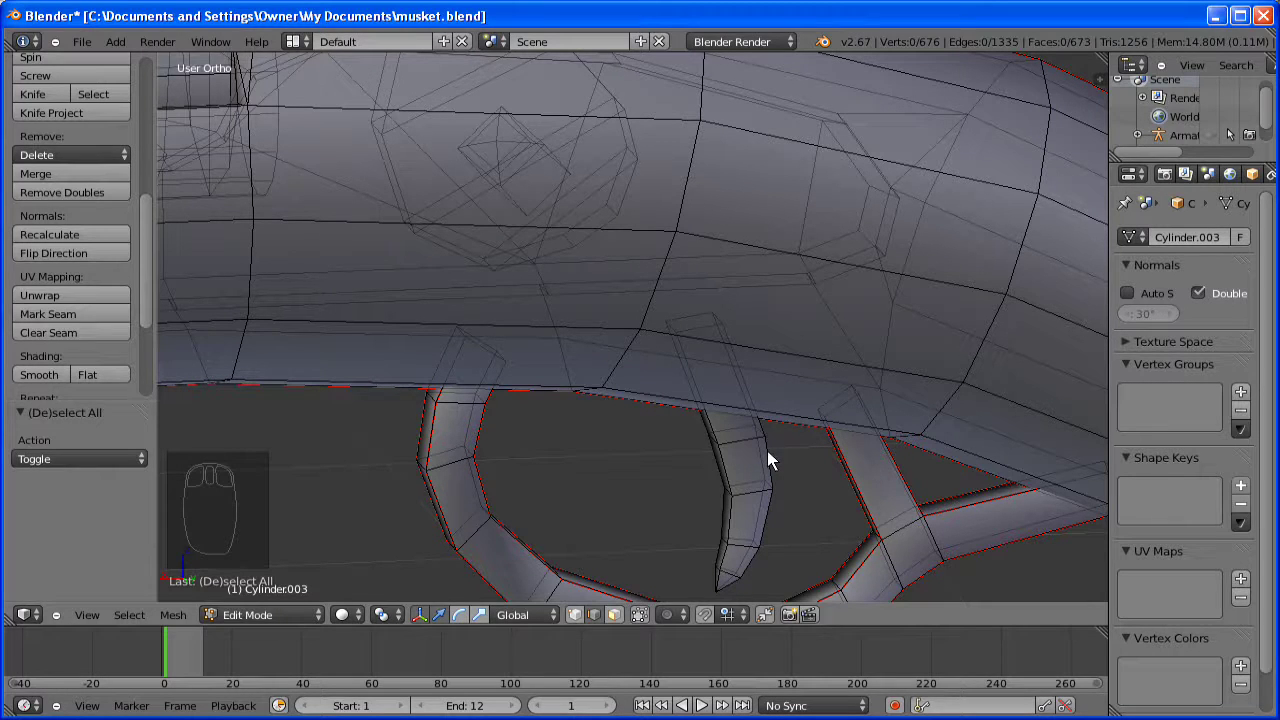
right_click(769, 506)
right_click(750, 566, "ctrl")
right_click(730, 586, "ctrl")
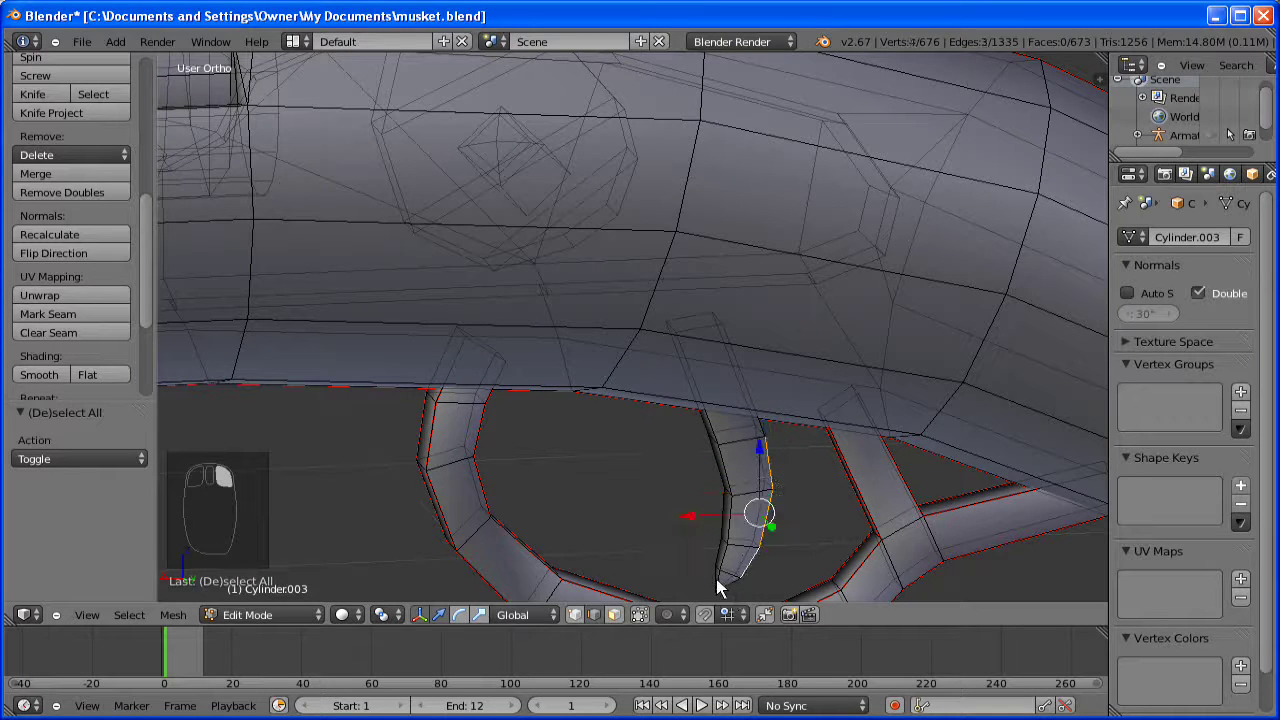
right_click(721, 580, "ctrl")
right_click(722, 572, "ctrl")
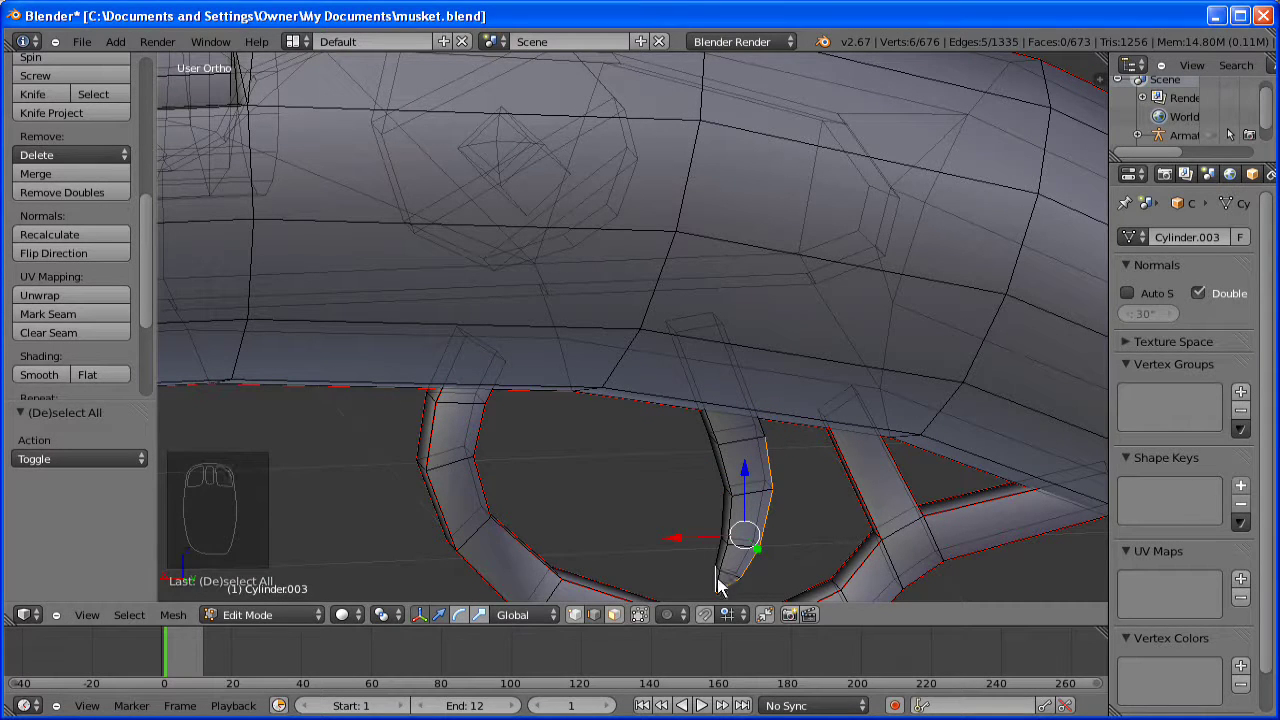
key("ctrl+z")
right_click(728, 563, "ctrl")
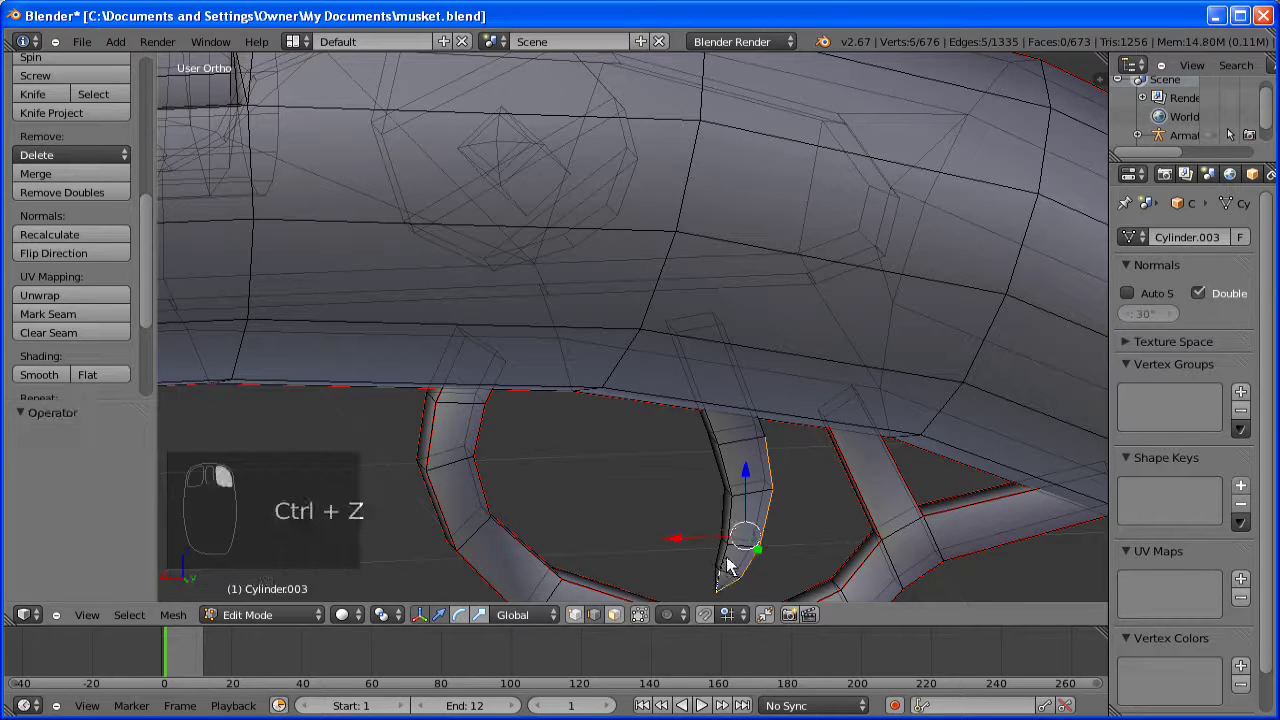
right_click(732, 497, "ctrl")
right_click(707, 426, "ctrl")
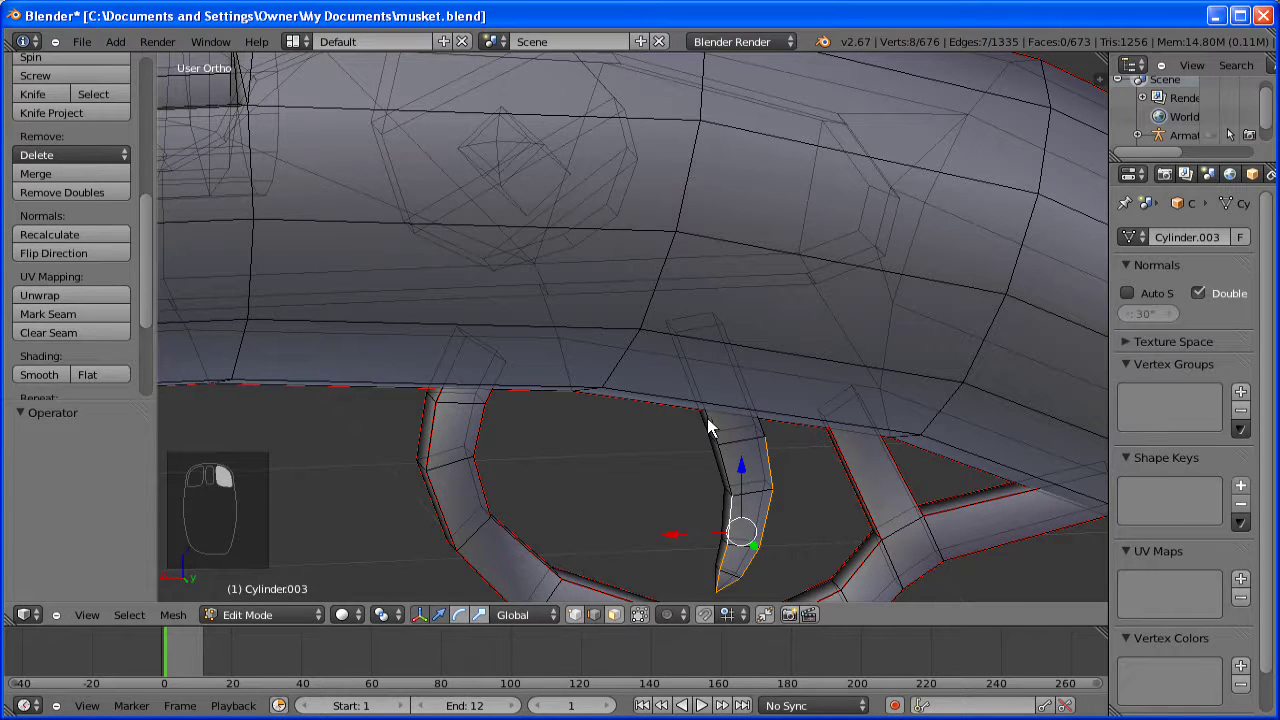
right_click(708, 427, "ctrl")
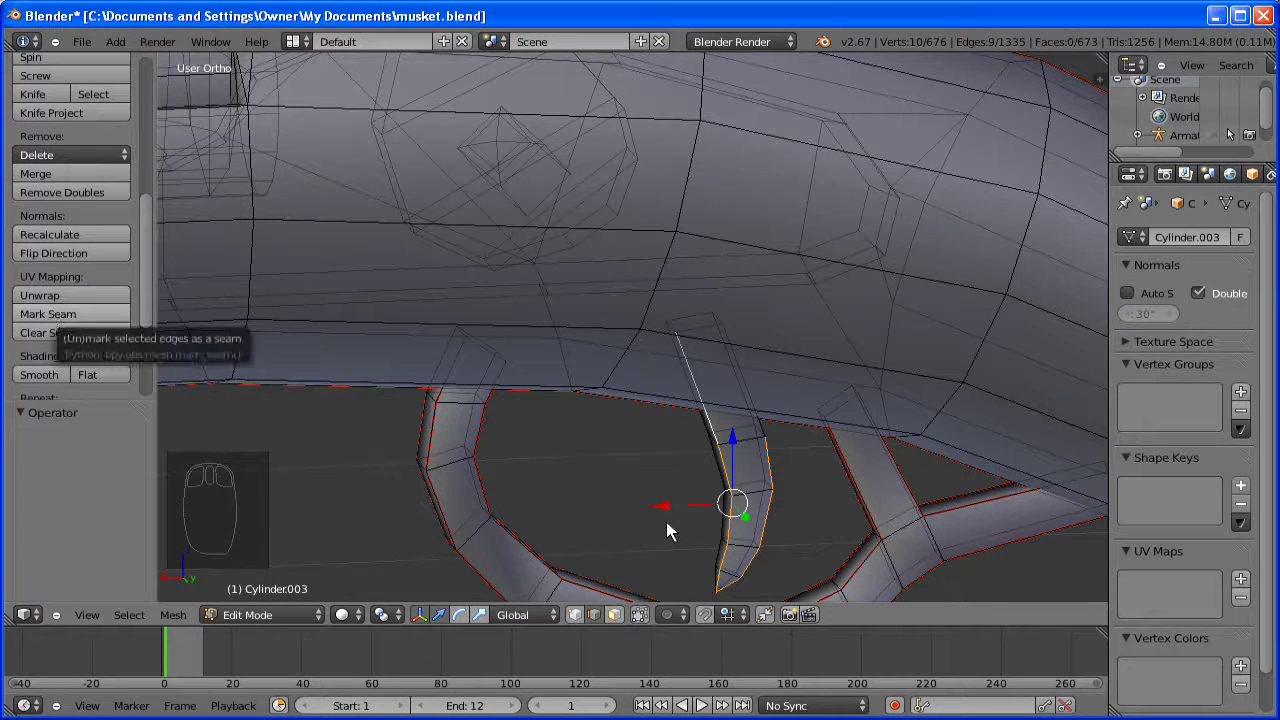
key("a")
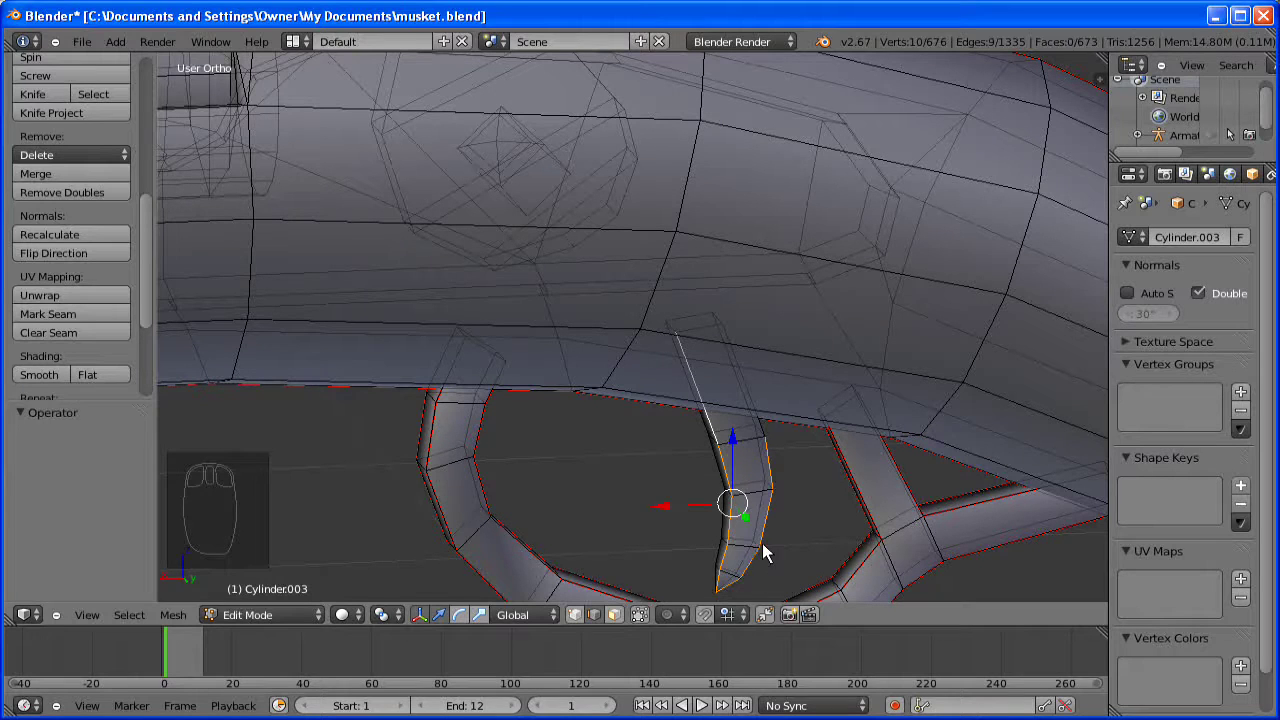
key("a")
- Mark a seam along the trigger's front edge, around its tip and up its rear edge, including the hidden upper front edge
right_click(718, 565)
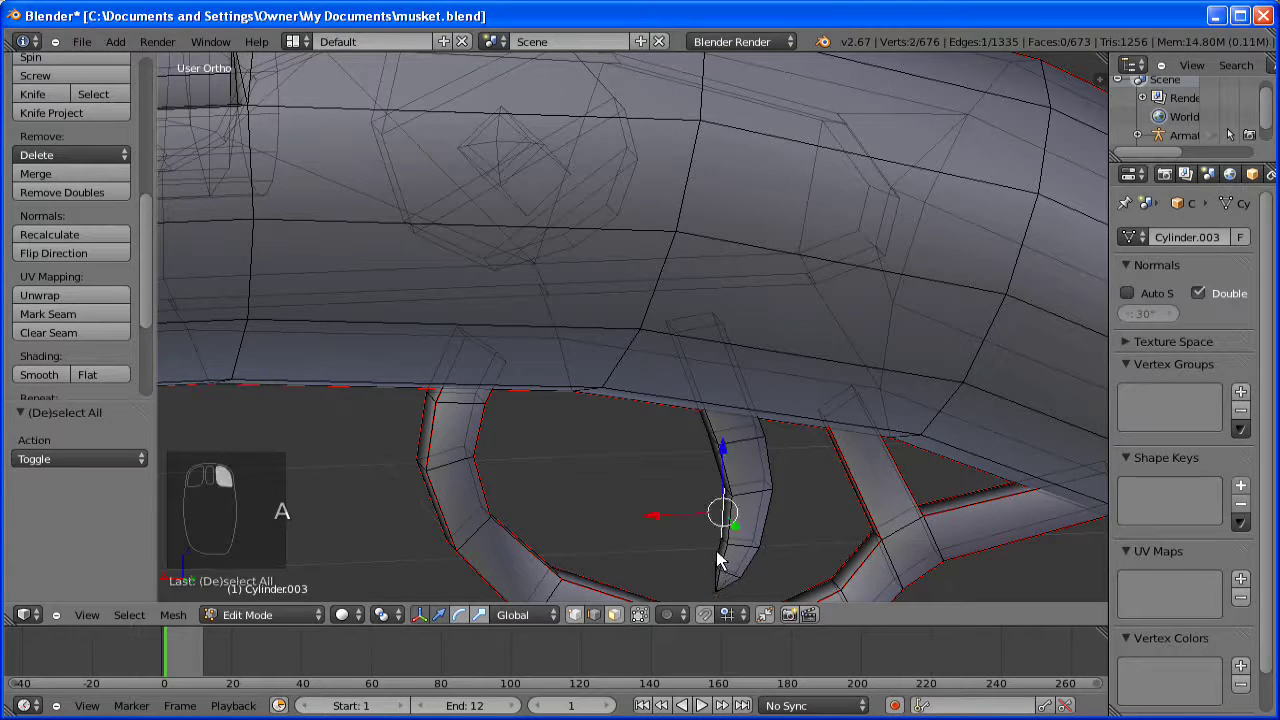
right_click(722, 588, "shift")
right_click(728, 584, "shift")
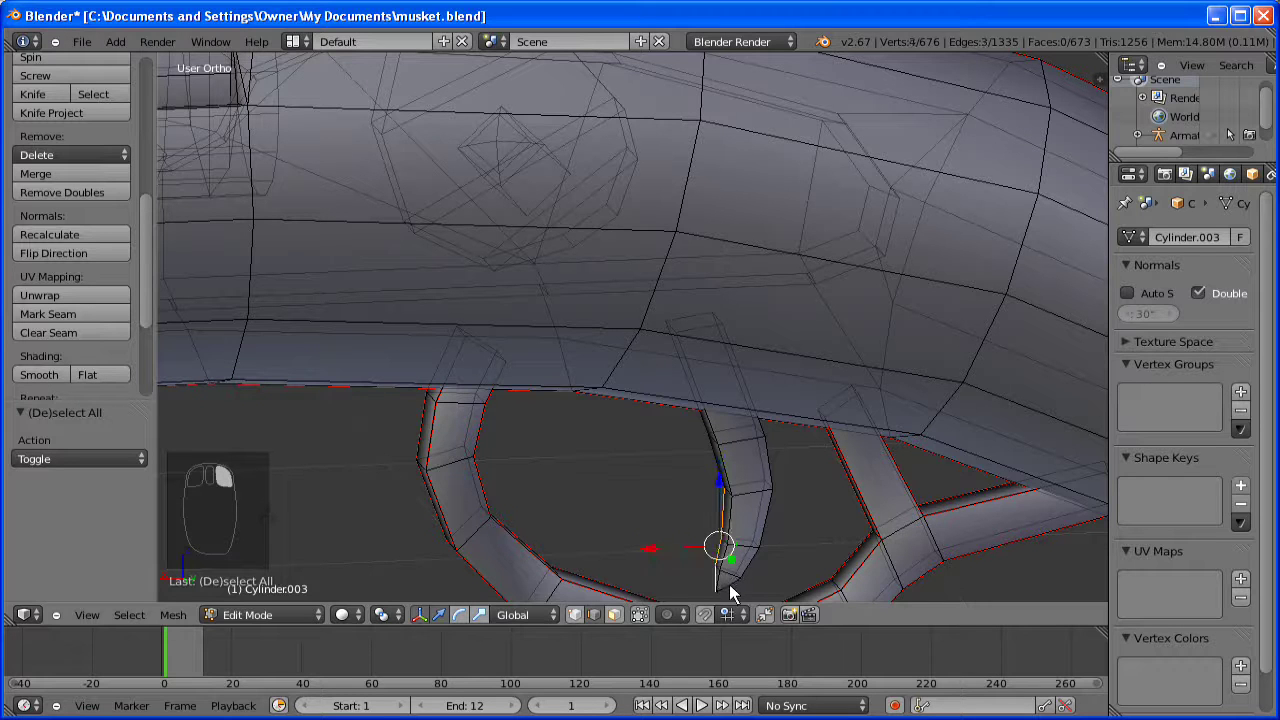
right_click(750, 564, "shift")
right_click(761, 537, "shift")
right_click(770, 486, "shift")
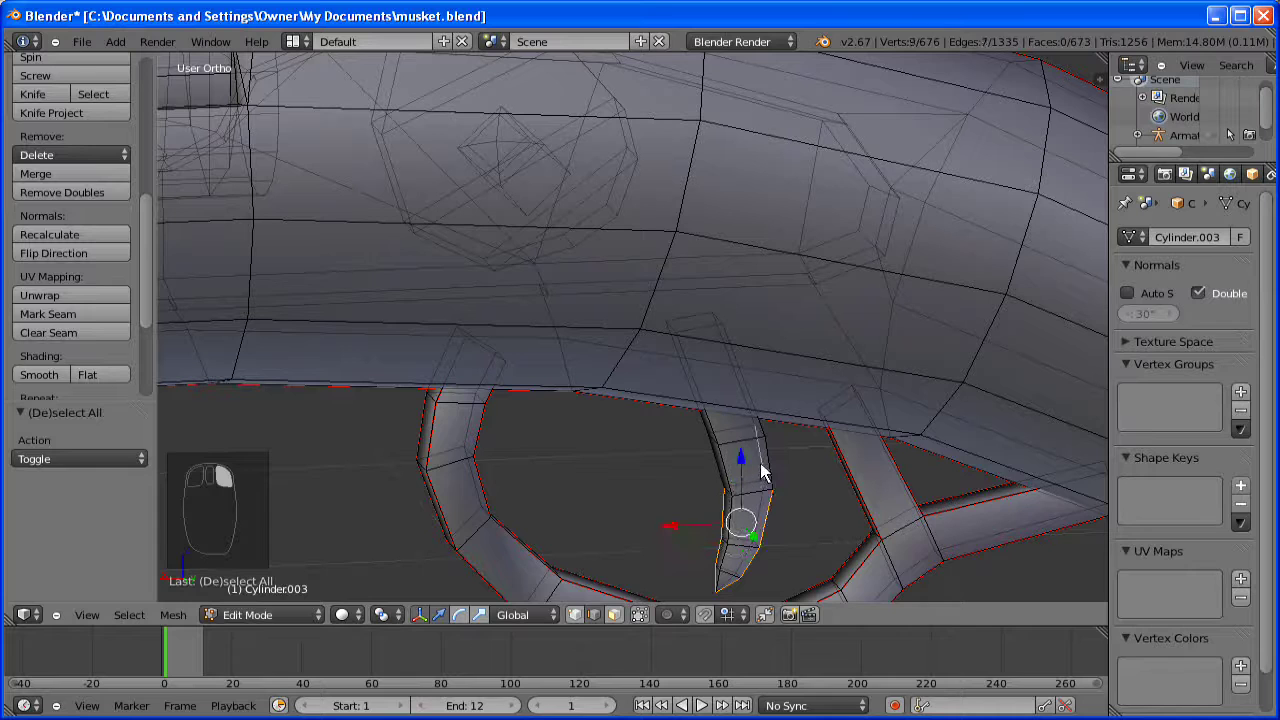
right_click(770, 472, "shift")
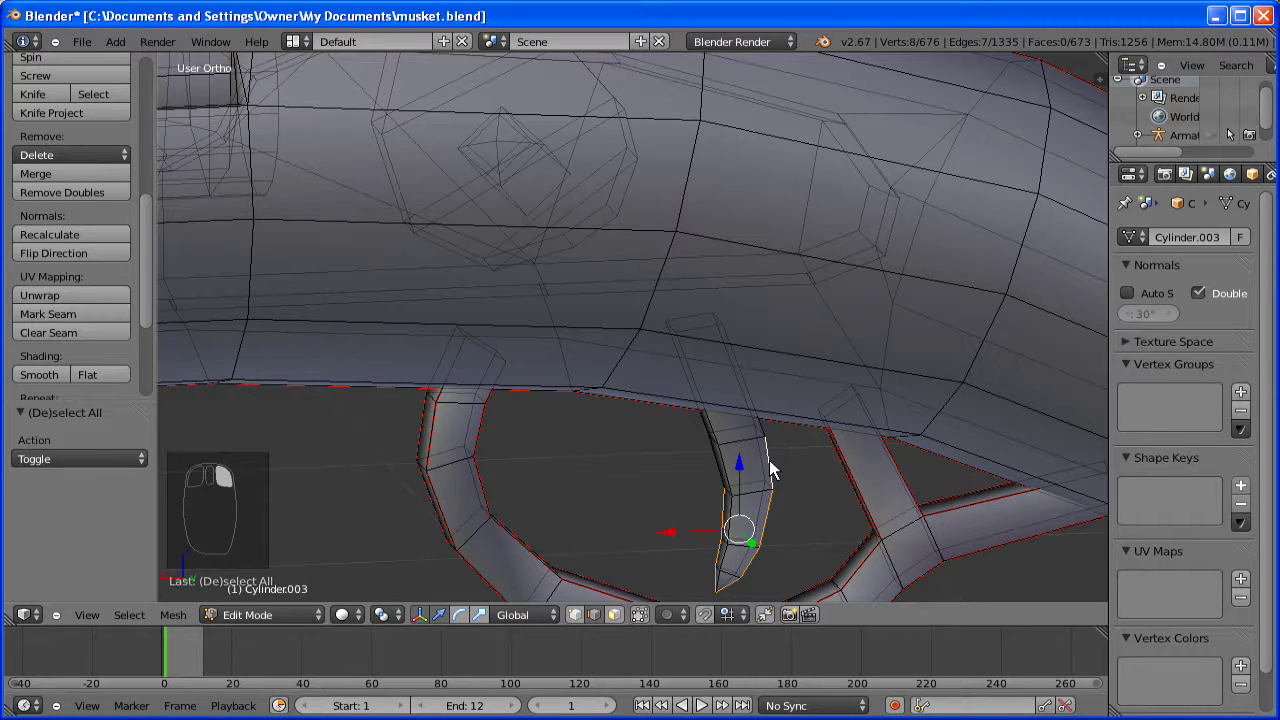
right_click(705, 436, "shift")
right_click(705, 433, "shift")
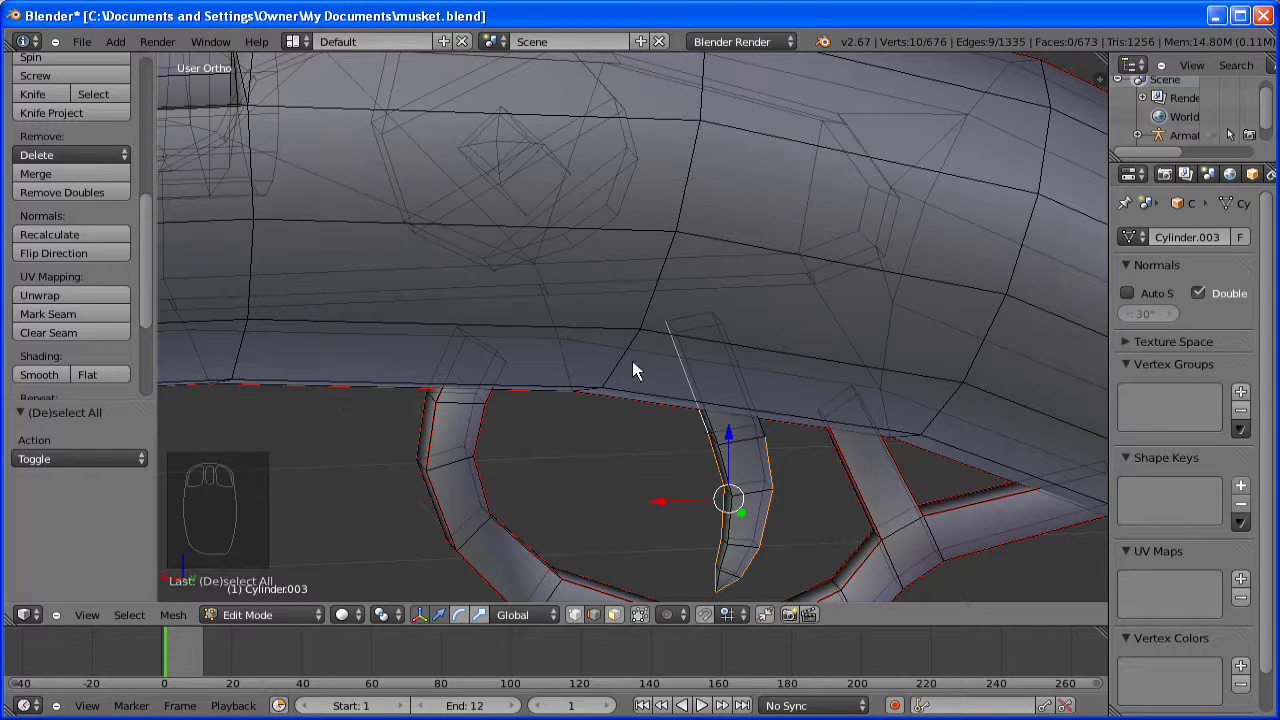
left_click(48, 313)
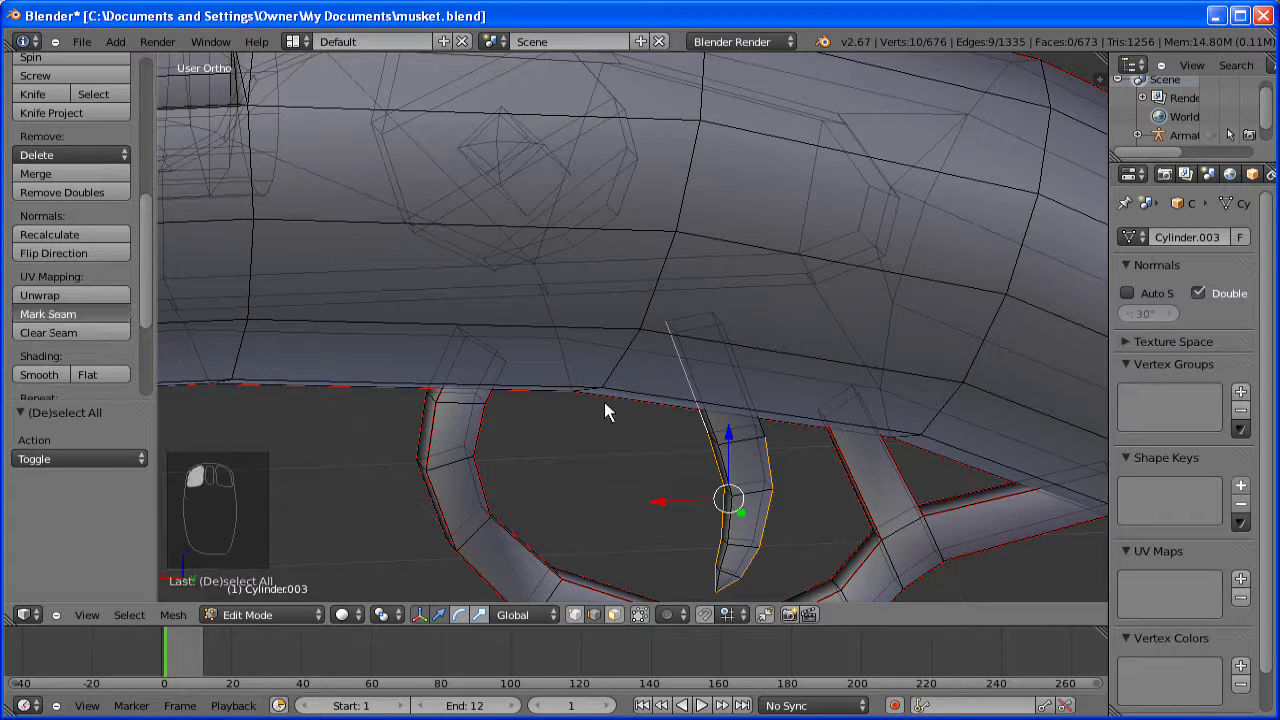
scroll(698, 438, "down", 4)
key("a")
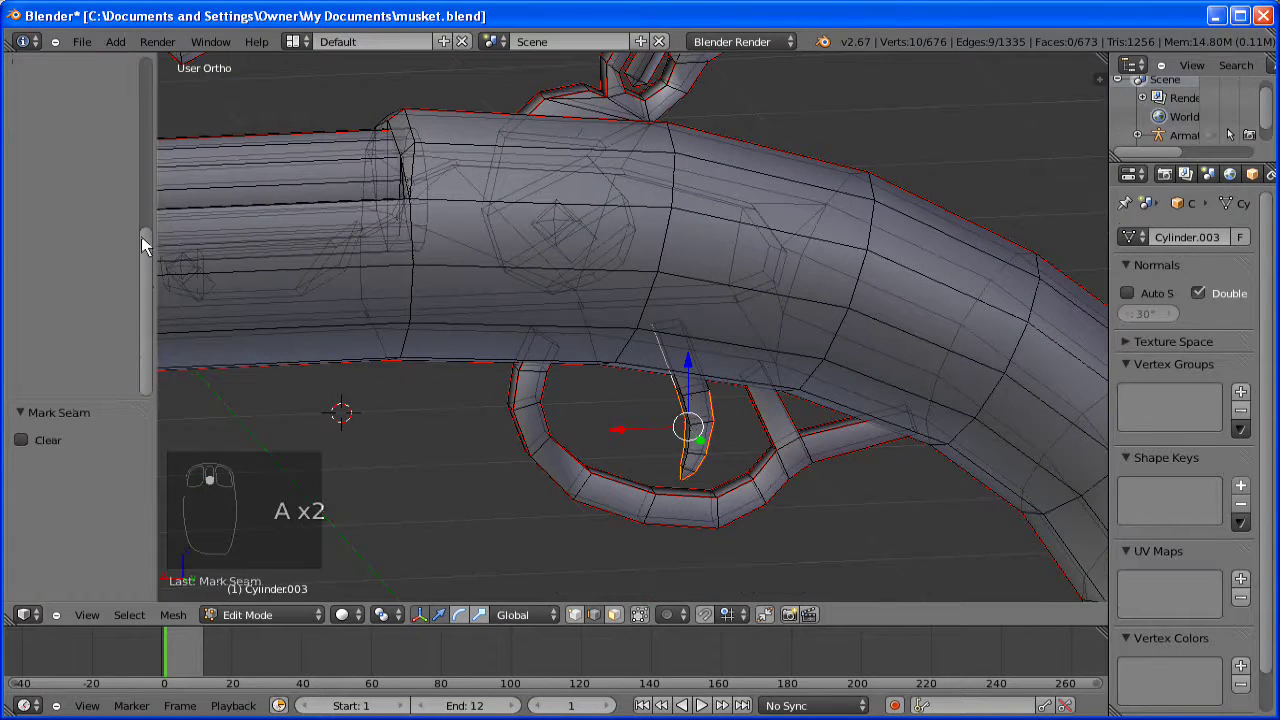
left_click_drag(141, 236, 138, 95)
left_click(62, 63)
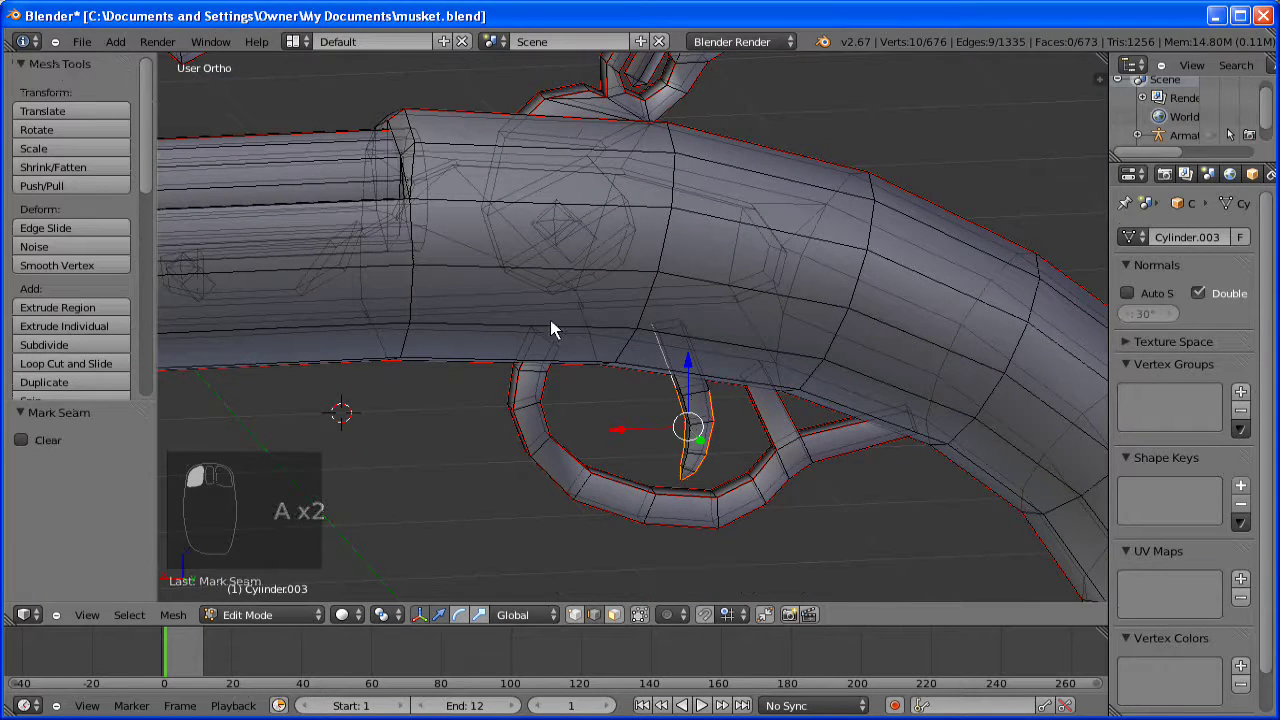
- Mark a seam across the small pointed stud on the side of the grip's butt cap, and clear the selection
scroll(643, 398, "down", 4)
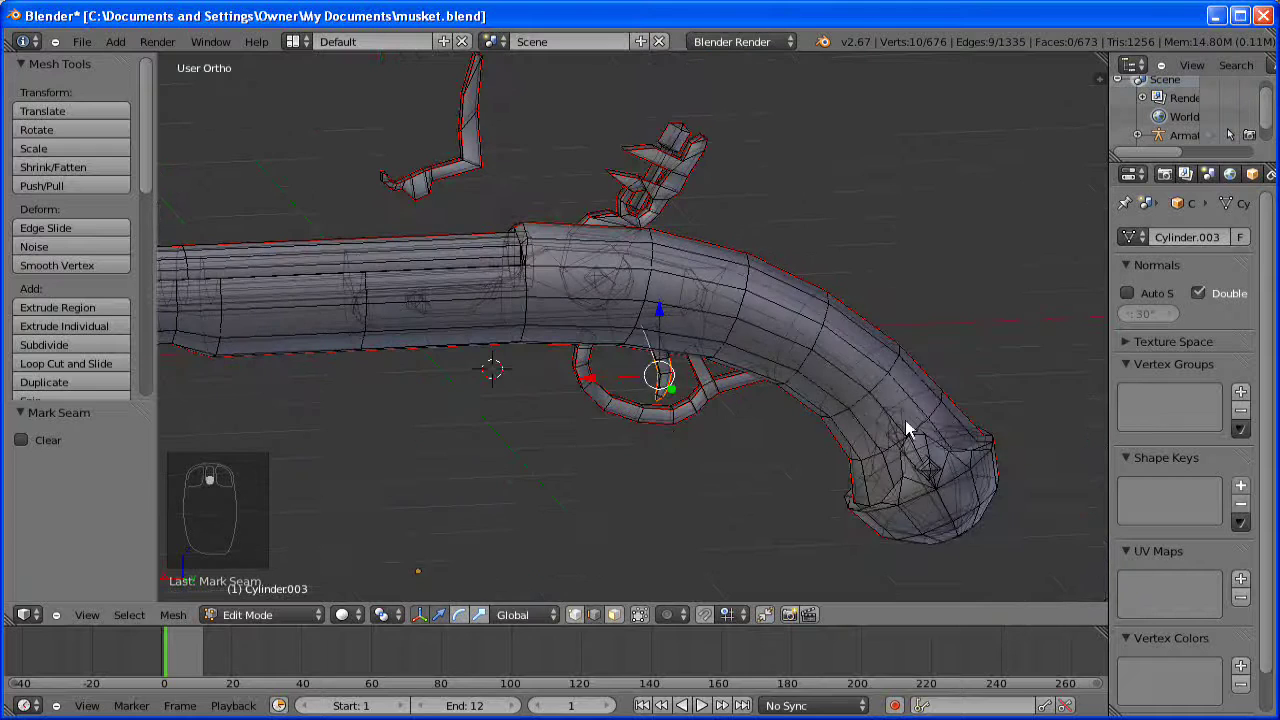
middle_click_drag(908, 428, 862, 420)
scroll(851, 443, "up", 3)
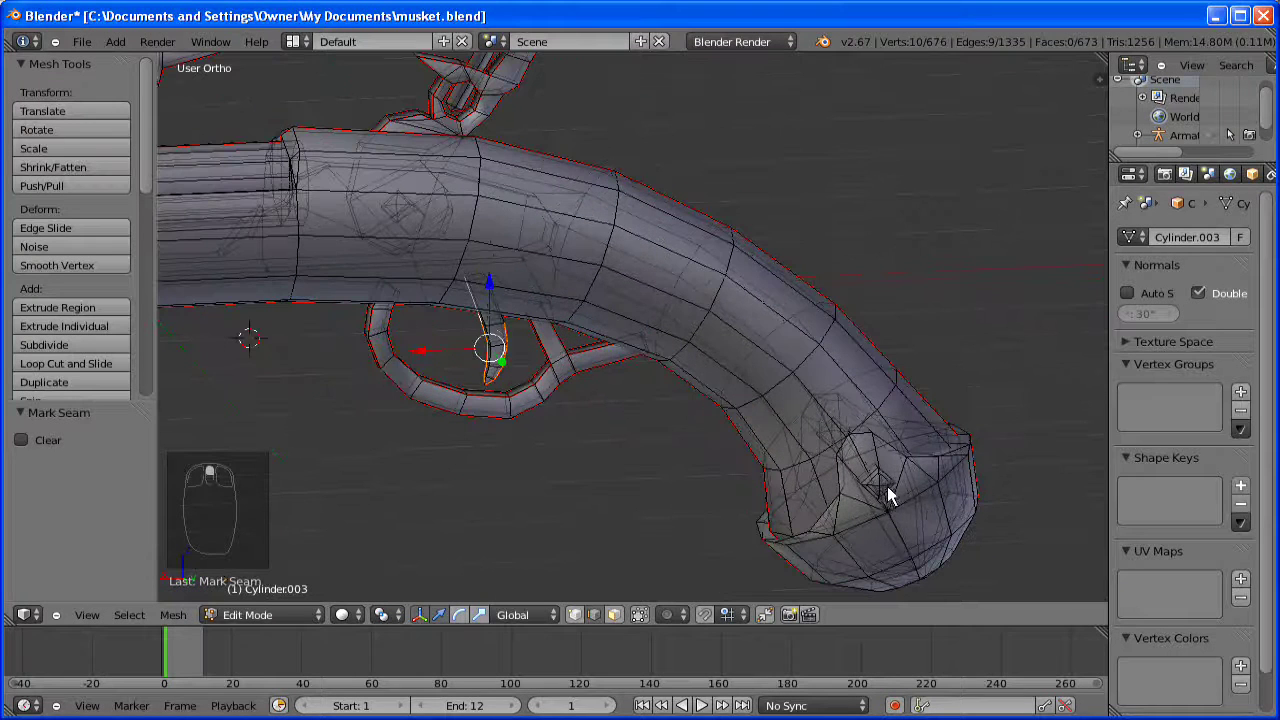
right_click(884, 493)
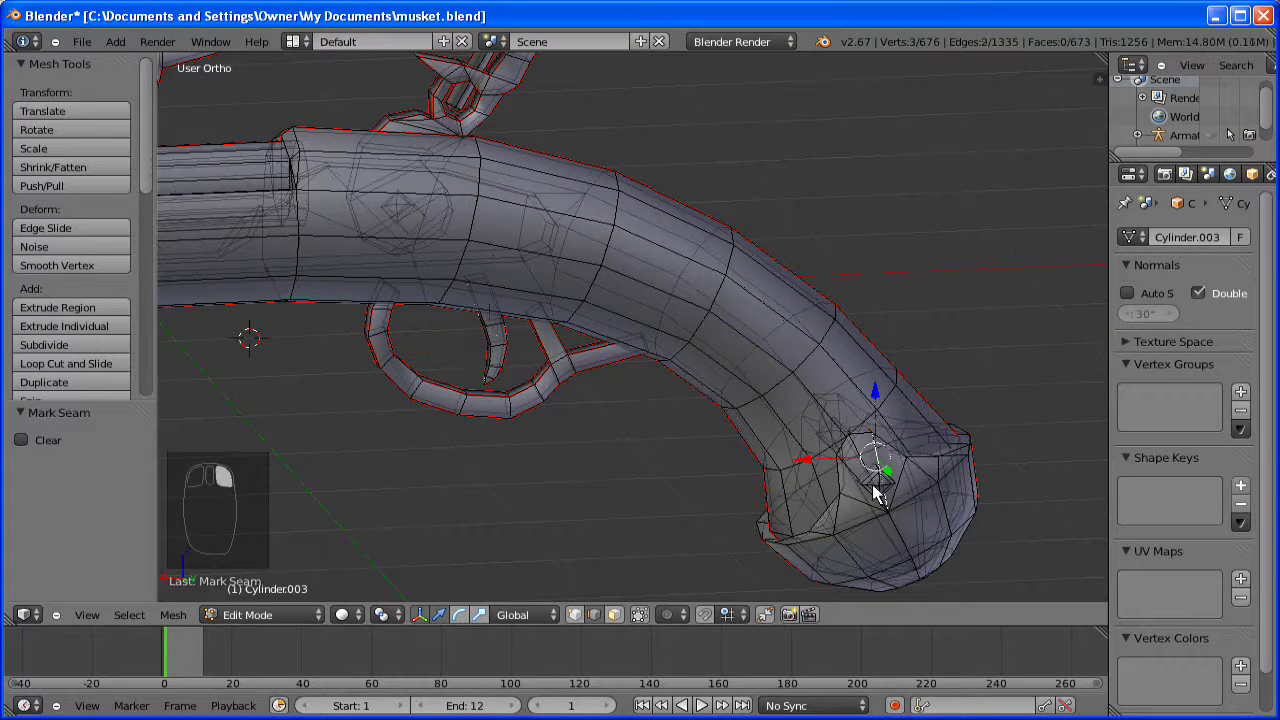
right_click(884, 493, "alt")
right_click(870, 493, "alt")
right_click(868, 492, "alt+shift")
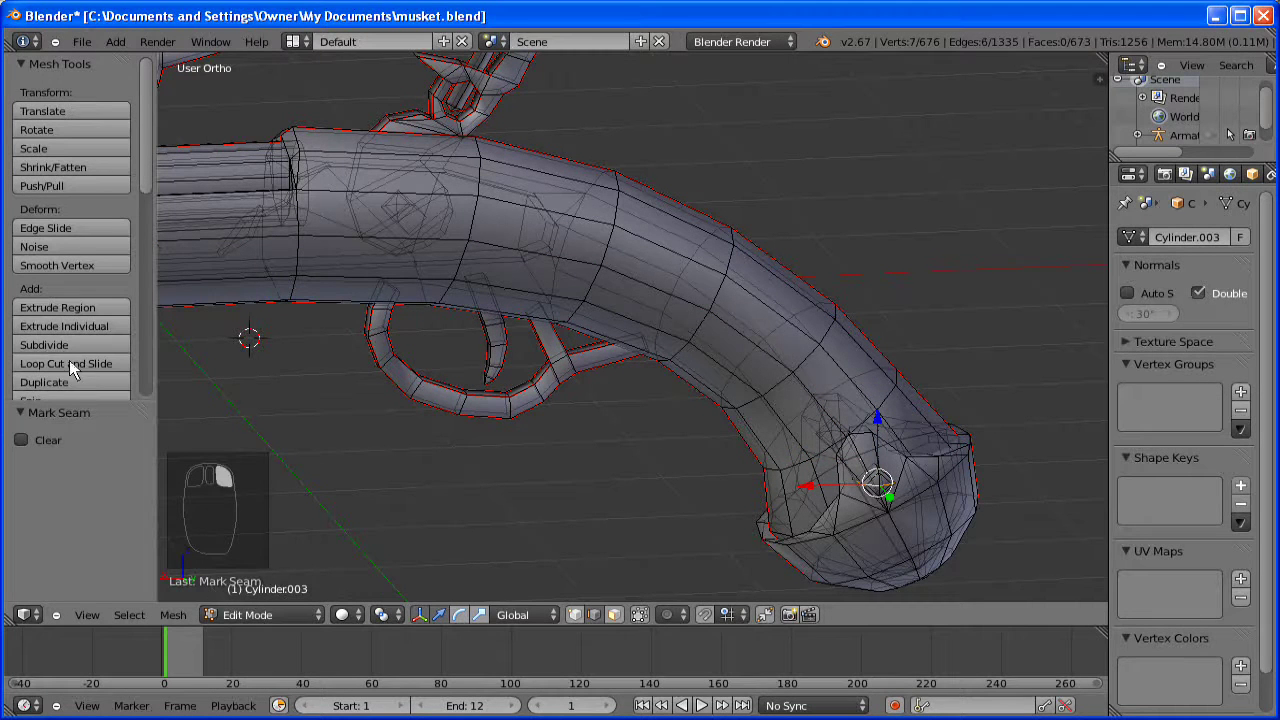
left_click(145, 270)
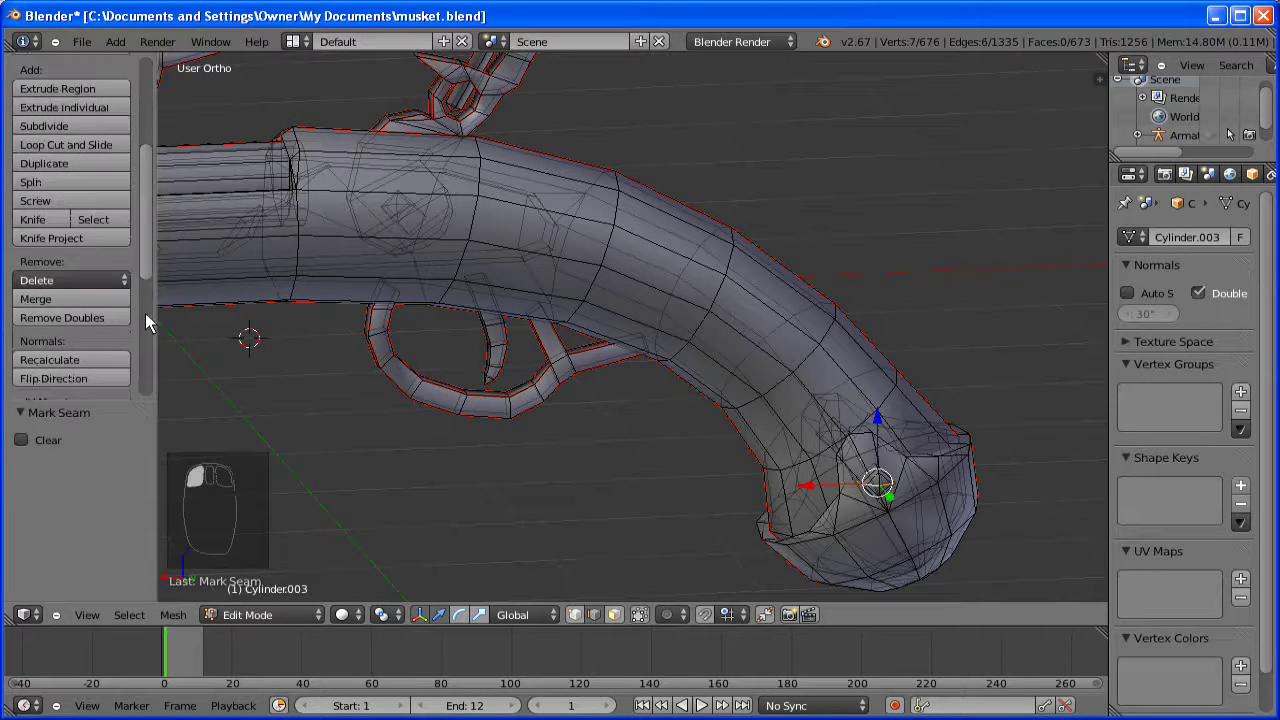
scroll(103, 323, "down", 5)
left_click(94, 311)
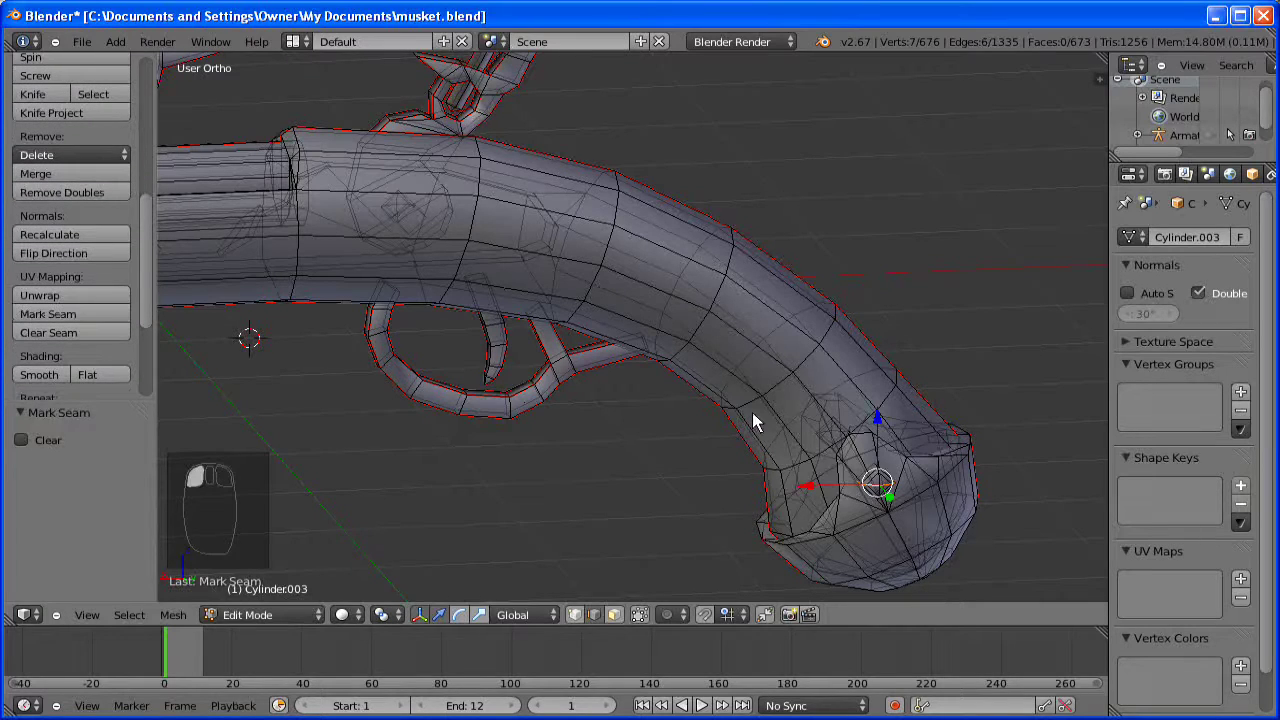
key("a")
middle_click_drag(467, 489, 486, 443)
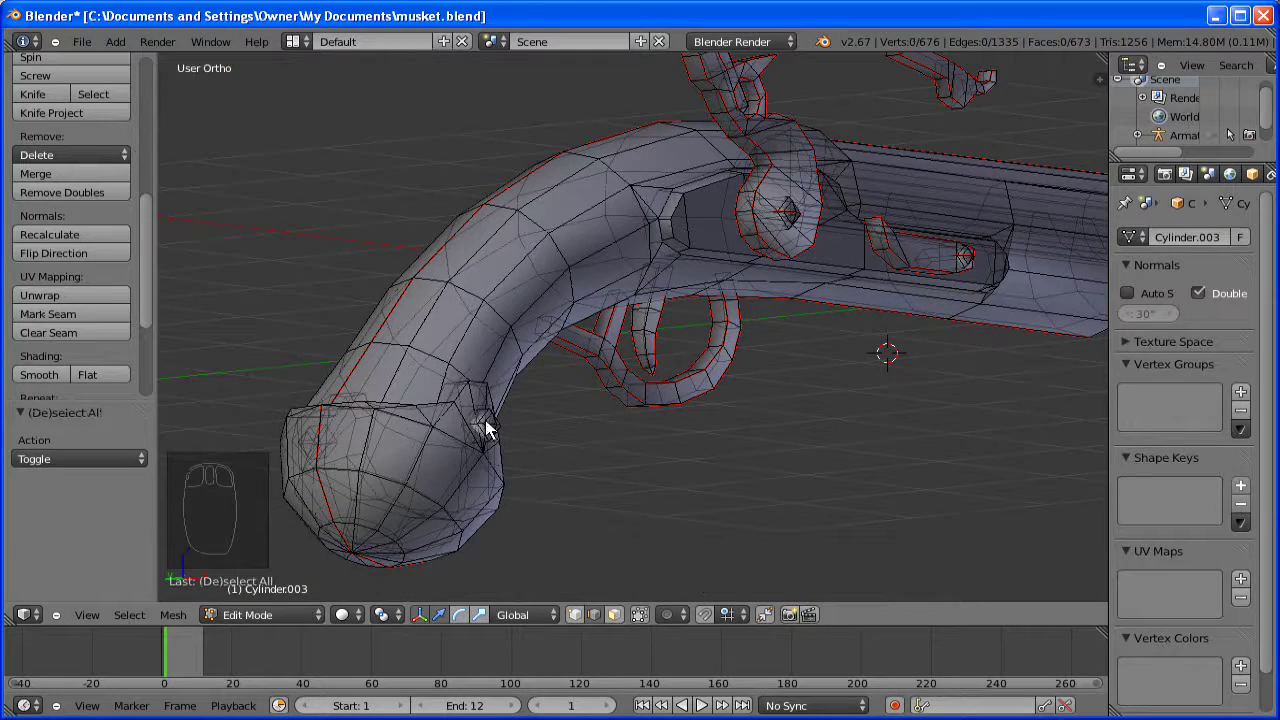
- Mark a seam across the small pointed stud on the trigger-facing side of the grip's butt cap, and clear the selection
right_click(487, 429)
right_click(489, 430)
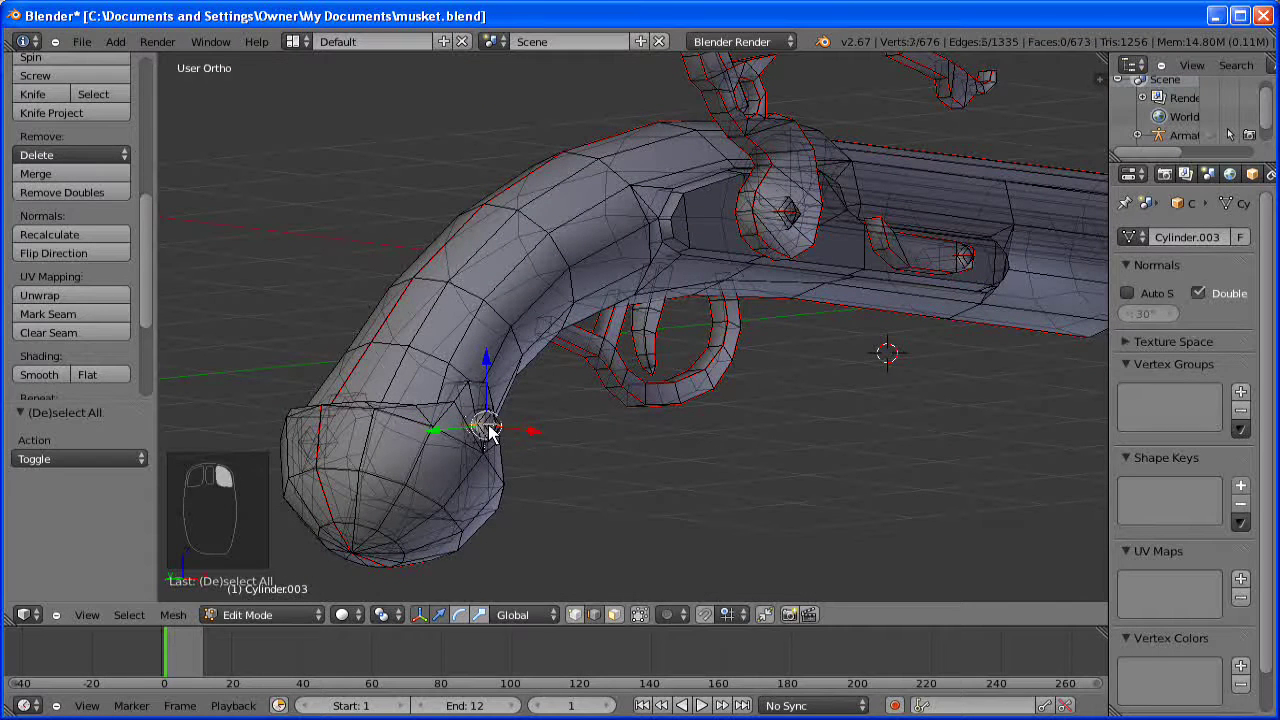
left_click(55, 315)
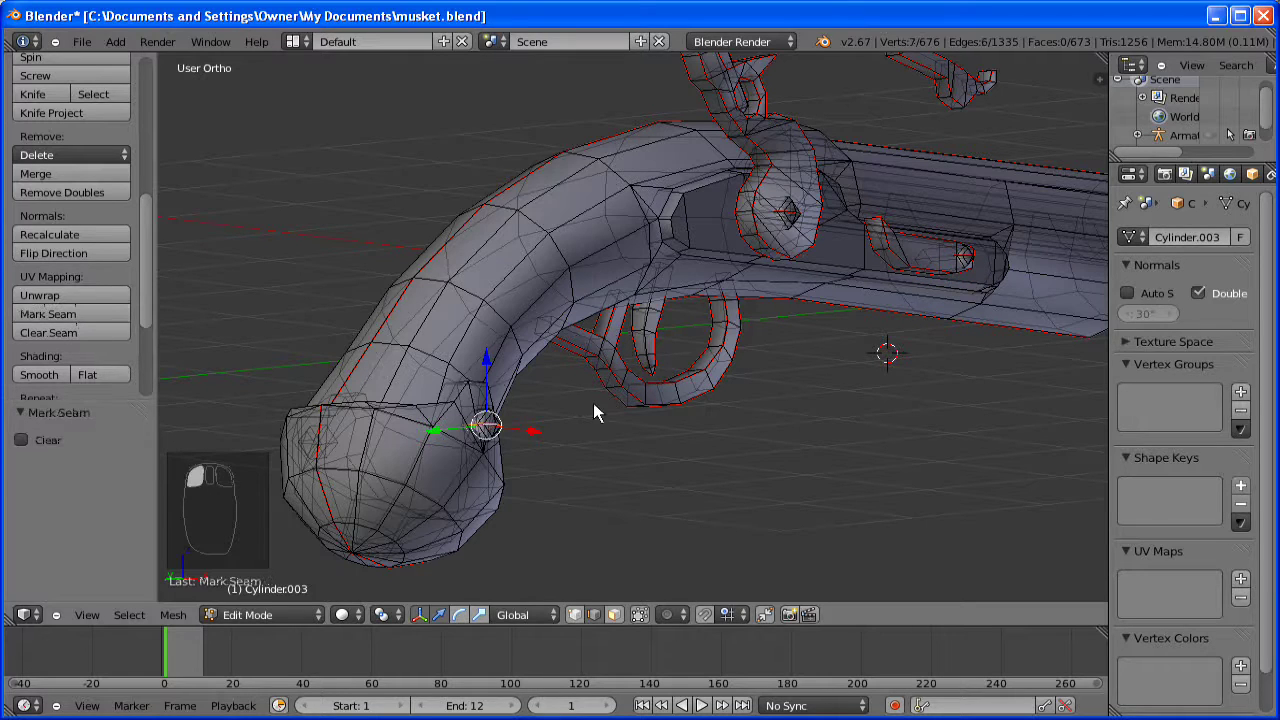
key("a")
- Move the whole detached L-shaped lock part above the barrel by -1 along the global Z axis, and clear the selection
middle_click_drag(808, 362, 663, 215)
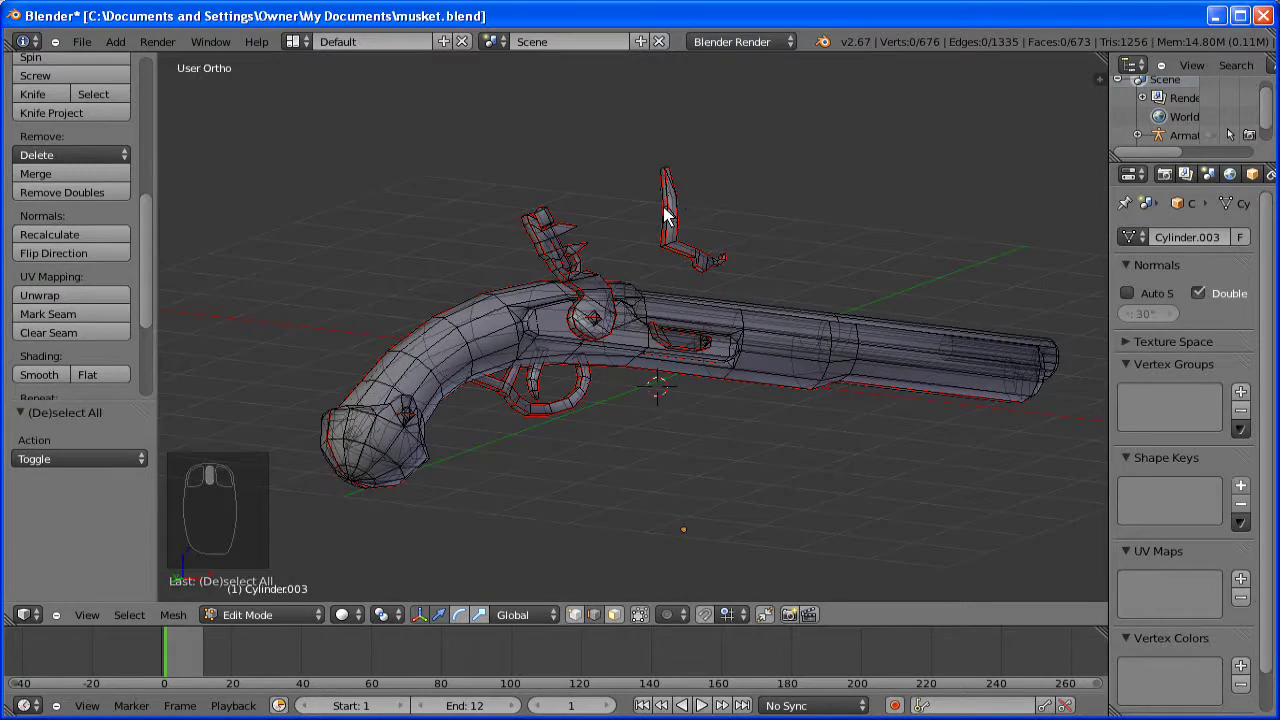
key("l")
key("g")
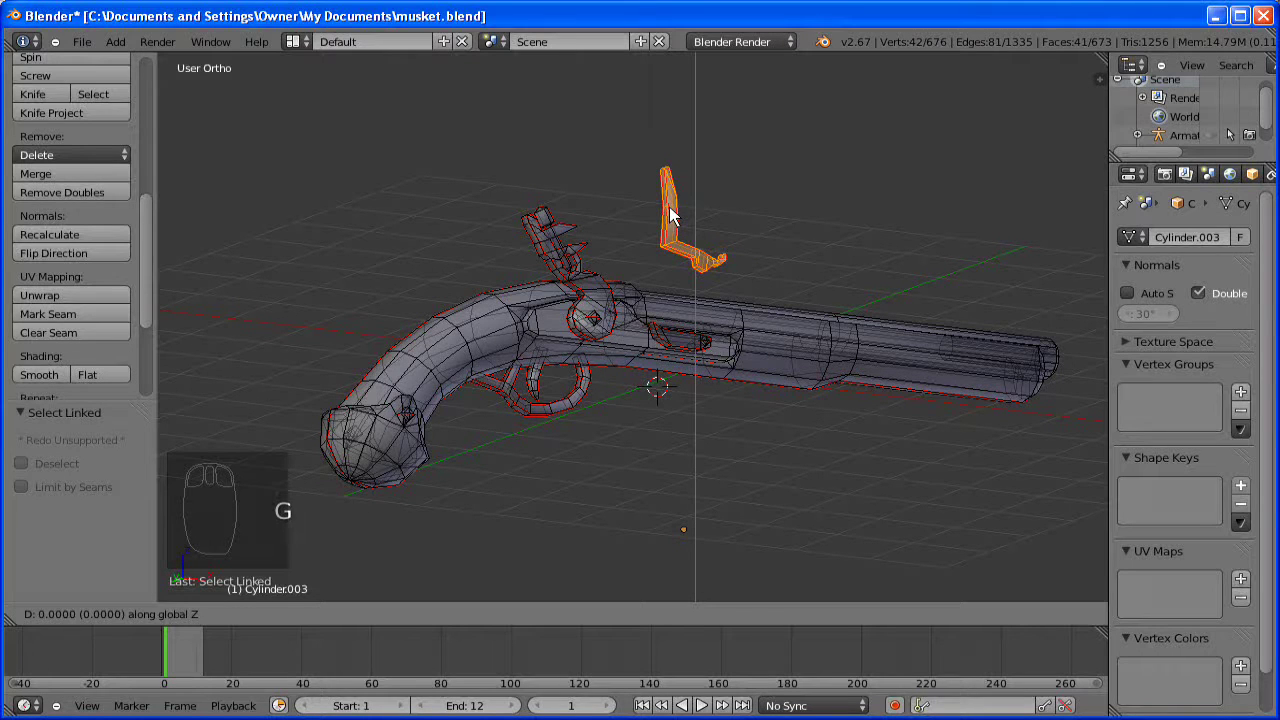
type("-1")
key("Return")
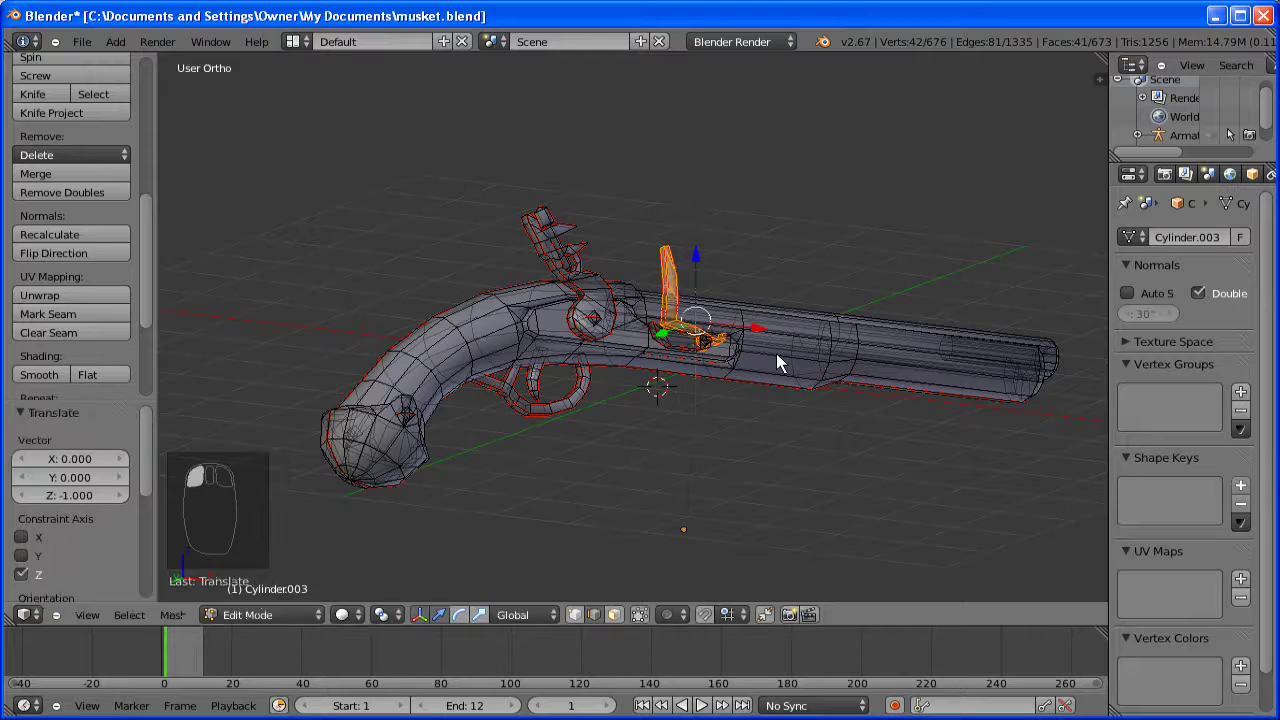
key("a")
- Split the 3D view into two side-by-side areas and turn the new area into a UV/Image Editor
scroll(935, 230, "down", 1)
left_click_drag(1101, 56, 663, 86)
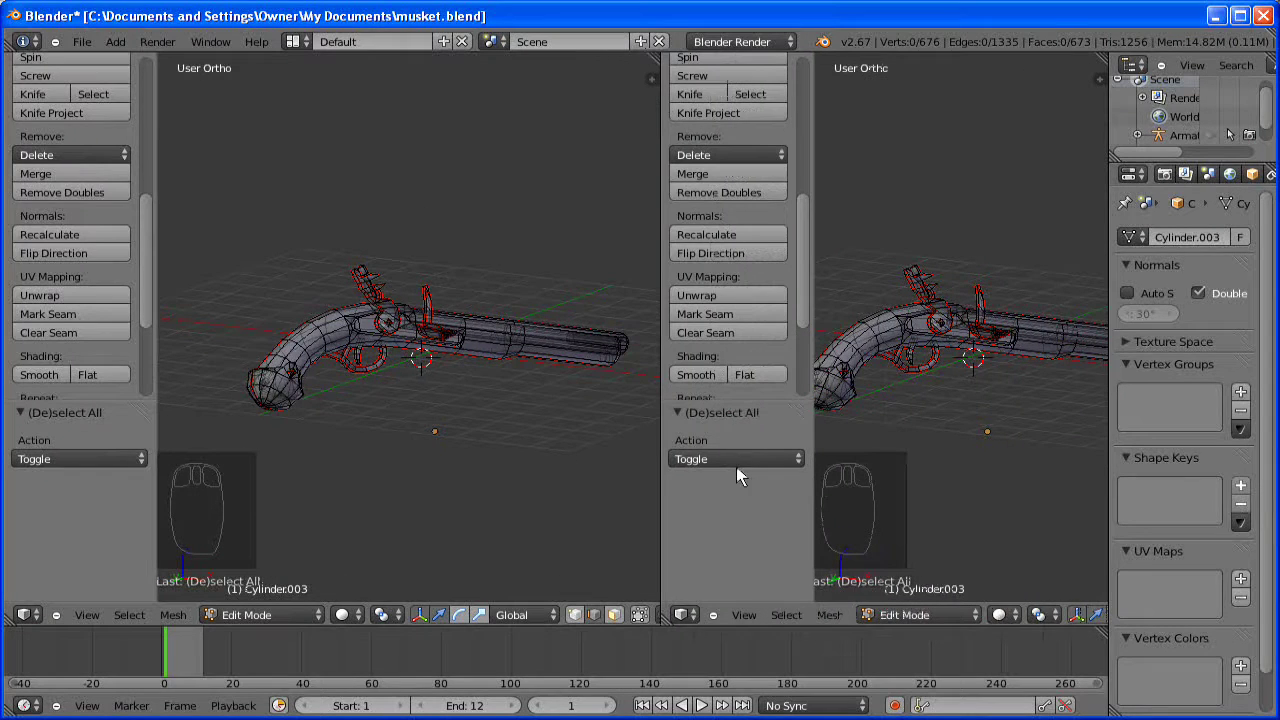
left_click(682, 614)
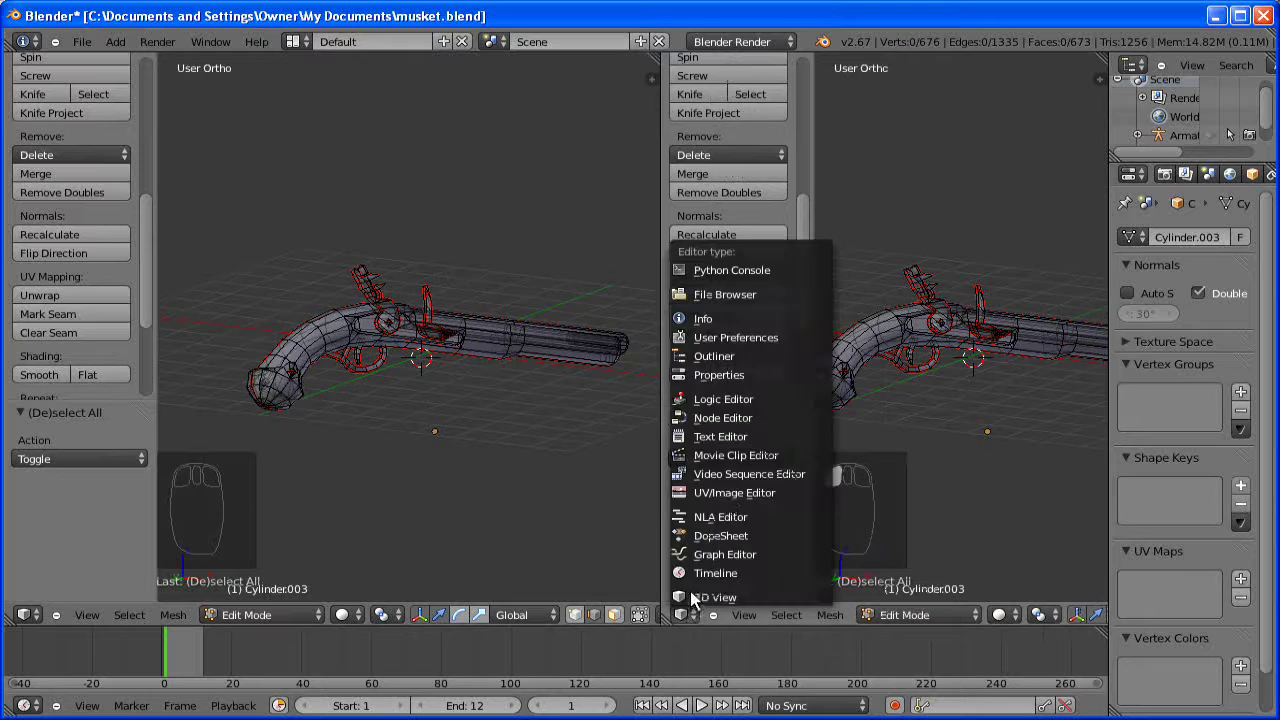
left_click(730, 493)
- Unwrap the entire pistol mesh along its marked seams, and deselect all UVs in the resulting layout
key("a")
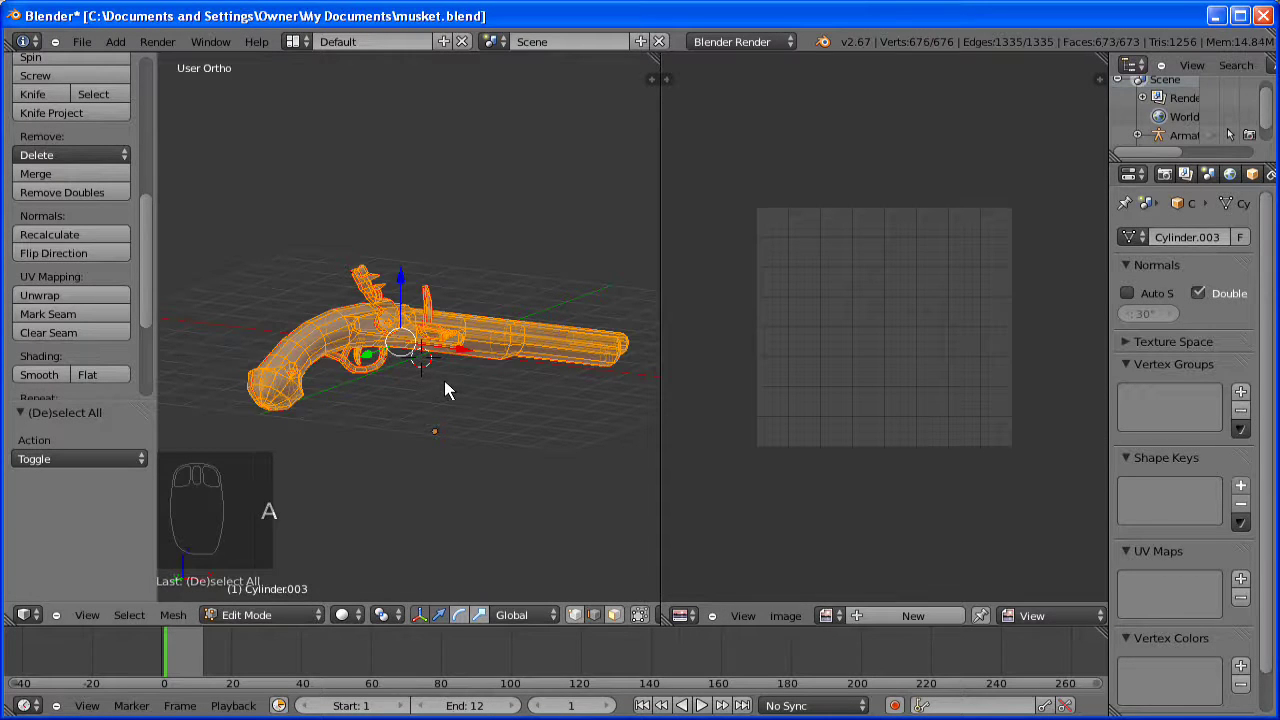
key("u")
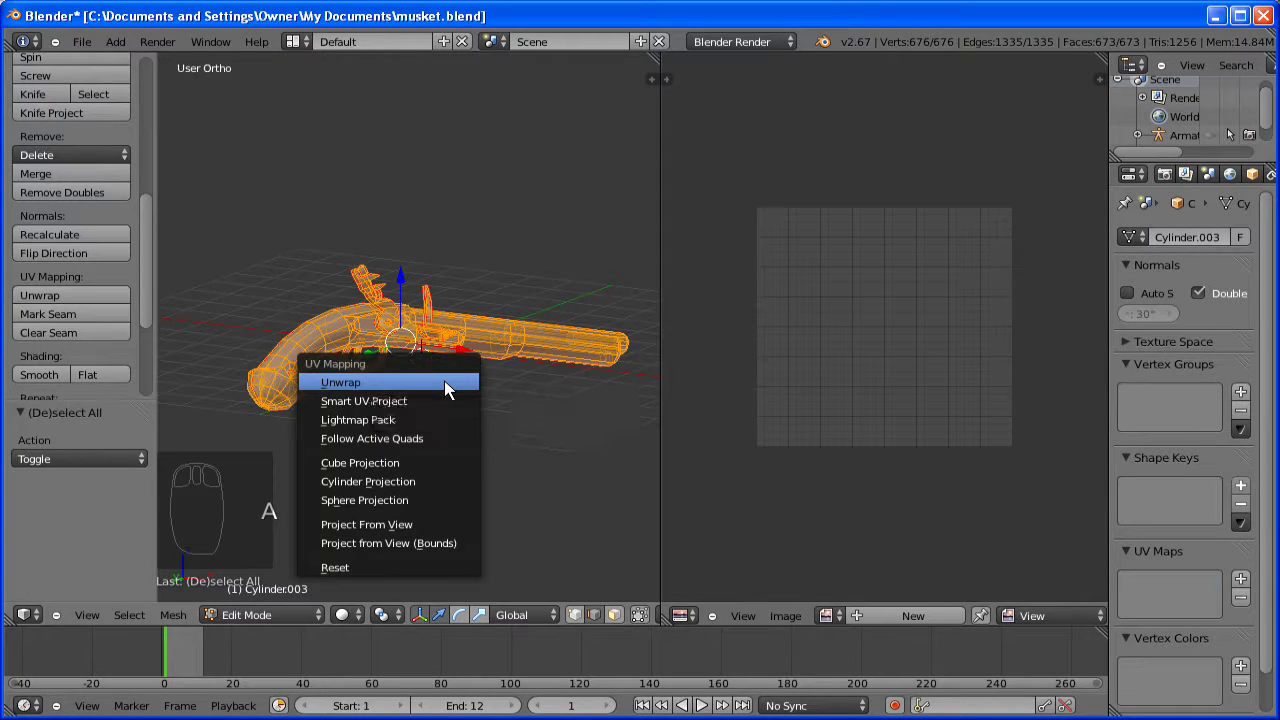
left_click(444, 380)
key("a")
scroll(927, 379, "up", 5)
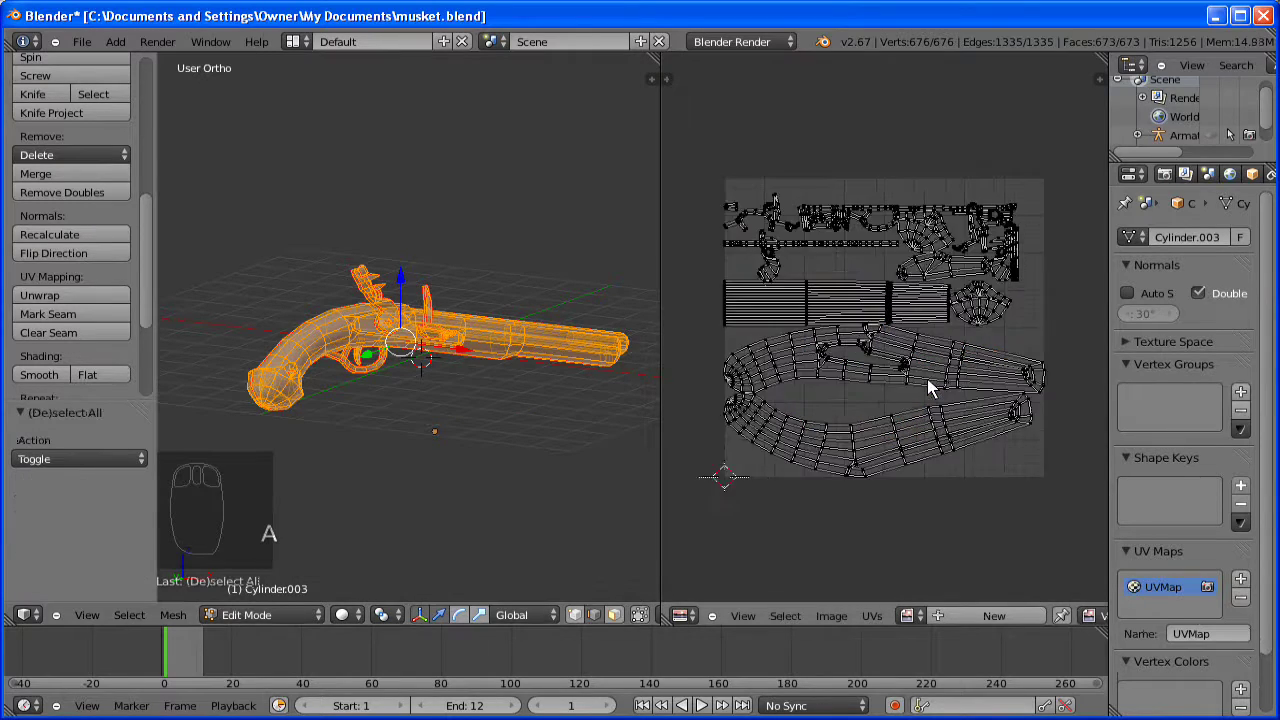
scroll(885, 305, "down", 3)
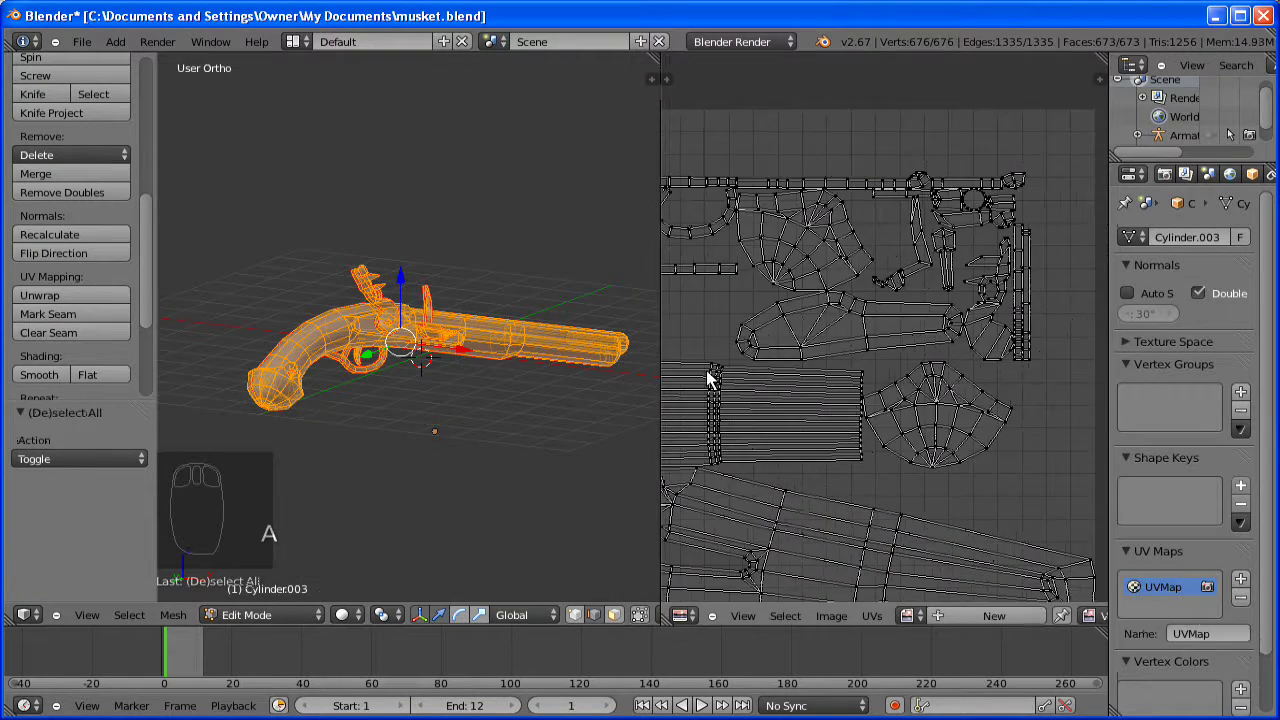
- Inspect the pistol's UV islands across the whole layout, including the small hammer and trigger pieces
scroll(914, 403, "up", 4)
scroll(927, 408, "up", 3)
middle_click_drag(982, 414, 767, 492)
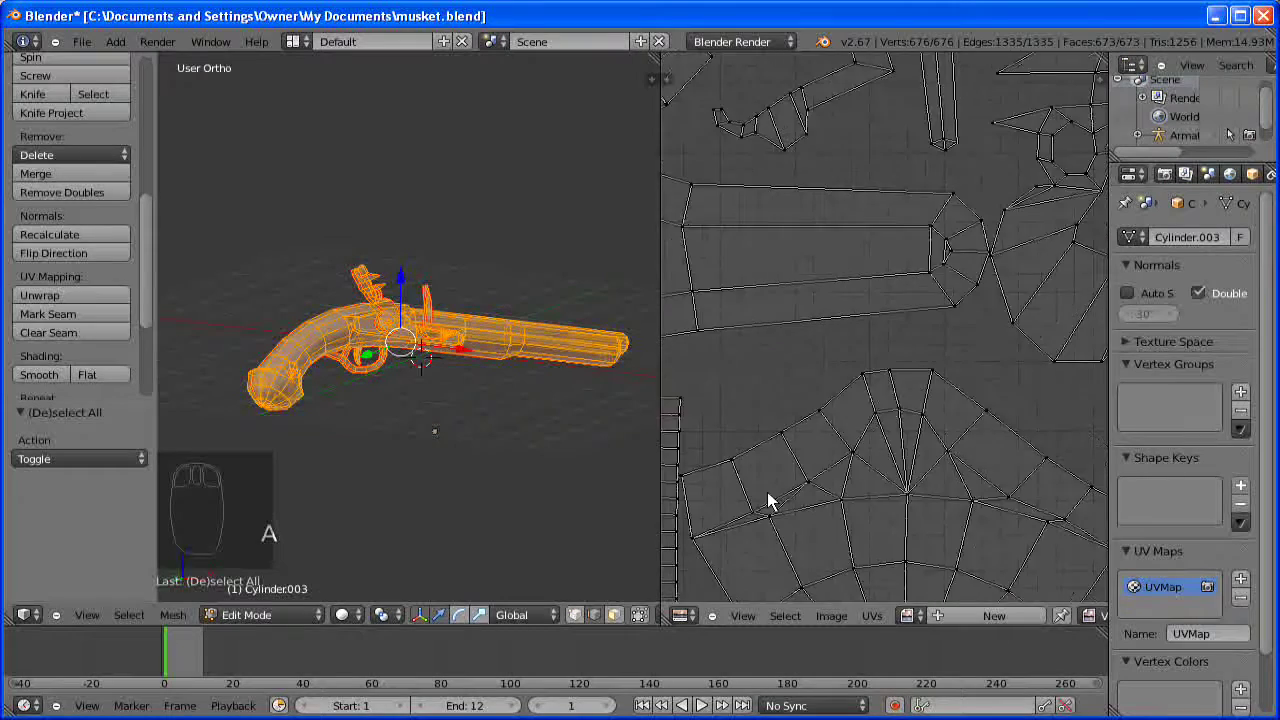
scroll(881, 404, "down", 2)
scroll(878, 349, "down", 1)
middle_click_drag(878, 349, 967, 476)
scroll(950, 450, "down", 1)
scroll(948, 456, "down", 3)
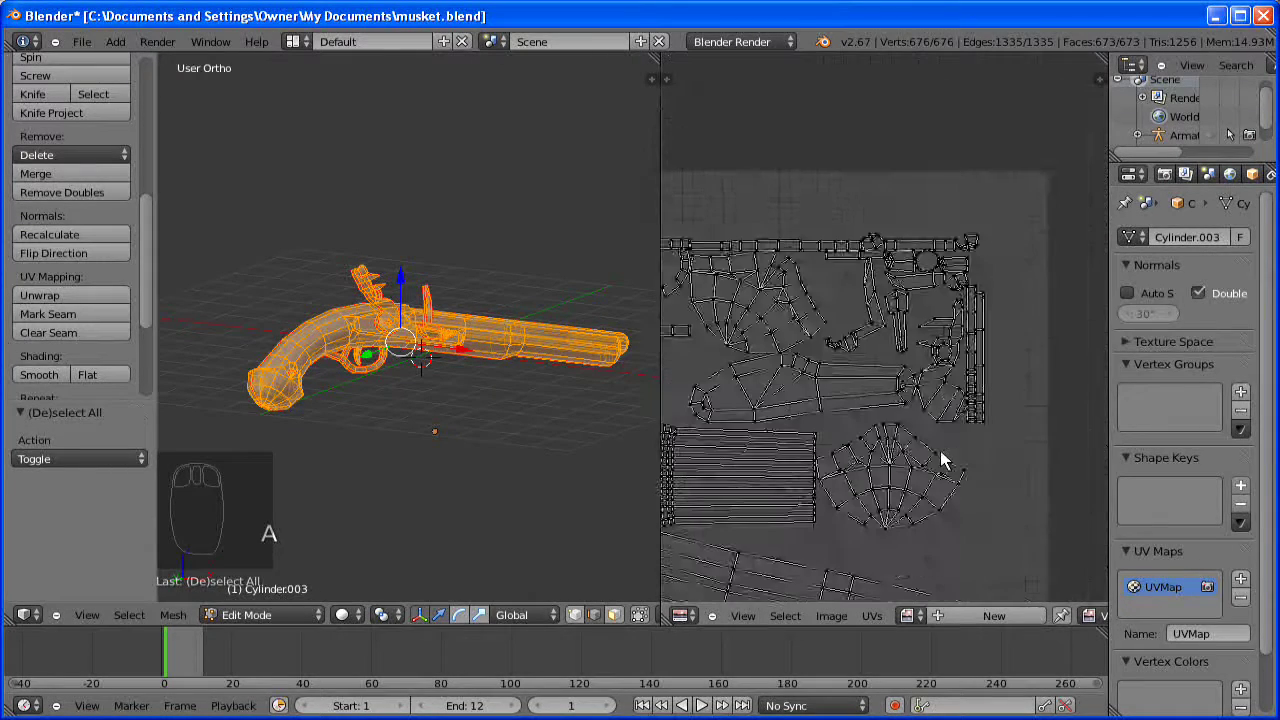
scroll(940, 451, "down", 2)
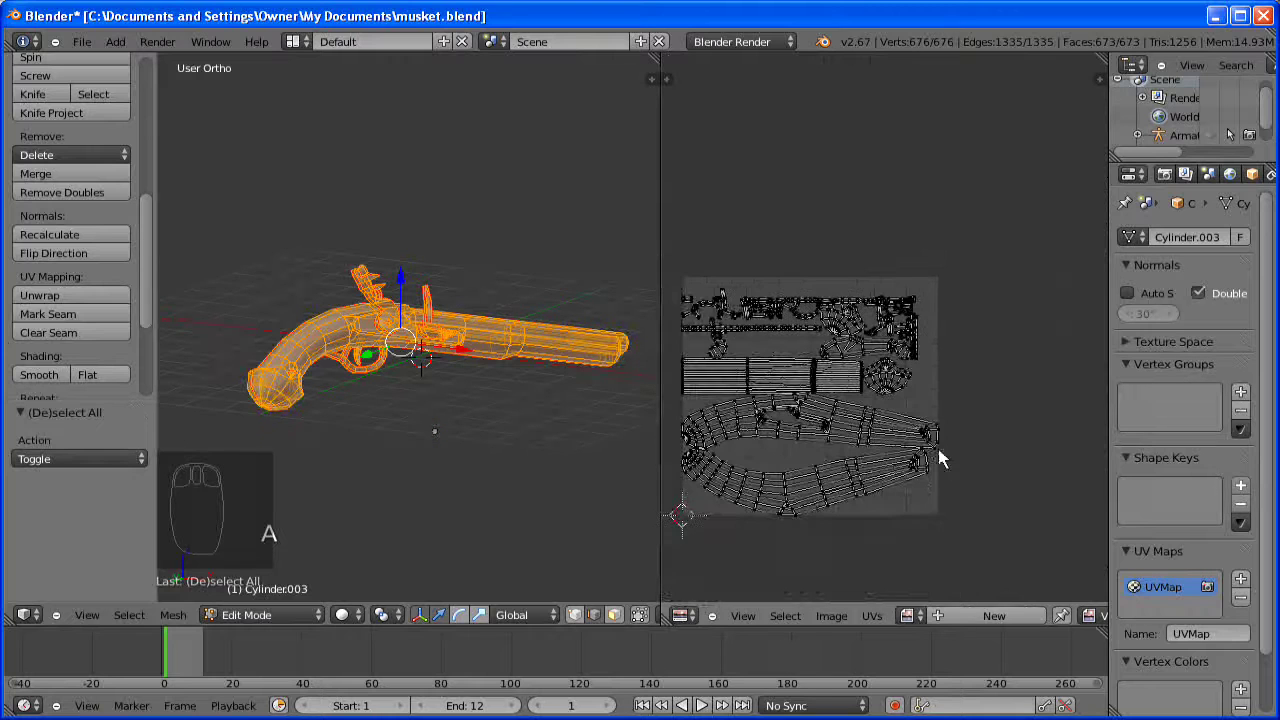
scroll(862, 347, "up", 6)
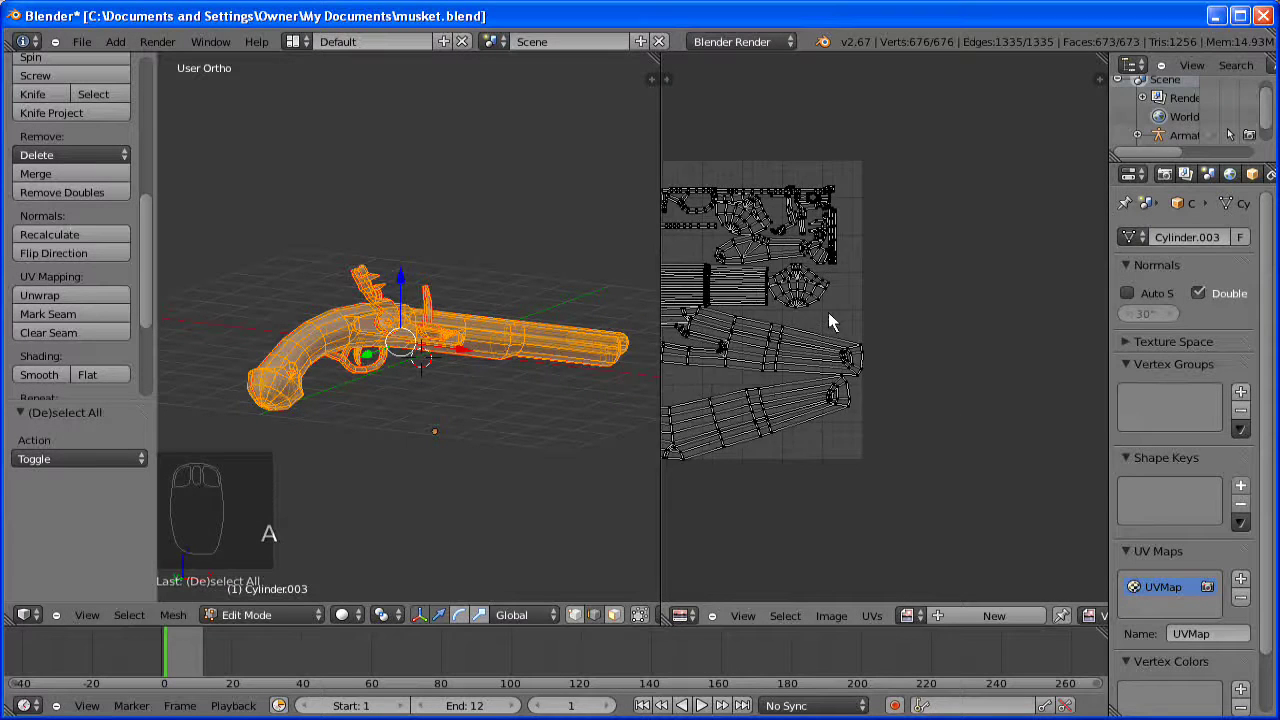
middle_click_drag(871, 382, 1092, 337)
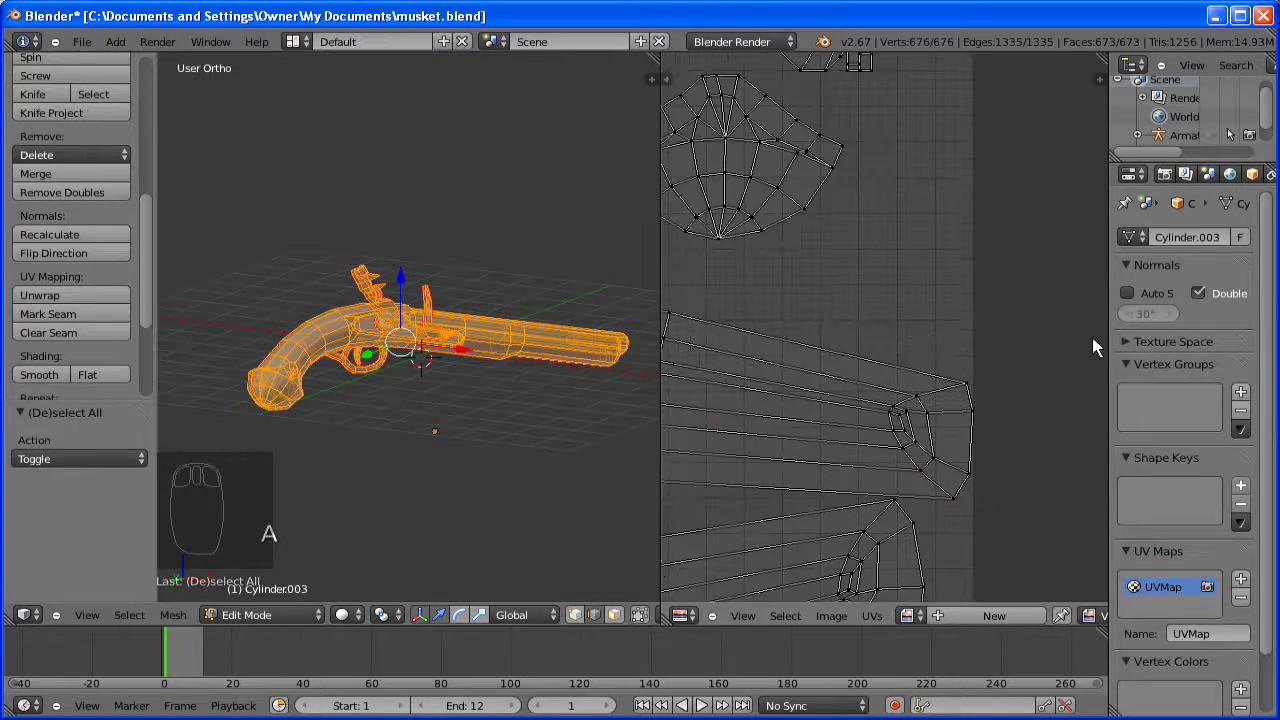
middle_click_drag(914, 318, 1008, 361)
scroll(890, 322, "down", 2)
middle_click_drag(888, 321, 1236, 302)
middle_click_drag(868, 398, 1046, 425)
middle_click_drag(887, 470, 903, 521)
middle_click_drag(990, 516, 937, 566)
middle_click_drag(830, 363, 960, 452)
middle_click_drag(880, 460, 806, 484)
scroll(836, 357, "up", 3)
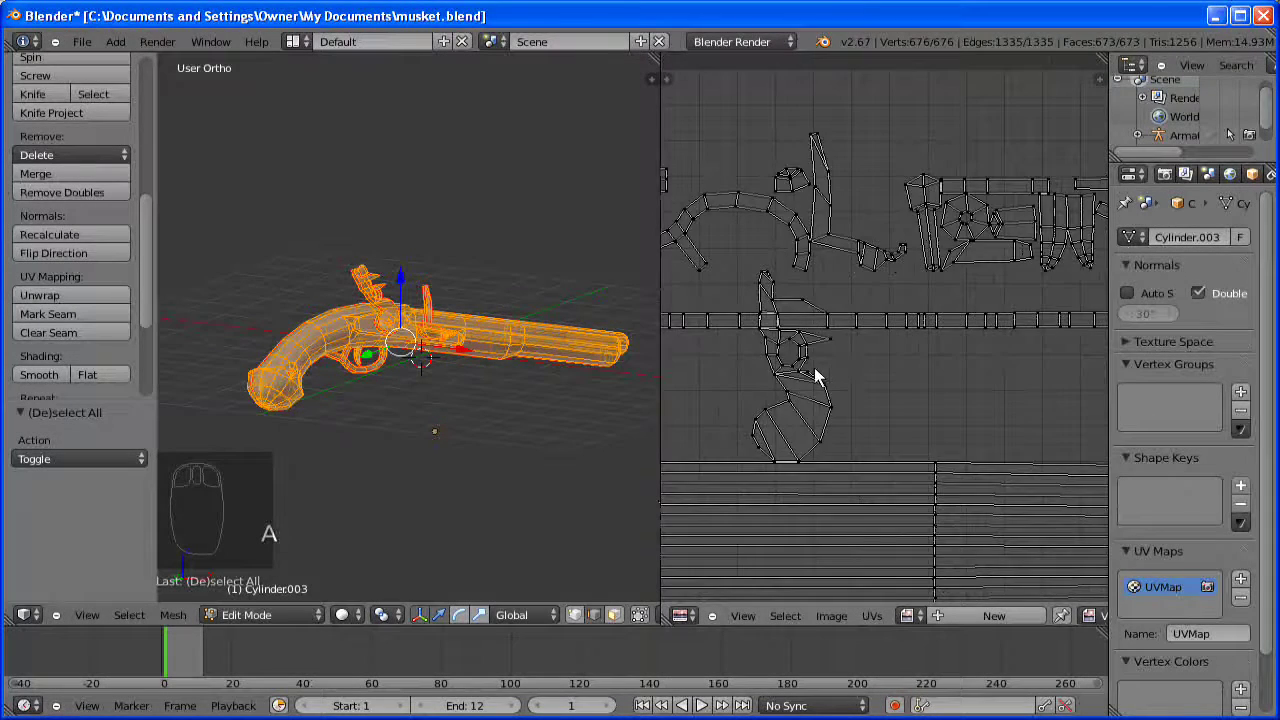
middle_click_drag(884, 394, 889, 394)
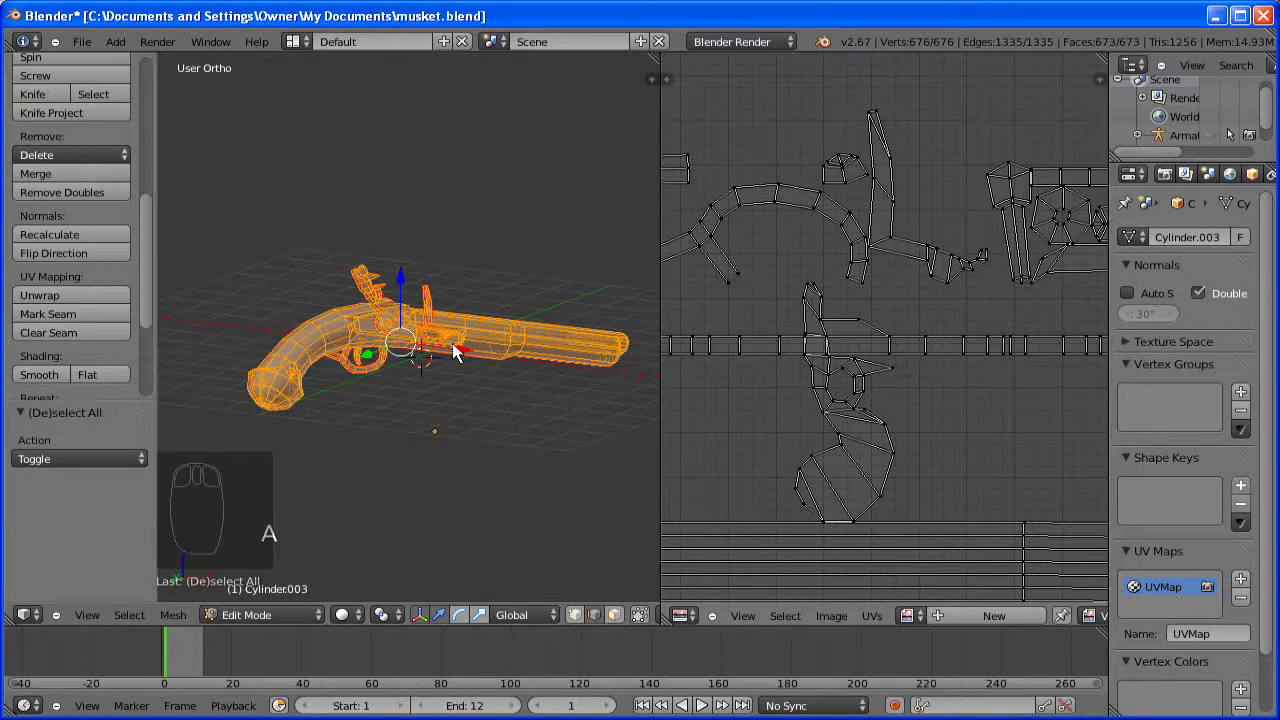
- Mark a seam on the lower edge of the hammer's upper jaw
key("a")
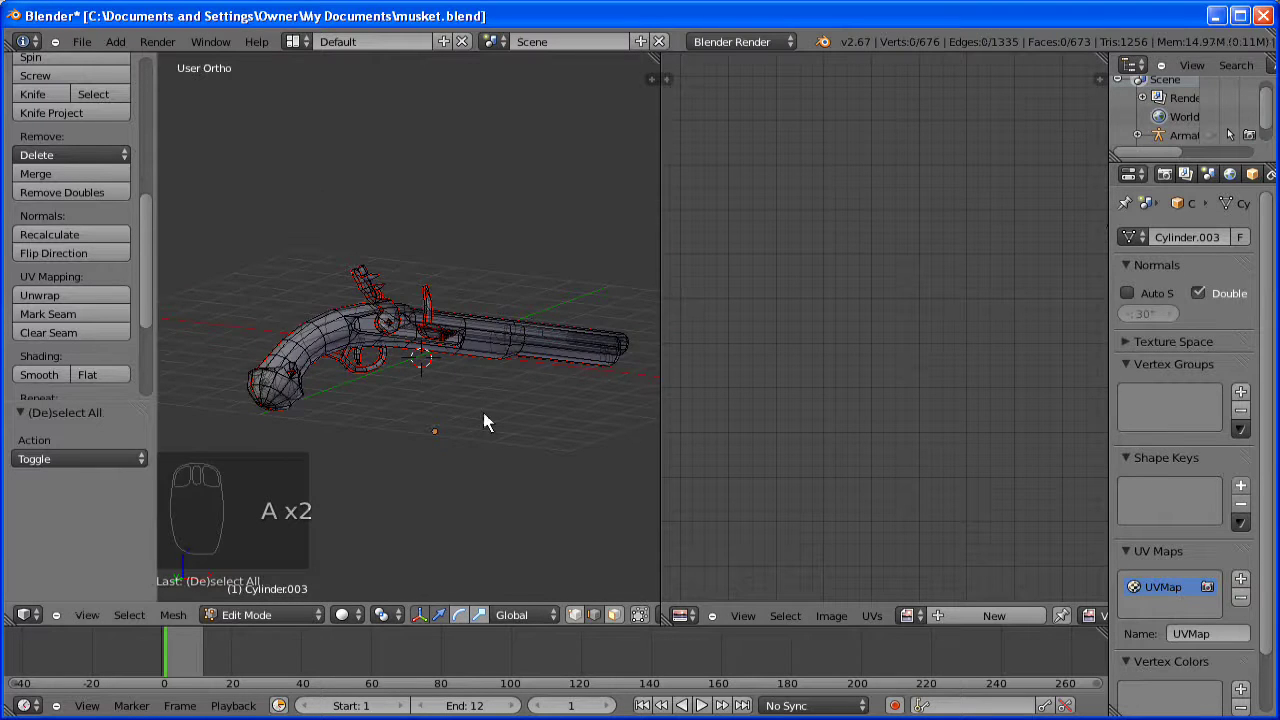
scroll(483, 412, "up", 3)
scroll(410, 318, "up", 5)
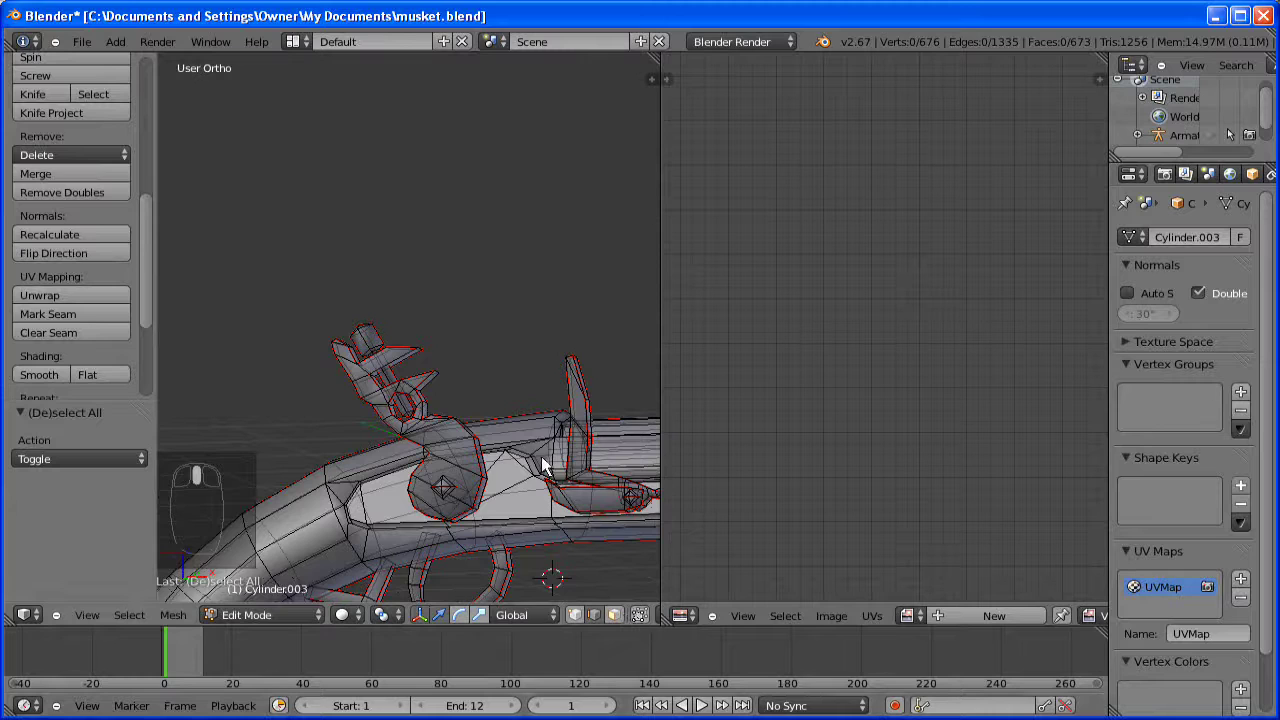
middle_click_drag(491, 434, 585, 470)
middle_click_drag(427, 383, 655, 443, "shift")
scroll(570, 436, "up", 5)
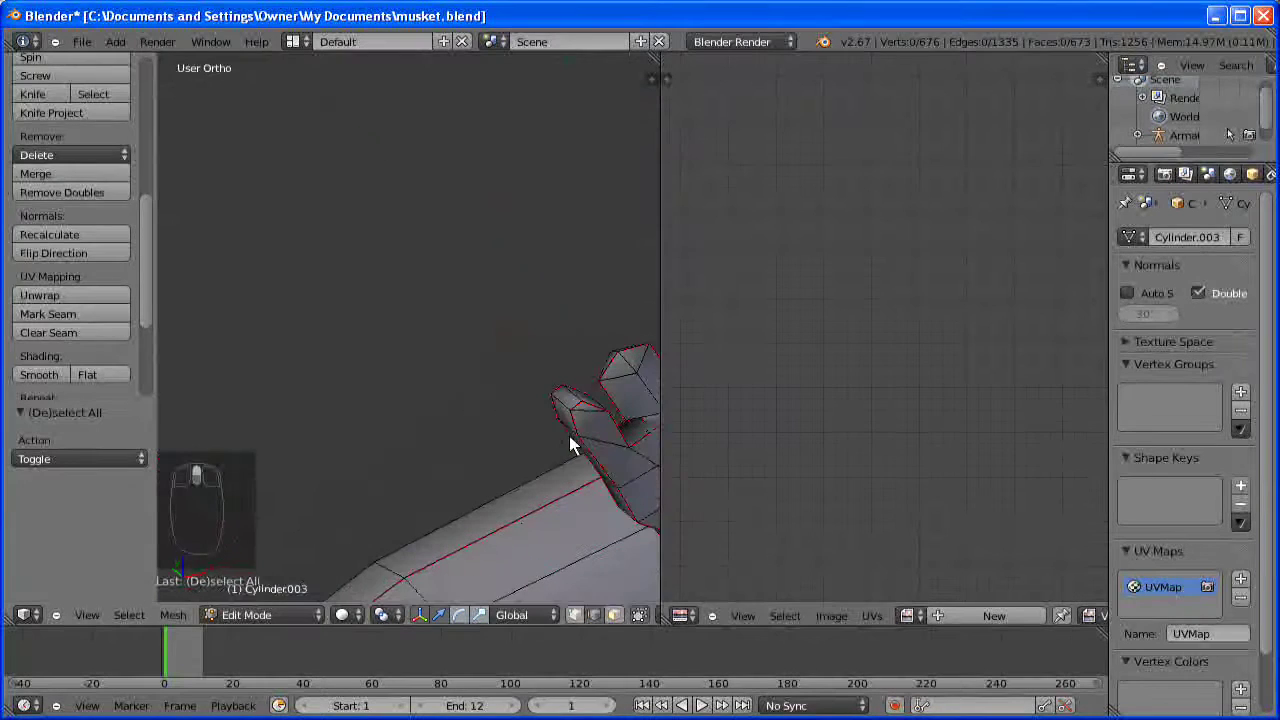
middle_click_drag(574, 437, 537, 429, "shift")
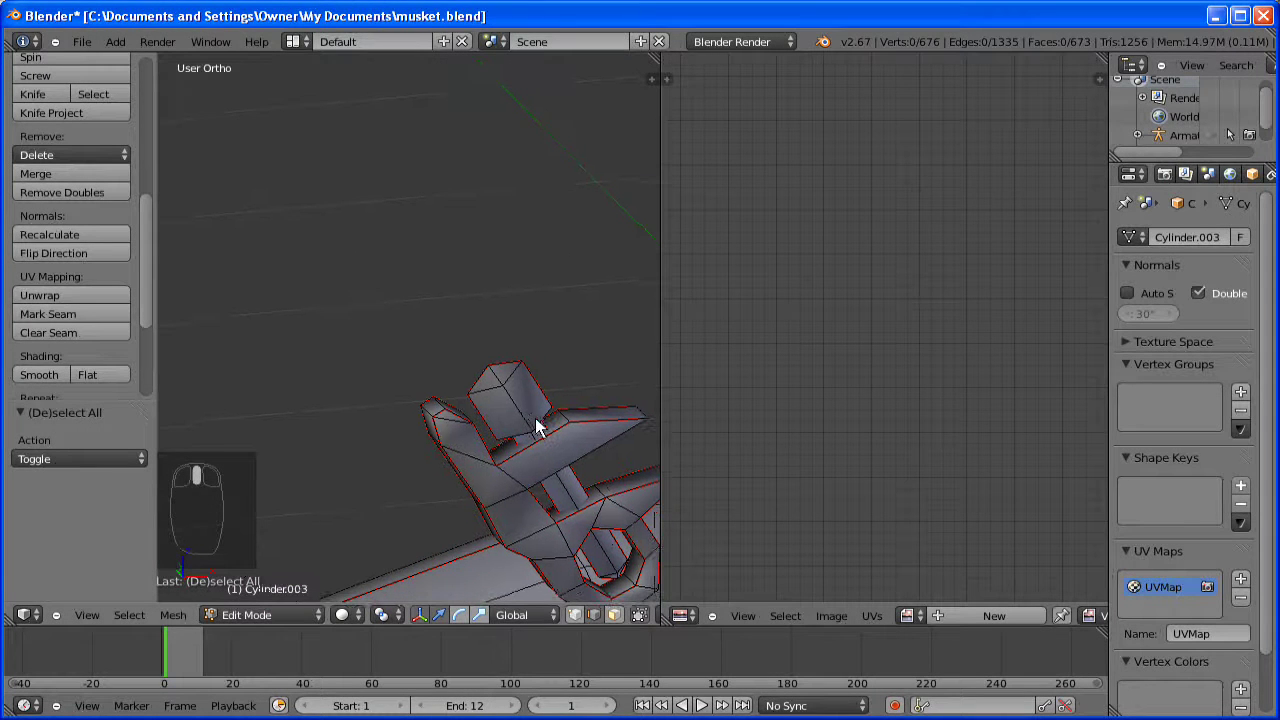
right_click(607, 452)
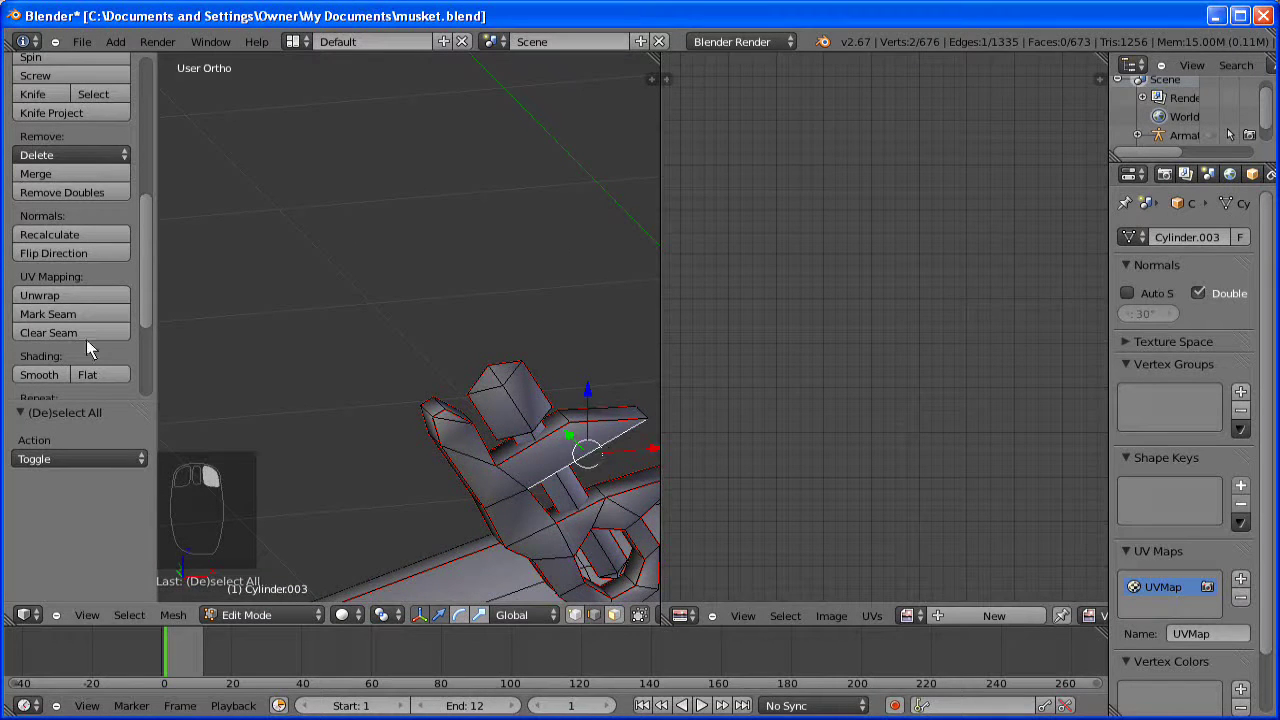
left_click(53, 314)
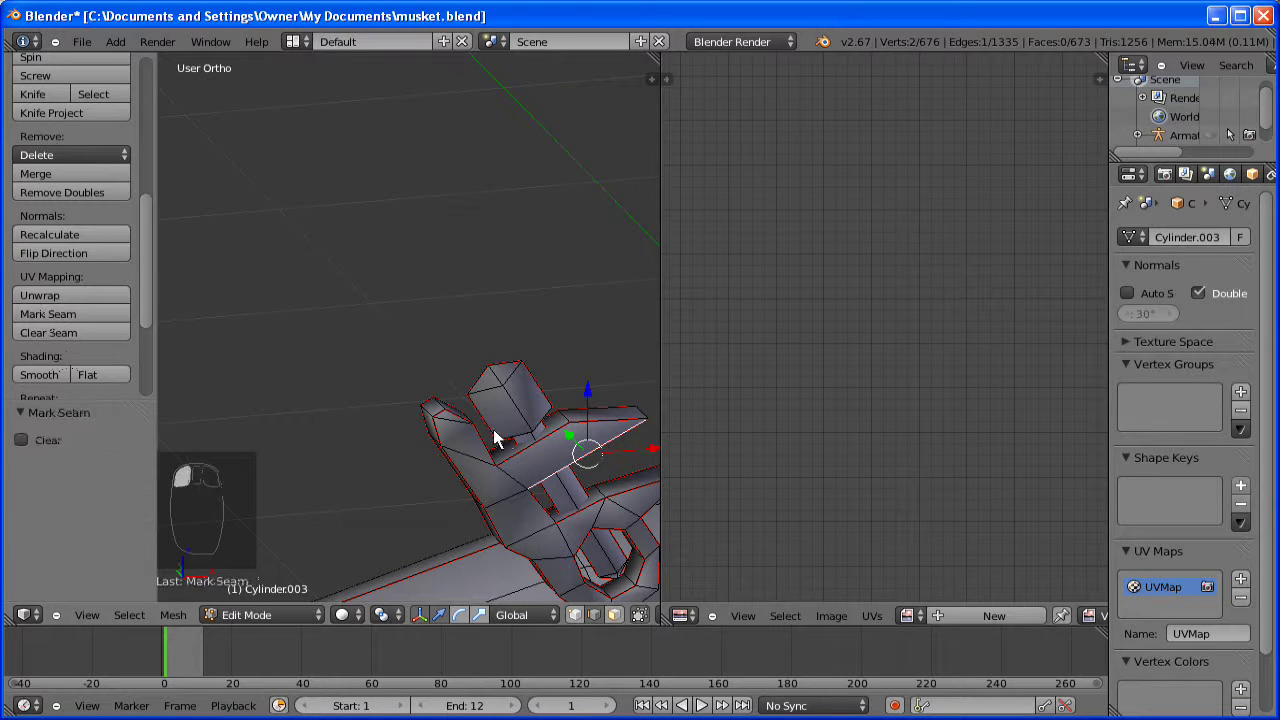
- Select the whole pistol mesh and unwrap it again with the seam added on the hammer's jaw
key("a")
middle_click_drag(506, 434, 498, 408)
key("a")
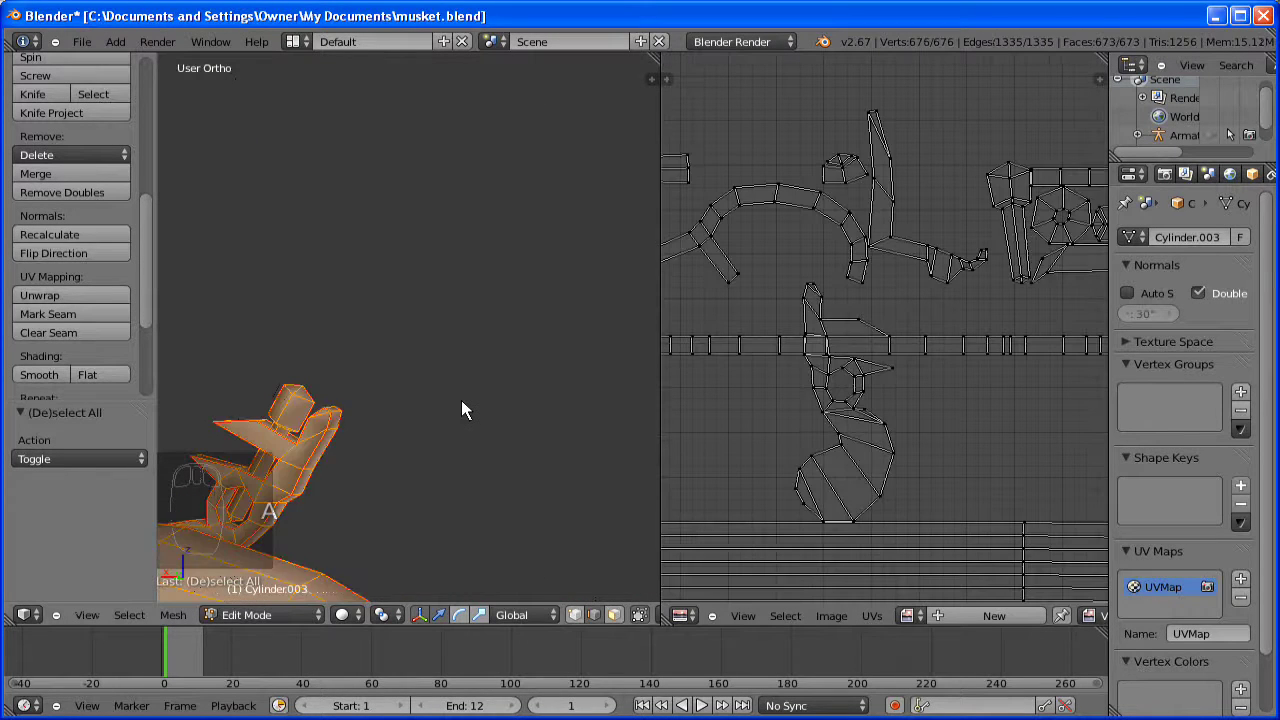
key("u")
left_click(463, 402)
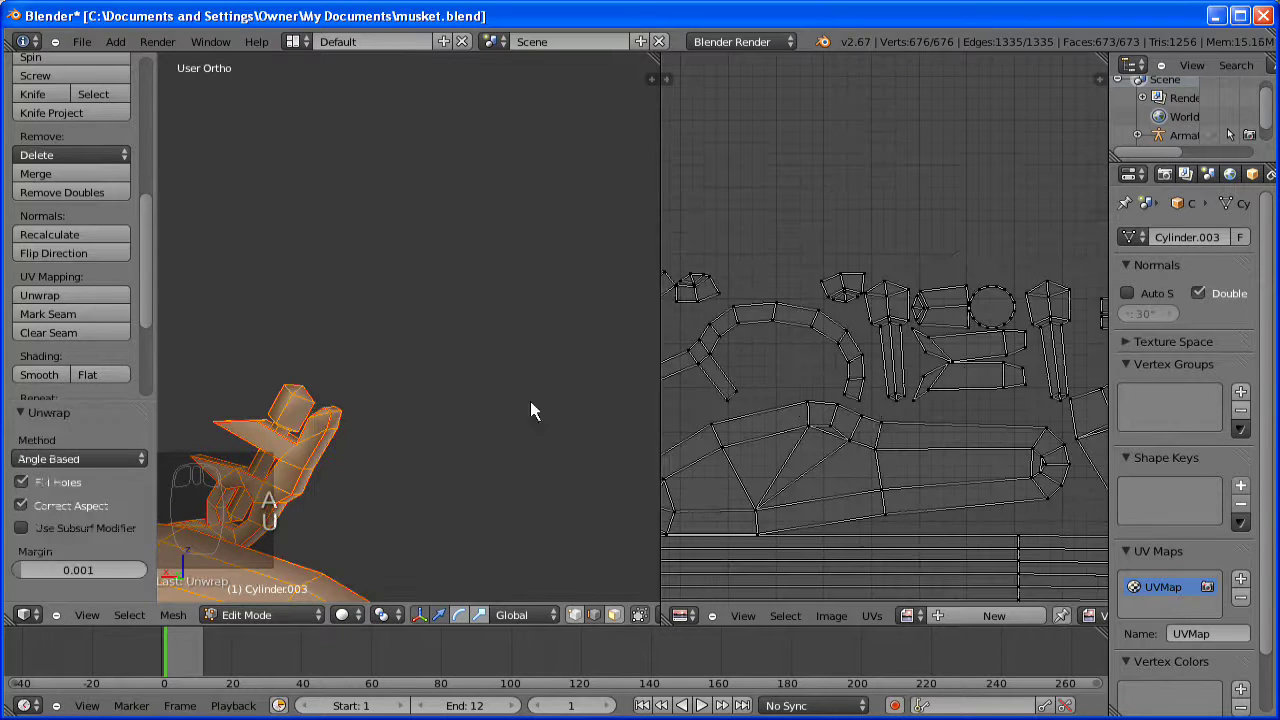
- Examine the newly unwrapped UV layout, checking the hammer island and the long narrow strip at the layout's edge
scroll(889, 426, "down", 4)
scroll(904, 453, "down", 3)
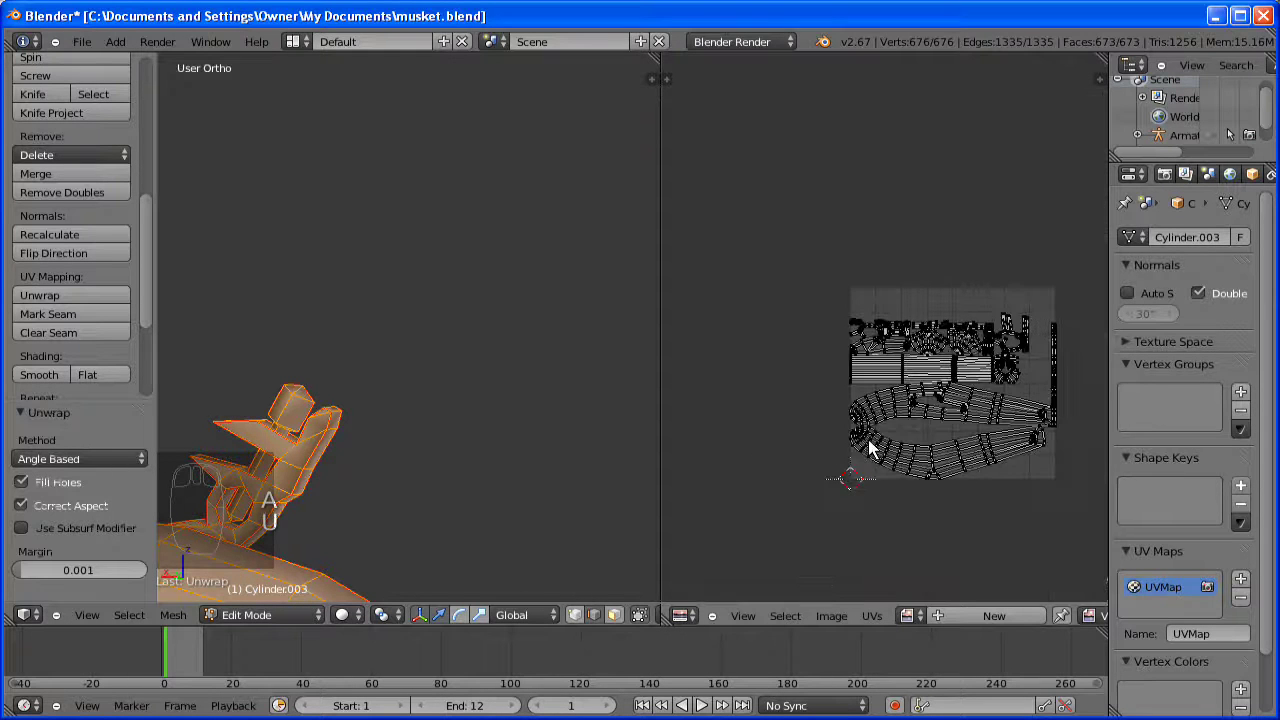
scroll(910, 427, "up", 4)
scroll(917, 426, "up", 2)
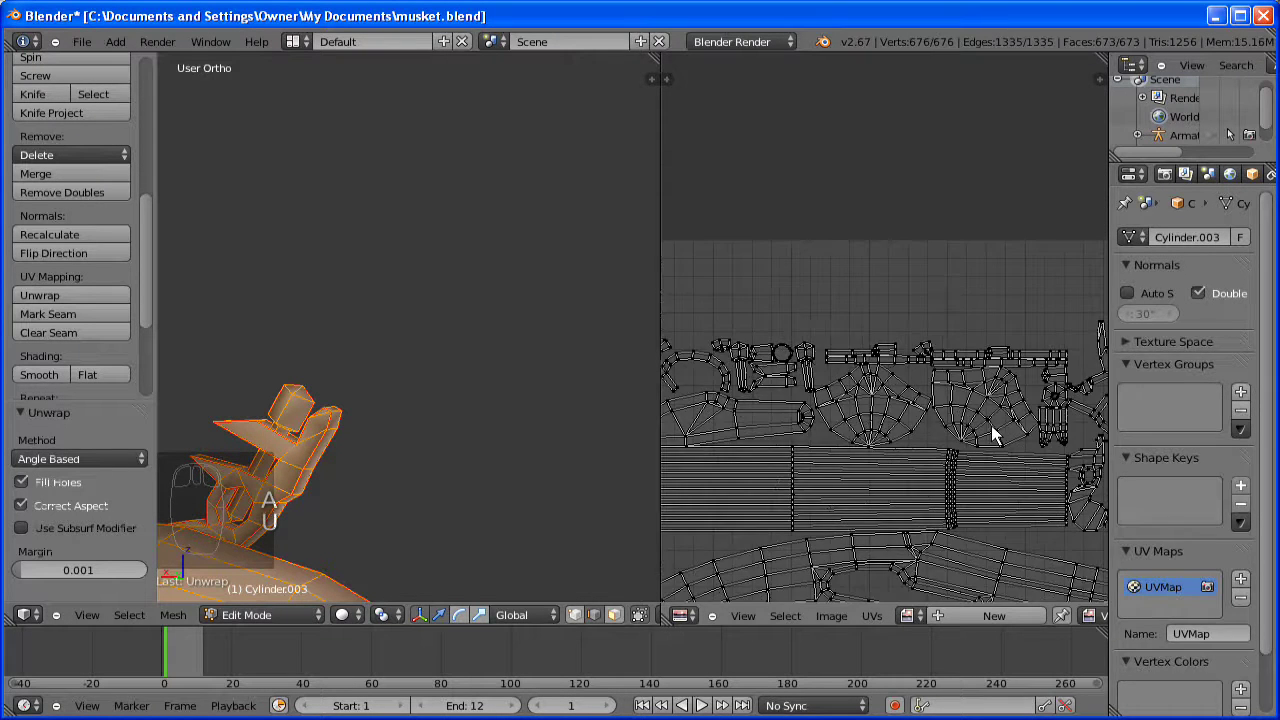
middle_click_drag(990, 427, 659, 253)
scroll(908, 422, "up", 1)
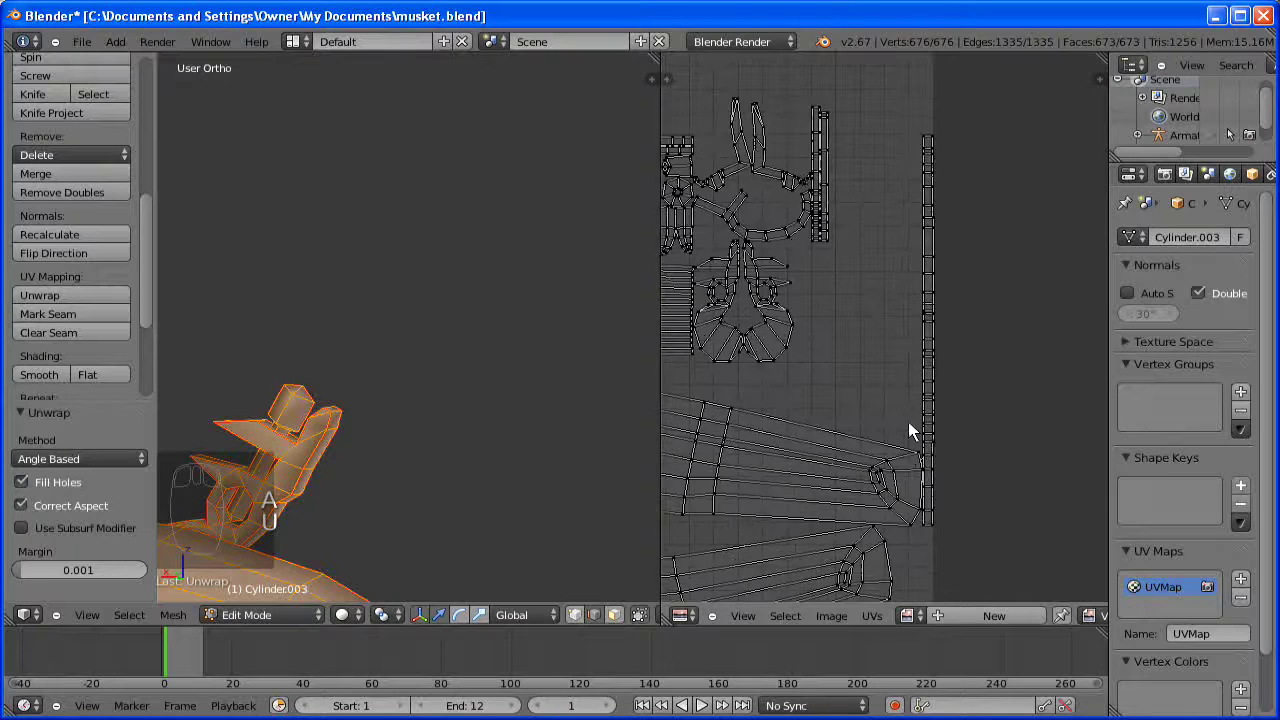
middle_click_drag(896, 440, 1087, 380)
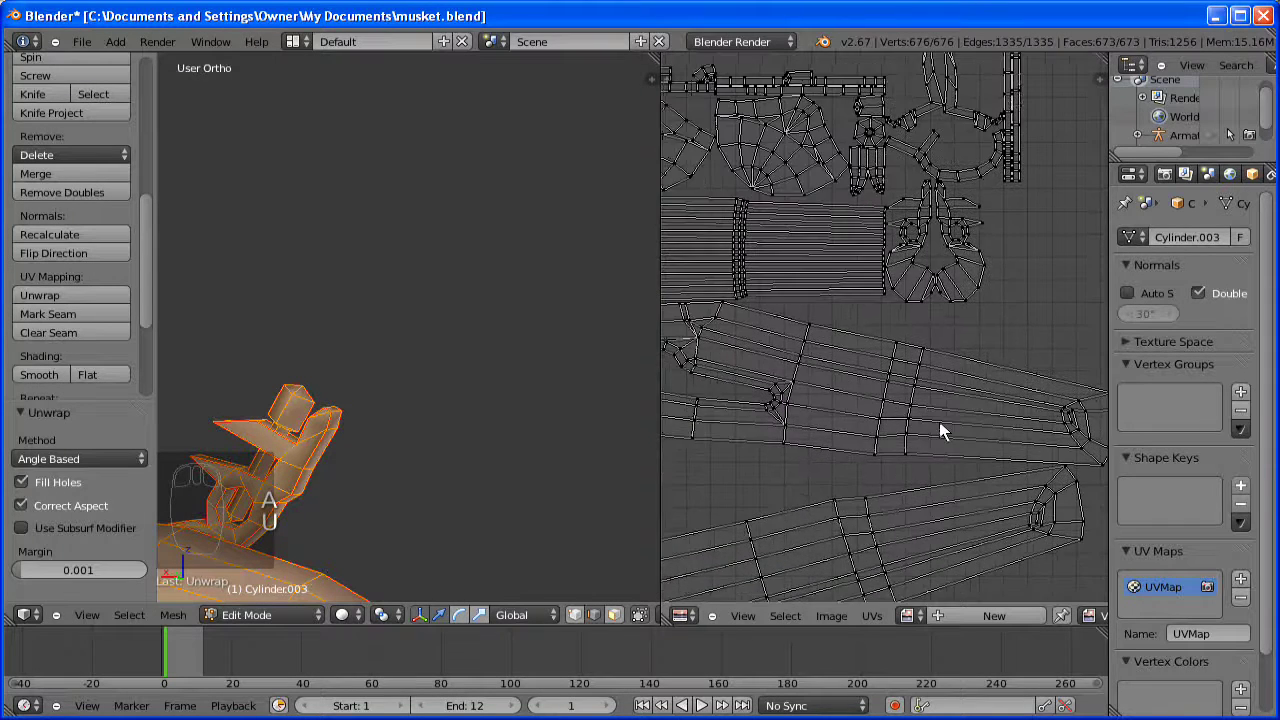
scroll(866, 427, "down", 3)
mouse_move(896, 428)
middle_mouse_down()
mouse_move(989, 434)
mouse_move(907, 433)
middle_mouse_up()
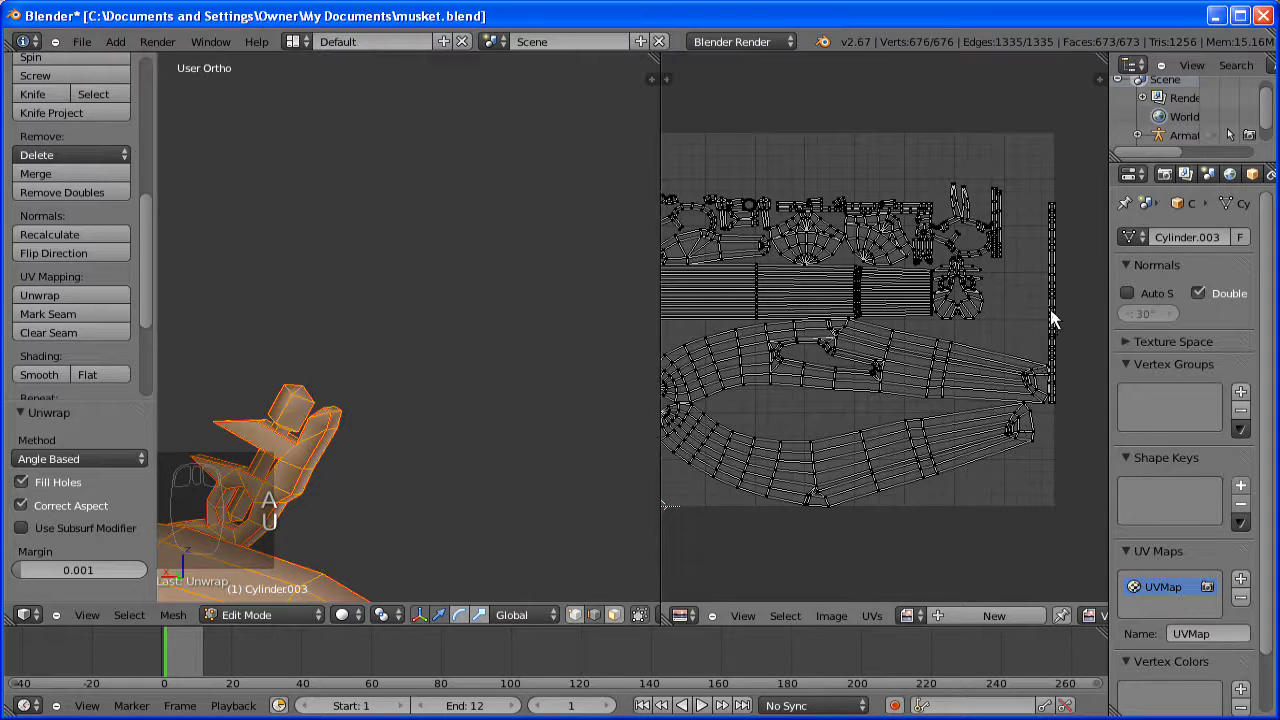
scroll(963, 405, "up", 2)
scroll(970, 410, "up", 2)
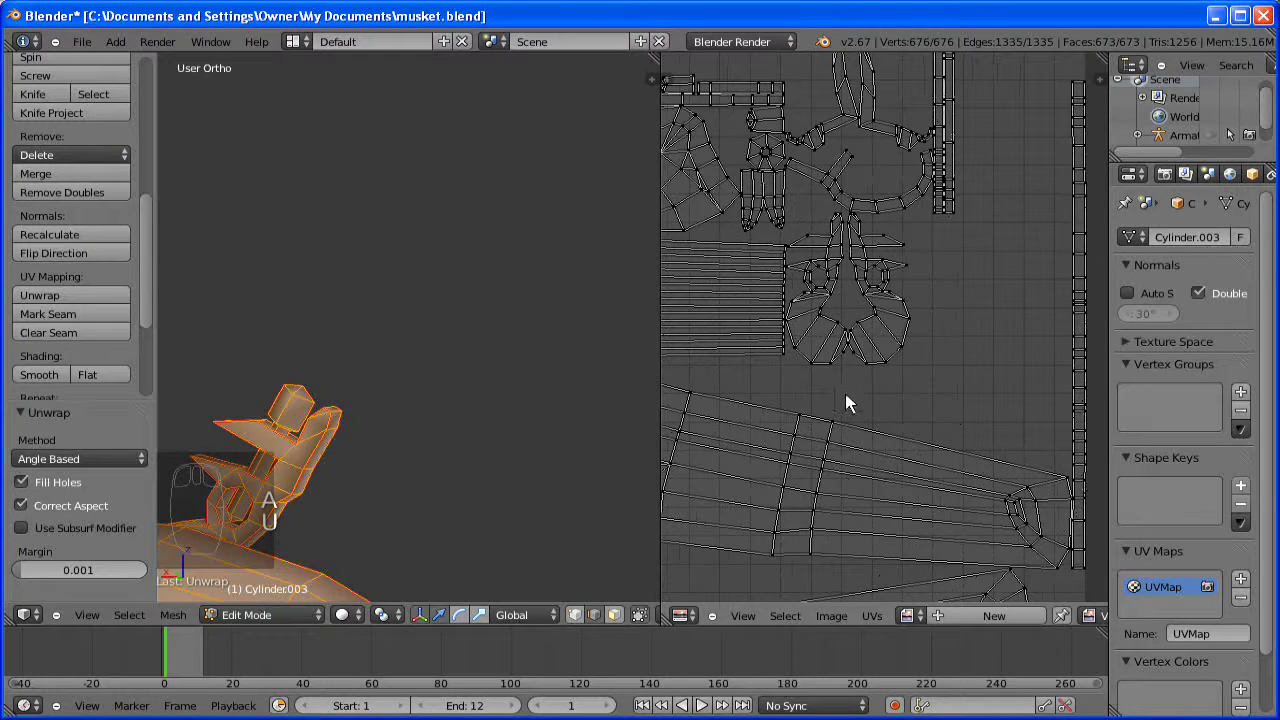
scroll(838, 390, "down", 2)
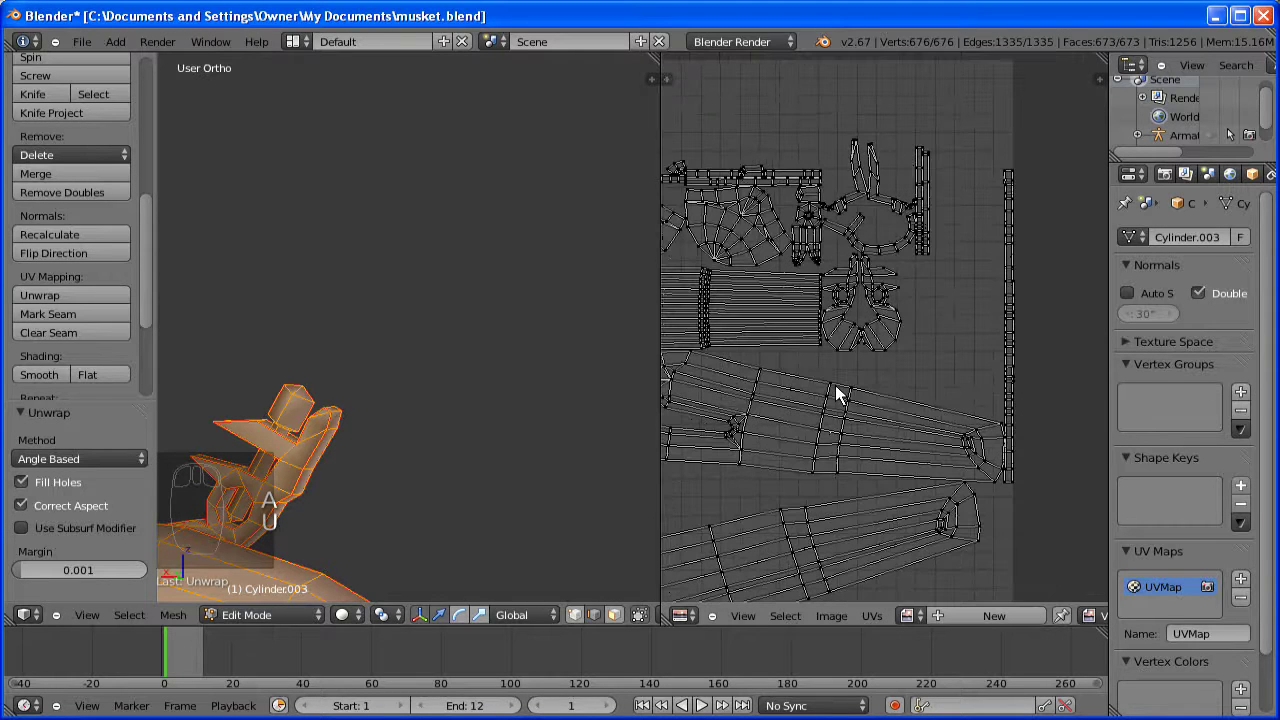
- Isolate the hammer's linked geometry to check whether the long strip UV island belongs to it
key("l")
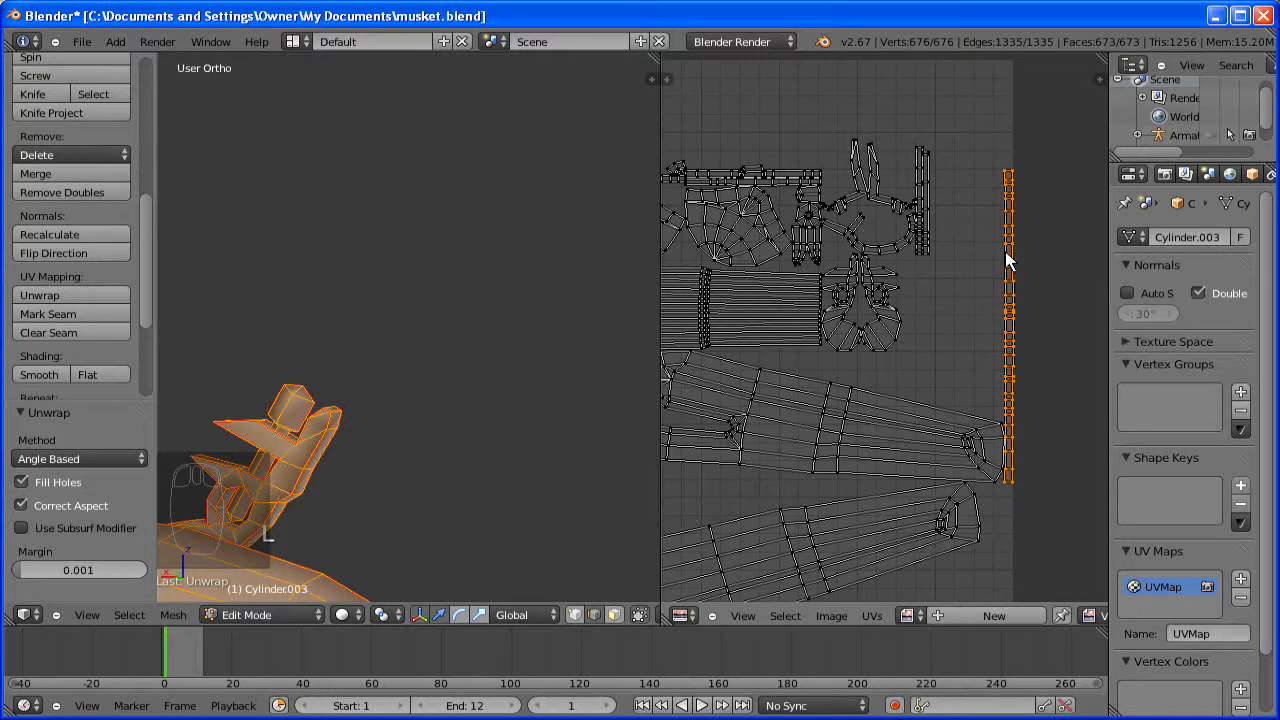
key("a")
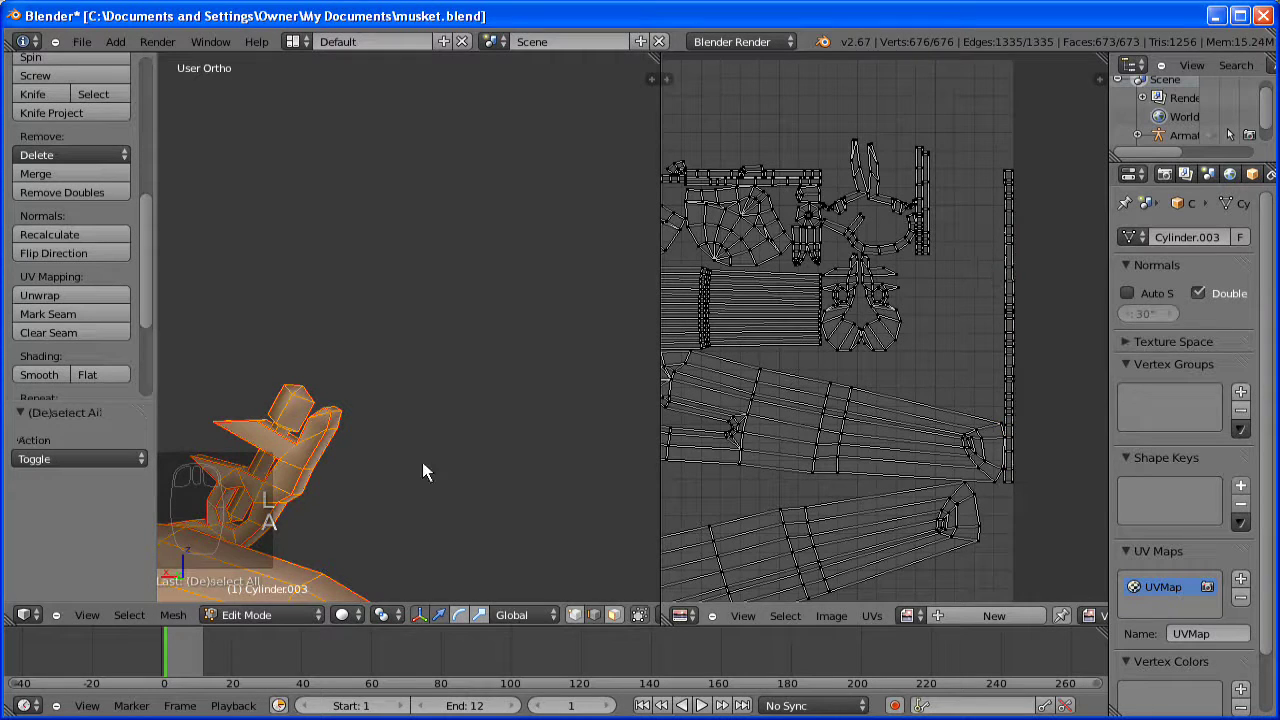
middle_click_drag(551, 381, 469, 397)
key("a")
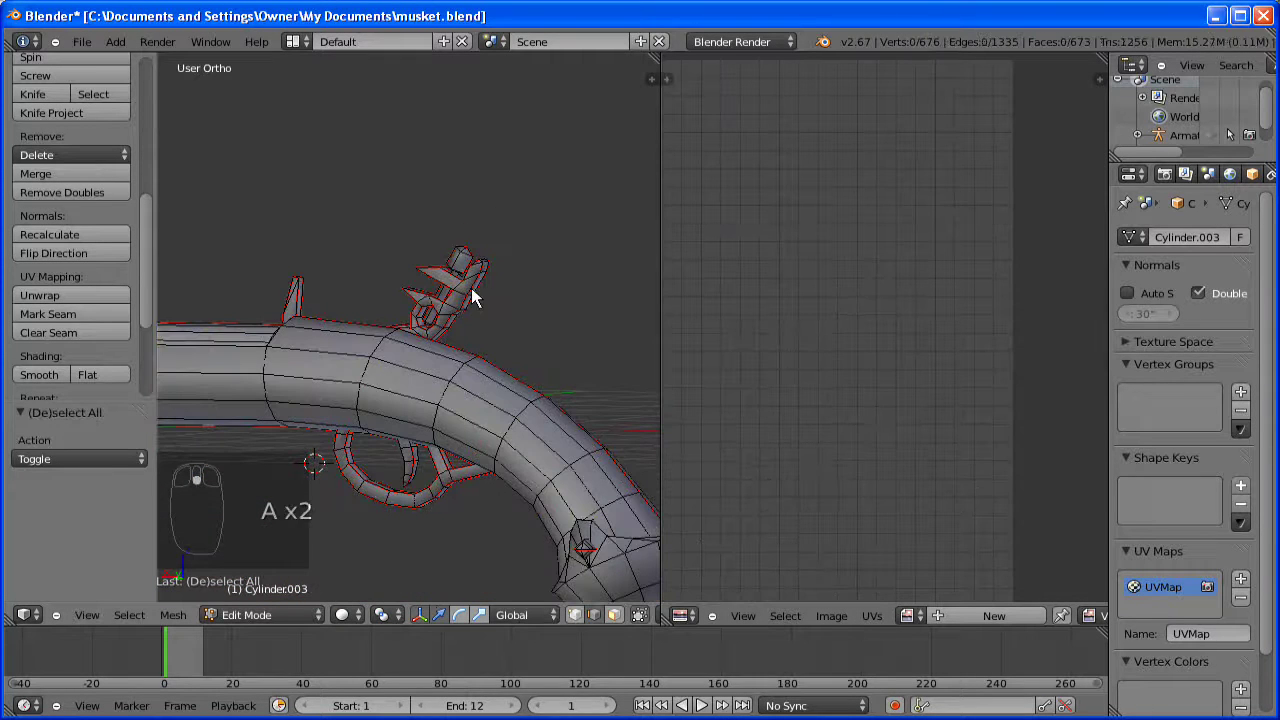
key("l")
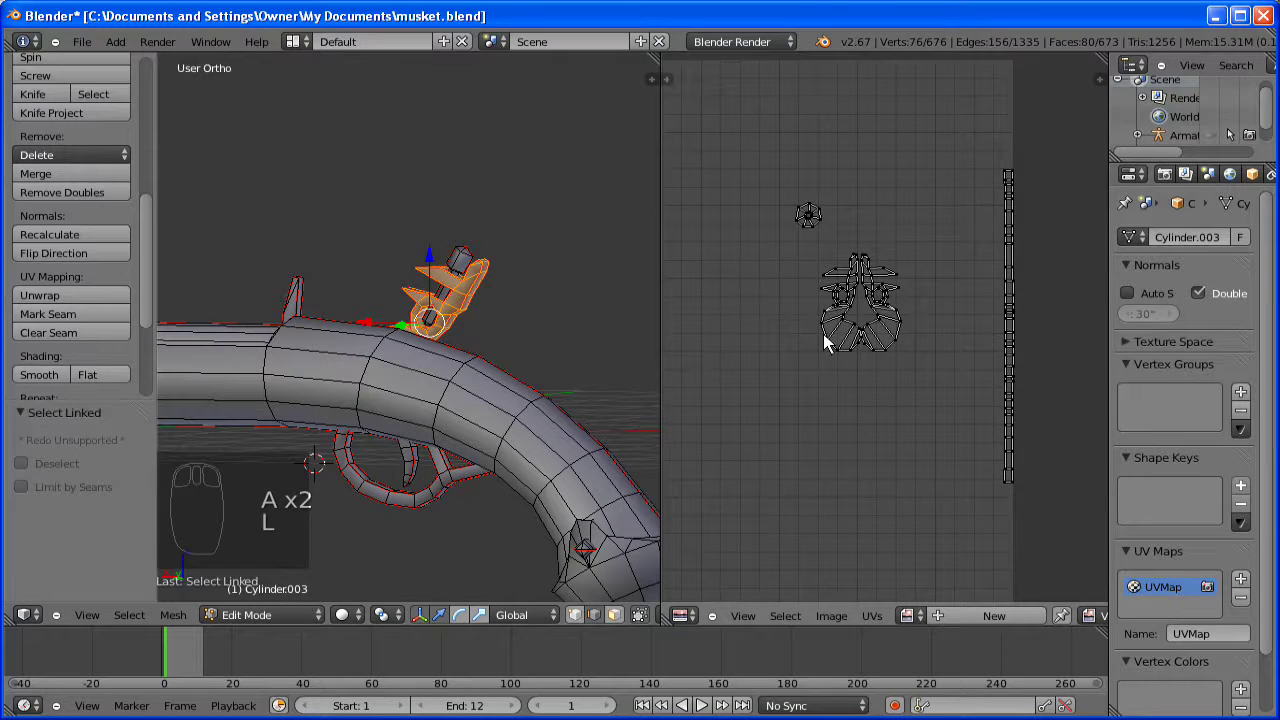
key("a")
- Mark a seam on the short edge running across the end of the hammer
middle_click_drag(525, 323, 509, 430)
key("a")
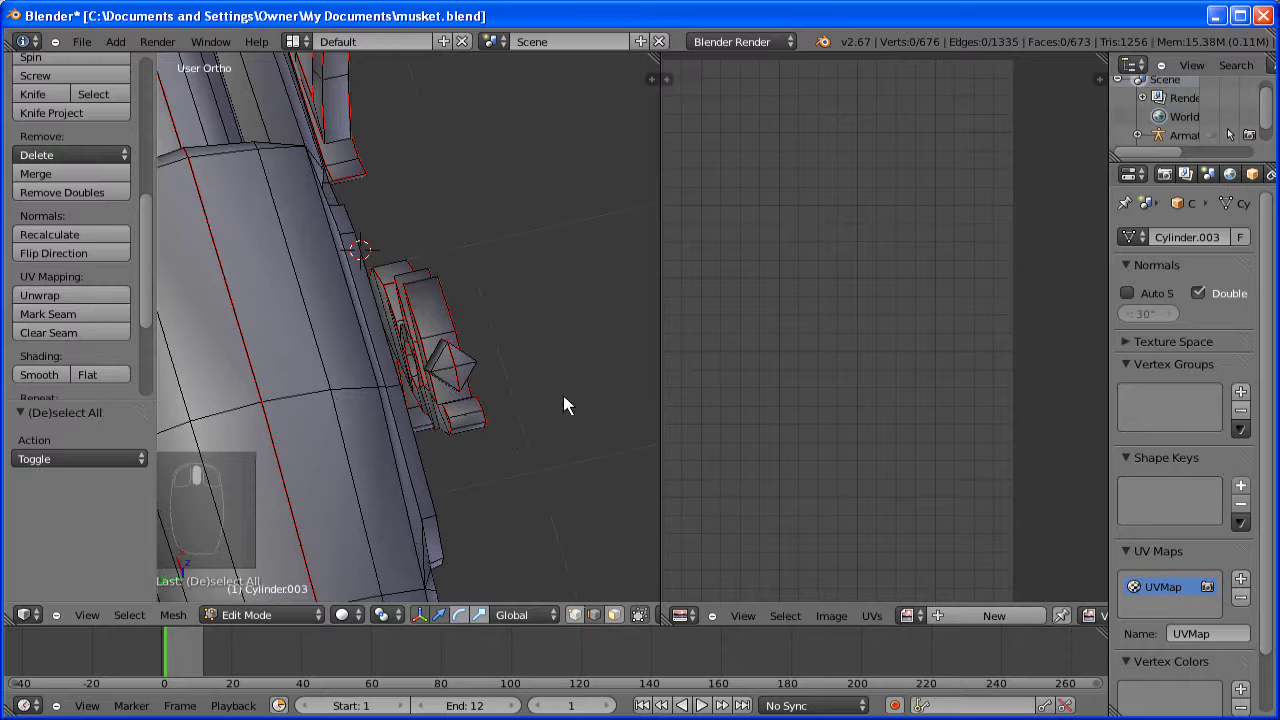
right_click(468, 410)
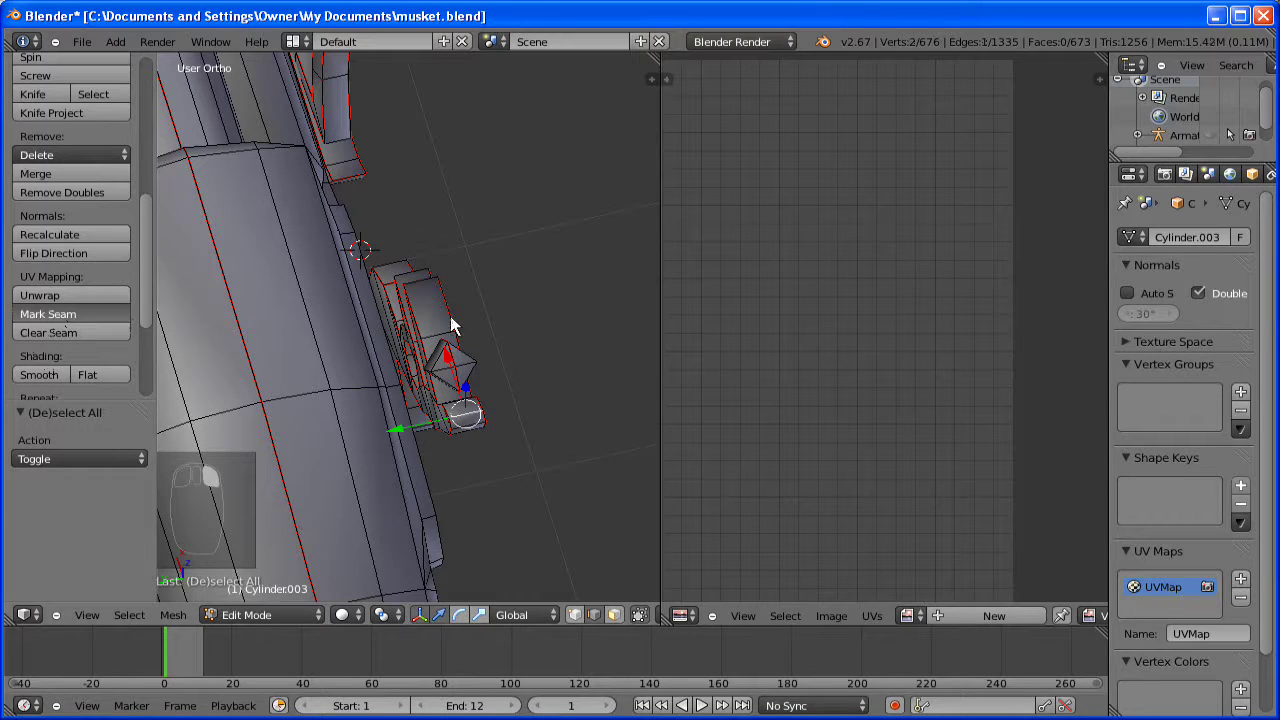
left_click(56, 316)
- Select the entire mesh and unwrap it using the new seam across the hammer's end
key("a")
key("a")
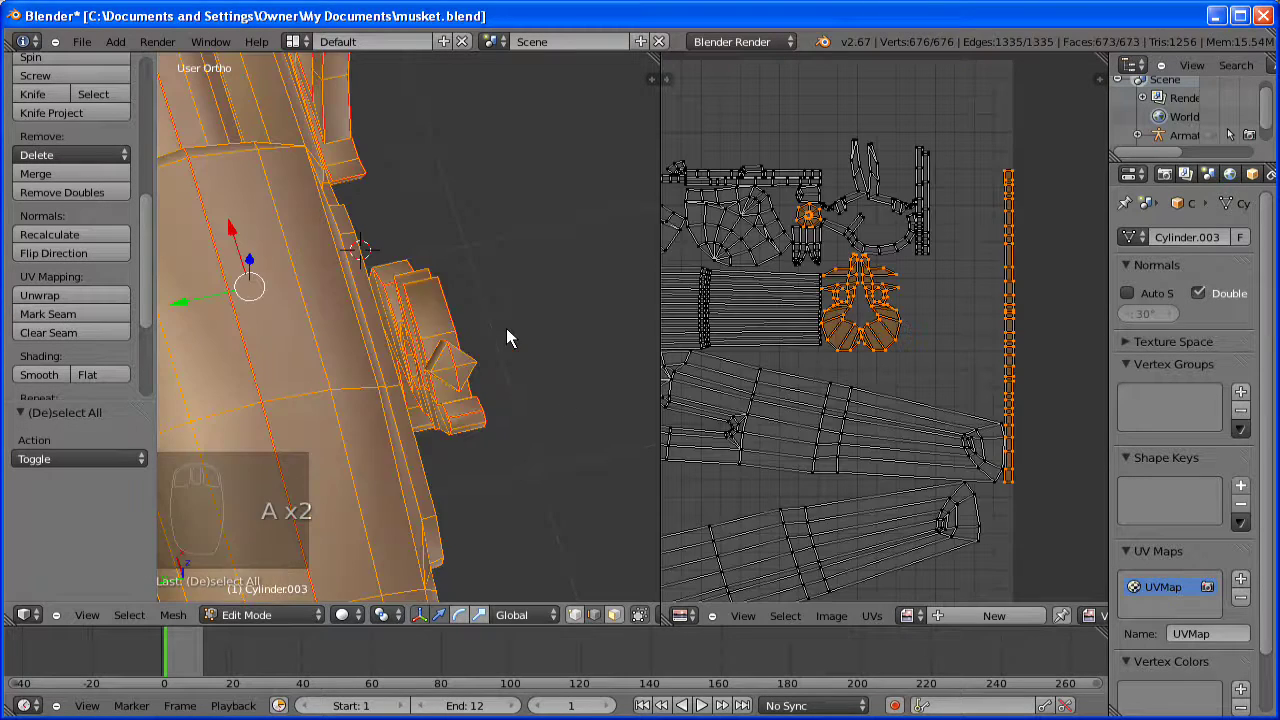
key("u")
left_click(507, 337)
- Deselect all UVs and examine how the islands are arranged and shaped after the latest unwrap
scroll(970, 440, "down", 5)
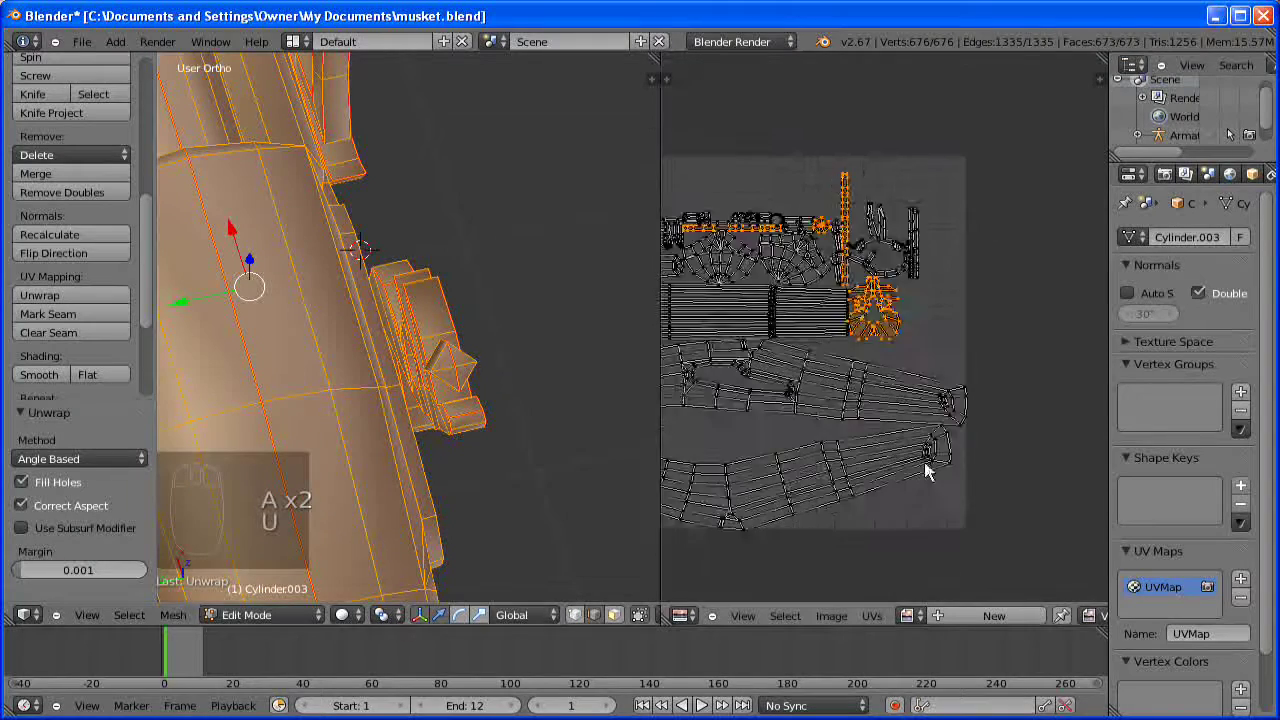
scroll(1005, 472, "up", 4)
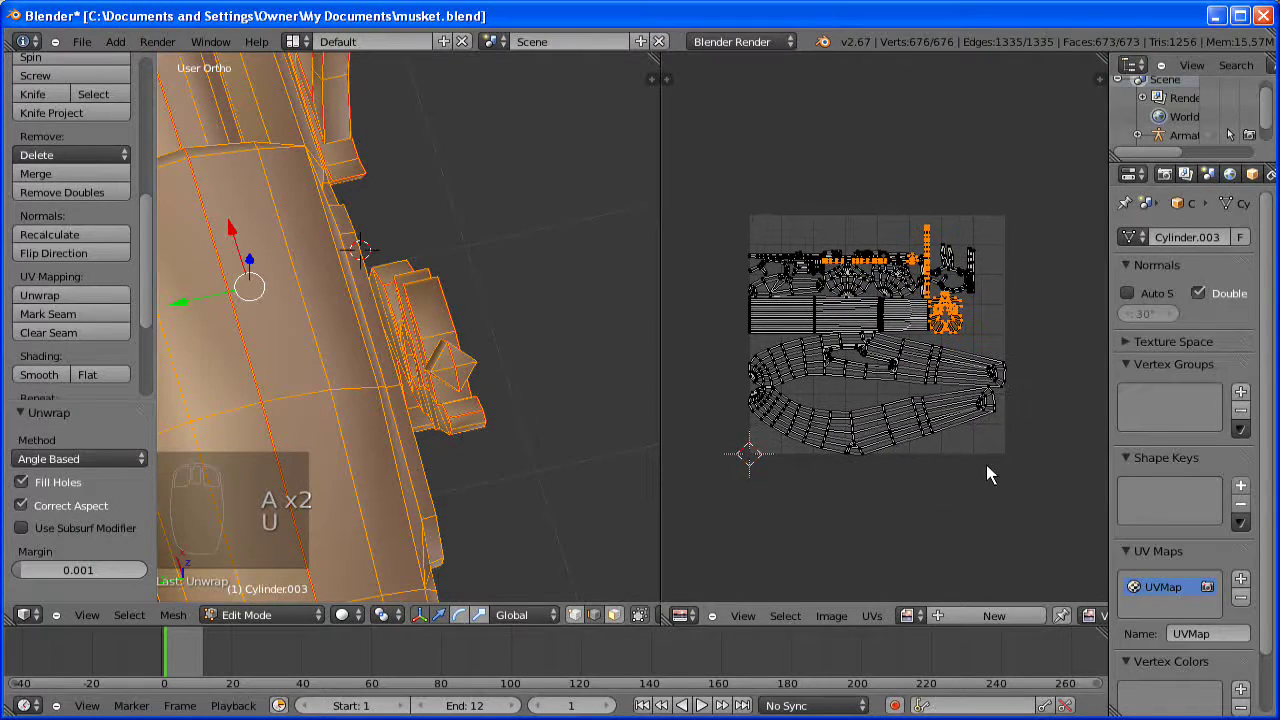
middle_click_drag(977, 457, 1026, 524)
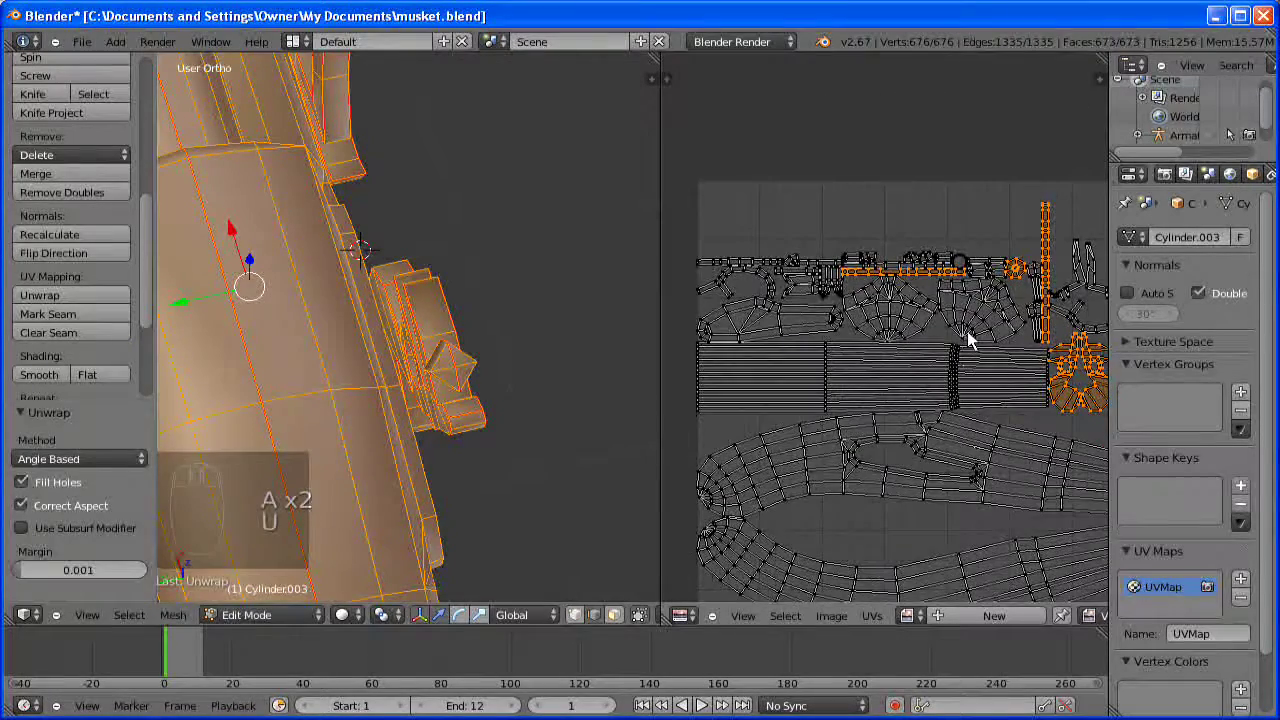
key("a")
key("a")
scroll(962, 332, "up", 4)
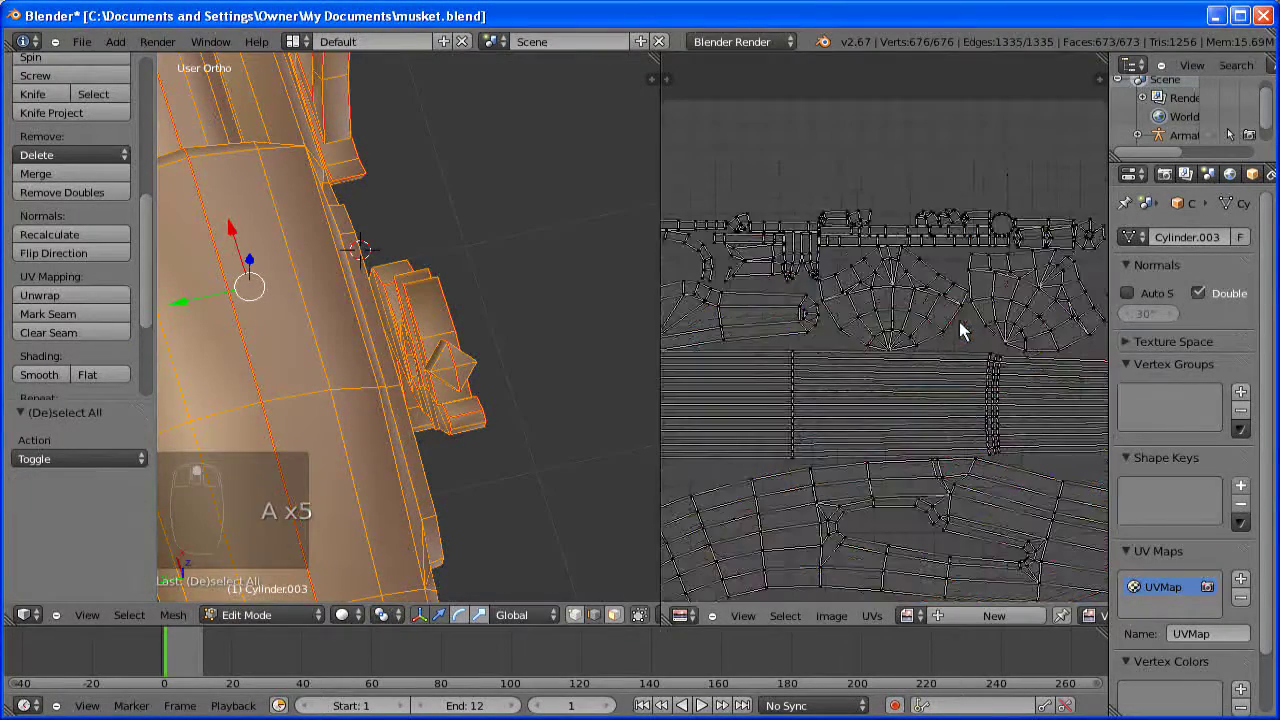
scroll(883, 327, "up", 5)
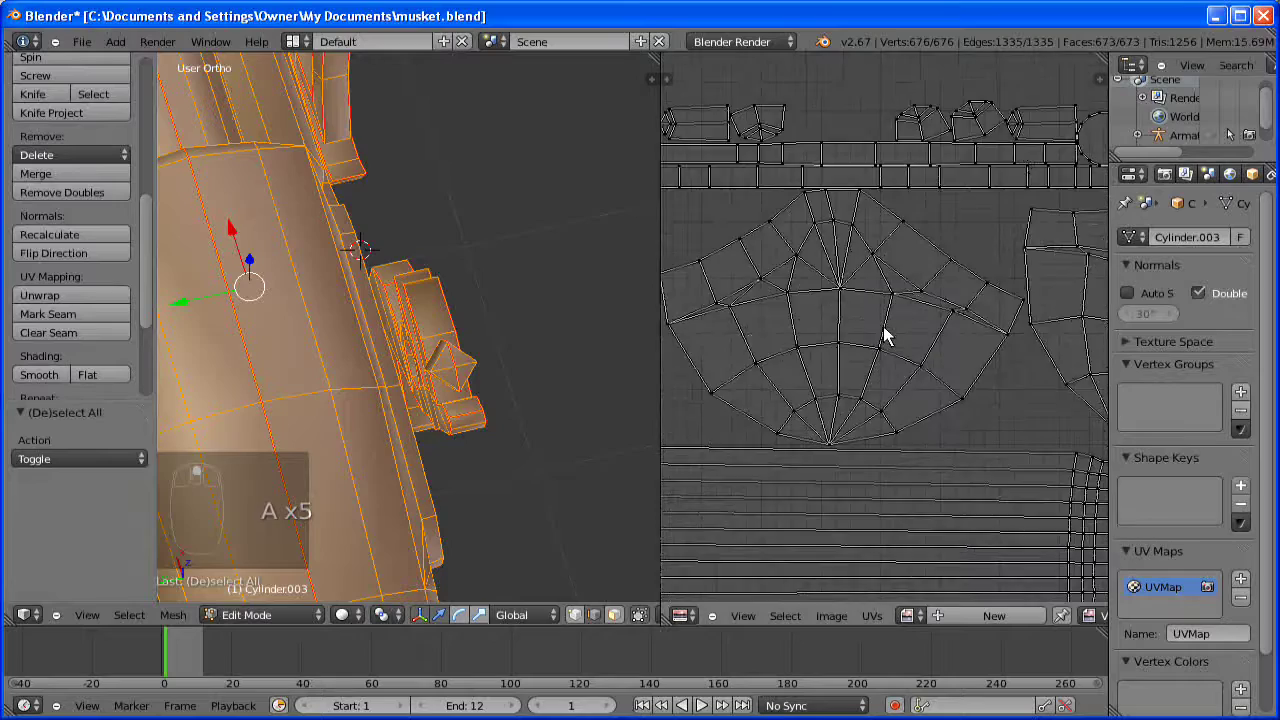
scroll(954, 374, "down", 3)
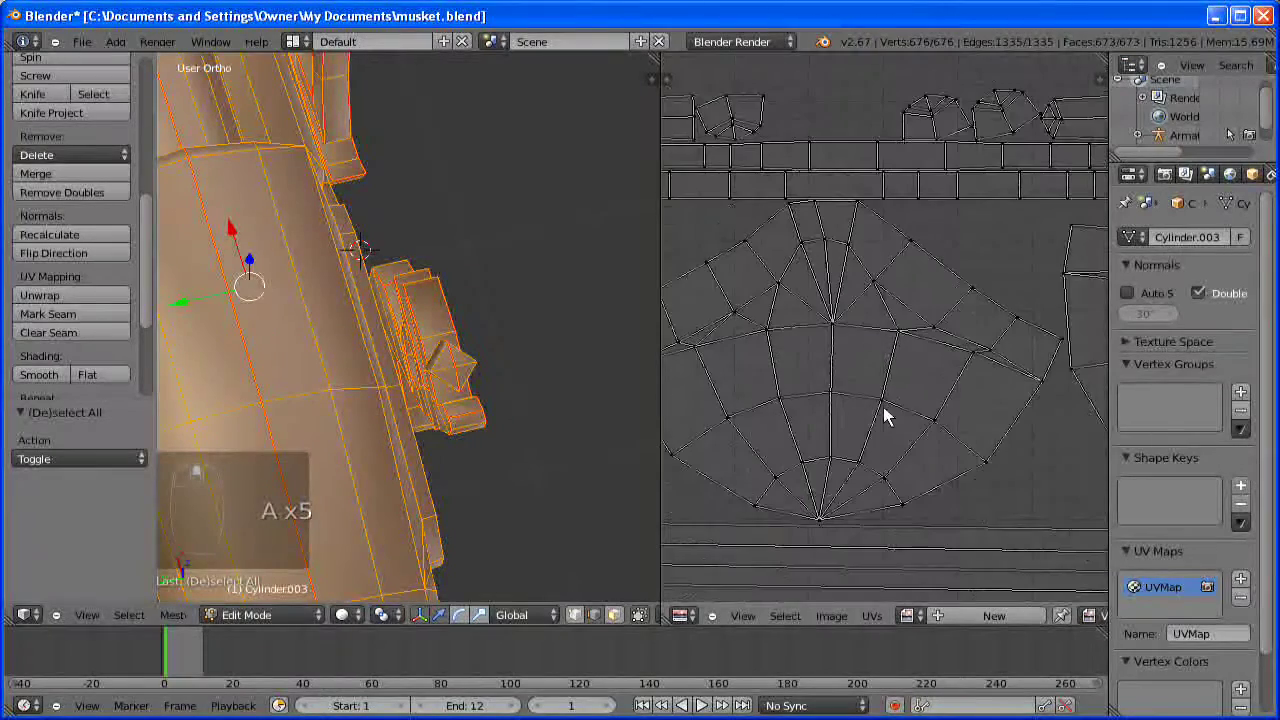
- Examine the remaining UV islands, from the fan-shaped pieces and narrow strips to the barrel and the two long curved stock halves
middle_click_drag(886, 417, 659, 452)
scroll(1014, 457, "down", 2)
middle_click_drag(1014, 457, 814, 366)
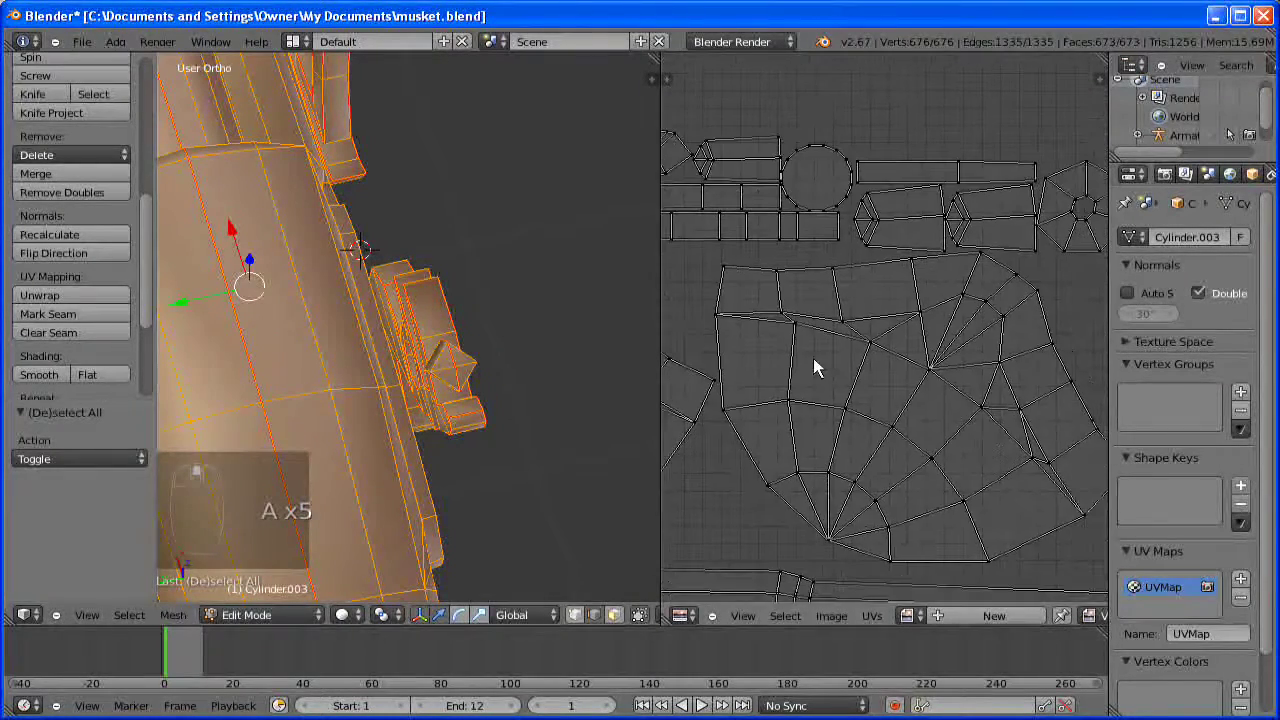
scroll(714, 346, "up", 2)
middle_click_drag(714, 346, 907, 388)
scroll(915, 460, "down", 6)
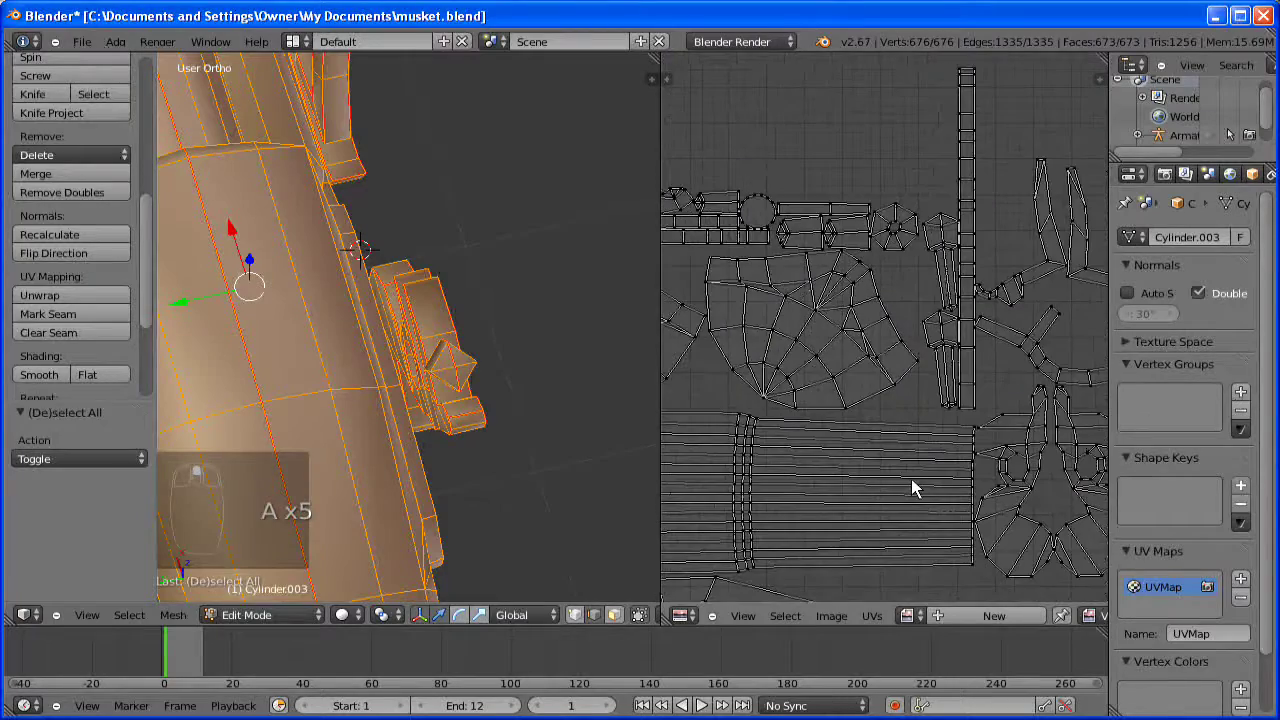
middle_click_drag(910, 449, 971, 314)
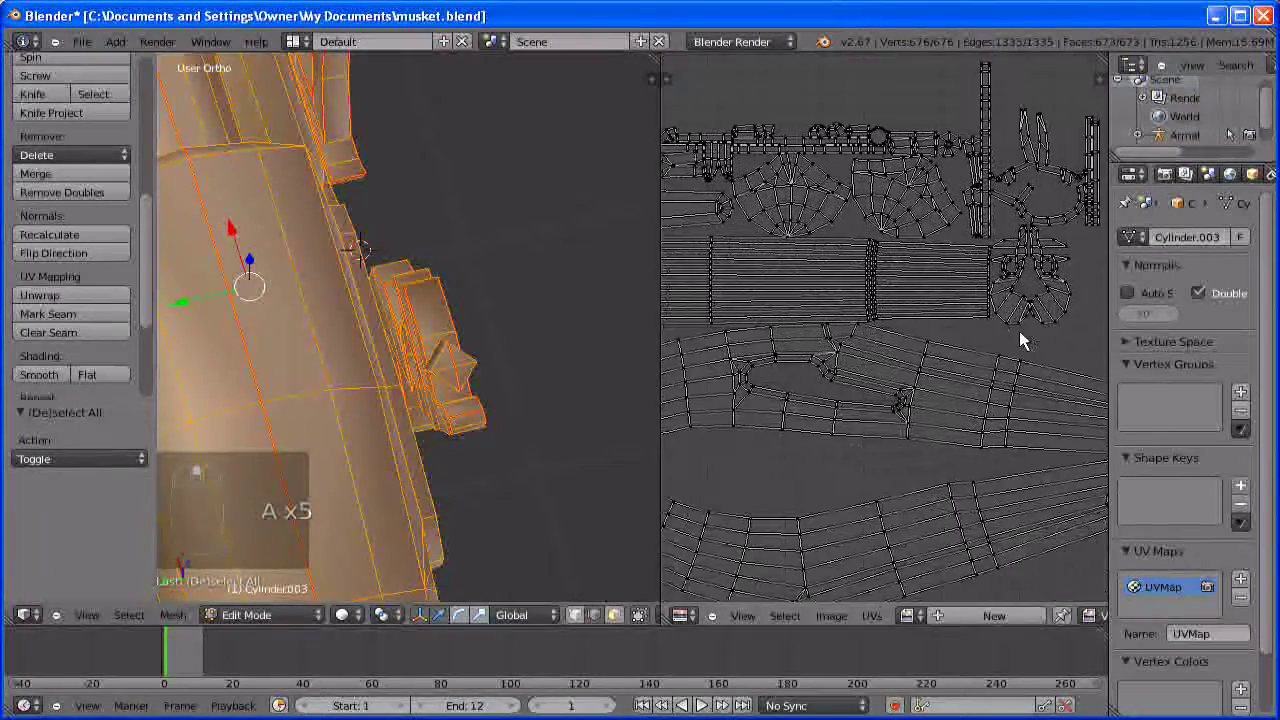
scroll(1019, 331, "up", 1)
scroll(968, 372, "down", 2)
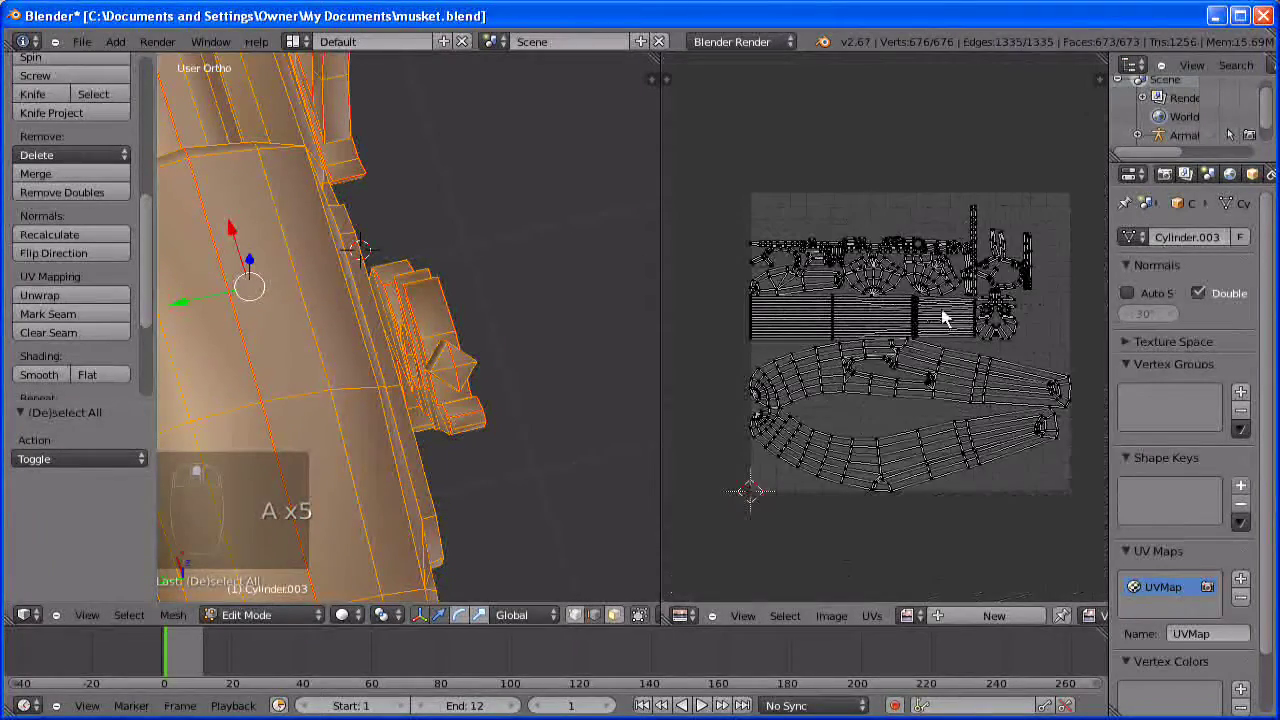
key("l")
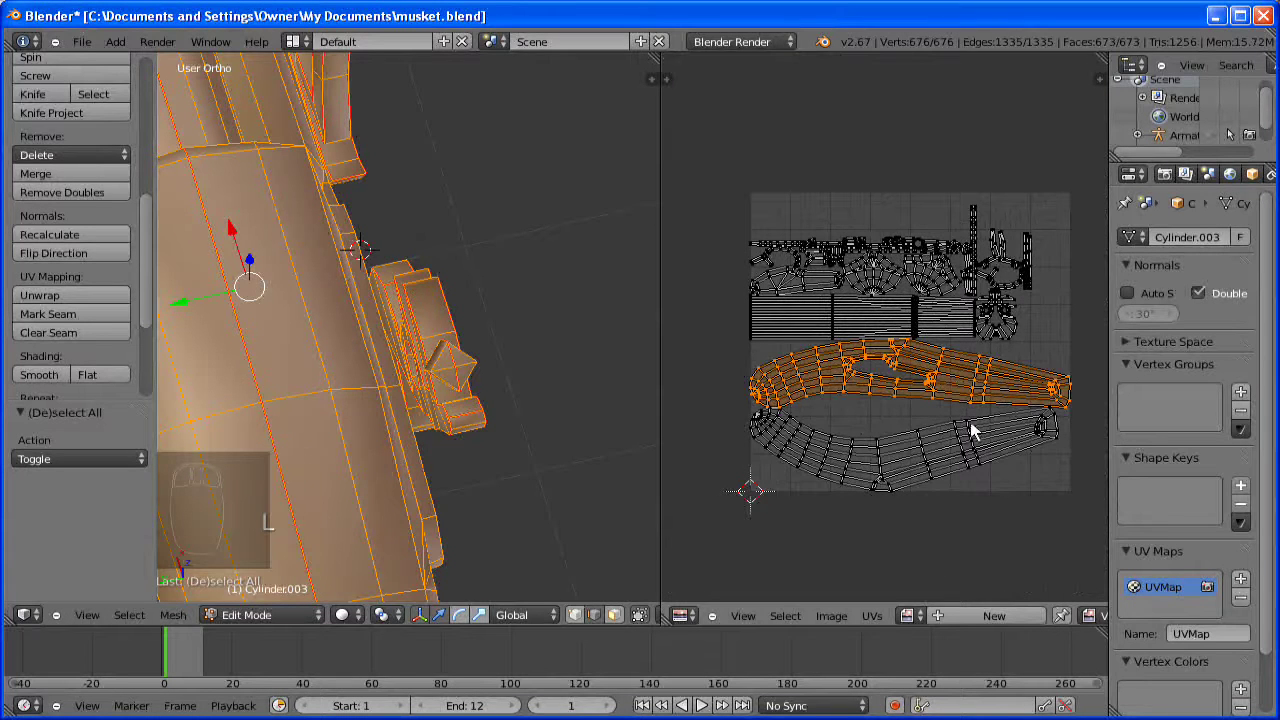
key("l")
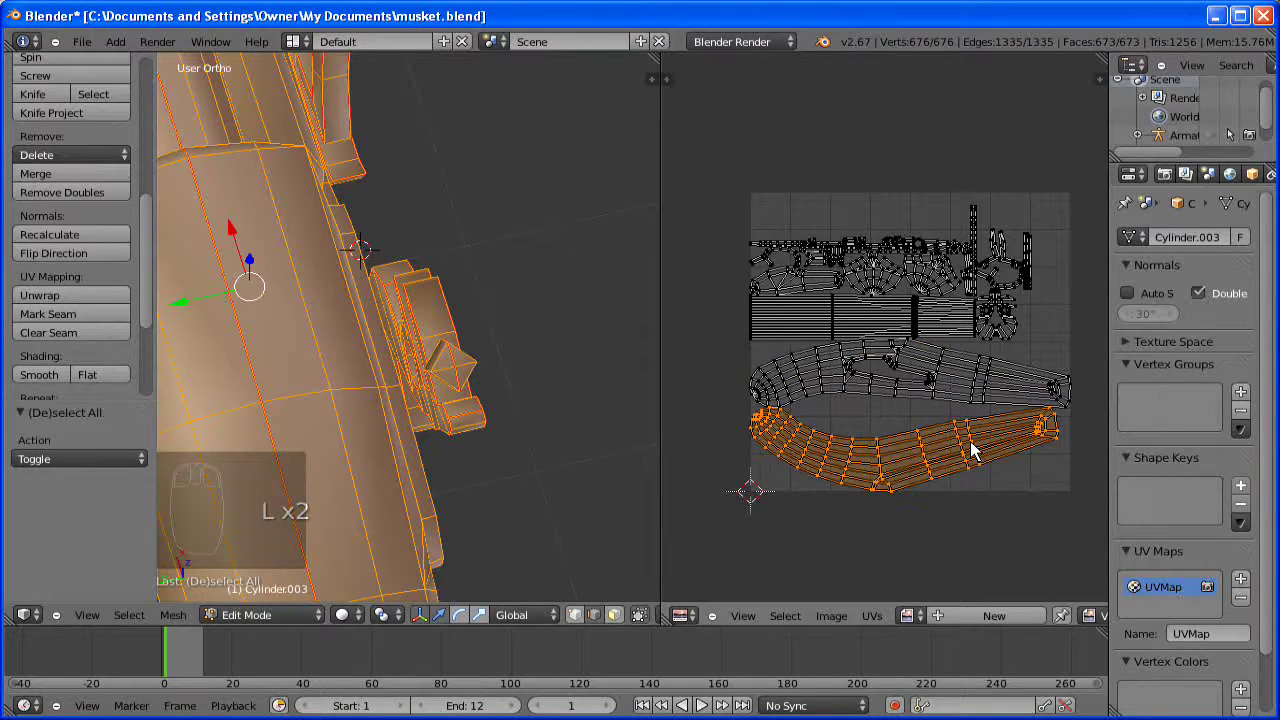
key("g")
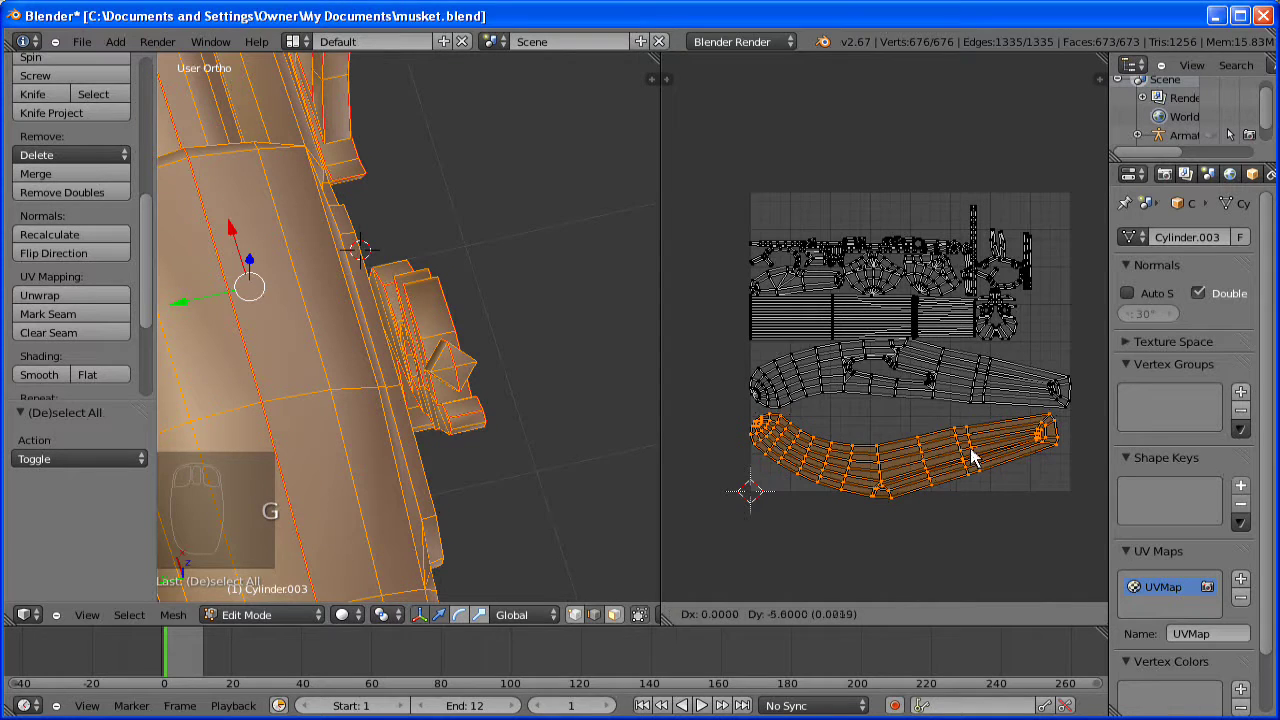
right_click(996, 397)
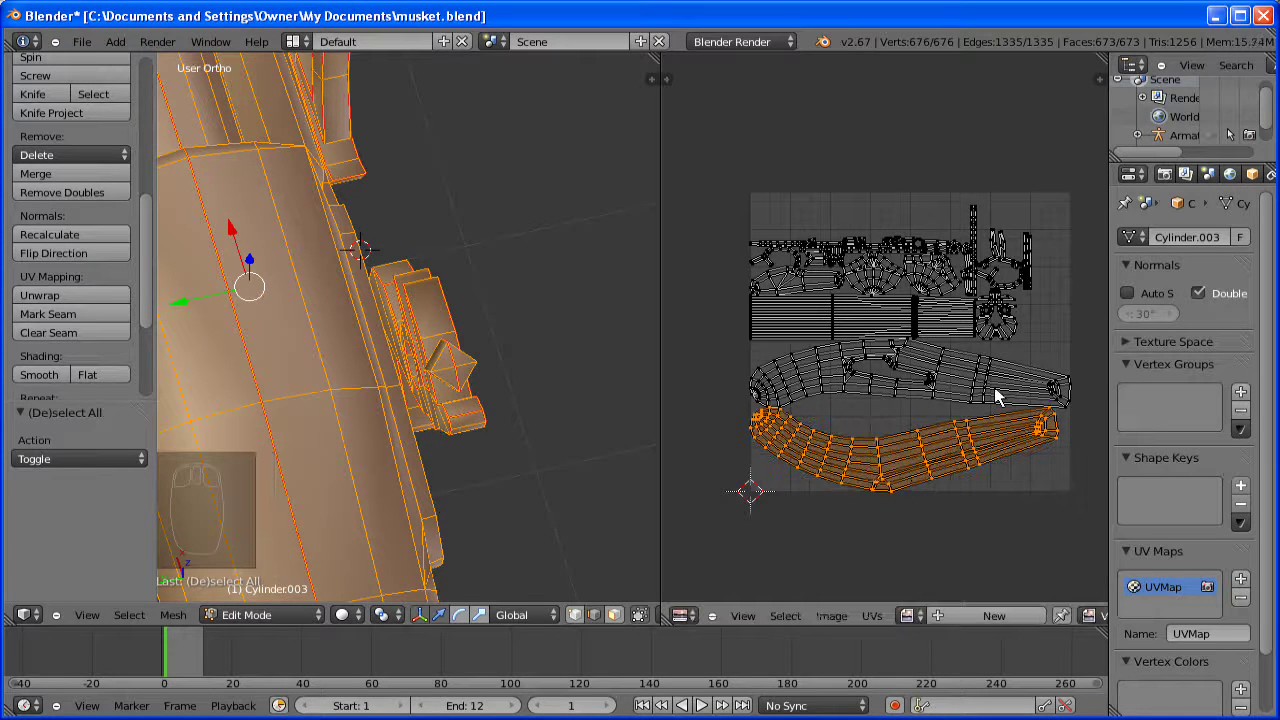
- Select the upper stock half's UV island and move it about 0.056 downward along Y, away from the barrel island
key("l")
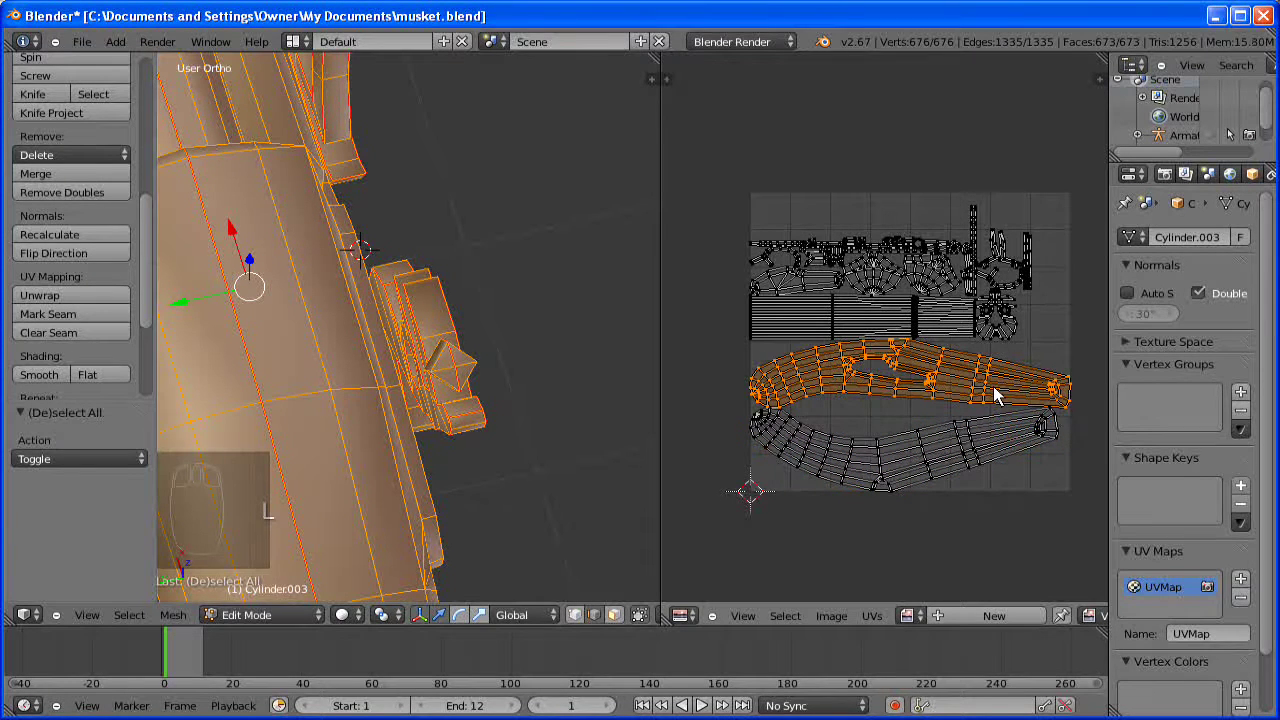
key("g")
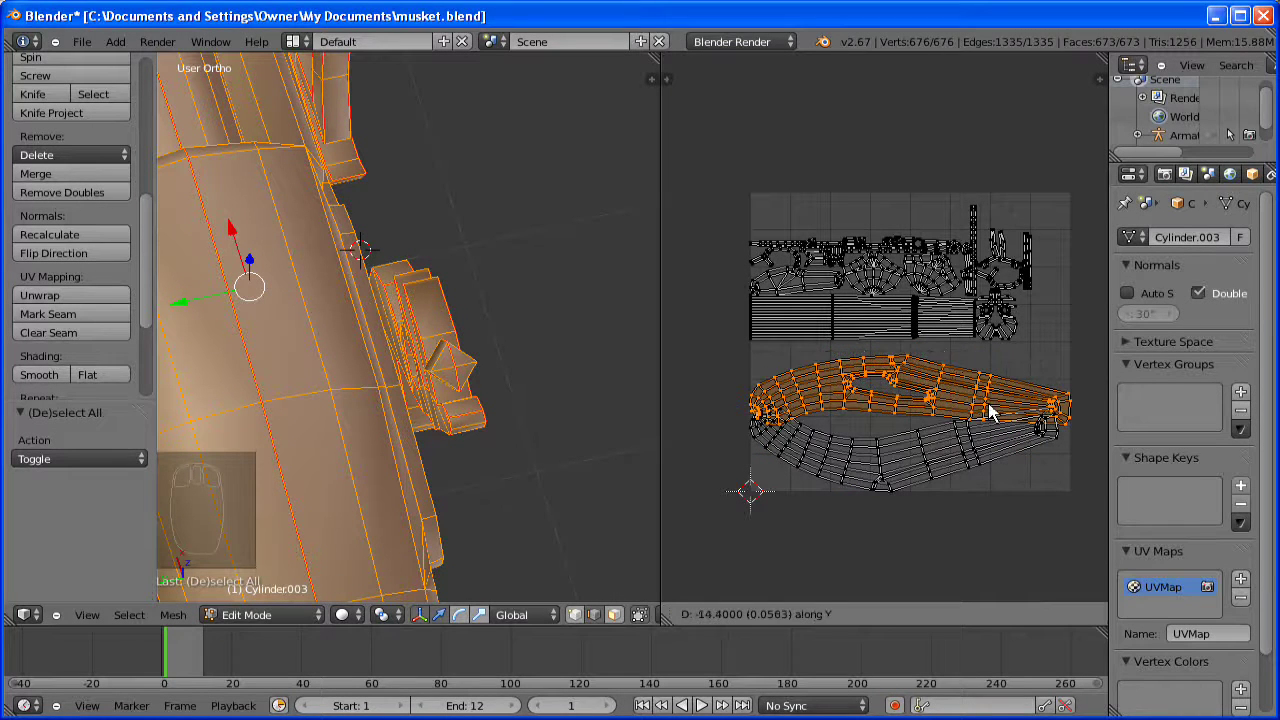
left_click(1005, 372)
- Border-select all islands above the two stock halves and move them 0.02812 up along Y and 0.05625 along X
key("a")
key("b")
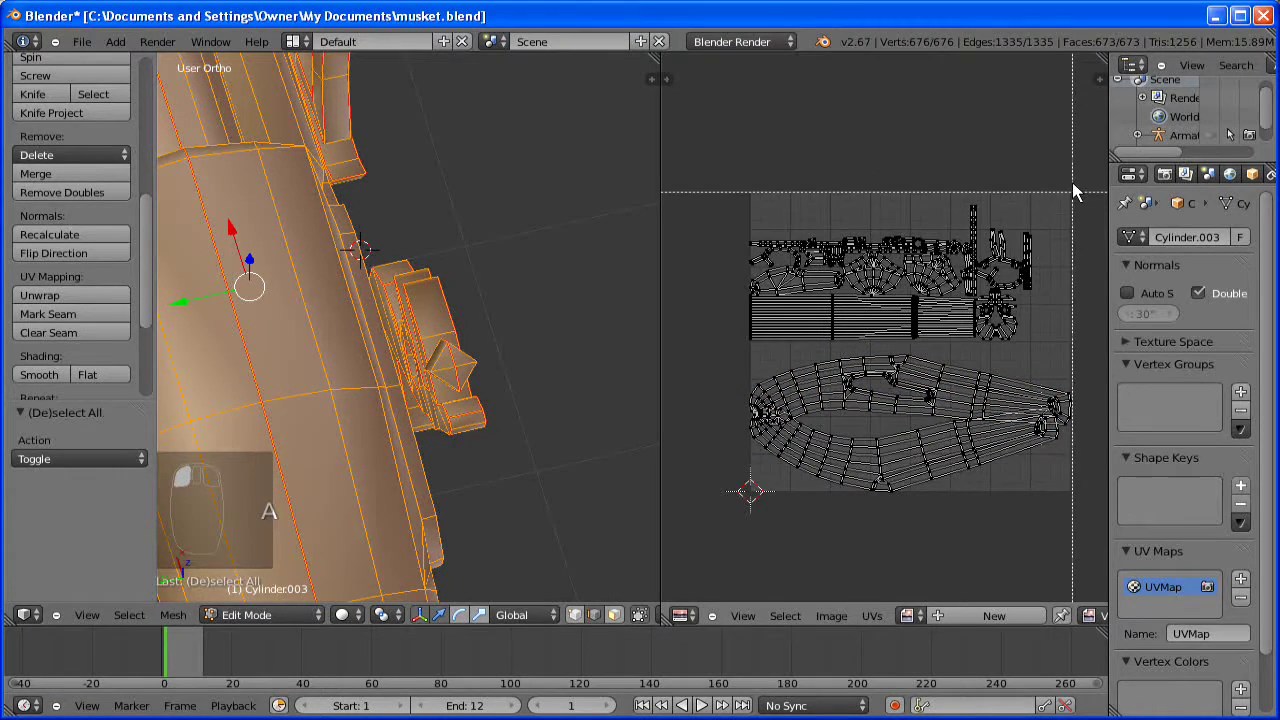
left_click_drag(1073, 184, 736, 346)
key("g")
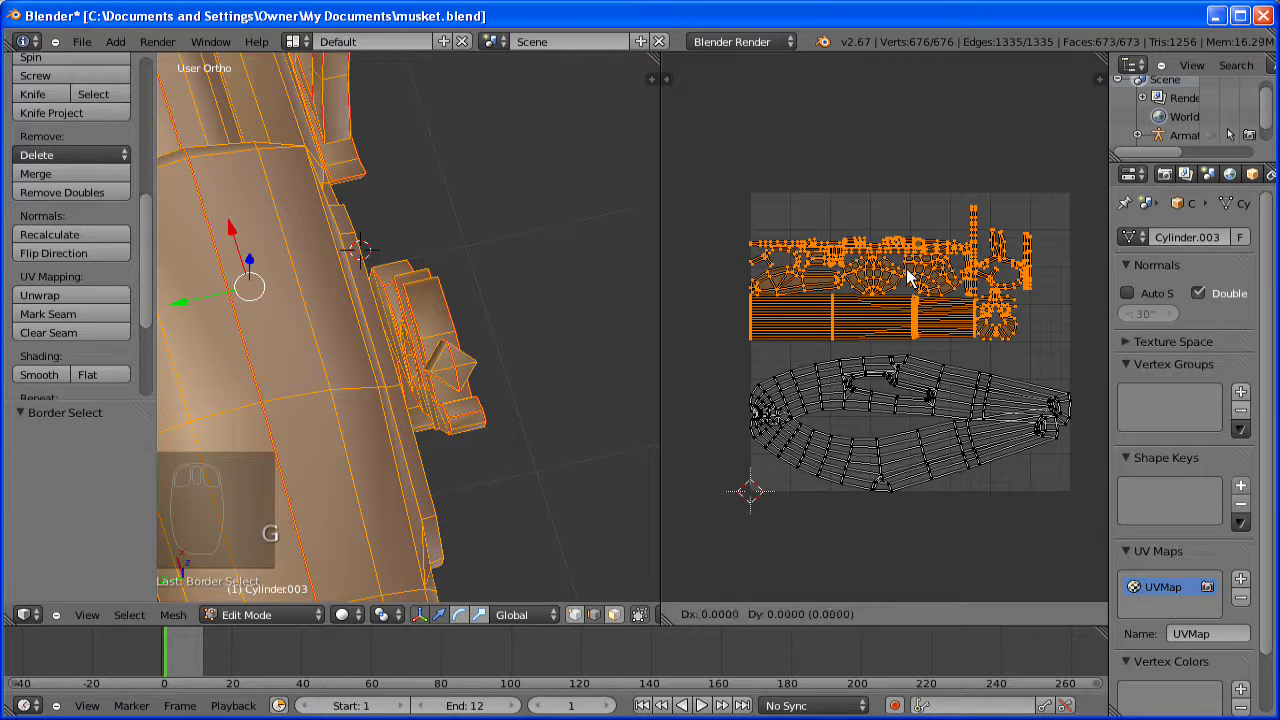
key("y")
left_click(907, 272)
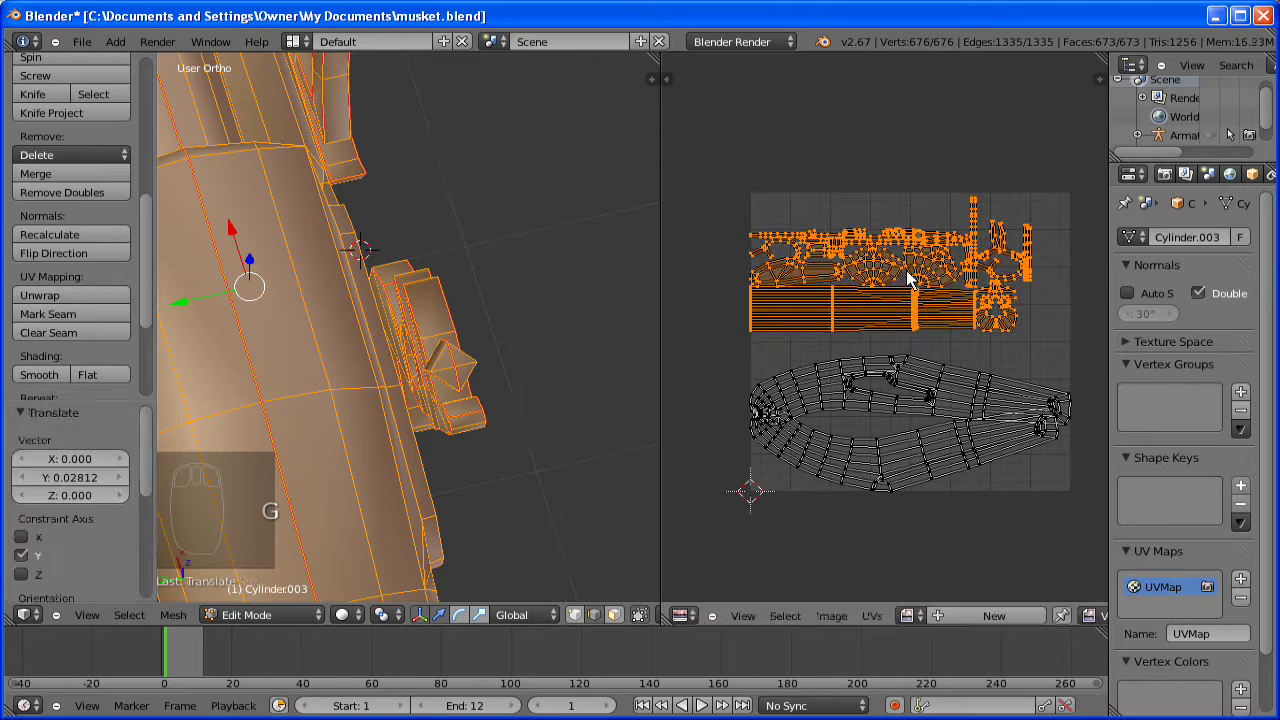
key("g")
key("x")
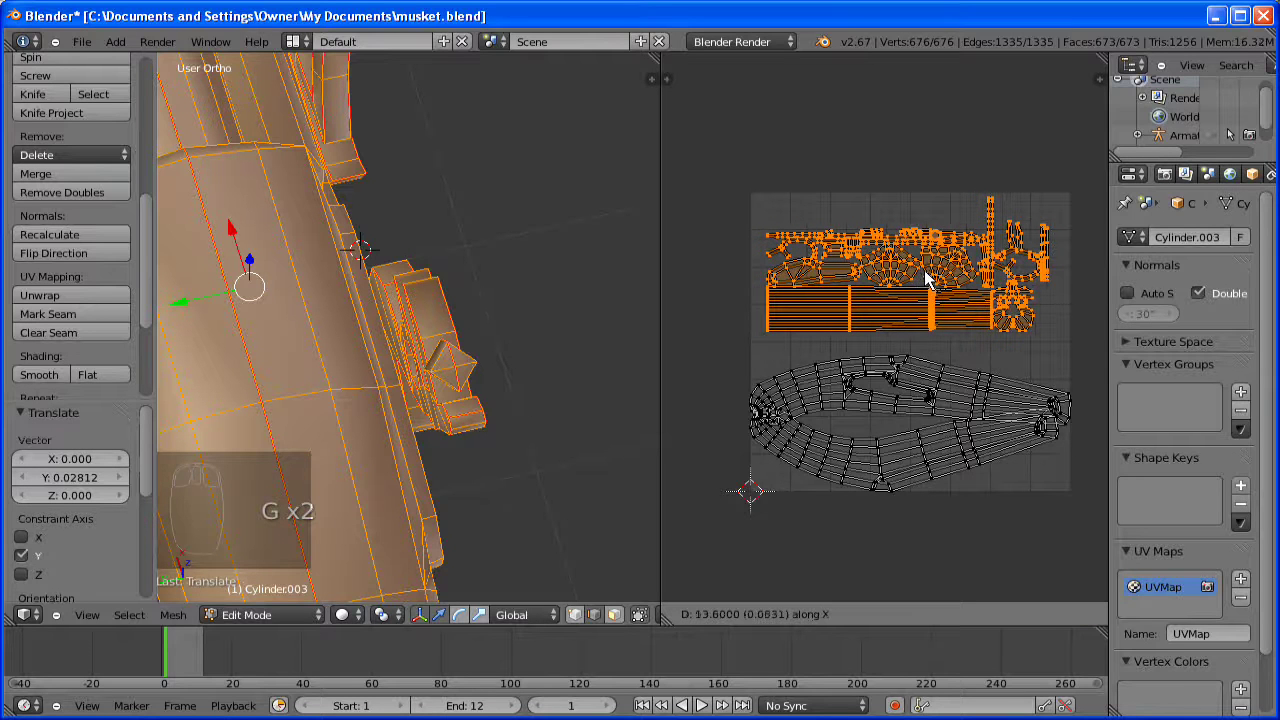
left_click(919, 376)
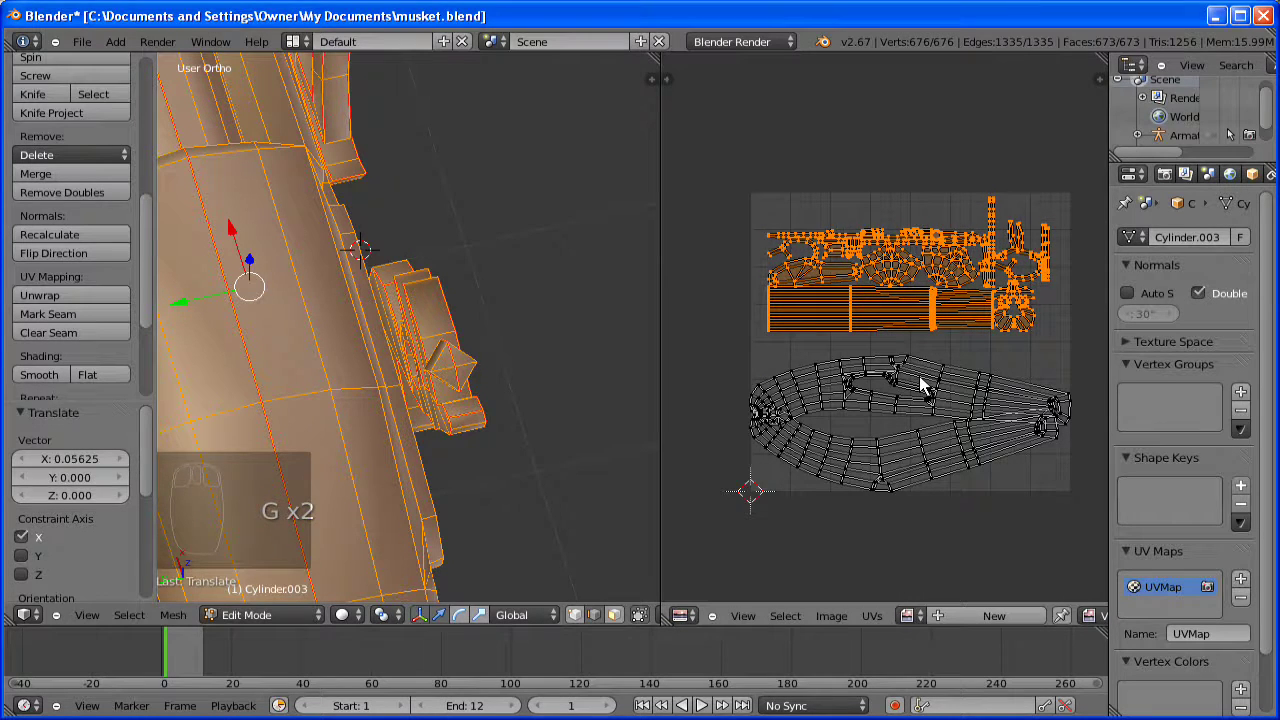
- Select only the upper stock half's UV island and move it 0.07813 up along Y
key("a")
key("l")
key("g")
key("y")
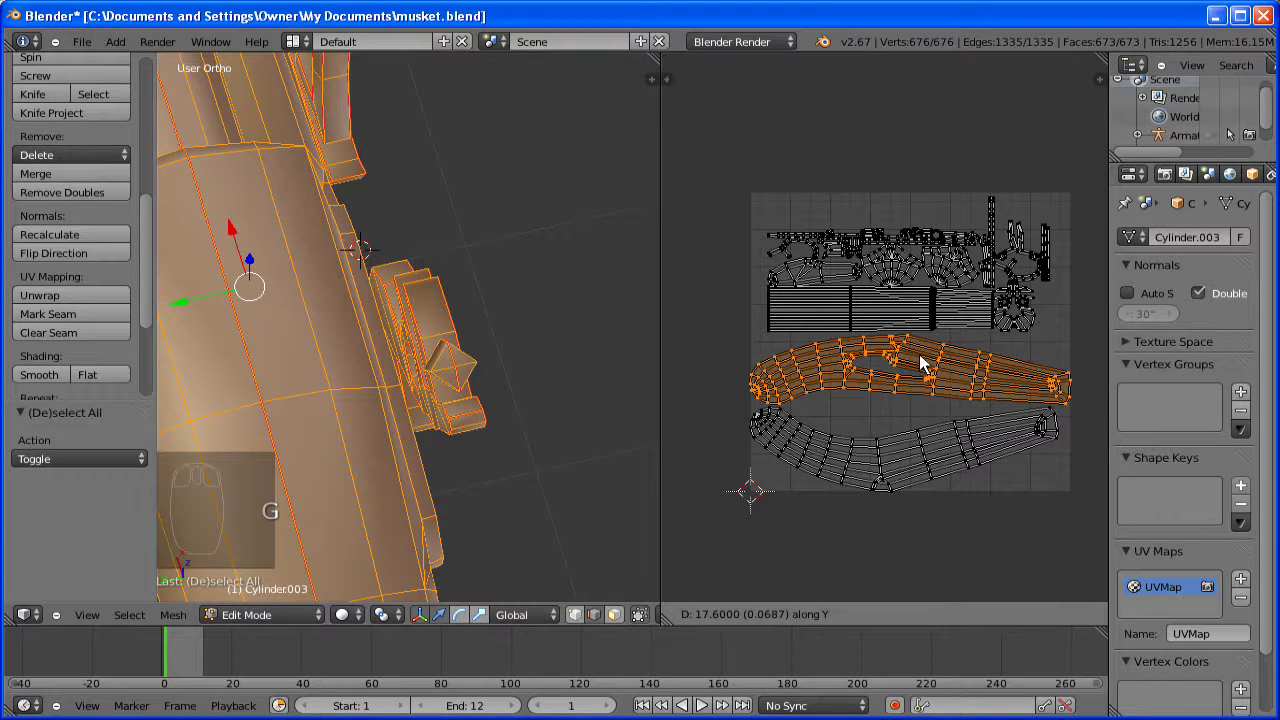
left_click(922, 364)
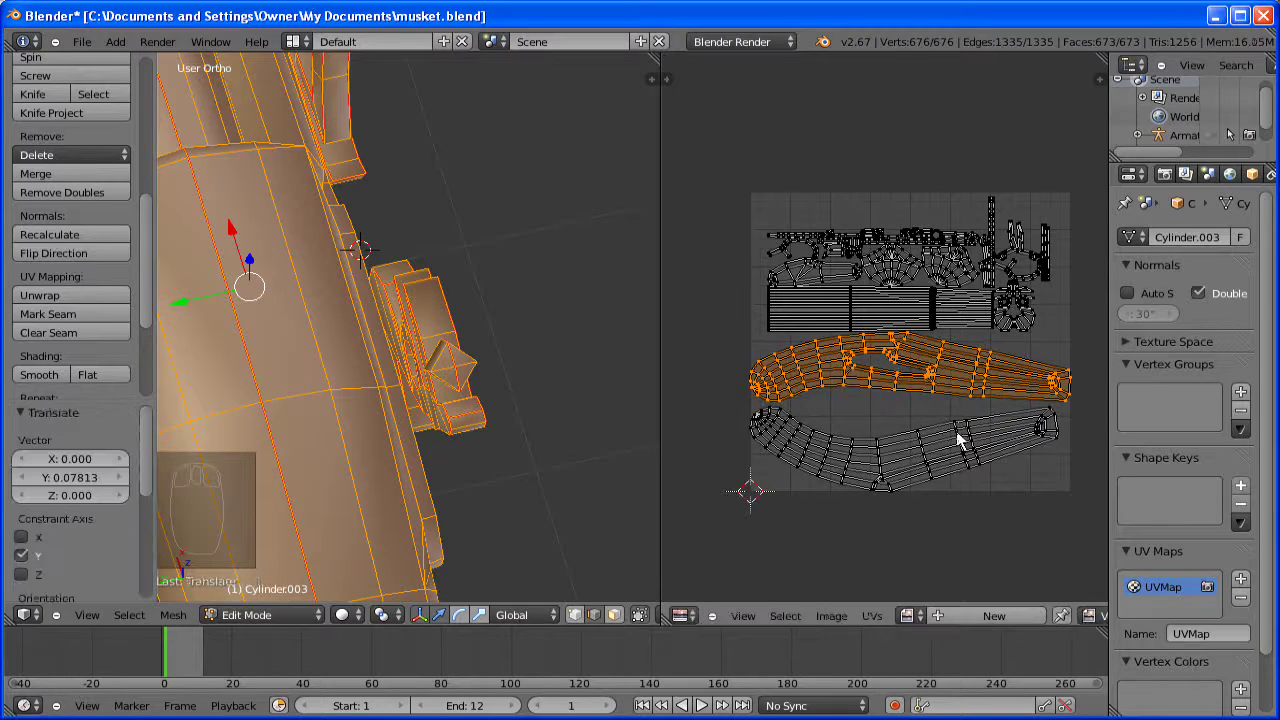
- Select only the lower stock half's UV island and scale it by 0.988, followed by 1.054
key("a")
key("l")
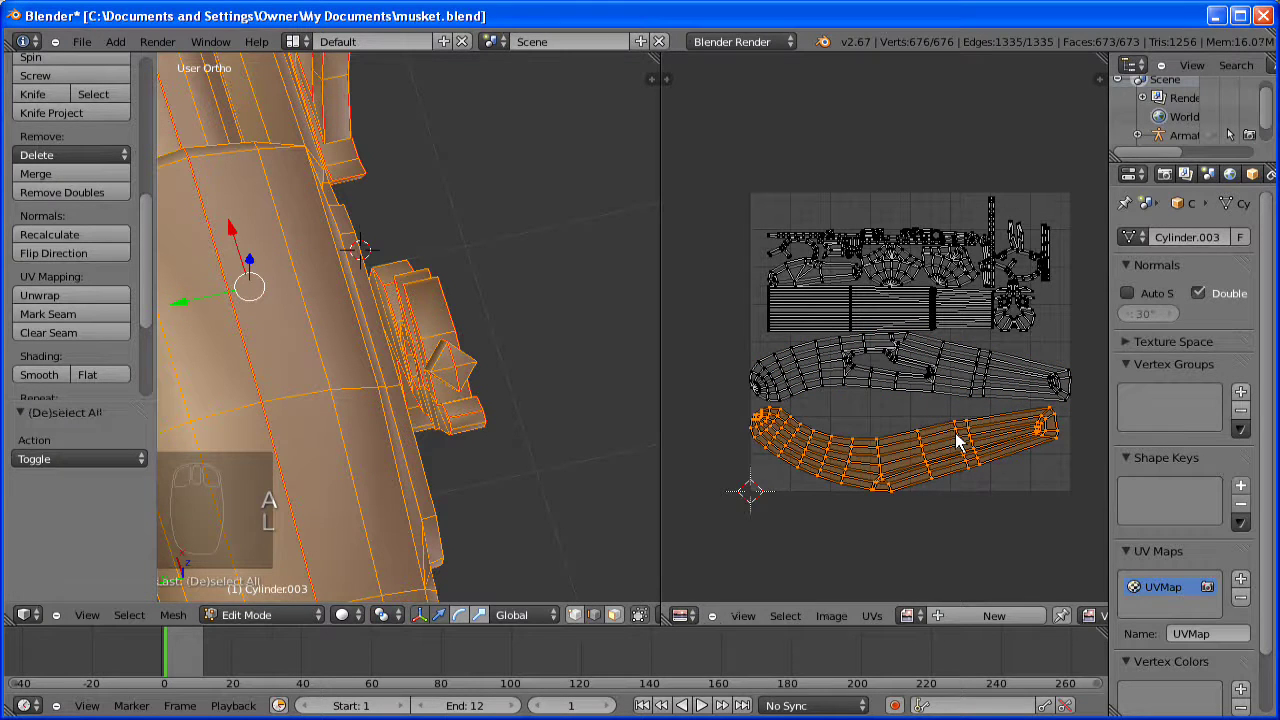
key("s")
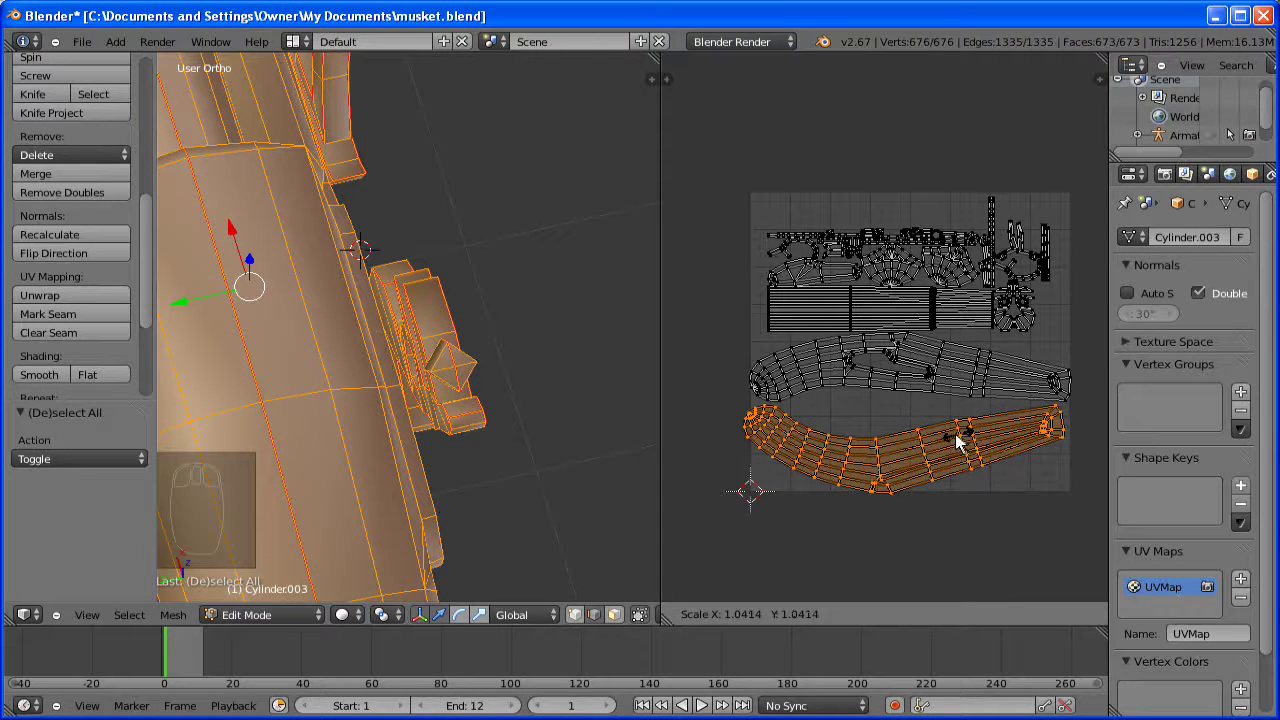
left_click(956, 443)
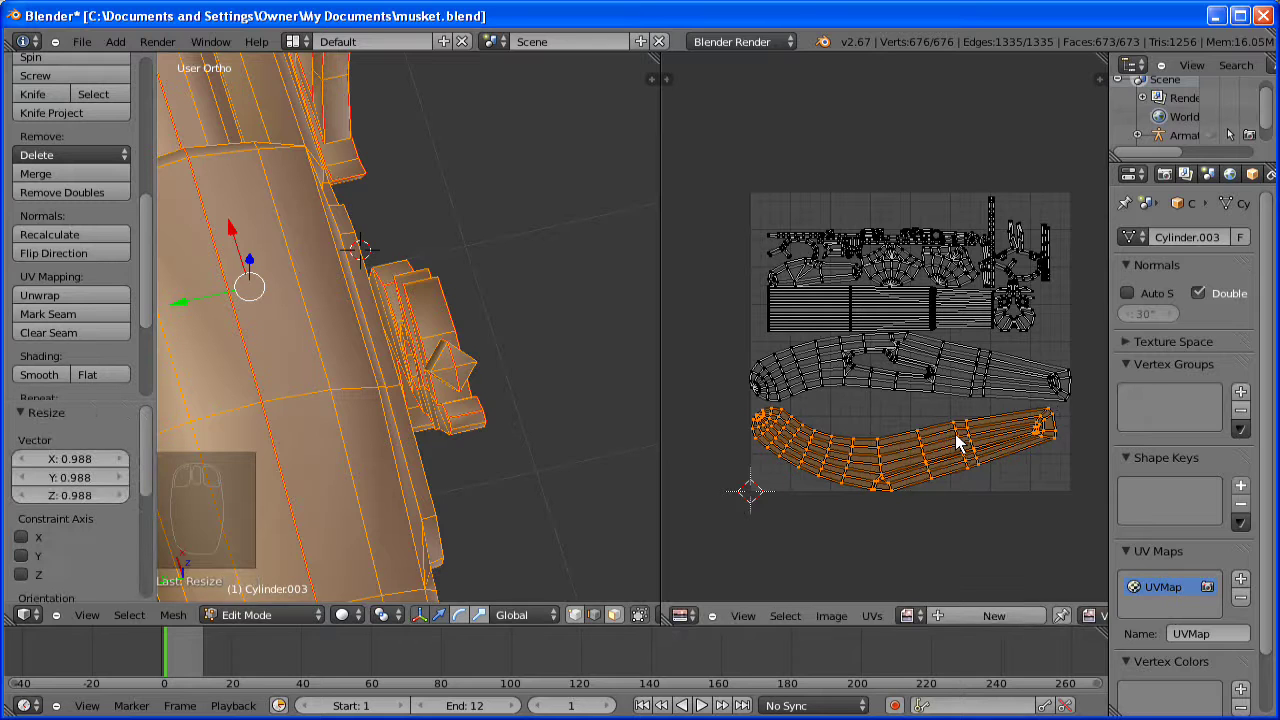
key("s")
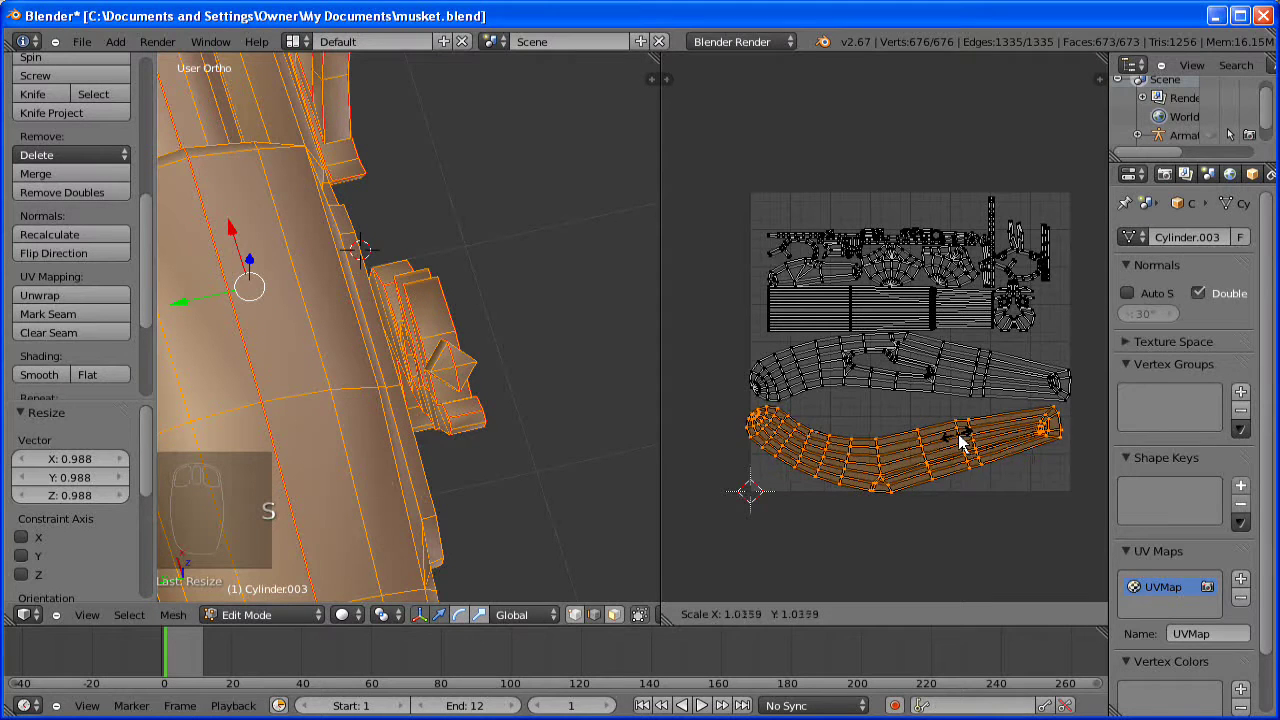
left_click(958, 440)
- Move the lower stock half's UV island 0.01875 along X and scale it by 0.982
key("g")
key("x")
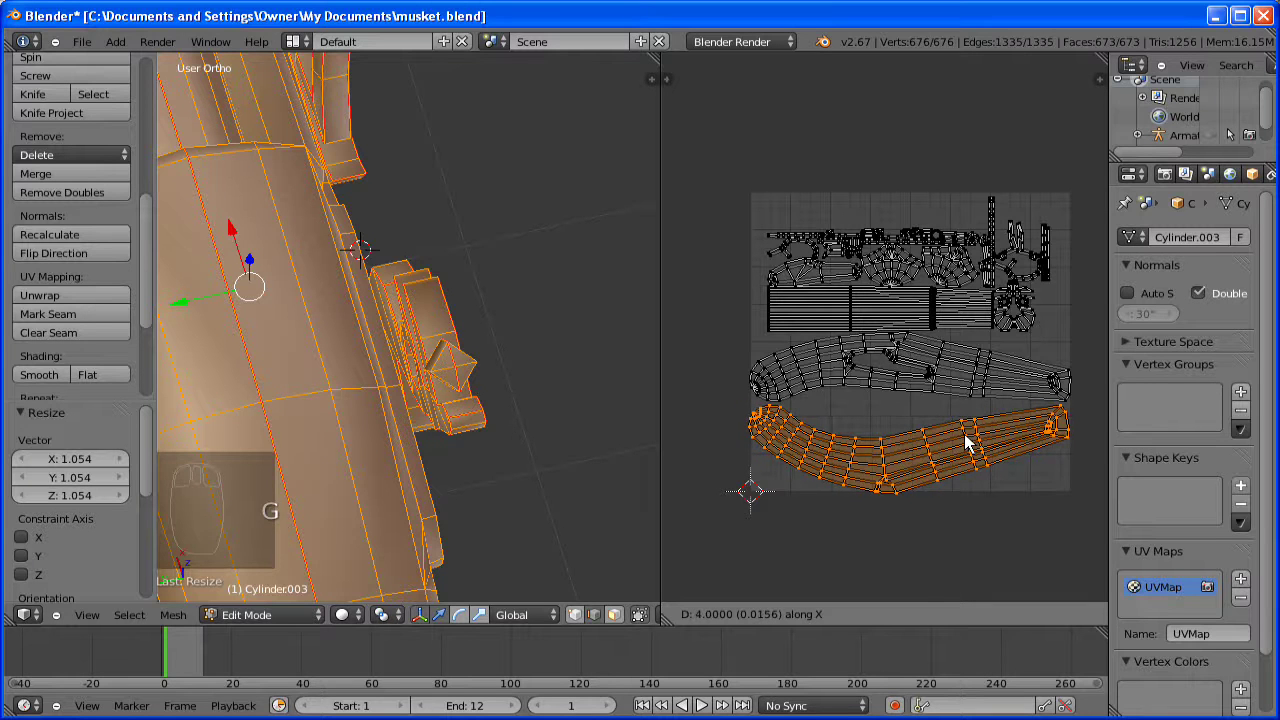
left_click(978, 476)
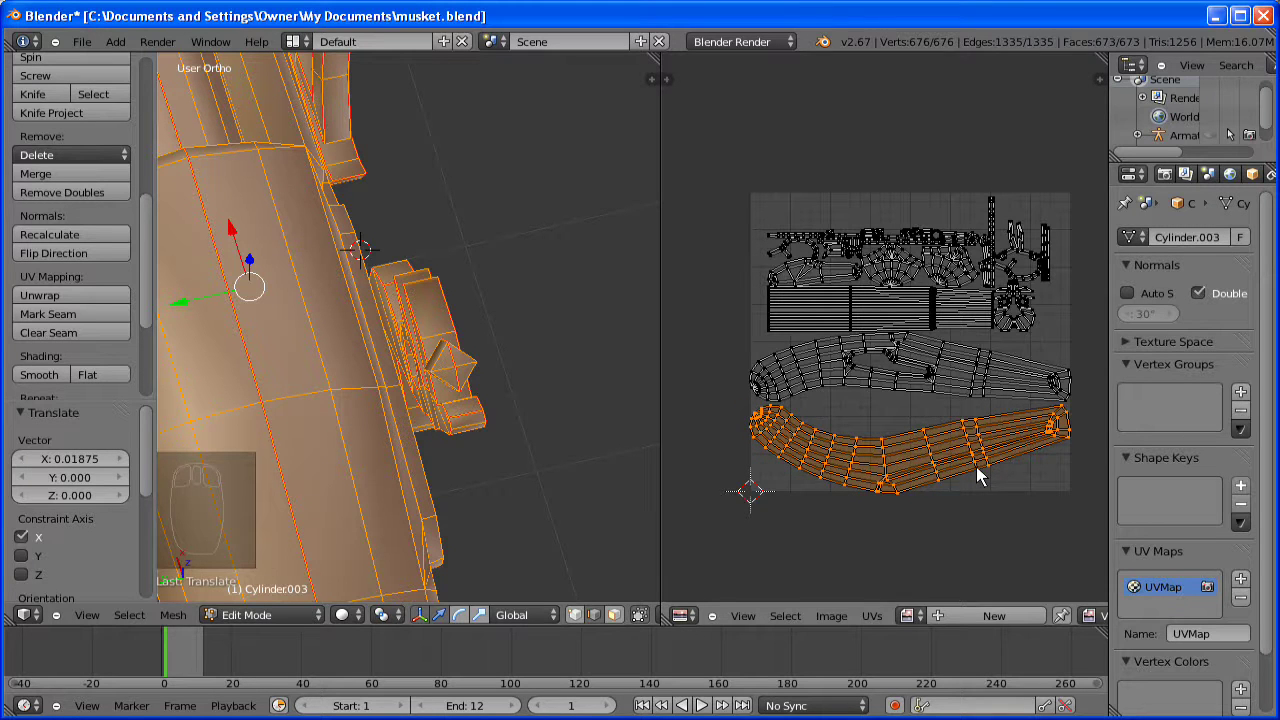
key("s")
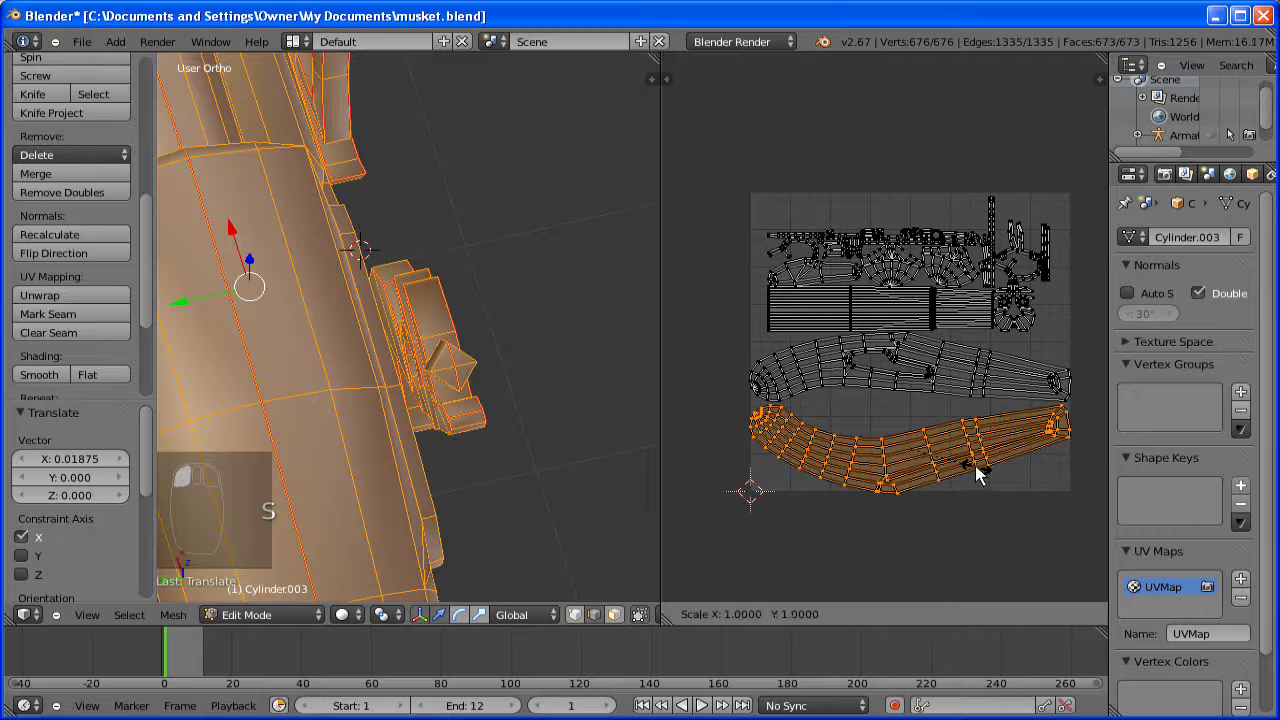
left_click(978, 474)
- Check both ends of the lower stock island against the UV area's edges and scale the island by 1.014
scroll(964, 457, "up", 4)
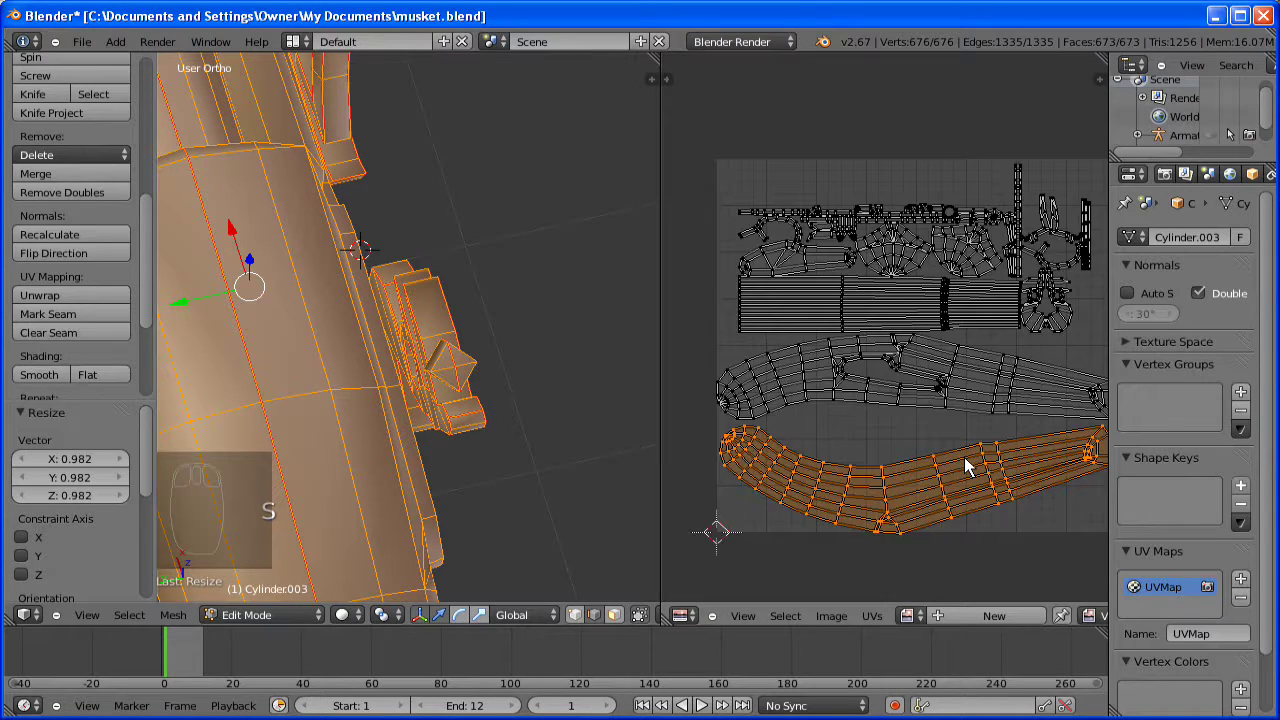
middle_click_drag(767, 519, 966, 355)
scroll(949, 356, "up", 4)
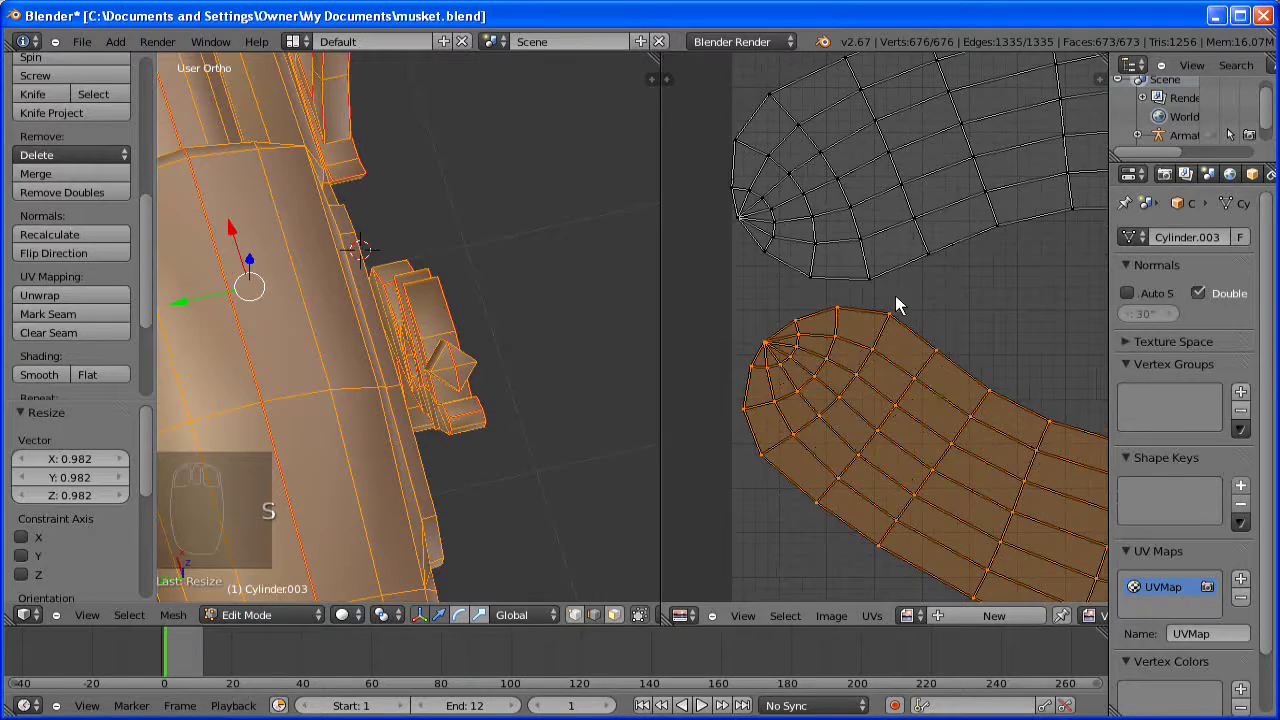
scroll(896, 300, "down", 3)
middle_click_drag(820, 343, 571, 288)
middle_click_drag(1095, 318, 637, 358)
scroll(872, 351, "up", 1)
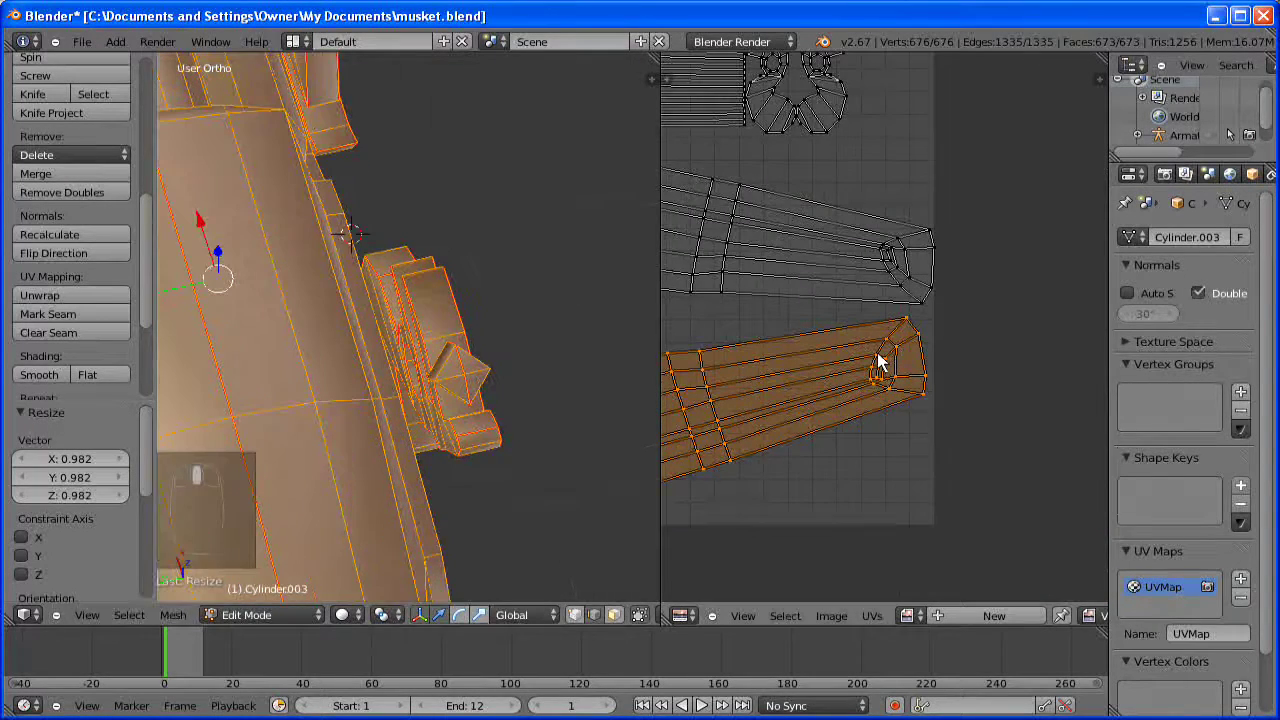
key("s")
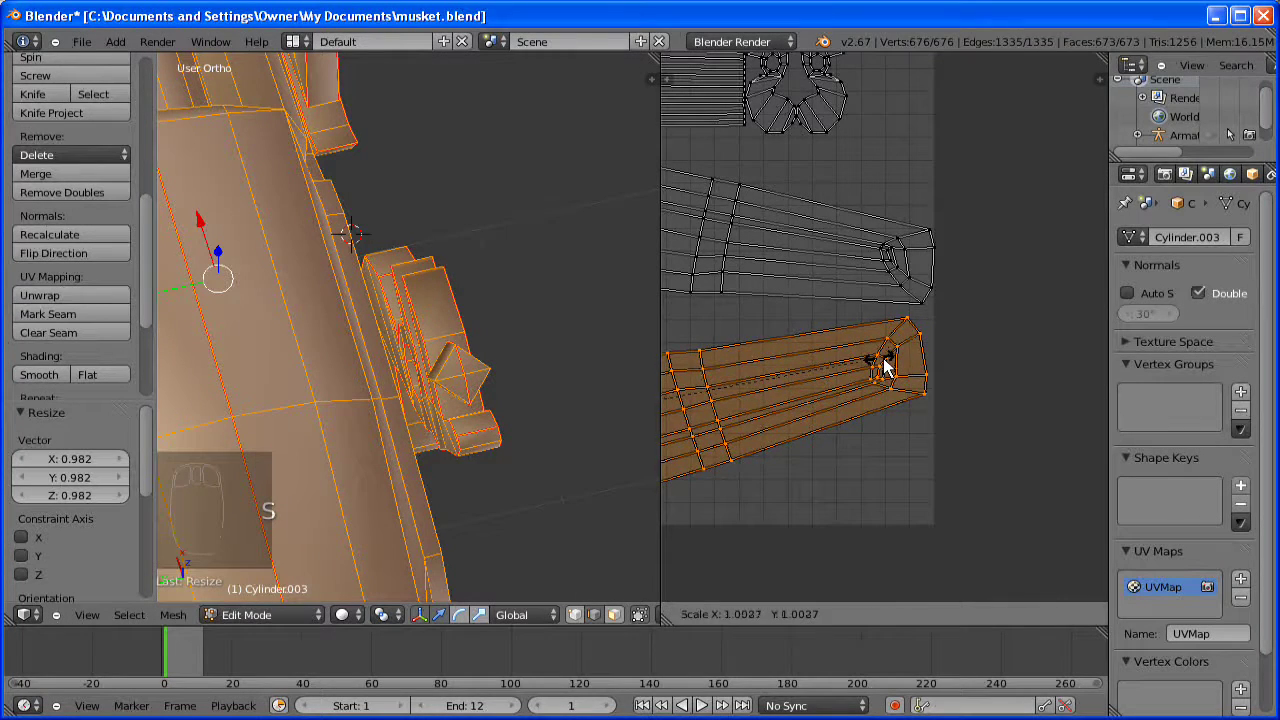
left_click(885, 364)
- Inspect the fit of the rescaled lower stock island within the UV area, deselect all UVs and review the spacing of the upper islands
middle_click_drag(822, 358, 840, 368)
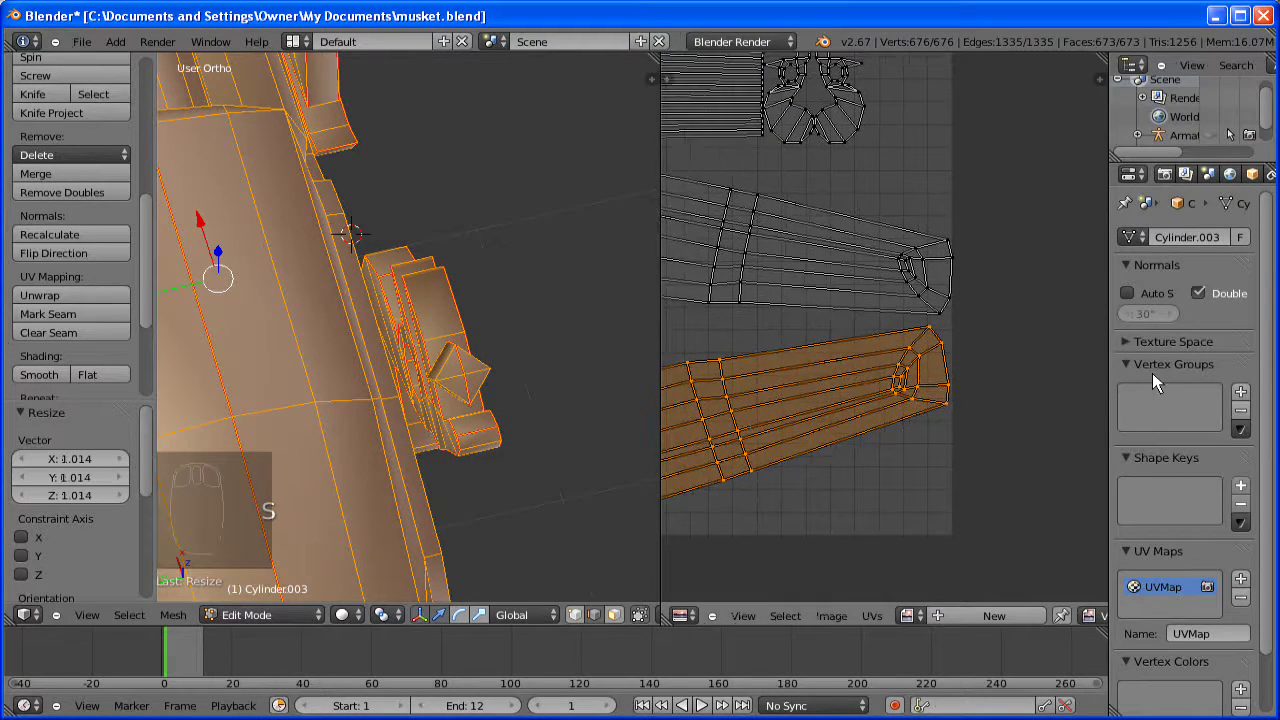
middle_click_drag(1152, 373, 799, 402)
middle_click_drag(921, 381, 1272, 304)
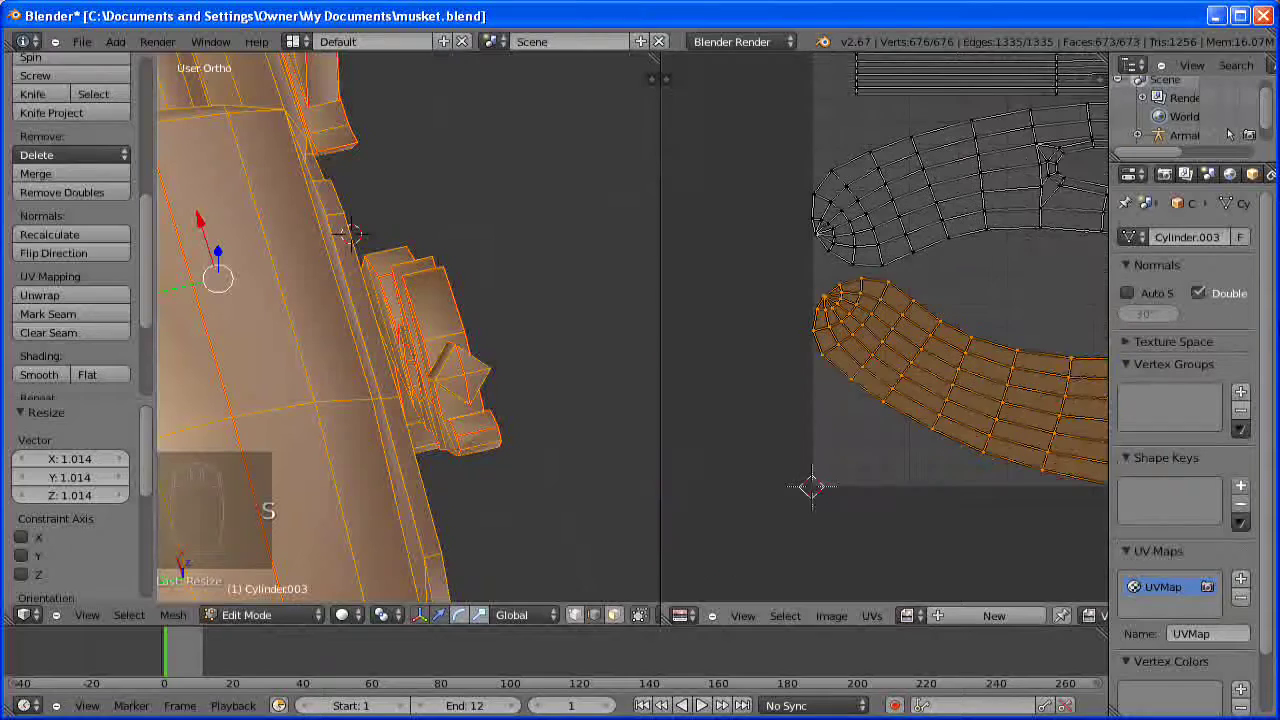
middle_click_drag(870, 368, 906, 368)
scroll(905, 368, "up", 3)
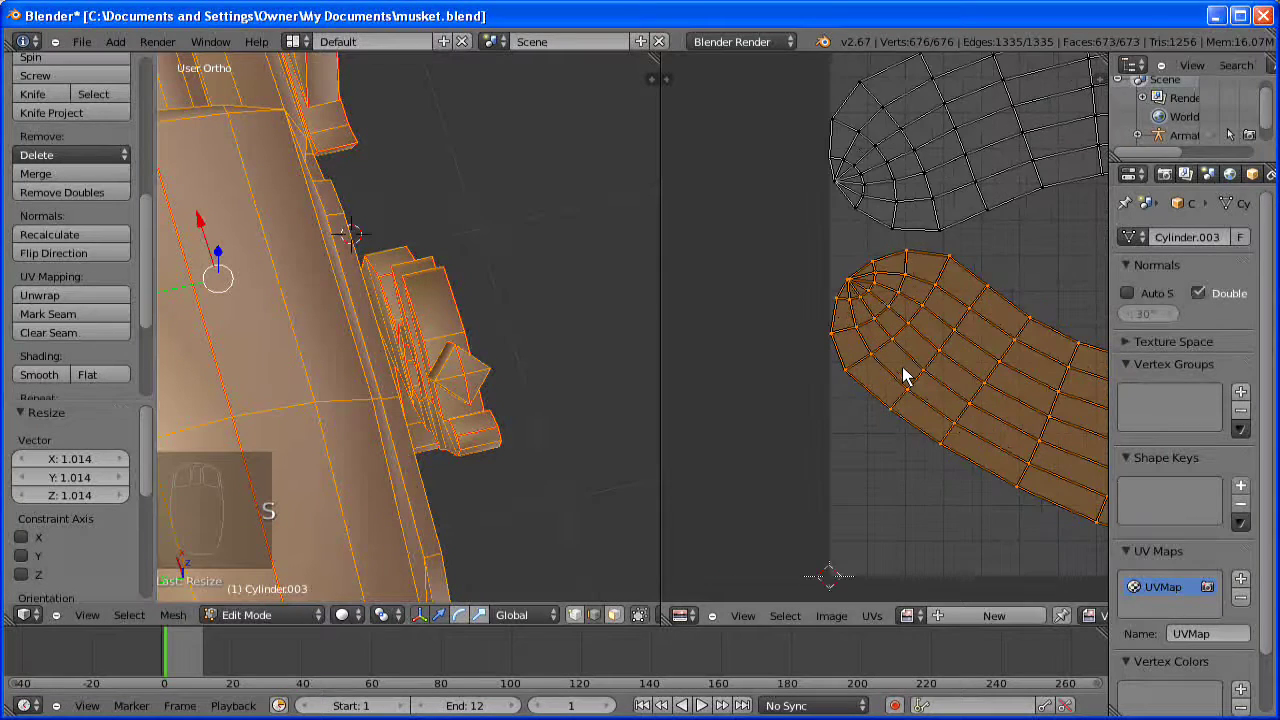
scroll(902, 366, "down", 6)
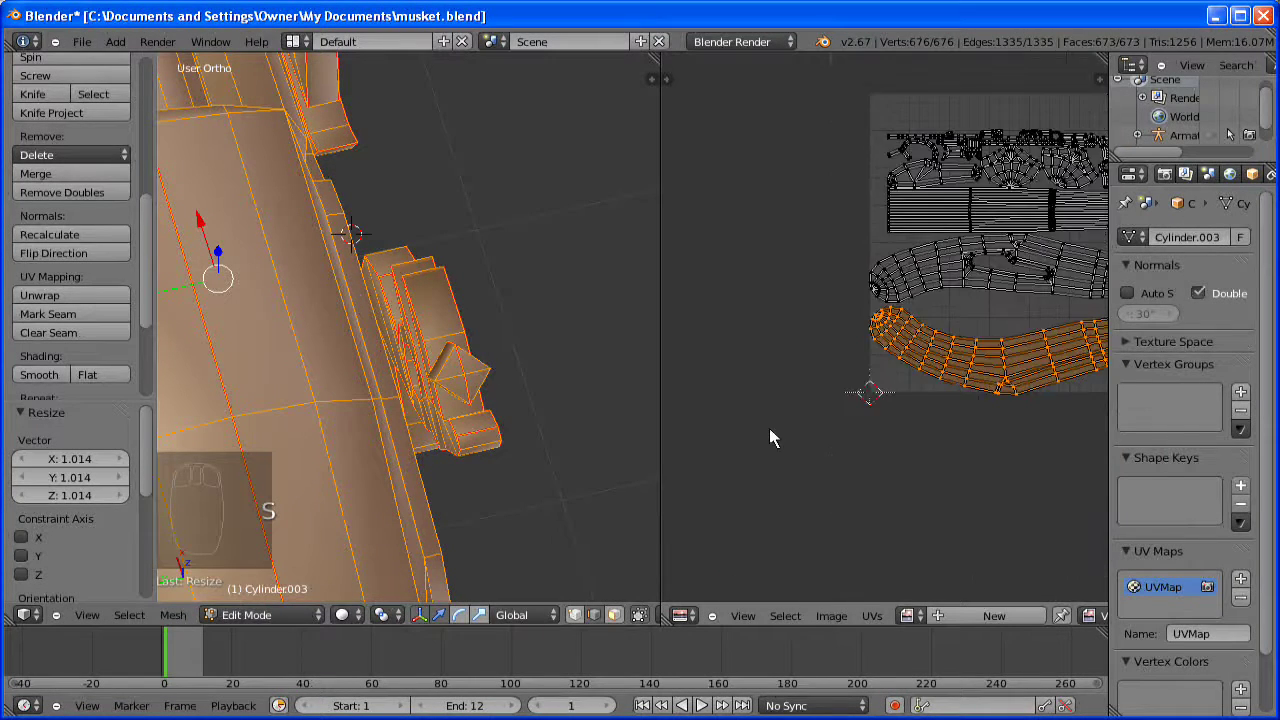
scroll(886, 380, "up", 1)
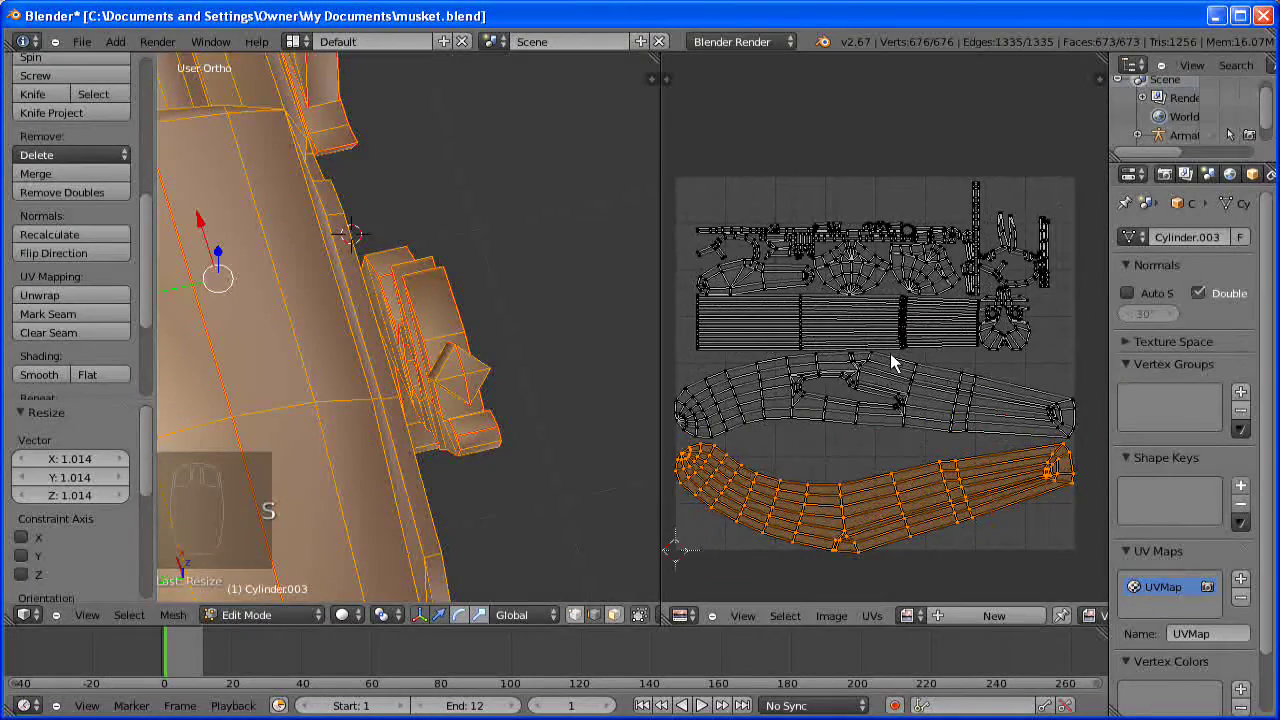
key("a")
scroll(904, 333, "up", 2)
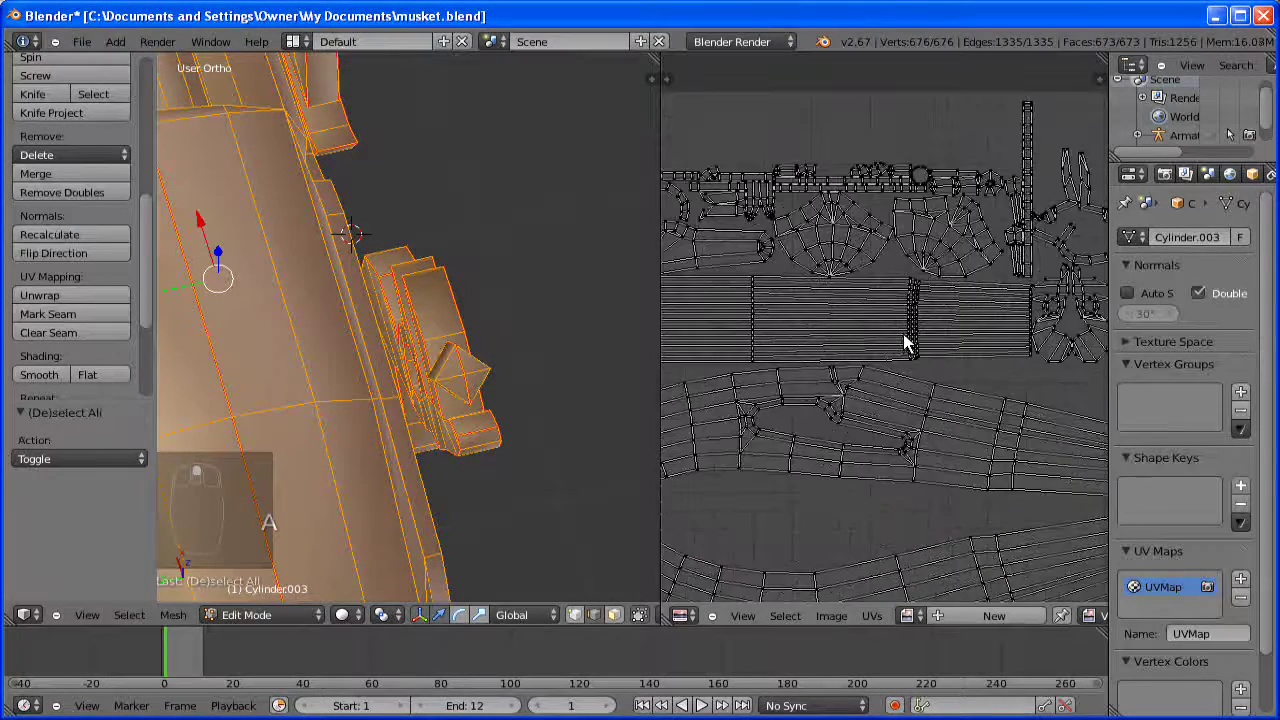
middle_click_drag(911, 359, 941, 414)
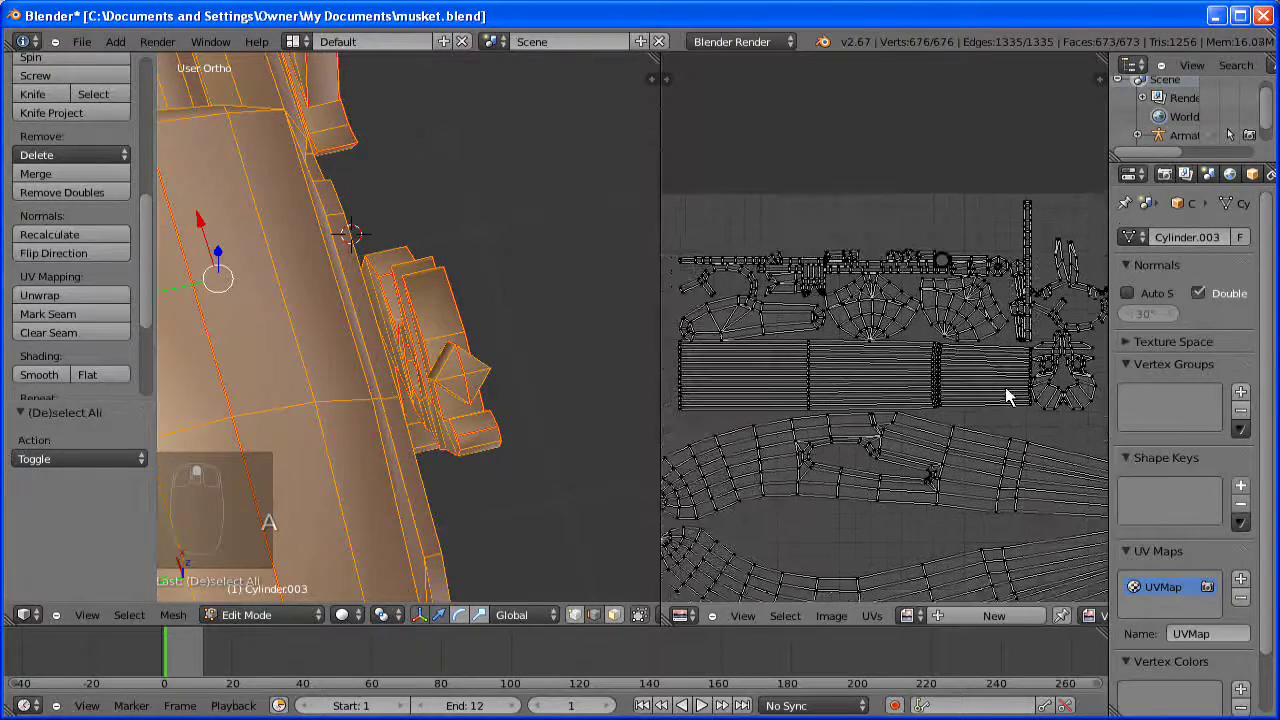
- Select all UV islands above the two stock halves, scale them by 1.048 and move them 0.008 along Y
middle_click_drag(877, 376, 920, 376)
scroll(917, 370, "down", 2)
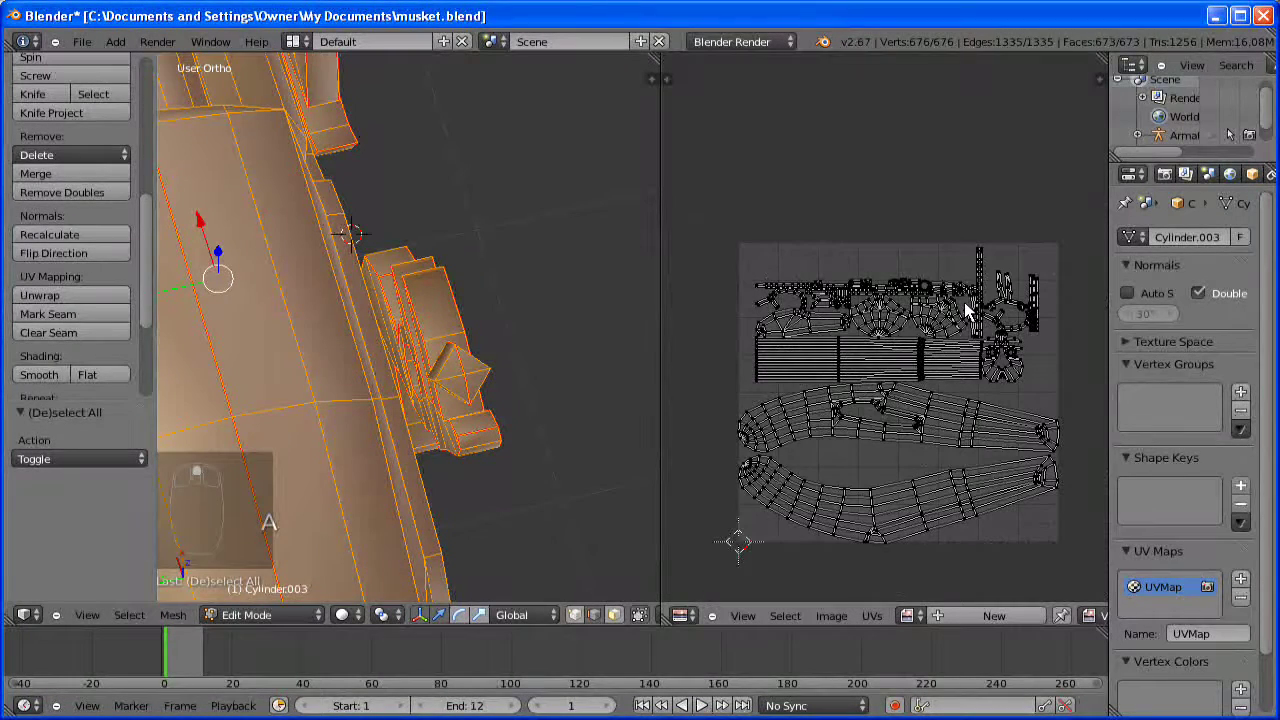
key("b")
left_click_drag(1068, 221, 722, 386)
scroll(887, 447, "up", 1)
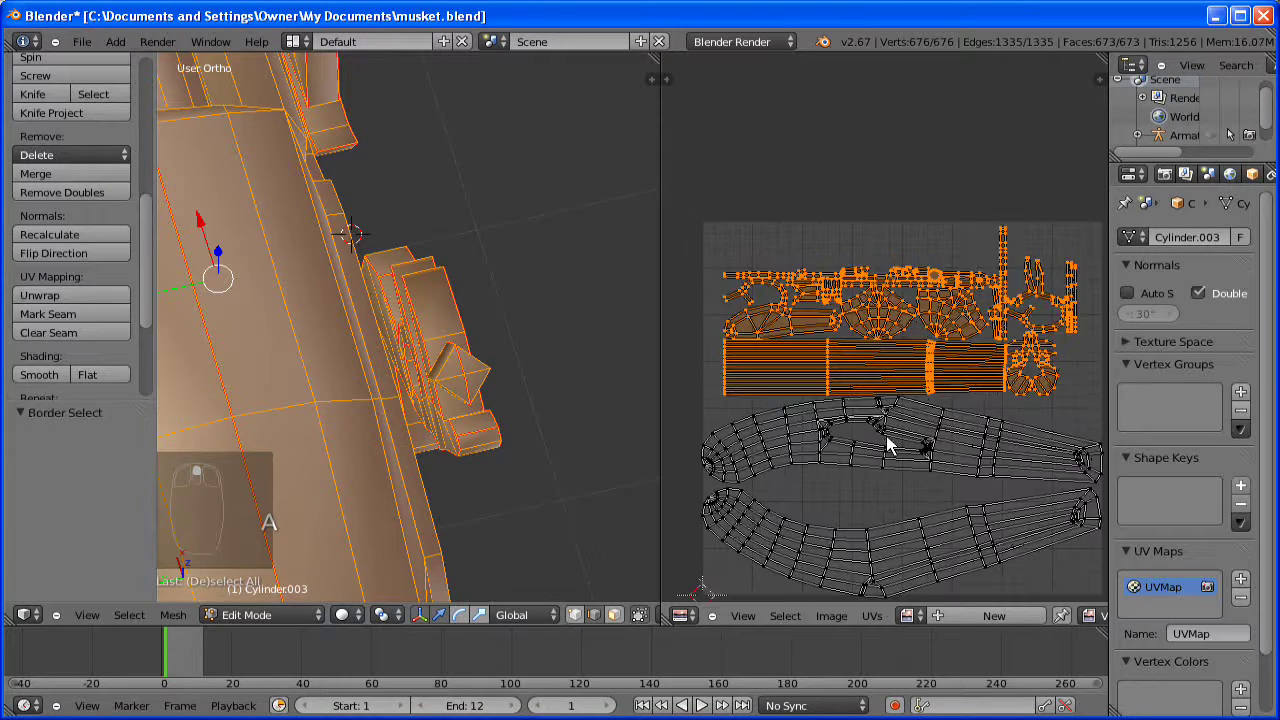
scroll(887, 443, "up", 1)
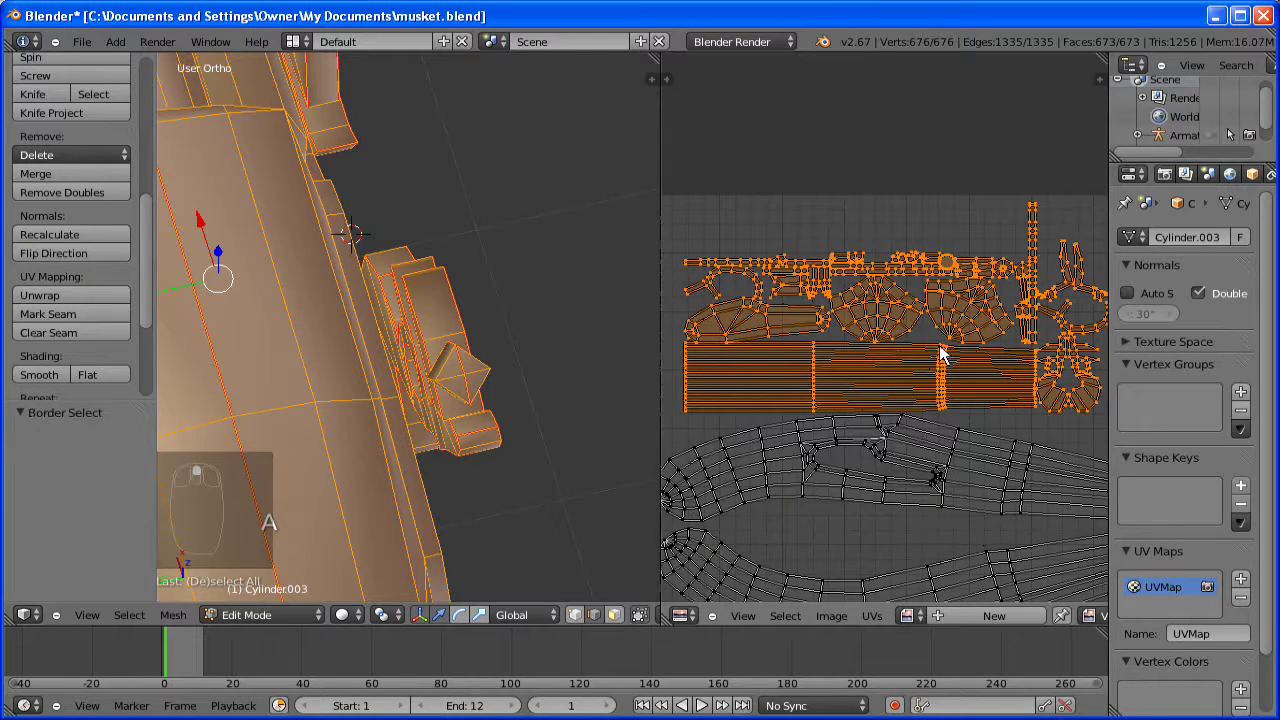
key("s")
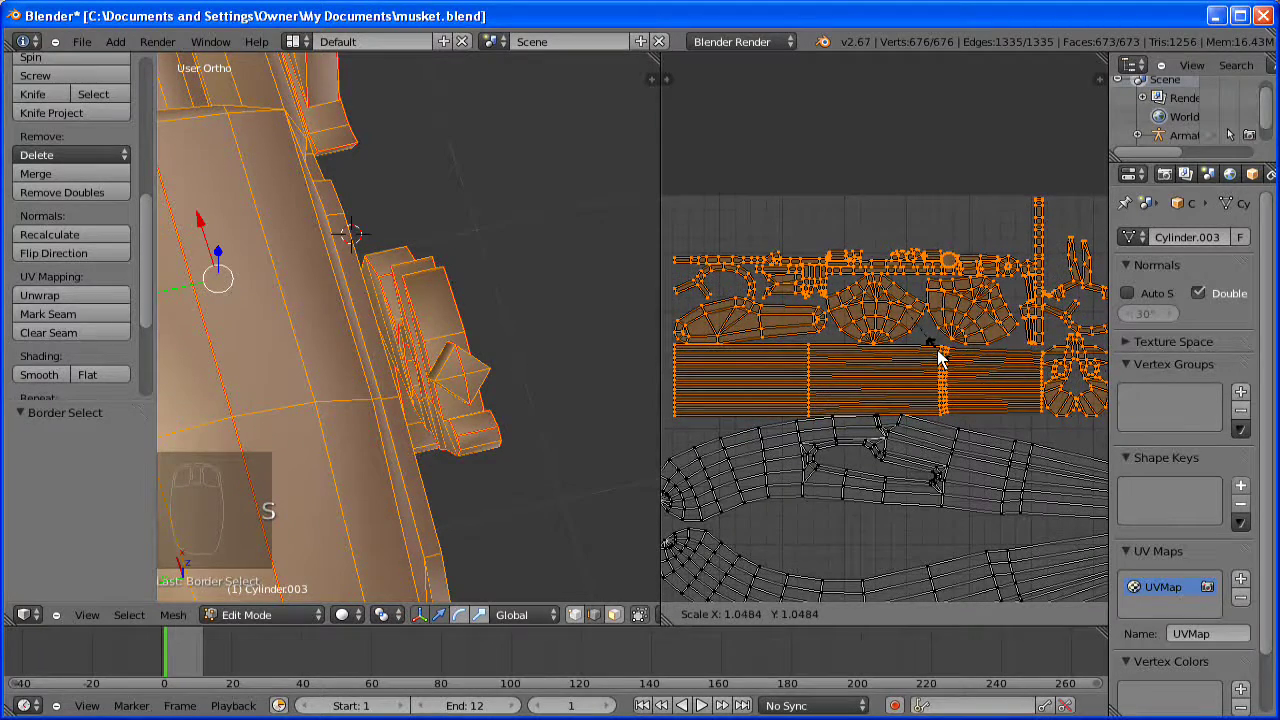
left_click(938, 360)
key("g")
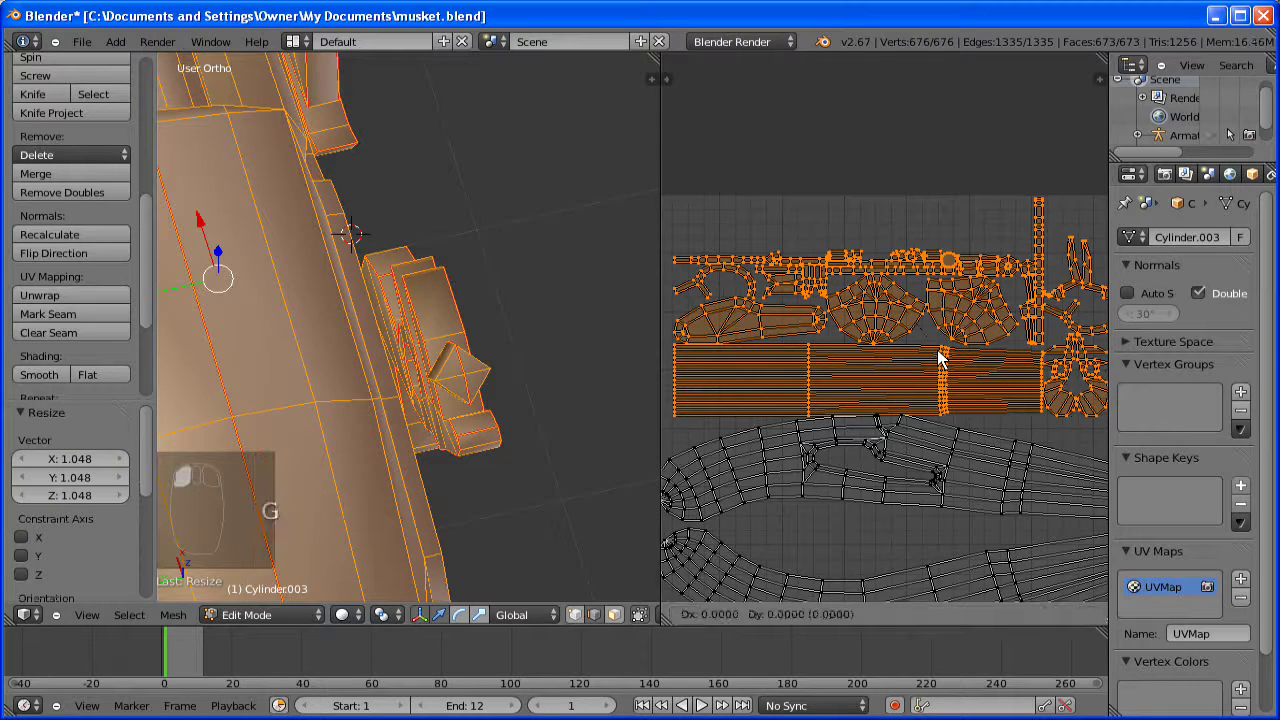
key("y")
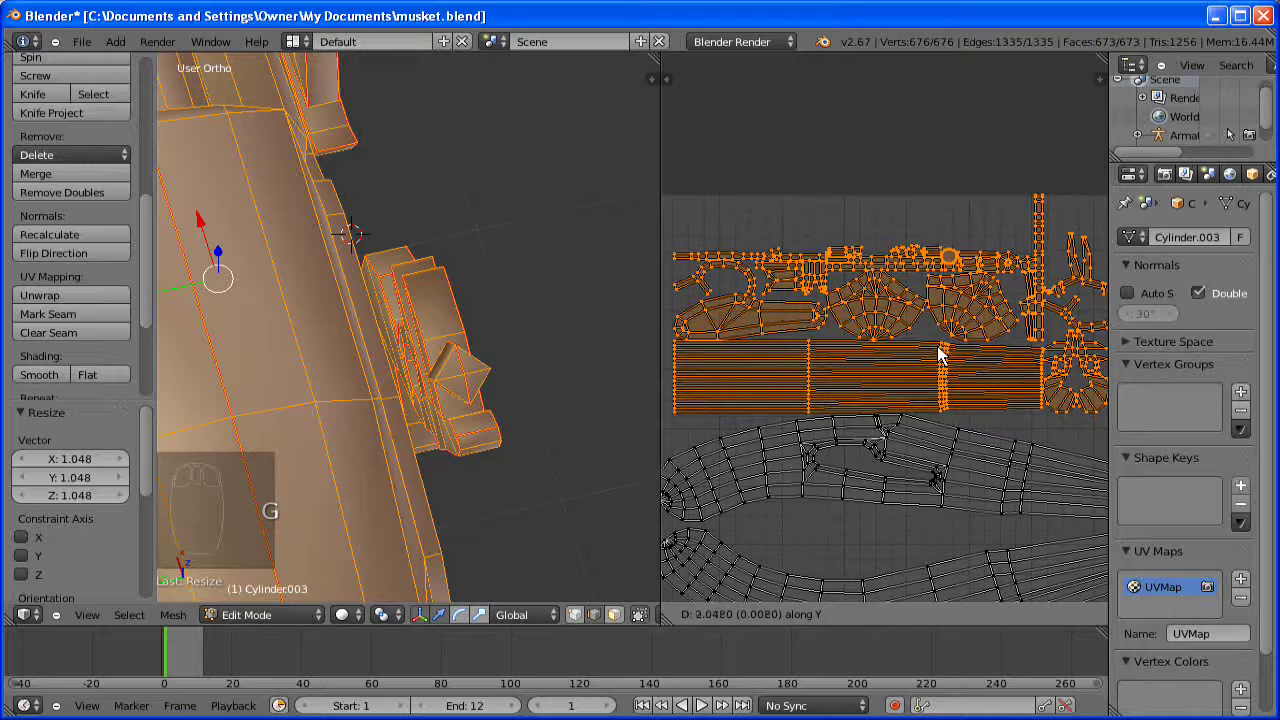
left_click(938, 353)
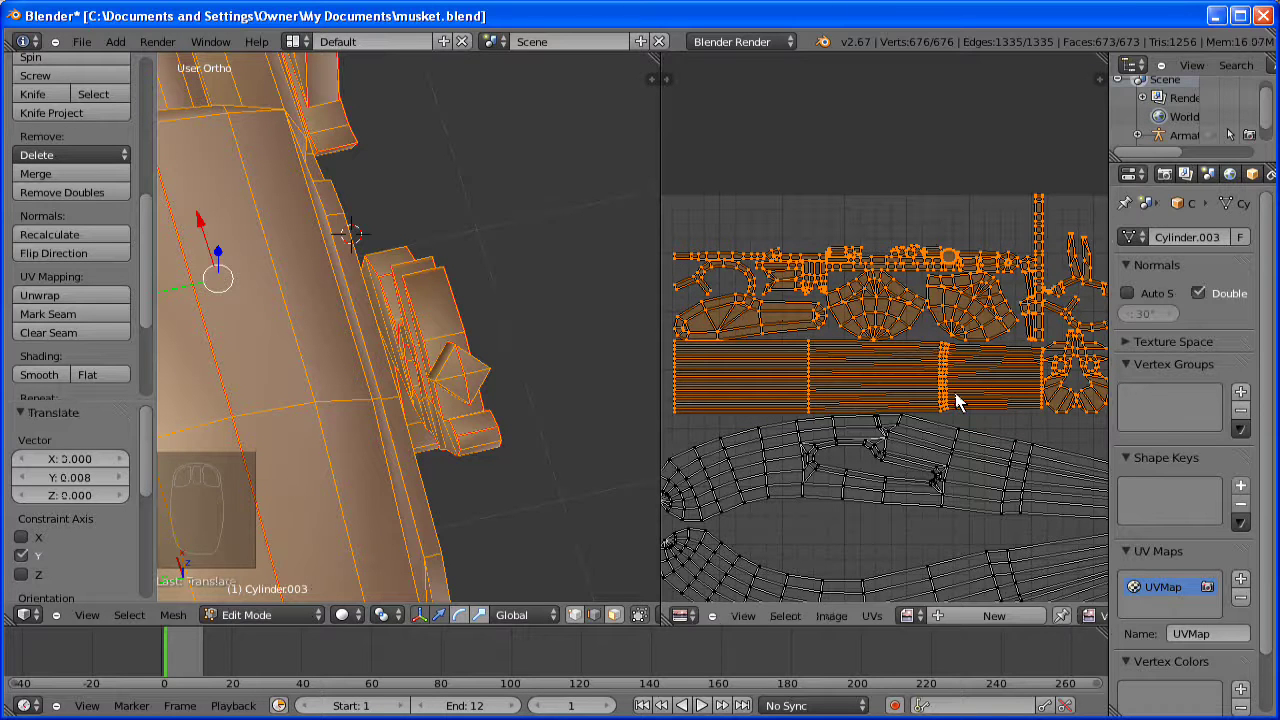
- Scale the selected upper UV islands by 0.987 and move them -0.002 along Y
key("s")
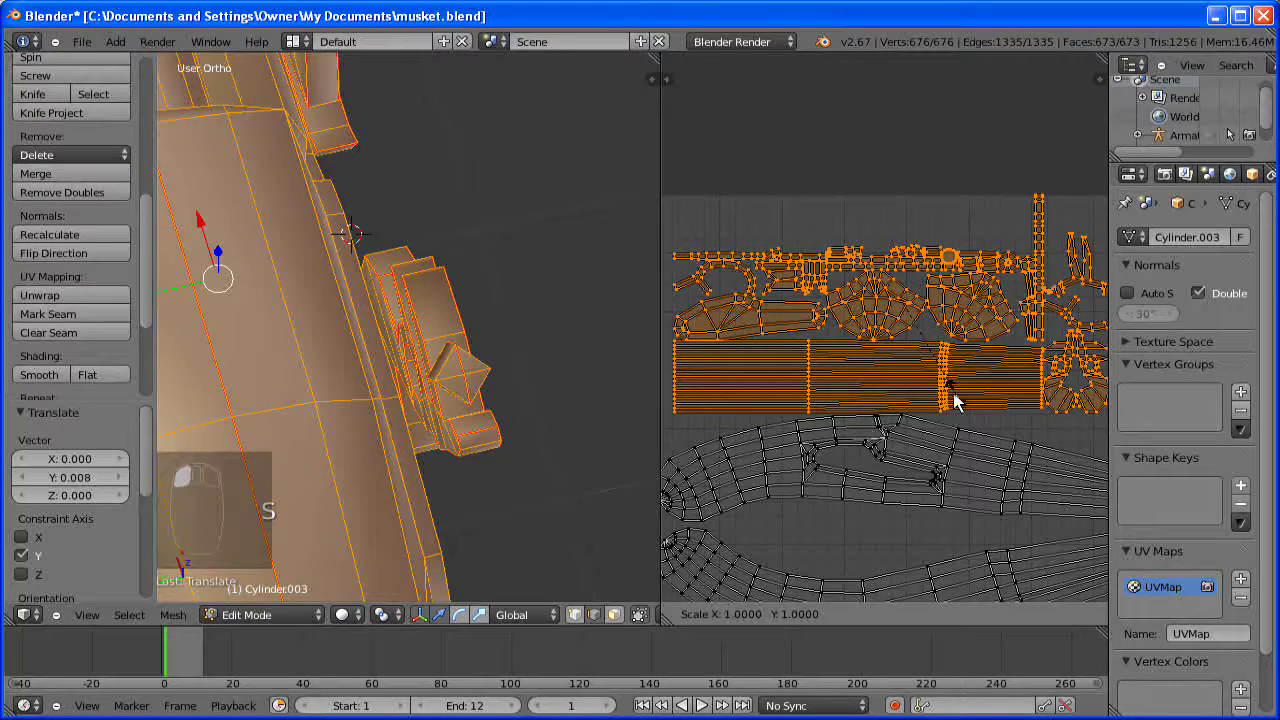
left_click(953, 402)
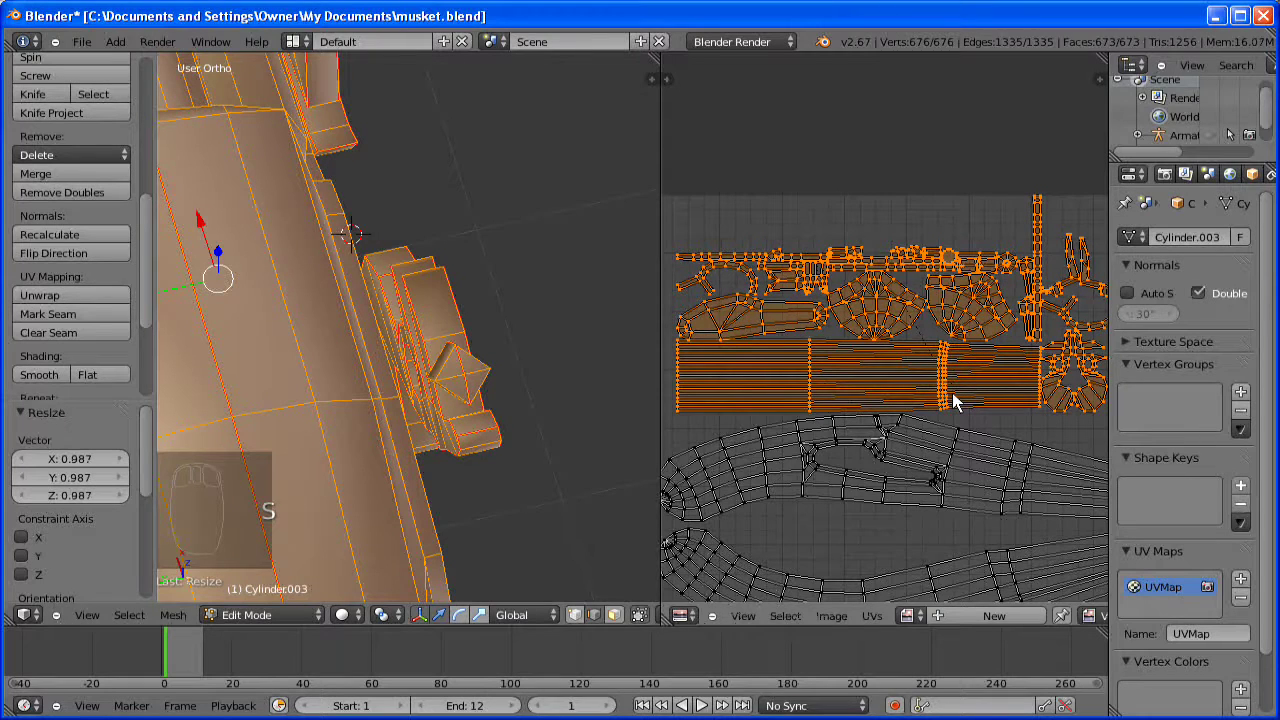
key("g")
key("y")
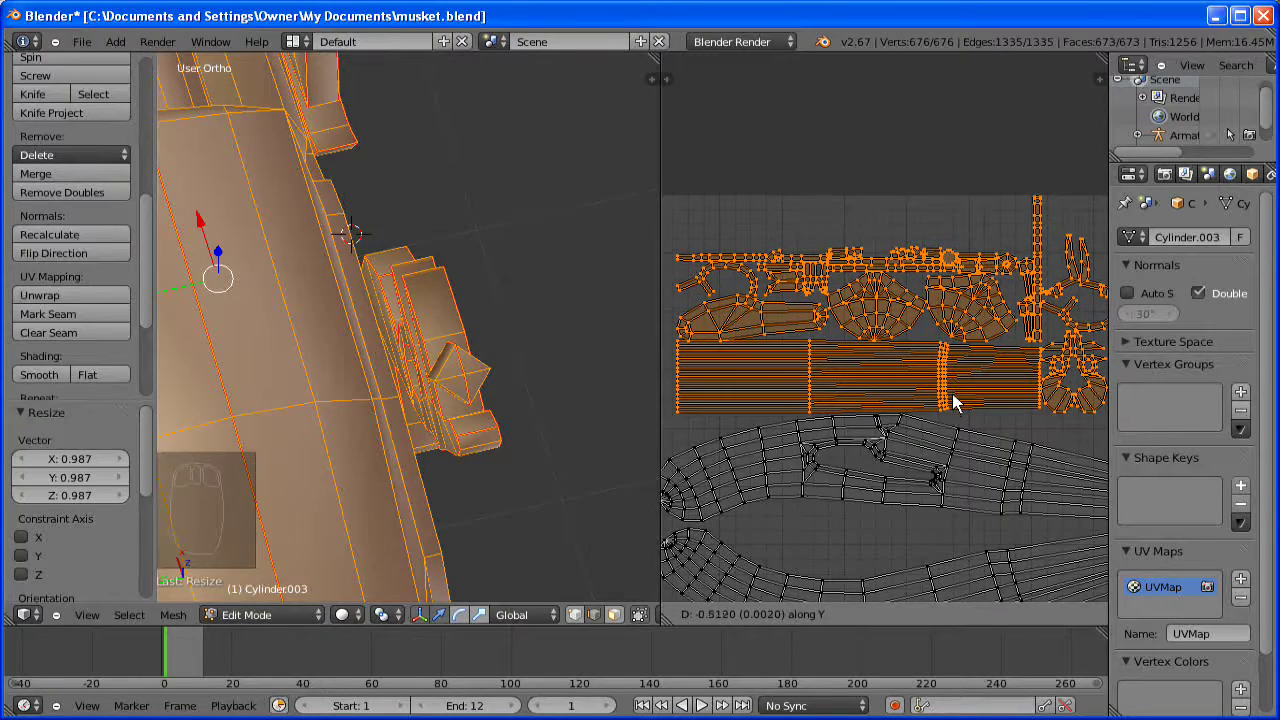
left_click(966, 343)
- Inspect the gaps between the upper UV islands, deselect all UVs and review the whole layout within the UV area
scroll(997, 266, "up", 4)
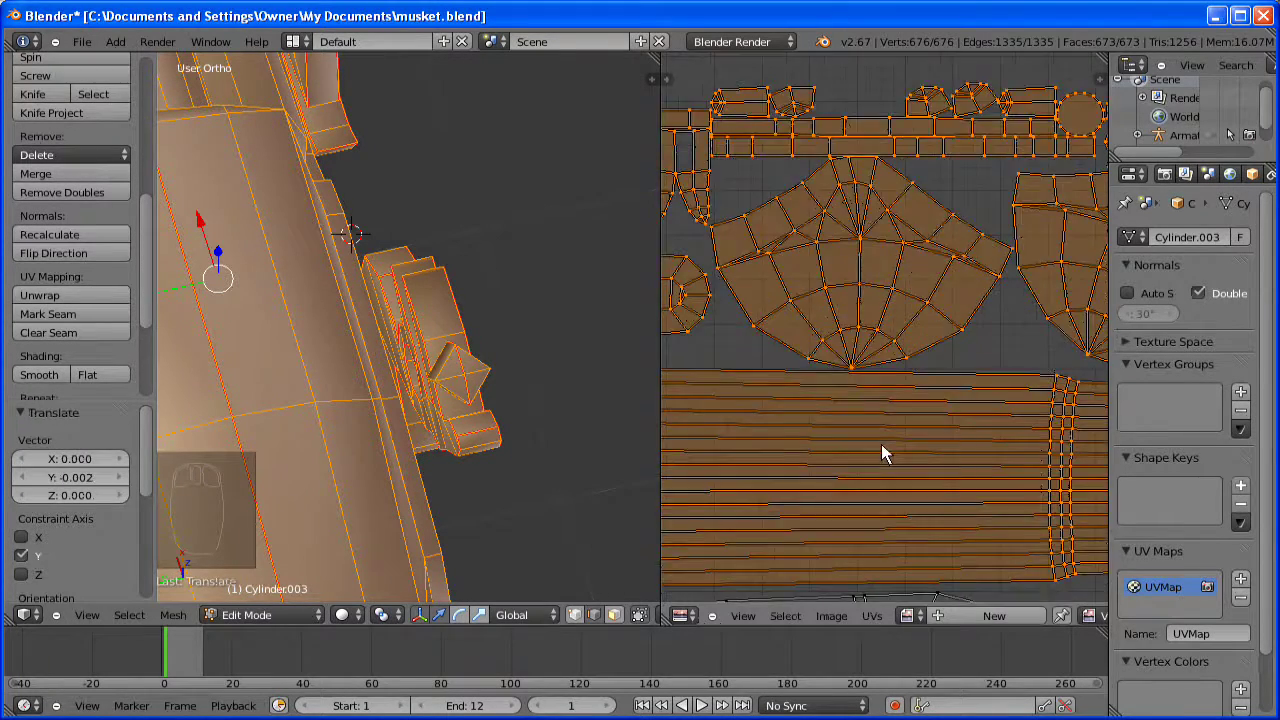
middle_click_drag(767, 498, 683, 498)
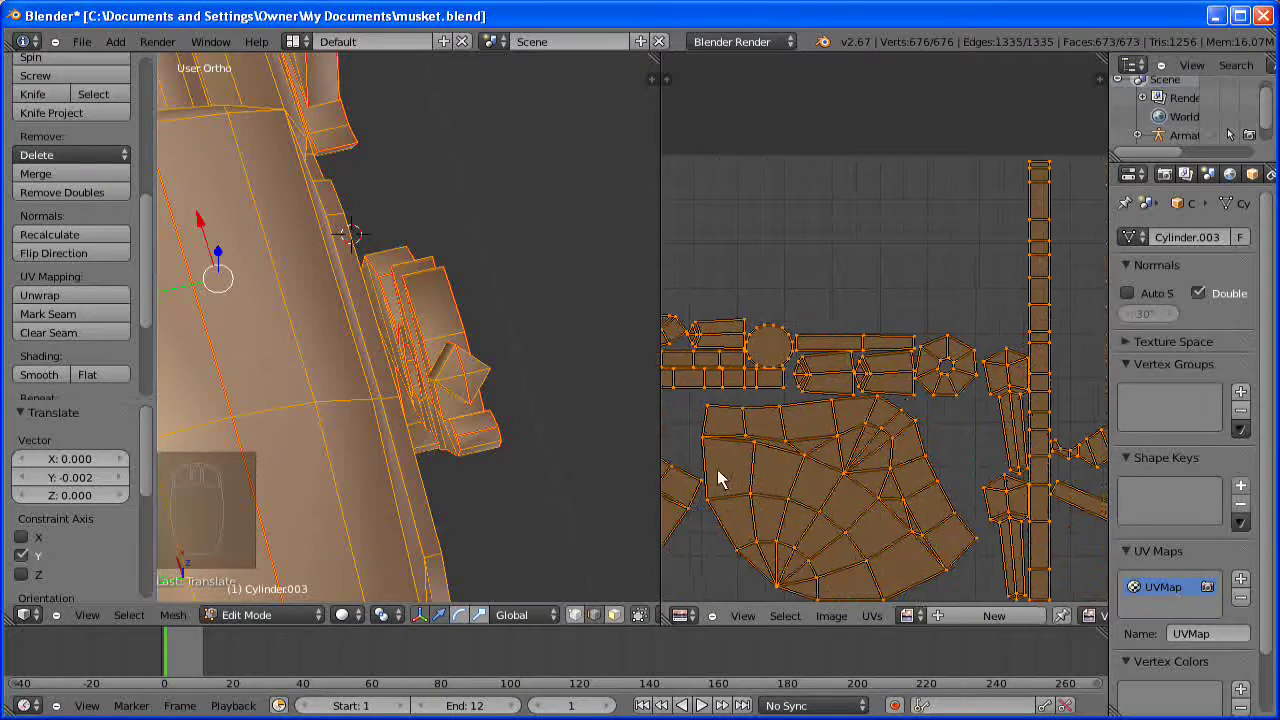
scroll(700, 462, "down", 1)
middle_click_drag(845, 488, 914, 458)
scroll(915, 467, "down", 3)
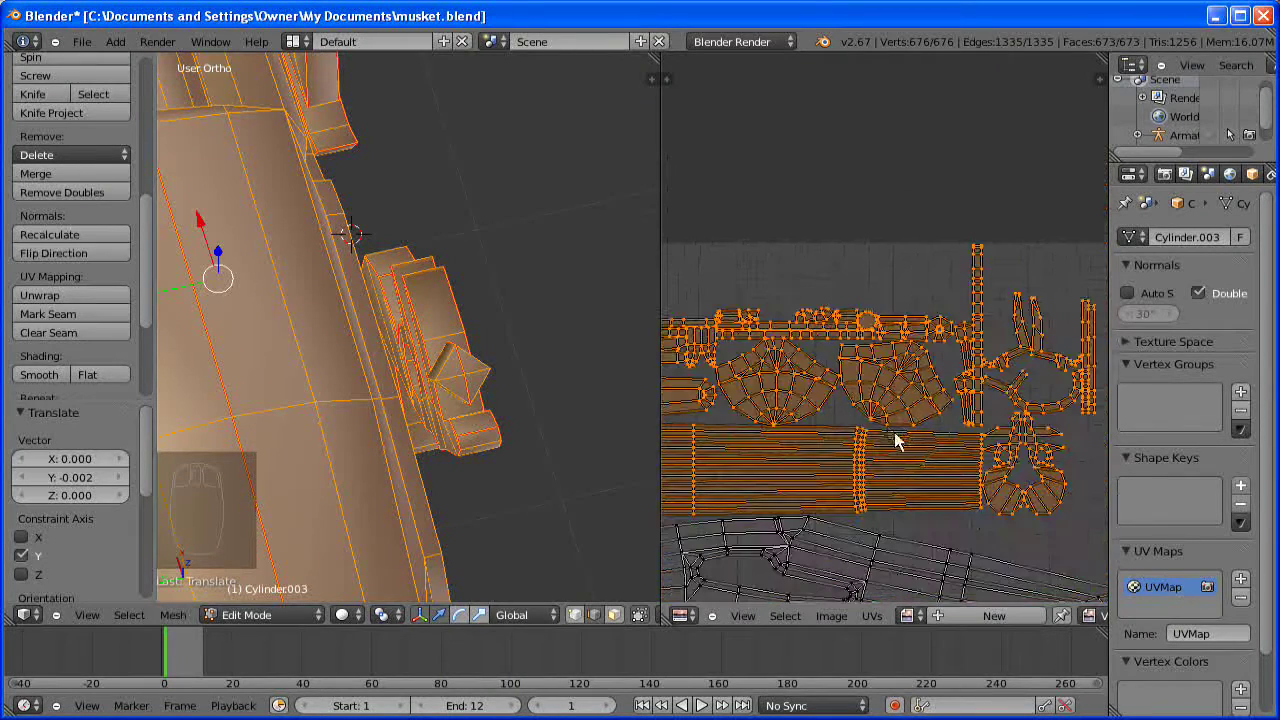
key("a")
scroll(880, 416, "down", 3)
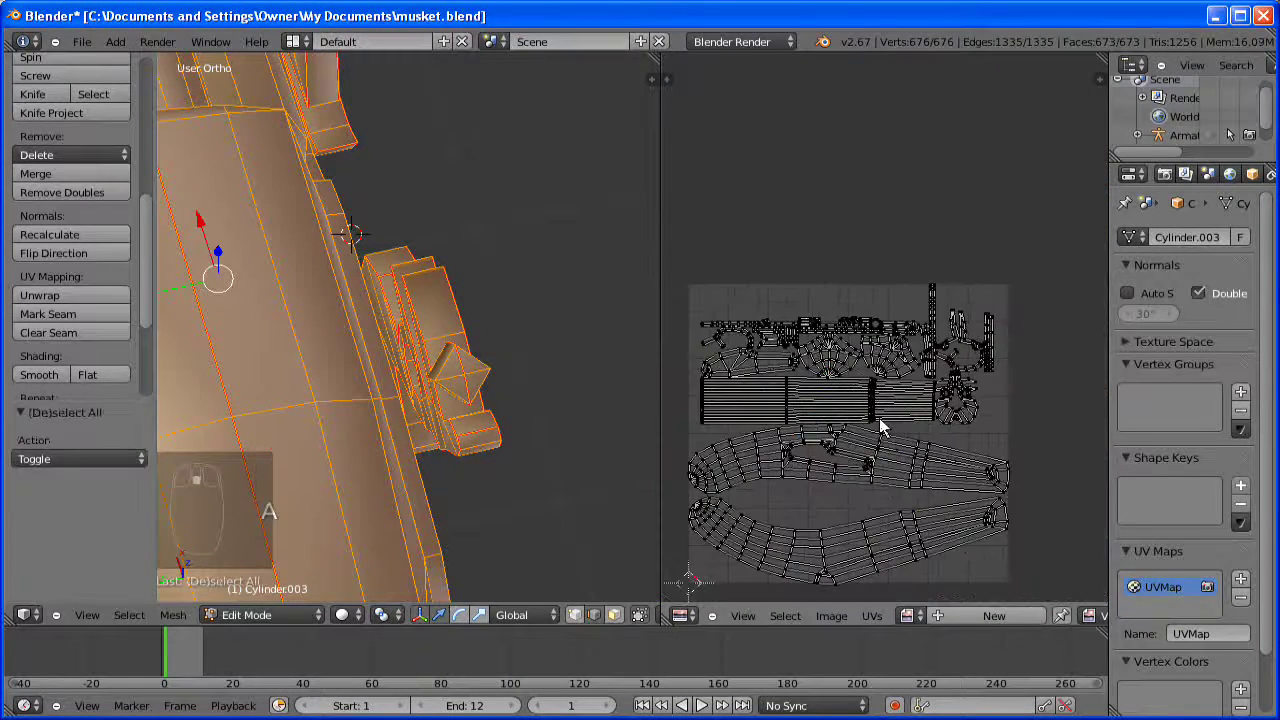
middle_click_drag(903, 444, 916, 412)
scroll(912, 407, "up", 3)
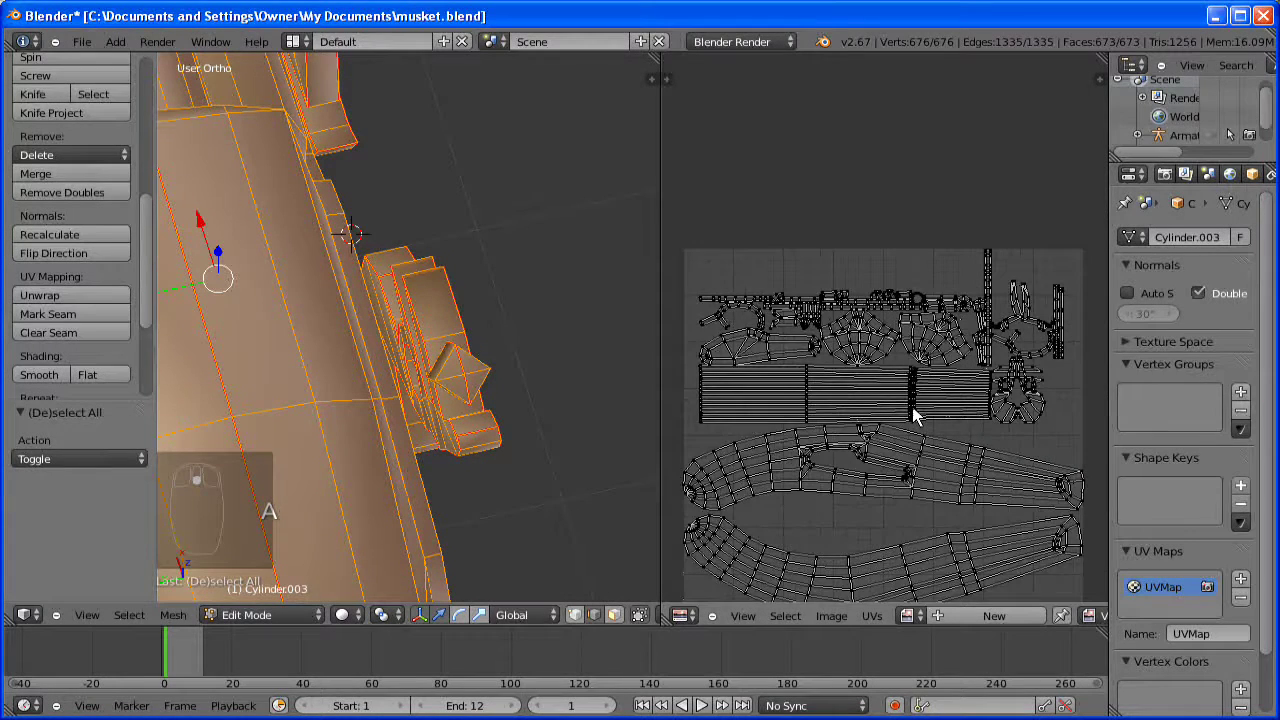
scroll(905, 450, "down", 3)
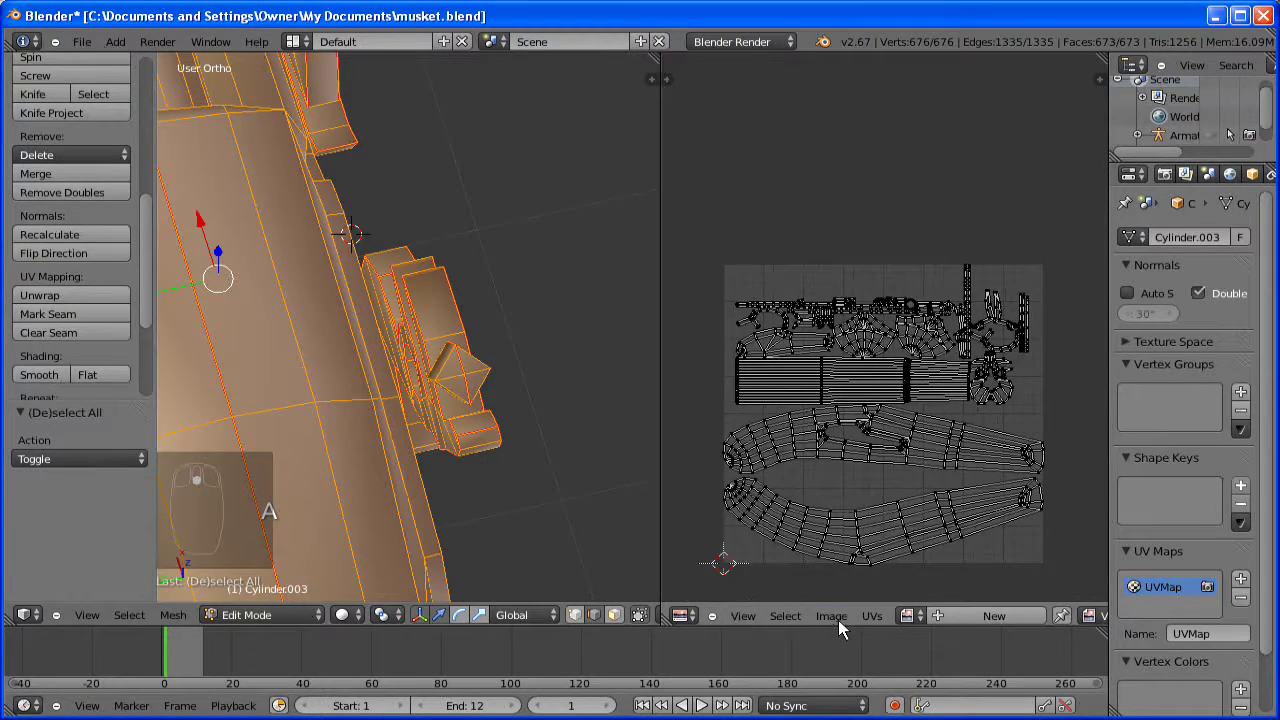
- Create a blank 1024 × 1024 image named "Musket" for the UV layout
left_click(836, 616)
left_click(864, 597)
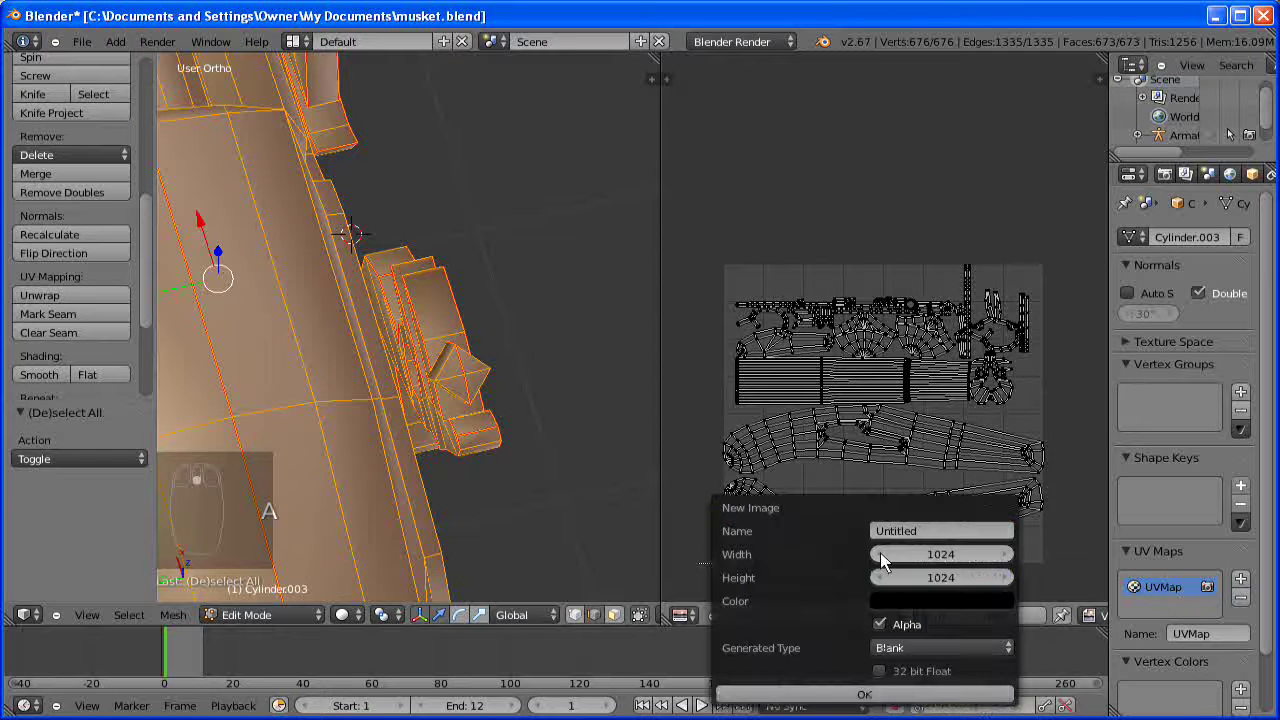
left_click(930, 533)
type("Musket")
left_click(886, 695)
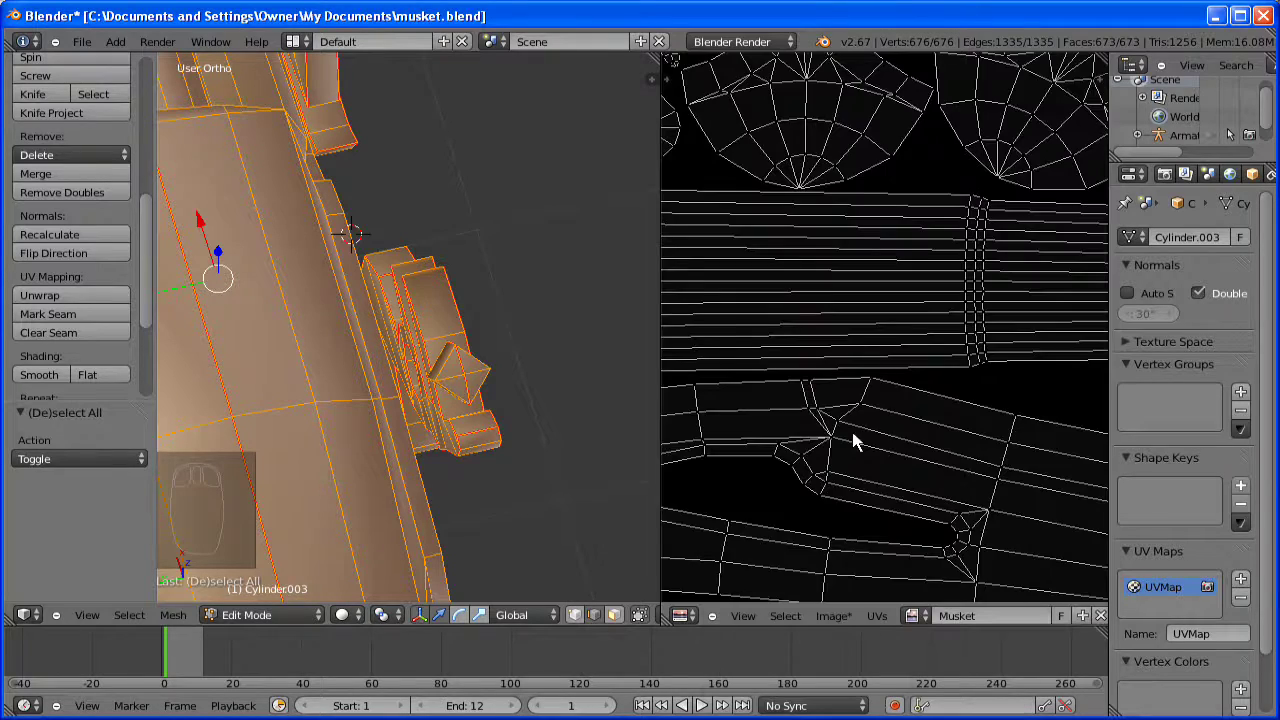
scroll(853, 440, "down", 6)
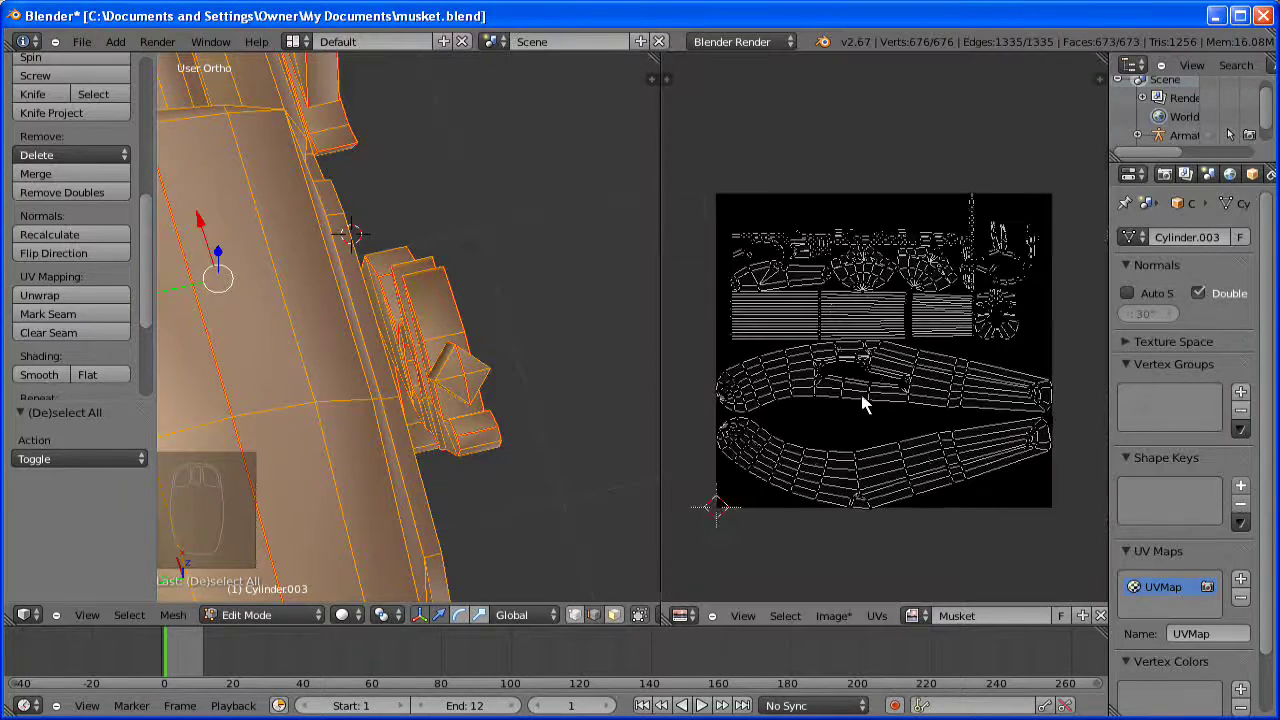
scroll(863, 398, "down", 1)
scroll(420, 379, "down", 2)
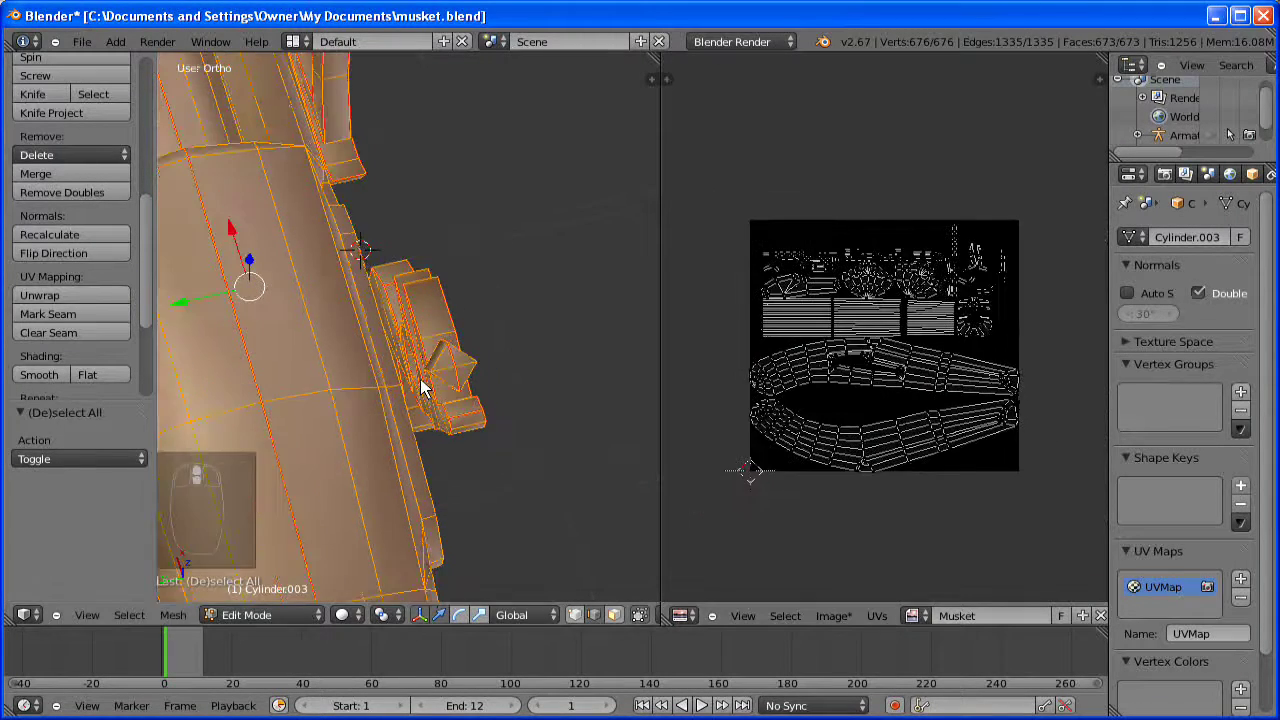
- Deselect the whole pistol mesh, select the hammer with its flint and clamp parts, and separate them into their own object
scroll(421, 378, "down", 5)
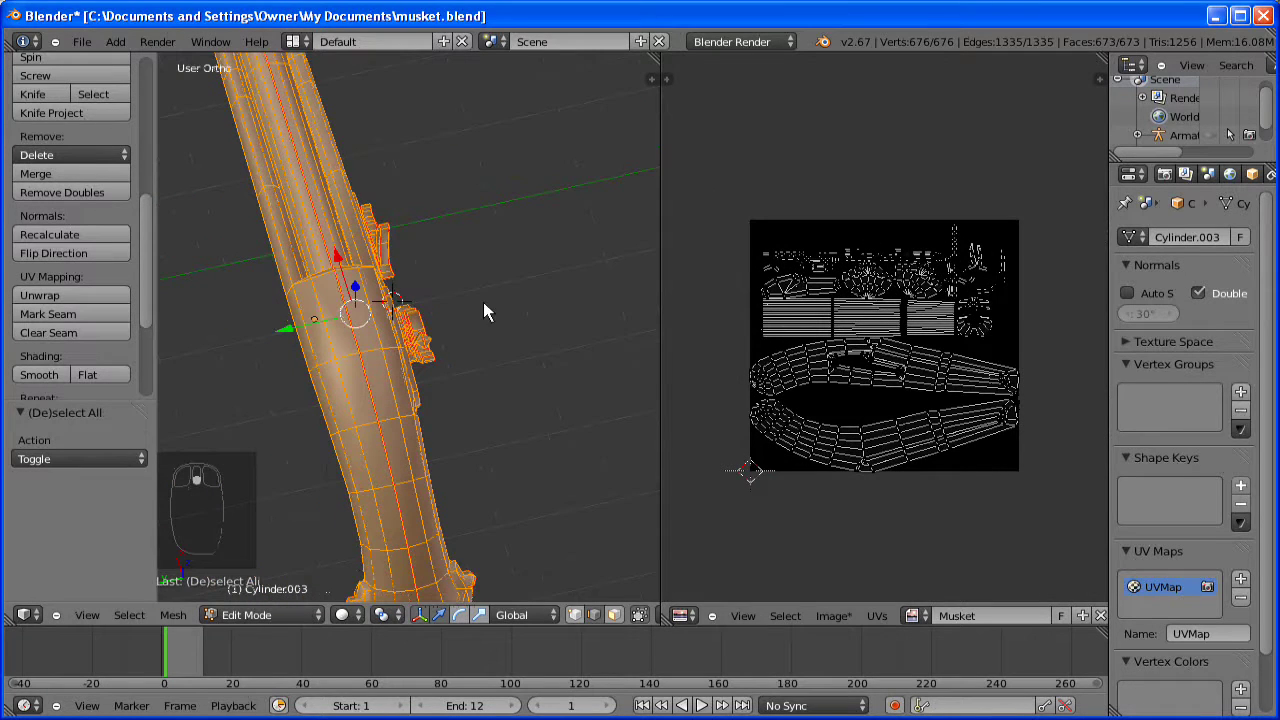
middle_click_drag(479, 357, 391, 323)
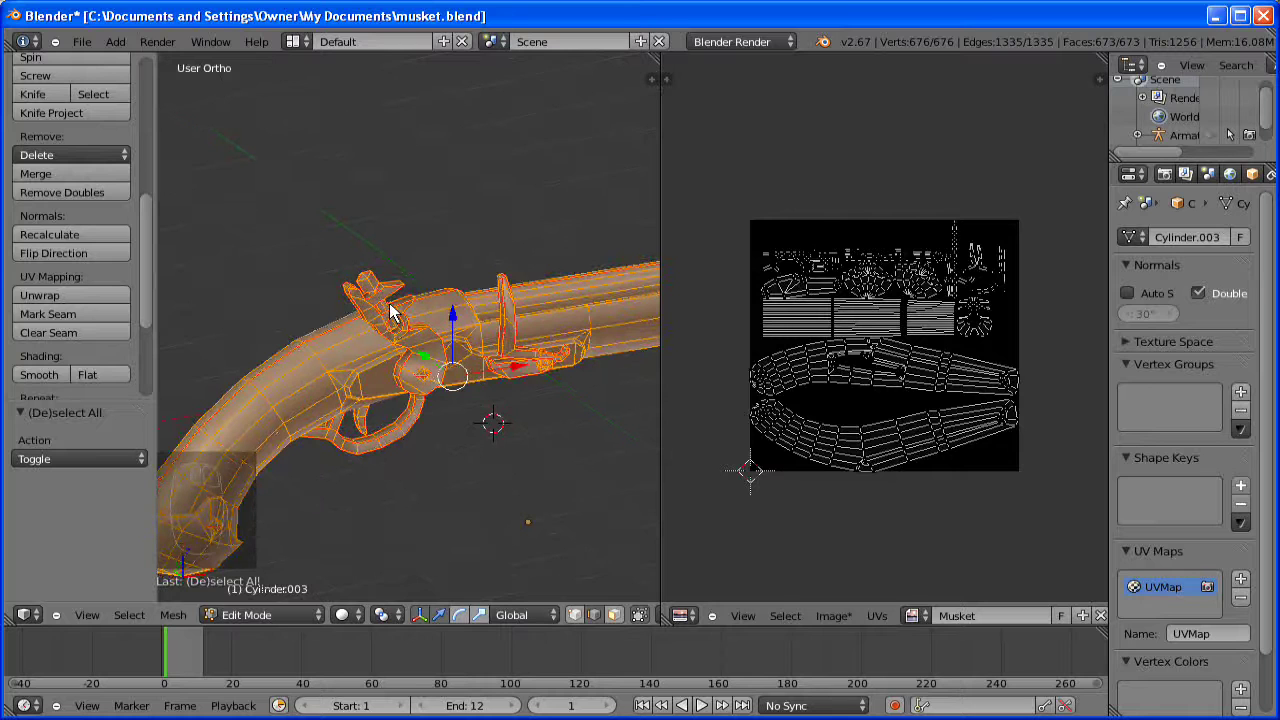
key("Tab")
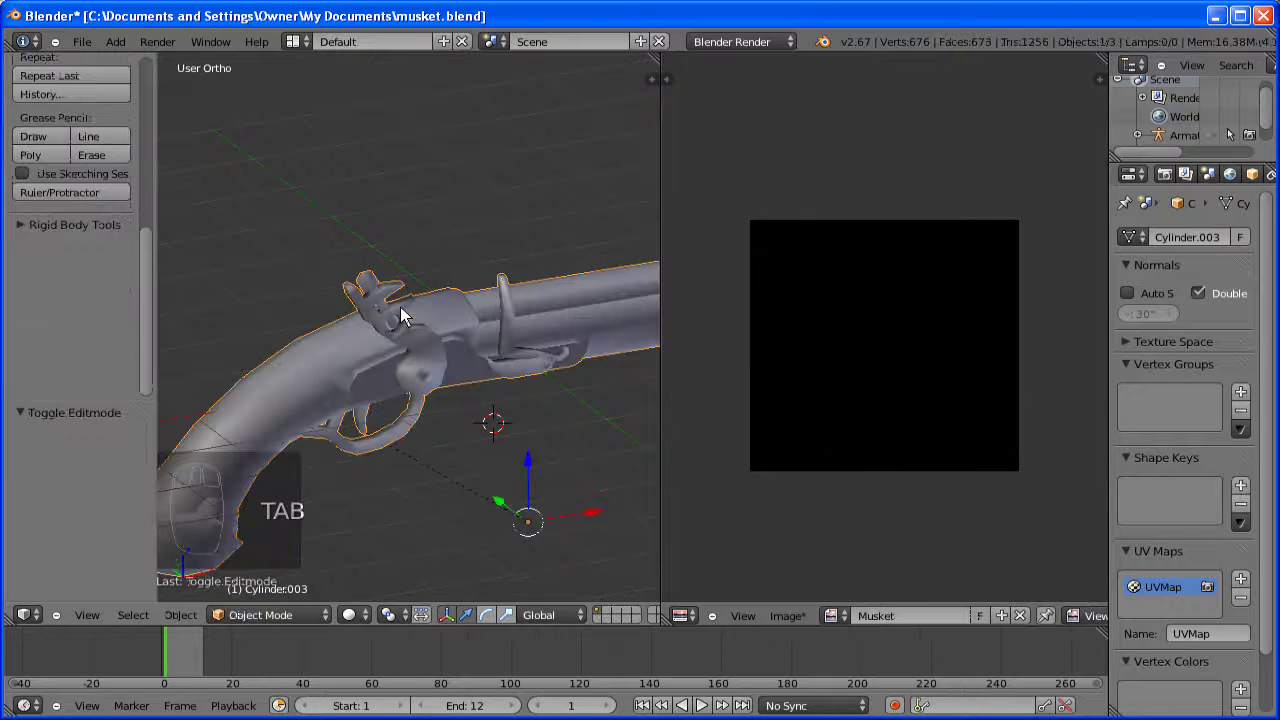
key("Tab")
scroll(400, 314, "up", 2)
key("a")
key("a")
key("a")
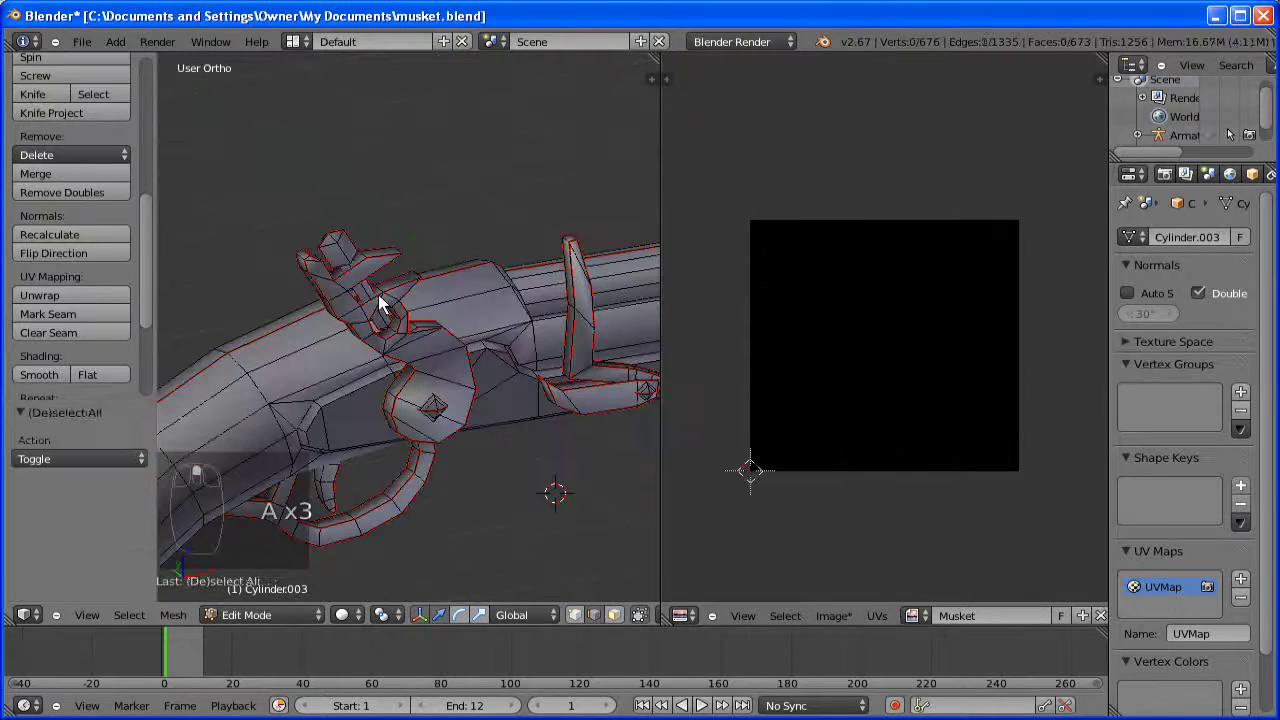
key("l")
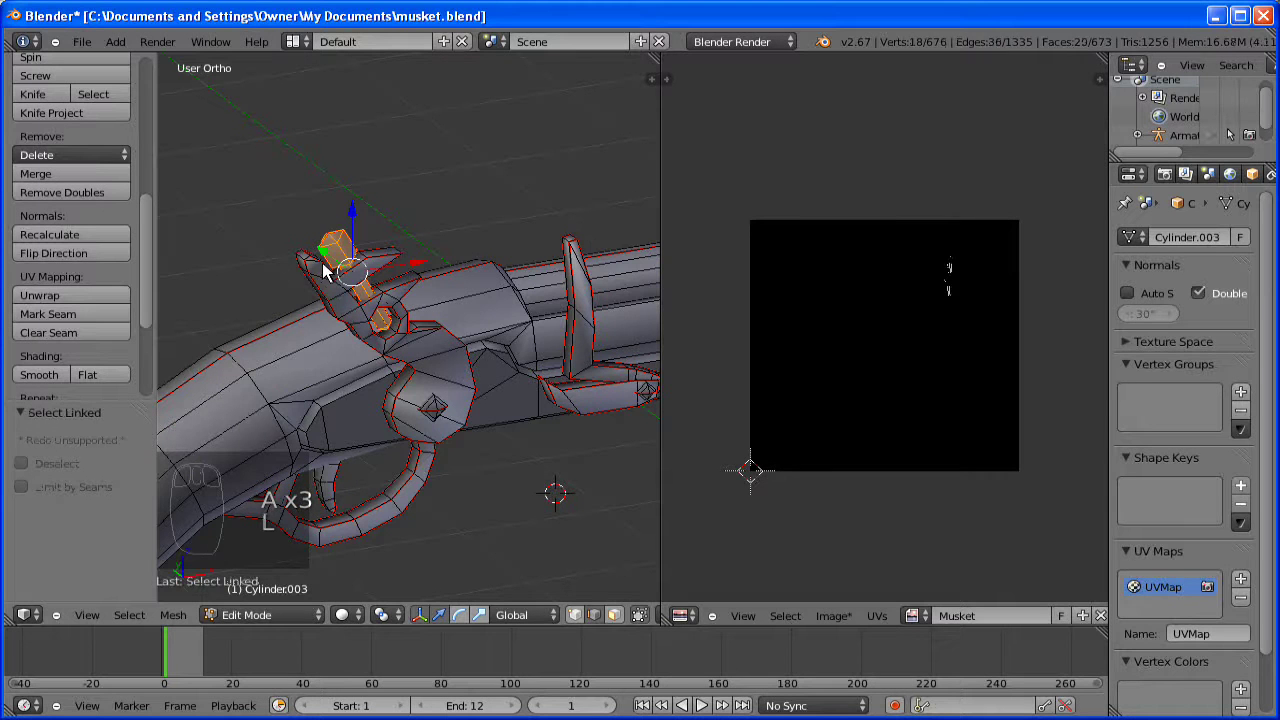
key("l")
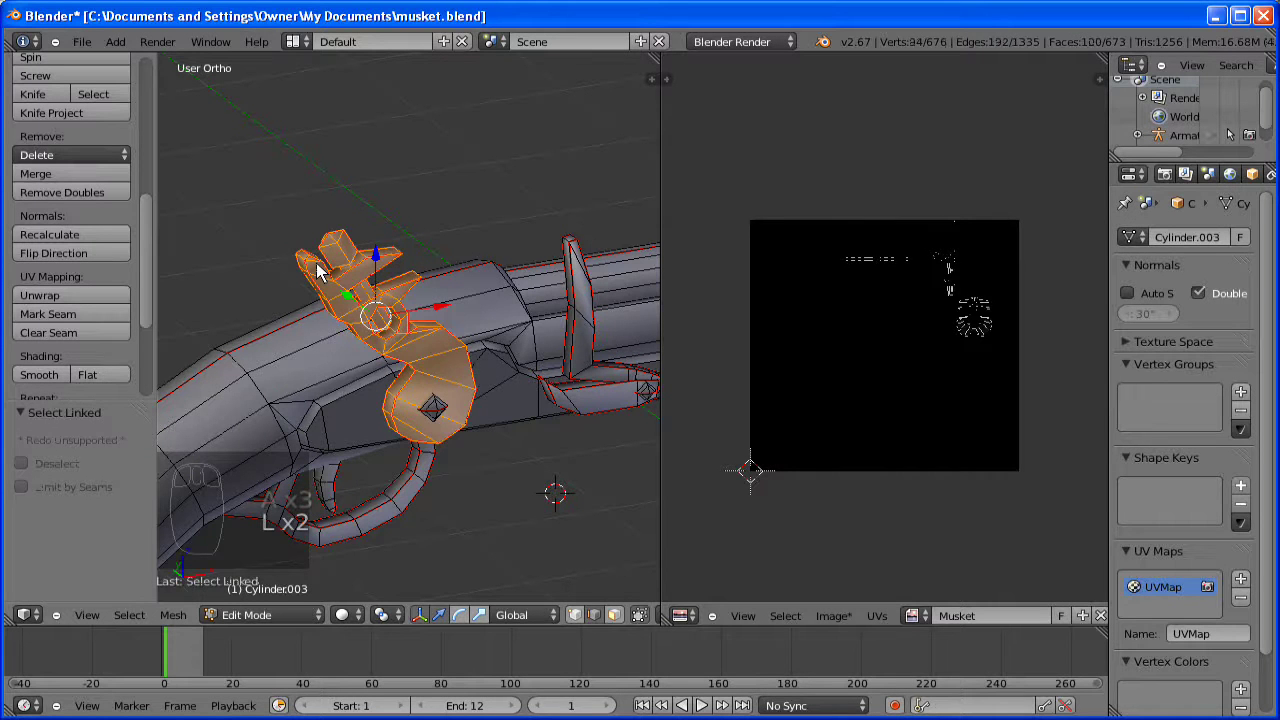
key("p")
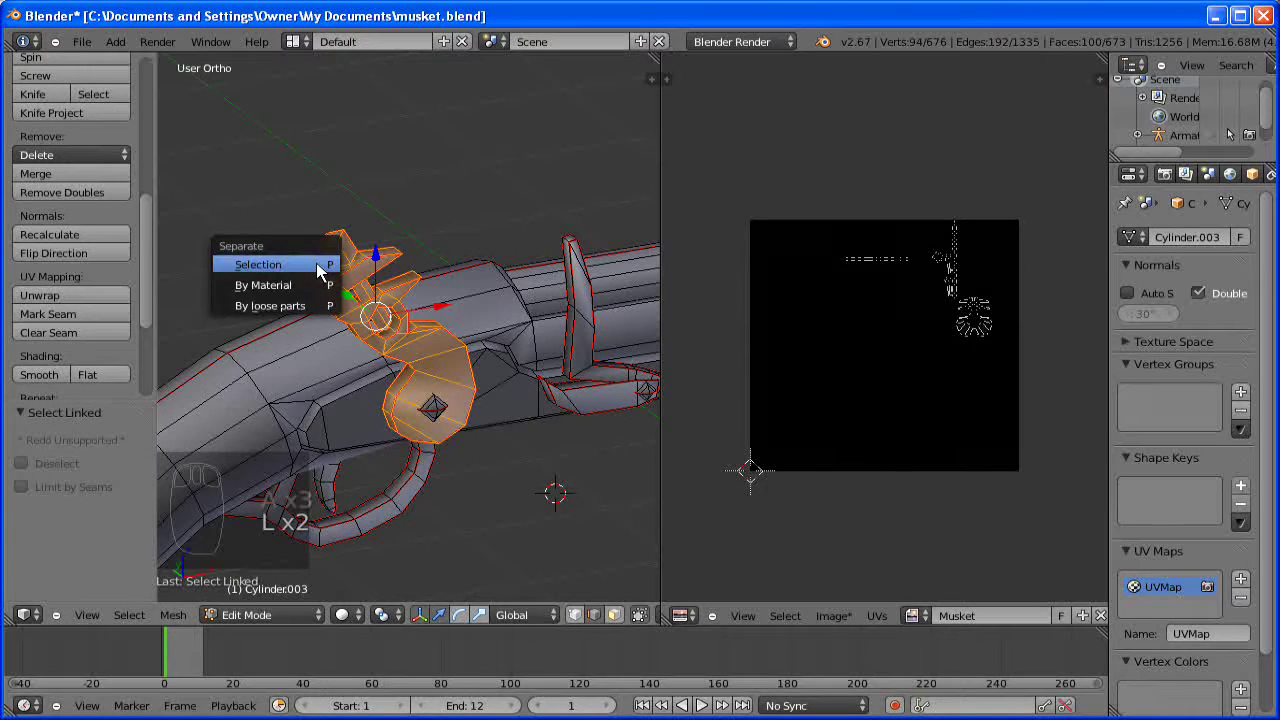
left_click(318, 272)
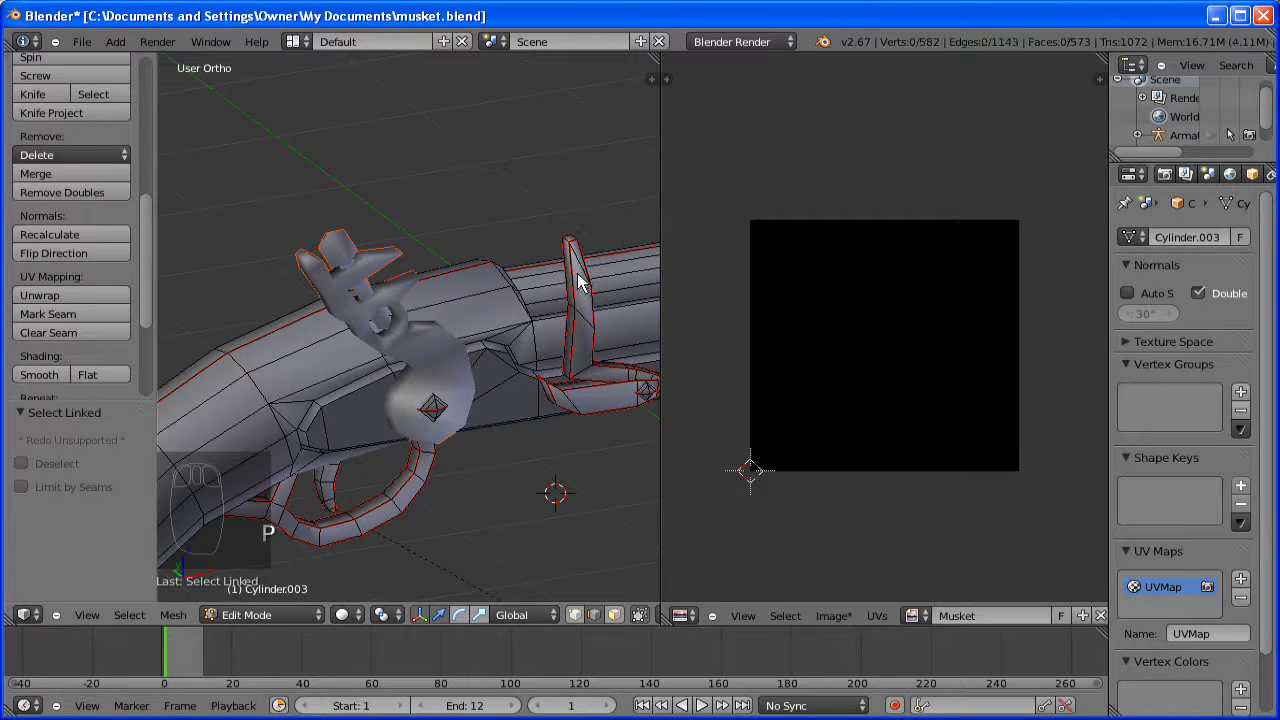
- Separate the upright frizzen in front of the hammer into its own object
key("l")
key("p")
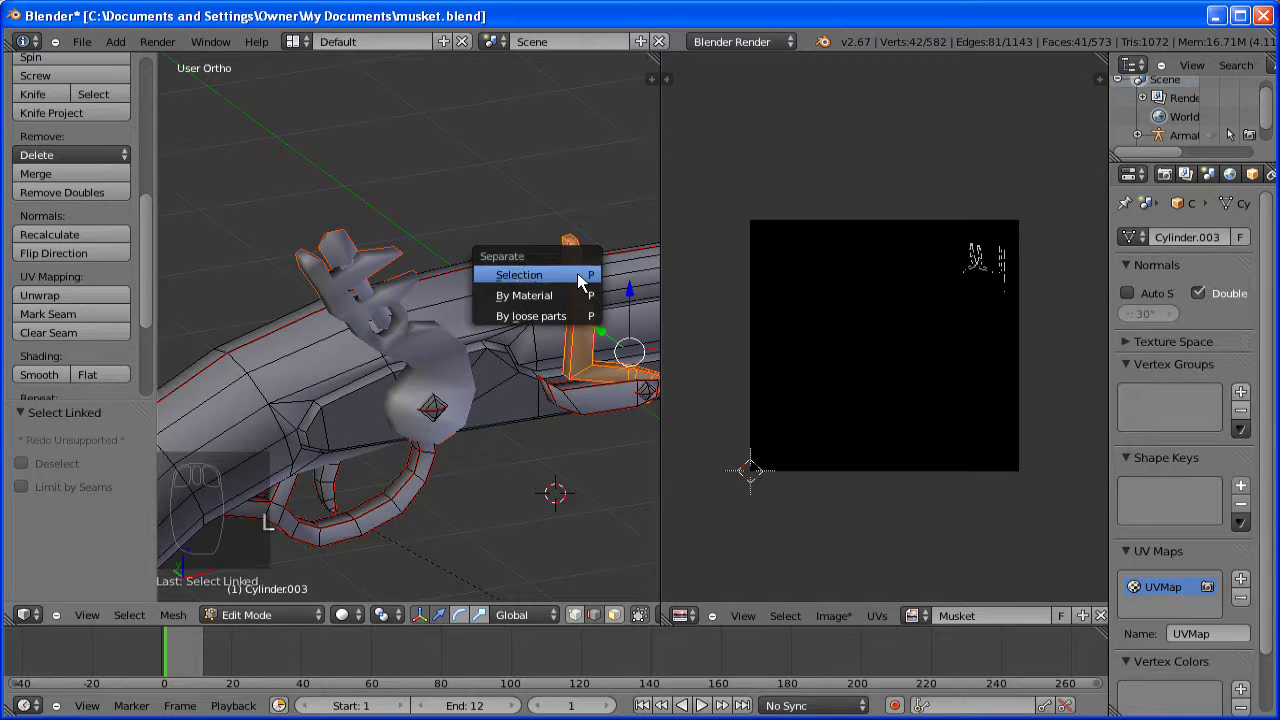
left_click(580, 283)
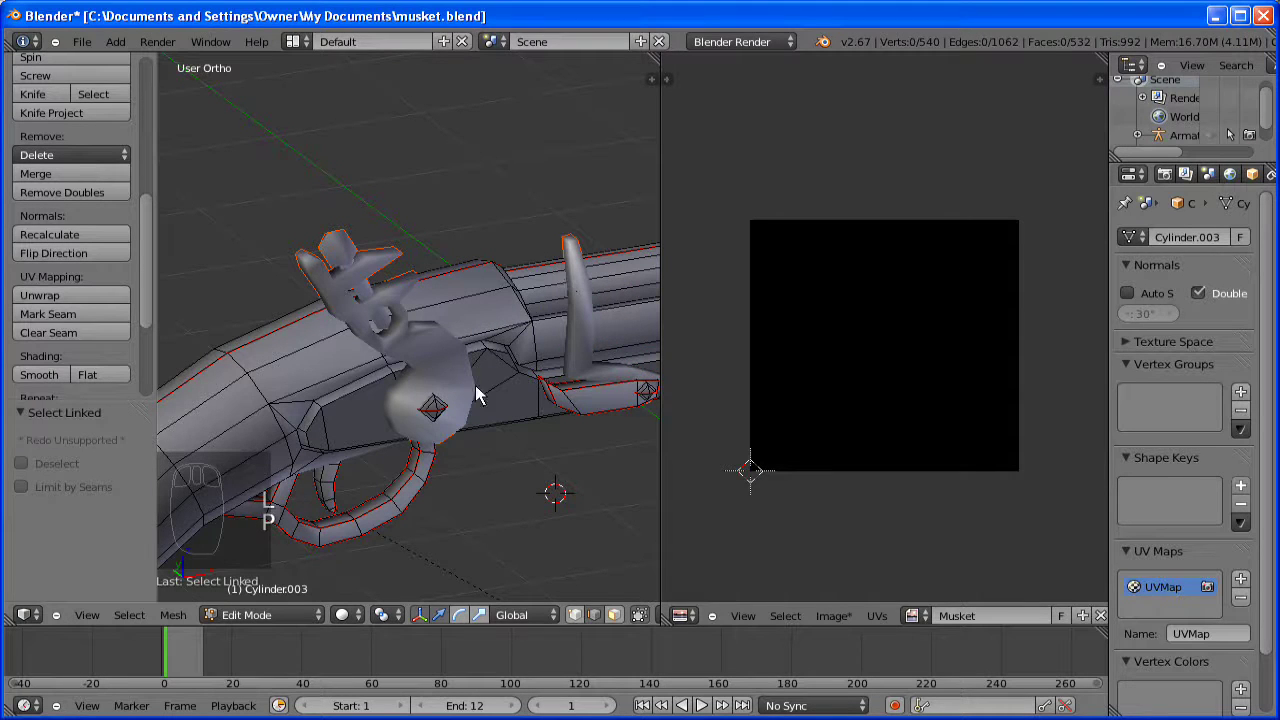
- Separate the trigger inside the trigger guard into its own object and return to Object Mode
middle_click_drag(459, 420, 423, 443)
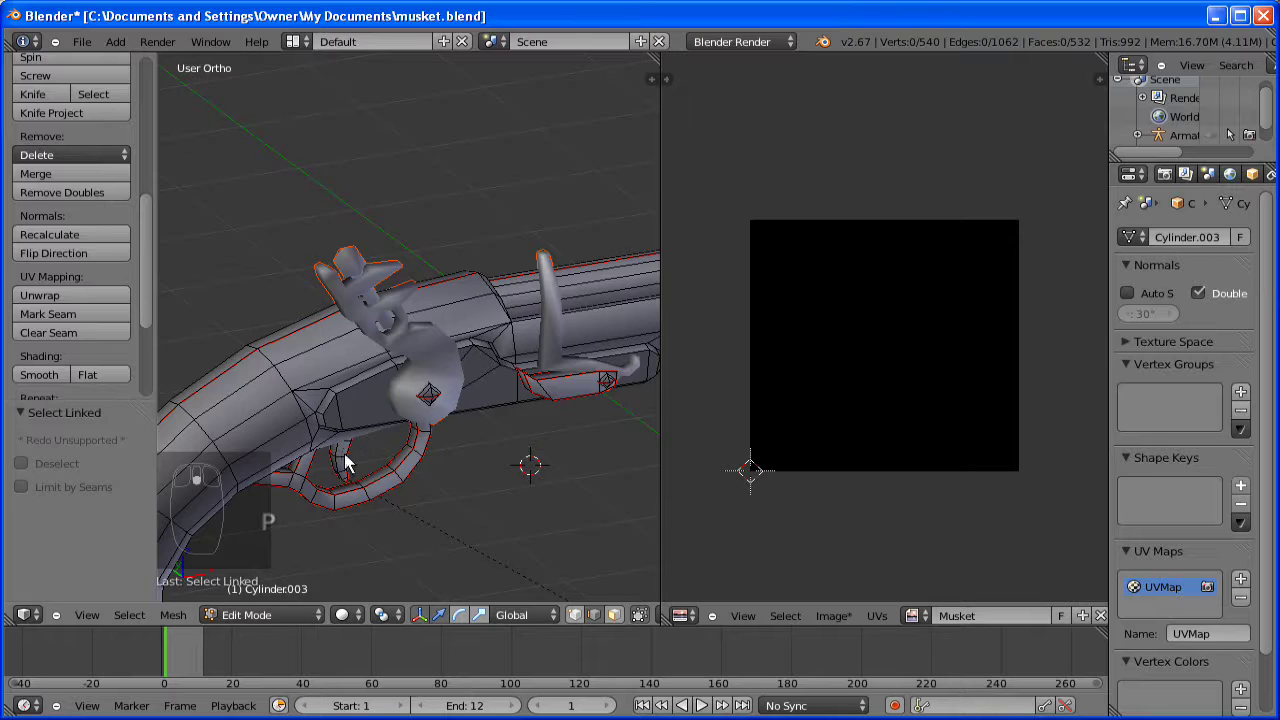
key("l")
key("p")
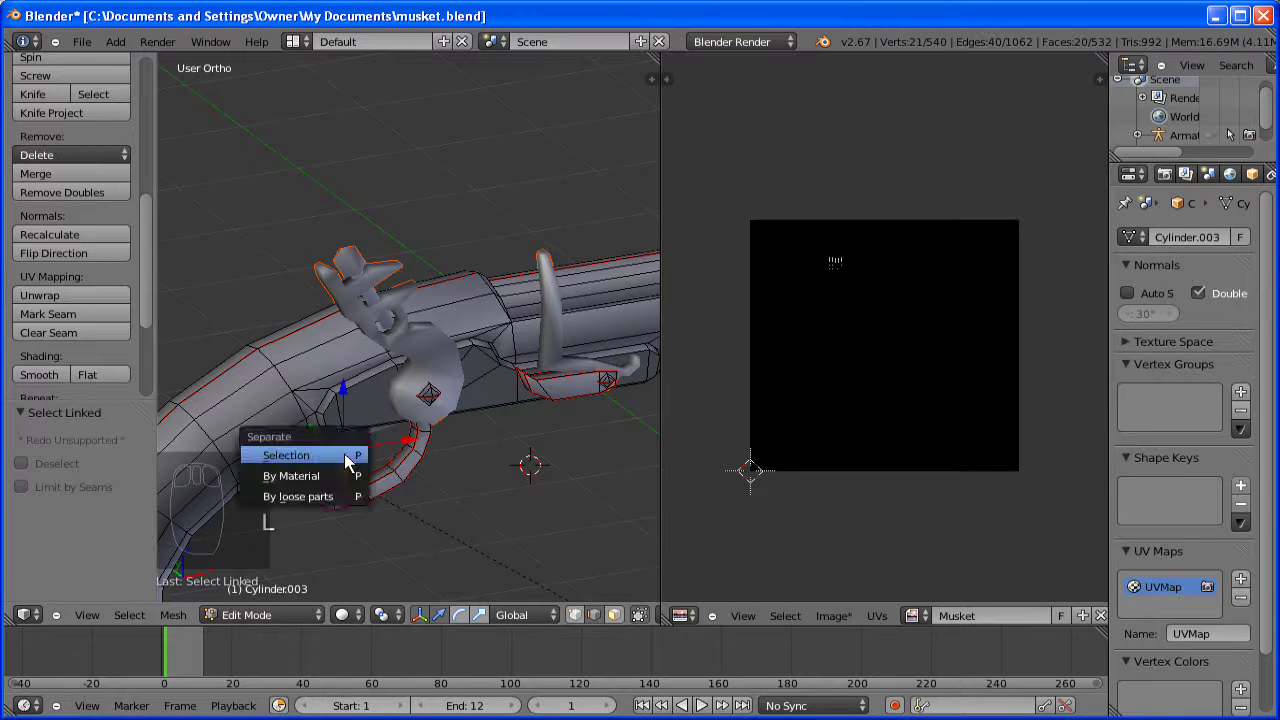
left_click(348, 459)
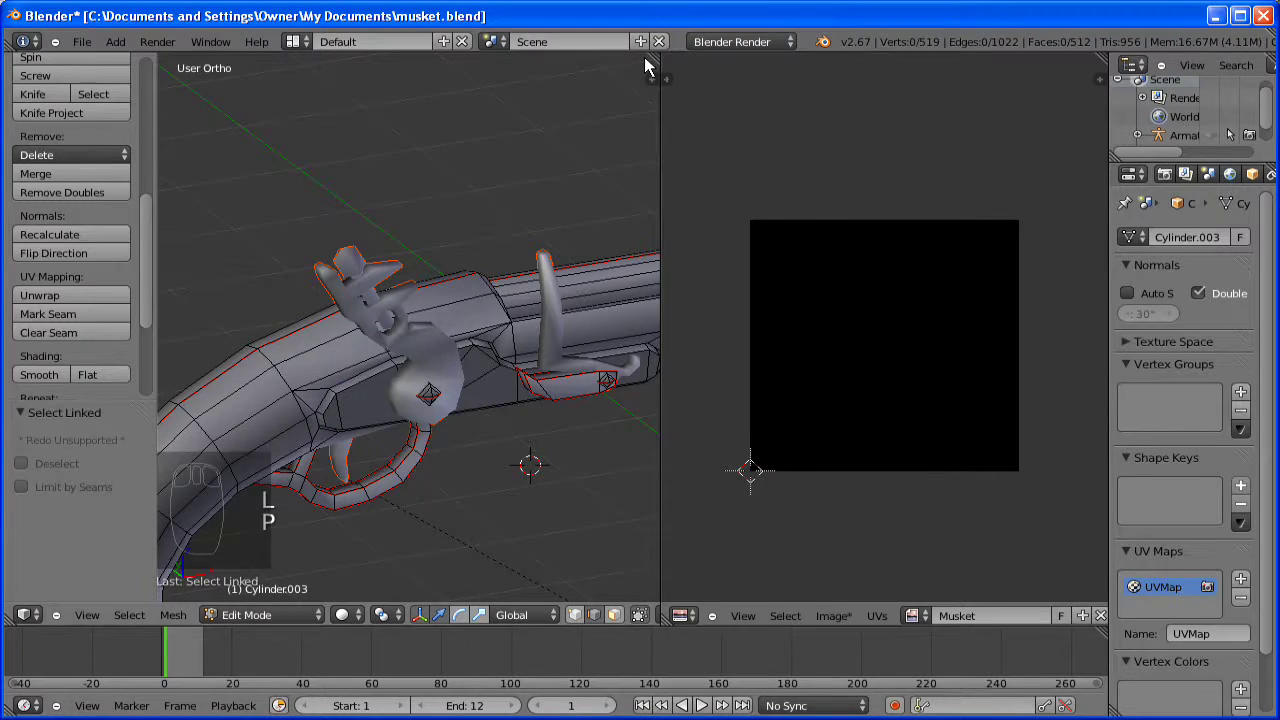
key("Tab")
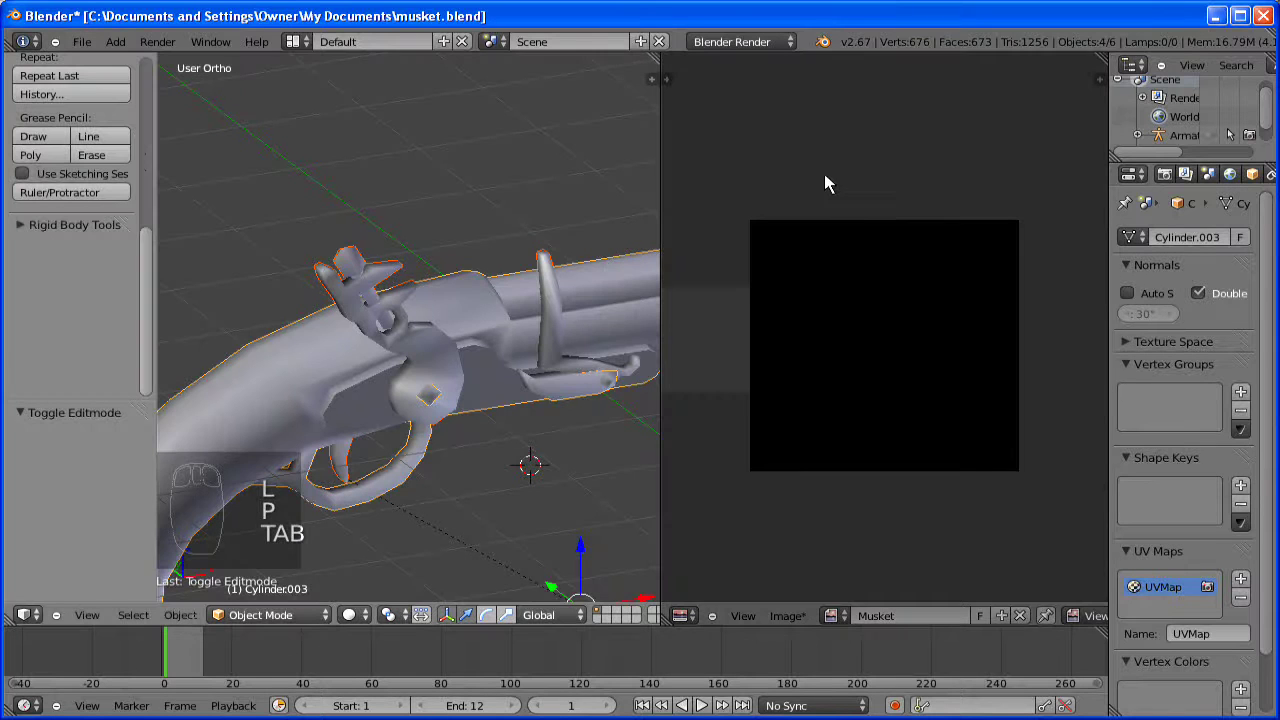
left_click(840, 198)
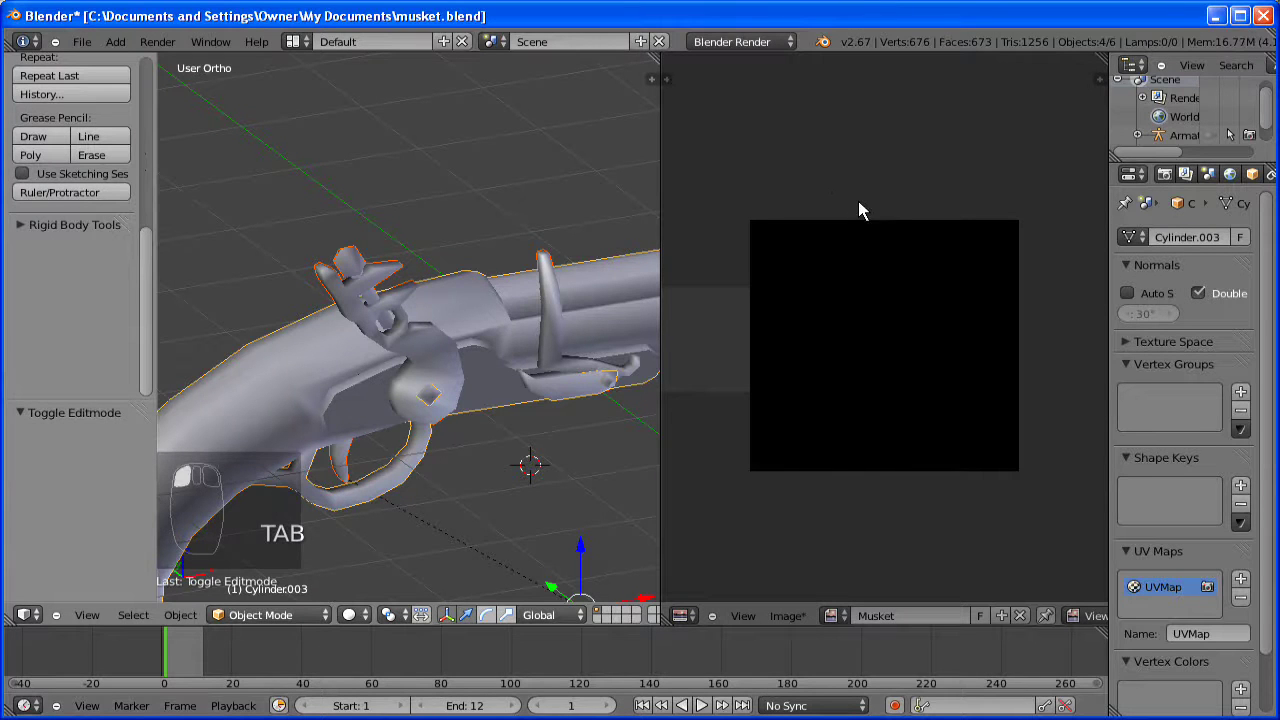
- Expand the 3D view over the image editor, reveal the hidden armature, and deselect everything
left_click_drag(858, 201, 858, 201)
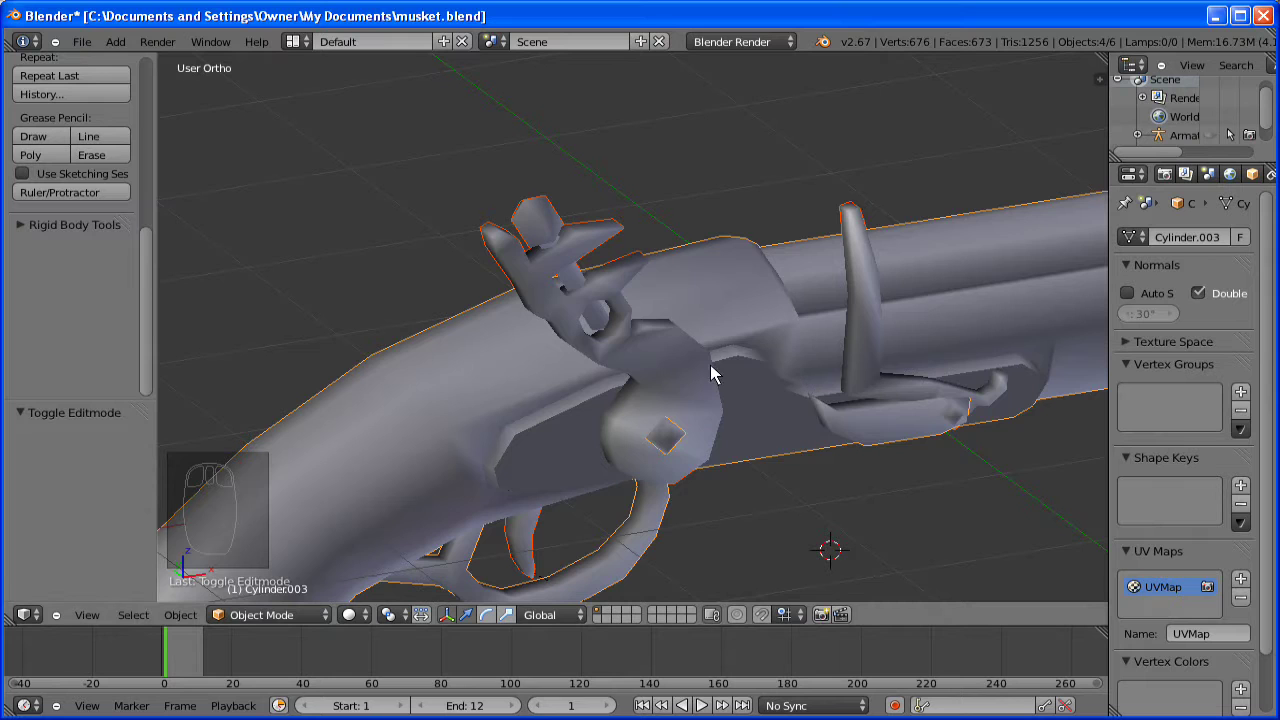
middle_click_drag(712, 373, 689, 427)
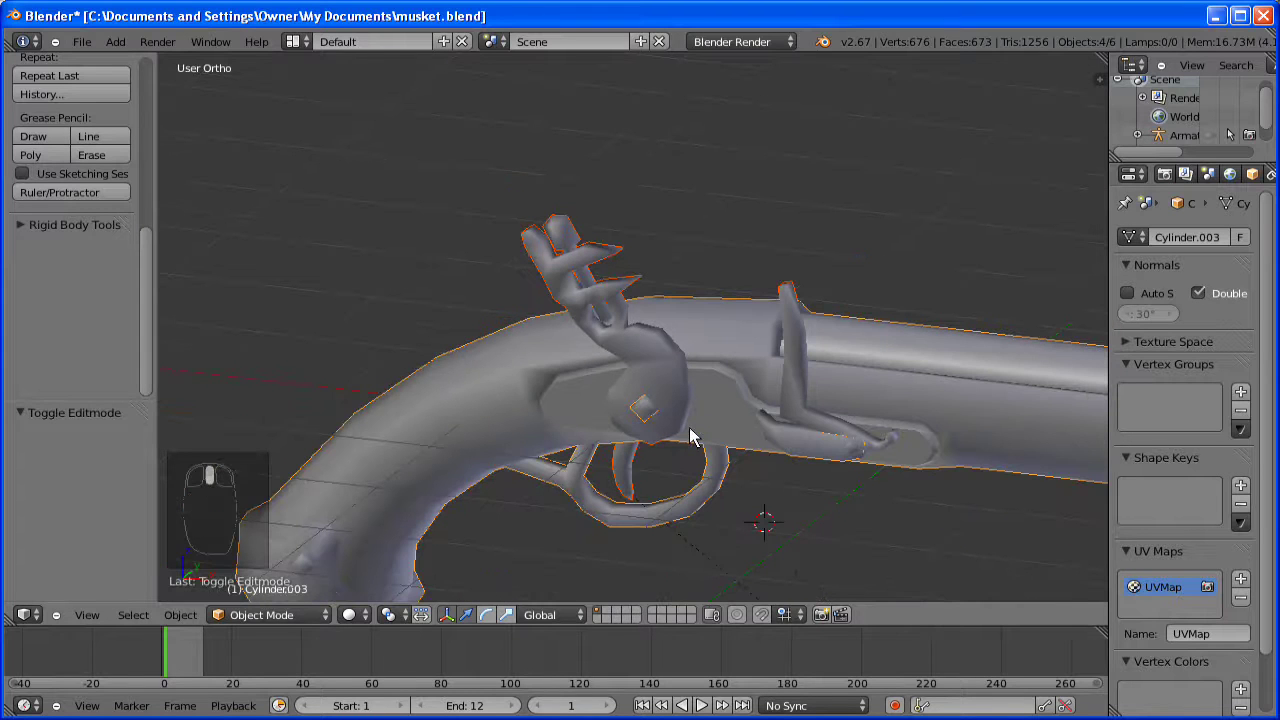
key("alt+h")
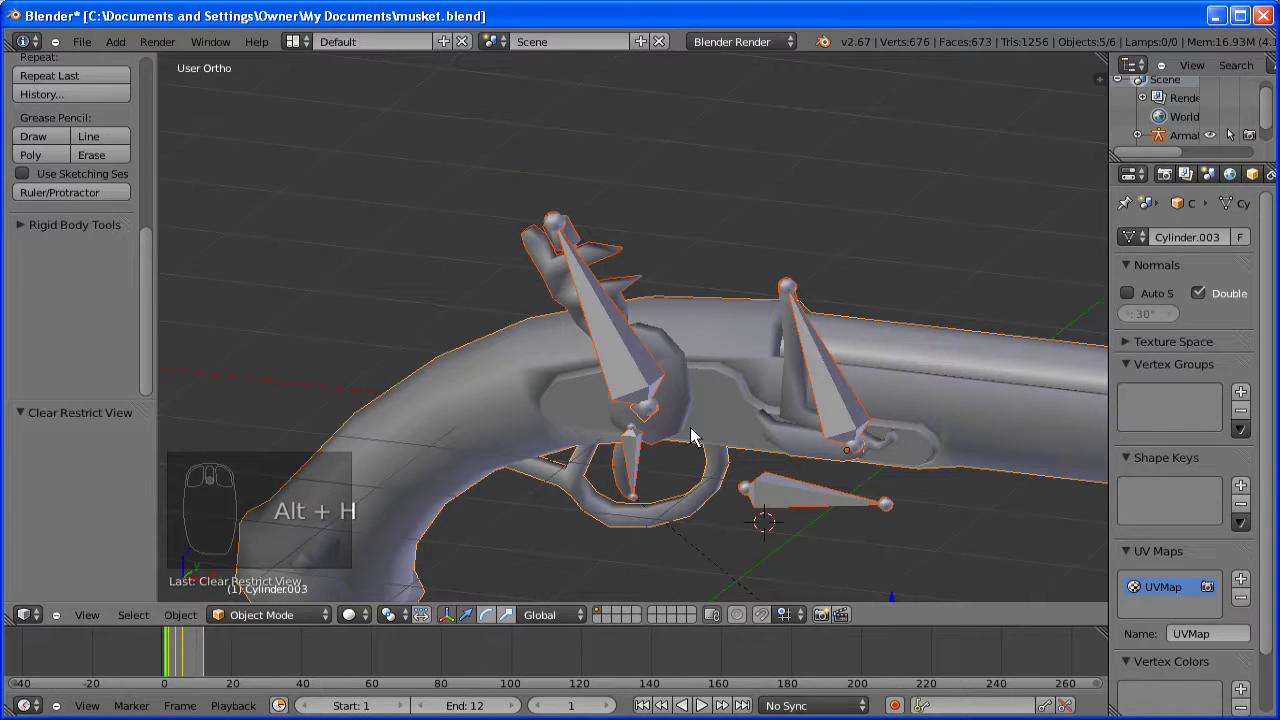
key("a")
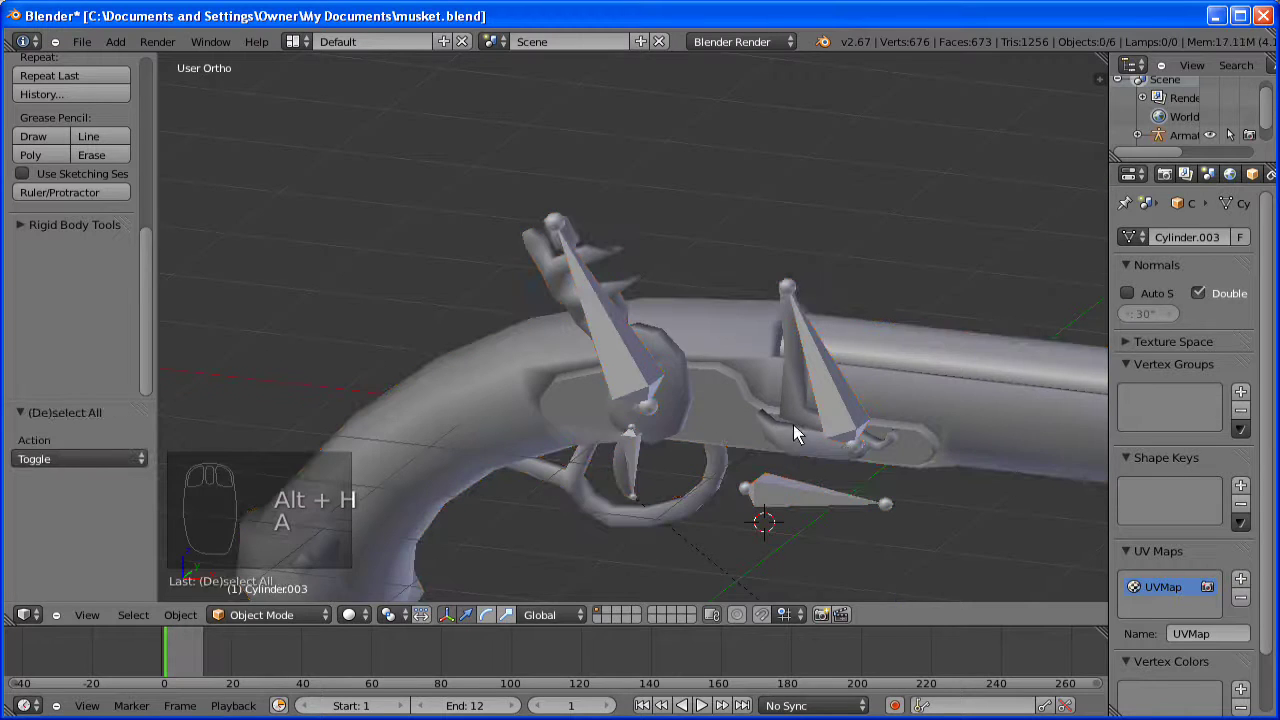
- Select the armature, play its bone animation, and return to frame 1
middle_click_drag(793, 424, 699, 377)
right_click(631, 355)
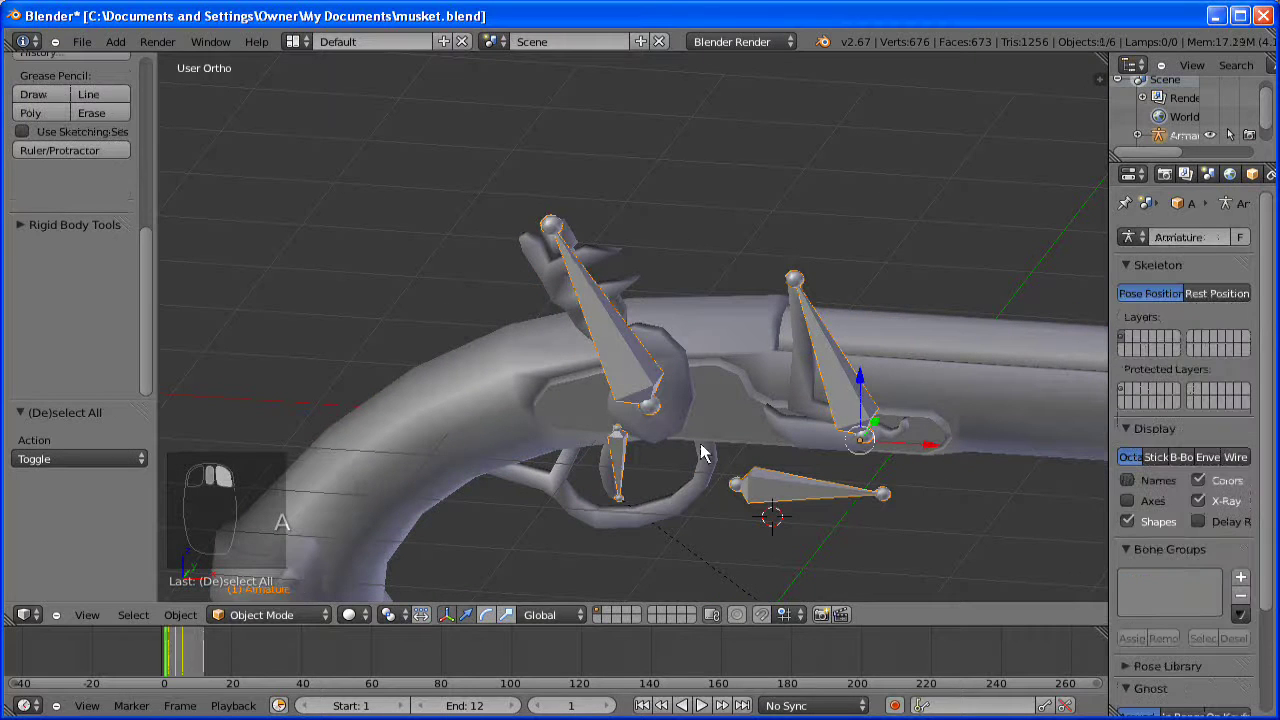
left_click(703, 707)
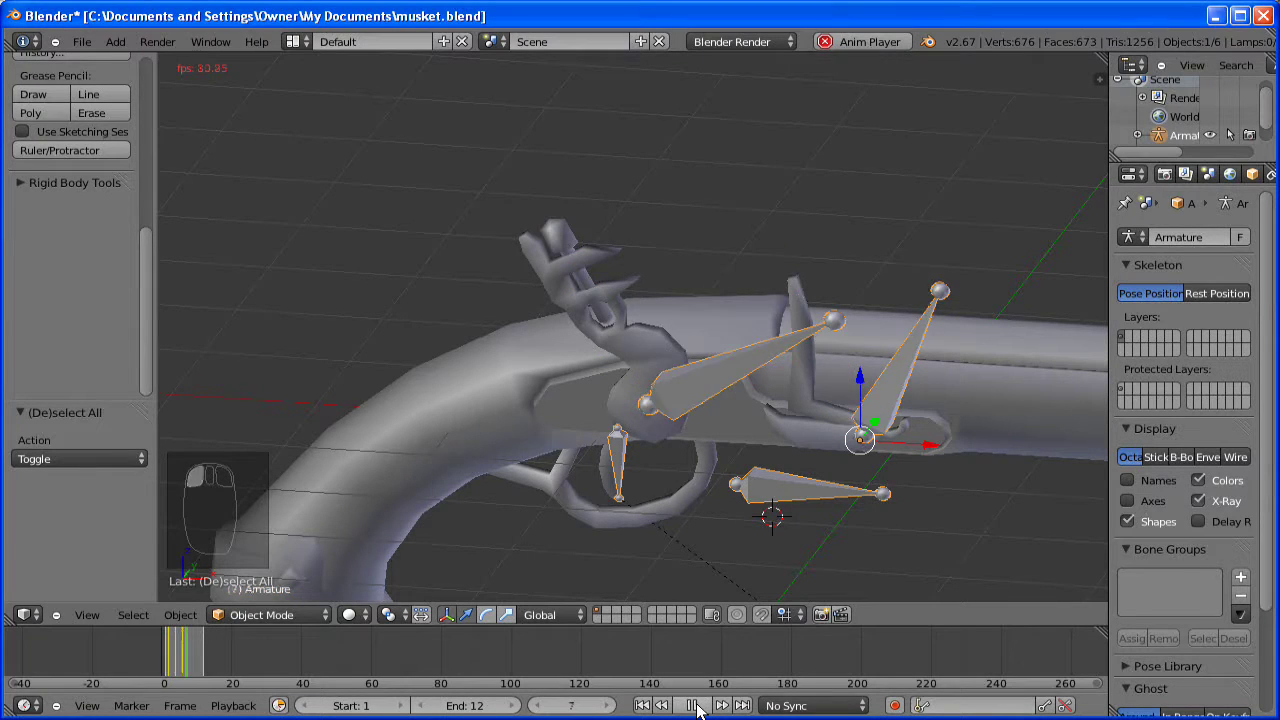
left_click(697, 707)
left_click(660, 707)
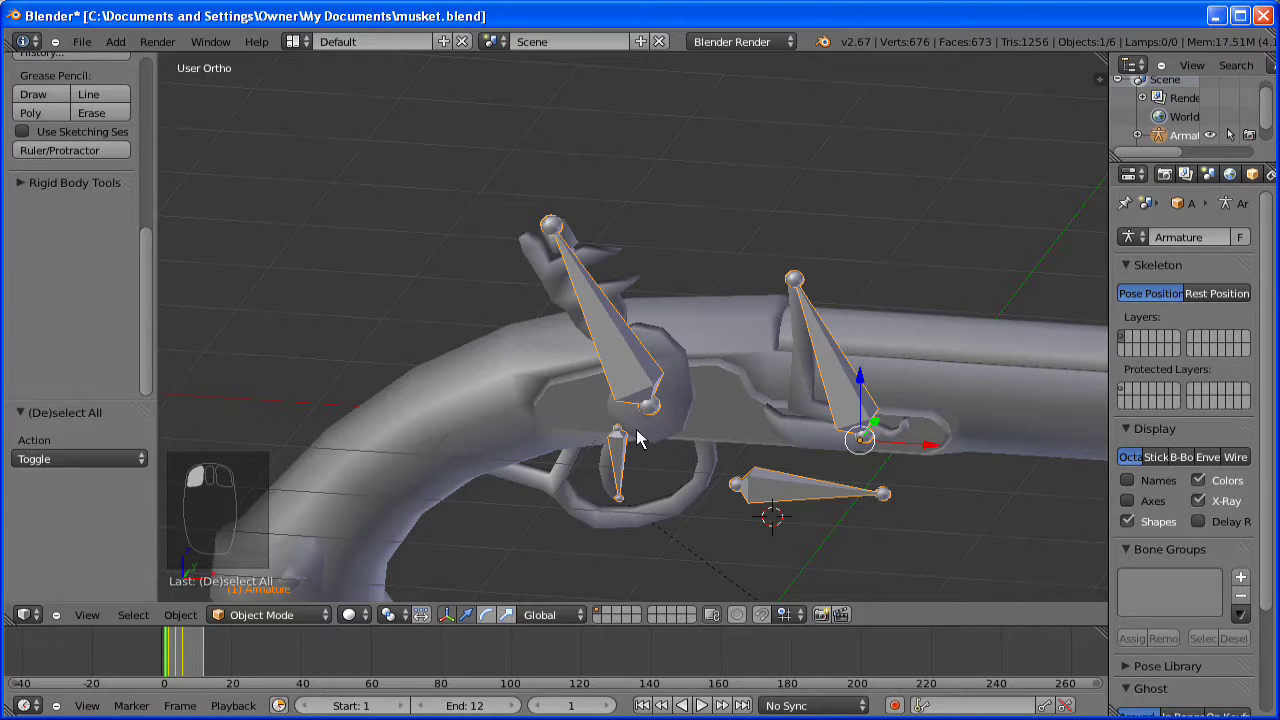
- Parent the hammer object to the hammer bone of the armature in Pose Mode with the Bone option, and return to Object Mode
middle_click_drag(703, 429, 698, 431)
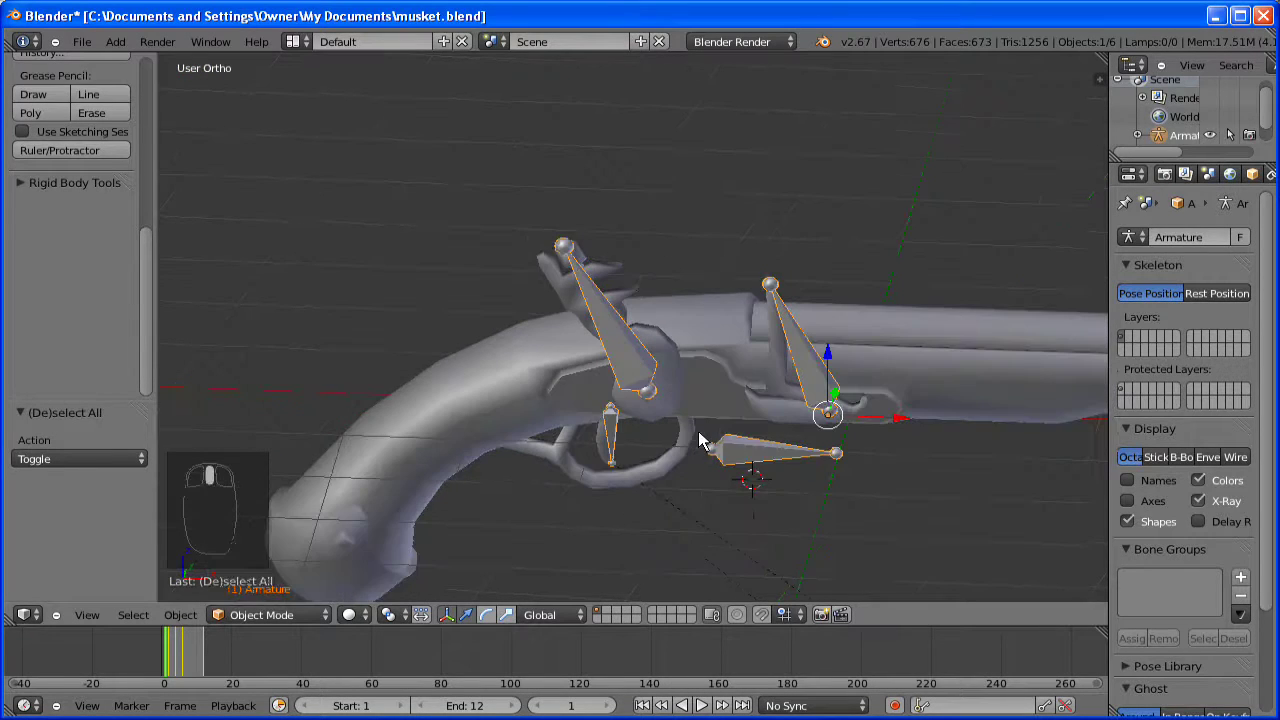
middle_click_drag(617, 322, 605, 315)
right_click(603, 313)
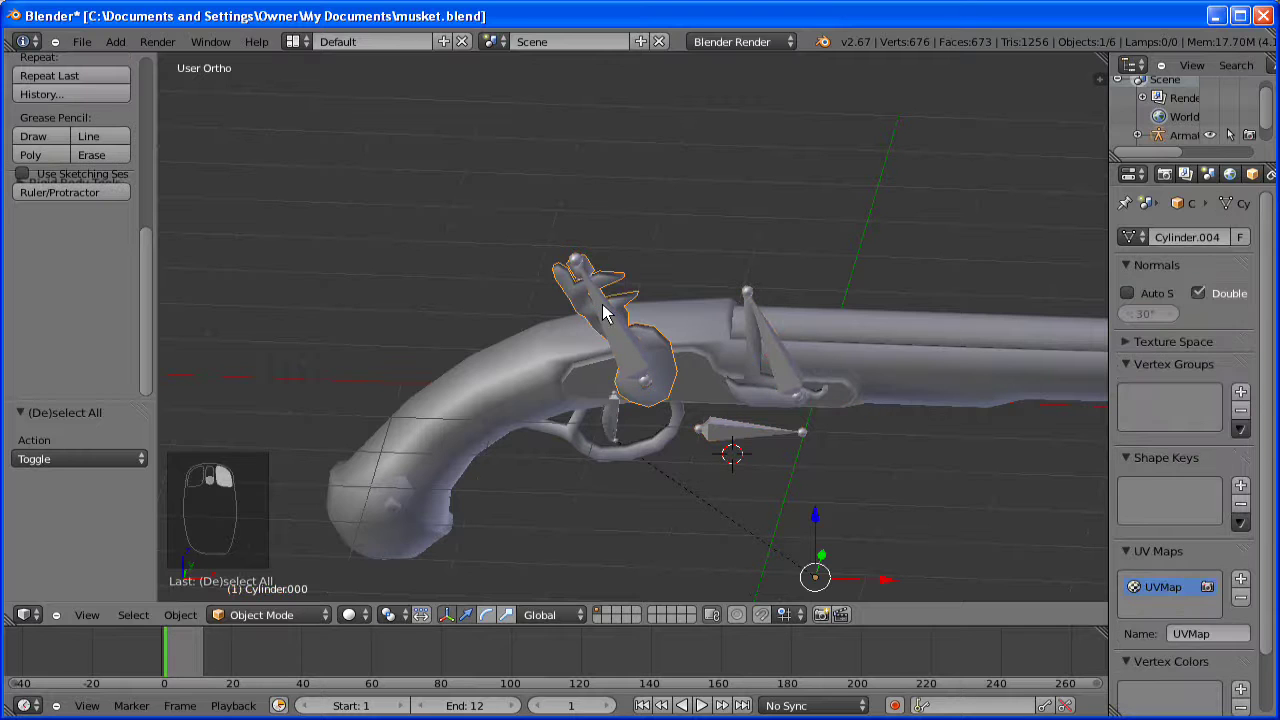
right_click(603, 313, "shift")
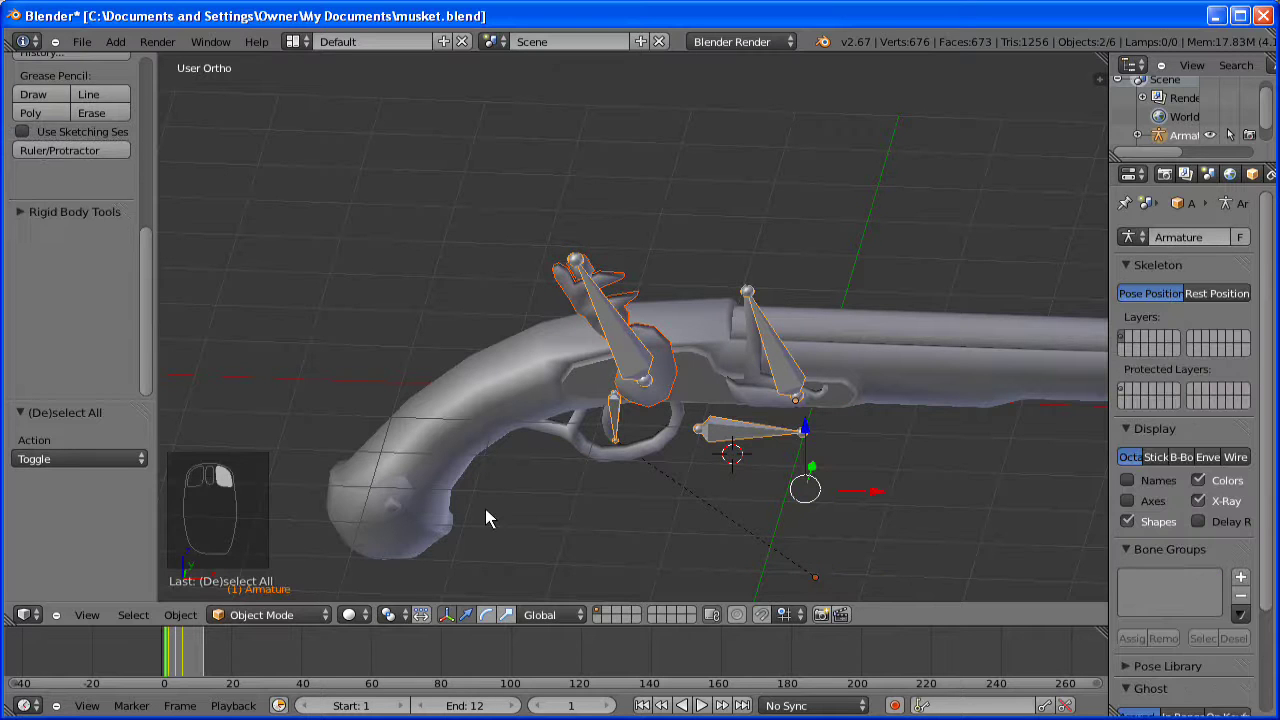
left_click(277, 616)
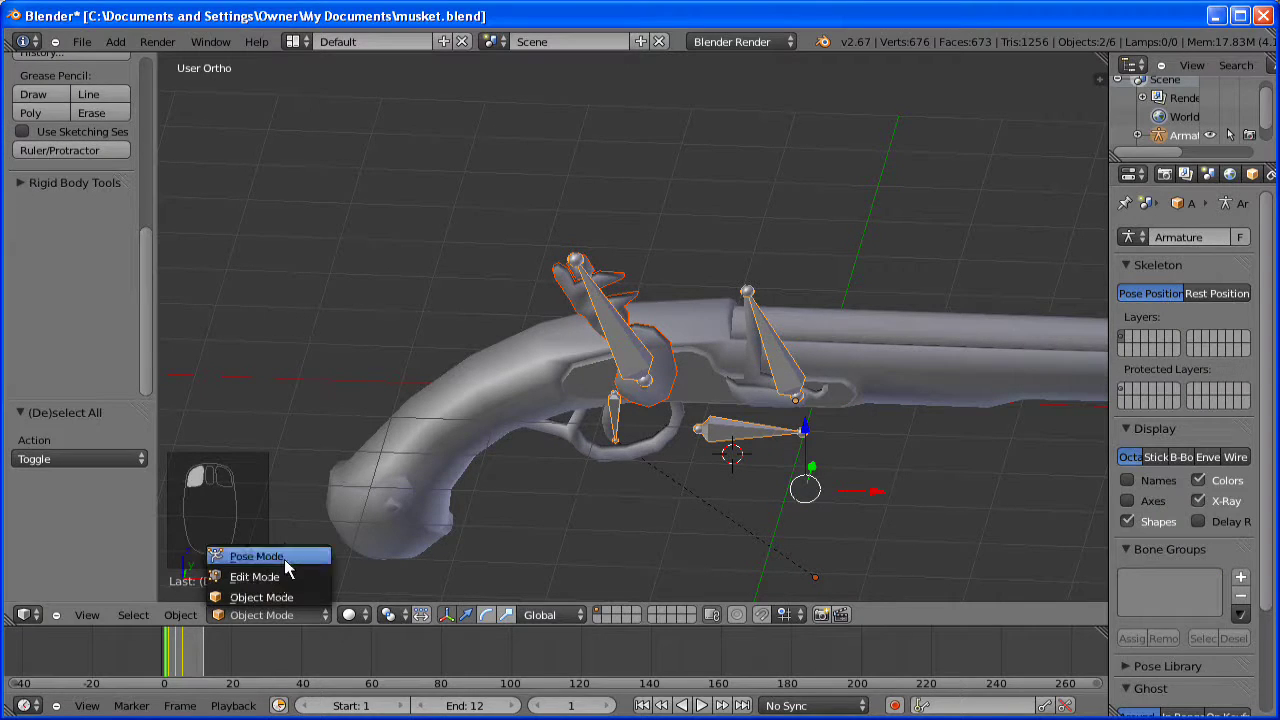
key("ctrl+Tab")
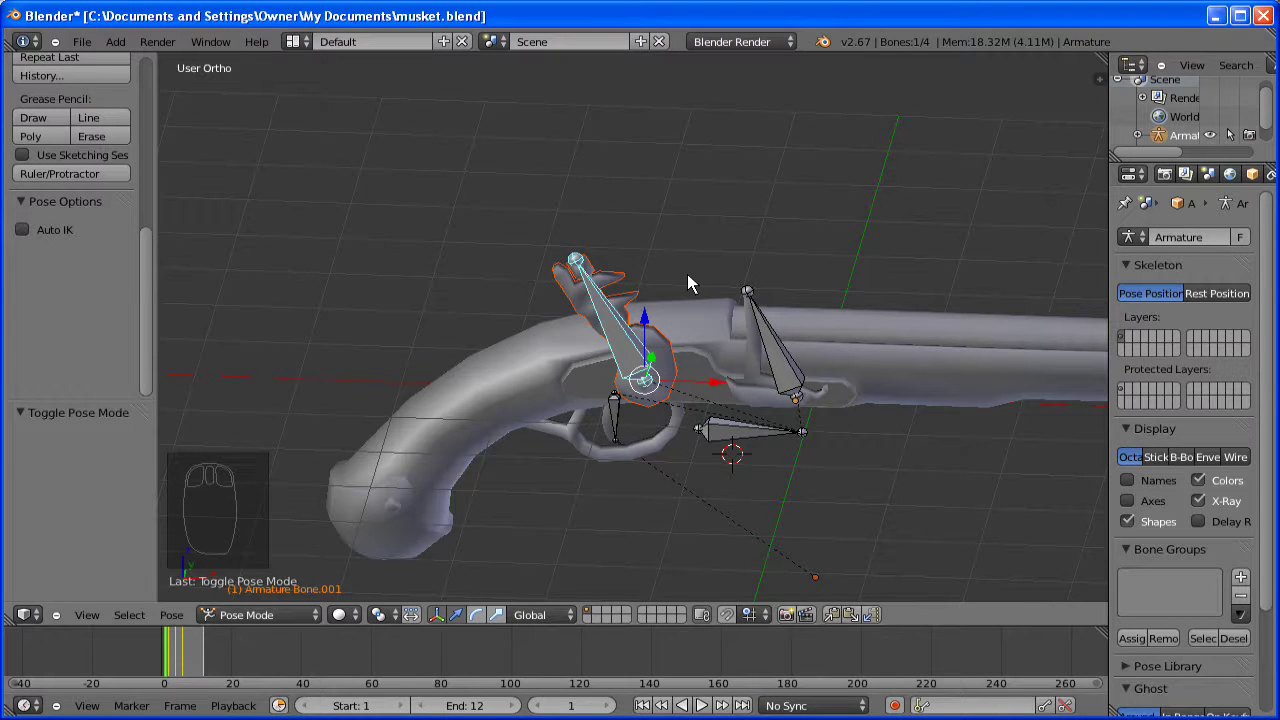
key("ctrl+p")
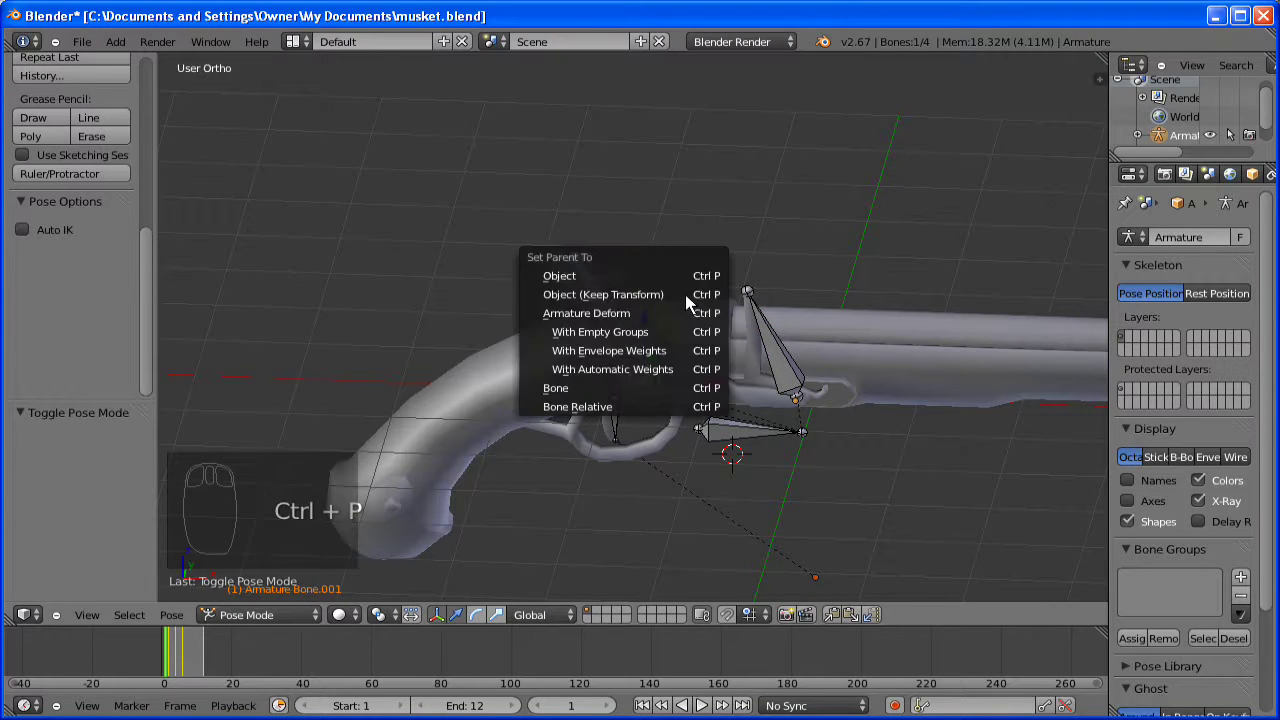
left_click(676, 388)
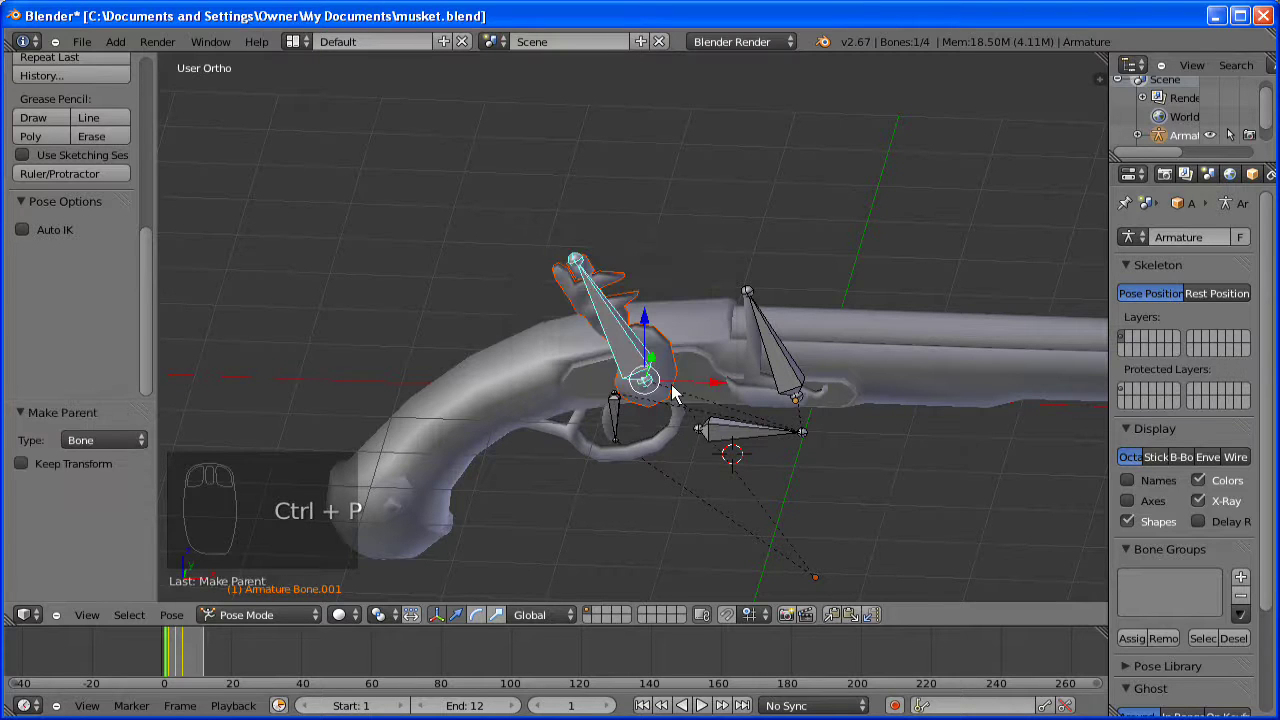
left_click(287, 612)
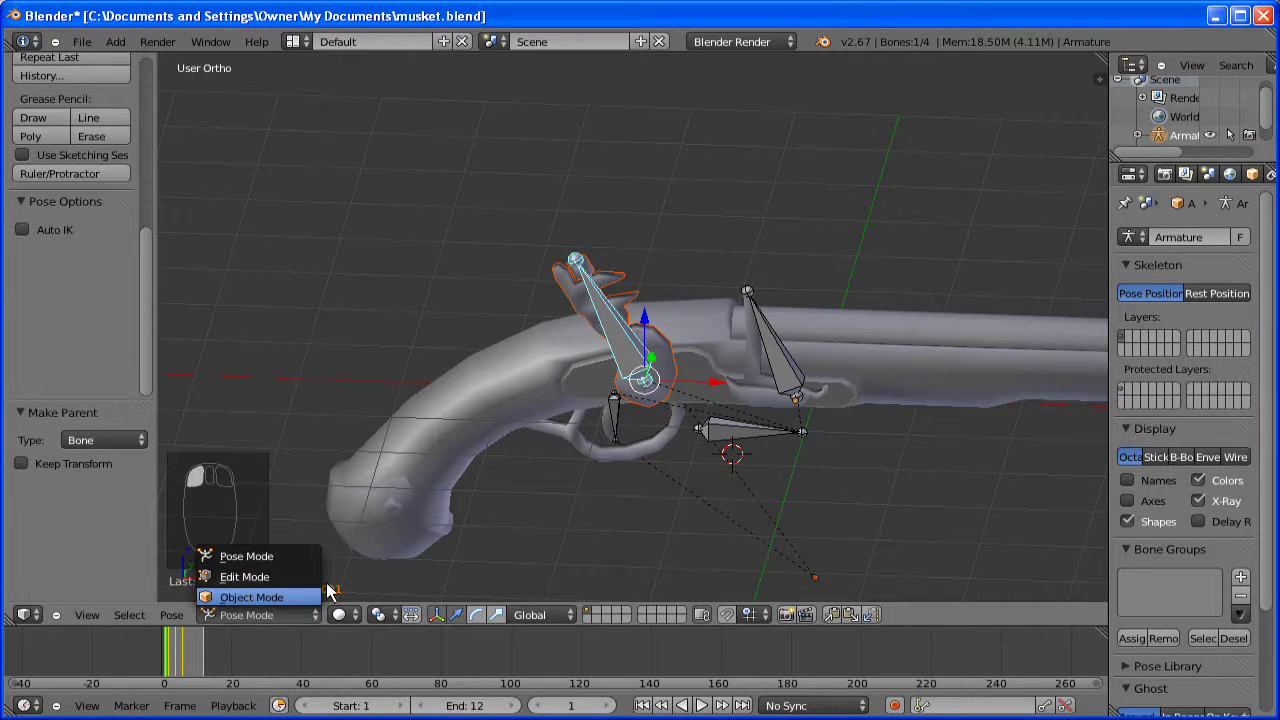
left_click(300, 597)
- Parent the frizzen object to the bone running along it using the Bone option, and return to Object Mode
right_click(777, 356)
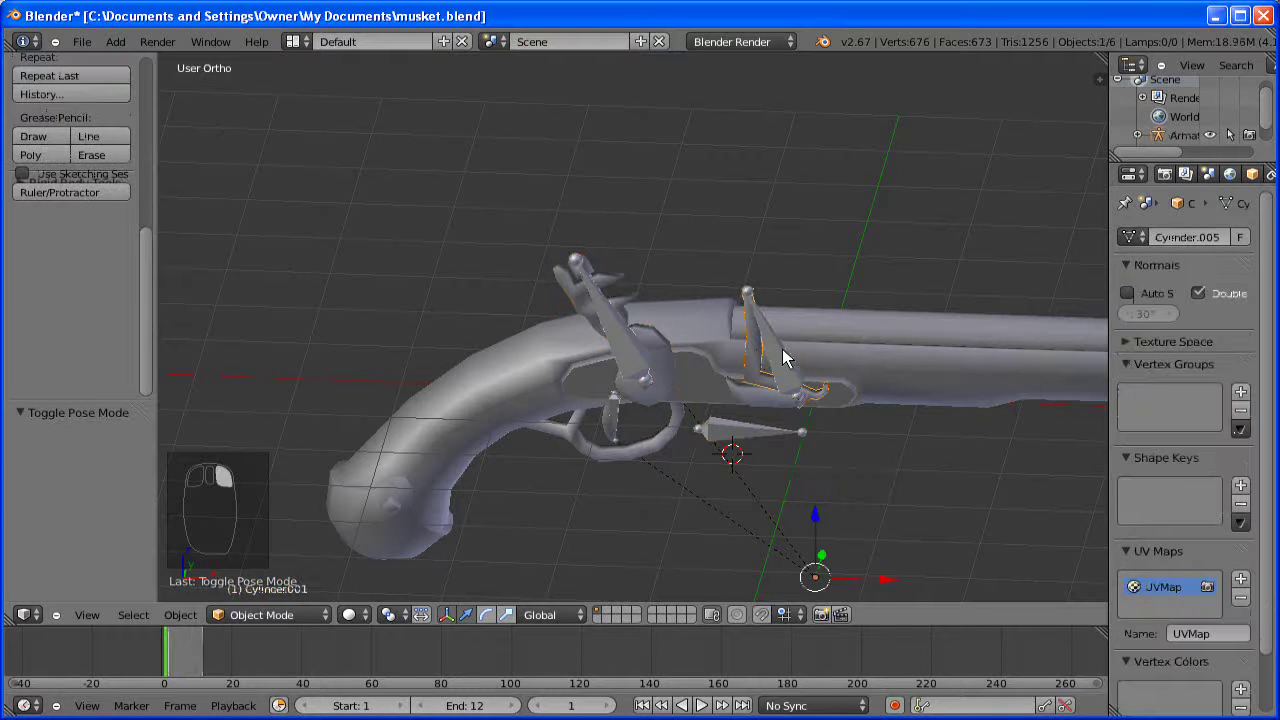
right_click(777, 356, "shift")
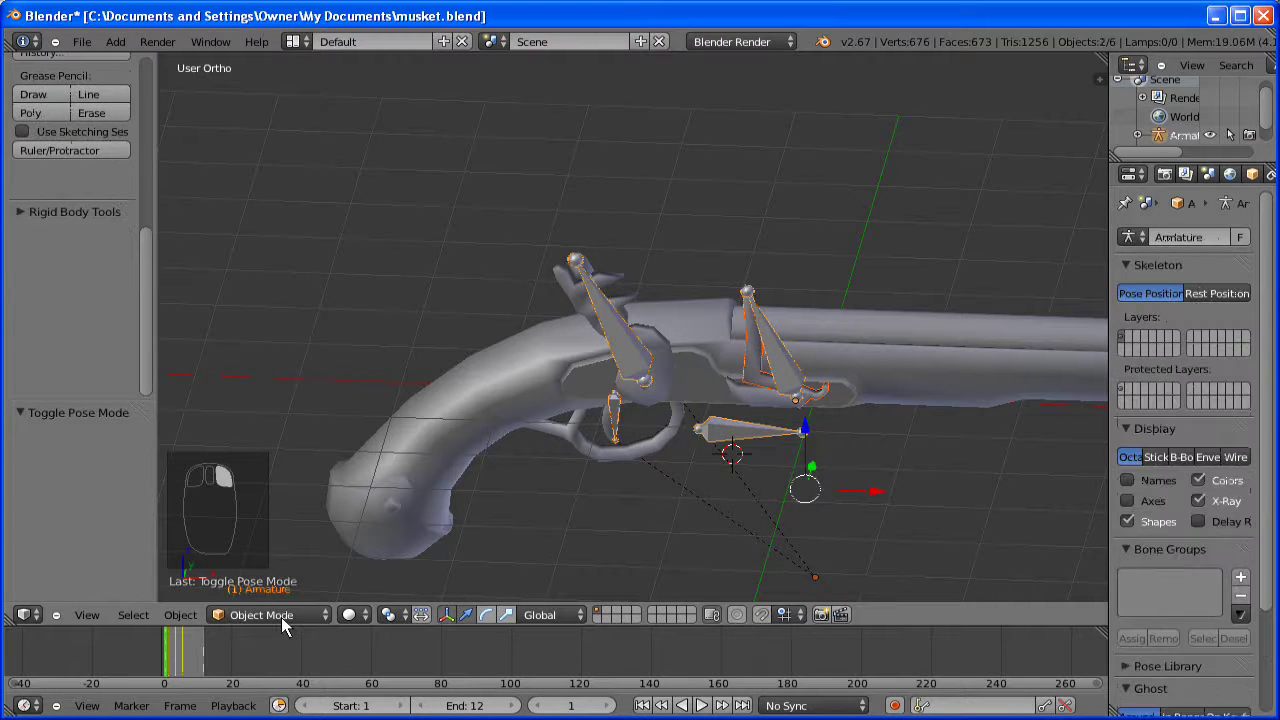
left_click(281, 616)
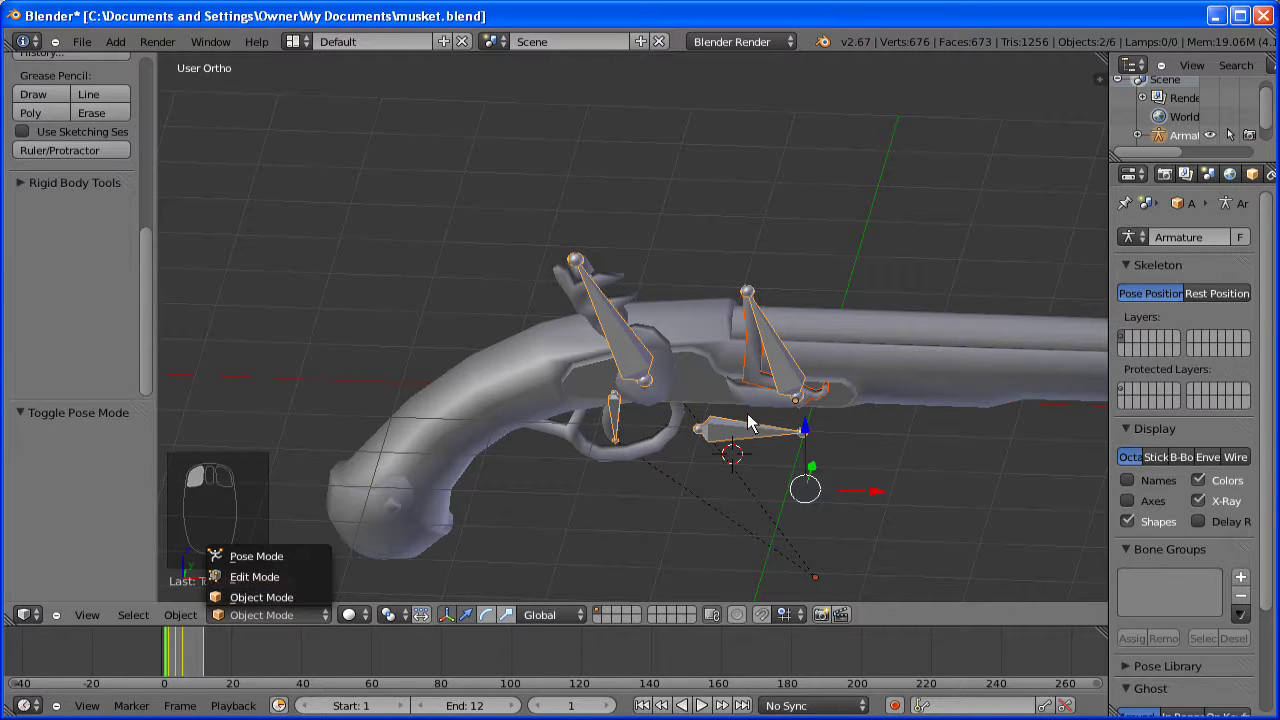
key("ctrl+Tab")
right_click(790, 378)
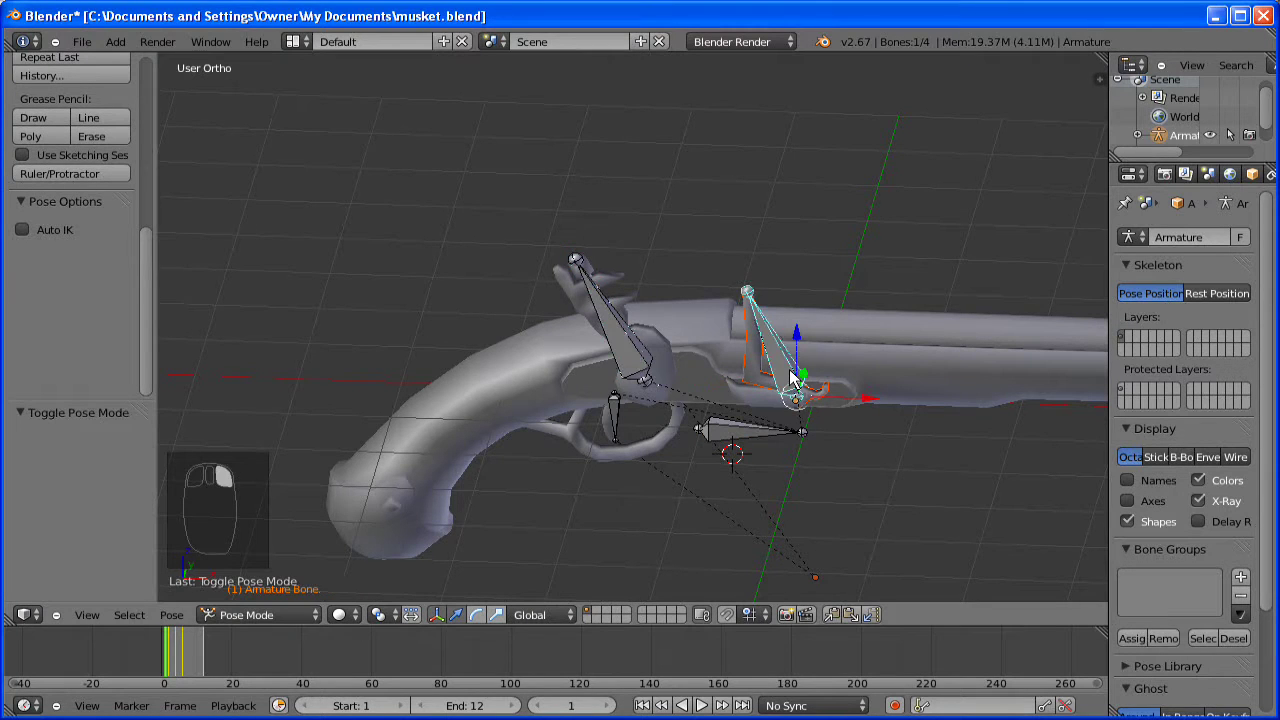
key("ctrl+p")
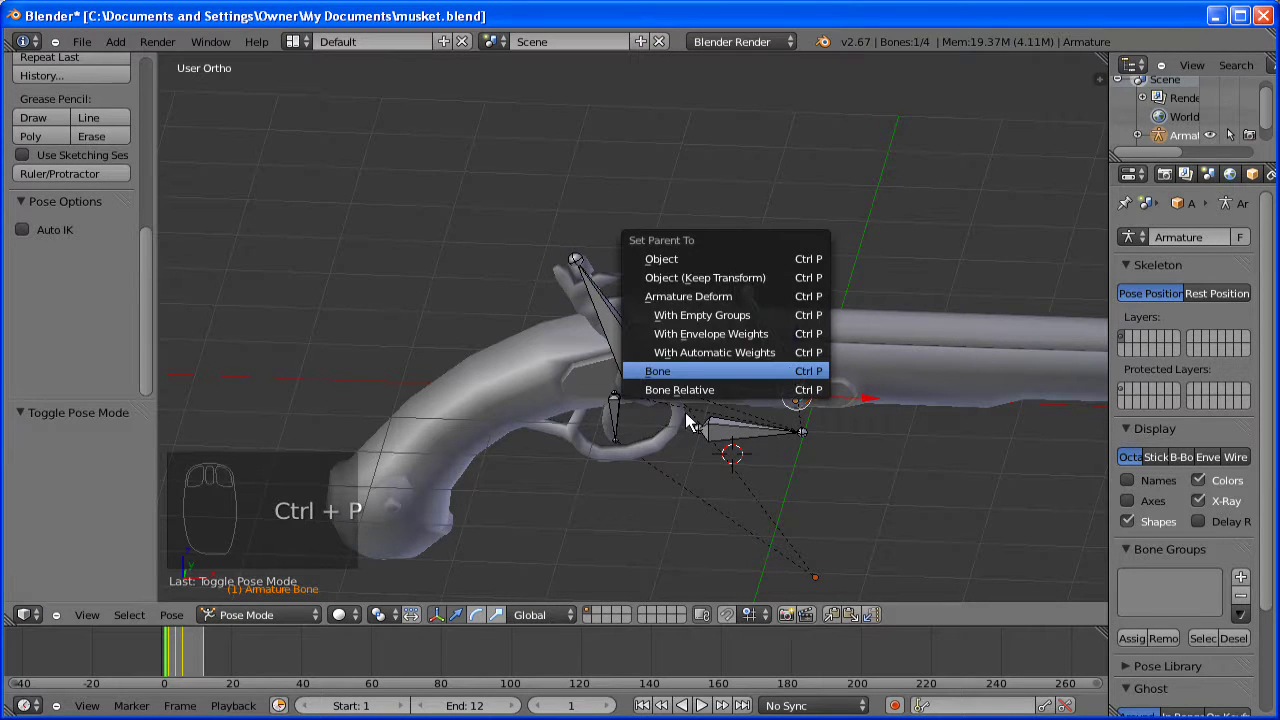
key("Return")
left_click(290, 615)
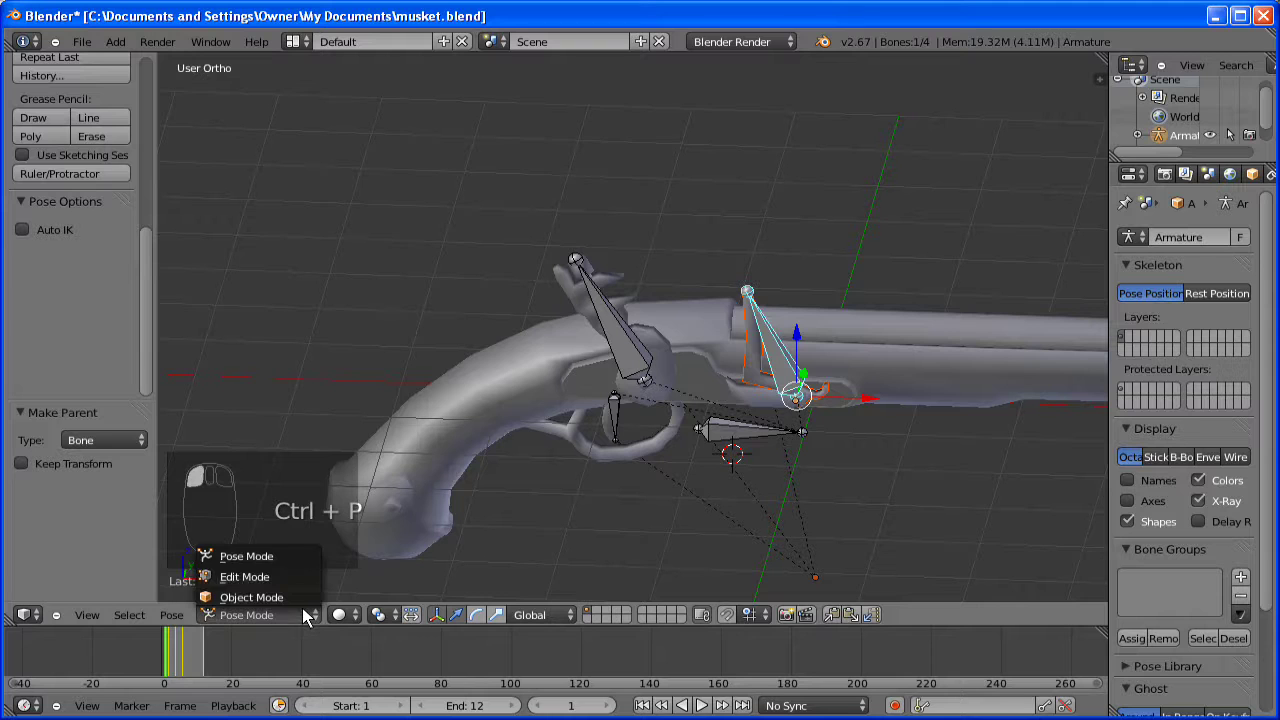
left_click(304, 598)
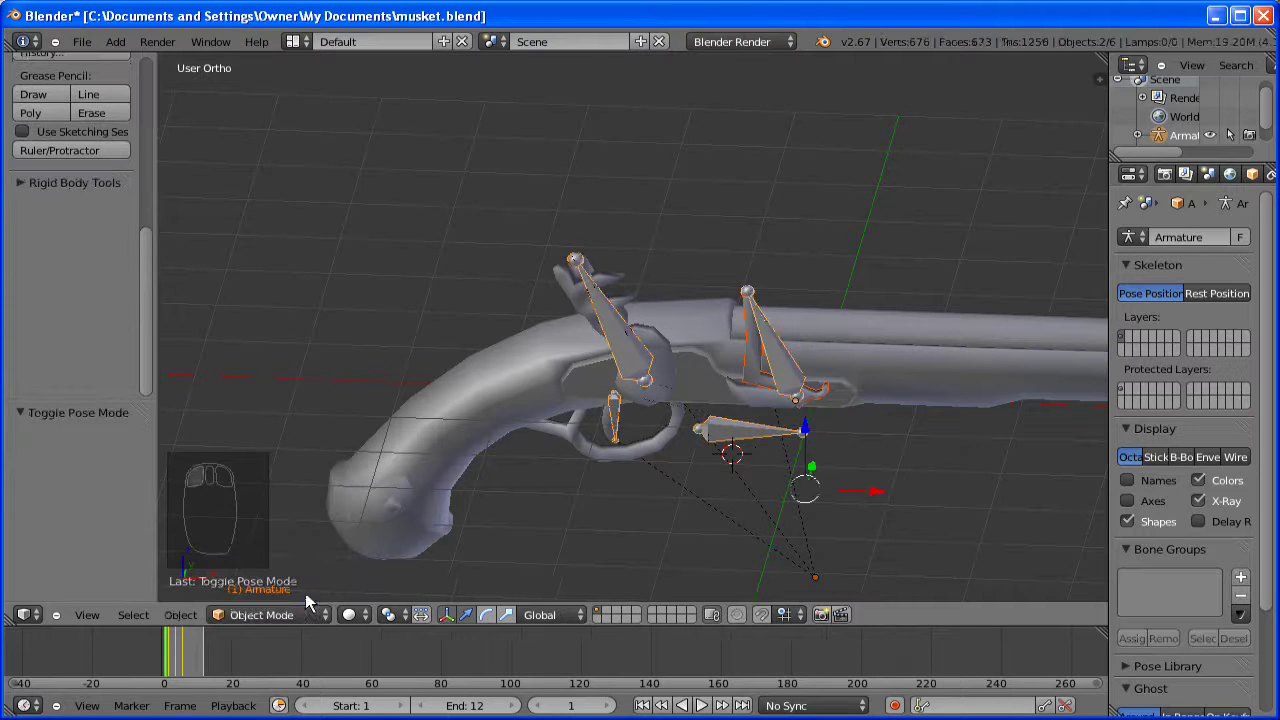
- Parent the trigger object to the small trigger bone using the Bone option, and return to Object Mode
right_click(614, 424)
right_click(614, 424, "shift")
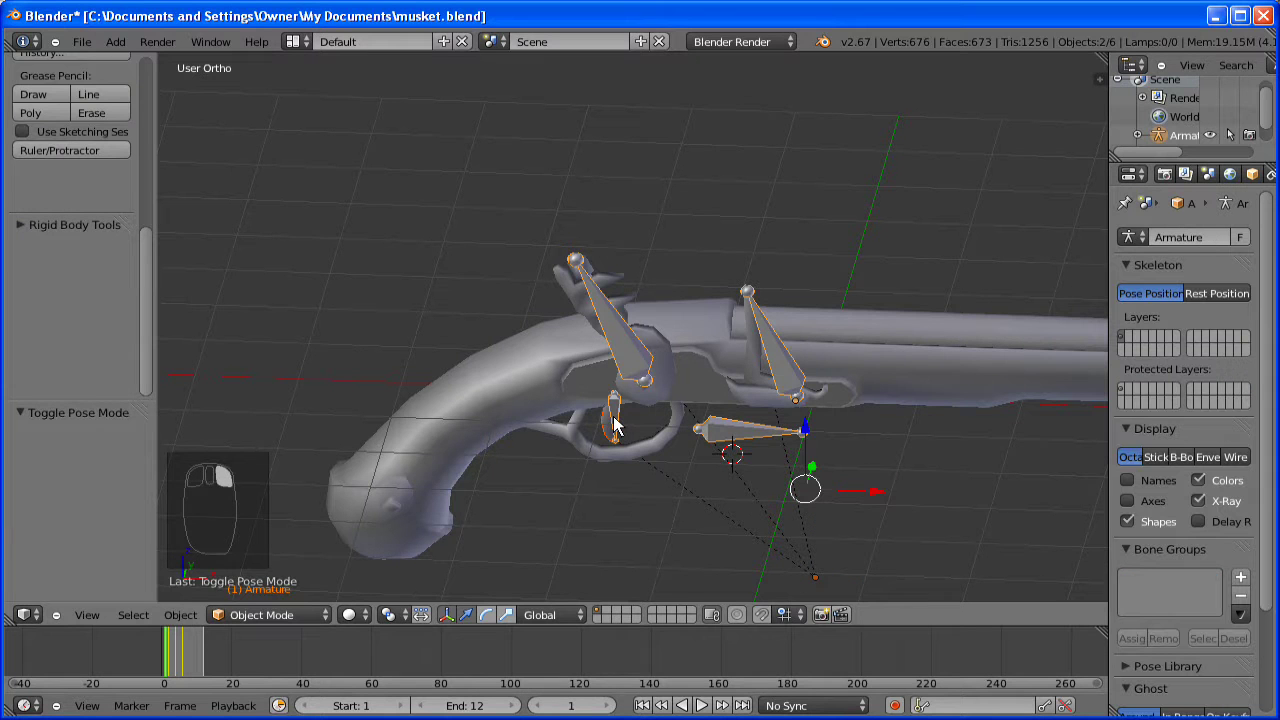
left_click(316, 613)
left_click(256, 556)
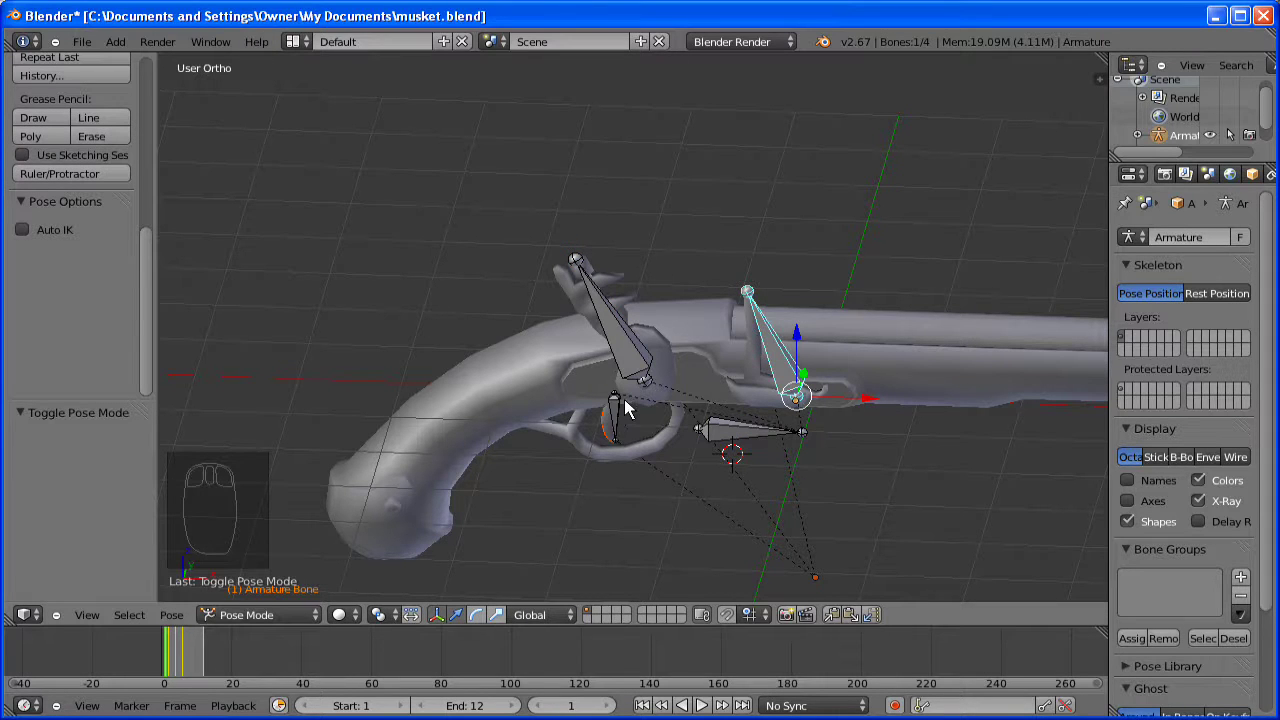
right_click(614, 405)
key("ctrl+p")
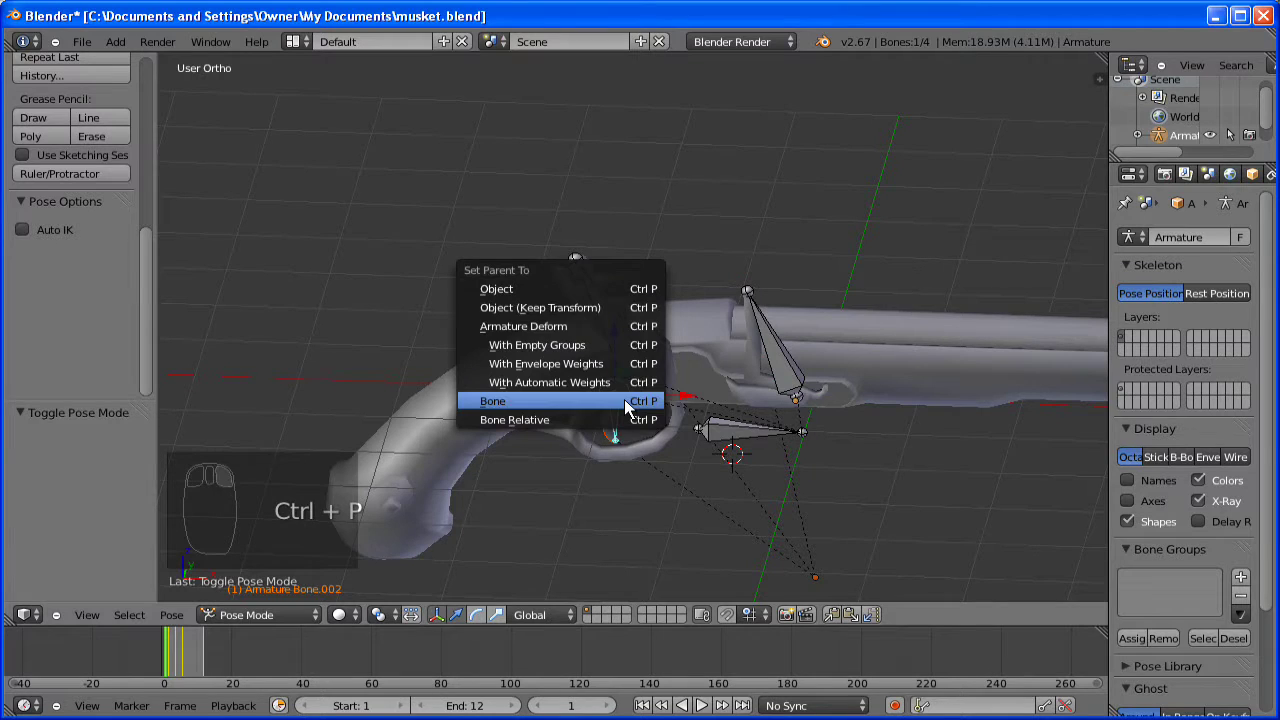
left_click(627, 403)
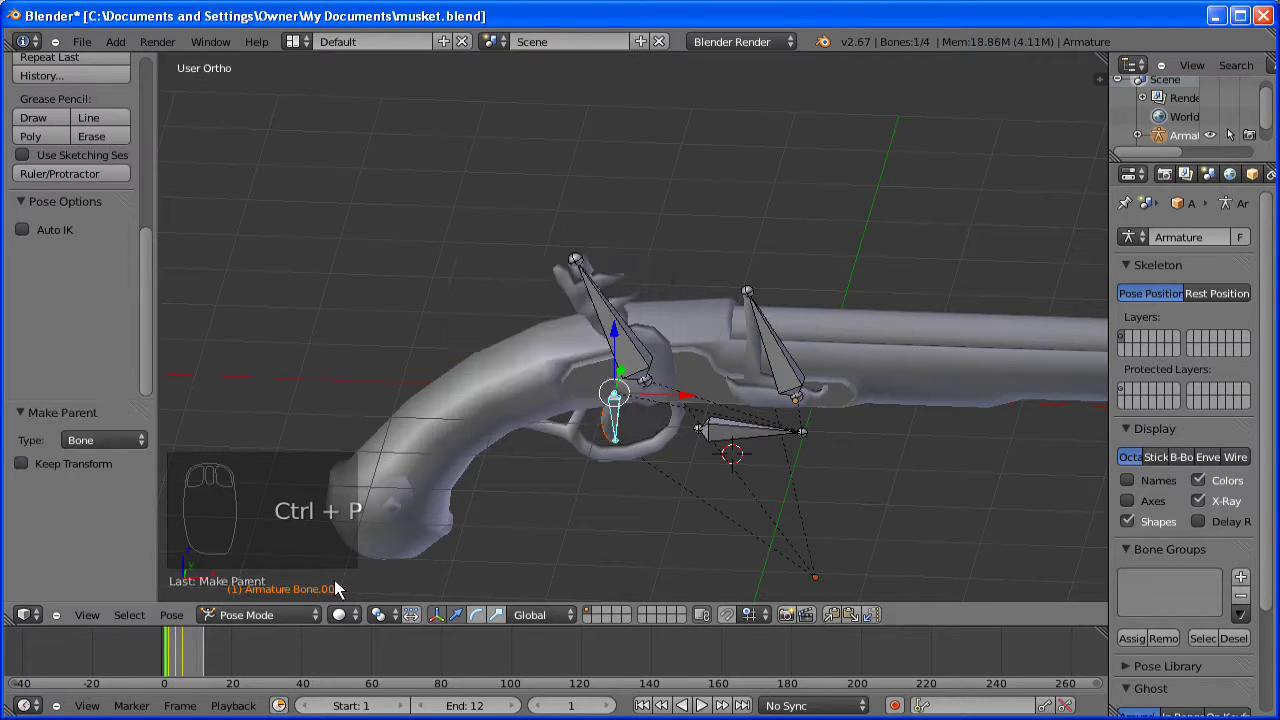
left_click(279, 615)
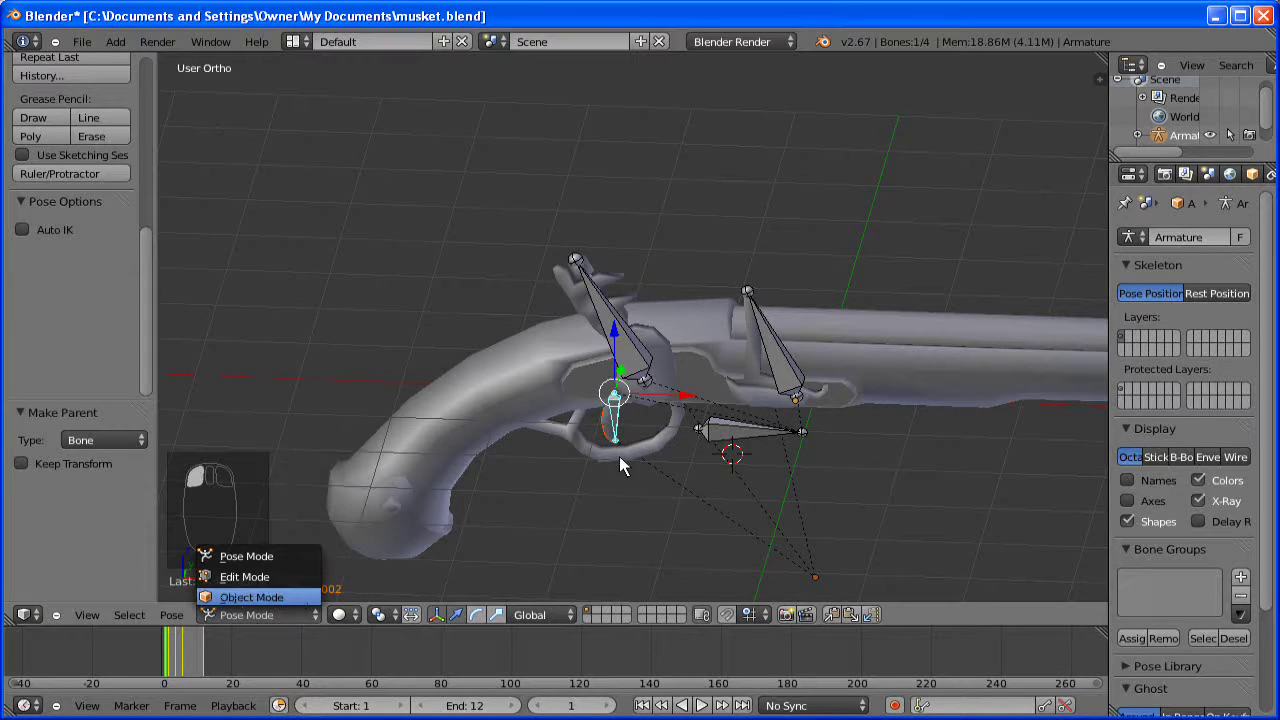
key("ctrl+Tab")
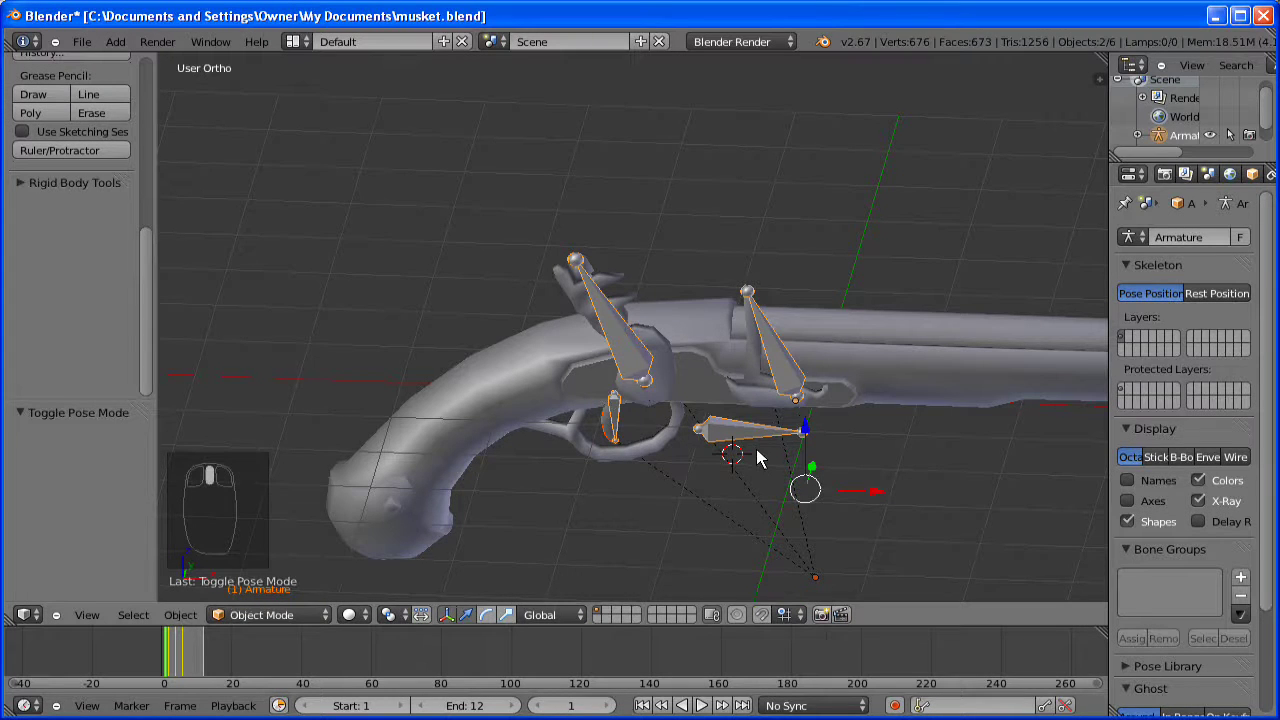
- Play the firing animation twice, restarting from the first frame, to check that the parented parts follow their bones
left_click(703, 706)
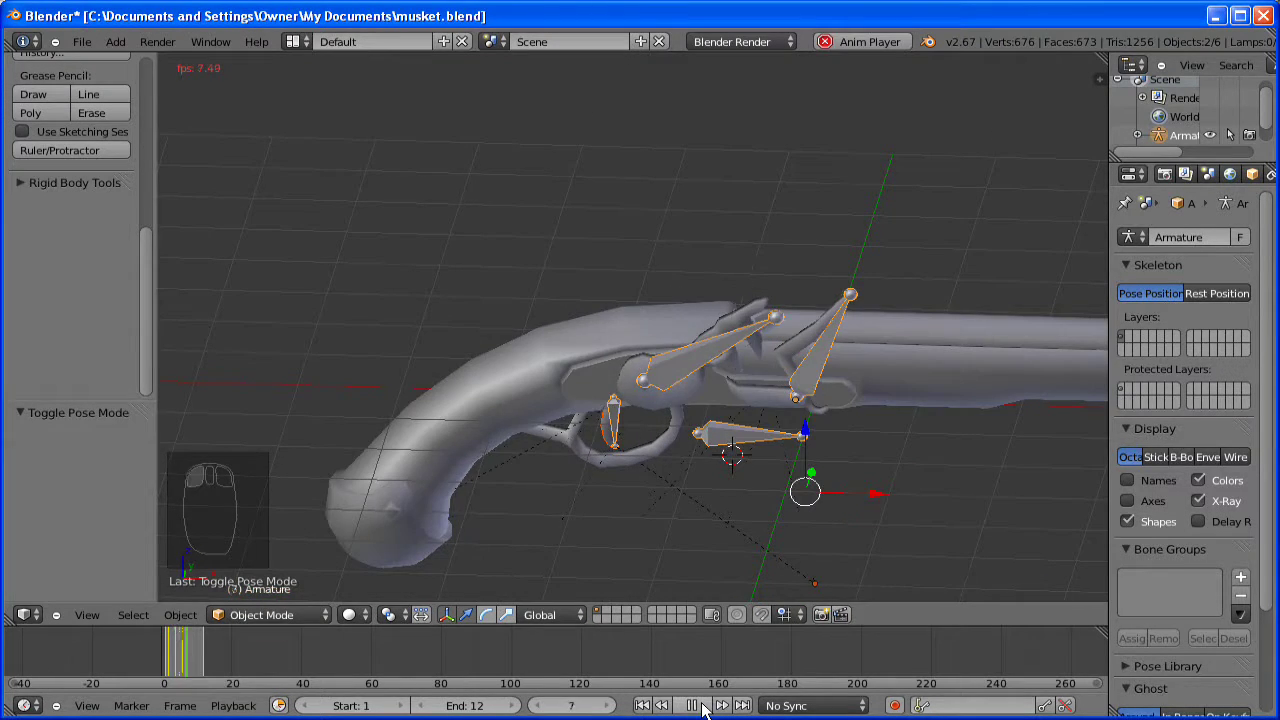
left_click(694, 708)
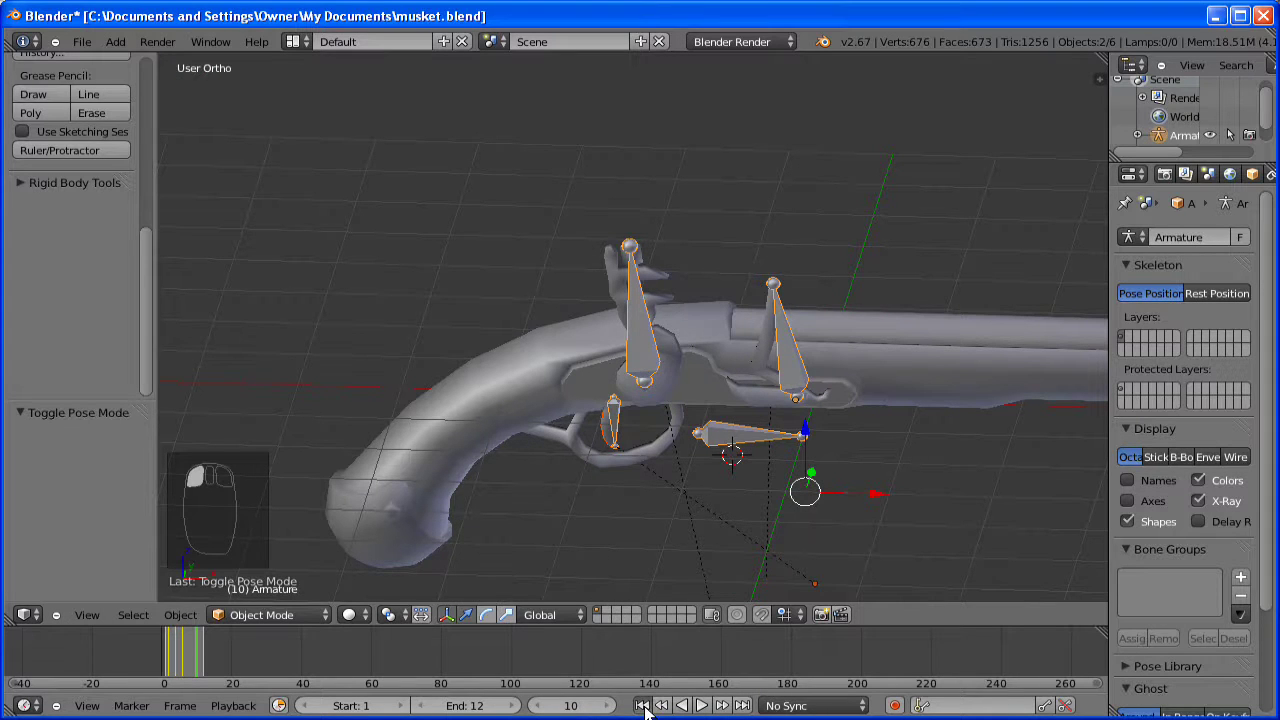
left_click(643, 706)
left_click(703, 706)
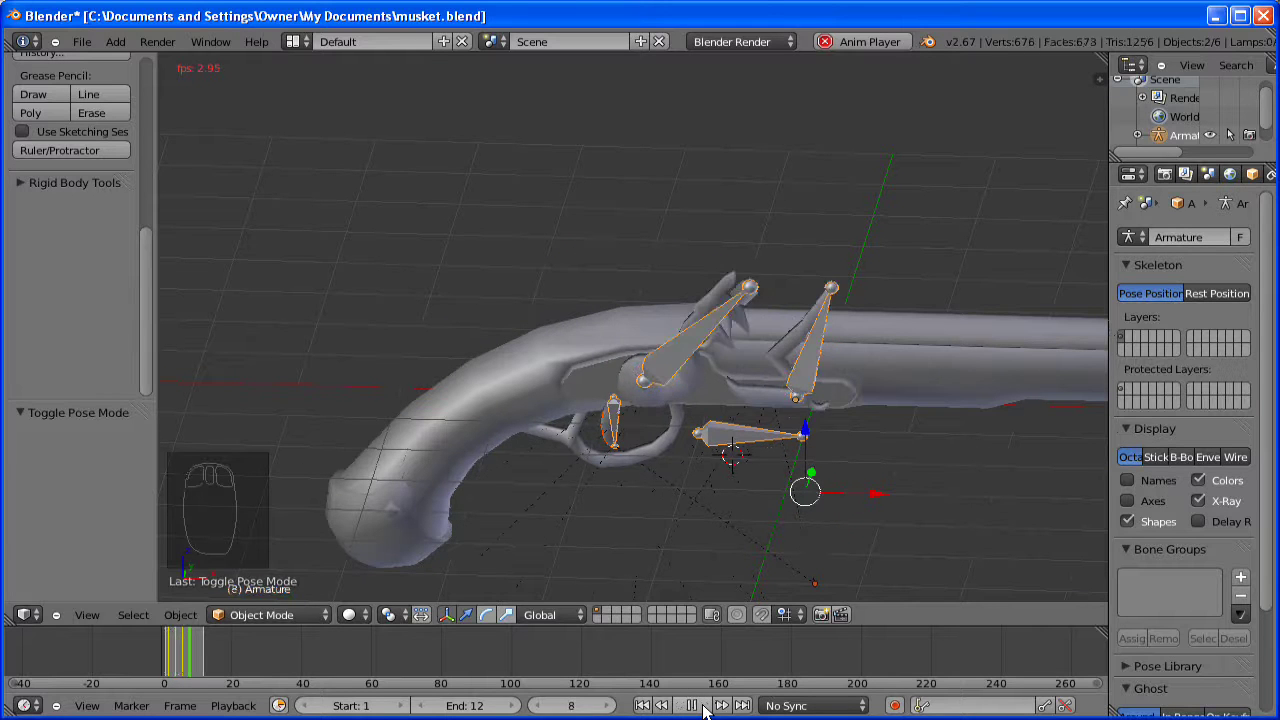
left_click(692, 706)
- Step the animation back frame by frame to frame 5 to examine how the hammer meets the frizzen
middle_click_drag(749, 486, 785, 475)
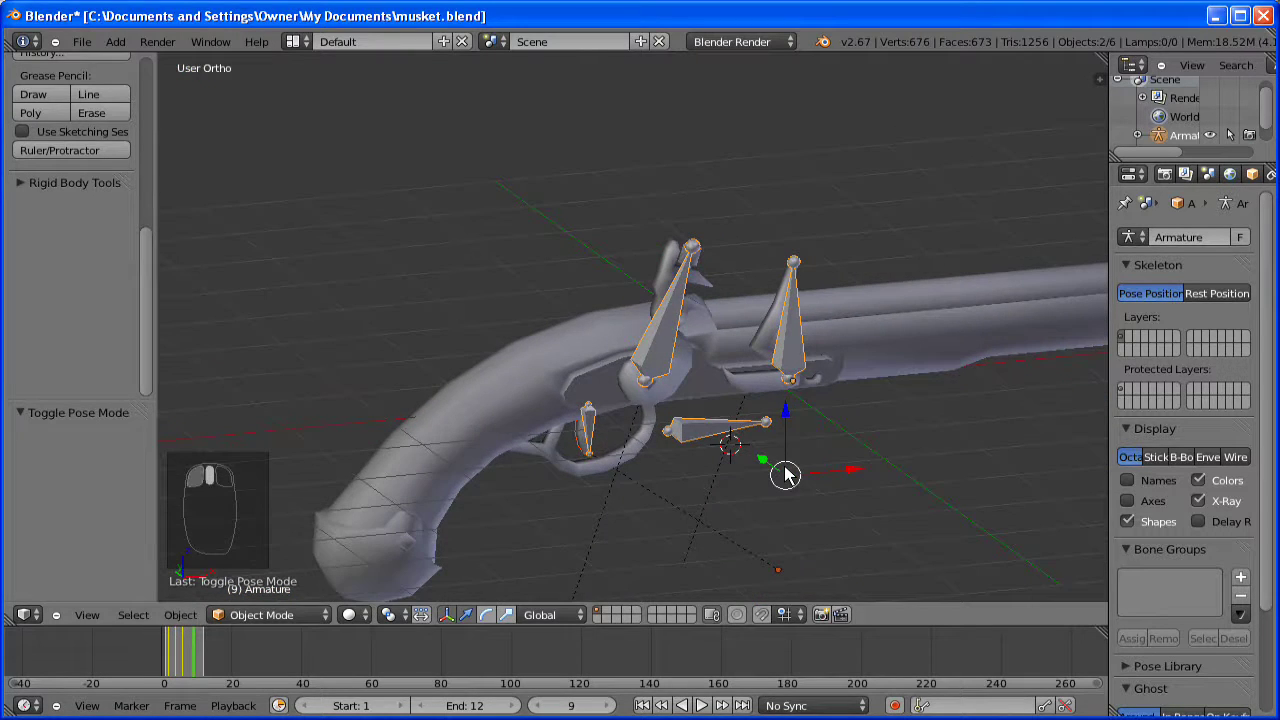
scroll(785, 475, "up", 1)
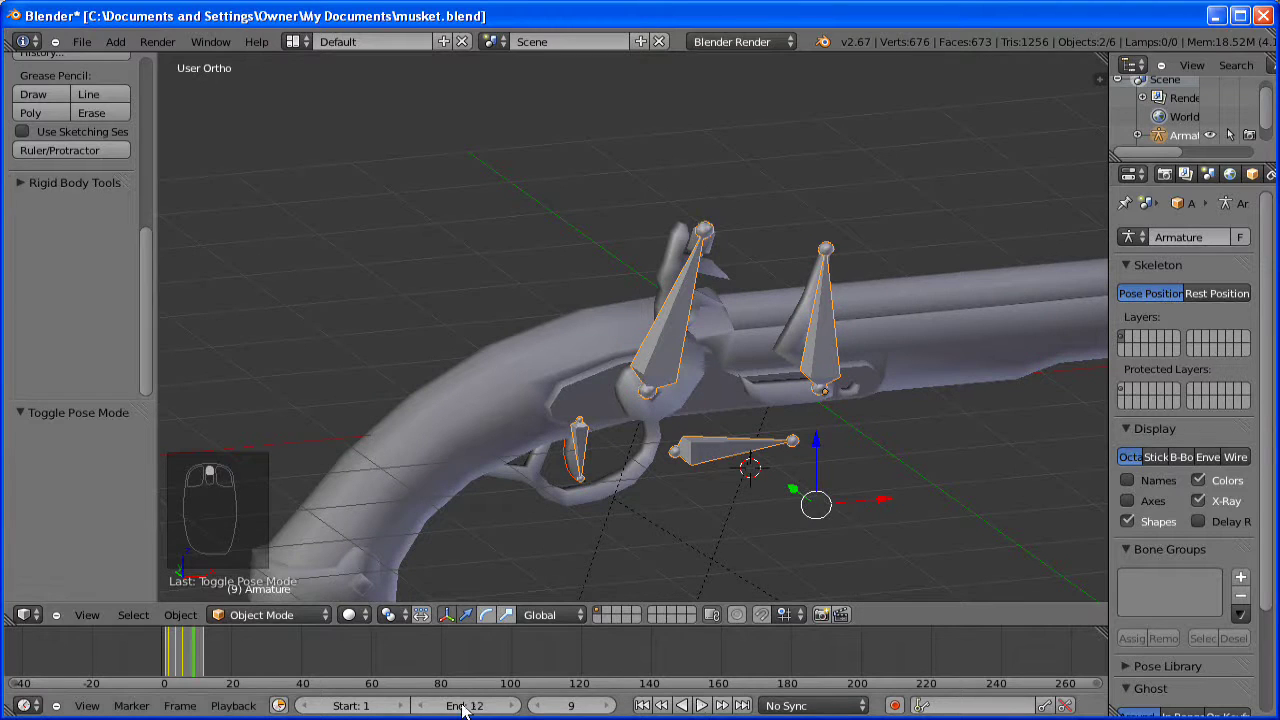
left_click(538, 708)
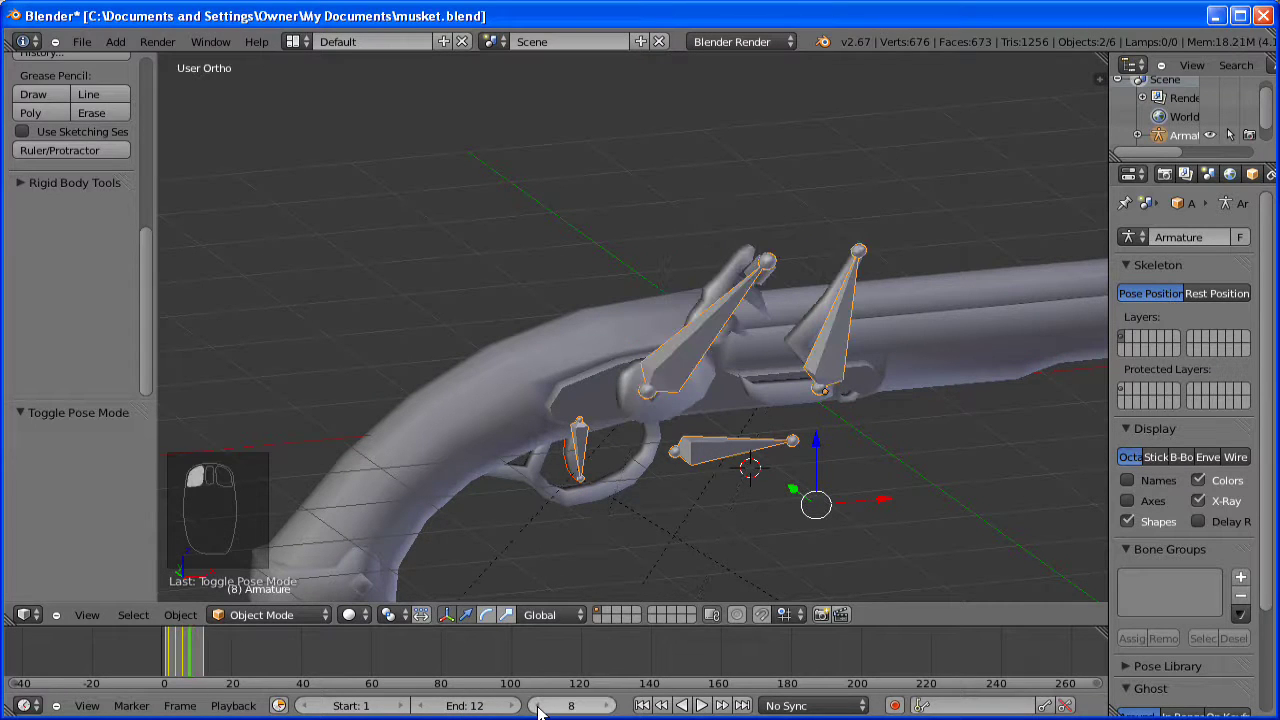
left_click(538, 708)
left_click(538, 708)
left_click(538, 708)
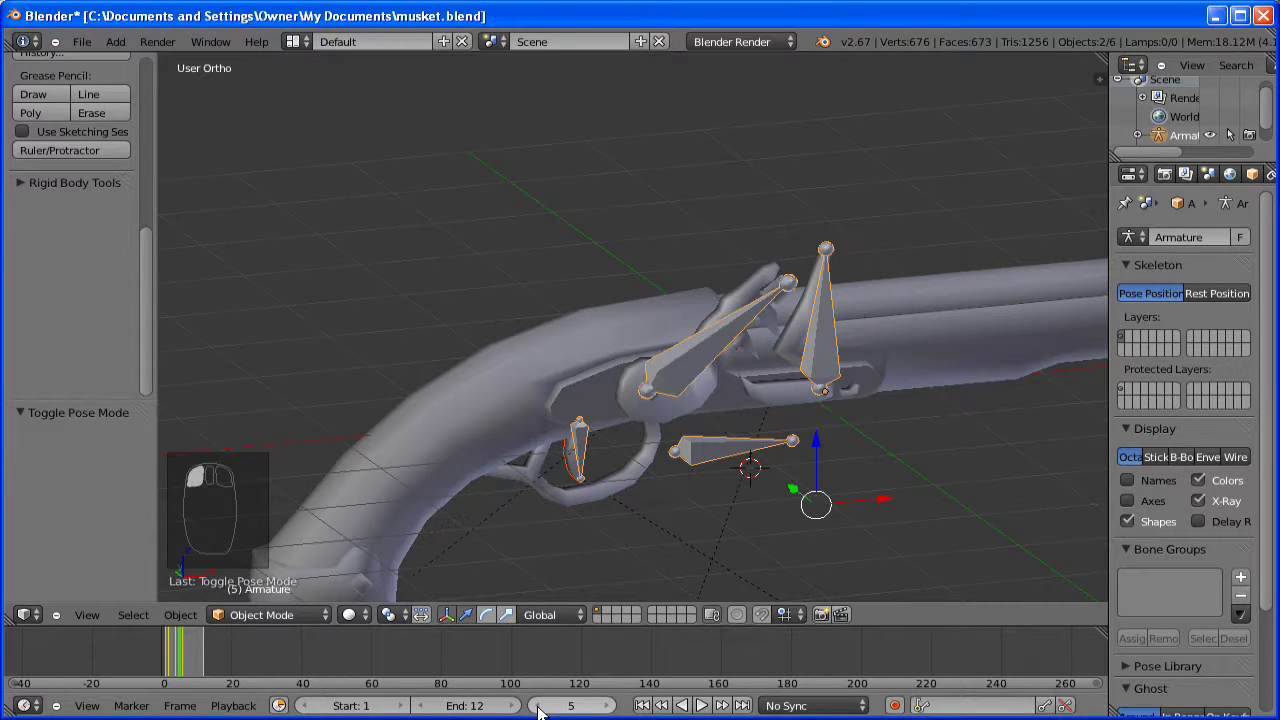
- Step the animation back to frame 2, examine the pistol body against the bones from another angle, and return to frame 1
left_click(538, 708)
left_click(538, 708)
left_click(538, 708)
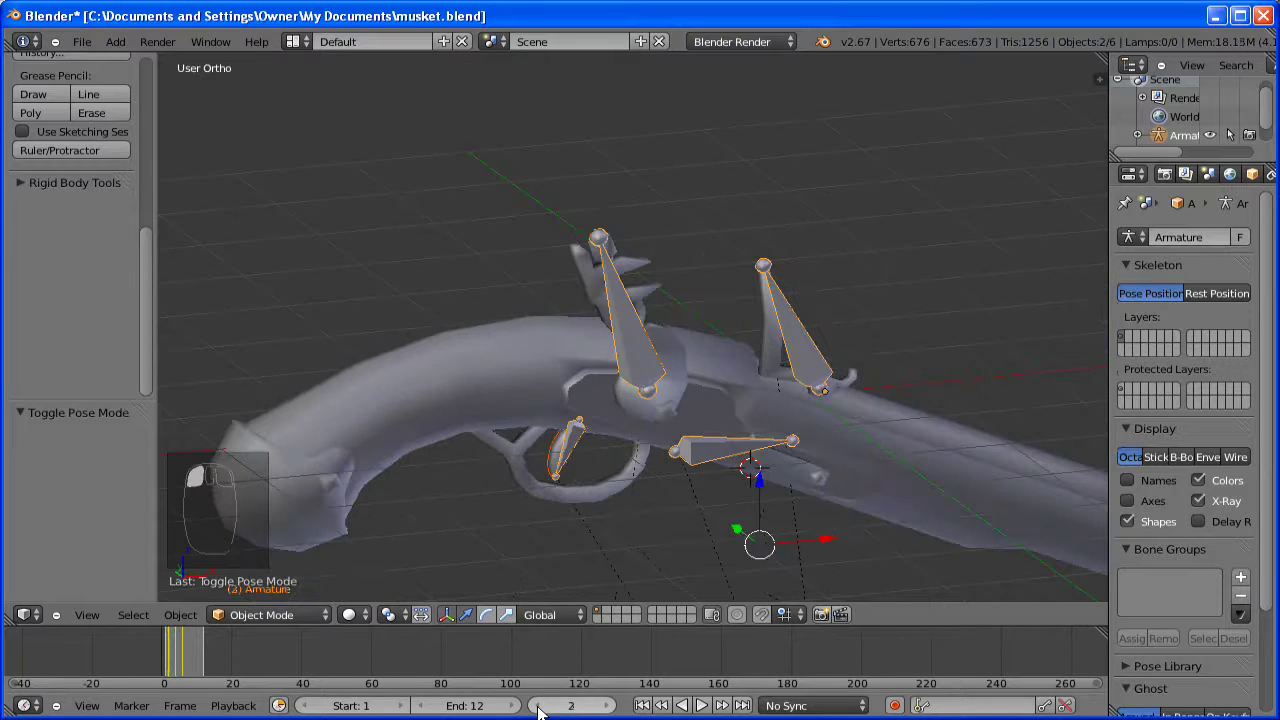
middle_click_drag(850, 465, 798, 431)
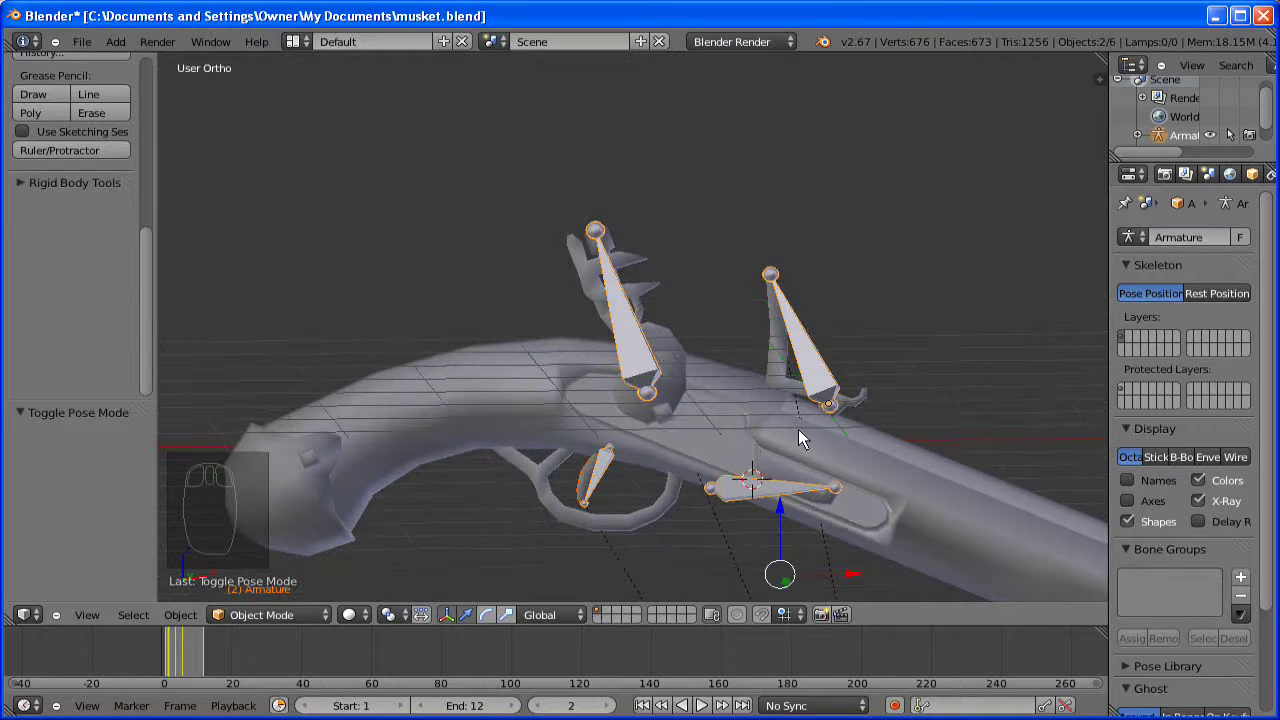
middle_click_drag(685, 438, 681, 476)
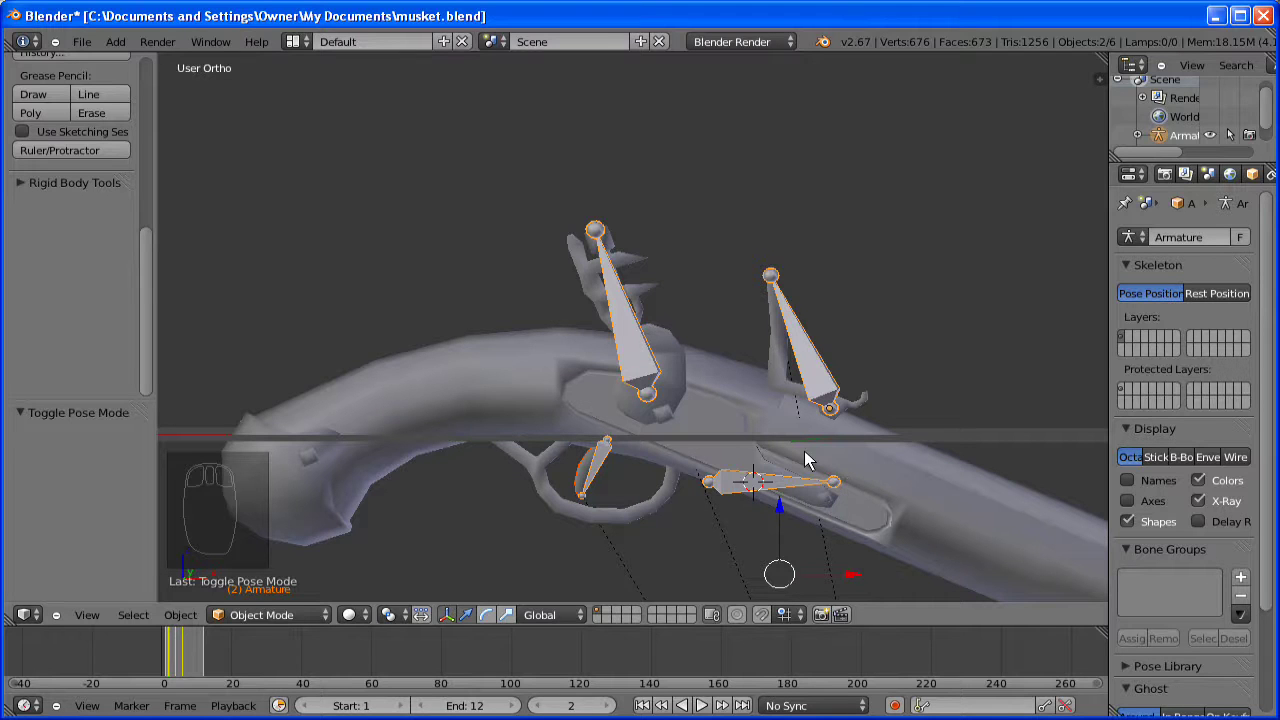
middle_click_drag(780, 437, 724, 392, "shift")
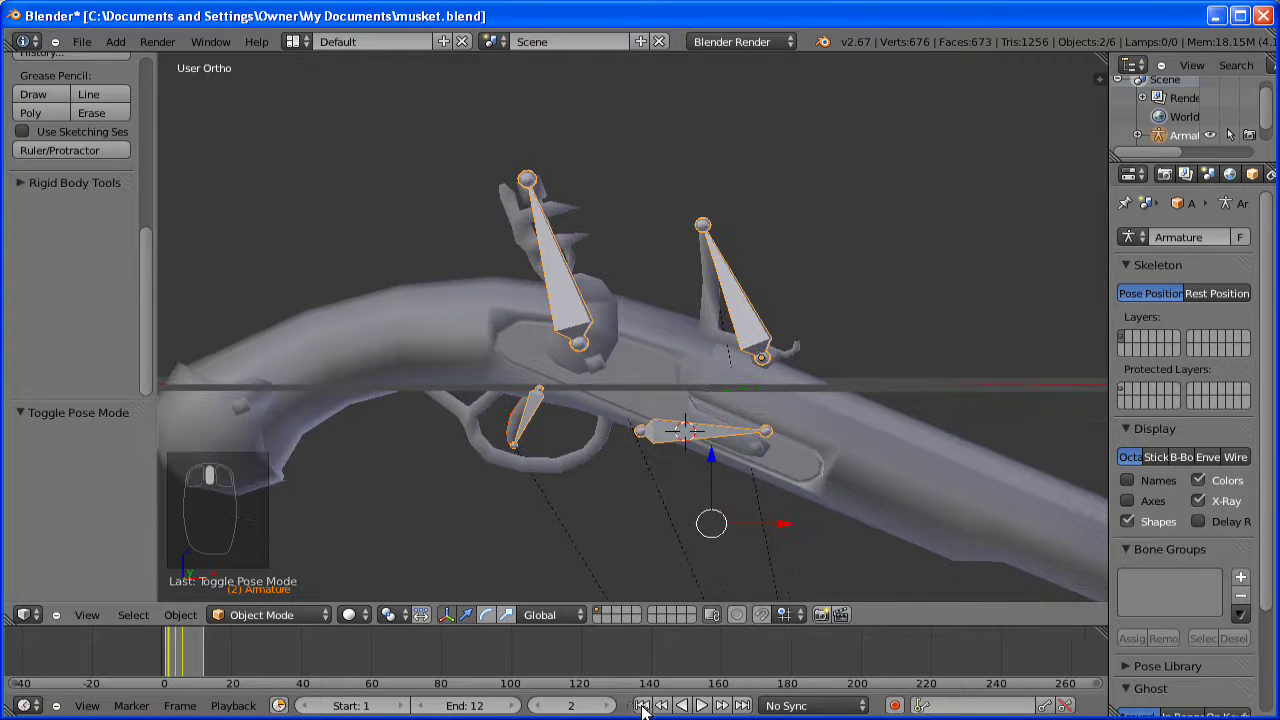
left_click(641, 705)
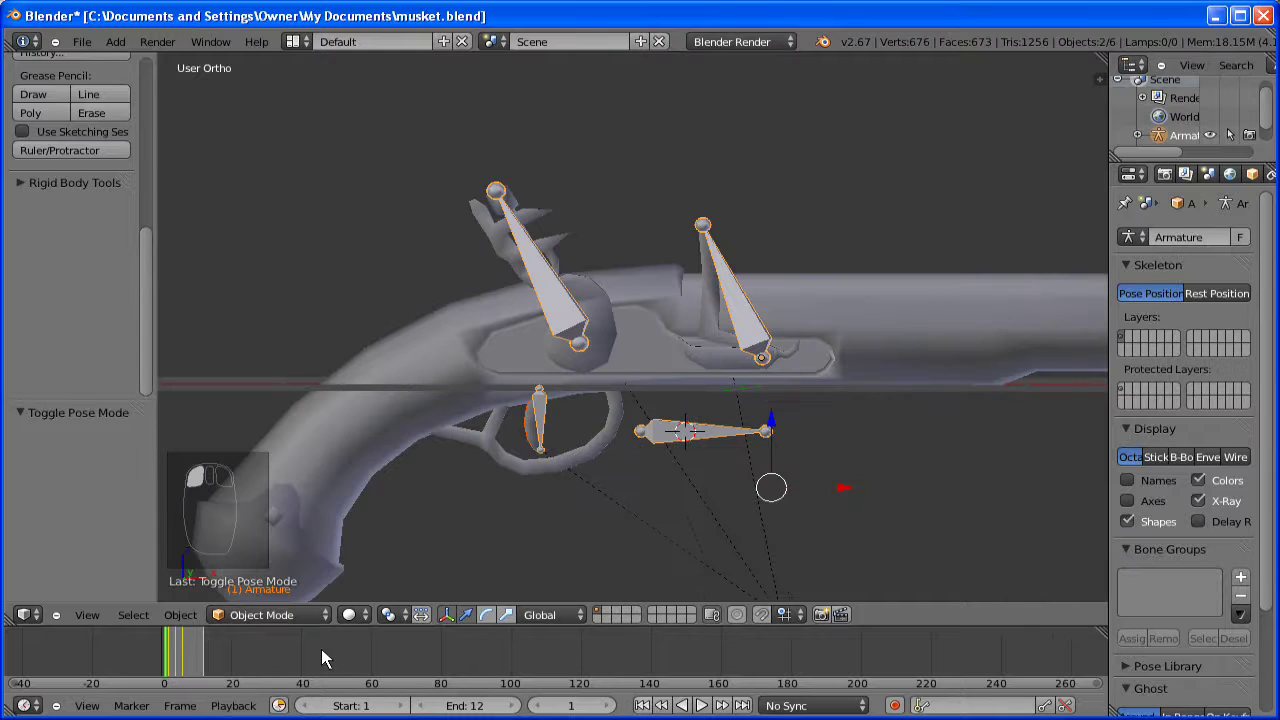
- Enter Pose Mode and test-rotate the hammer bone to check which parts follow it, then cancel the rotation
left_click(280, 614)
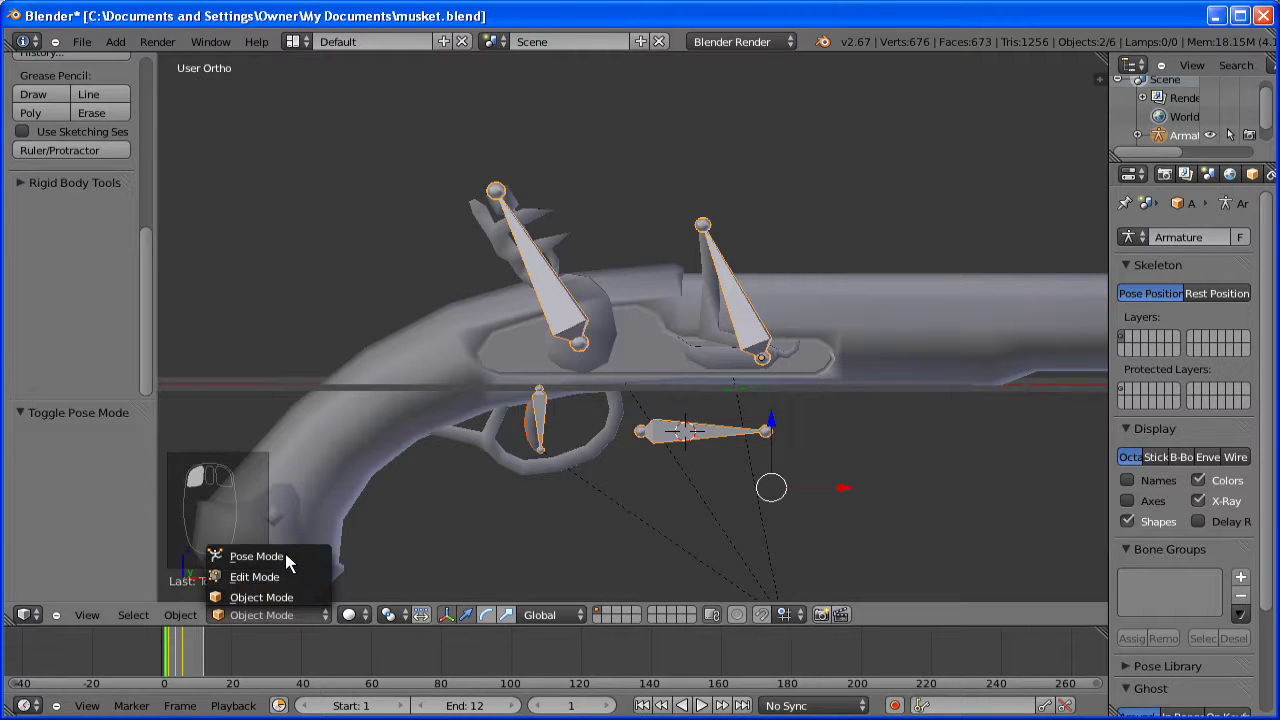
left_click(286, 558)
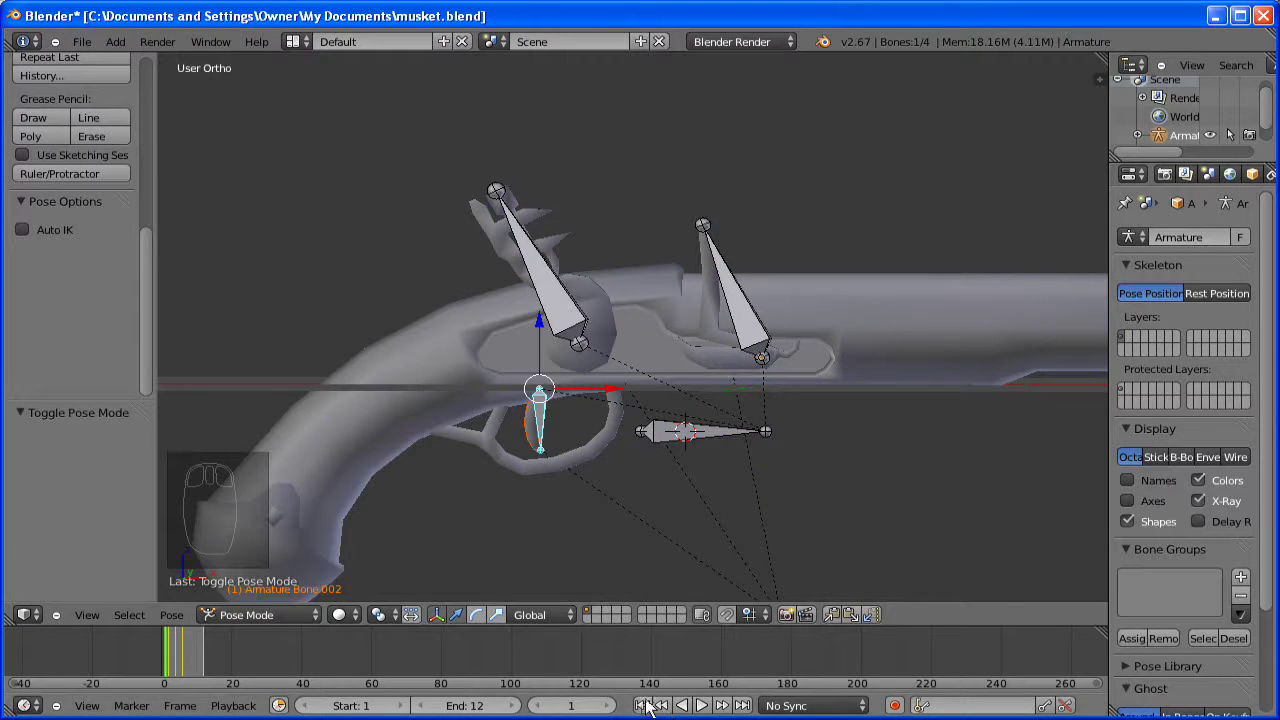
right_click(635, 293)
key("r")
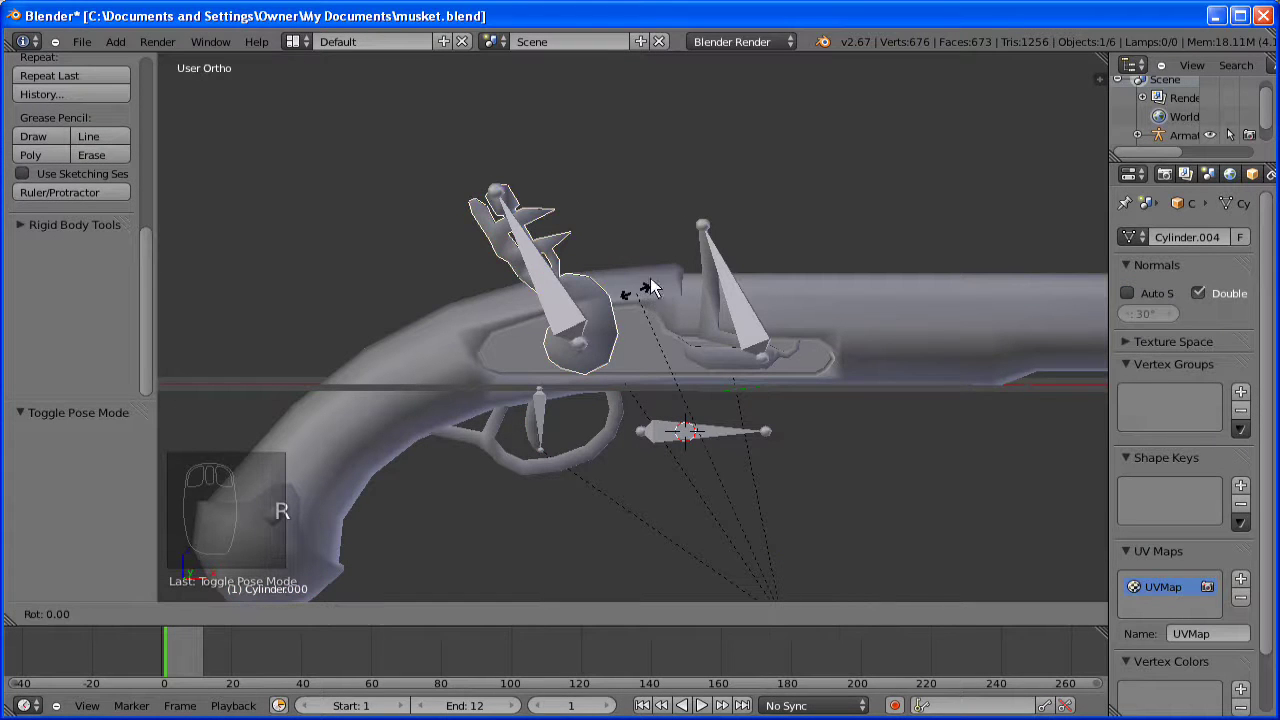
left_click(545, 268)
right_click(545, 268)
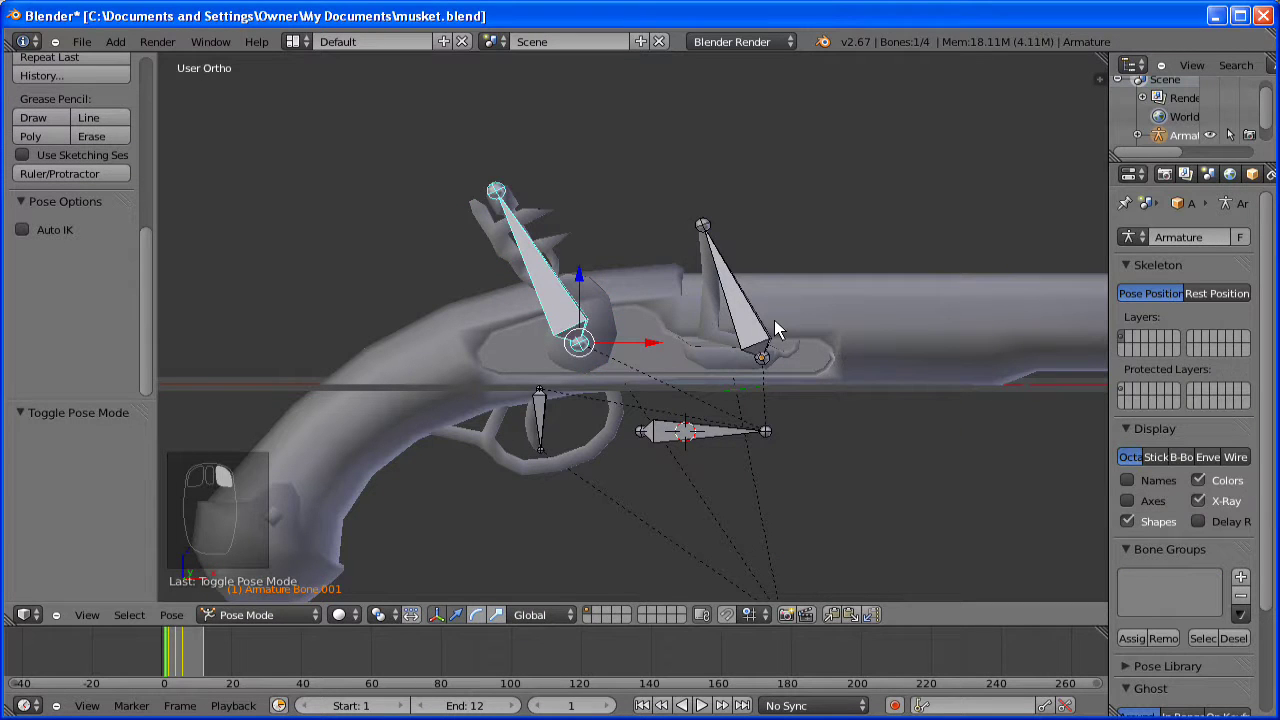
key("e")
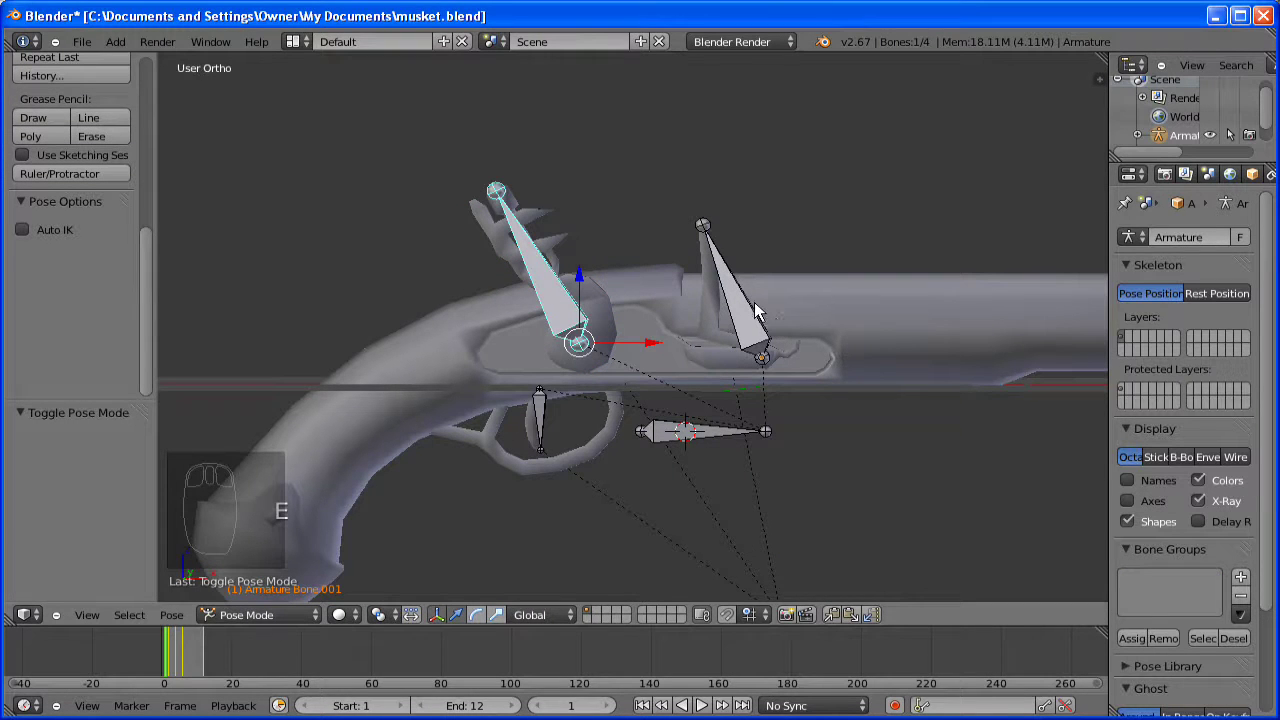
key("r")
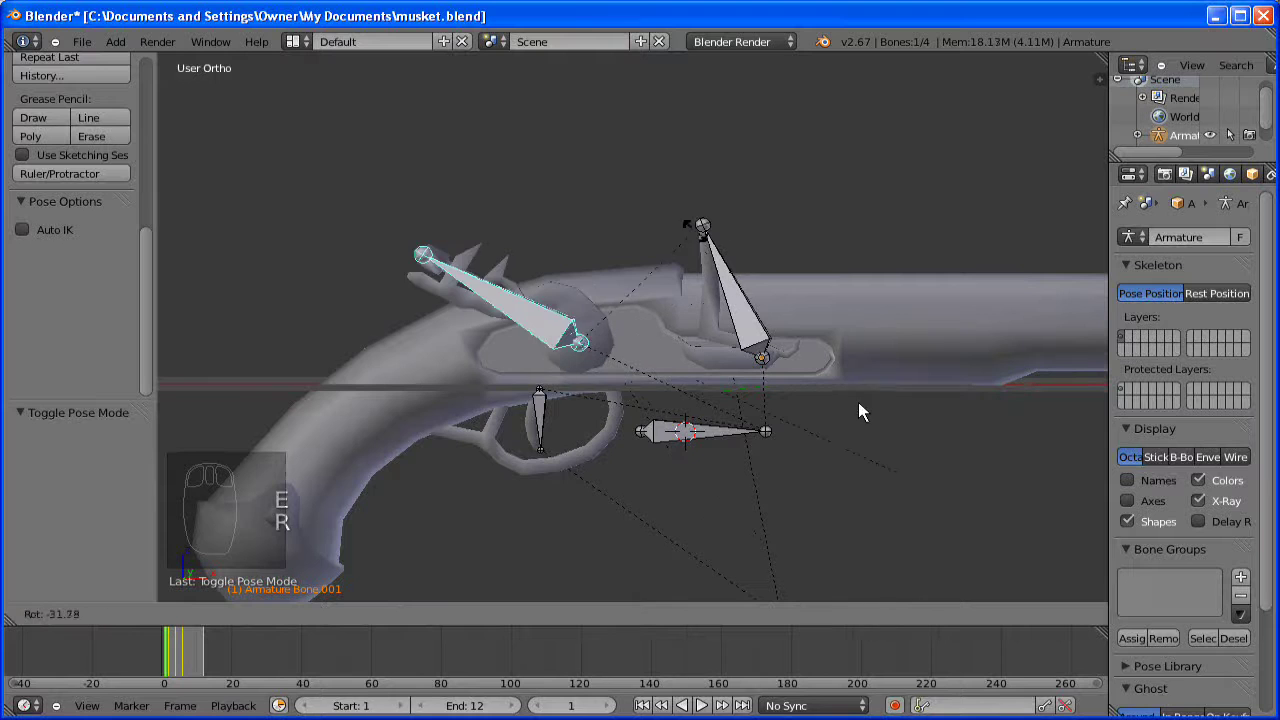
right_click(545, 413)
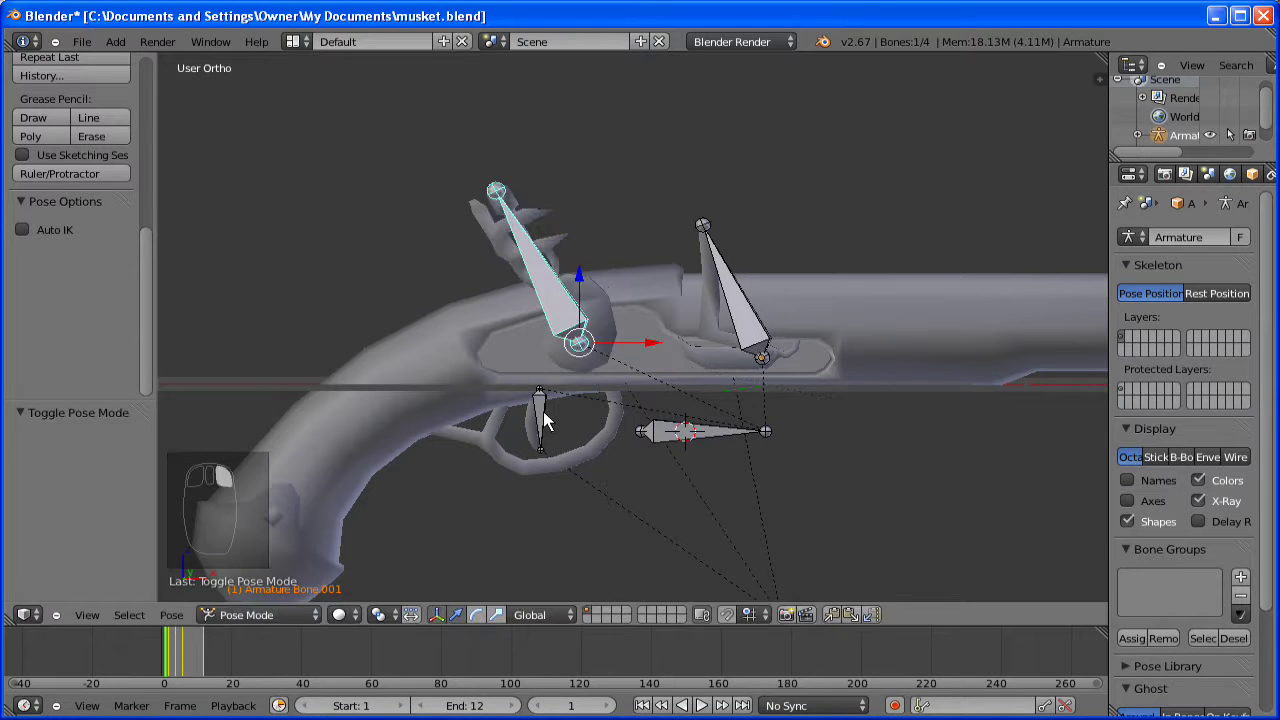
- Test-rotate the small trigger bone to check which parts follow it, cancel the rotation, and return to Object Mode
right_click(544, 413)
key("r")
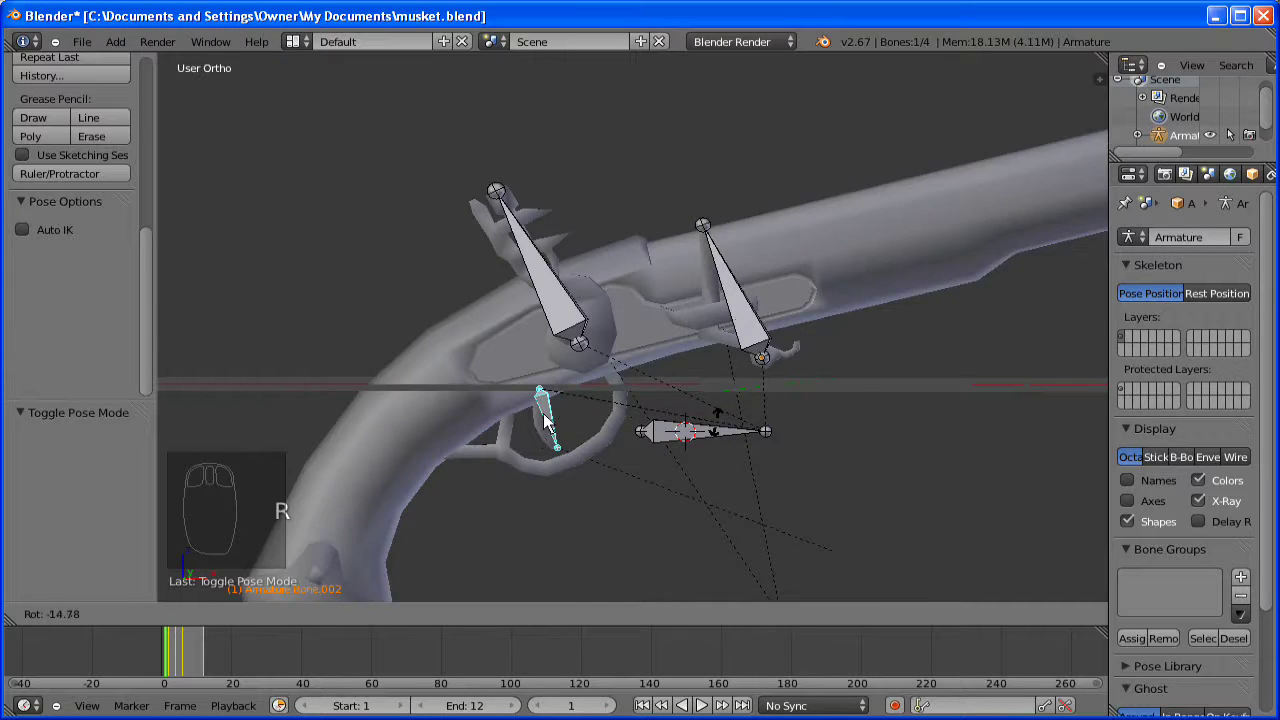
right_click(532, 425)
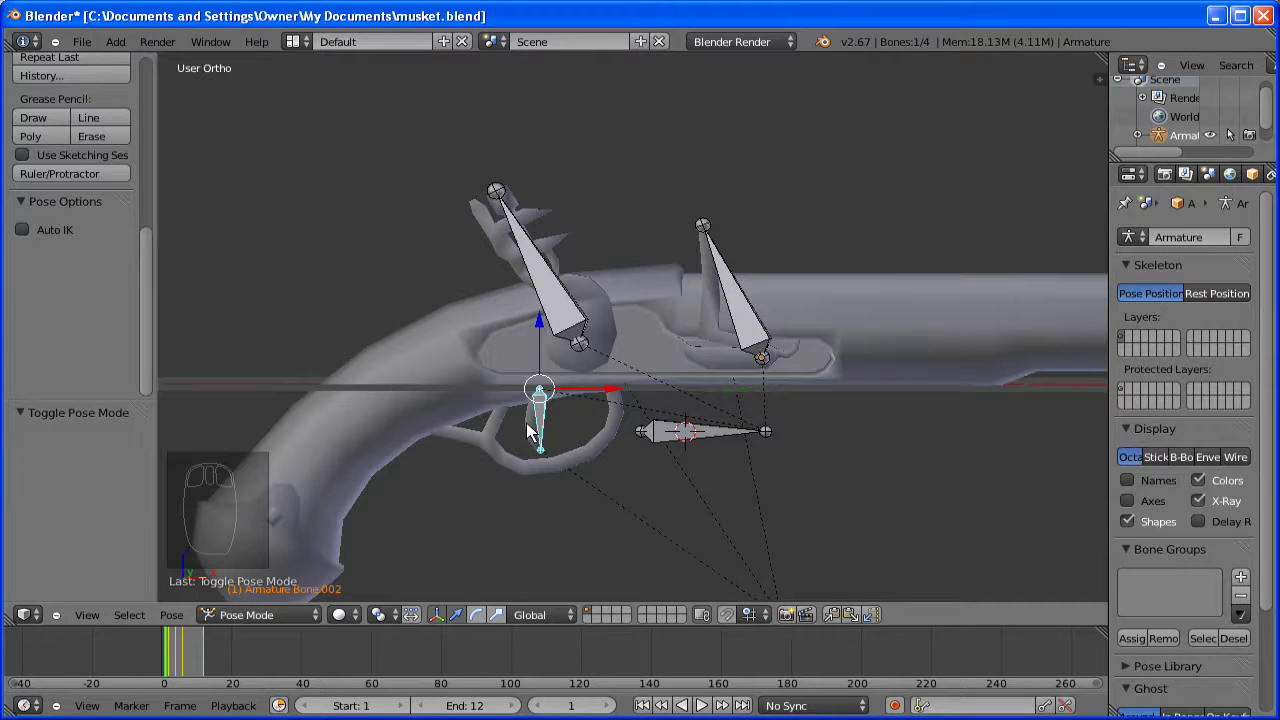
key("Tab")
right_click(531, 436)
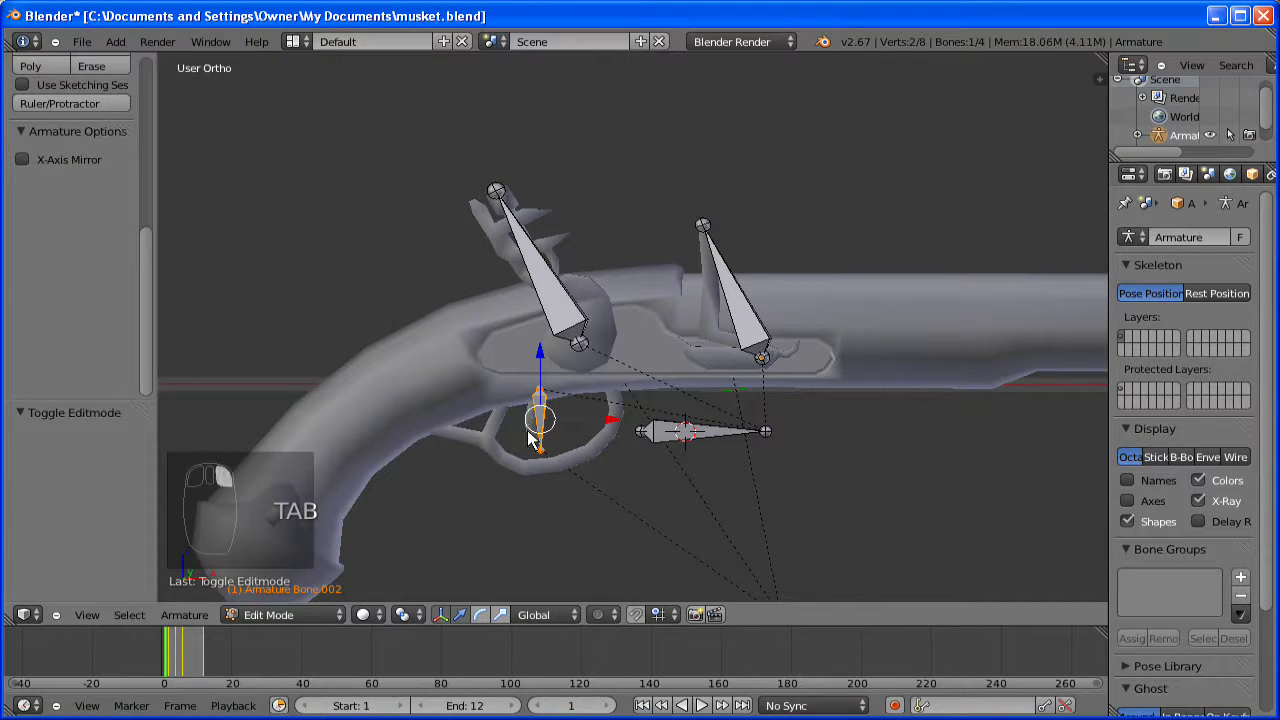
left_click(286, 613)
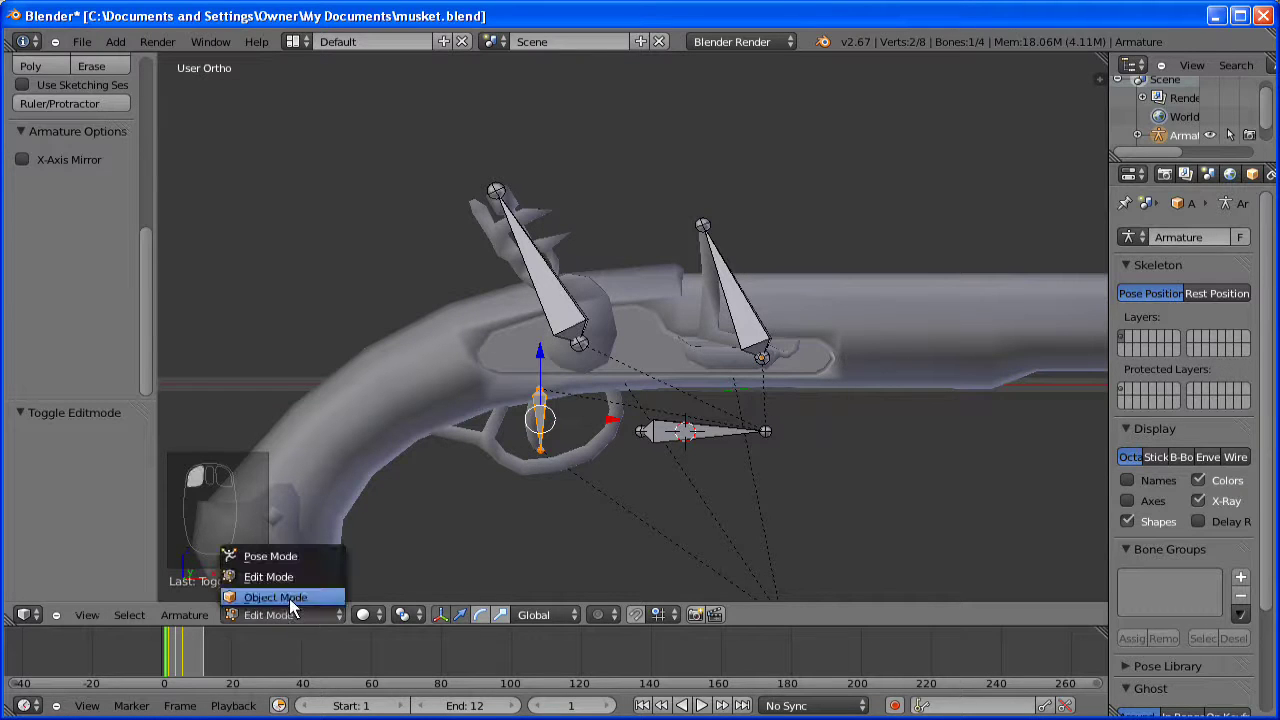
left_click(289, 598)
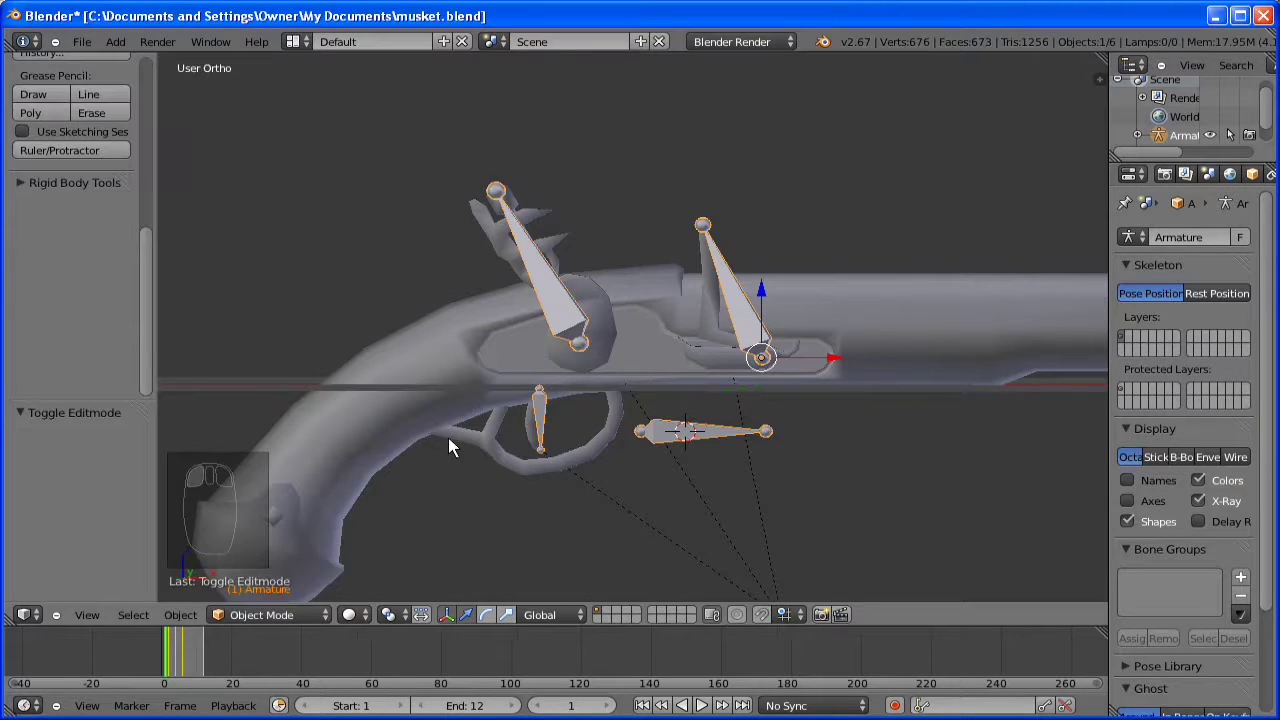
- Clear the parent of the pistol body, with the armature included in the selection, using the Clear Parent option
right_click(524, 429)
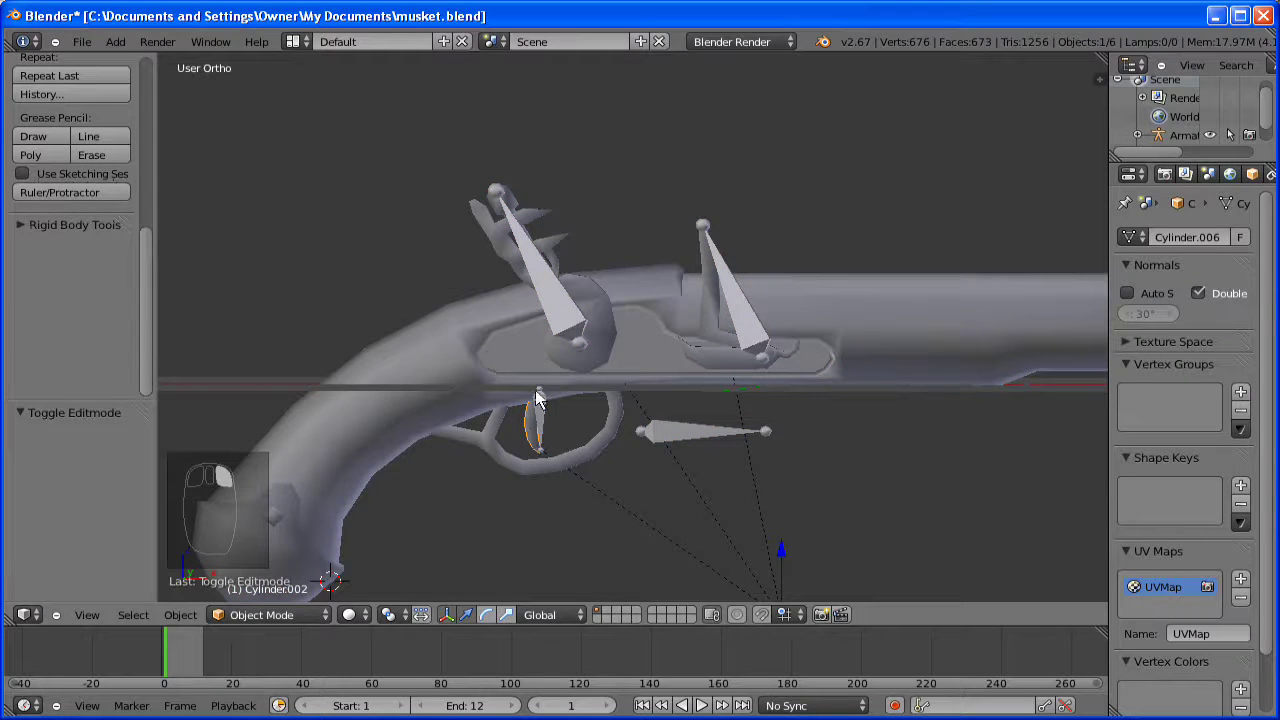
right_click_drag(538, 395, 545, 406)
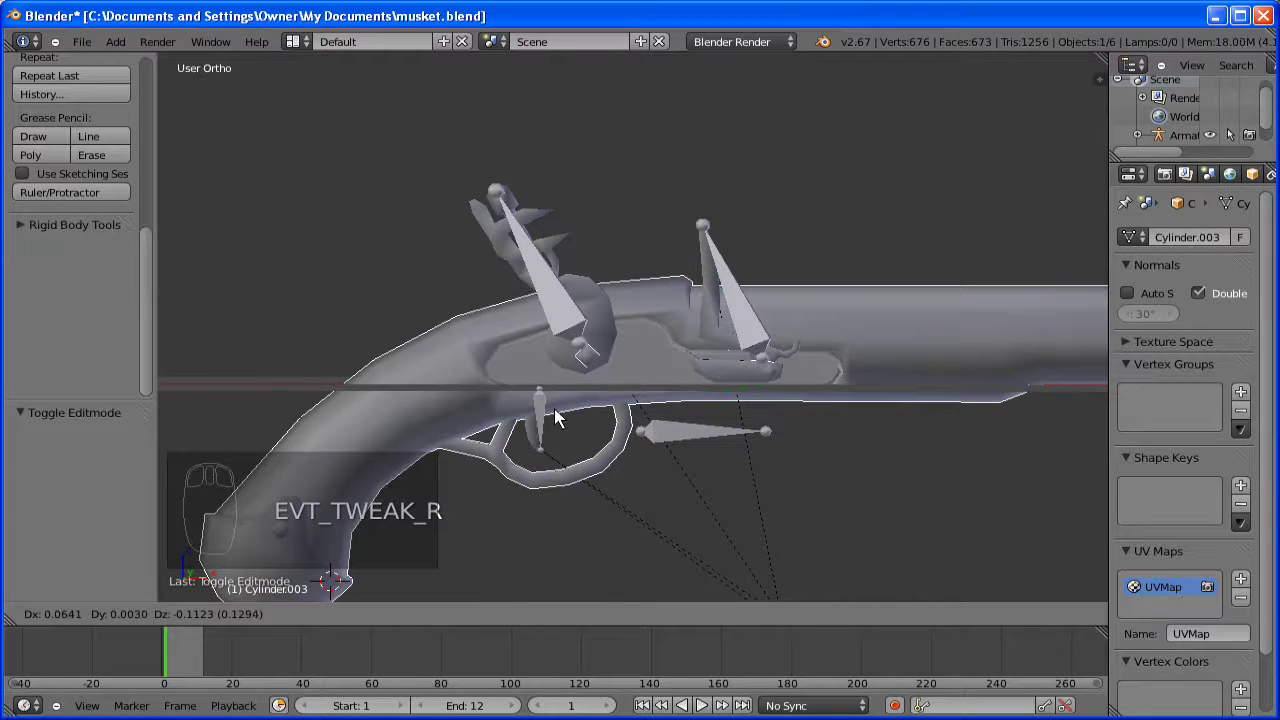
right_click(554, 409)
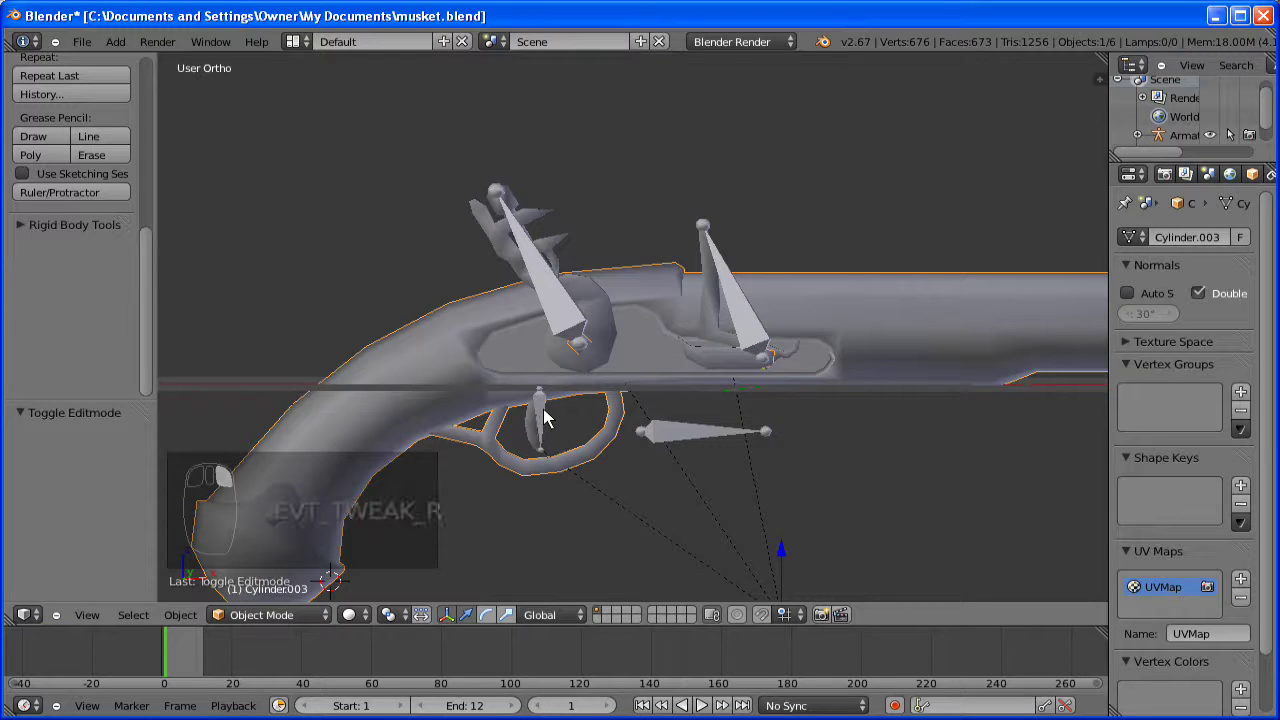
right_click(545, 418, "shift")
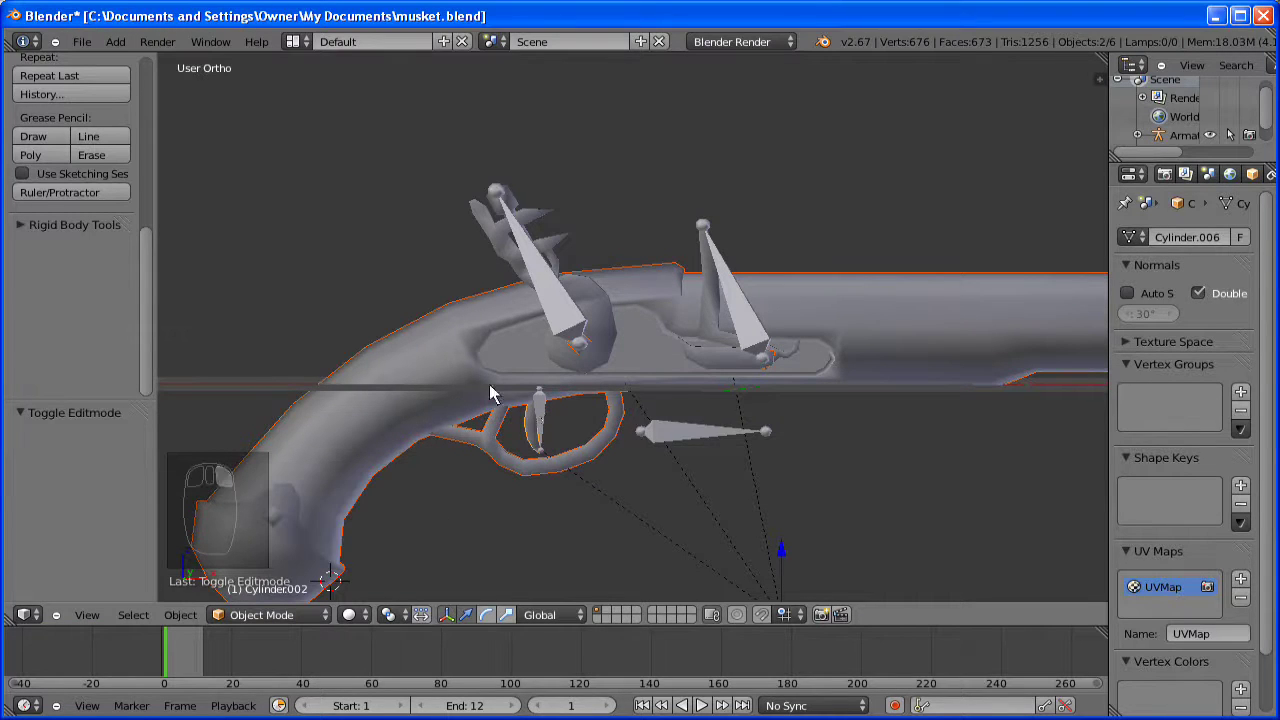
right_click(697, 413, "shift")
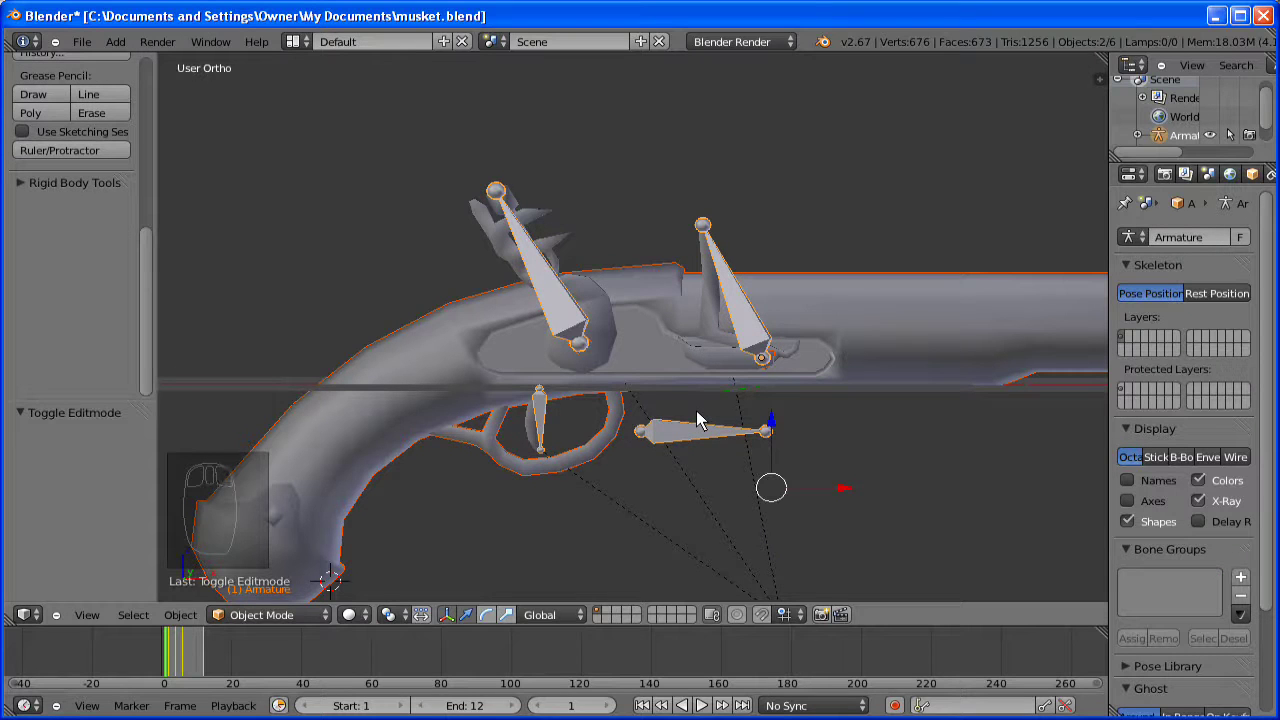
key("alt+p")
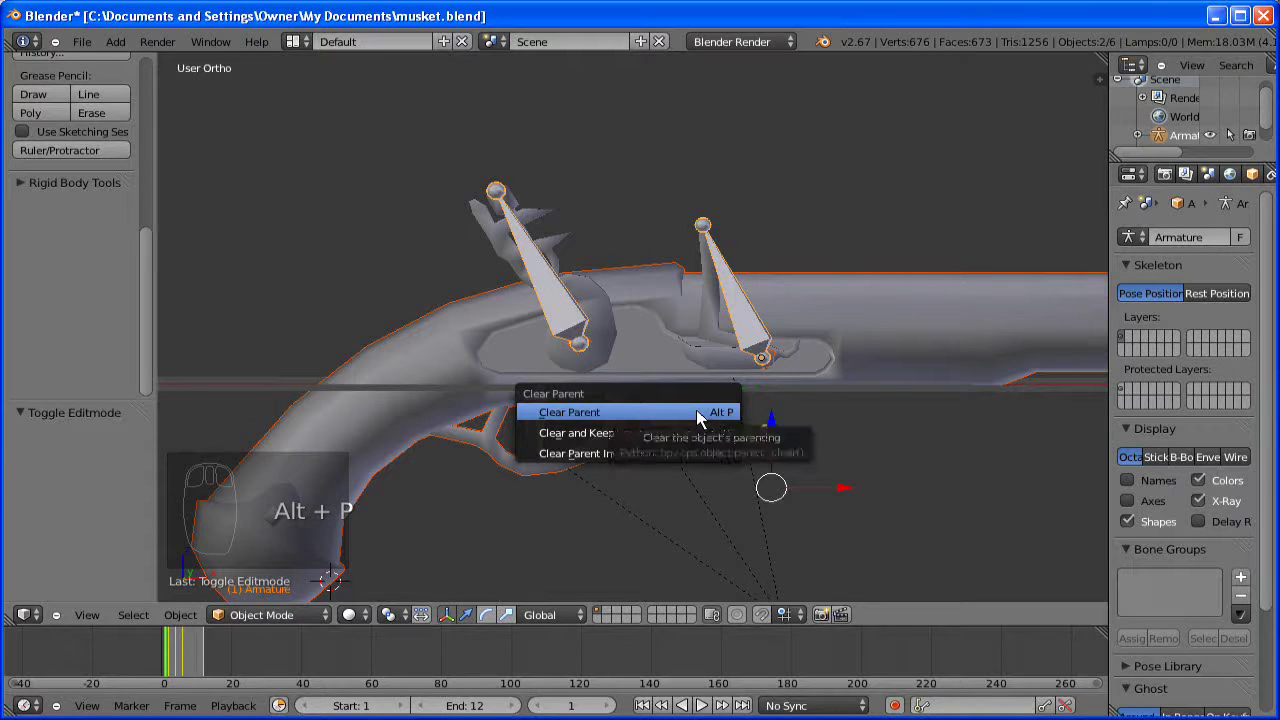
left_click(610, 411)
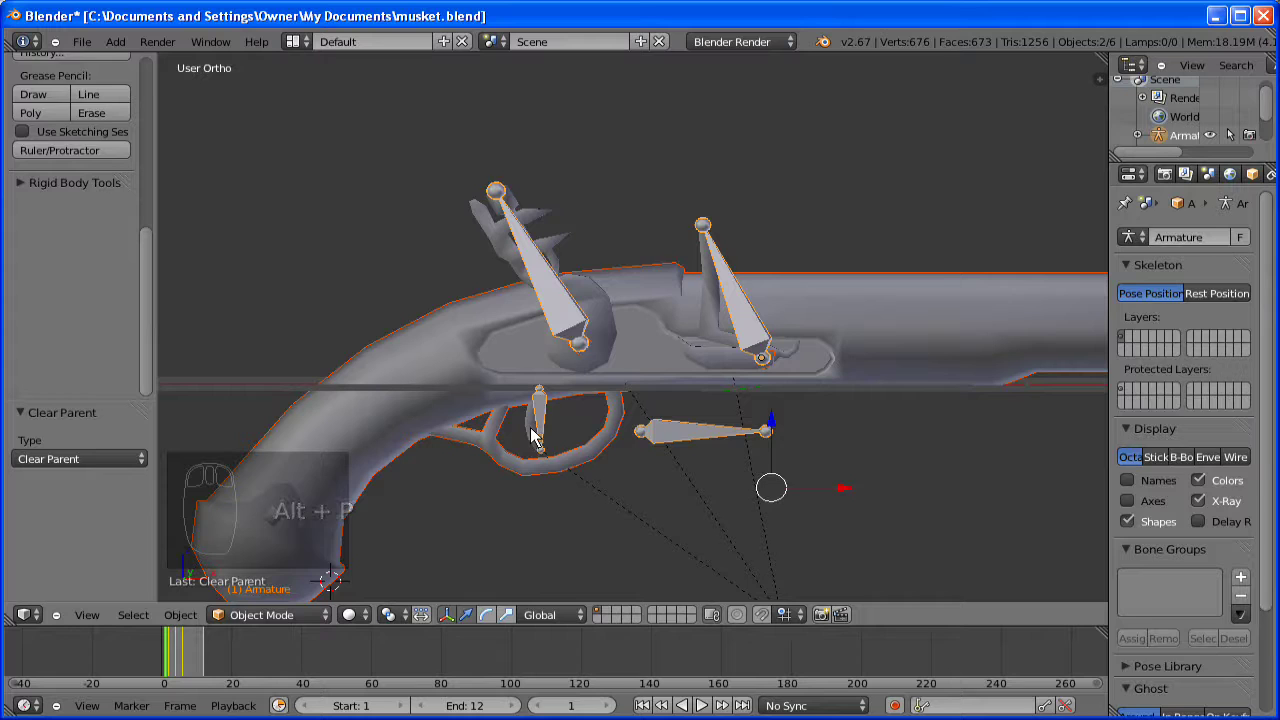
- Parent the trigger object to the small trigger bone again using the Bone option, and return to Object Mode
right_click(538, 425)
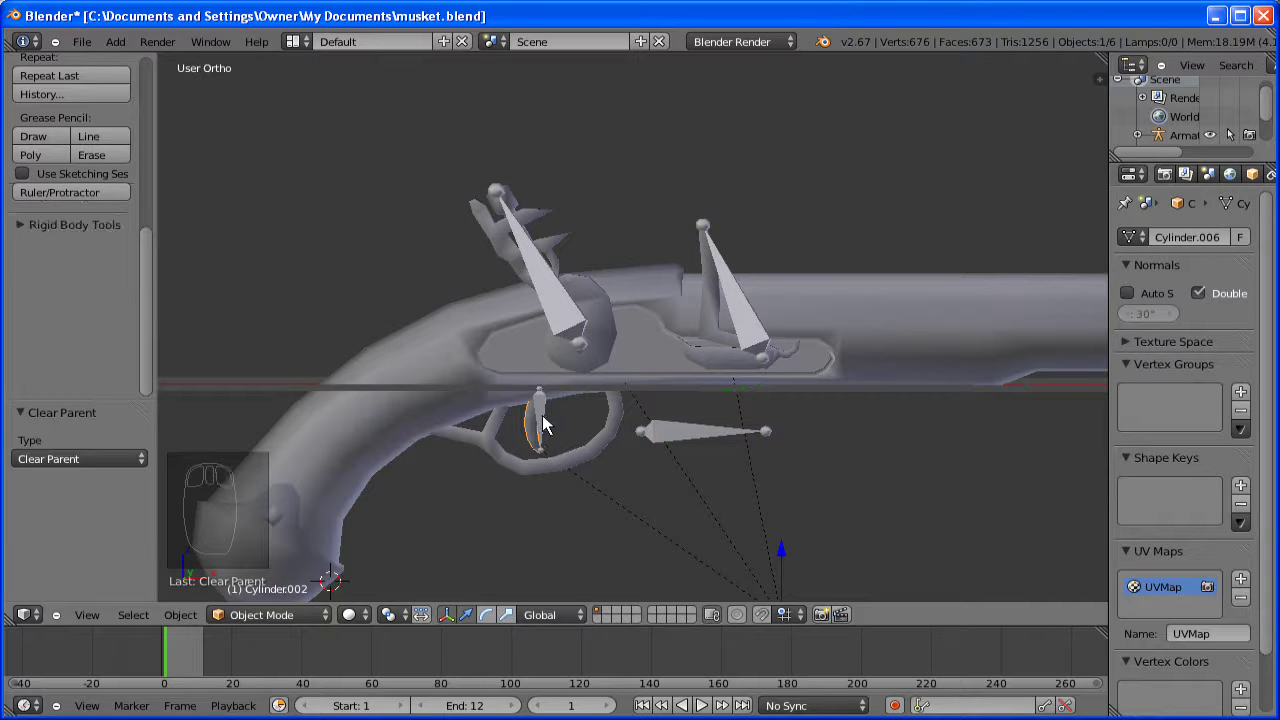
right_click(541, 425, "shift")
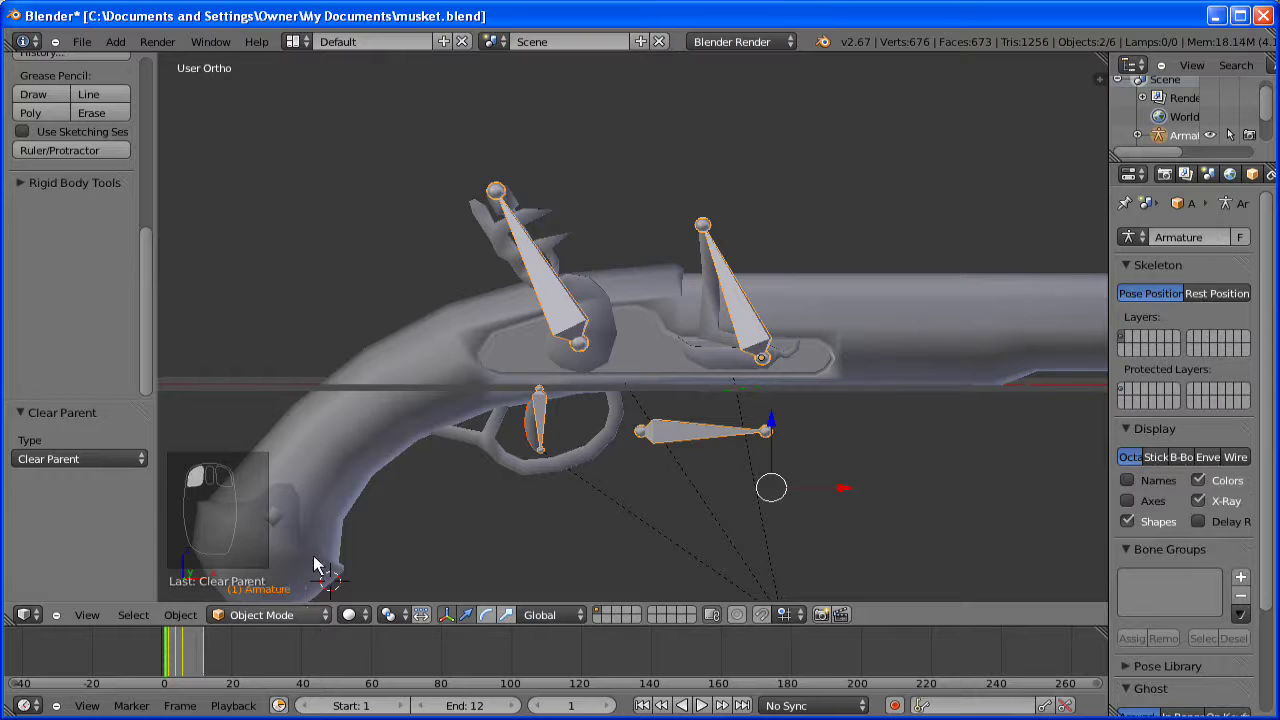
left_click(318, 614)
left_click(308, 561)
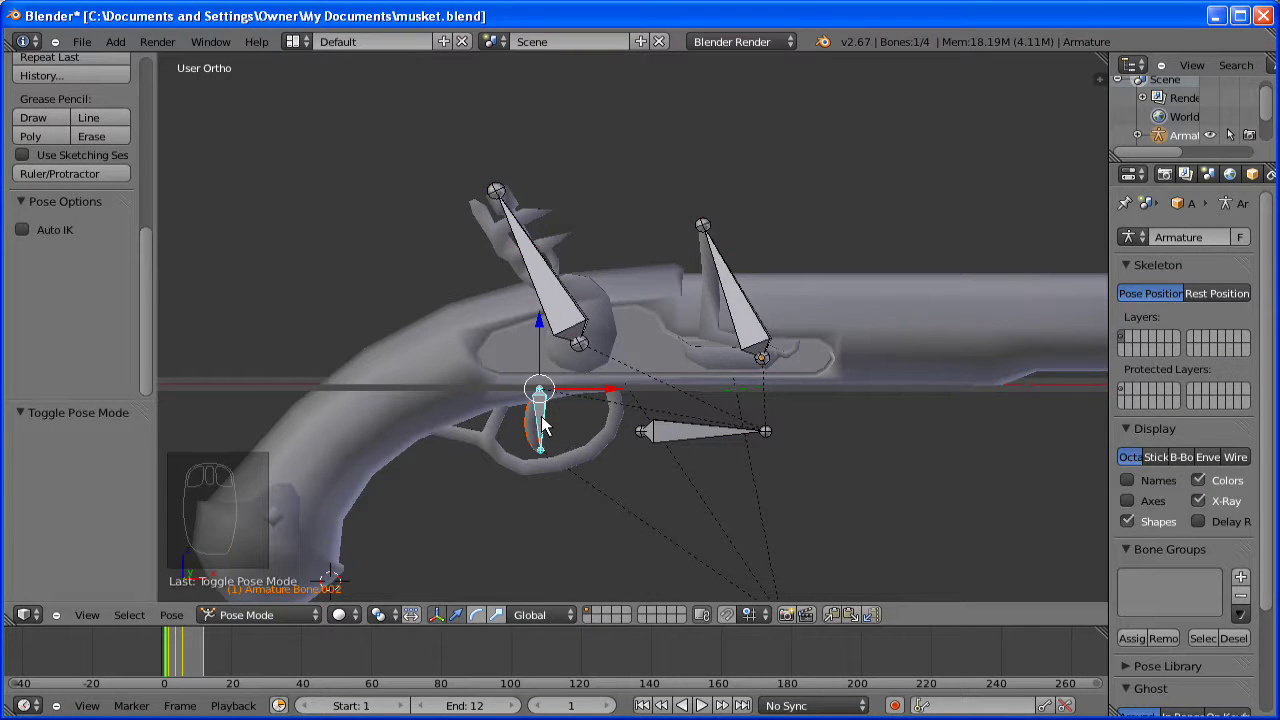
key("ctrl+p")
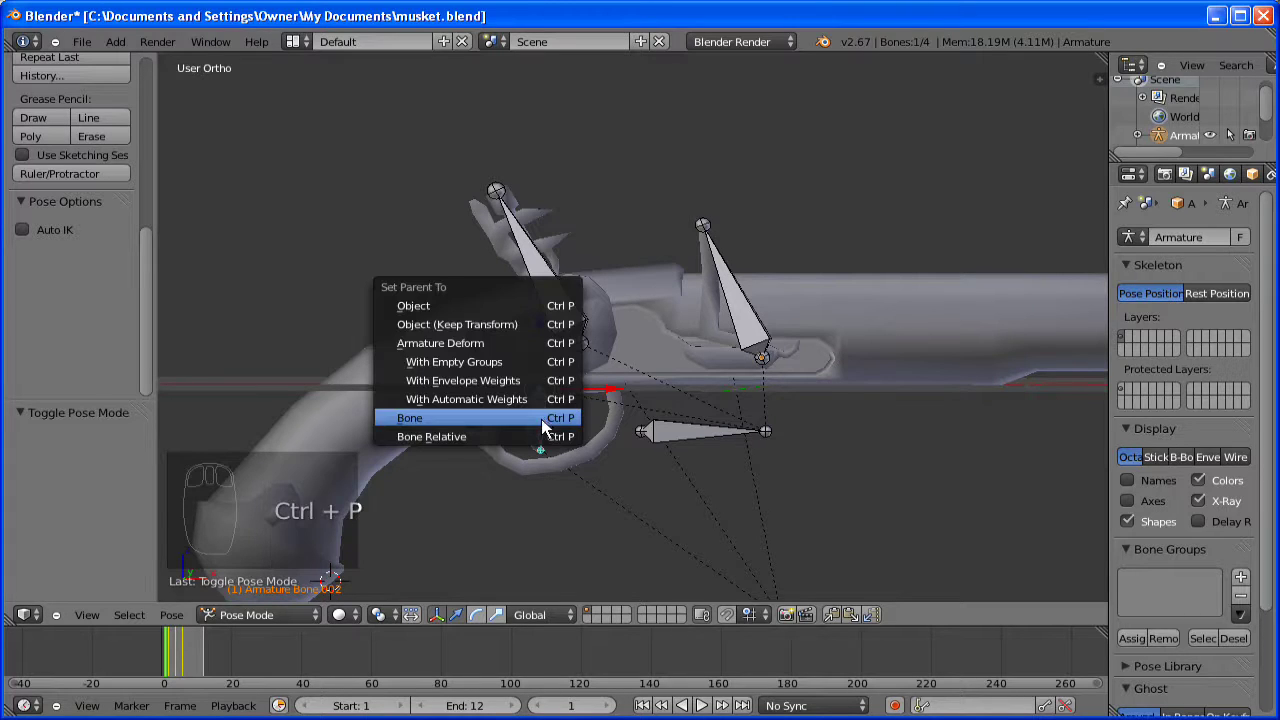
left_click(542, 419)
left_click(288, 611)
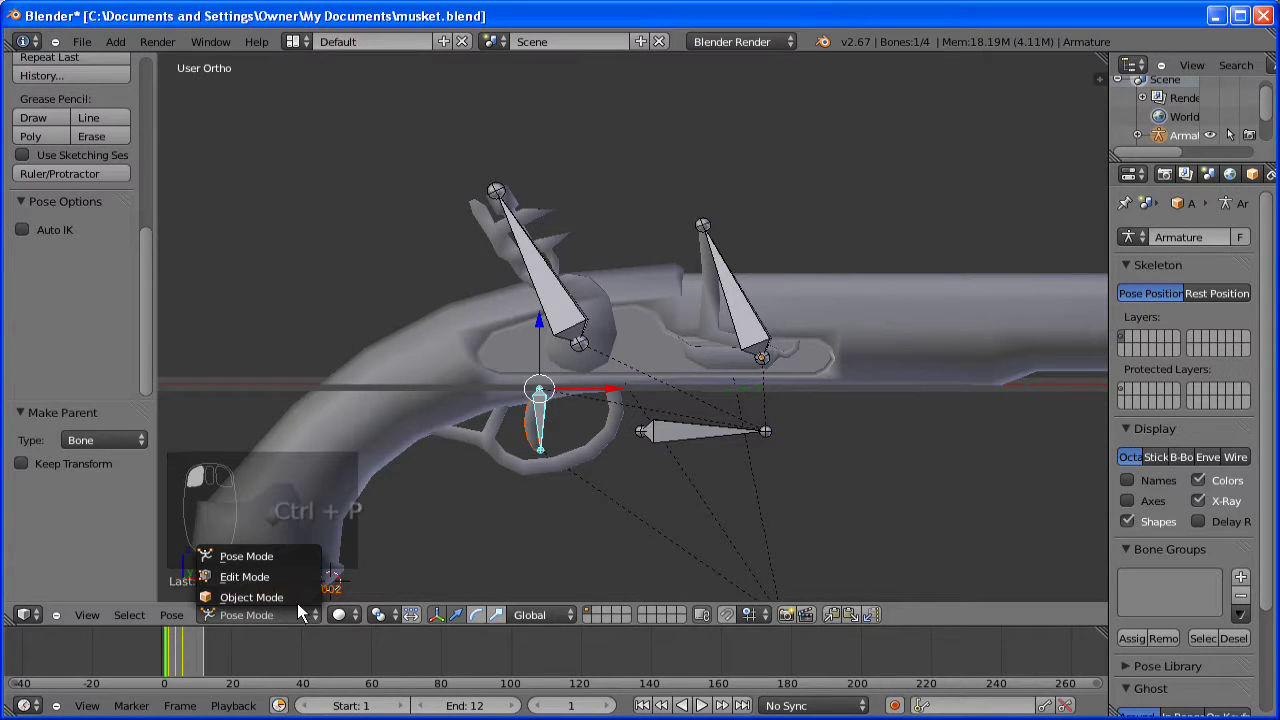
left_click(302, 598)
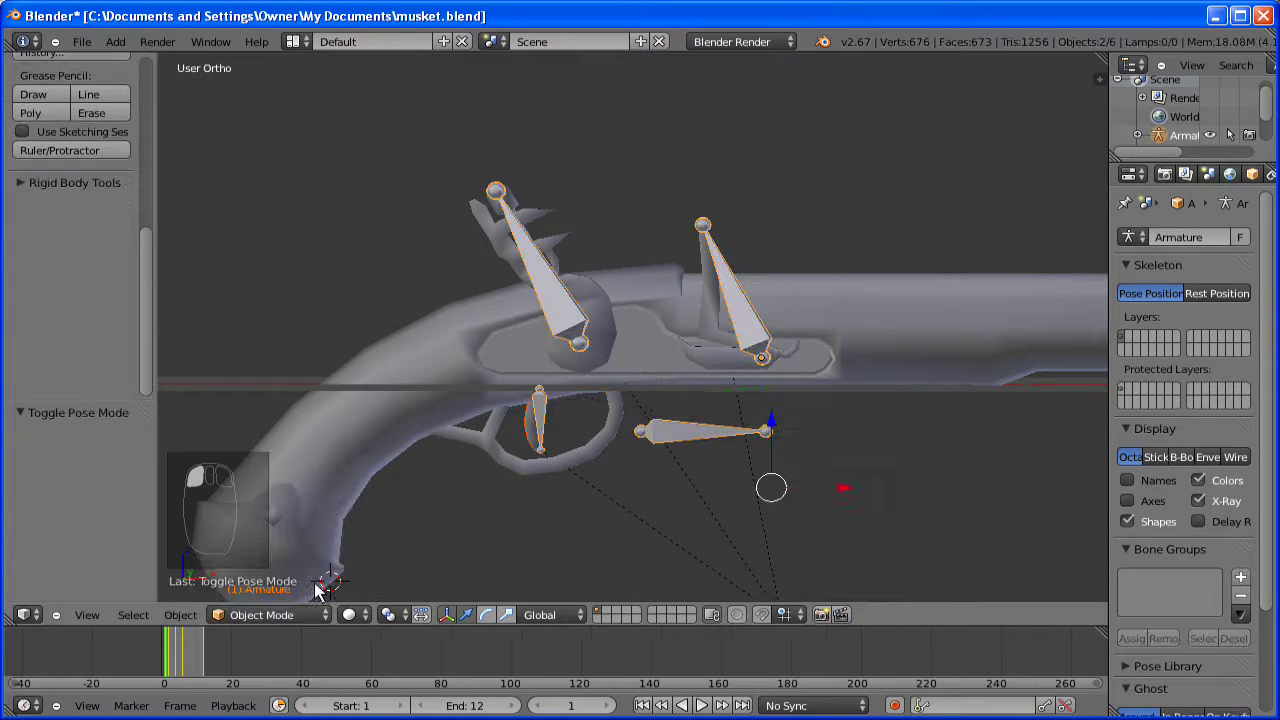
- Parent the pistol body to the horizontal bone below the lock in Pose Mode, using the Bone option
right_click(386, 416)
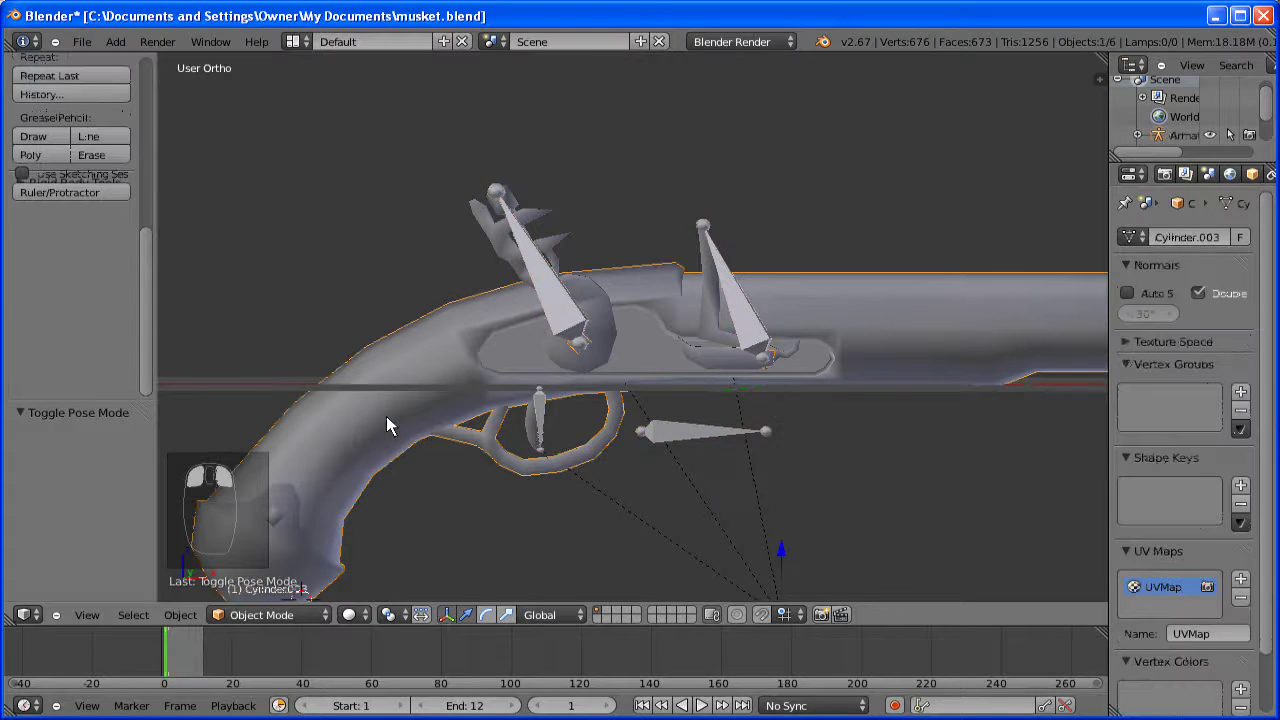
right_click(673, 434, "shift")
left_click(311, 614)
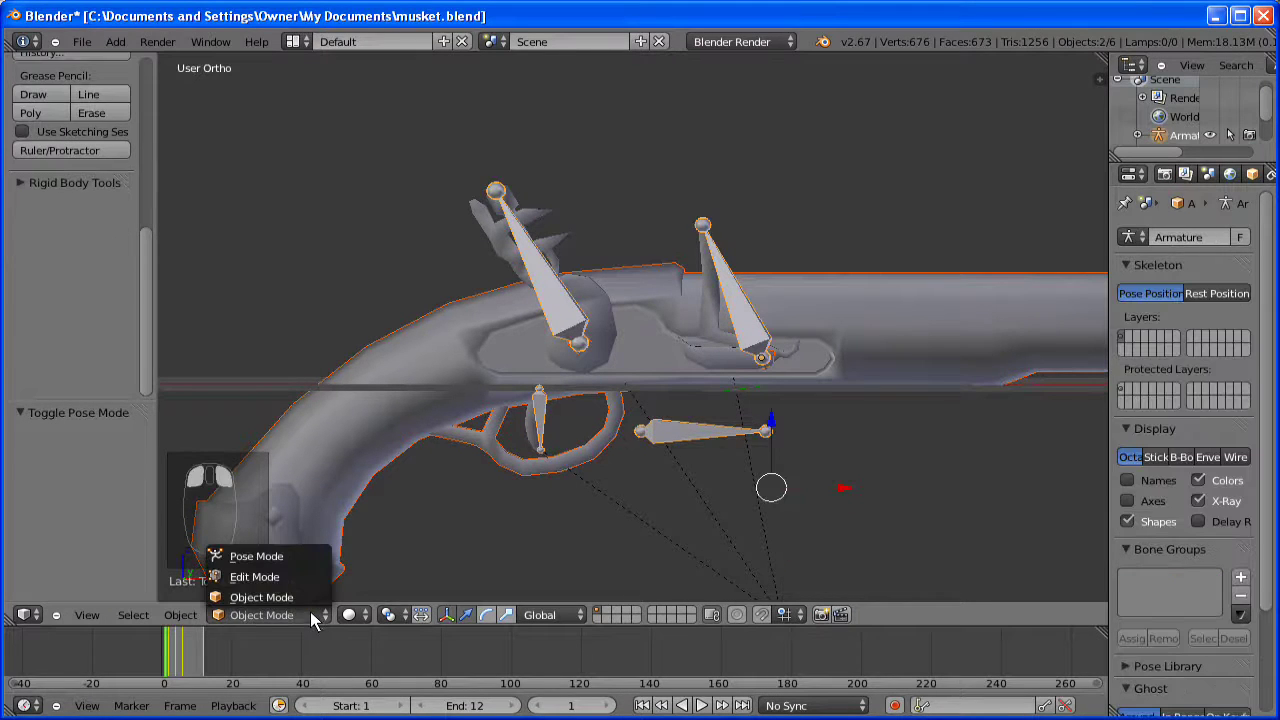
left_click(315, 557)
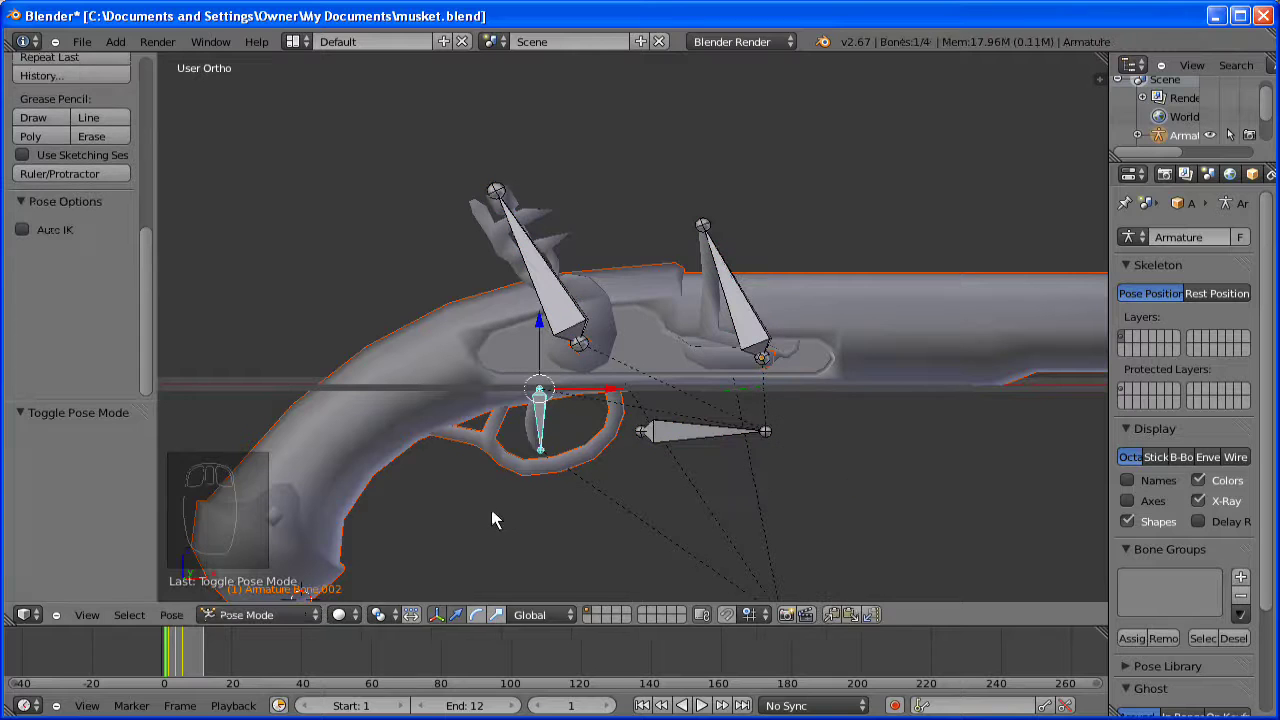
right_click(752, 480)
key("ctrl+p")
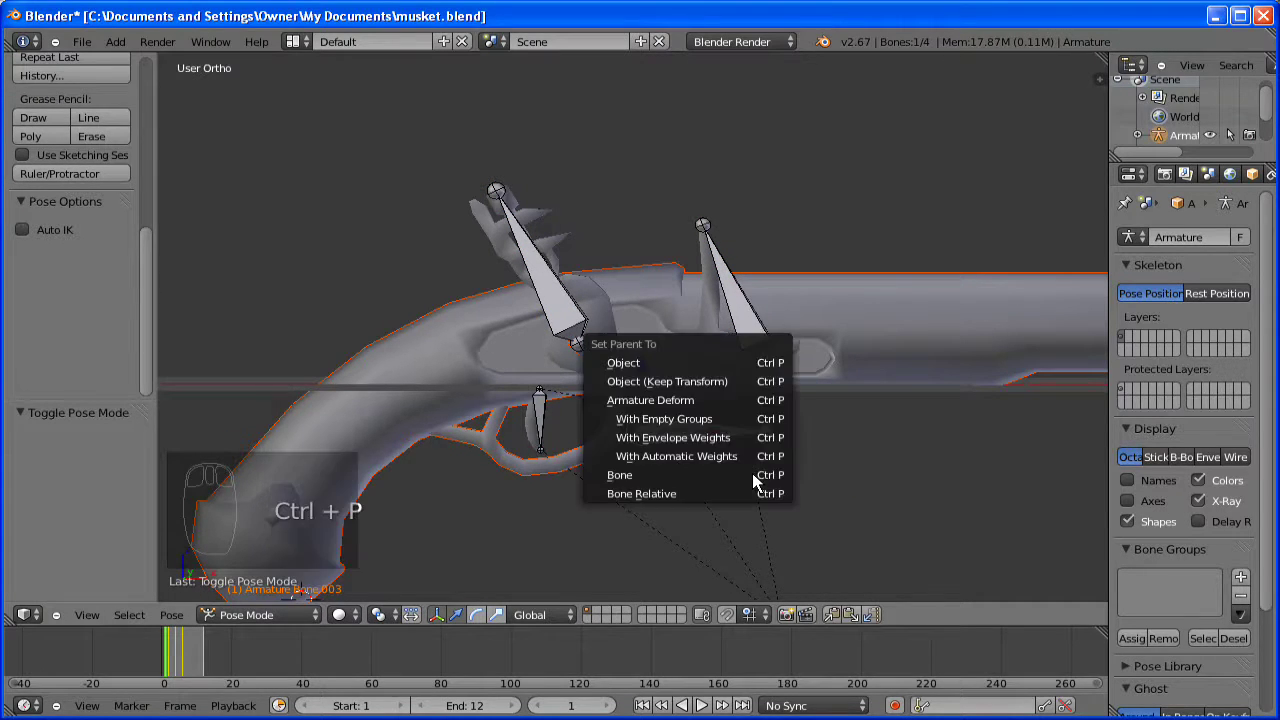
left_click(743, 475)
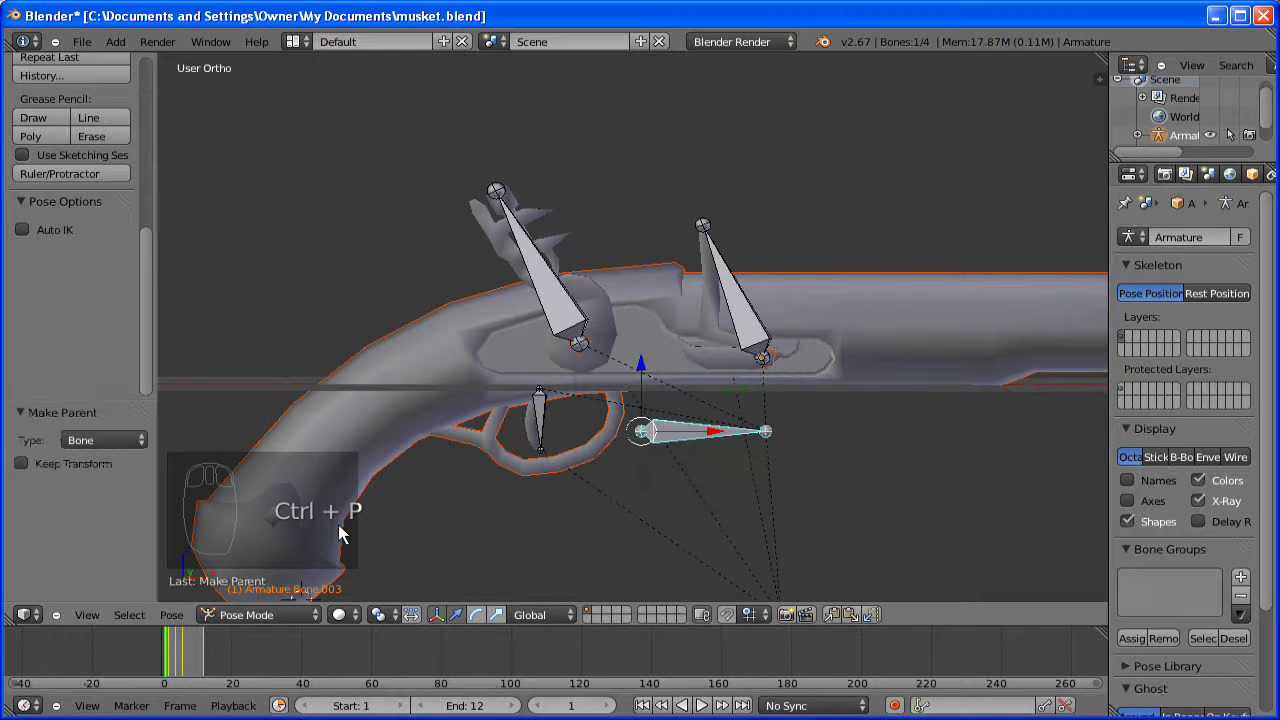
- Return the armature to Object Mode and play the 12-frame firing animation to check how the pistol parts move
left_click(252, 617)
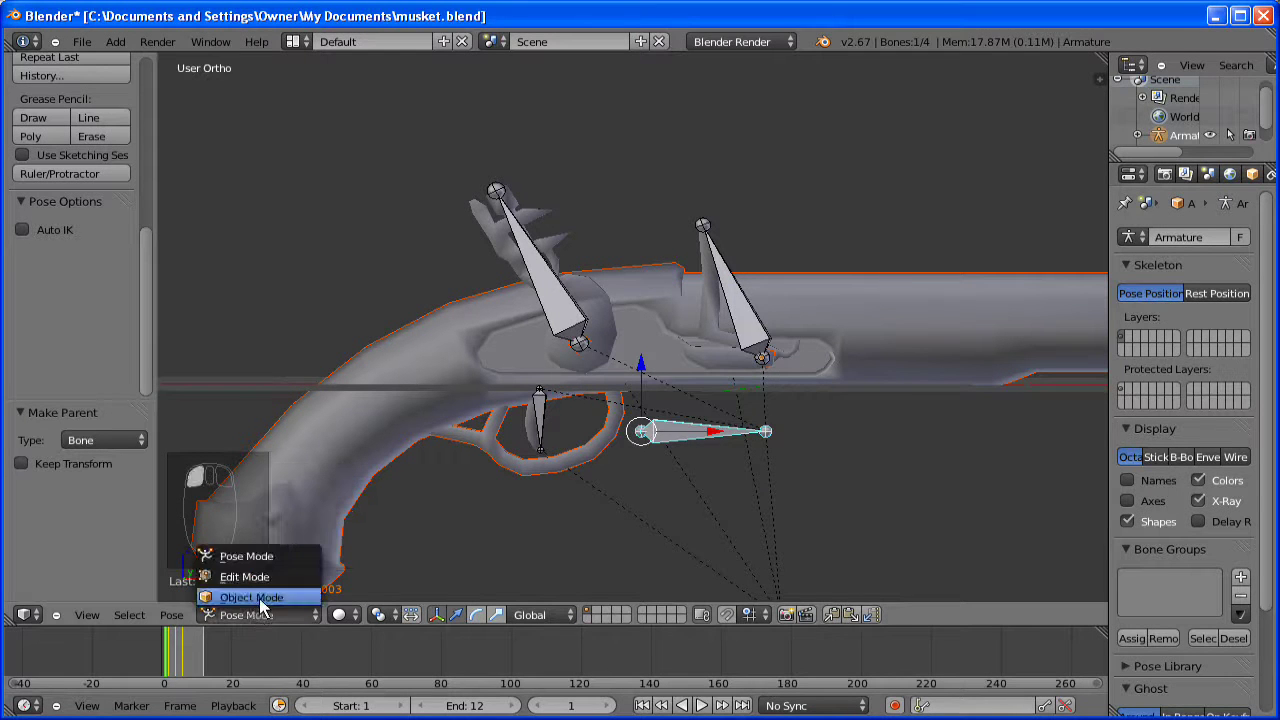
left_click(255, 598)
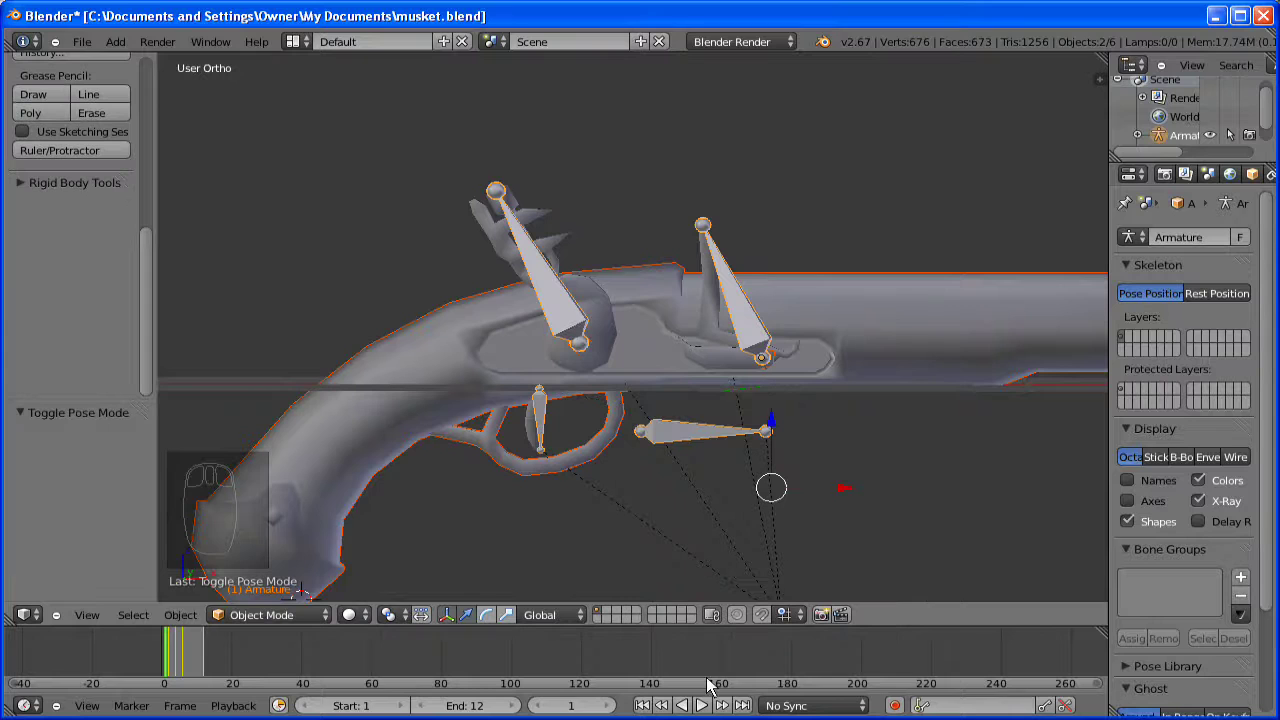
left_click(710, 705)
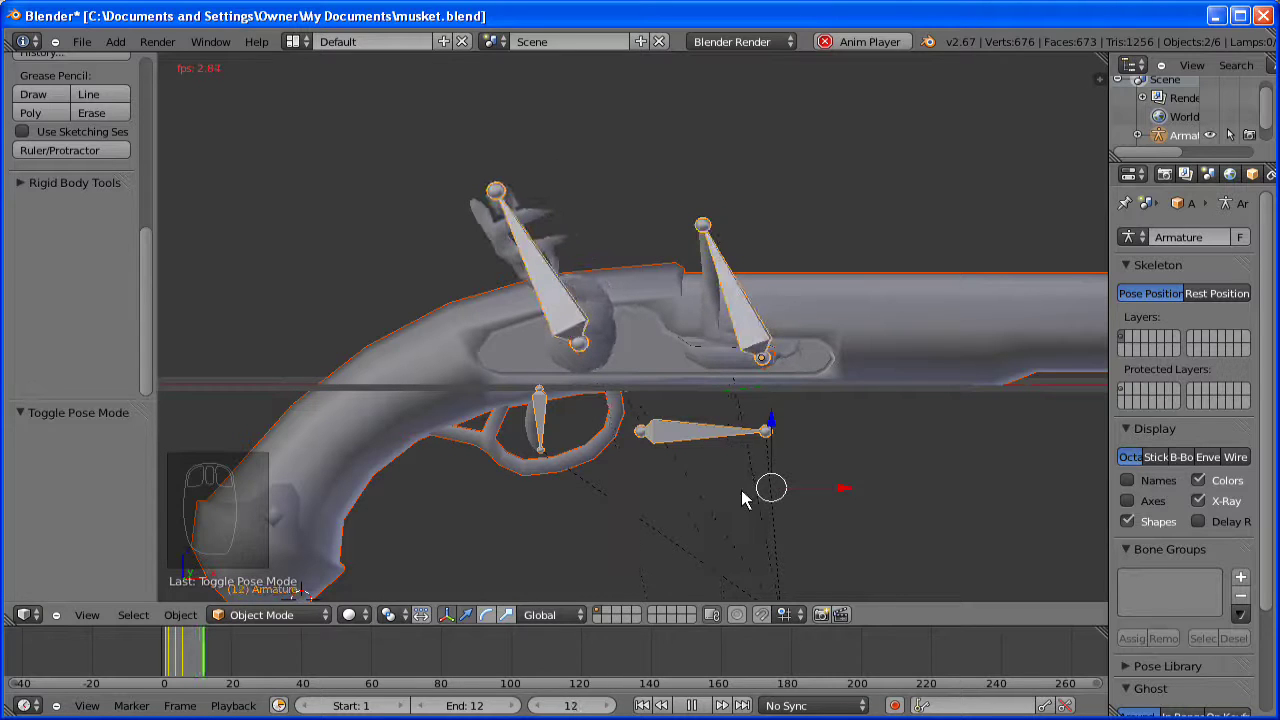
middle_click_drag(757, 520, 773, 525)
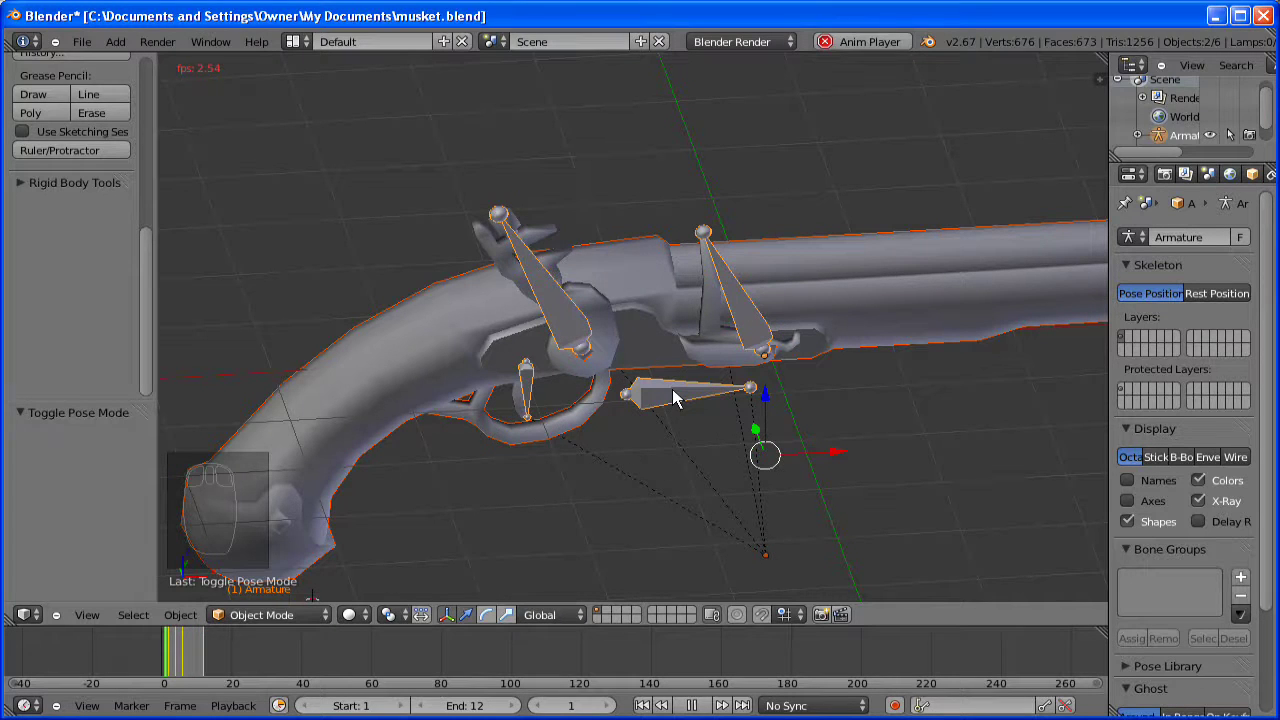
- Test-move the horizontal body bone in Pose Mode during playback, cancel the move, stop the animation, and select the hammer bone in Edit Mode
left_click(234, 620)
left_click(274, 562)
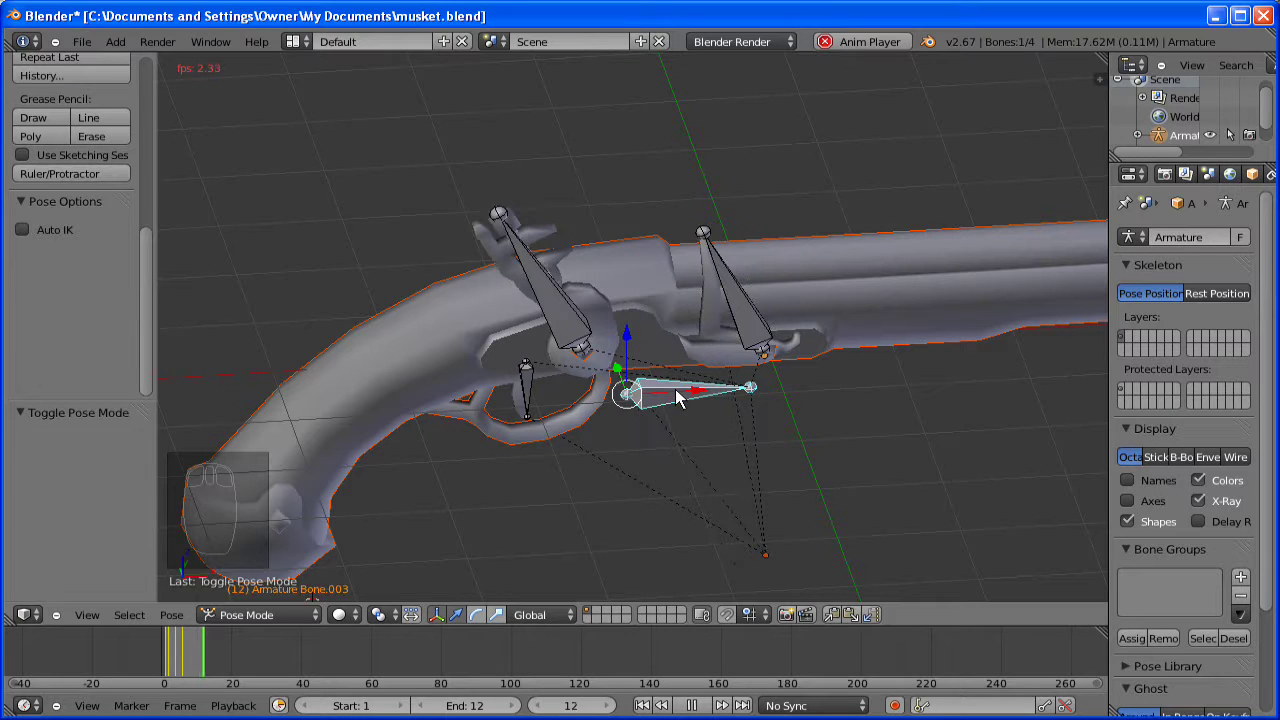
key("g")
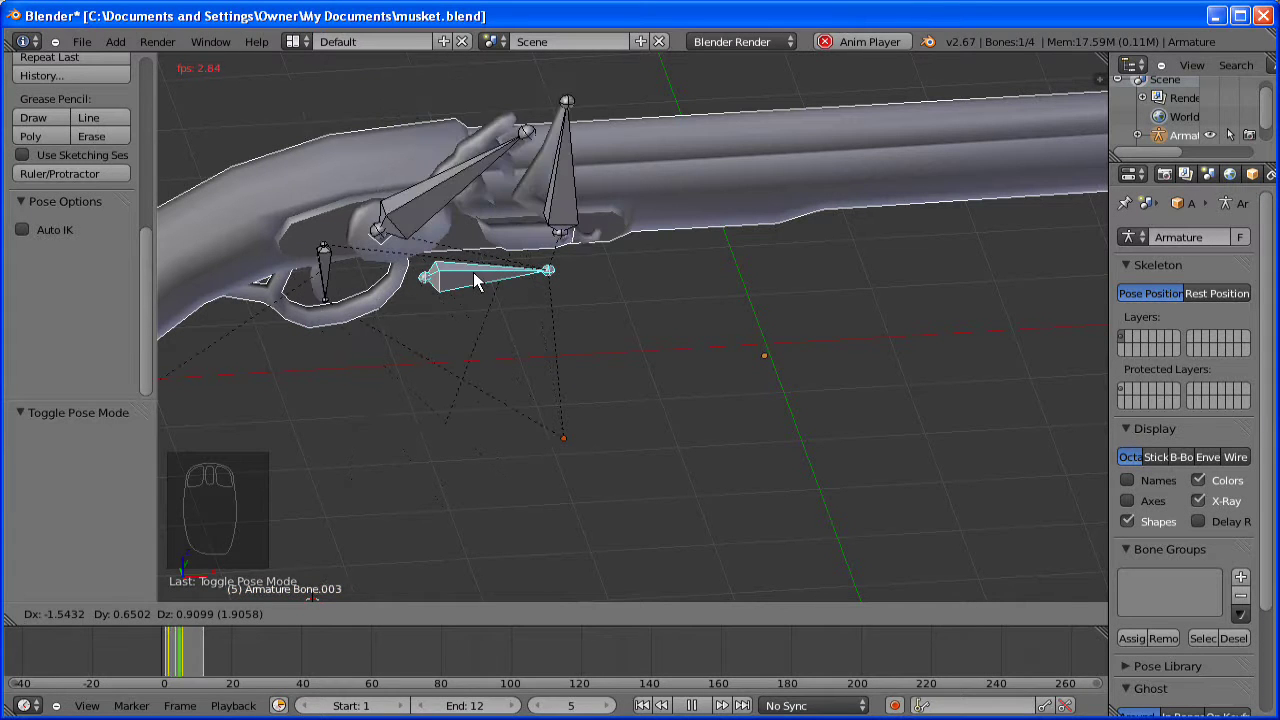
key("Escape")
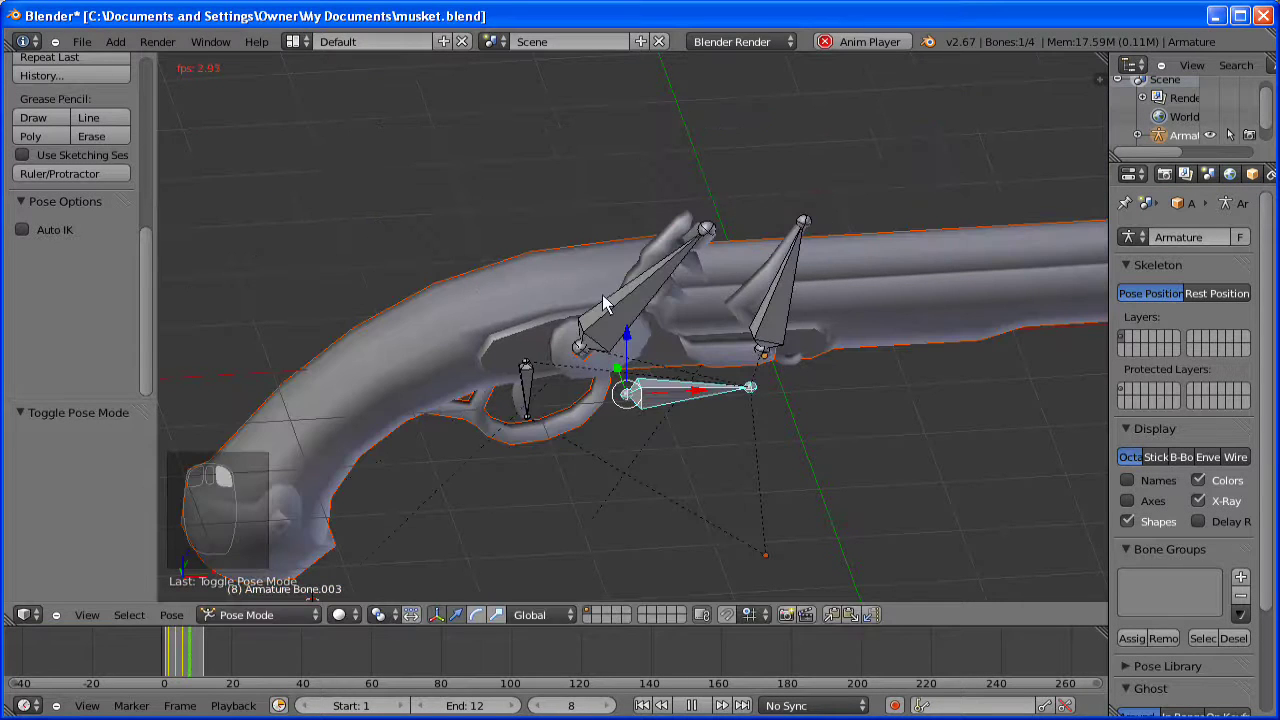
key("Tab")
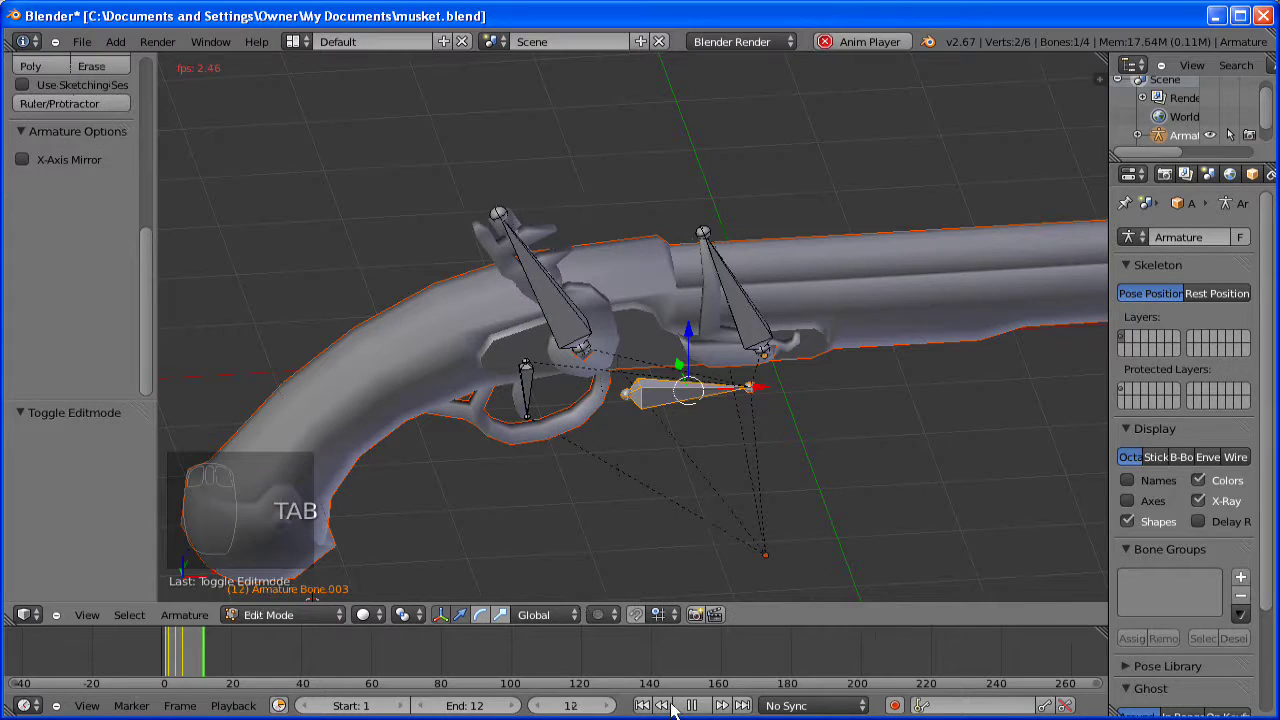
left_click(690, 706)
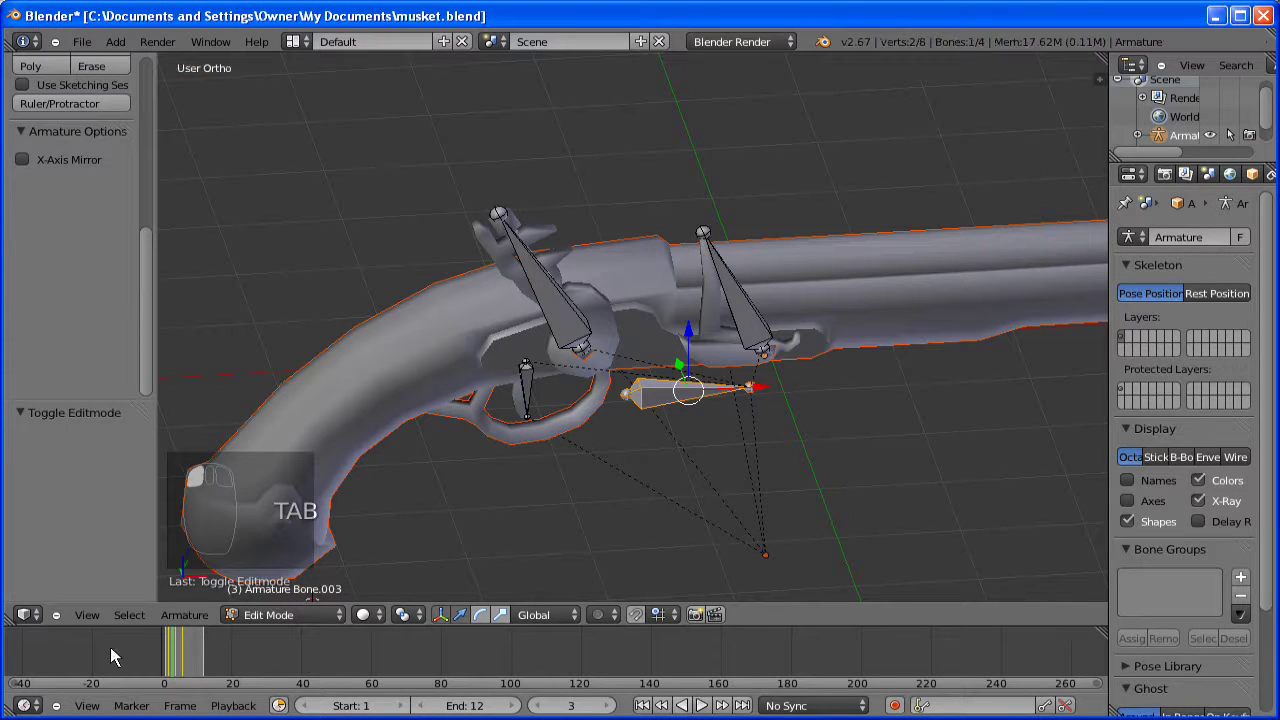
right_click(535, 291)
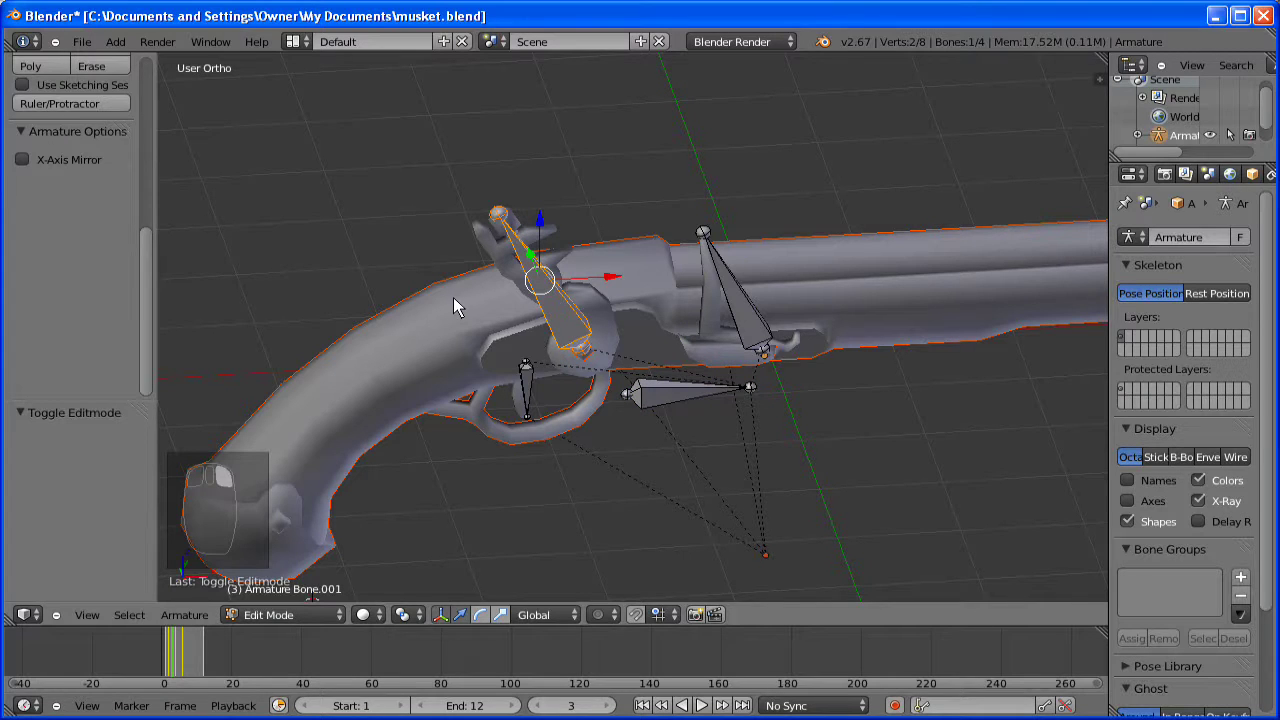
- Change the 3D viewport to a UV/Image Editor and split it vertically, with a 3D View in the second half
left_click(26, 617)
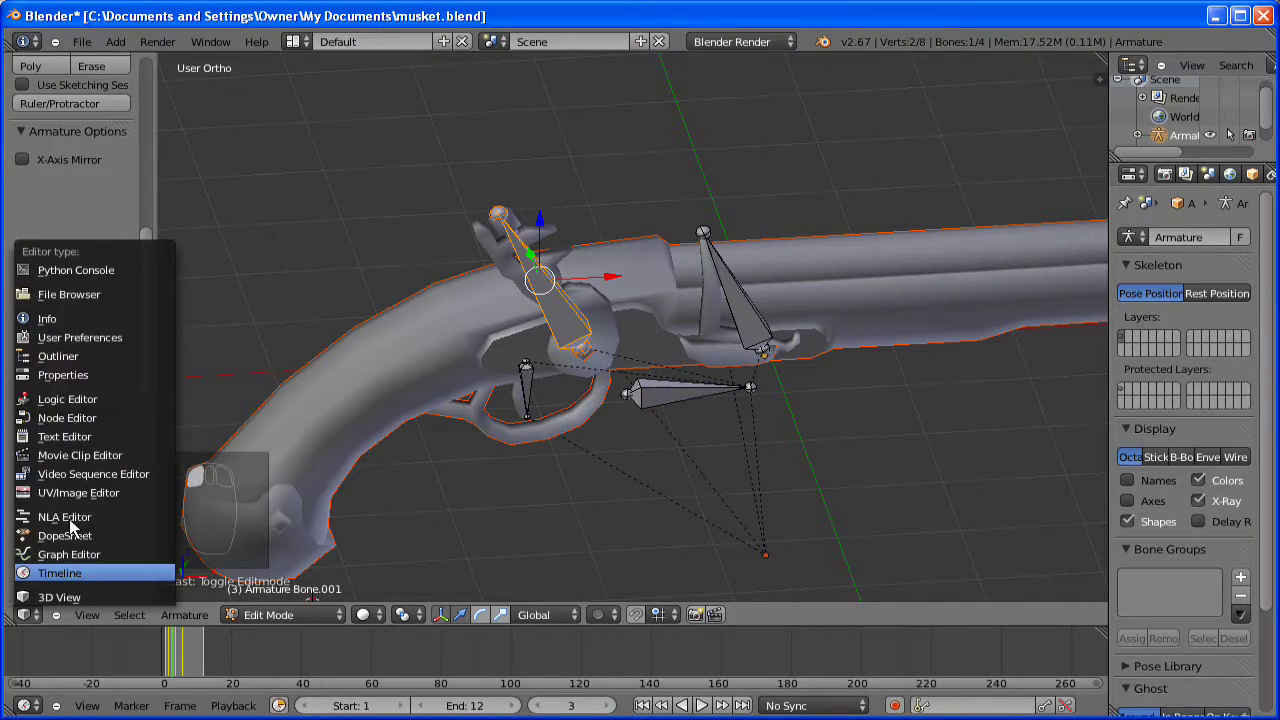
left_click(71, 492)
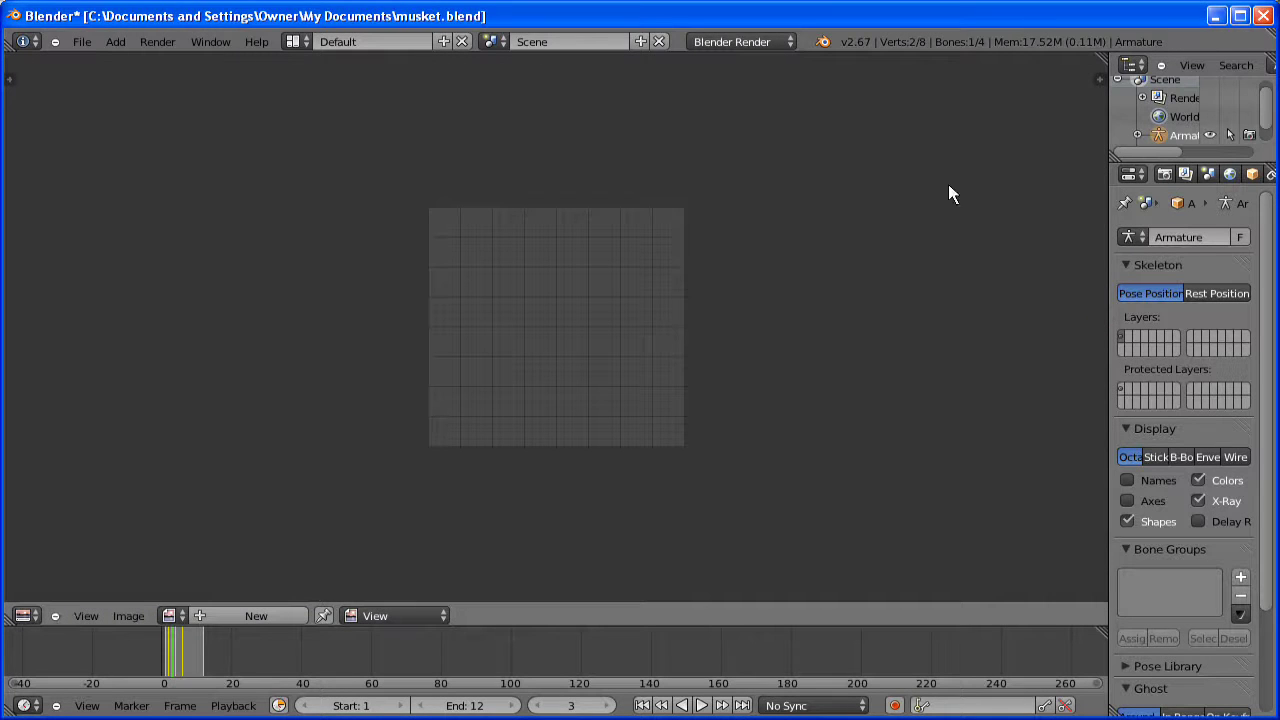
left_click_drag(1102, 54, 668, 440)
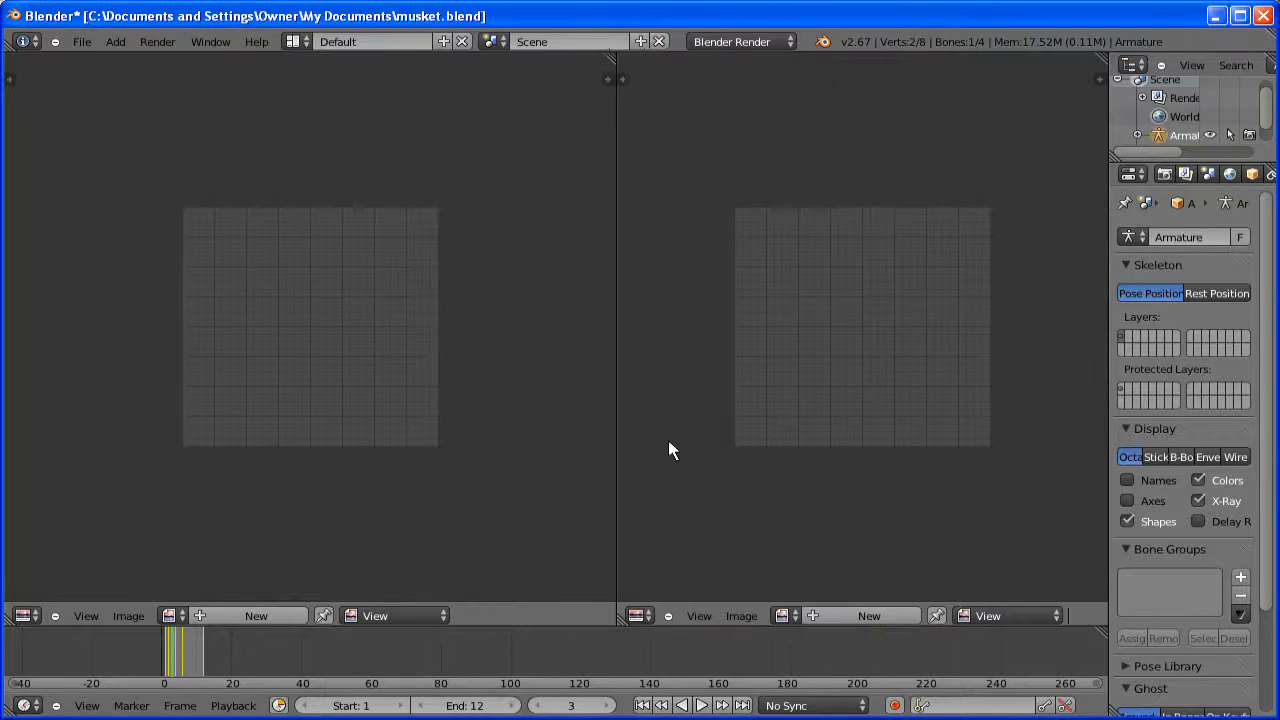
left_click(638, 615)
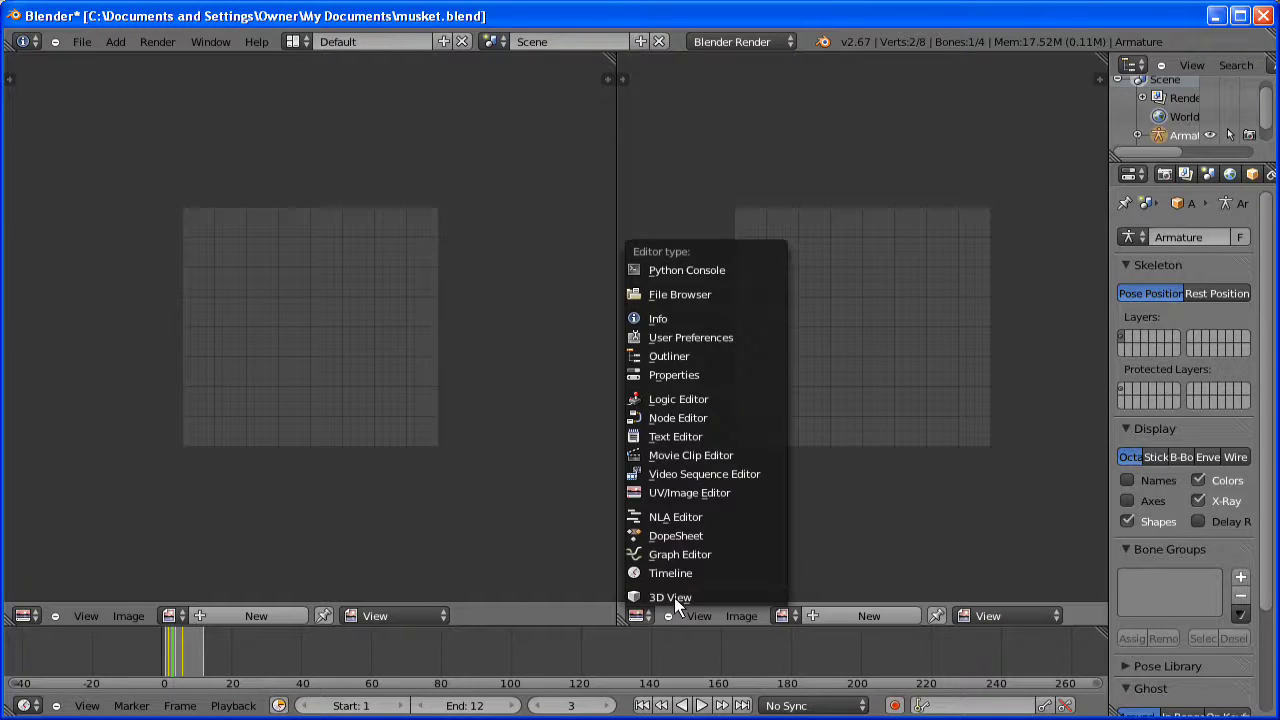
left_click(674, 597)
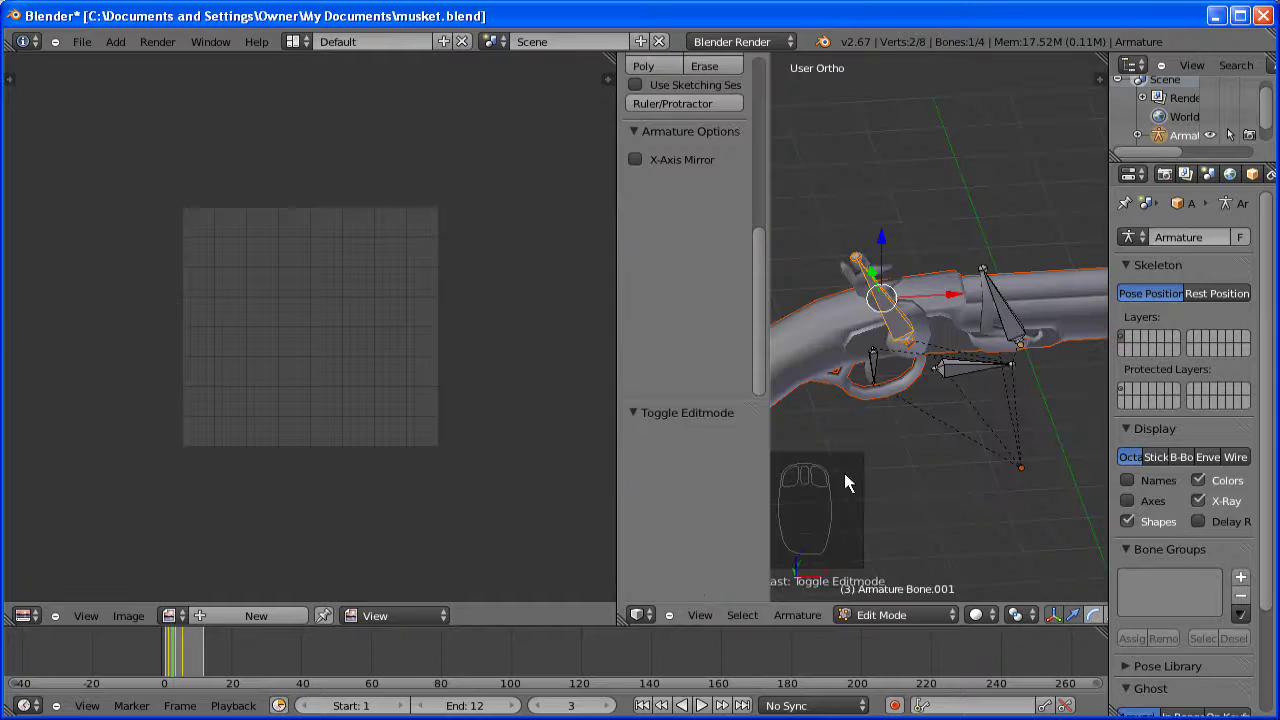
- Leave armature editing and open the pistol body in Edit Mode with all vertices selected to examine its whole UV layout
right_click(842, 345)
left_click(922, 617)
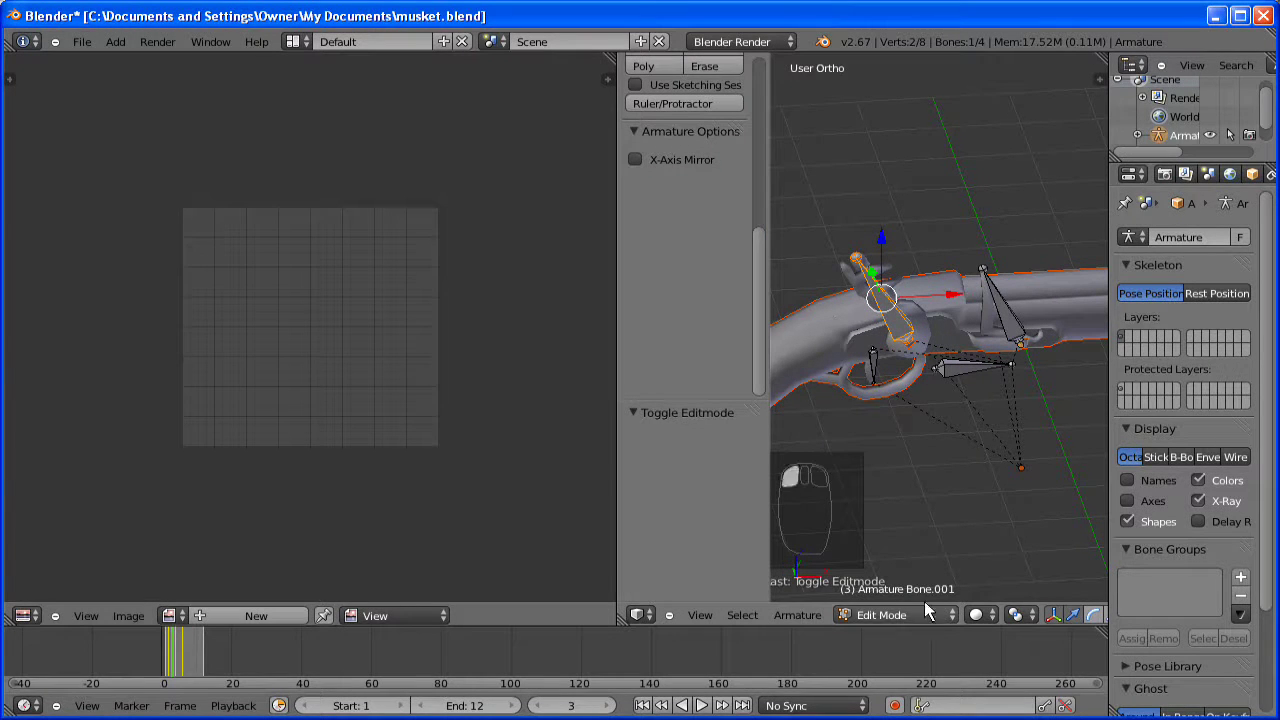
left_click(900, 595)
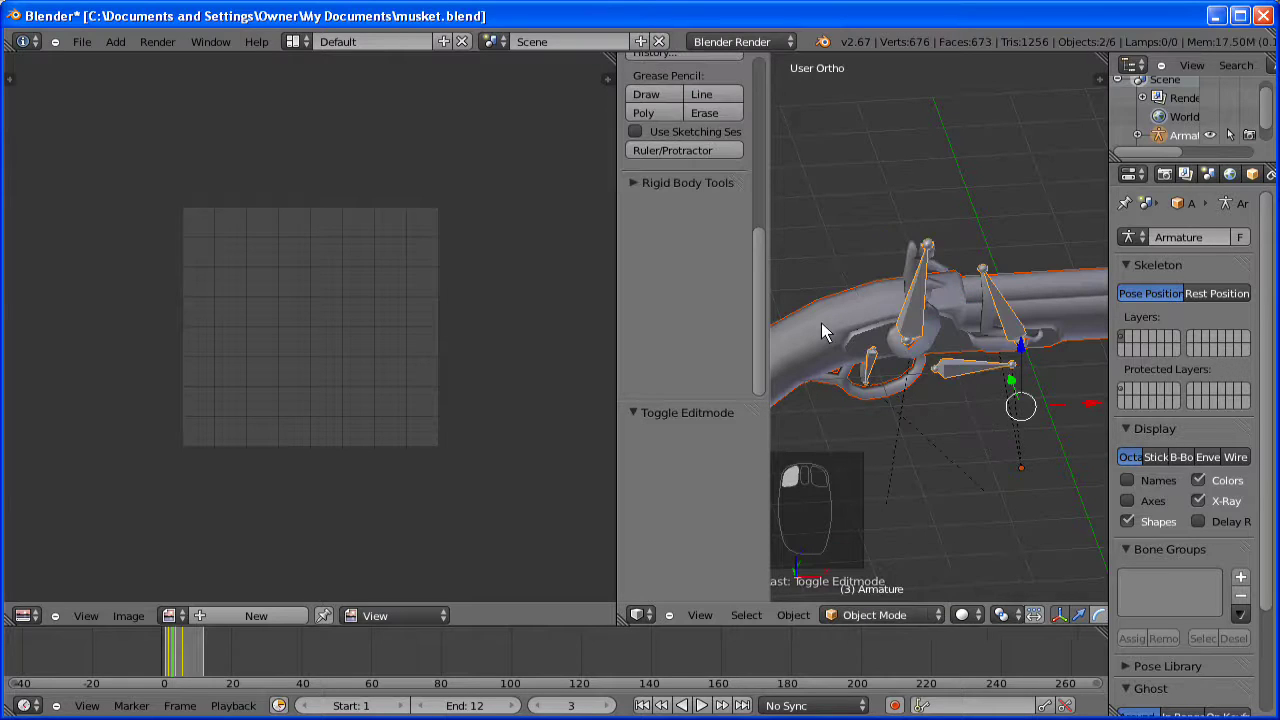
right_click(821, 322)
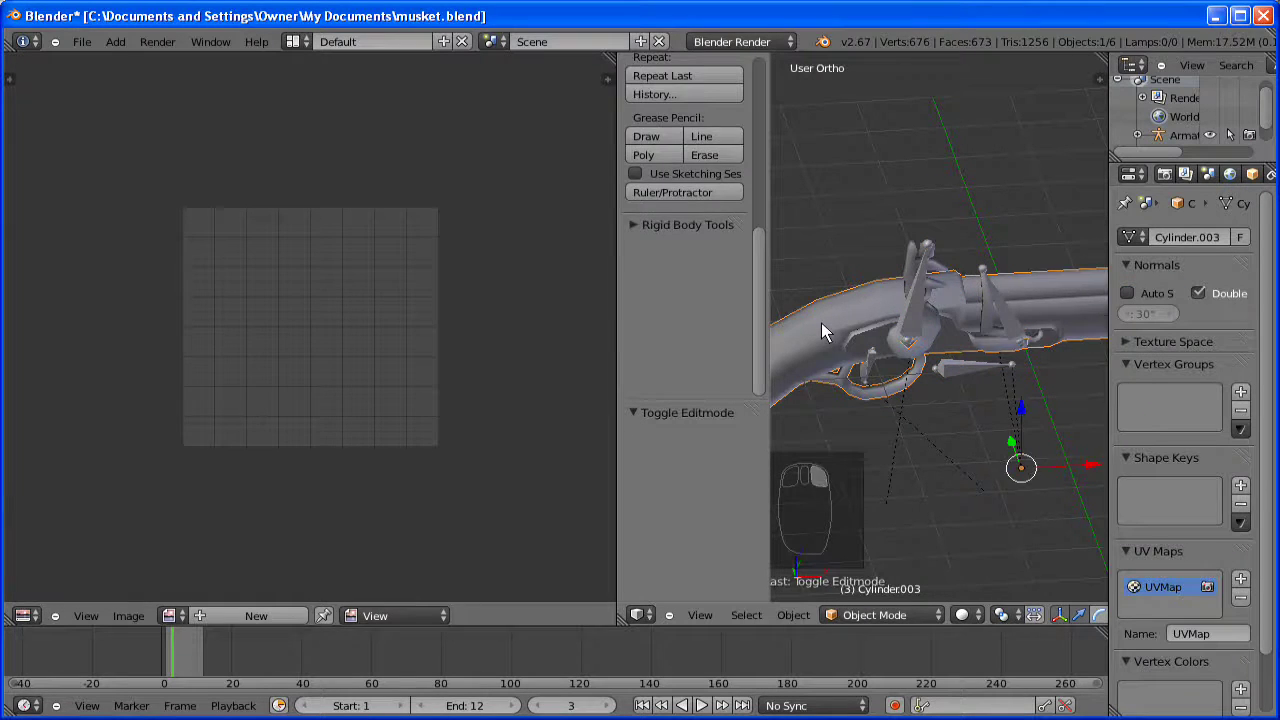
key("Tab")
key("a")
key("a")
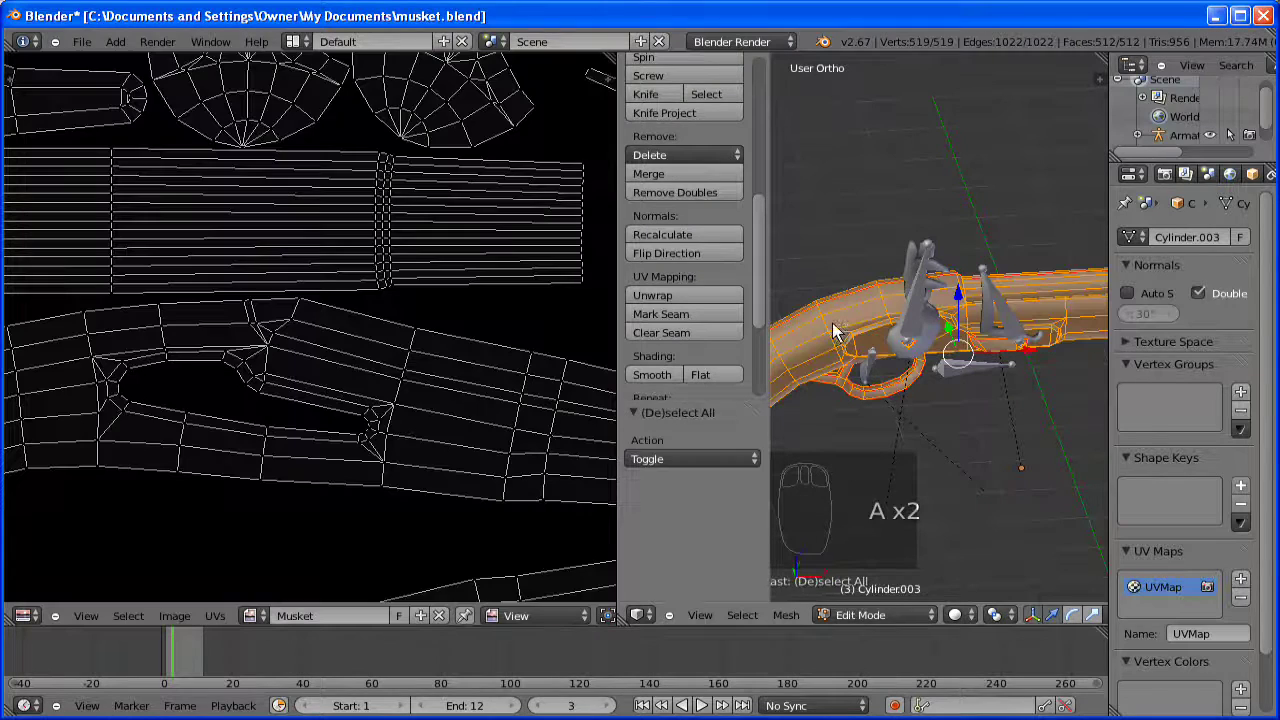
scroll(237, 375, "down", 5)
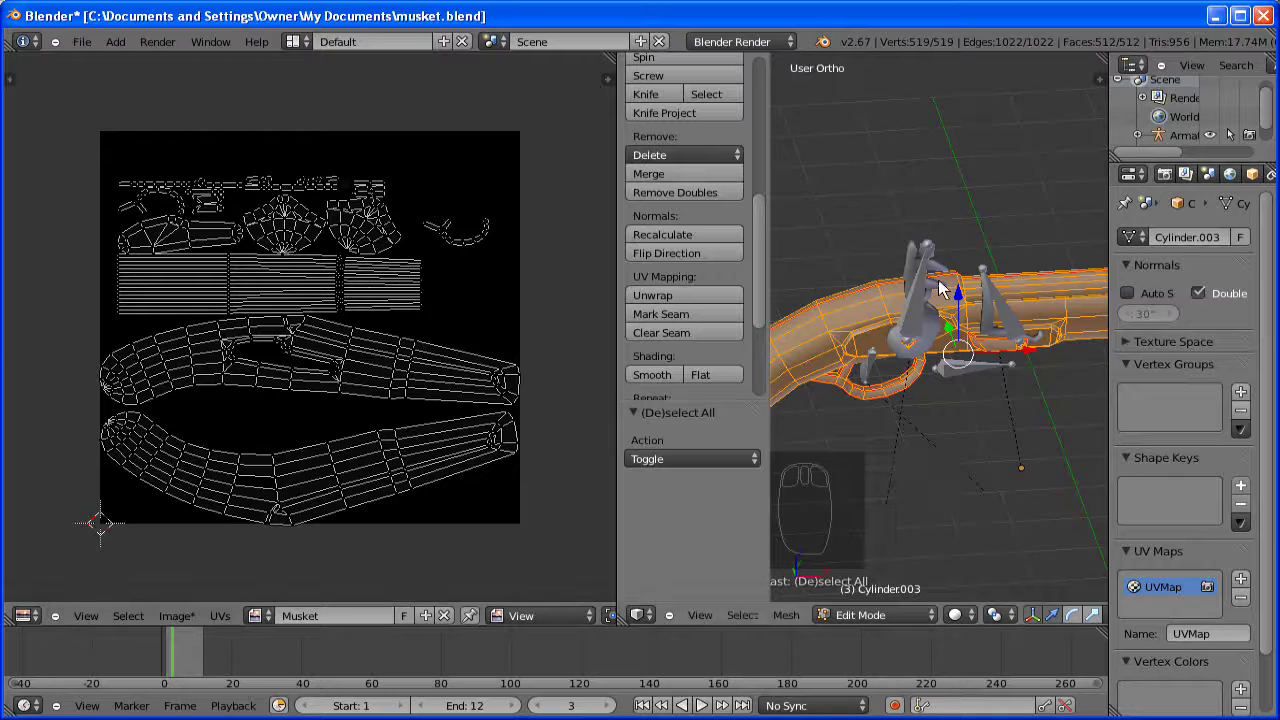
- Inspect the UV layouts of the hammer and the frizzen by entering Edit Mode on each, and return to Object Mode
key("Tab")
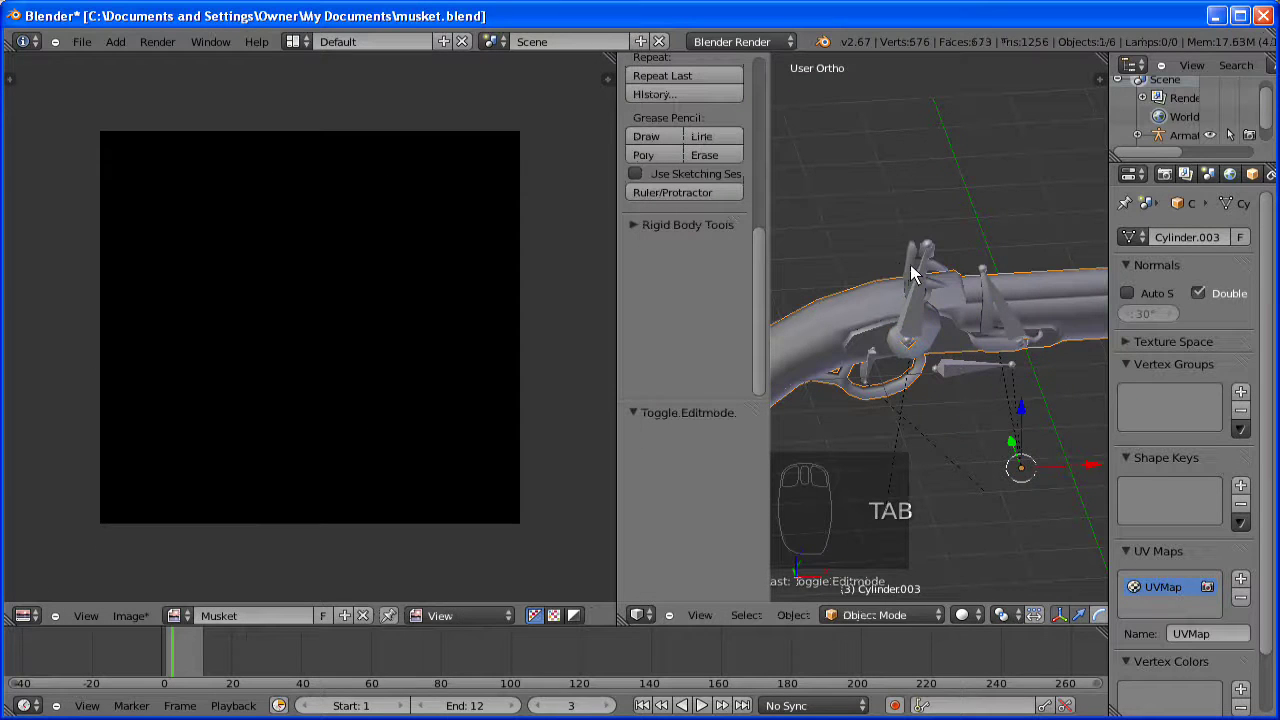
right_click(912, 272)
key("Tab")
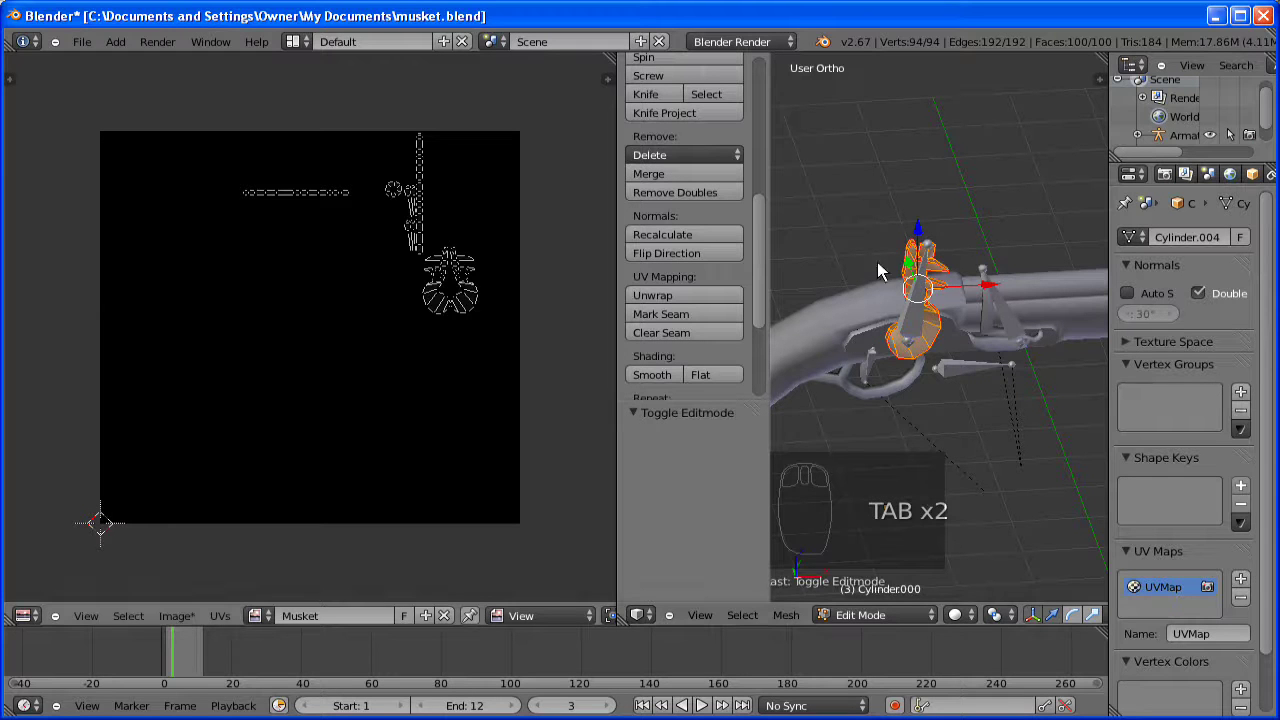
key("Tab")
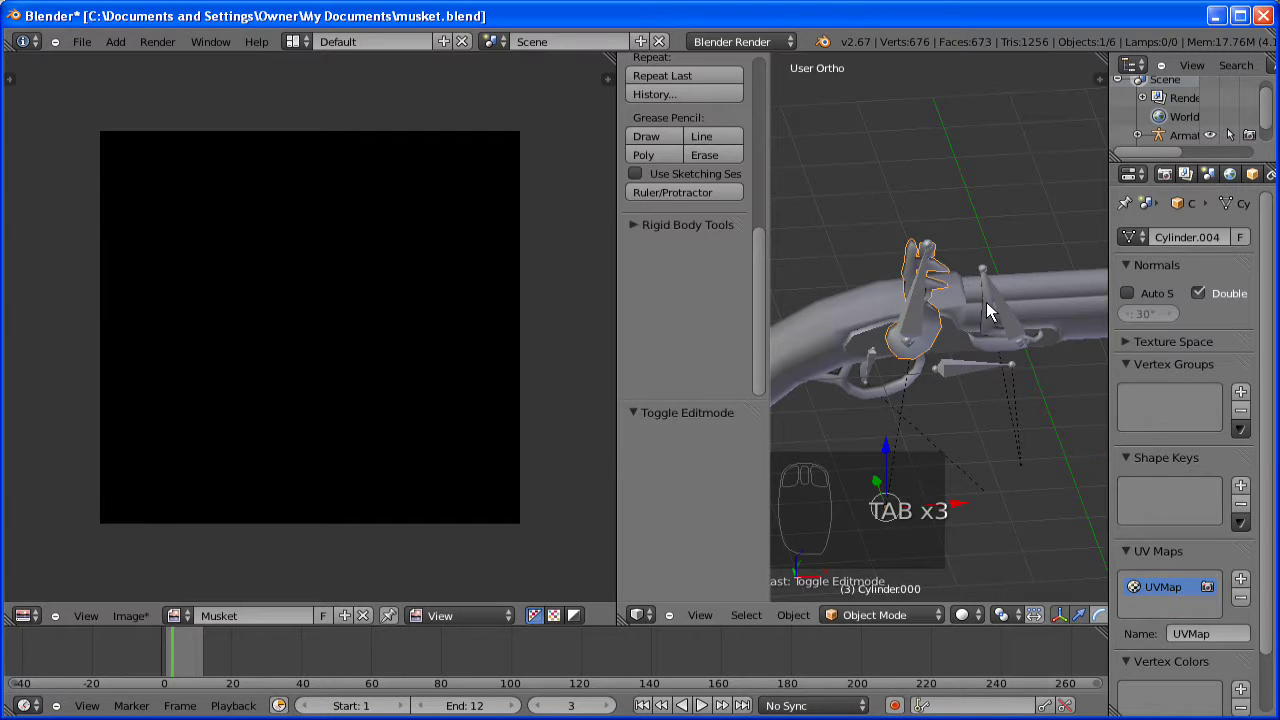
right_click(986, 302)
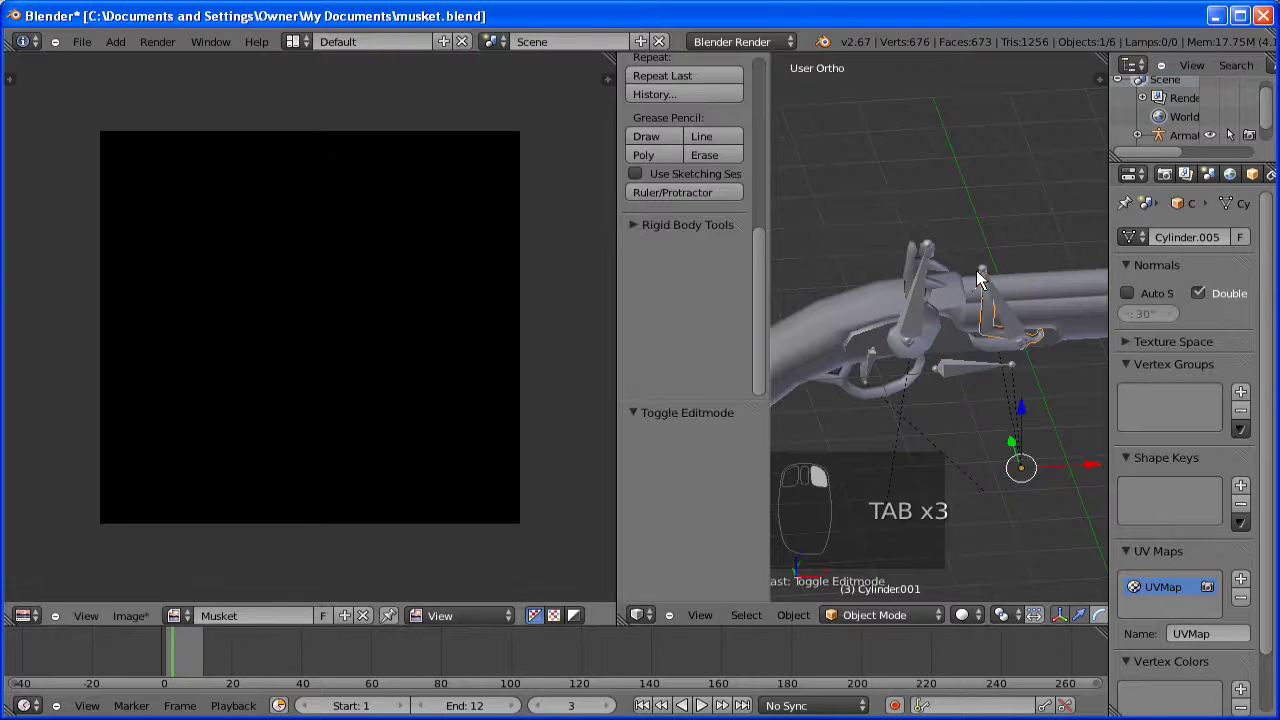
key("Tab")
key("Tab")
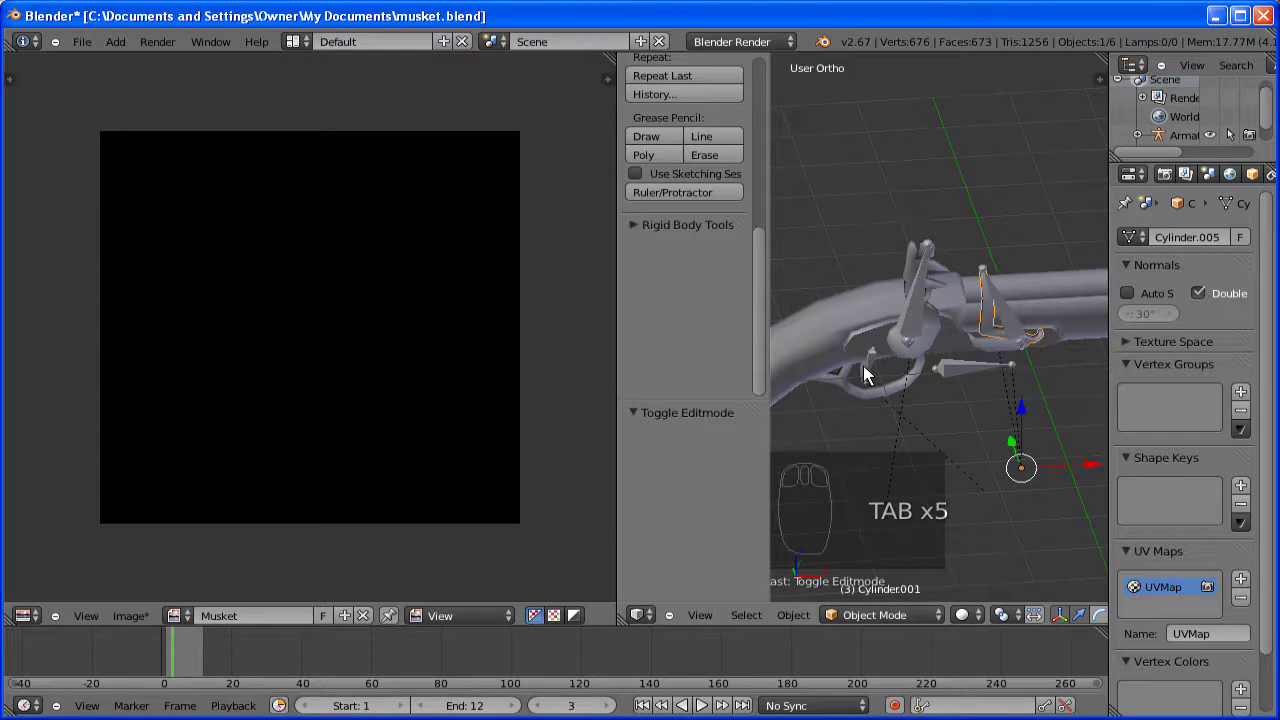
- Select the trigger object and examine its UV layout in Edit Mode, and return to Object Mode
right_click(864, 367)
key("Tab")
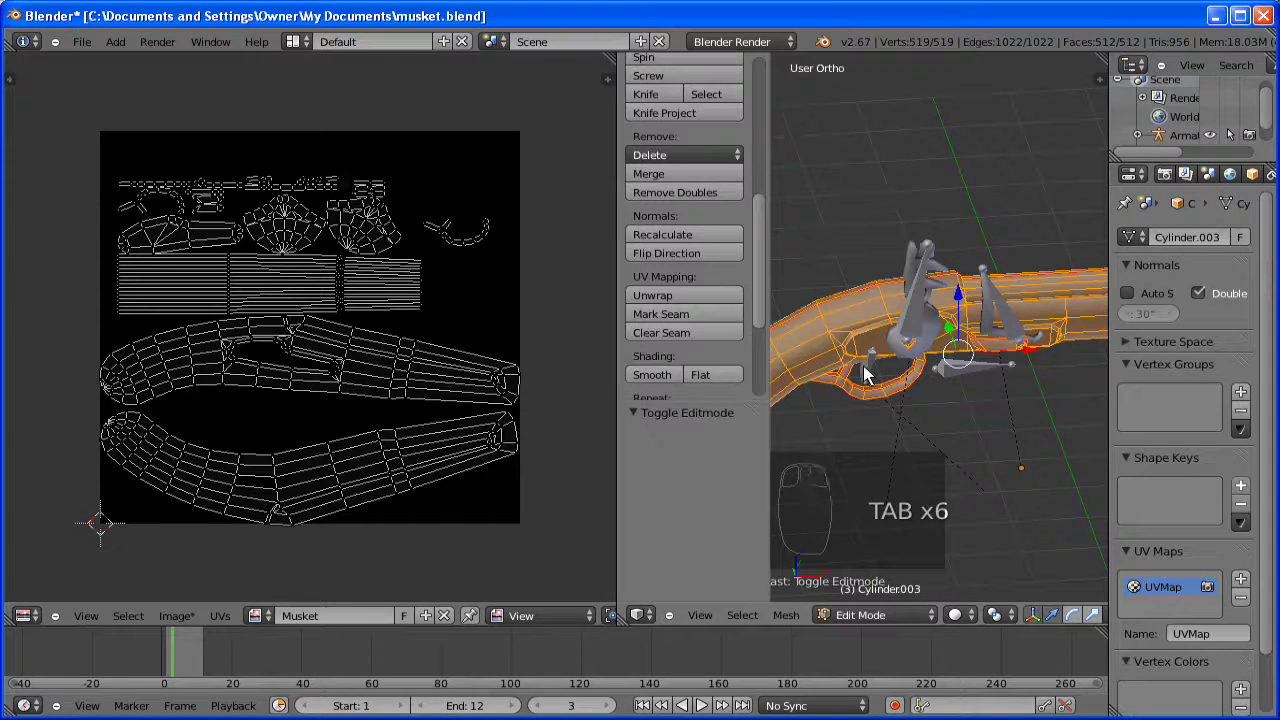
key("Tab")
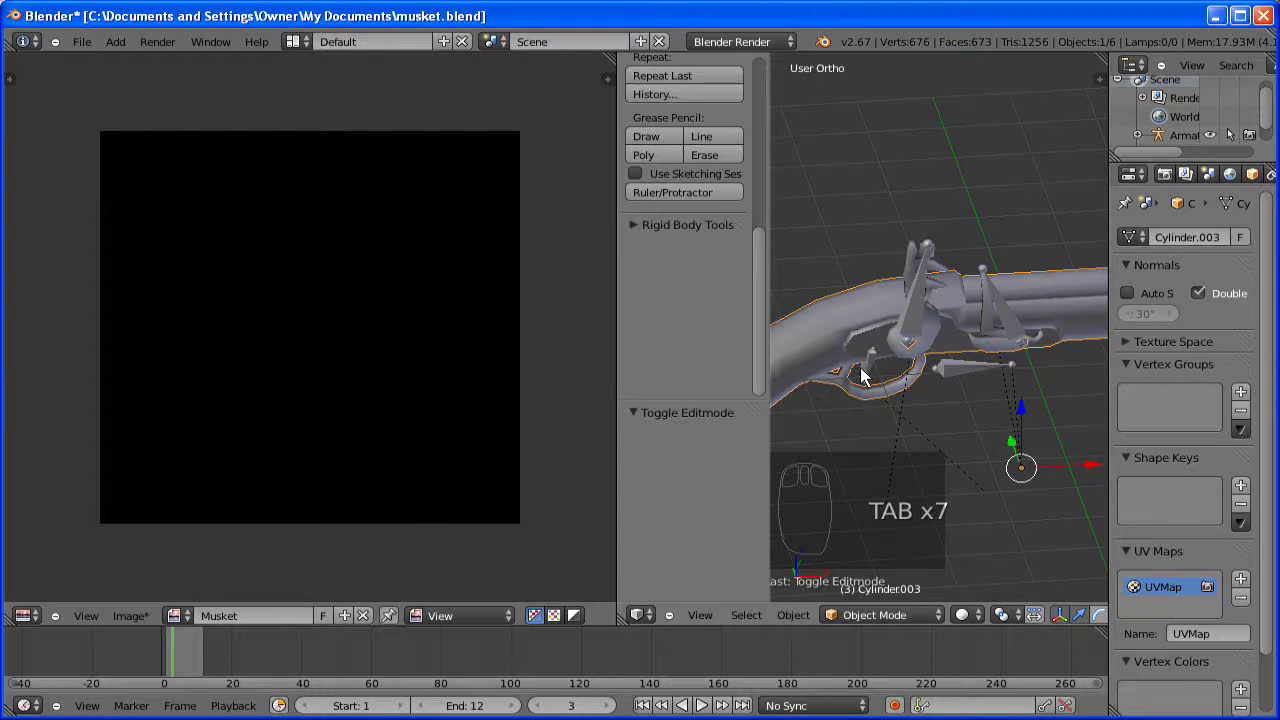
right_click(864, 375)
key("Tab")
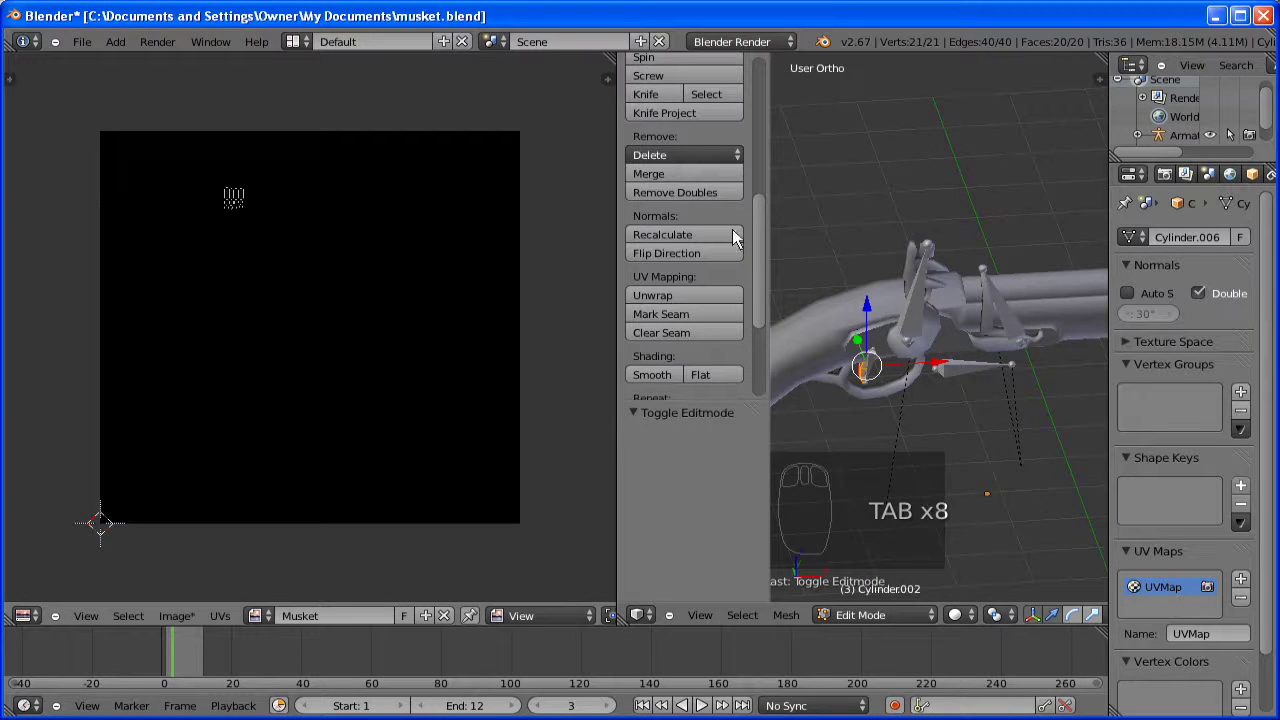
key("Tab")
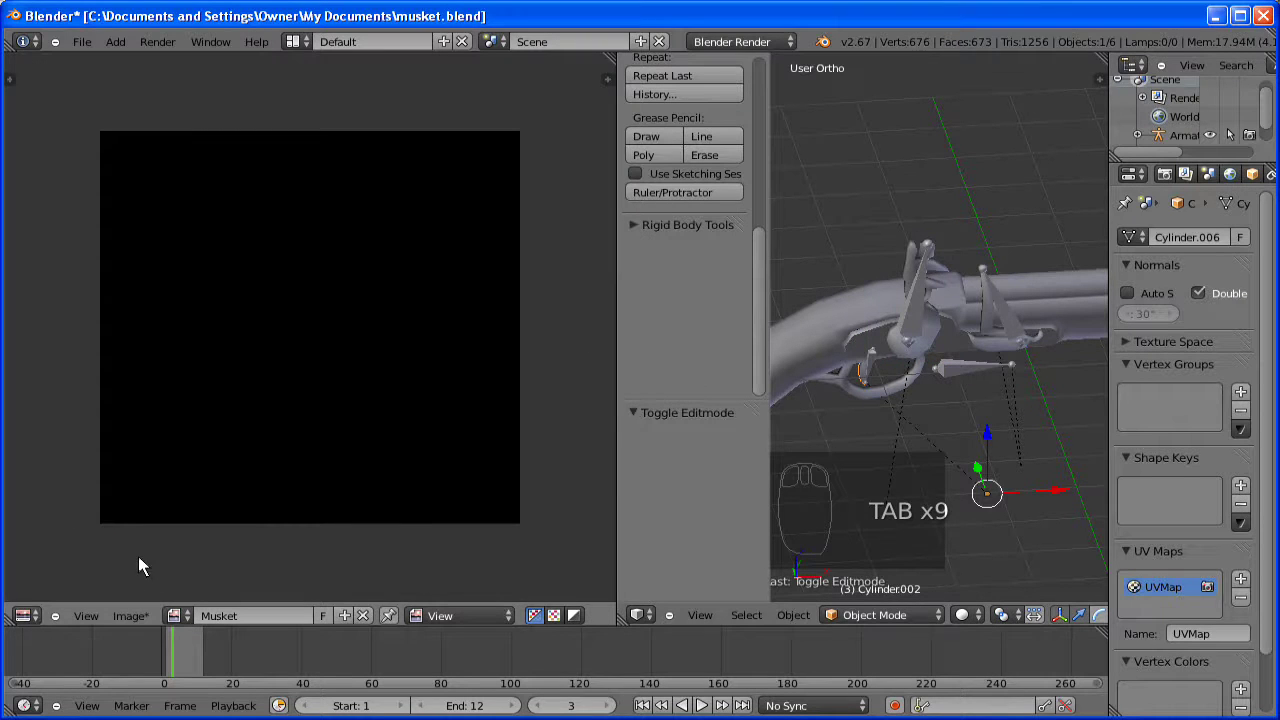
- Join the two split areas back into one full-width 3D View showing the pistol
left_click(45, 610)
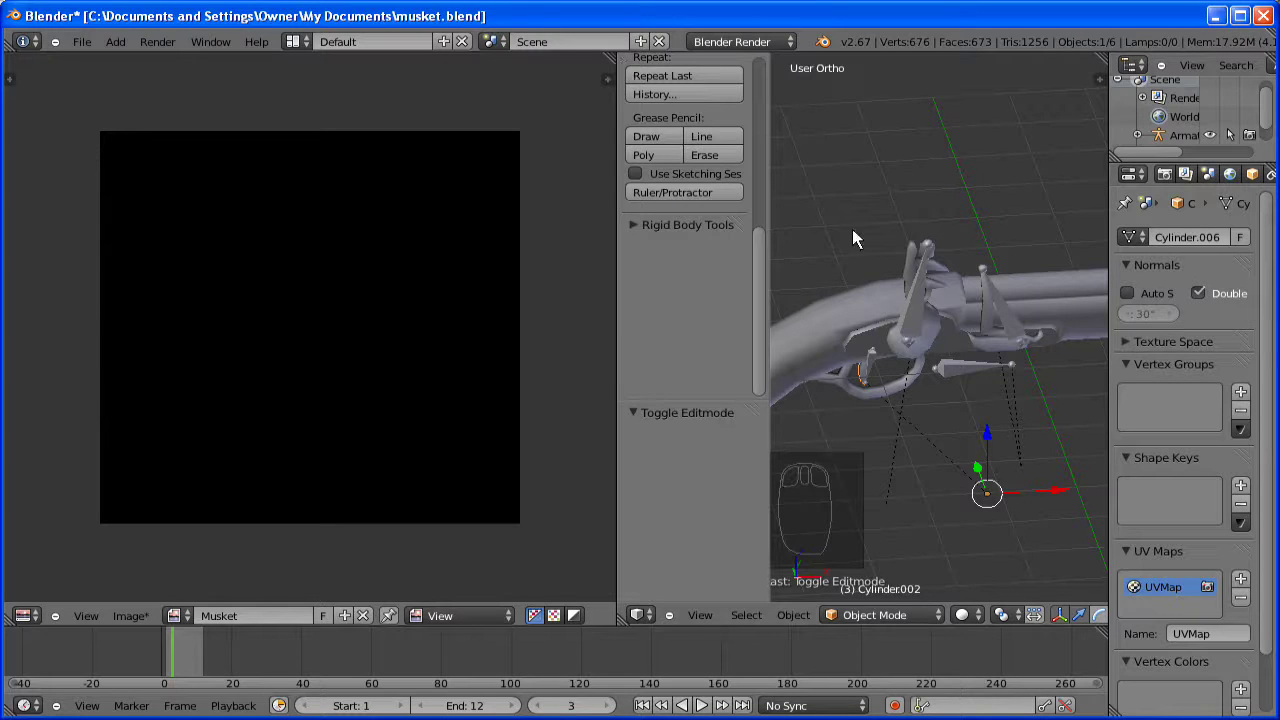
left_click_drag(699, 53, 675, 32)
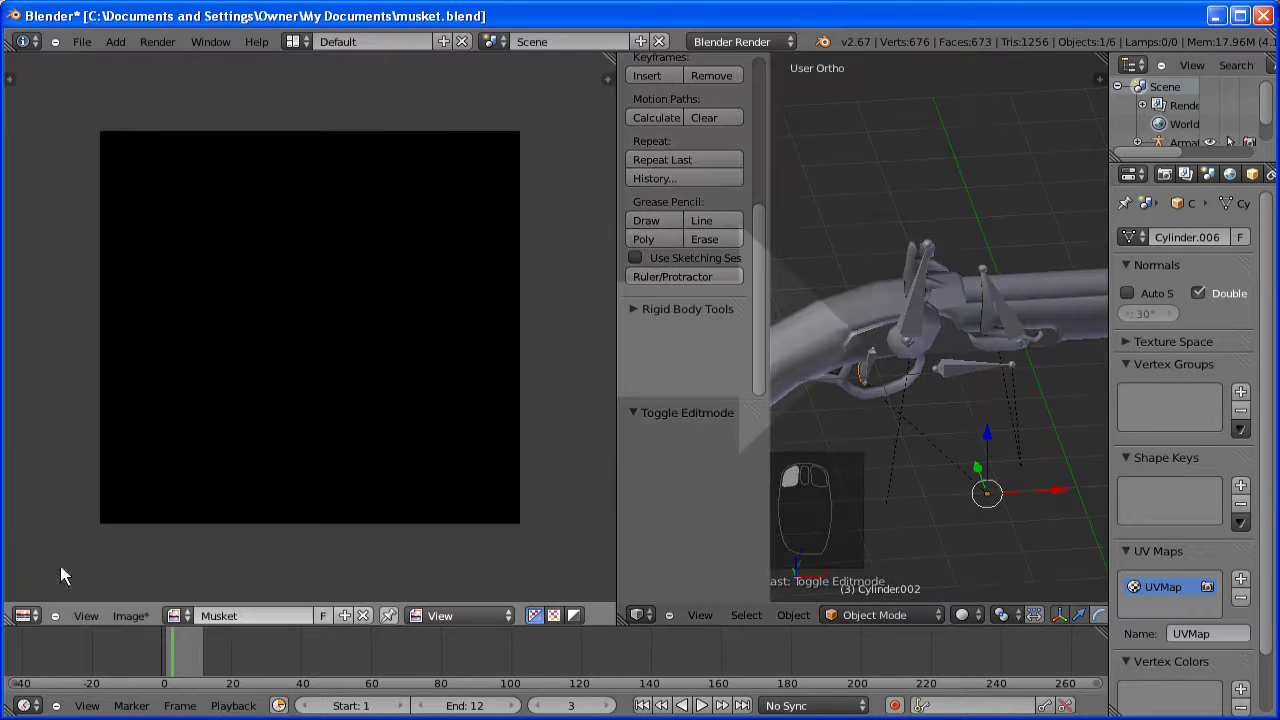
left_click(33, 620)
left_click(34, 616)
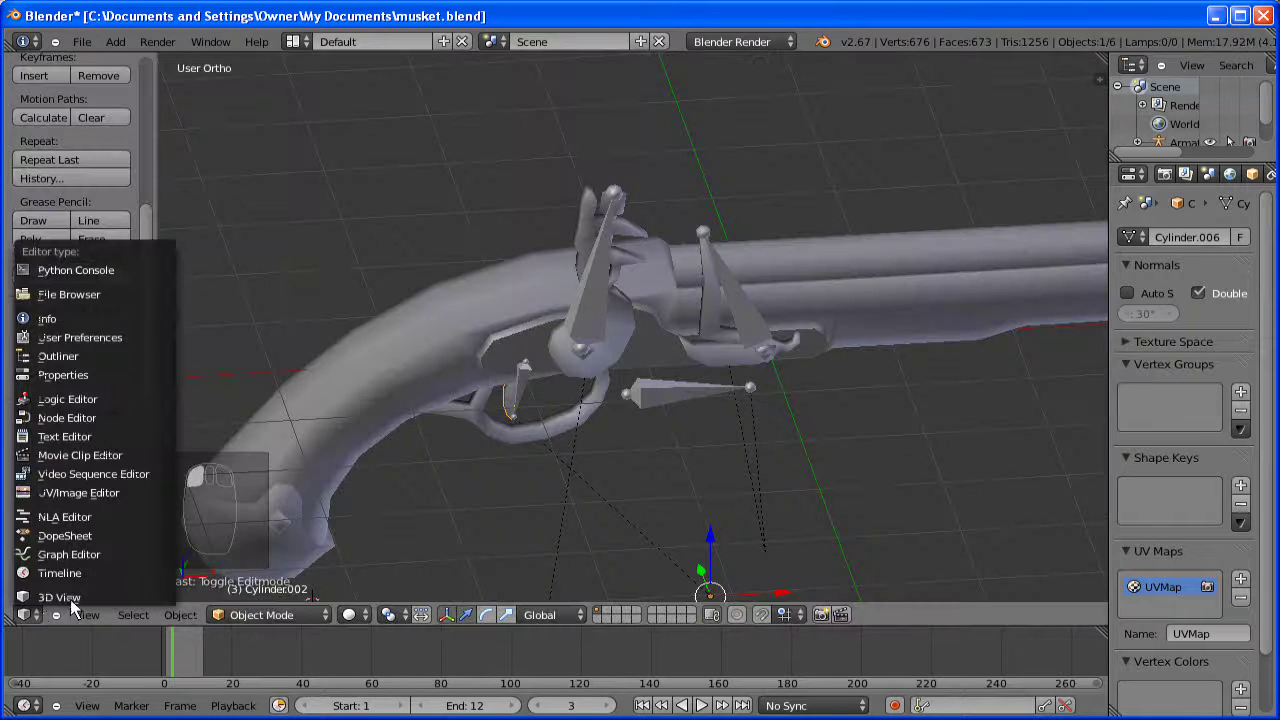
left_click(71, 600)
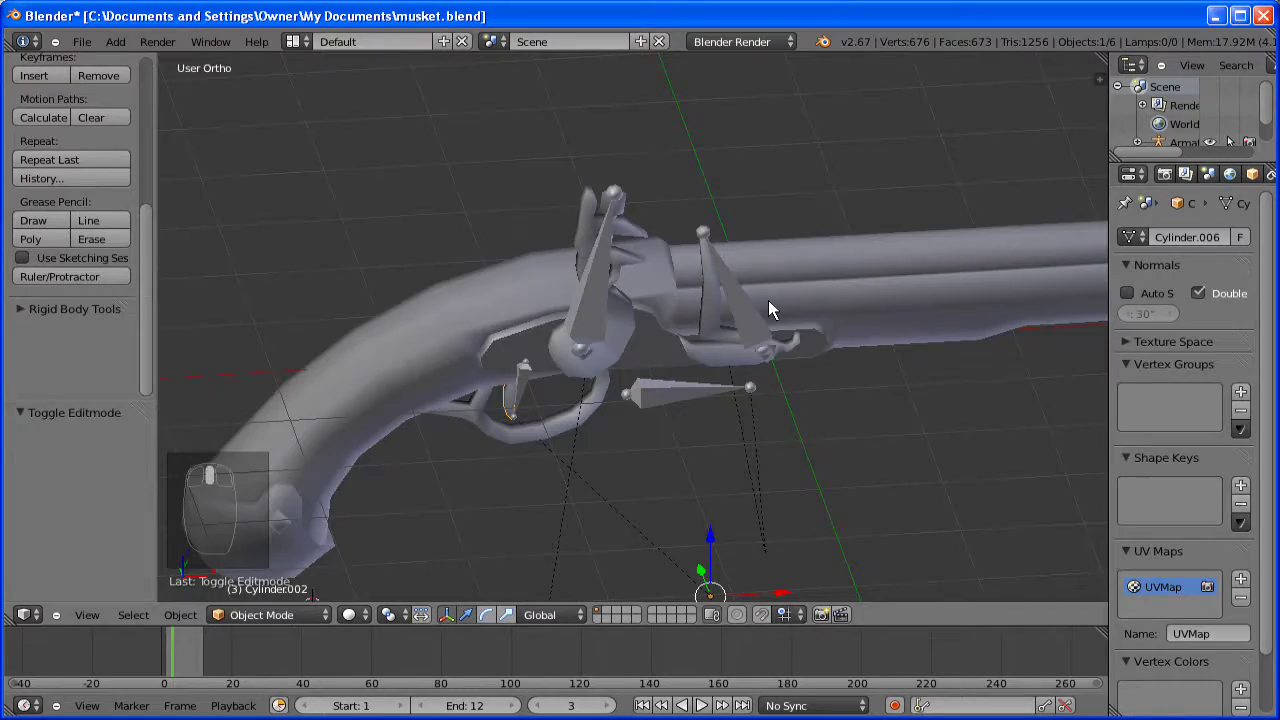
middle_click_drag(768, 300, 752, 327)
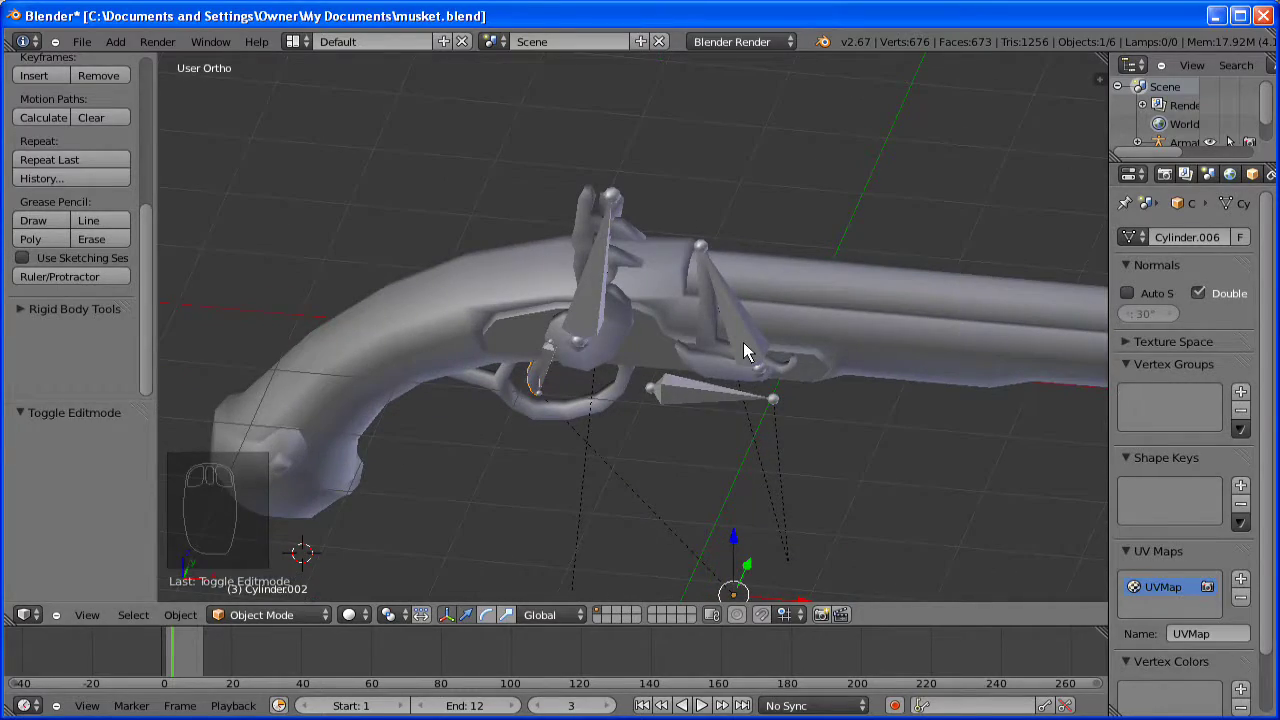